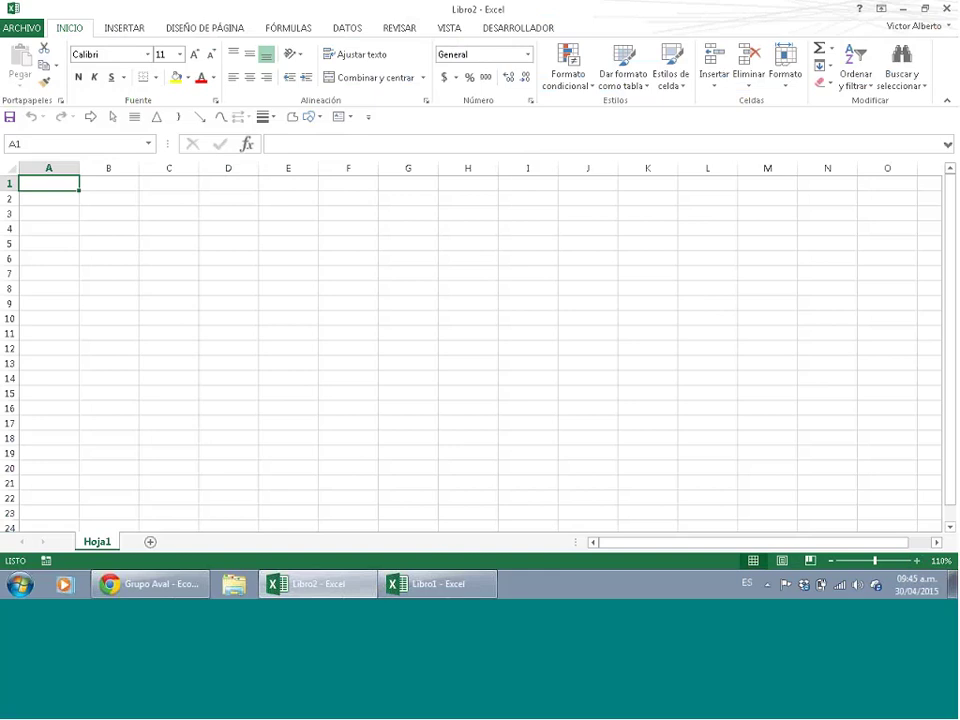
- Enter the date 30 ABR 2014 in cell A2 of the blank worksheet
scroll(242, 424, up, 1)
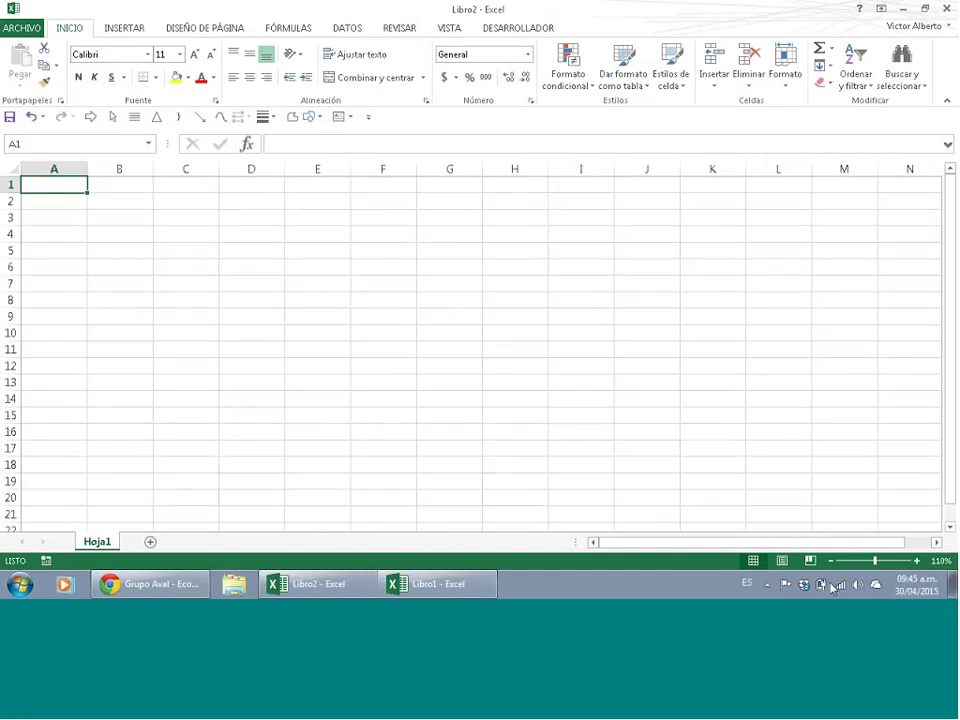
click(806, 619)
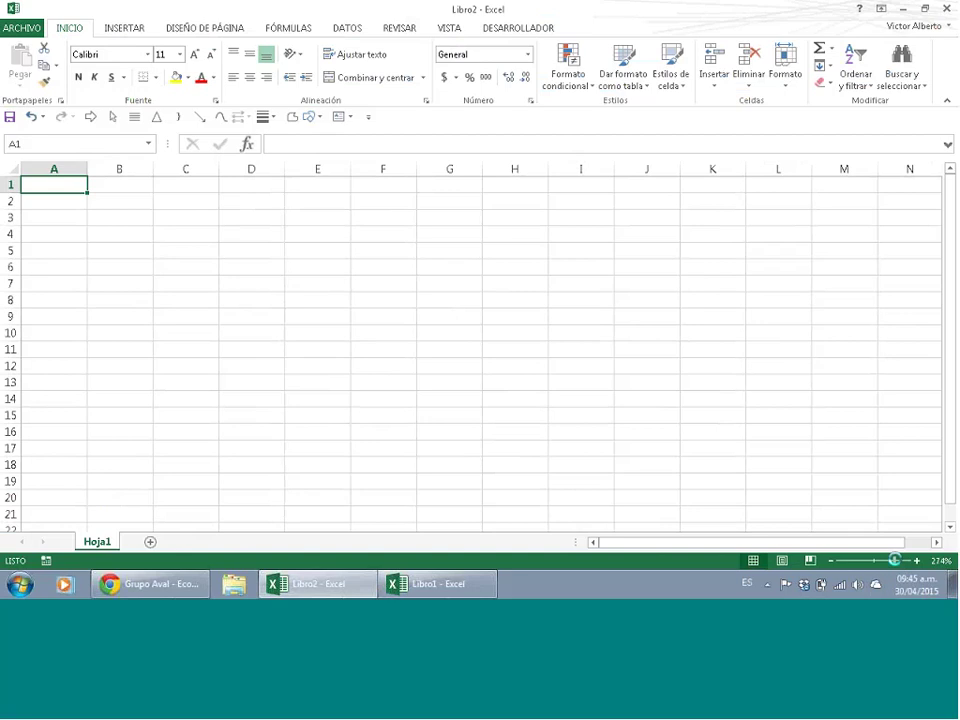
click(897, 561)
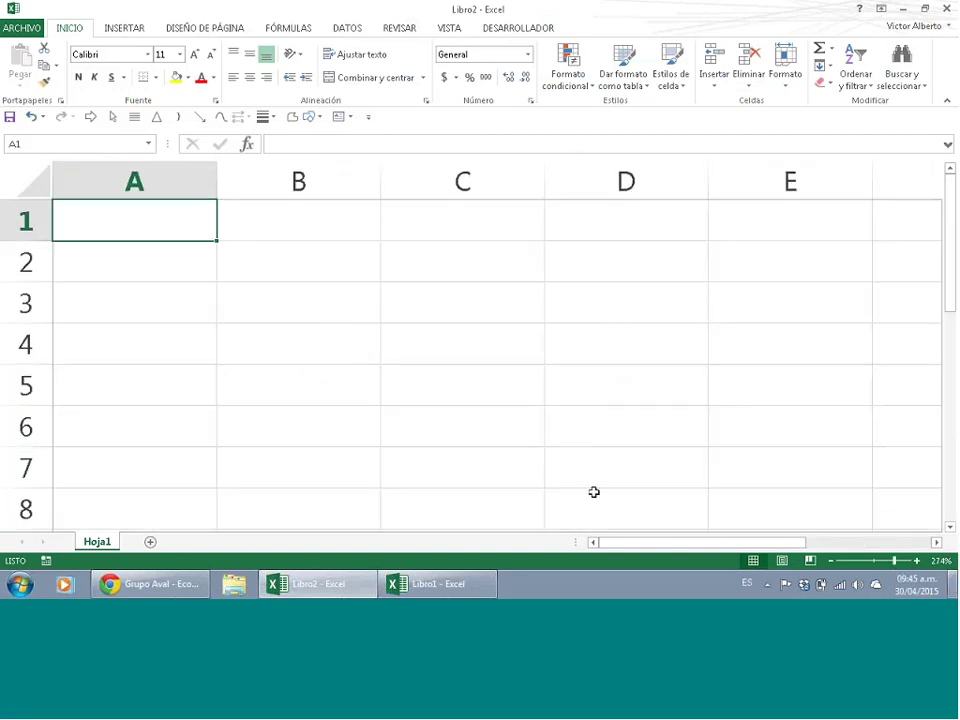
click(831, 561)
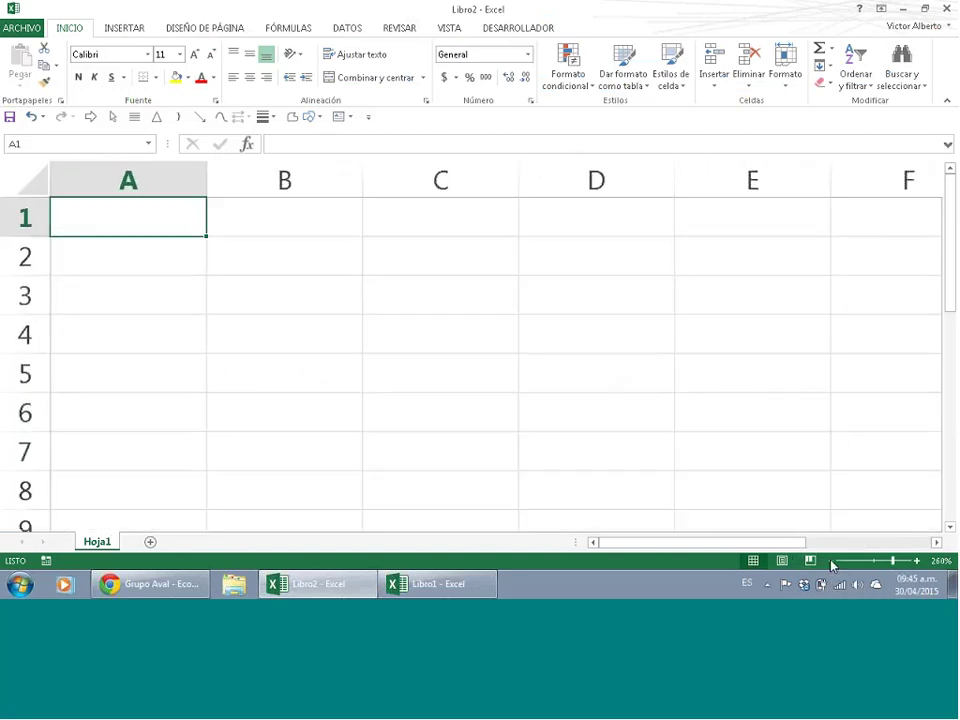
click(831, 561)
click(831, 561)
click(831, 561)
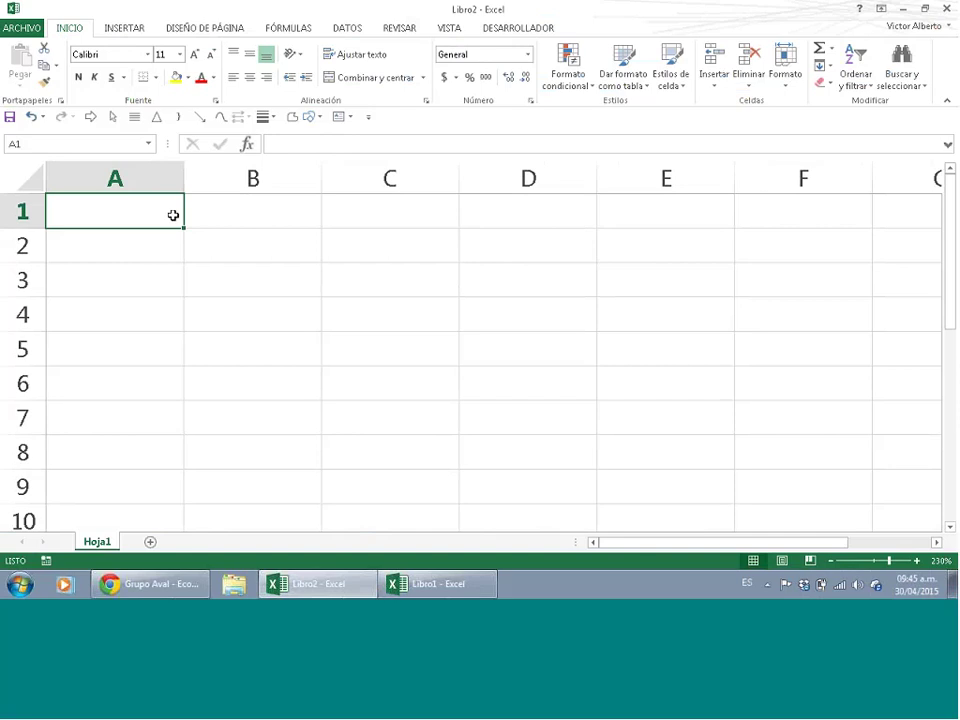
click(152, 239)
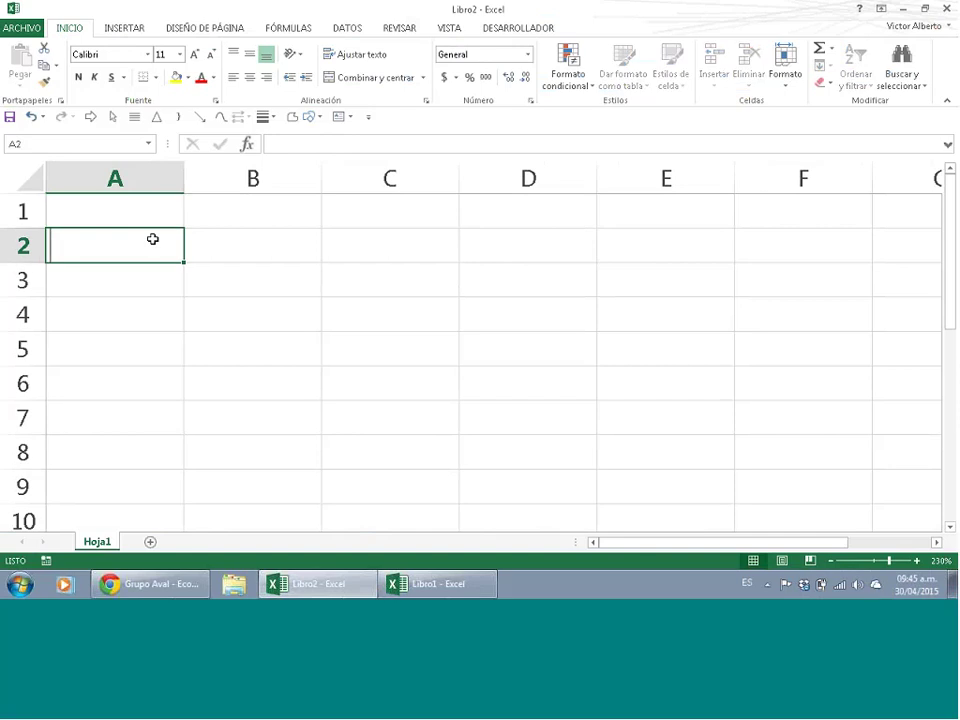
text(30 ABR)
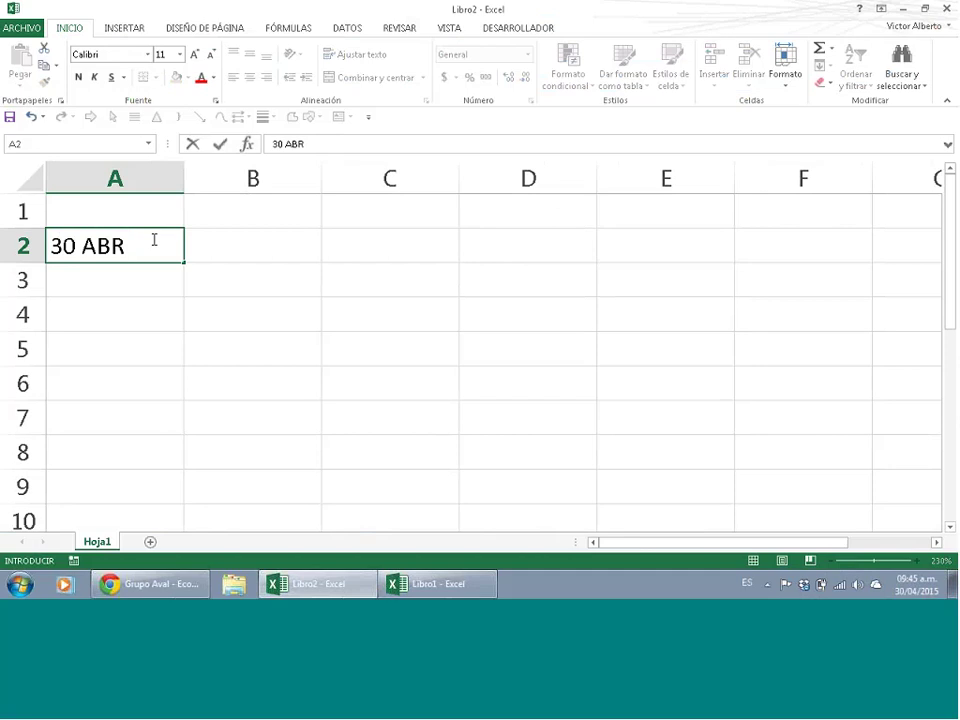
text( 2014)
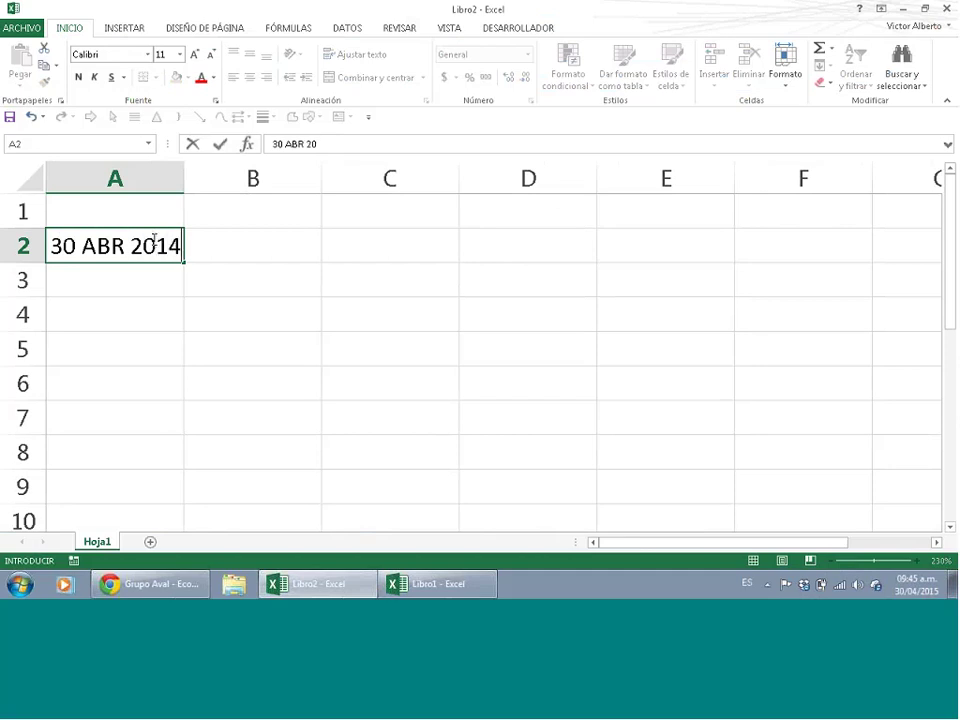
click(561, 279)
- Enter the date 30 April 2015, with the month written as abr, in cell D2
click(573, 251)
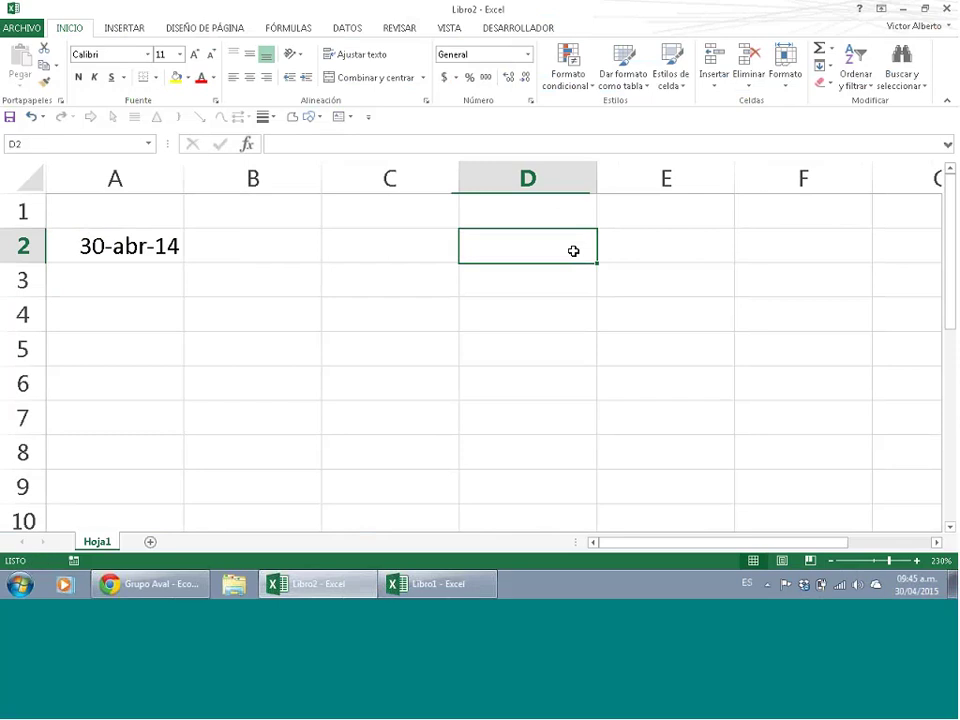
text(30)
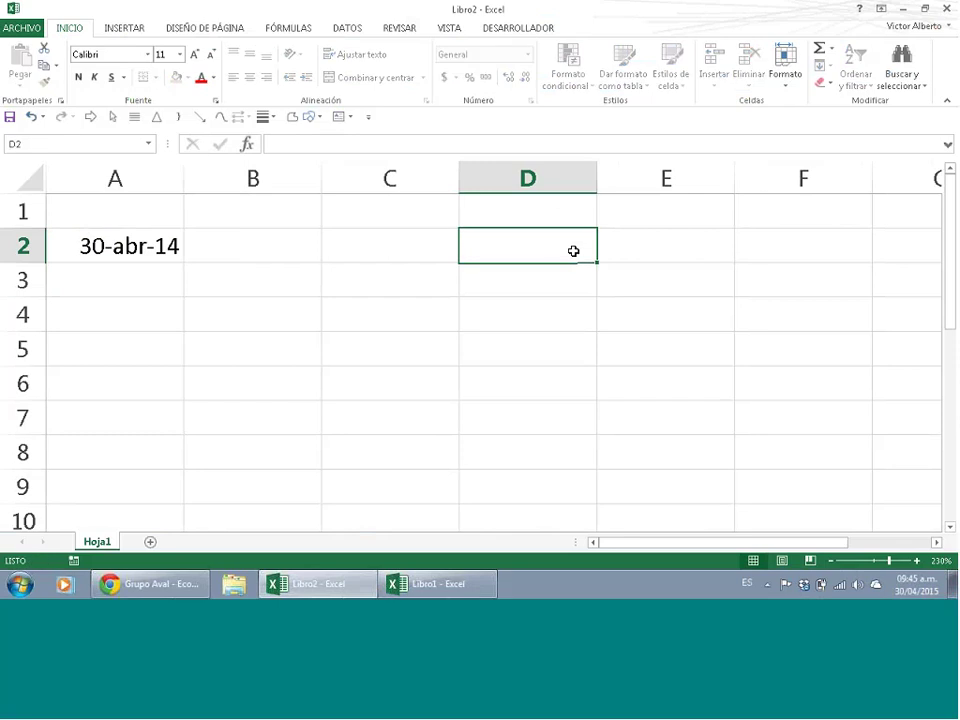
text(-a)
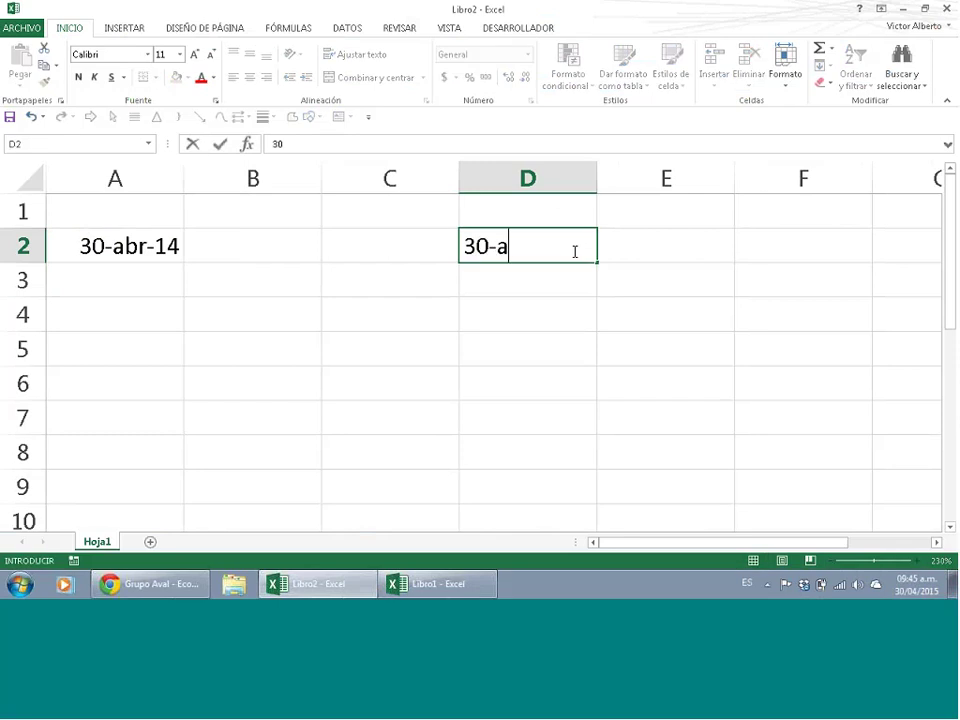
text(br 2015)
key(Return)
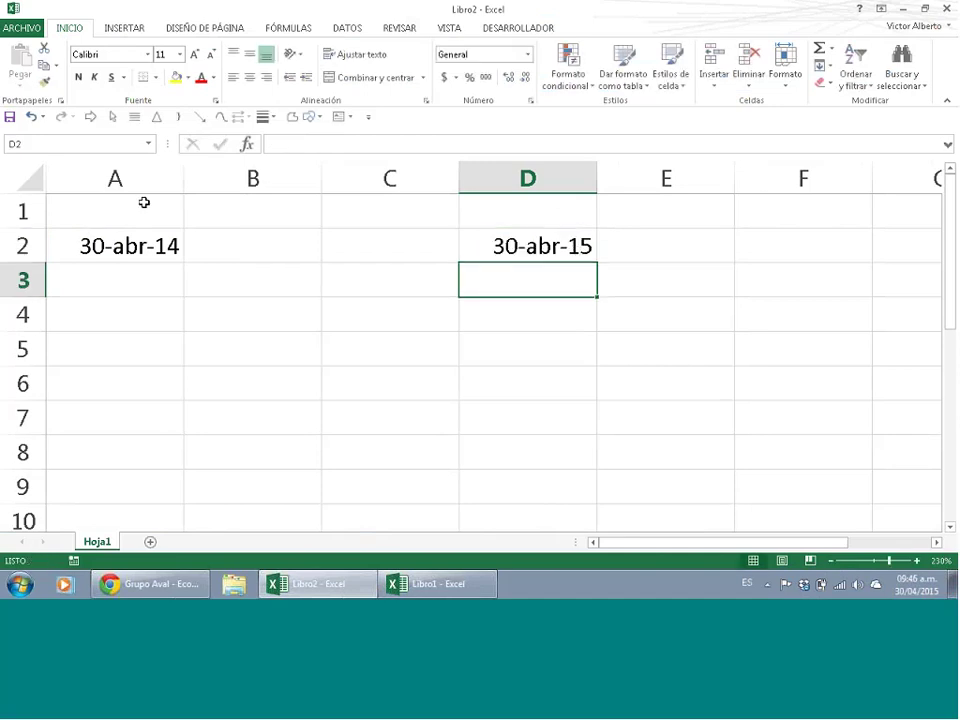
- Merge and center the 2014 date across A2:B2 and the 2015 date across D2:E2
drag(150, 245, 236, 238)
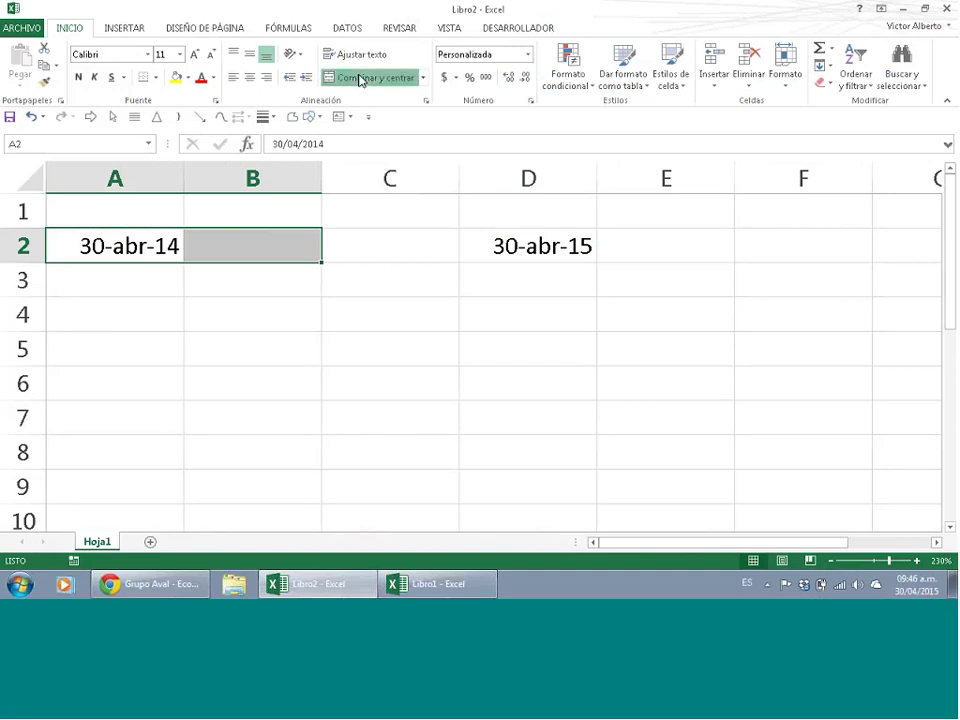
click(362, 78)
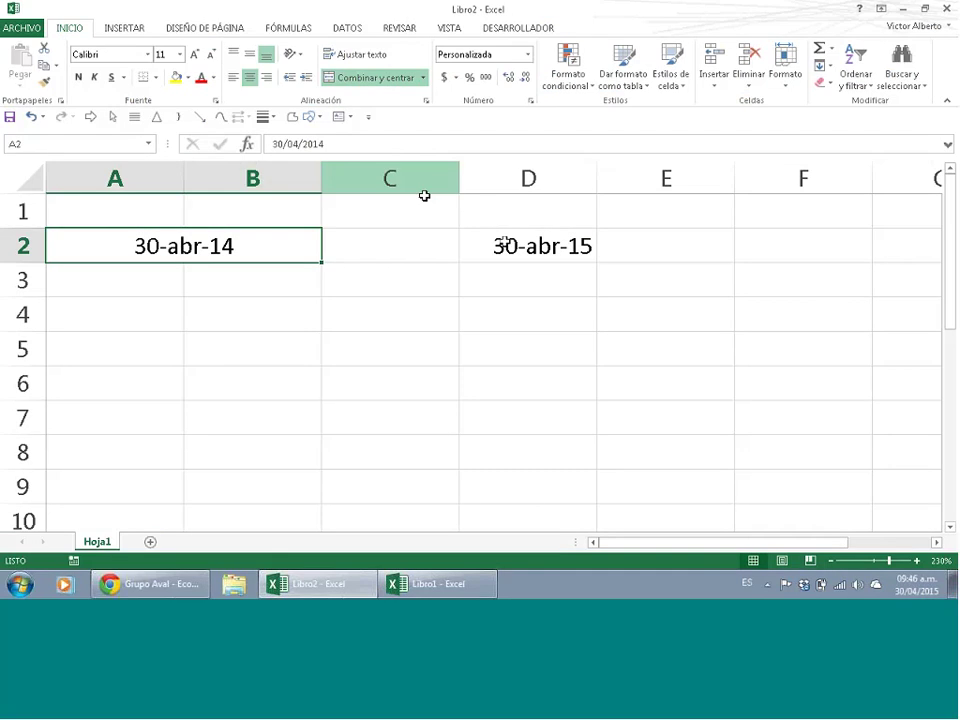
drag(495, 242, 652, 246)
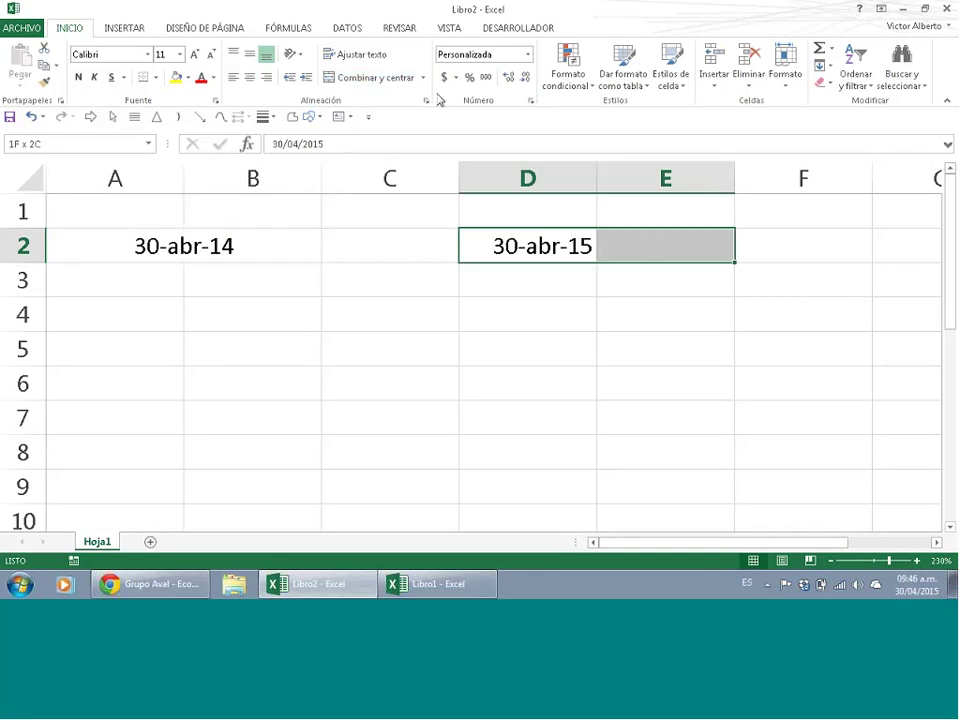
click(373, 79)
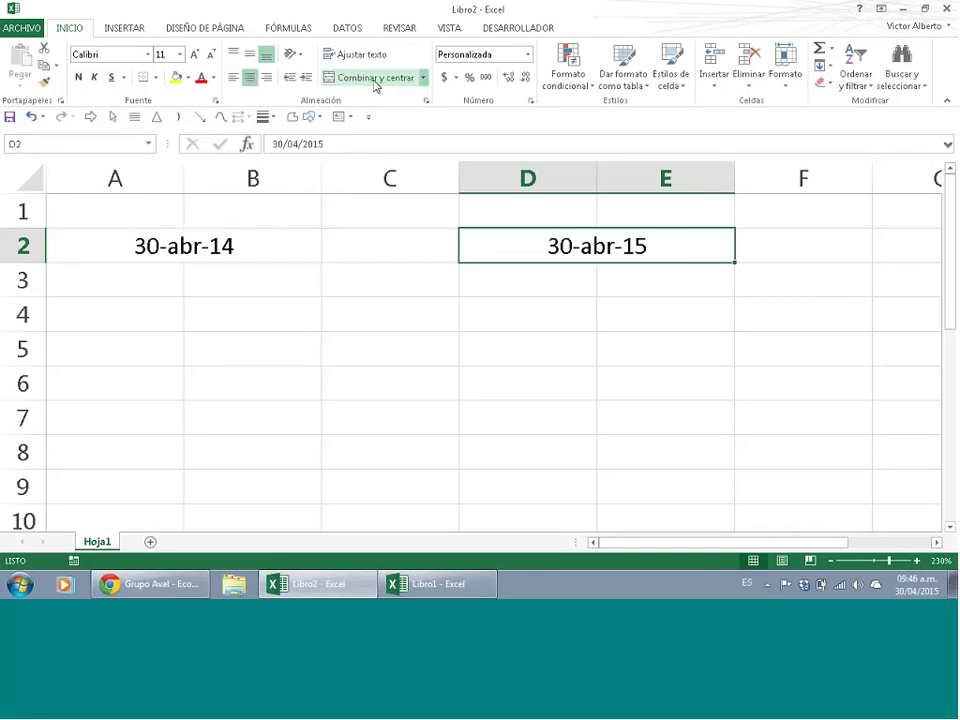
- Enter the label Deuda in cell A4 and the amount 40000 in cell B4
click(110, 310)
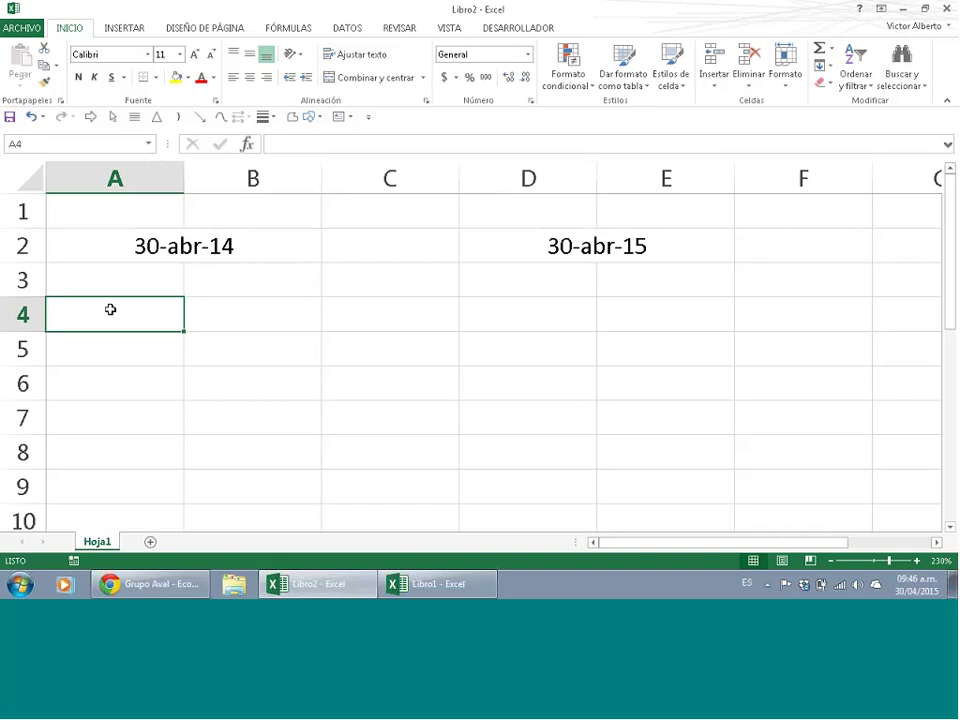
text(Deuda)
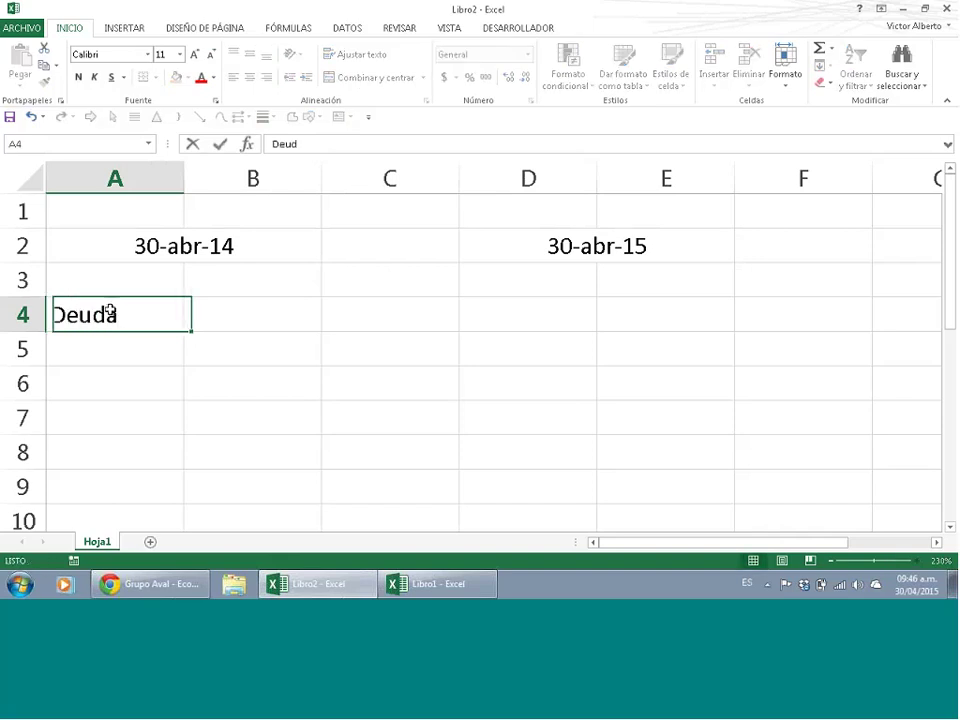
key(Tab)
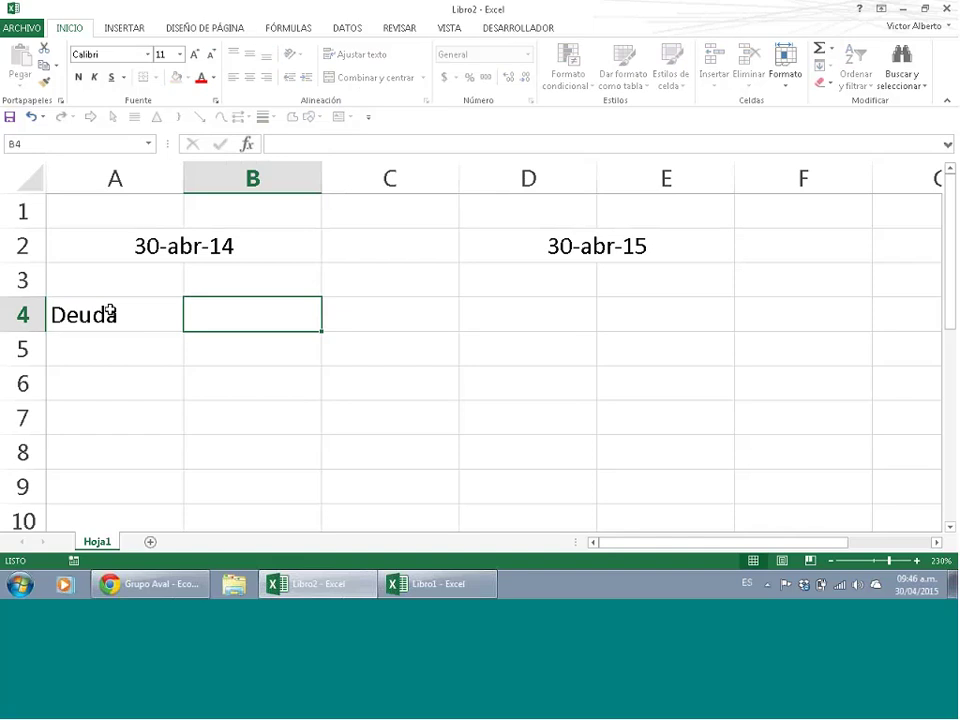
text(40000)
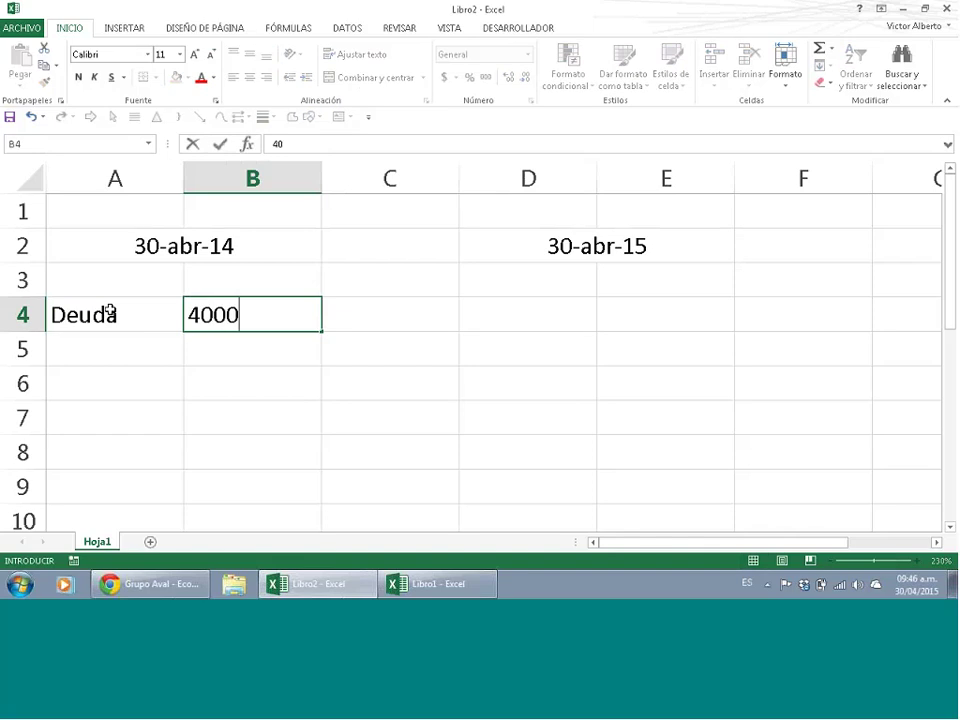
click(373, 313)
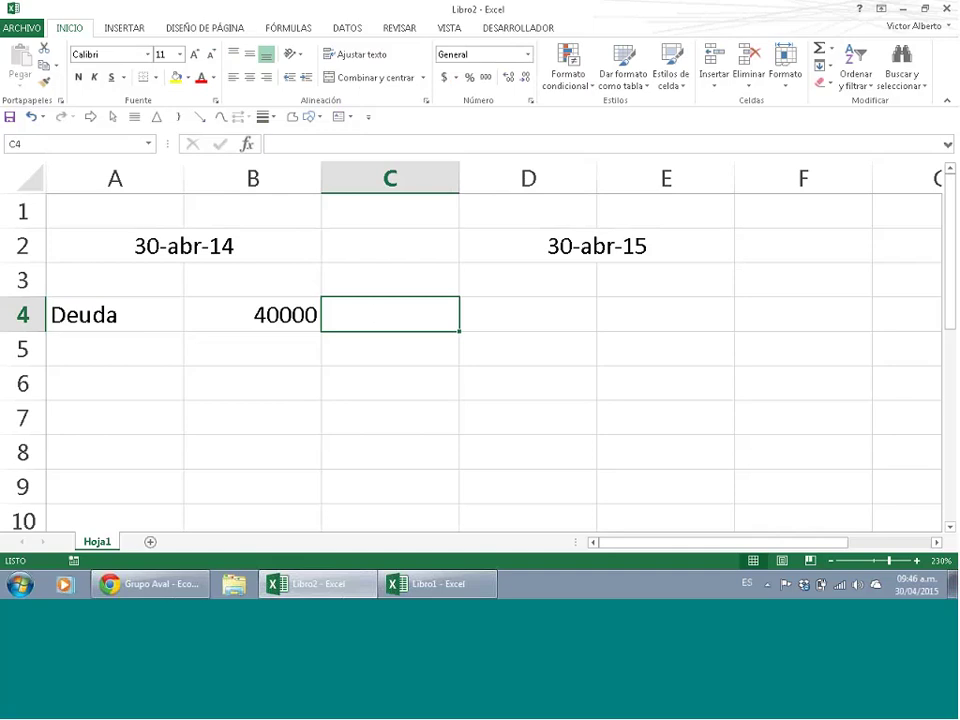
- Fill the merged 2014 date cell A2:B2 with the lightest blue theme color
click(129, 238)
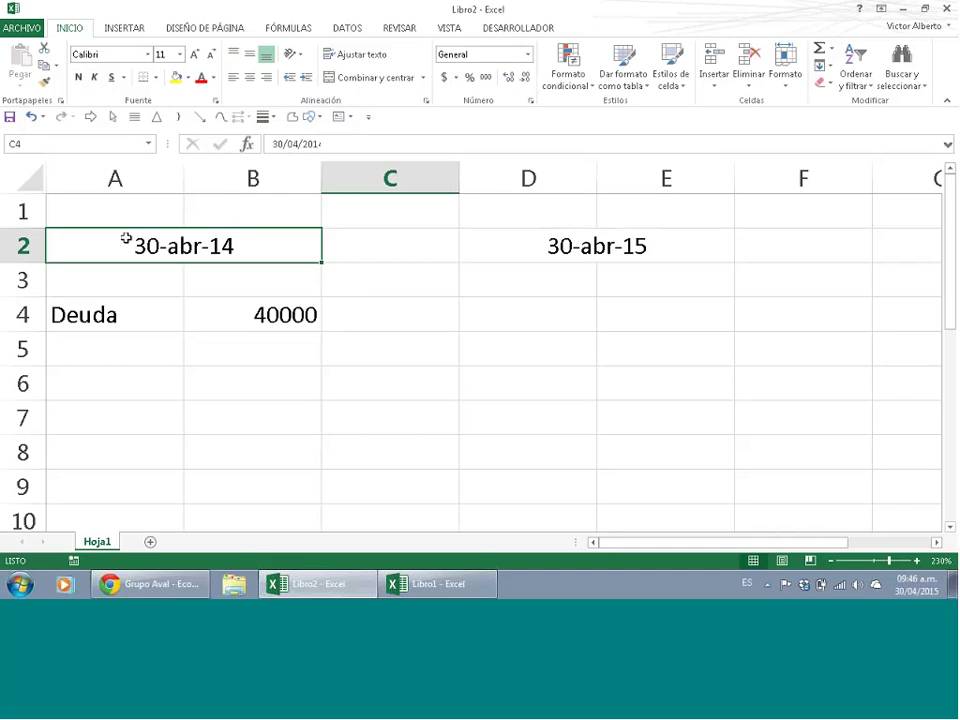
click(187, 78)
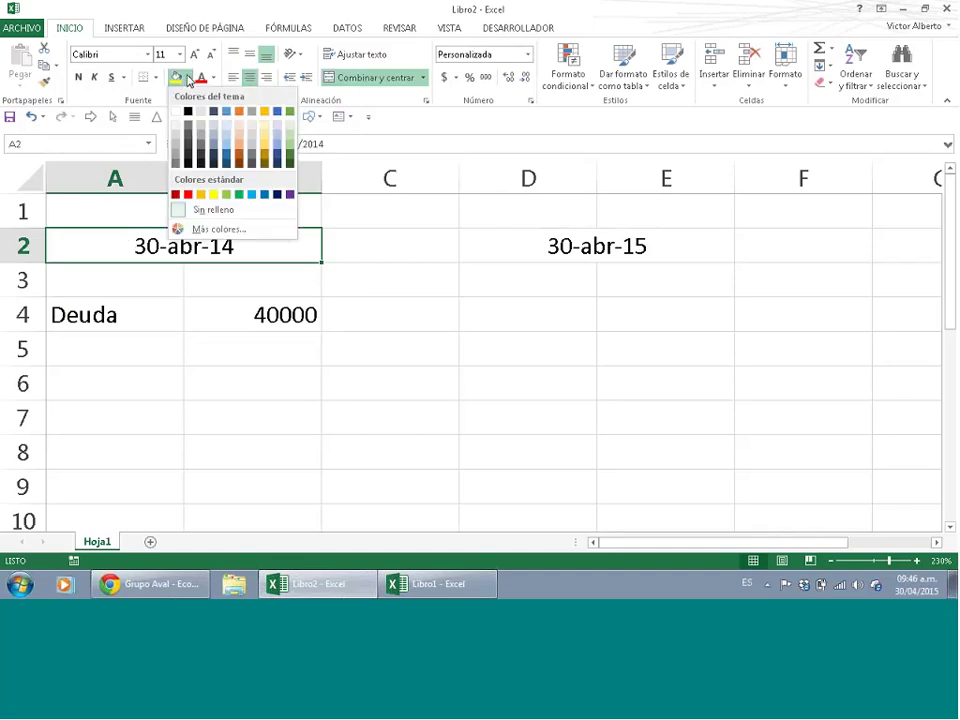
click(226, 128)
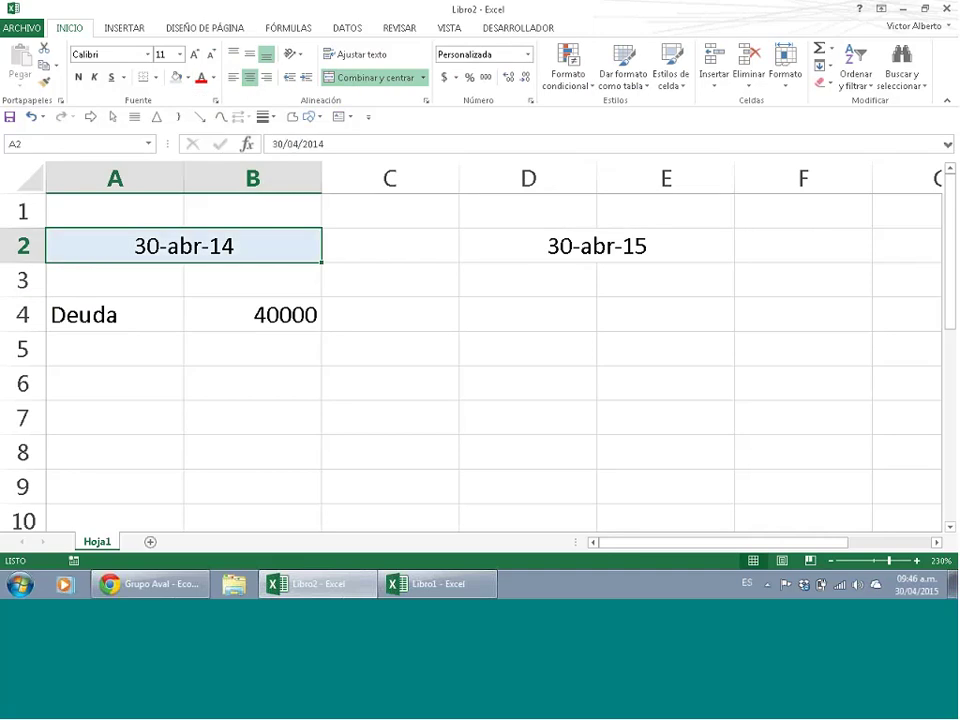
- Format the debt amount in B4 as accounting currency with the $ symbol and no decimals
click(285, 313)
click(445, 77)
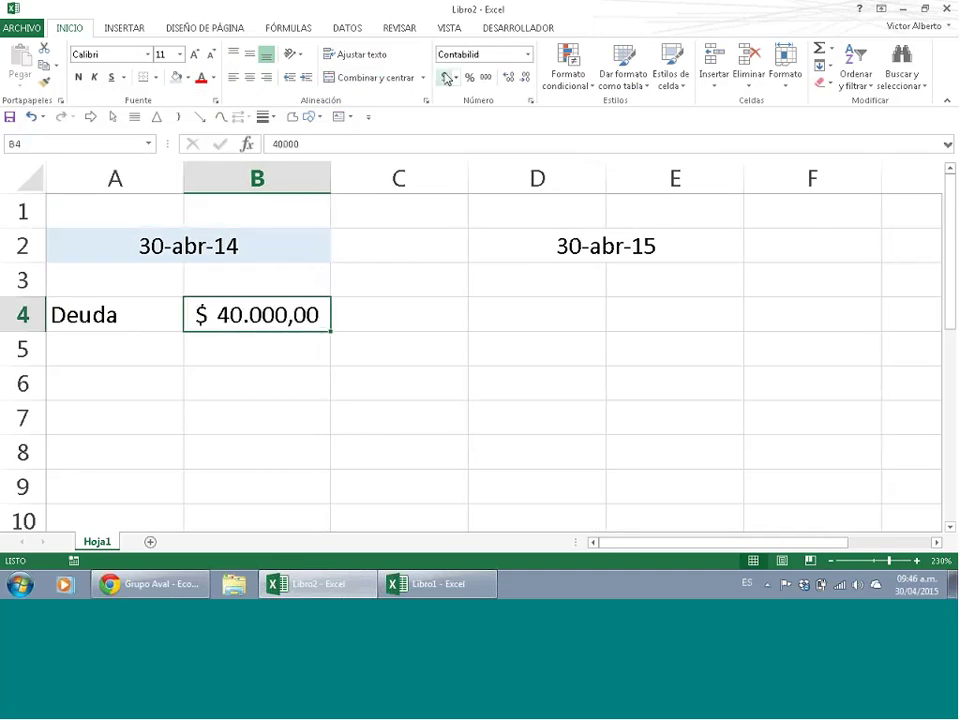
click(525, 77)
click(525, 77)
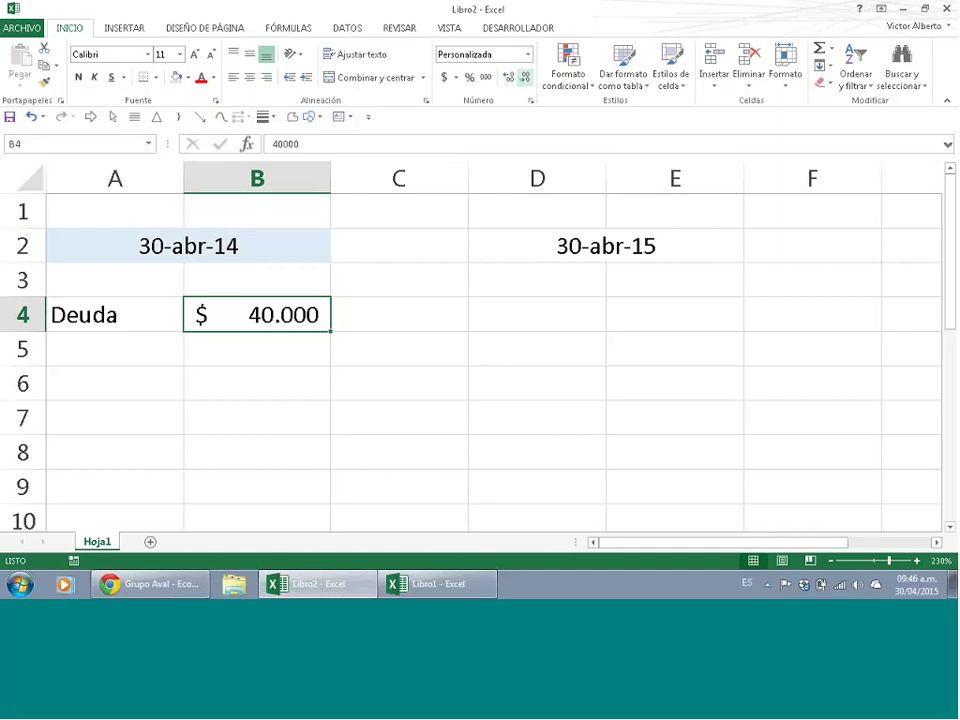
- Enter the currency label USD in cell C4 beside the debt amount
click(358, 312)
text(U)
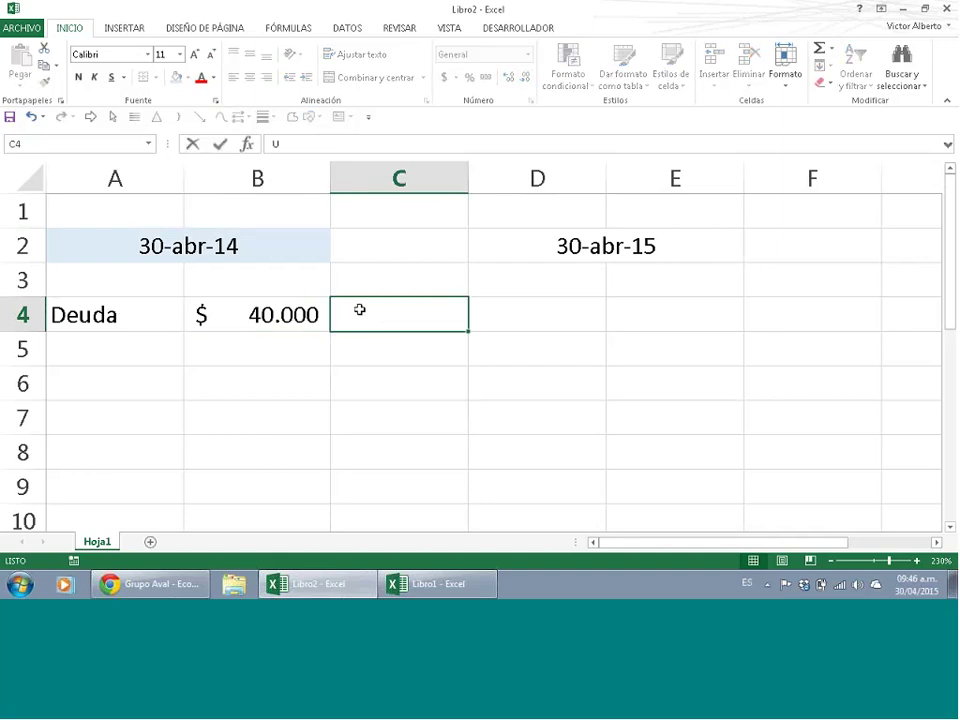
text(SD)
key(Return)
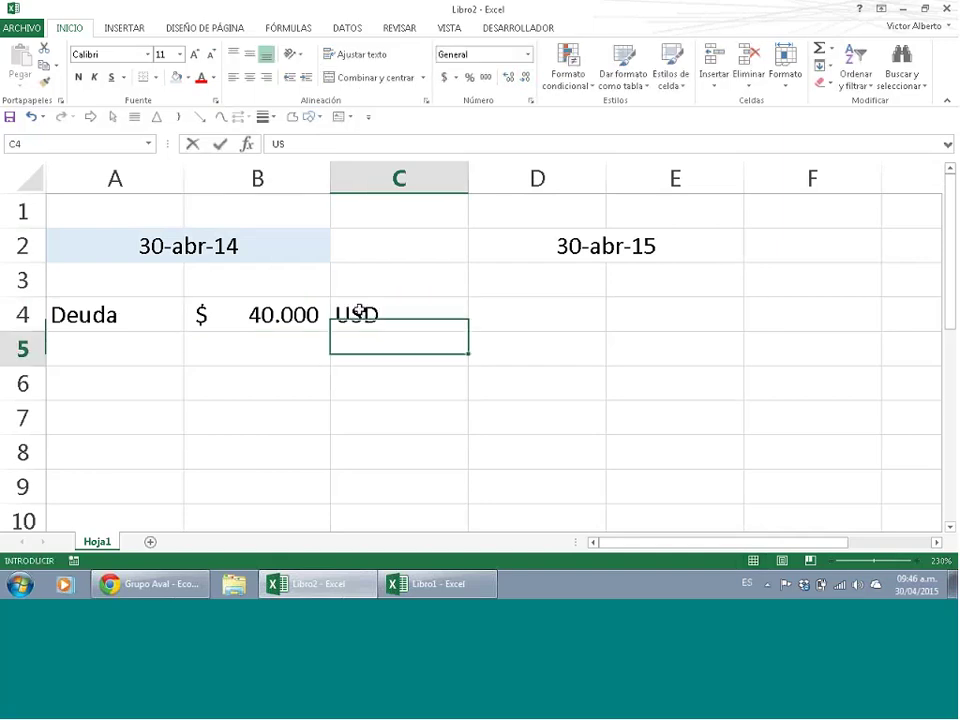
click(248, 320)
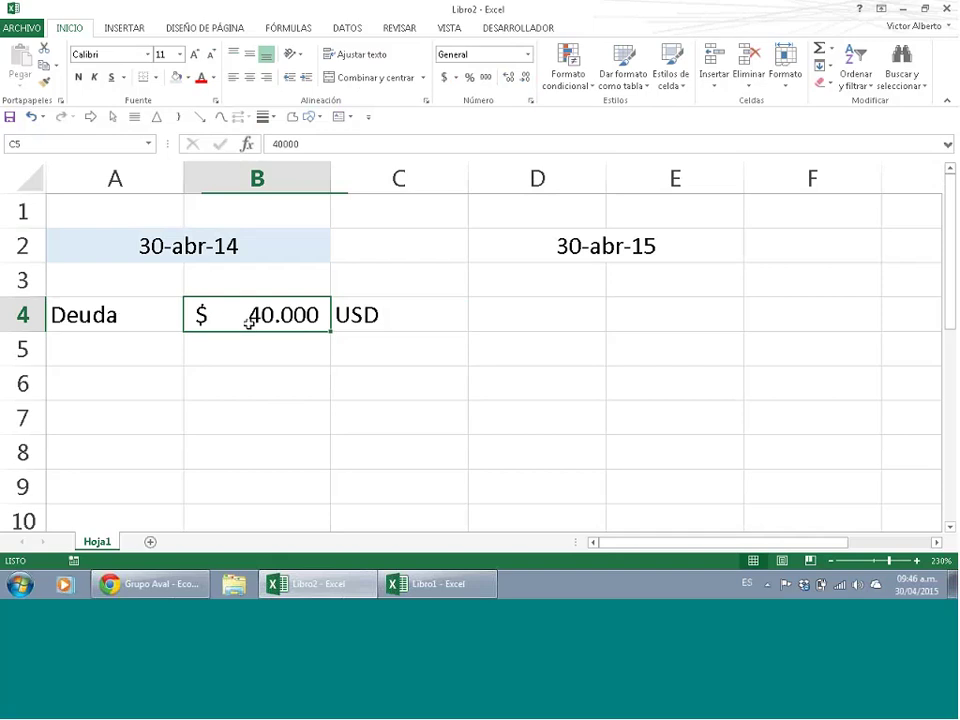
- Enter the label Tasa in cell A5 and the rate text LIBOR + 4 in cell B5
click(112, 357)
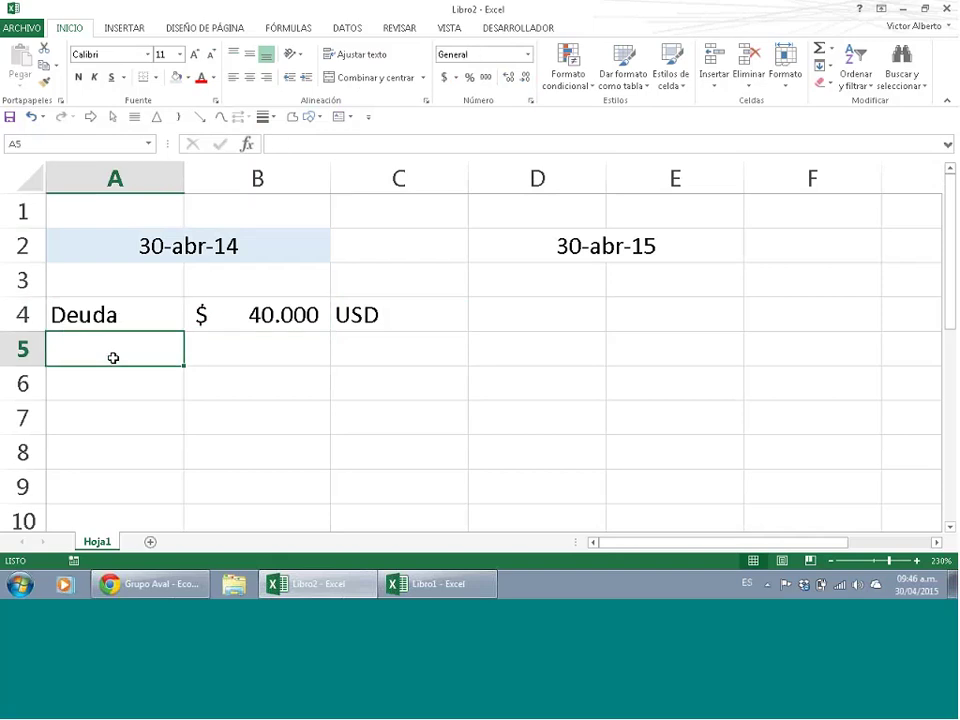
text(Tasa)
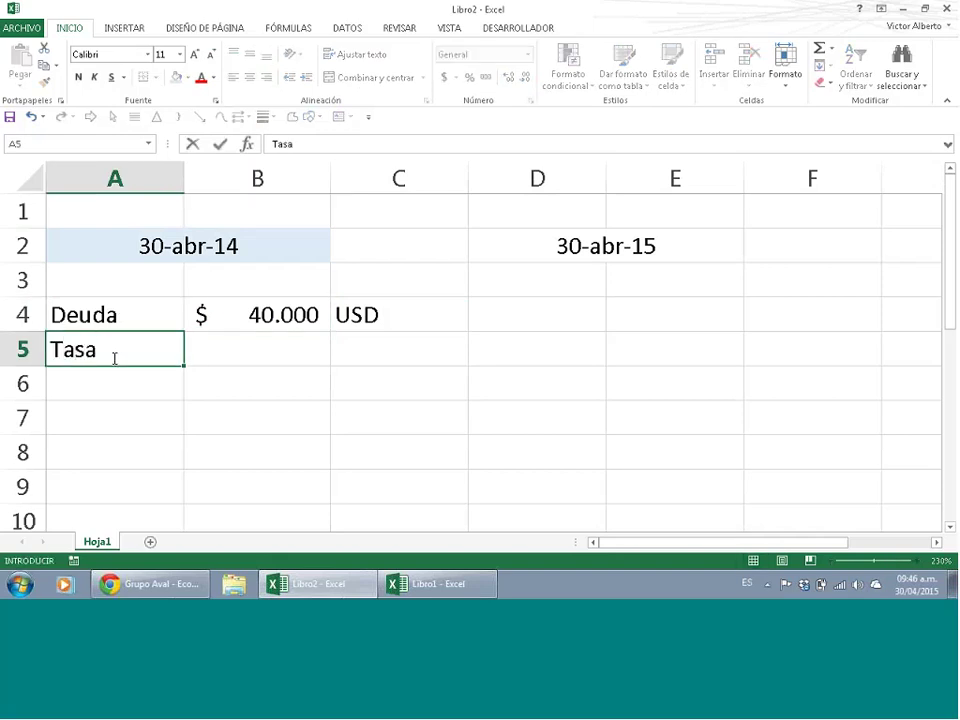
click(218, 346)
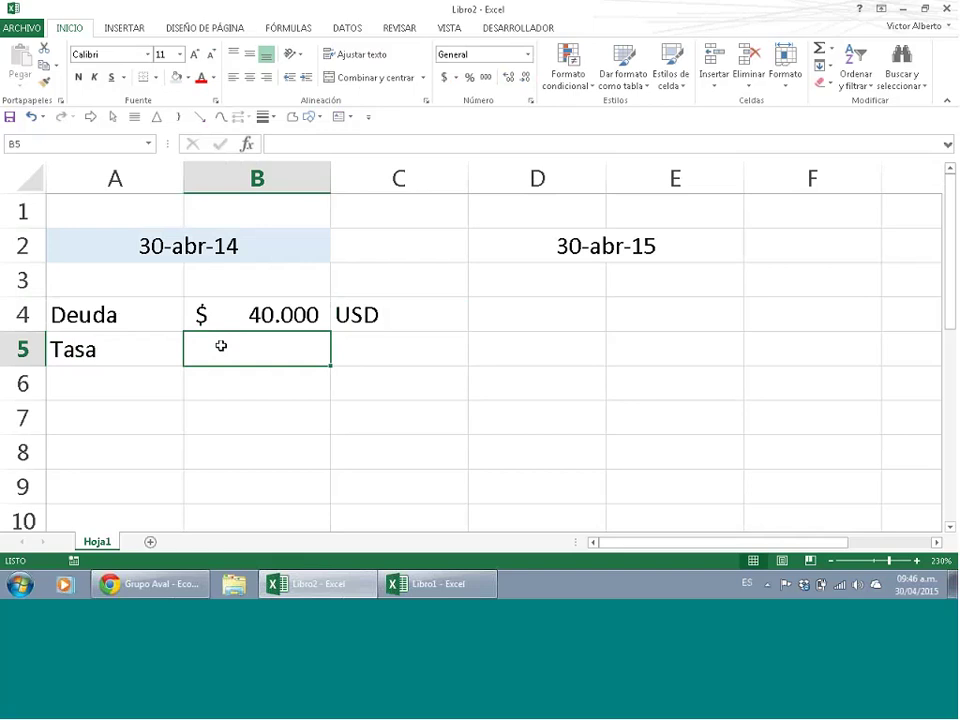
text(LIBOR)
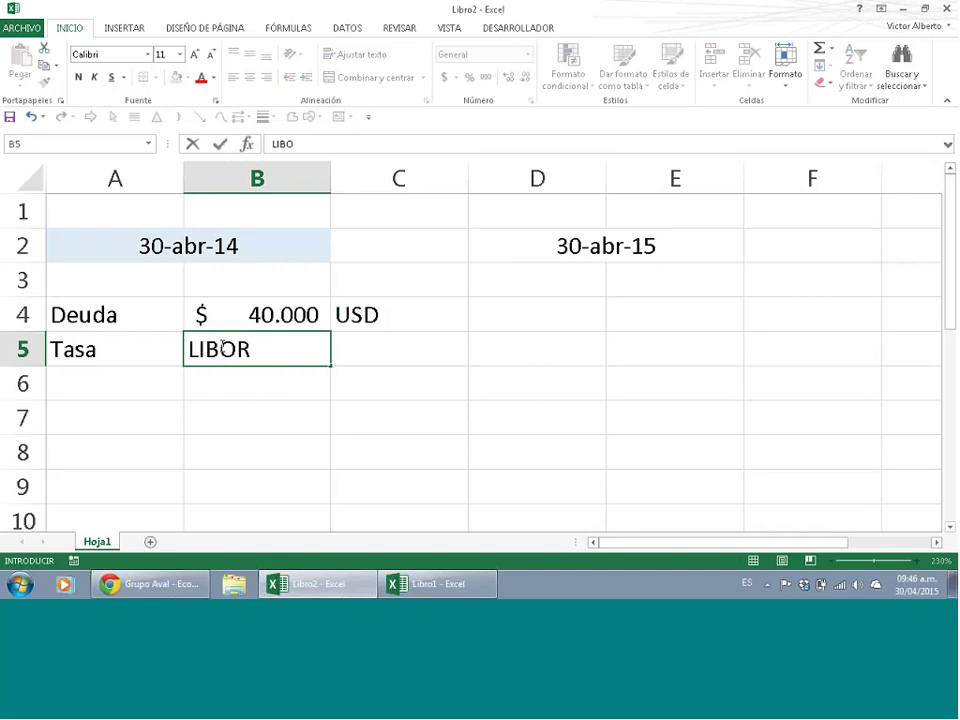
text( + 4)
key(Return)
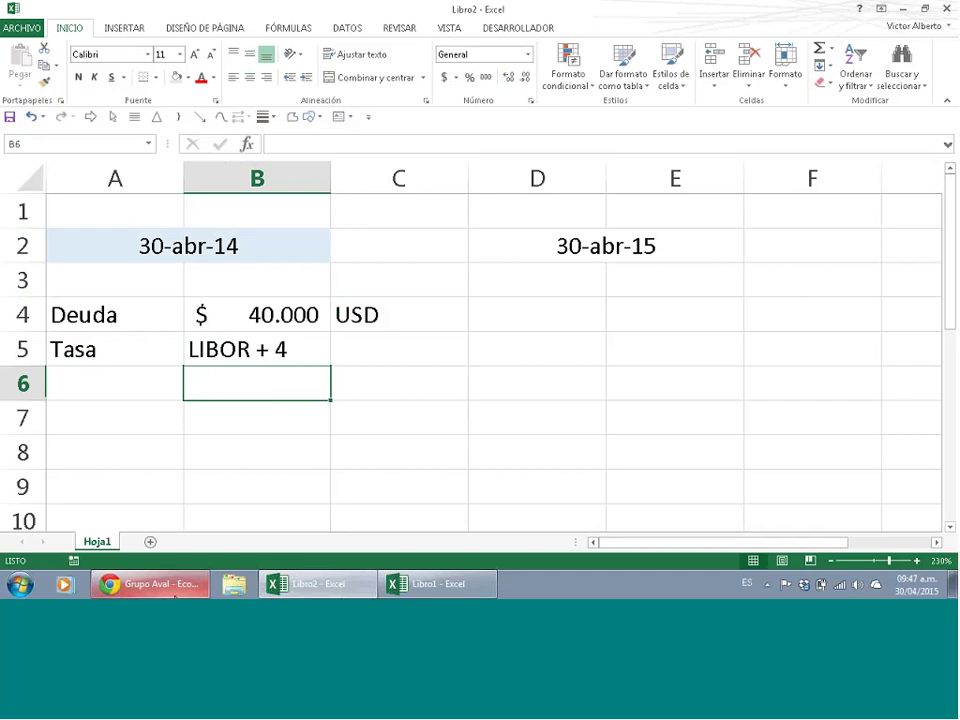
- Switch to Chrome and search the web for "libor" in a new tab
click(175, 585)
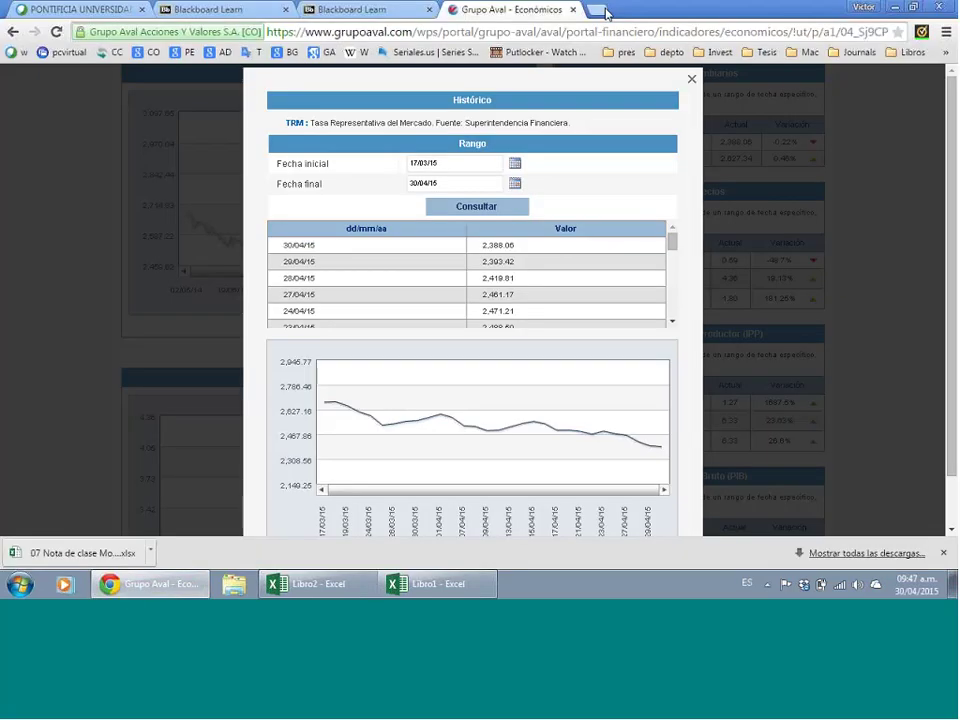
click(604, 11)
text(lib)
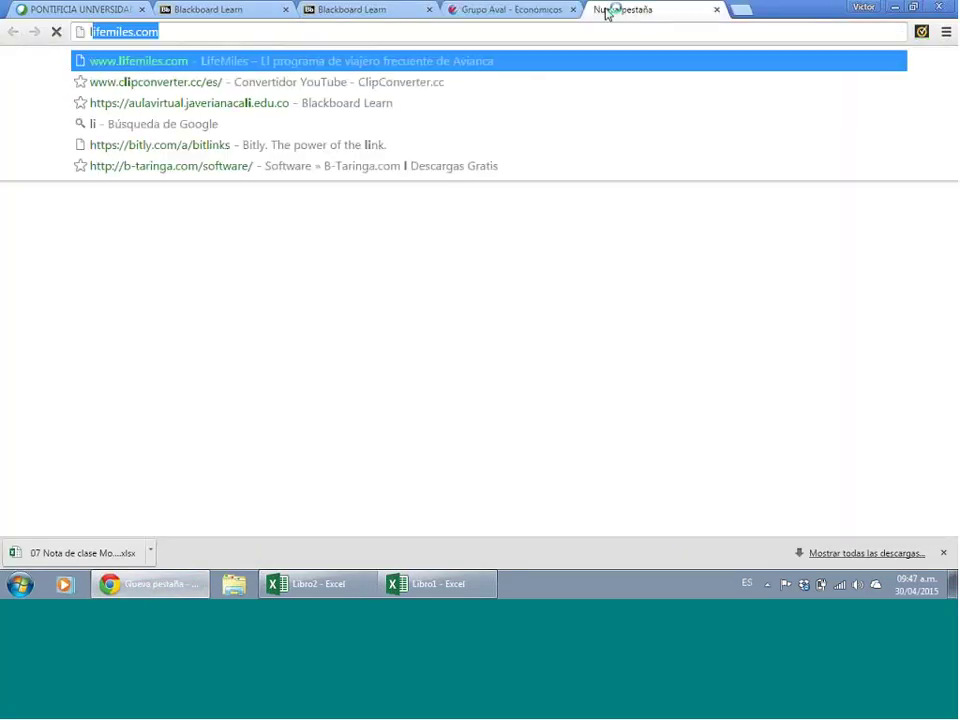
text(or)
key(Return)
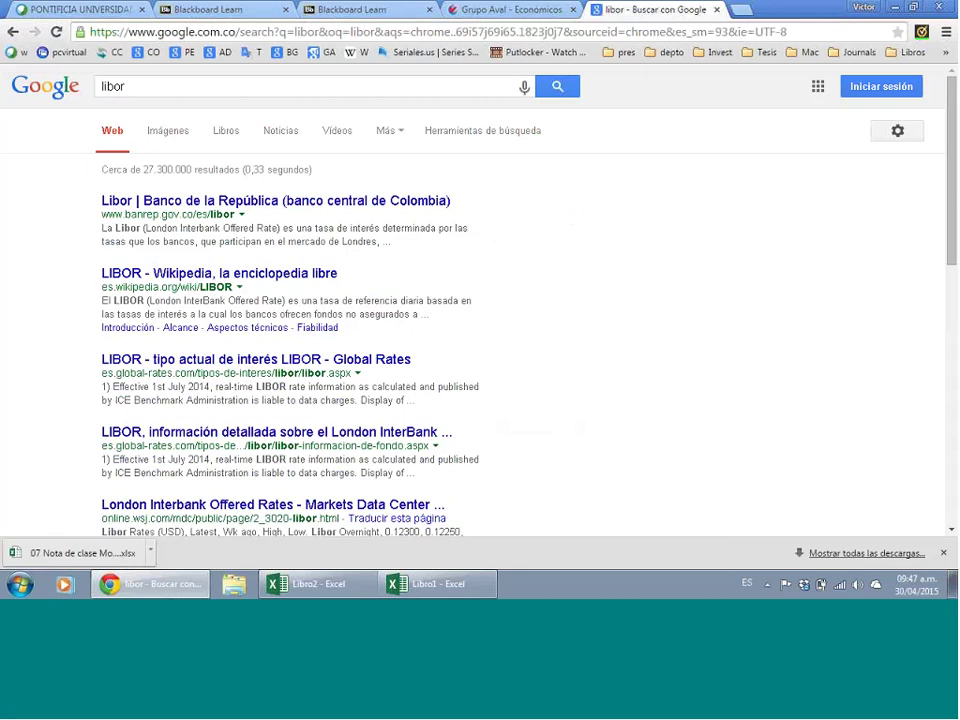
- Open the Wikipedia article on LIBOR in a new tab and highlight the statement on which association sets the rate
right_click(210, 291)
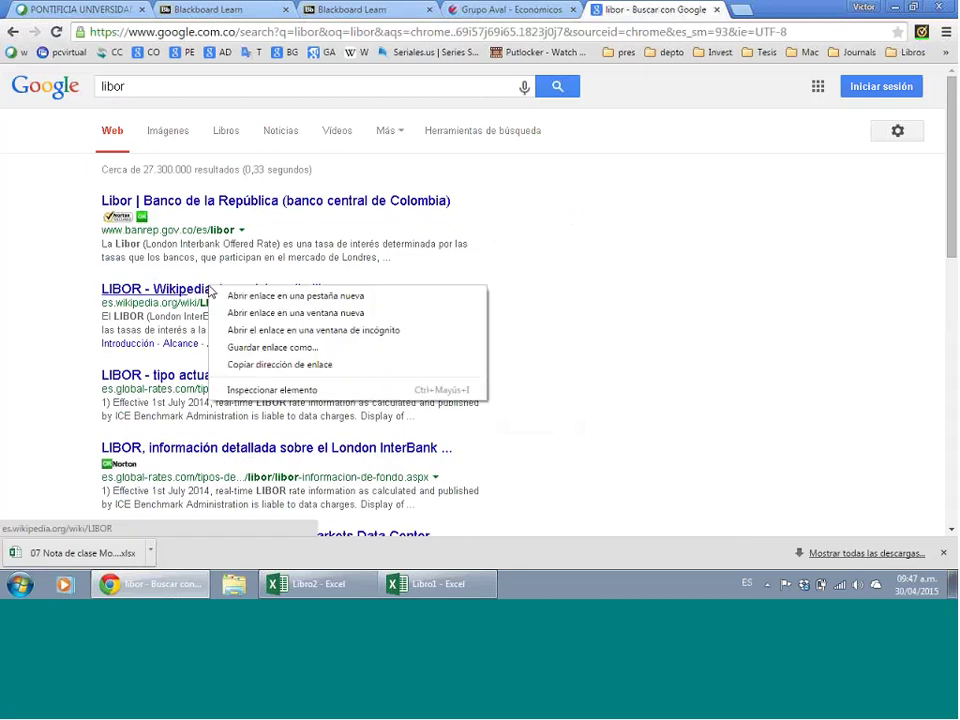
click(245, 300)
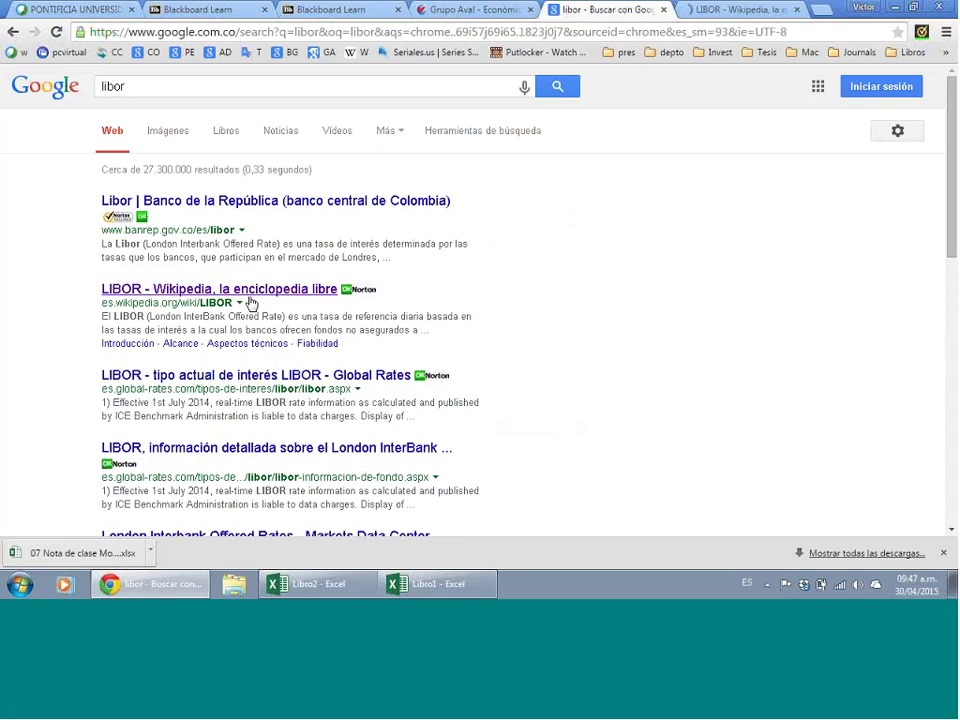
click(746, 18)
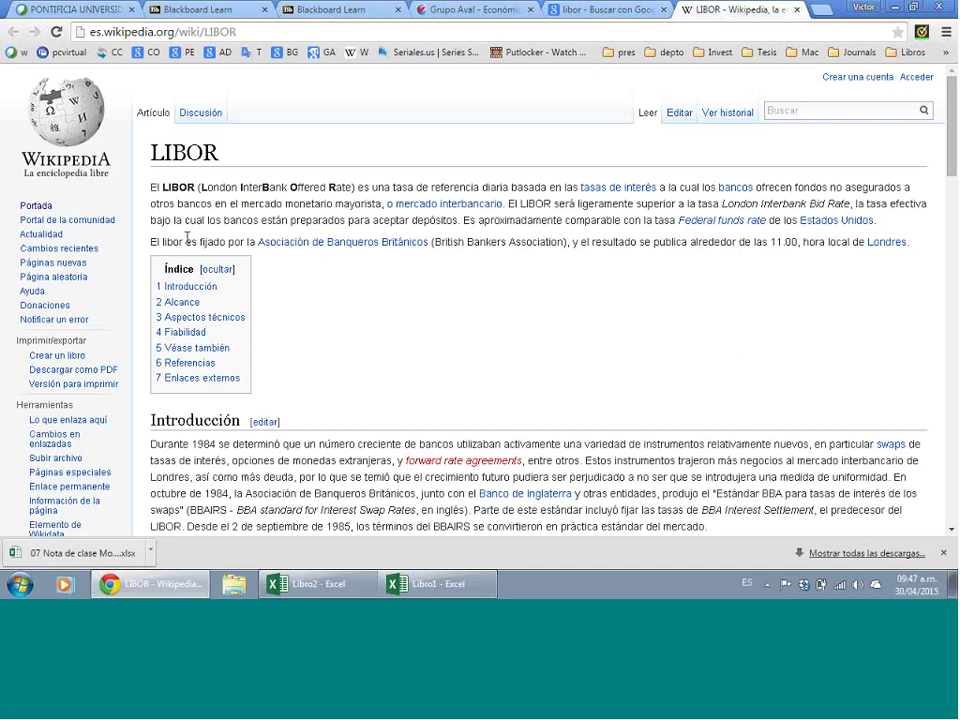
drag(150, 241, 436, 251)
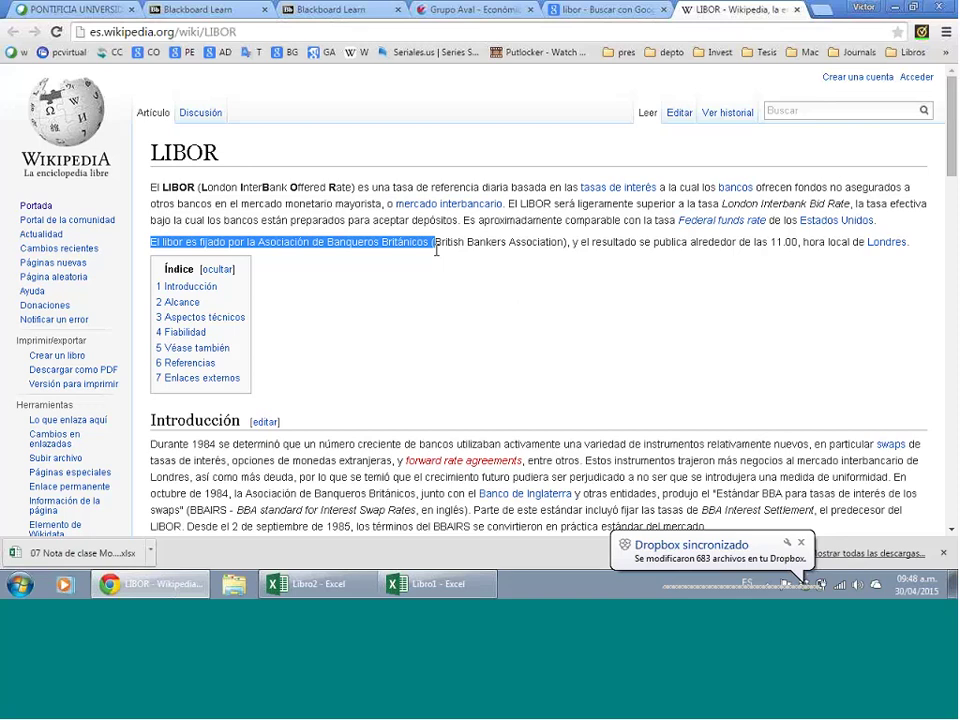
- Return to the Google results and search for "libor tabla"
click(619, 8)
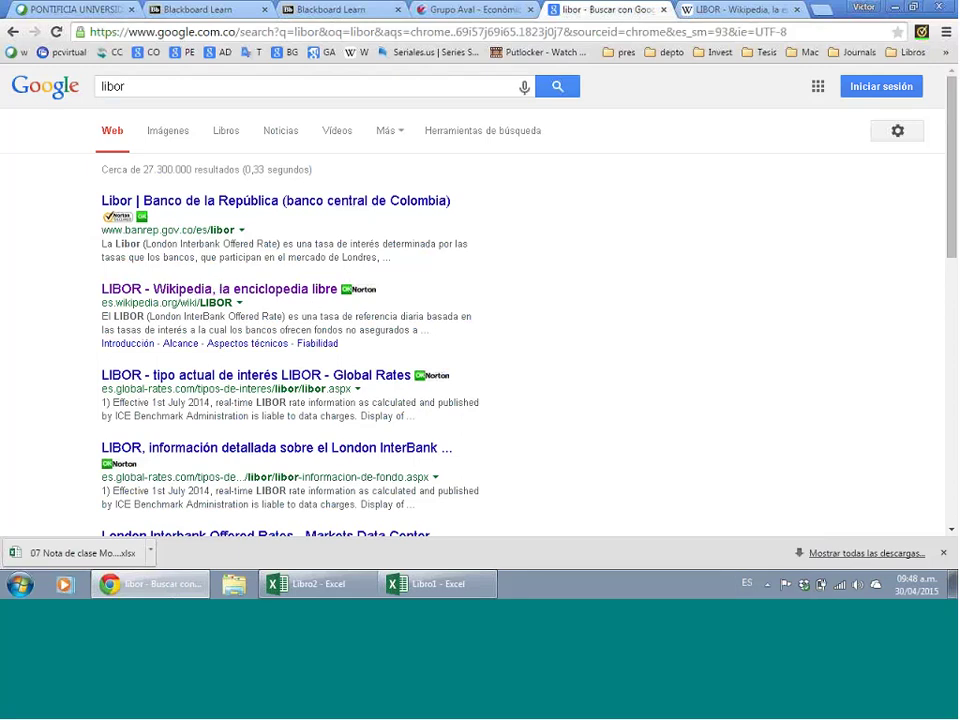
click(195, 89)
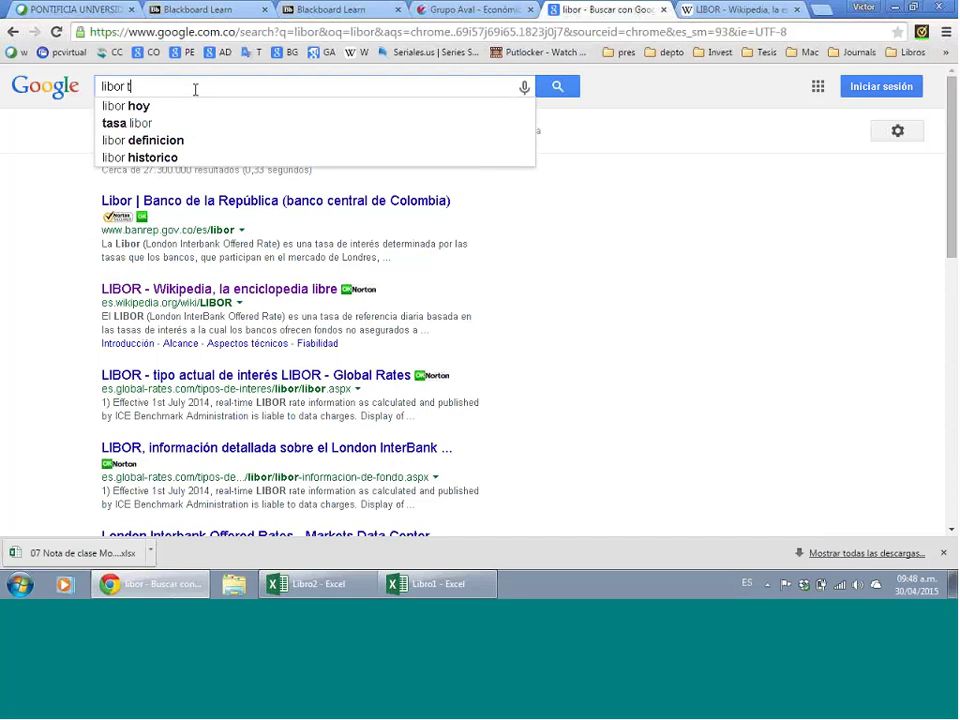
text(tabla)
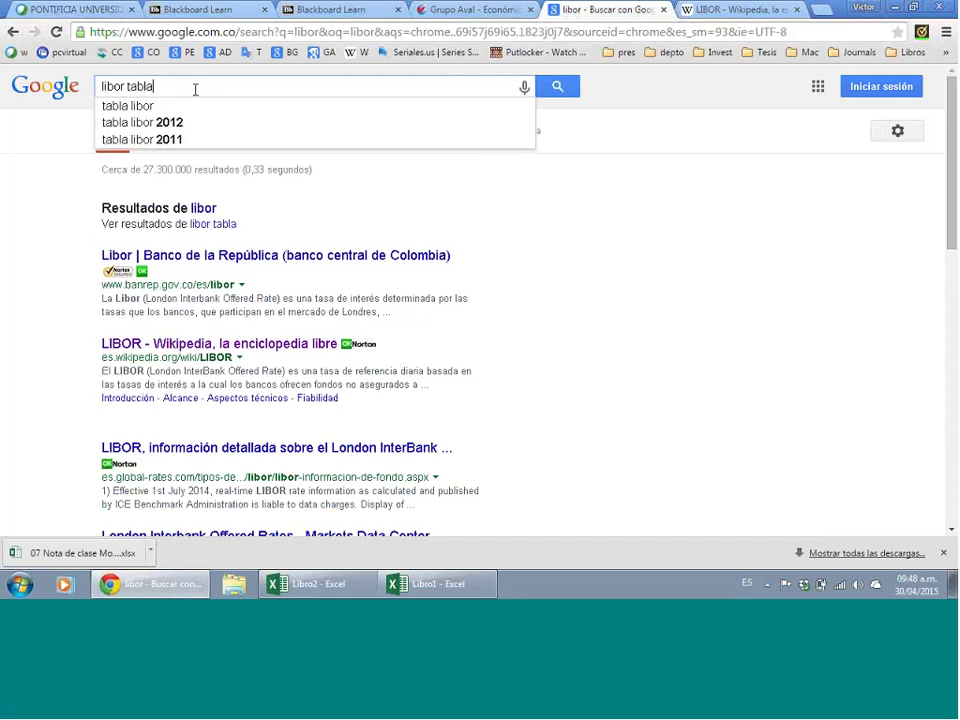
key(Return)
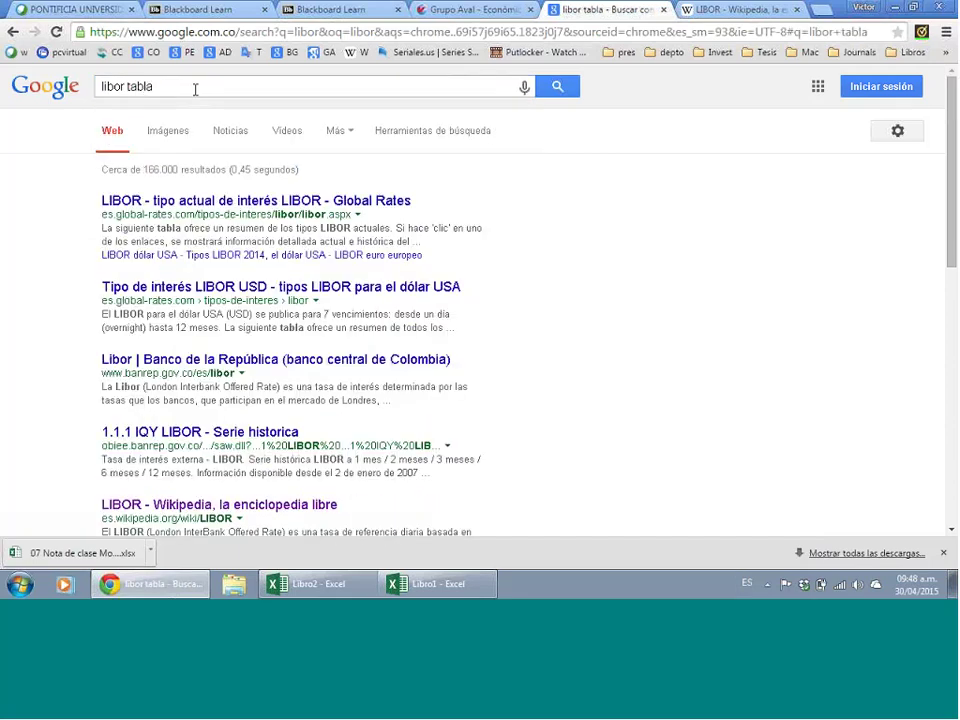
- Open the Global Rates page on current LIBOR interest rates in a new tab and bring it into view
right_click(200, 208)
click(220, 213)
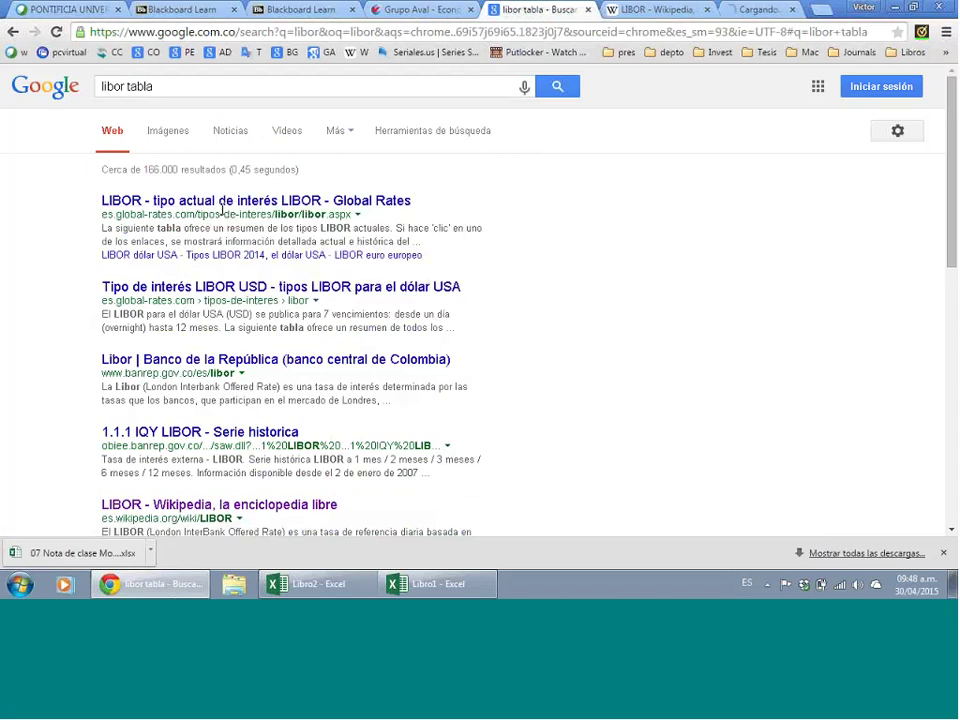
click(212, 288)
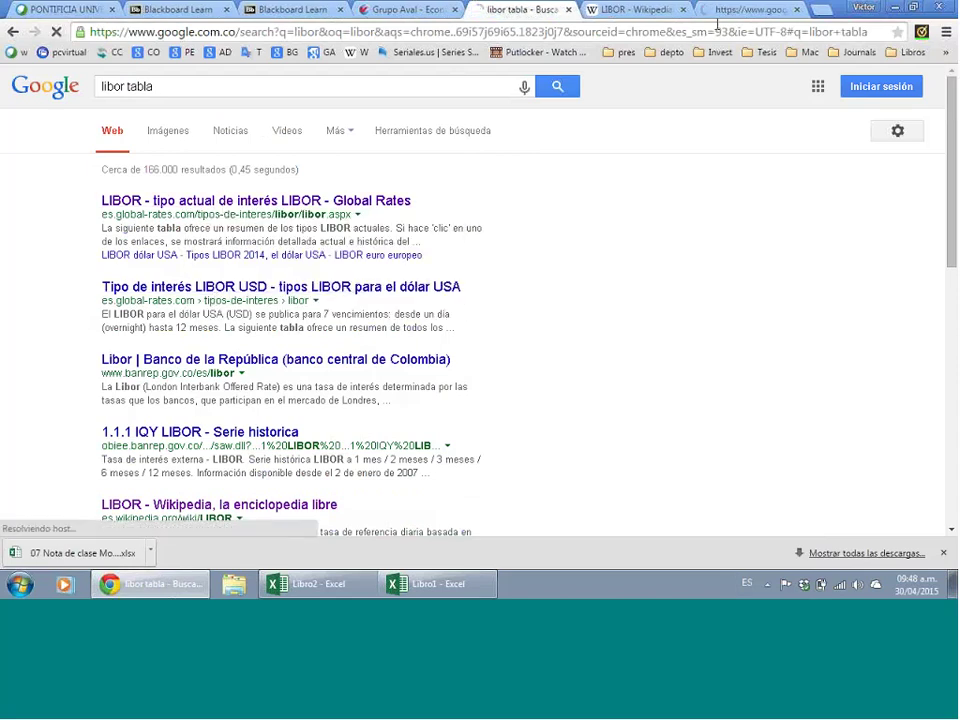
click(755, 9)
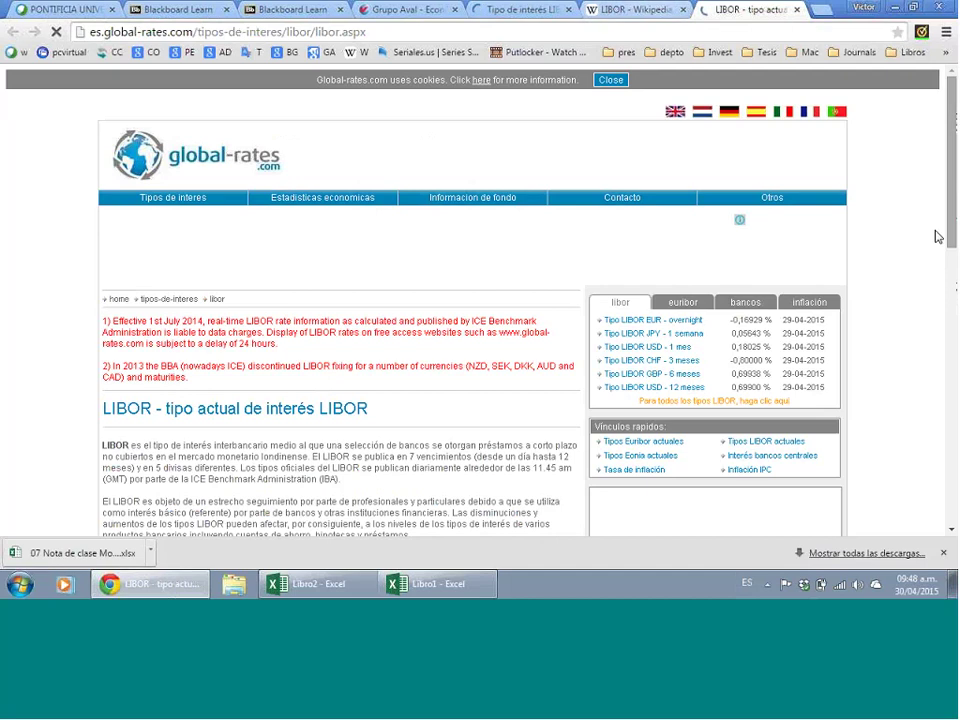
- Find the Euro LIBOR table and highlight its 6-month rate row across all listed dates
scroll(950, 328, down, 3)
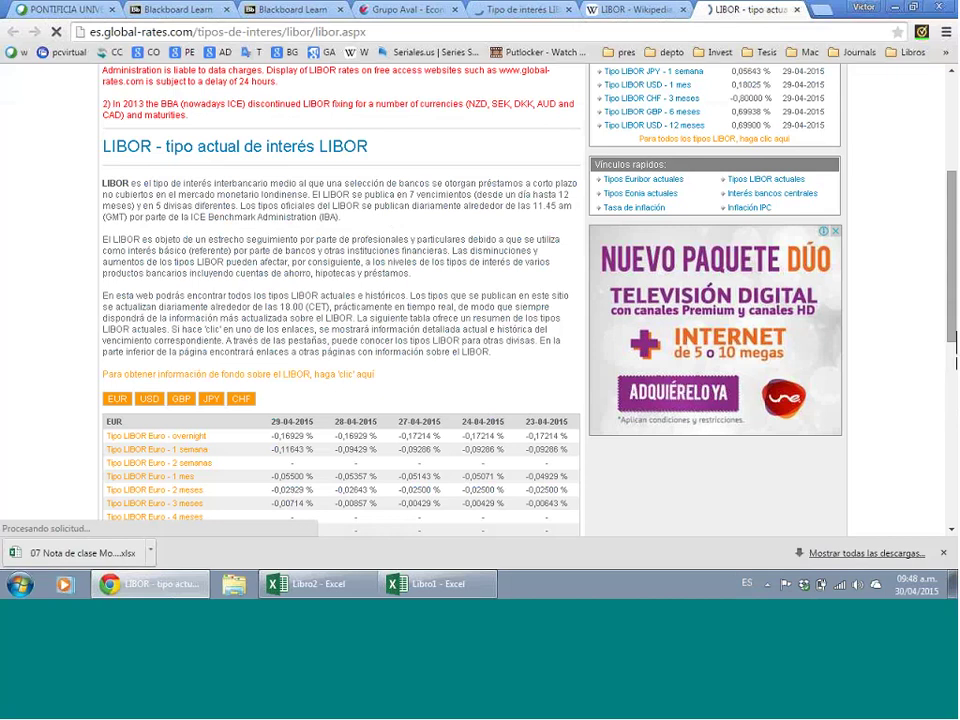
scroll(945, 391, down, 2)
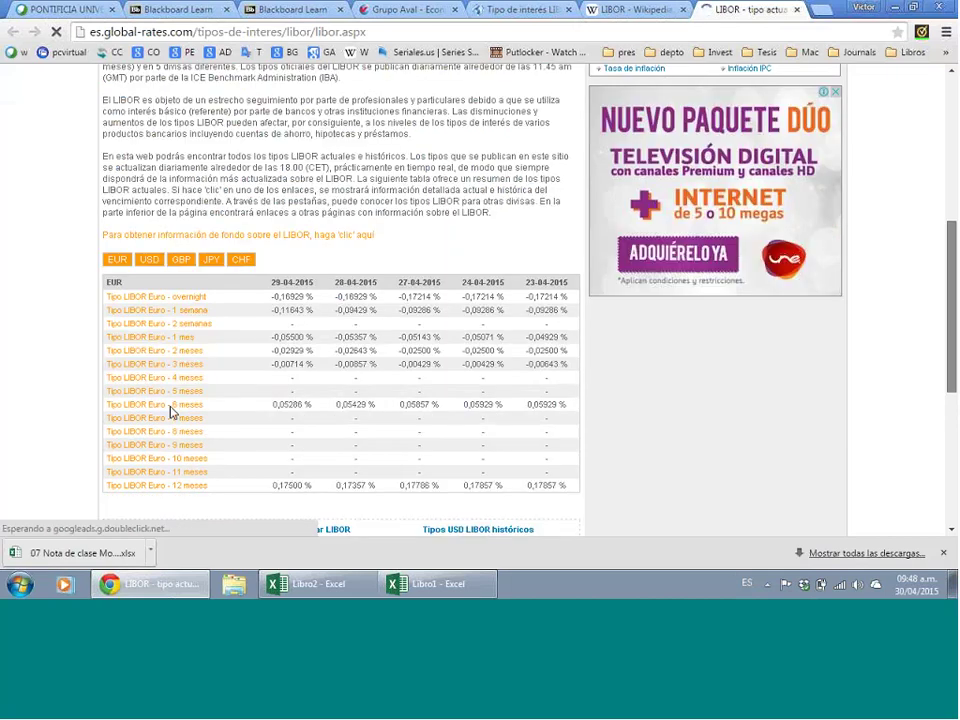
drag(276, 401, 578, 404)
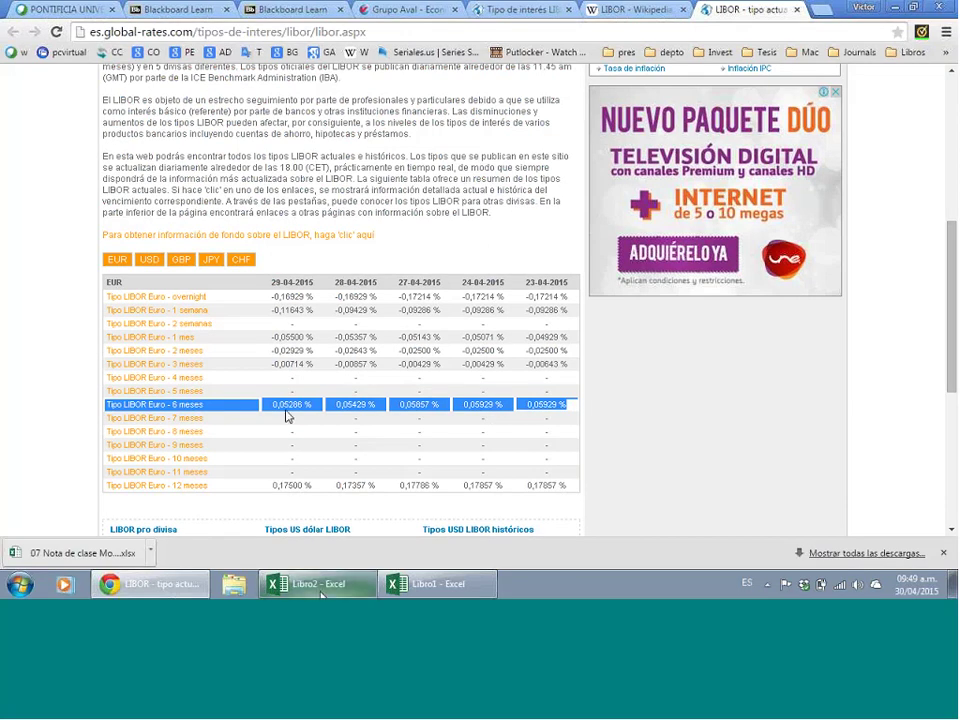
- Switch back to the Libro2 workbook in Excel and select cell C5 beside the rate
click(400, 583)
click(372, 550)
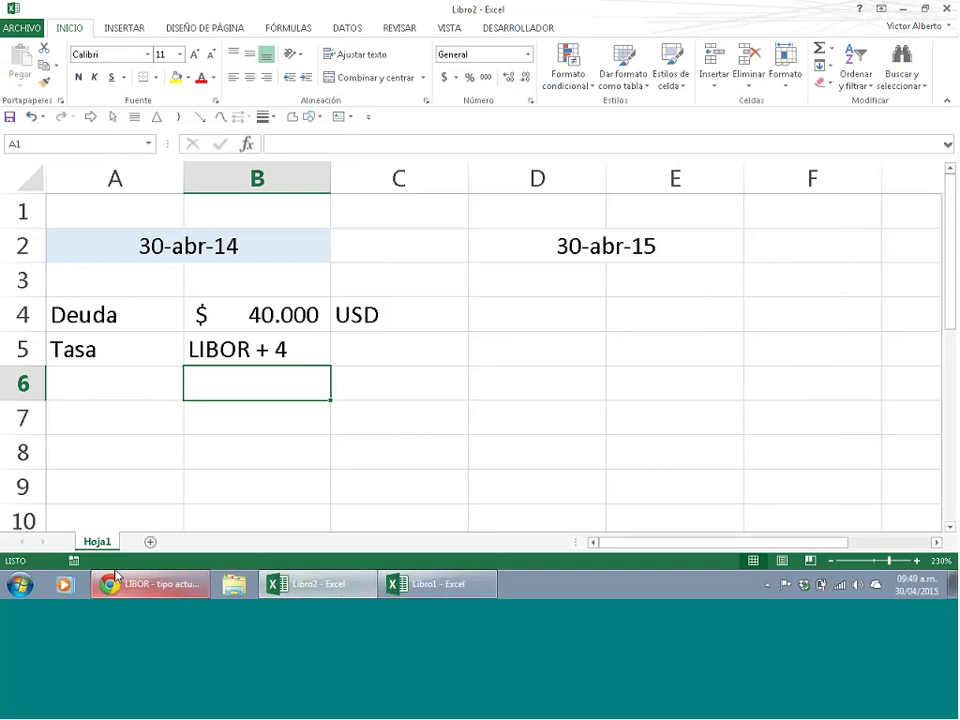
click(318, 583)
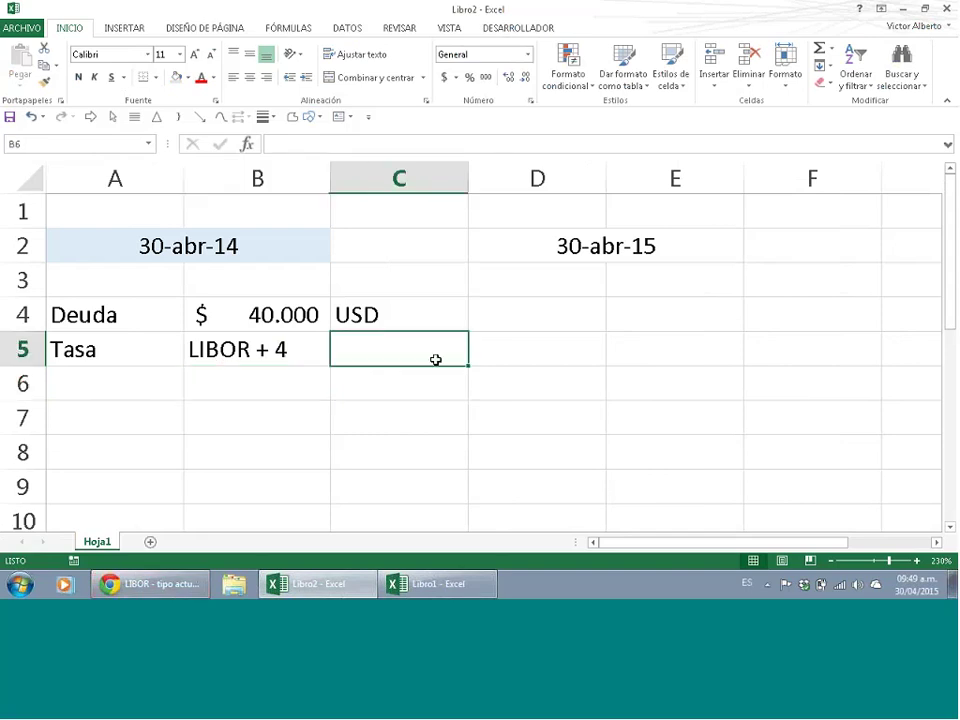
text((DTF)
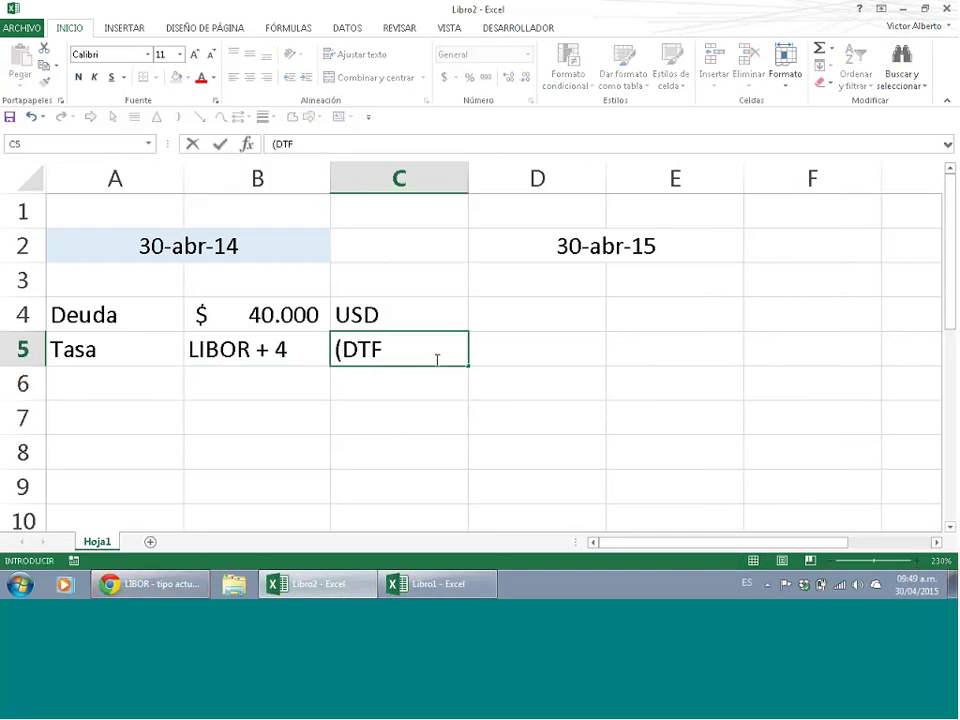
text(=4,6% R)
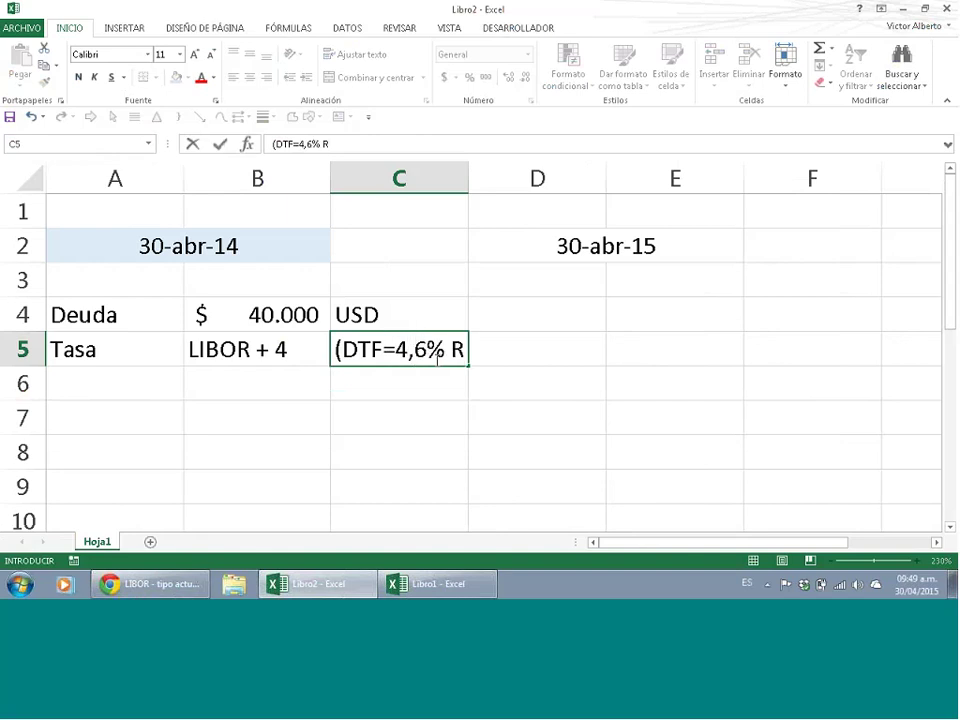
key(BackSpace)
text(EA)
key(BackSpace)
key(BackSpace)
key(BackSpace)
key(BackSpace)
key(BackSpace)
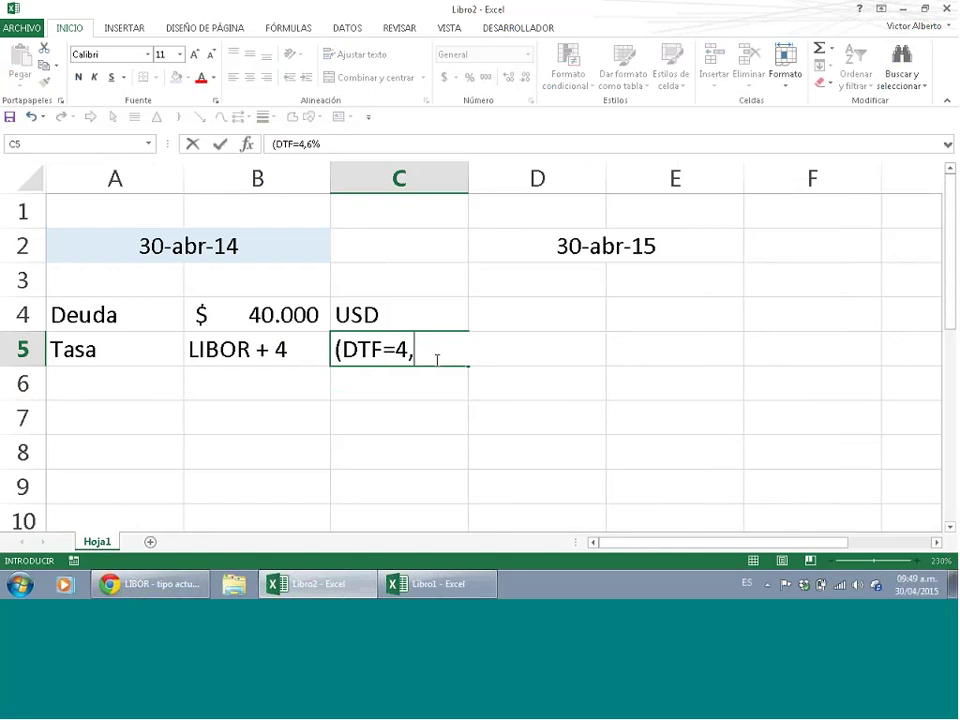
key(BackSpace)
key(BackSpace)
key(BackSpace)
key(BackSpace)
key(BackSpace)
key(BackSpace)
- Enter the note (Libor 0,5% SV) in cell C5 and widen column C to fit it
text(L)
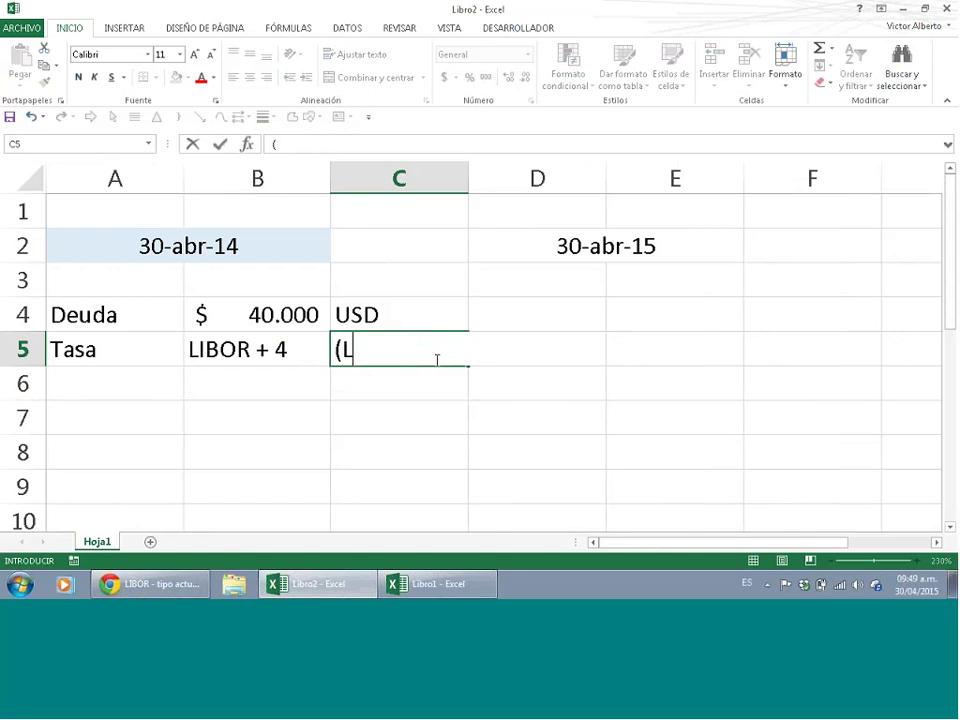
text(ibor )
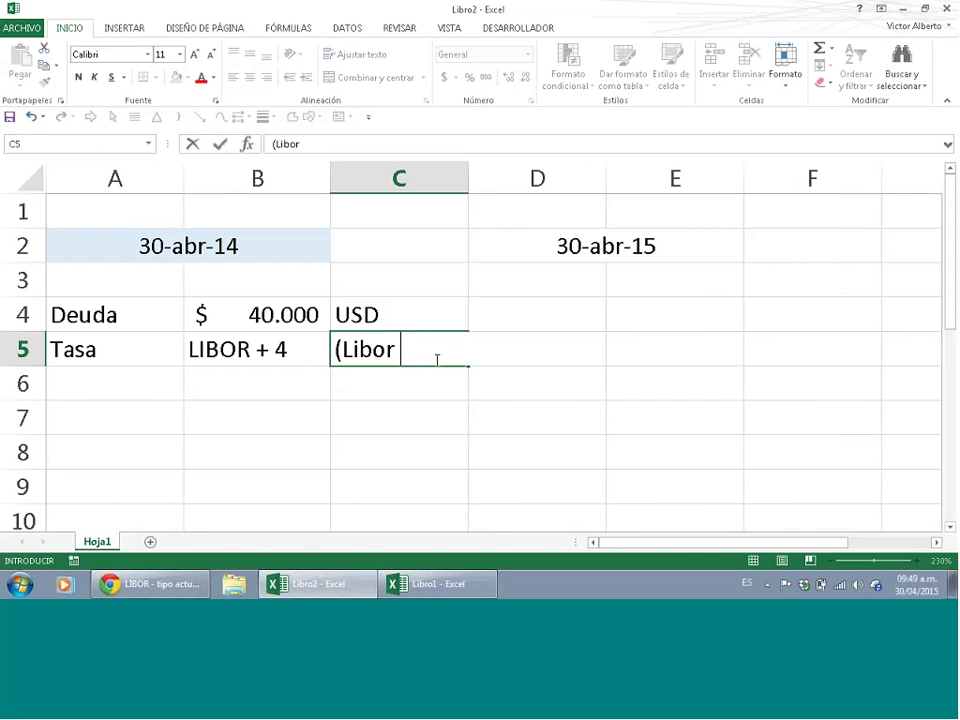
text(0,5%)
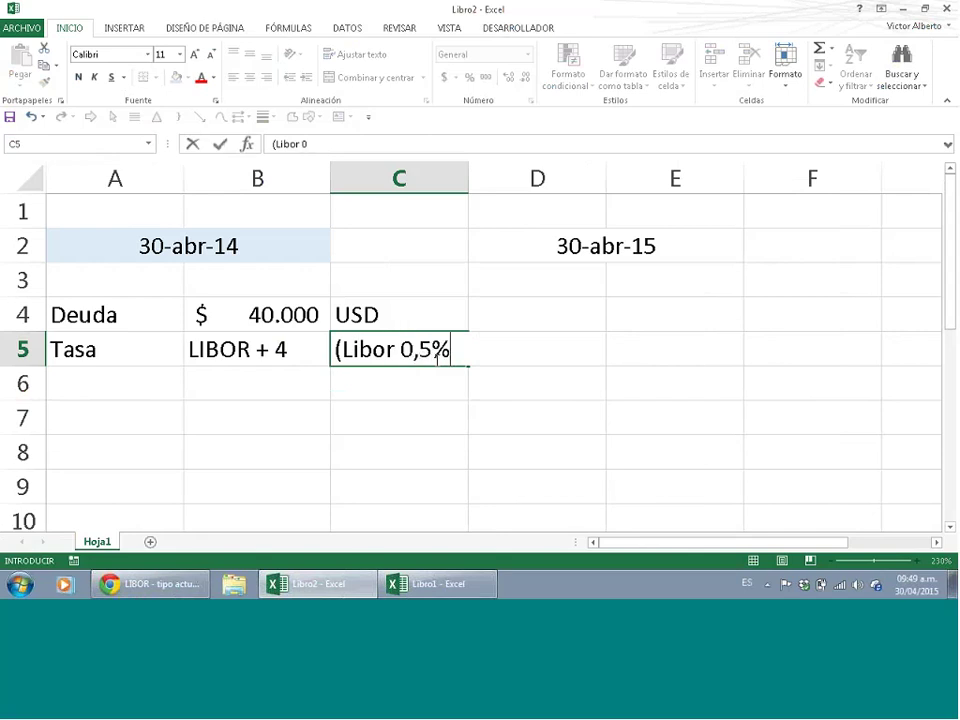
text( SV))
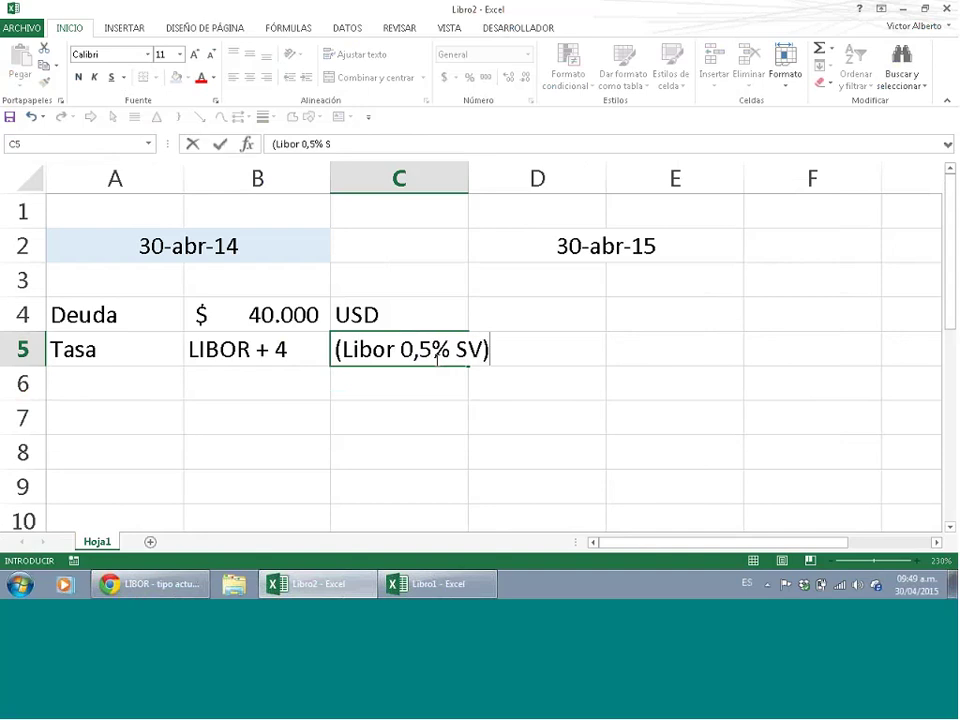
key(Return)
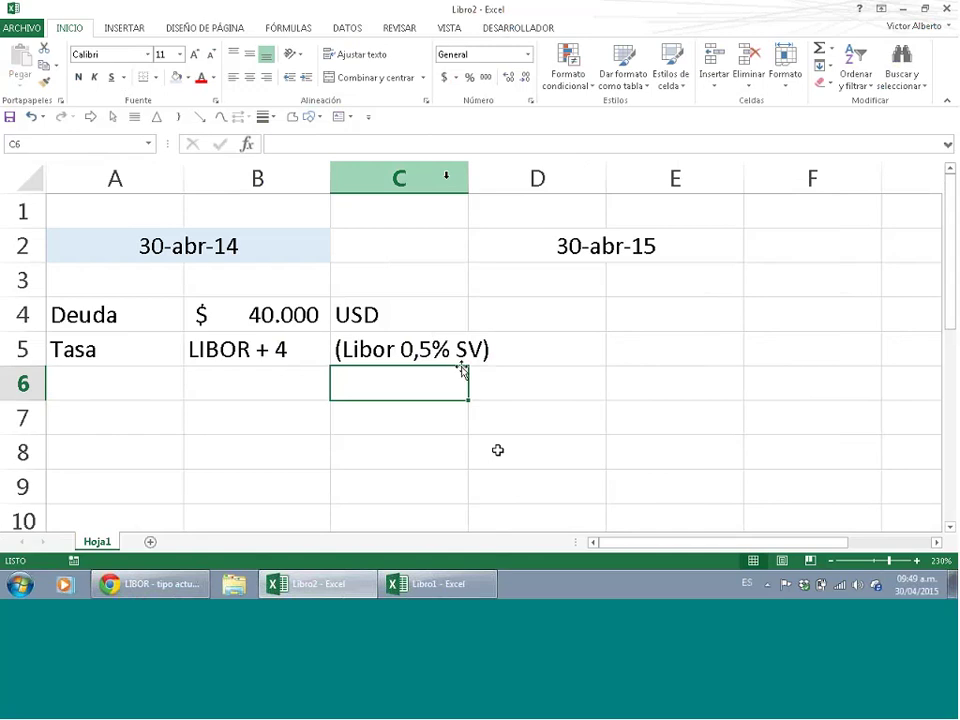
drag(468, 176, 520, 178)
- Enter the loan term in row 6: label Plazo in A6, 1 in B6 and Año in C6
click(98, 398)
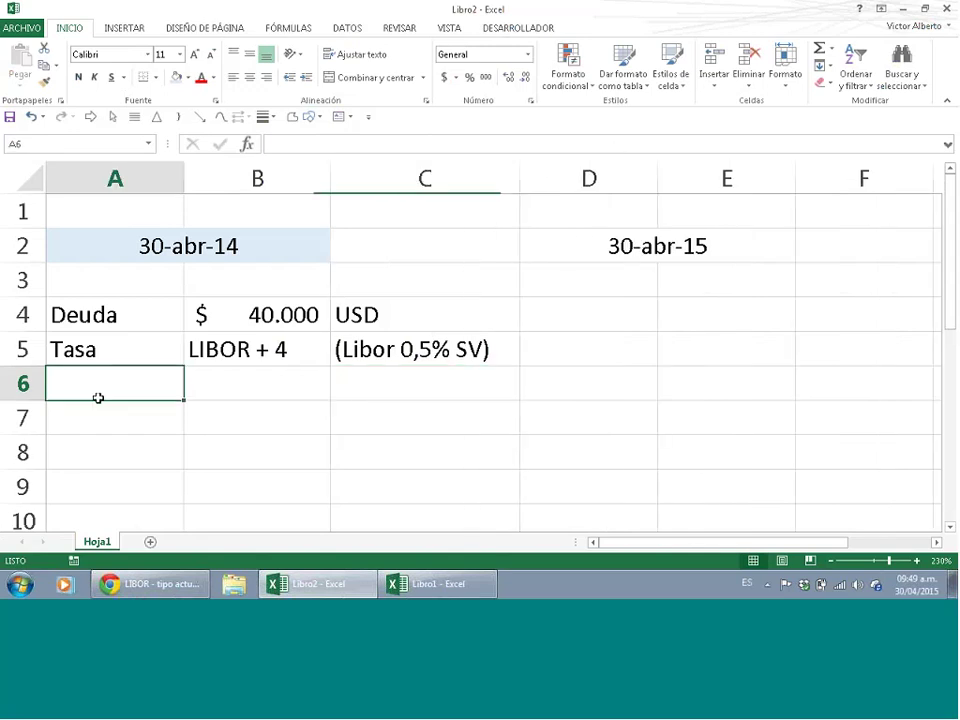
text(p)
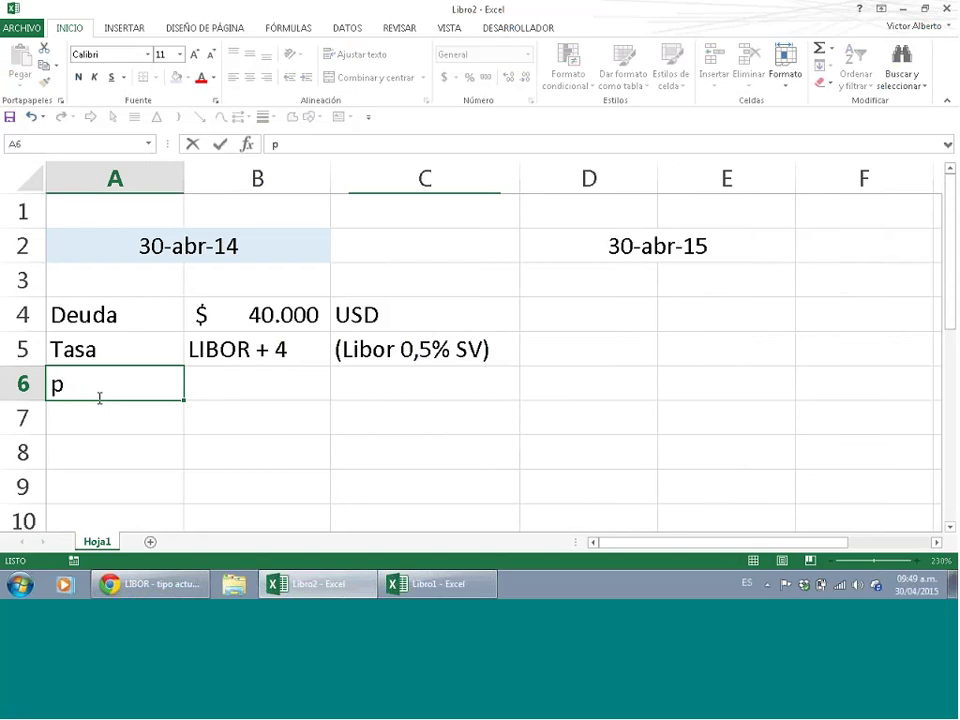
text(Plazp)
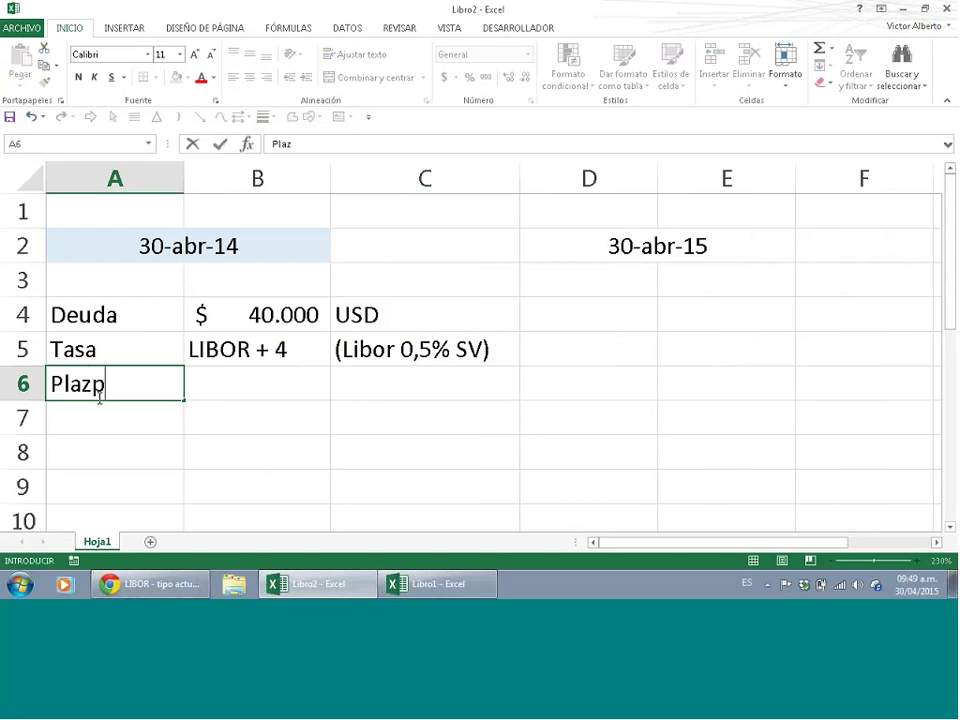
key(BackSpace)
text(o)
key(Tab)
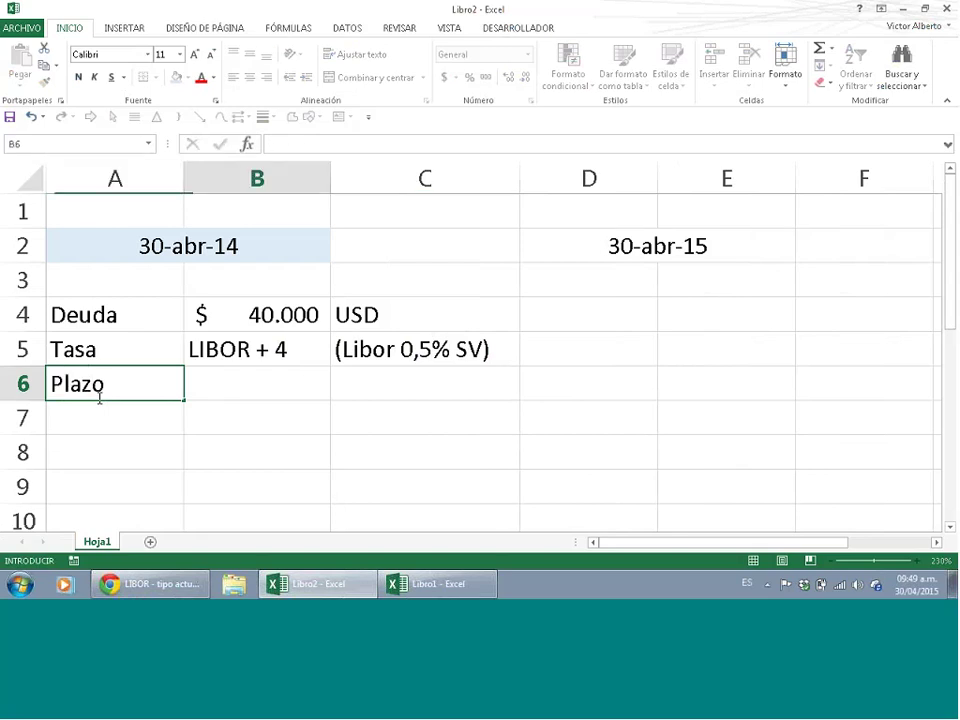
text(1)
key(Tab)
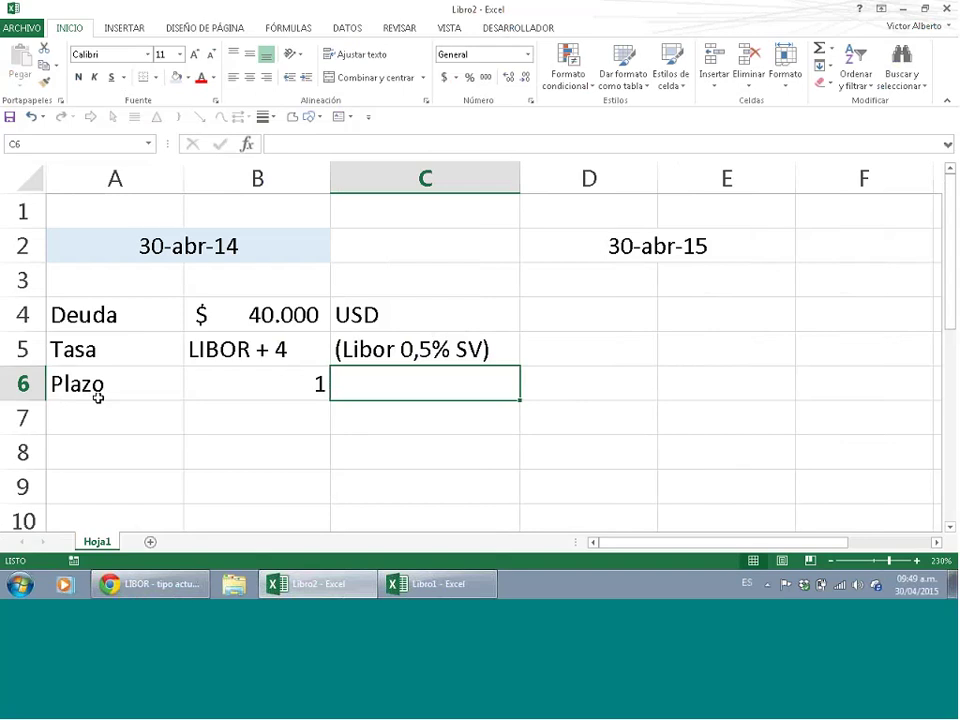
text(Año)
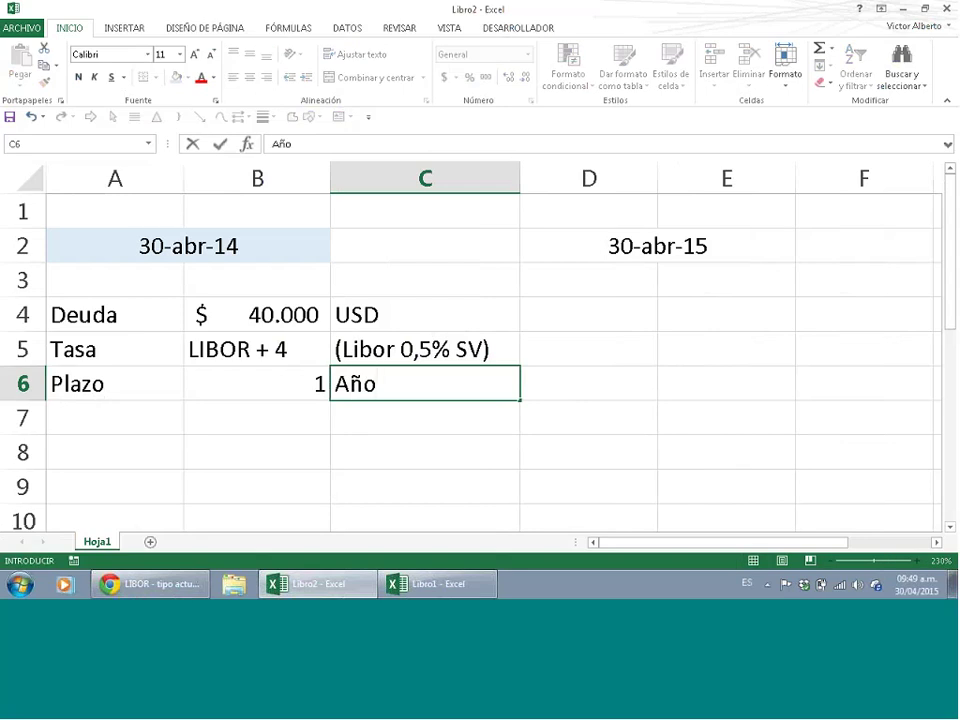
key(Return)
- Move the term entries from A6:C6 down to A7:C7 and select the vacated cell B6
drag(128, 388, 416, 433)
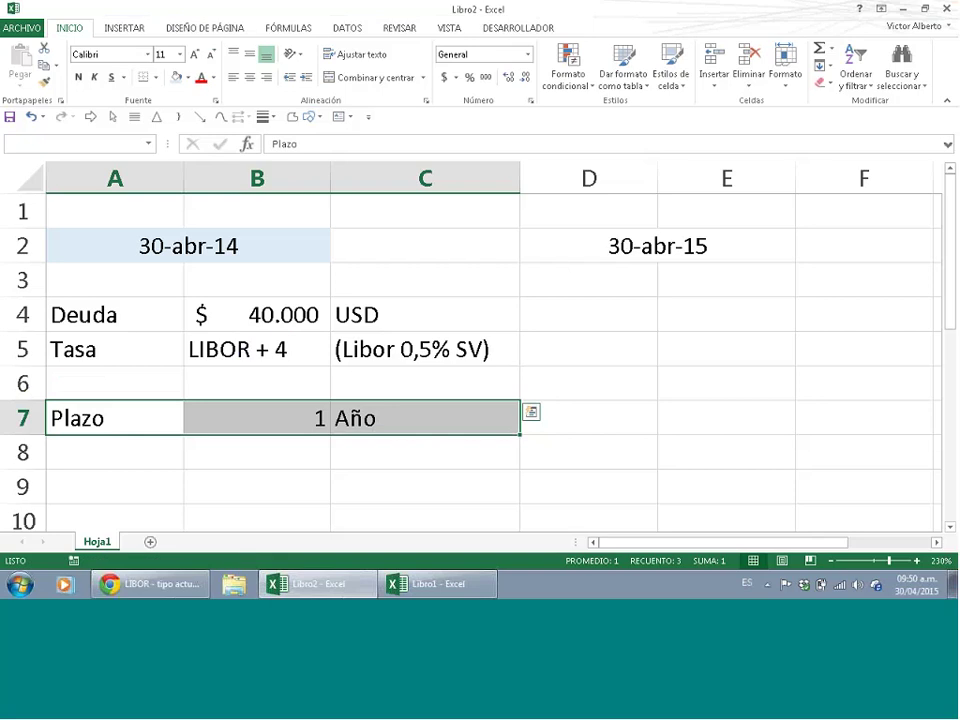
click(234, 379)
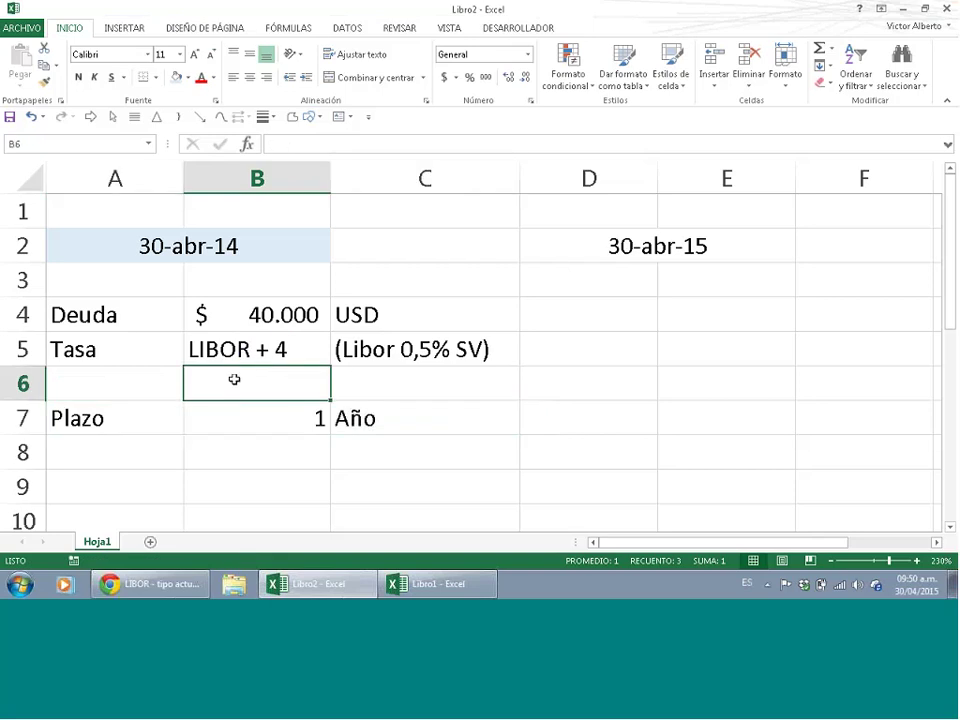
- Calculate the total rate in B6 with =0,5%+4% and enter its type SV in C6
text(=)
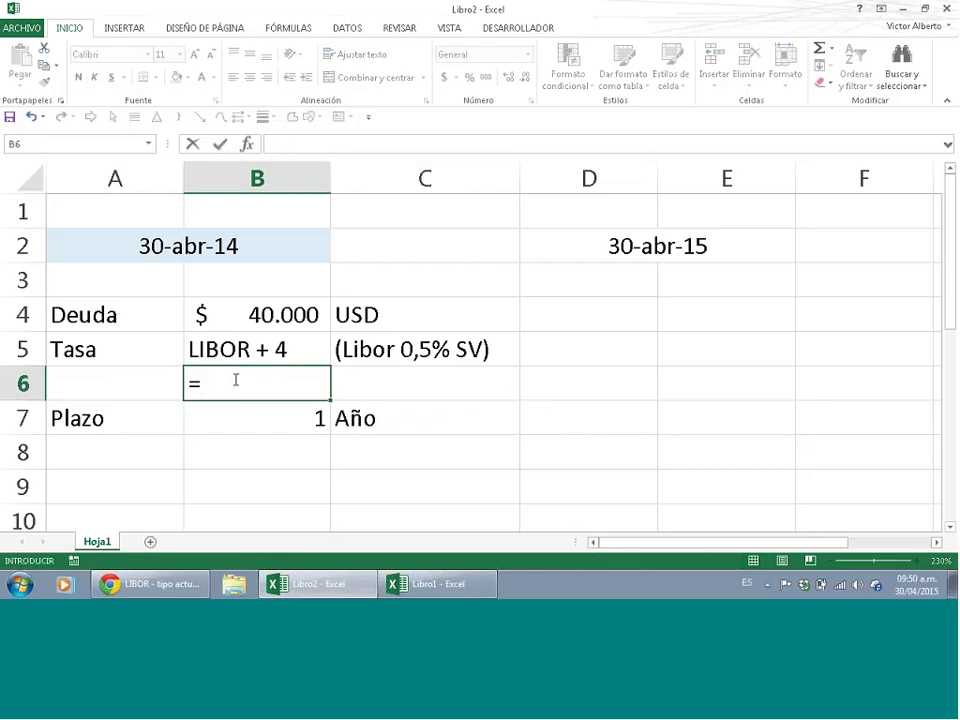
text(0,5%+4)
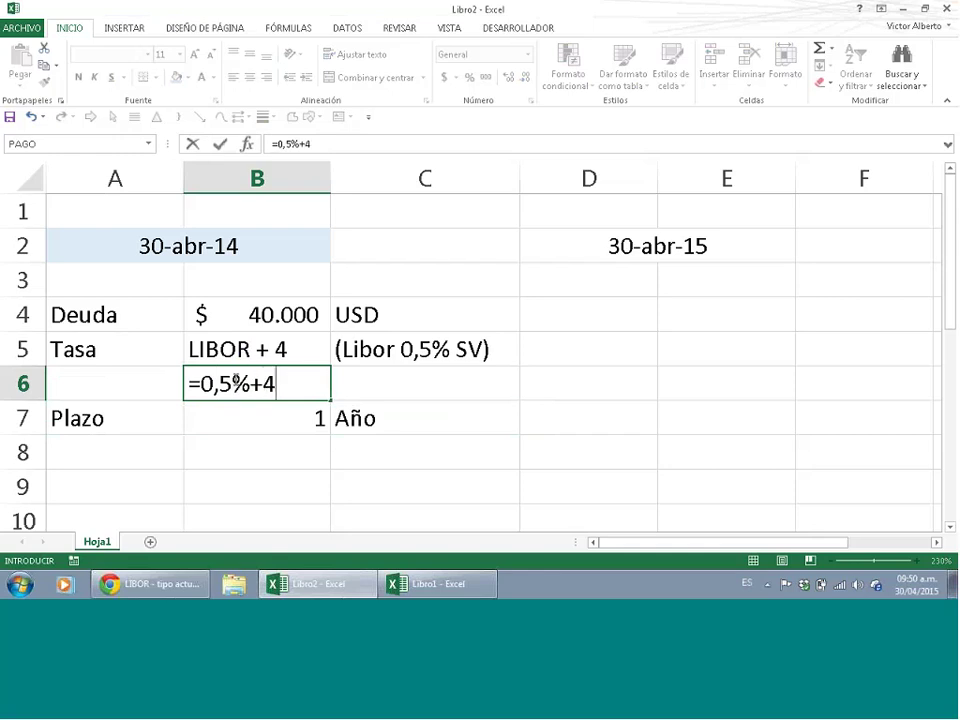
text(%)
key(Return)
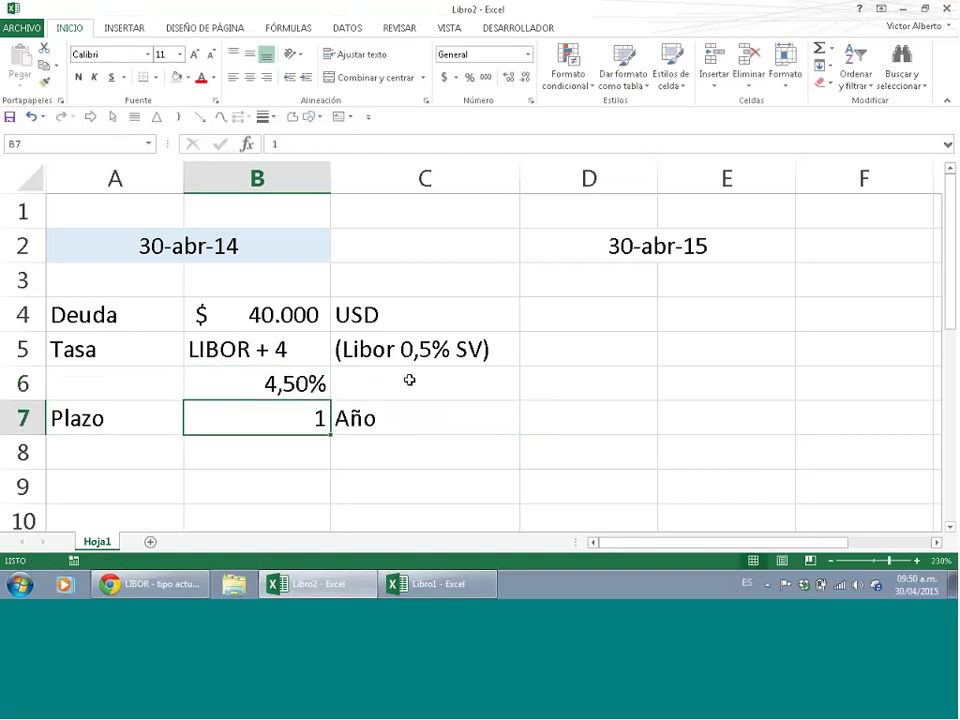
click(393, 392)
text(SV)
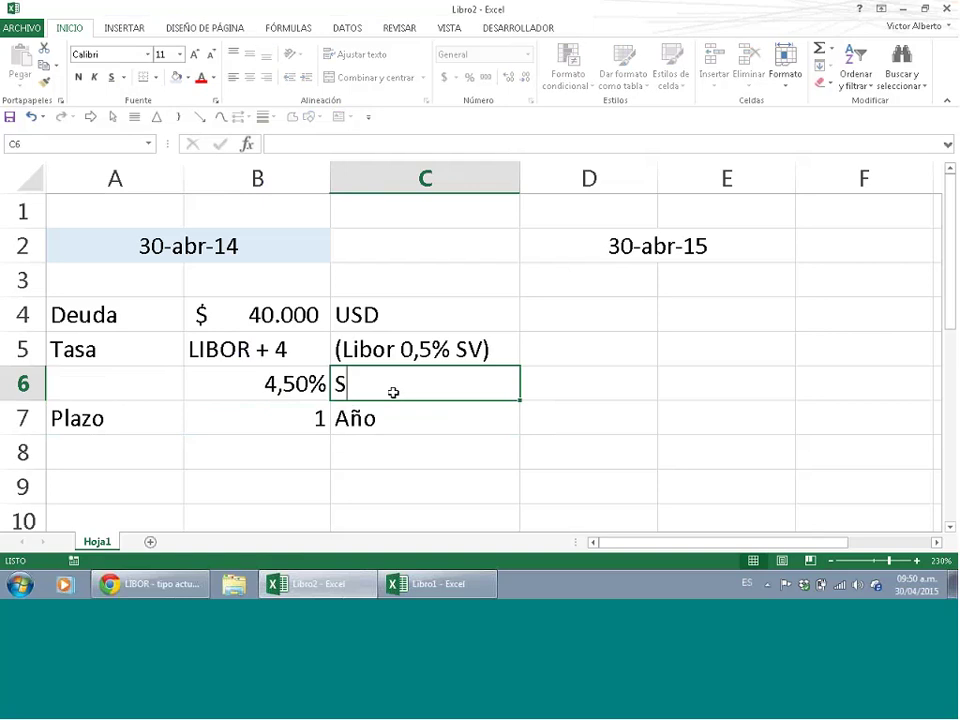
click(220, 389)
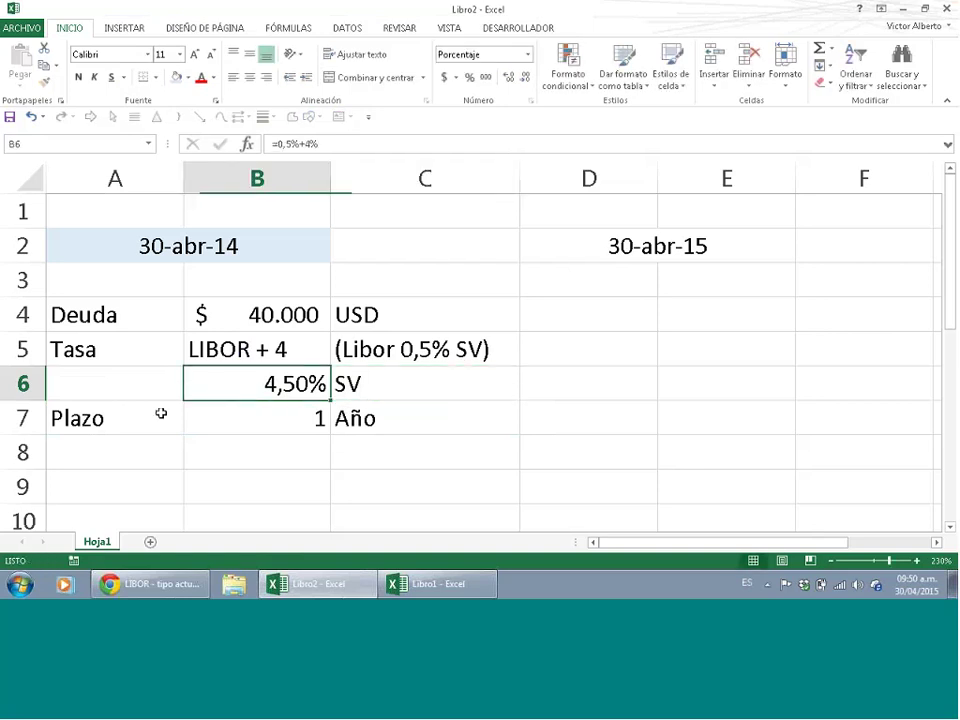
- Move the Plazo entries from row 7 down to row 8 and enter the label Futuro in A9
drag(161, 414, 362, 461)
click(111, 486)
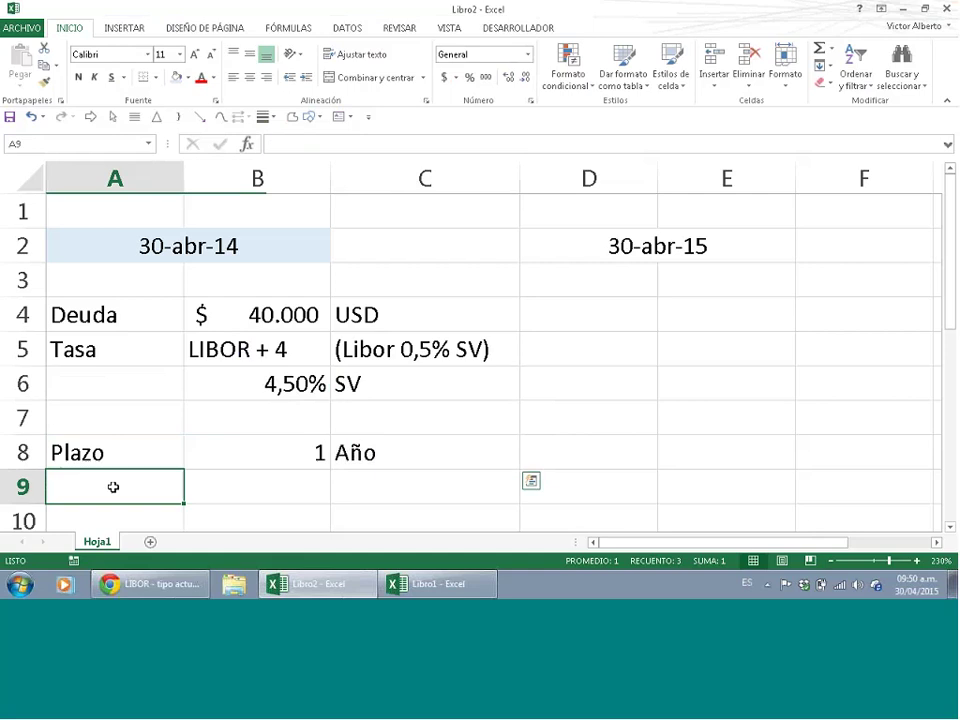
text(Futuro)
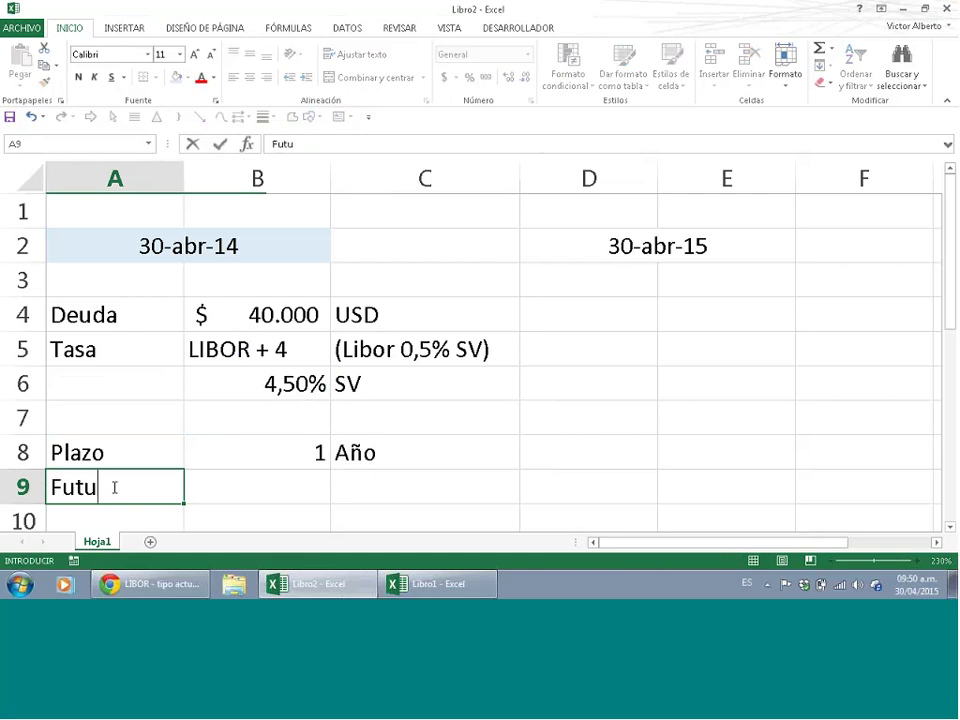
- Label C7 as EA and calculate the effective annual rate in B7 with =INT.EFECTIVO(B6;2)
click(385, 421)
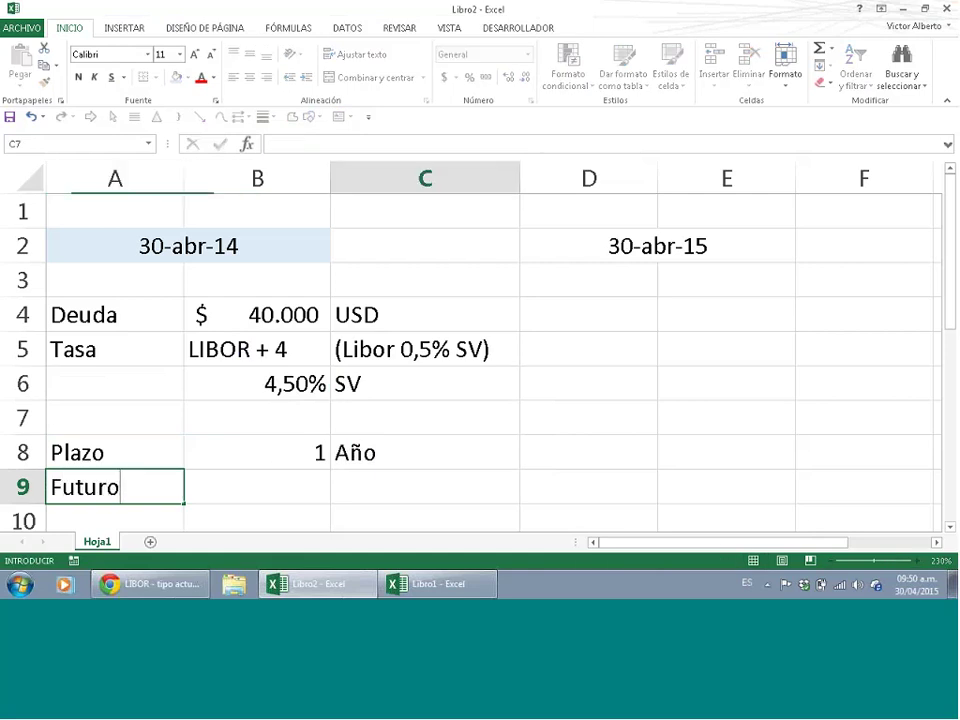
text(EA)
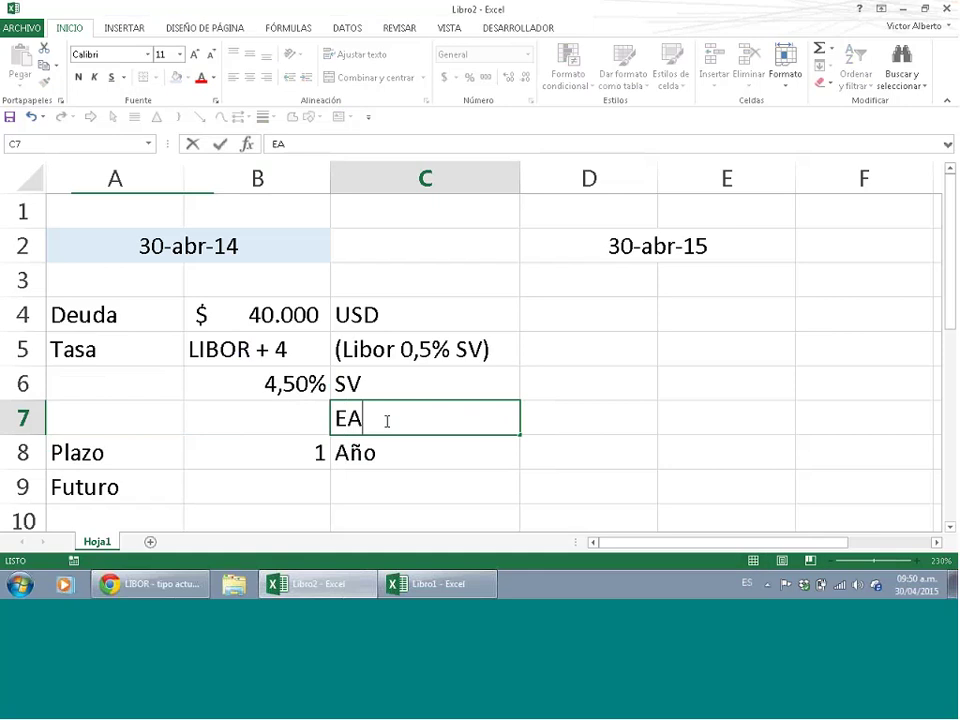
click(222, 428)
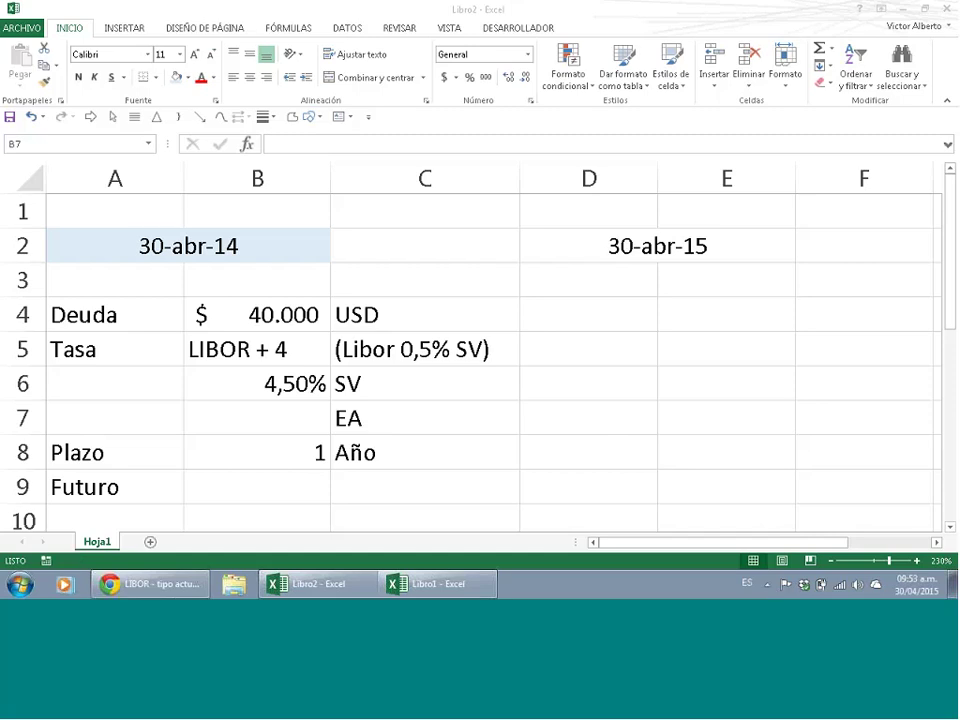
click(256, 462)
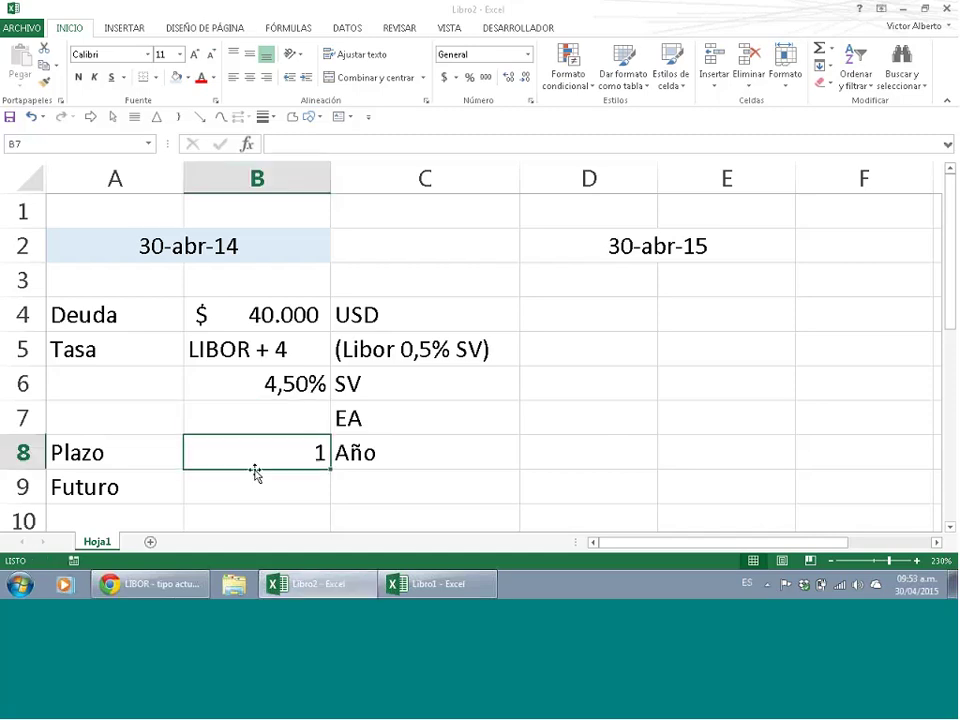
click(289, 420)
text(=)
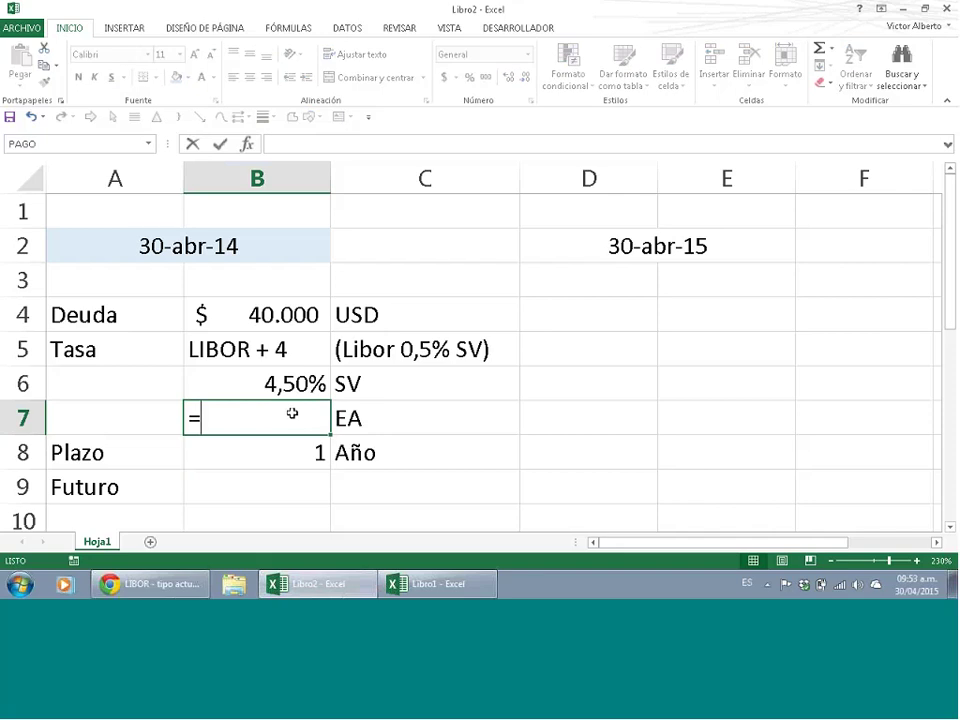
text(int)
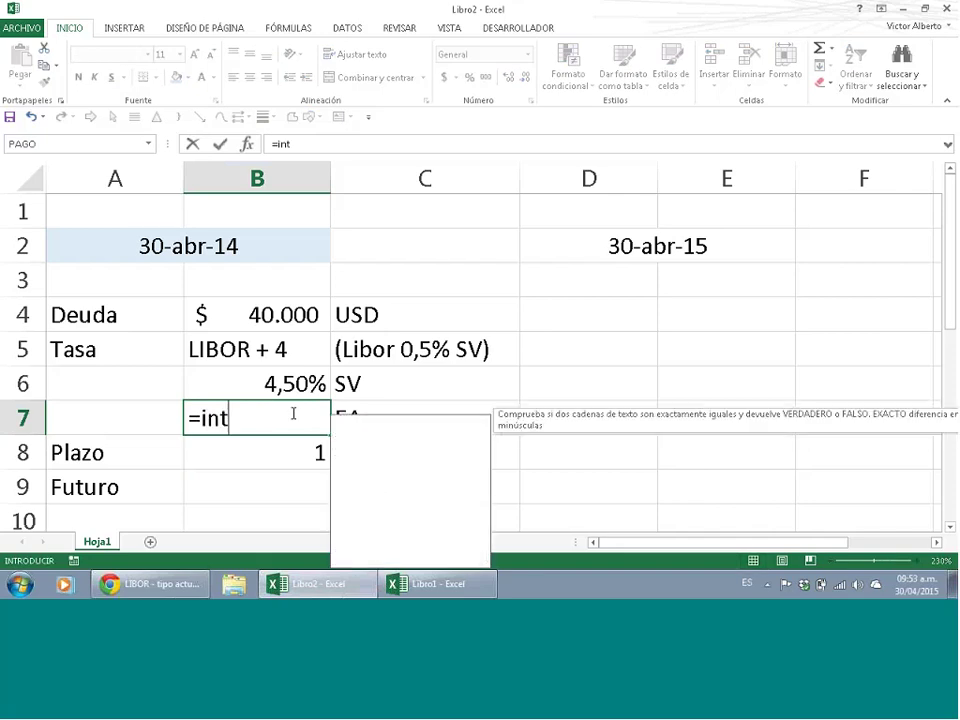
click(243, 470)
double_click(244, 470)
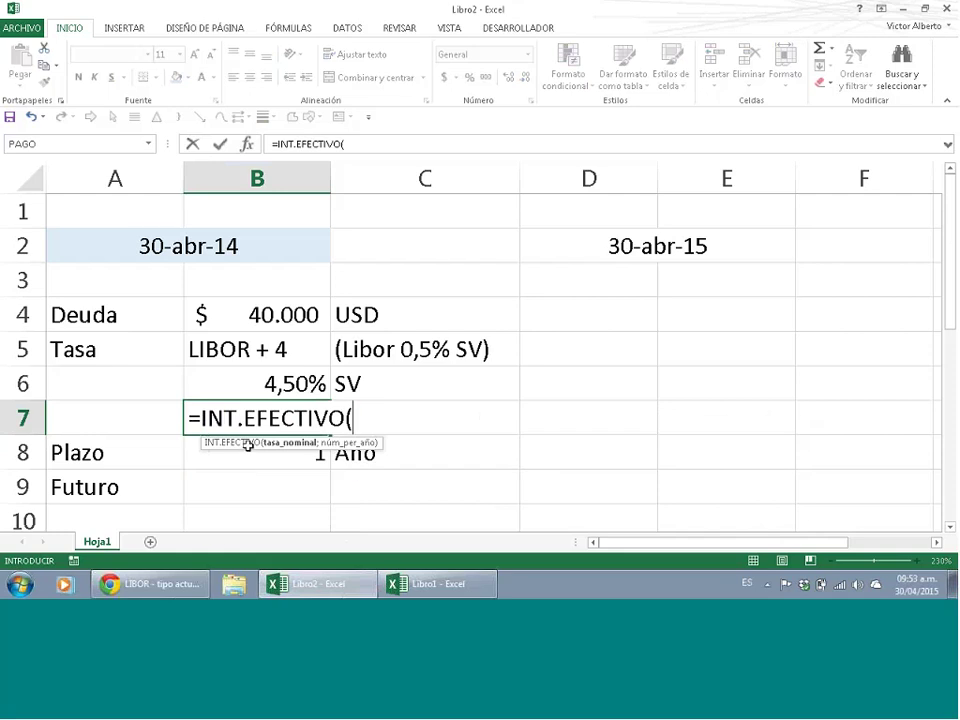
click(312, 385)
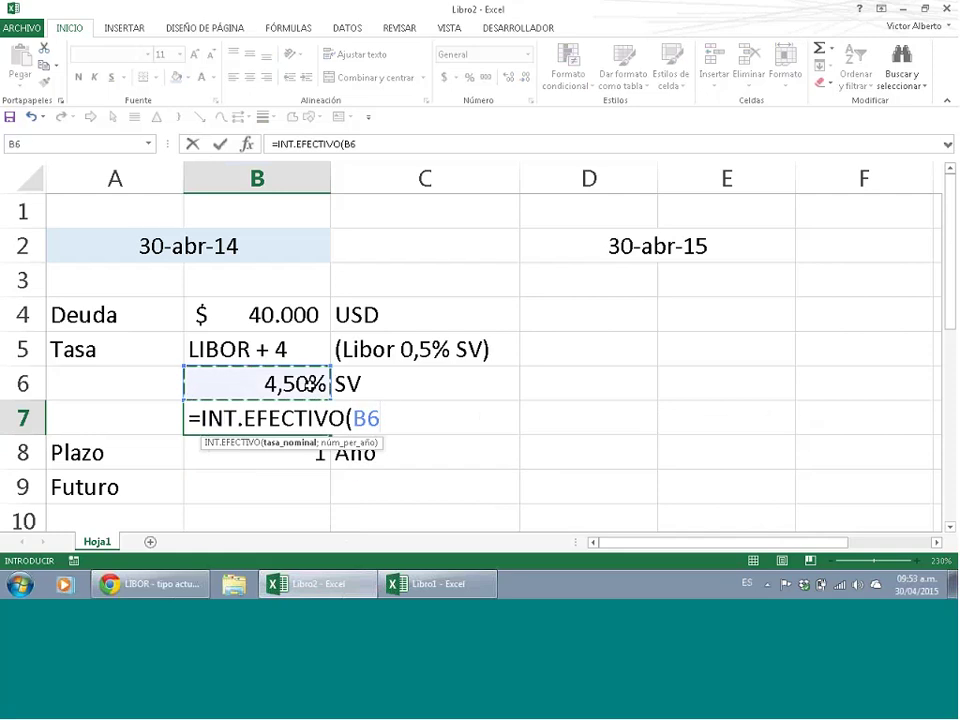
text(;2)
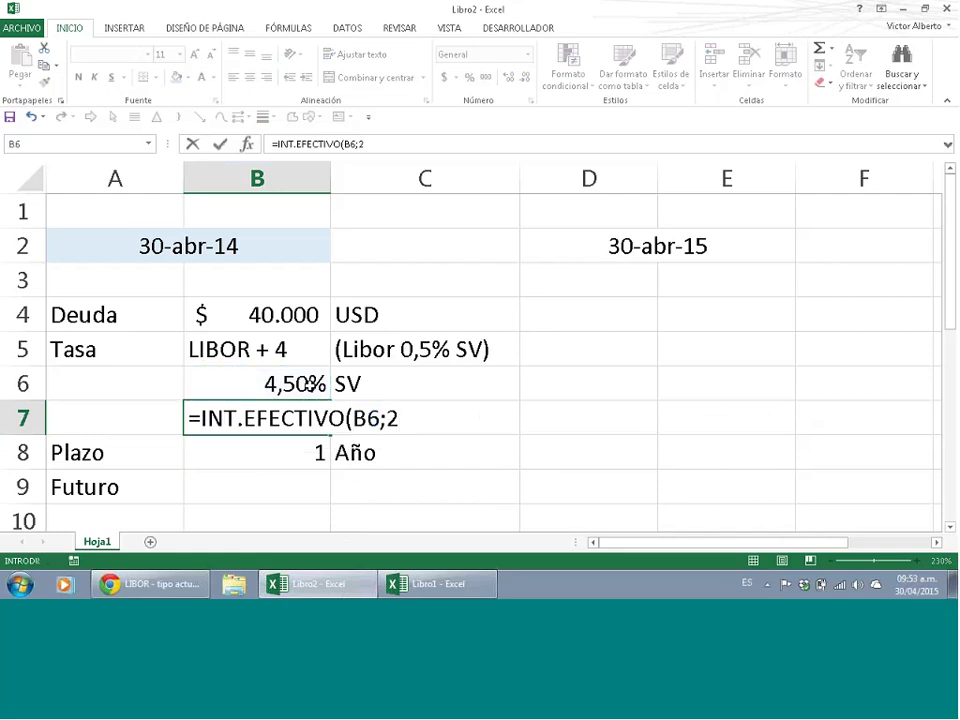
key(Return)
- Format the effective rate in B7 as a percentage with two decimals
click(257, 420)
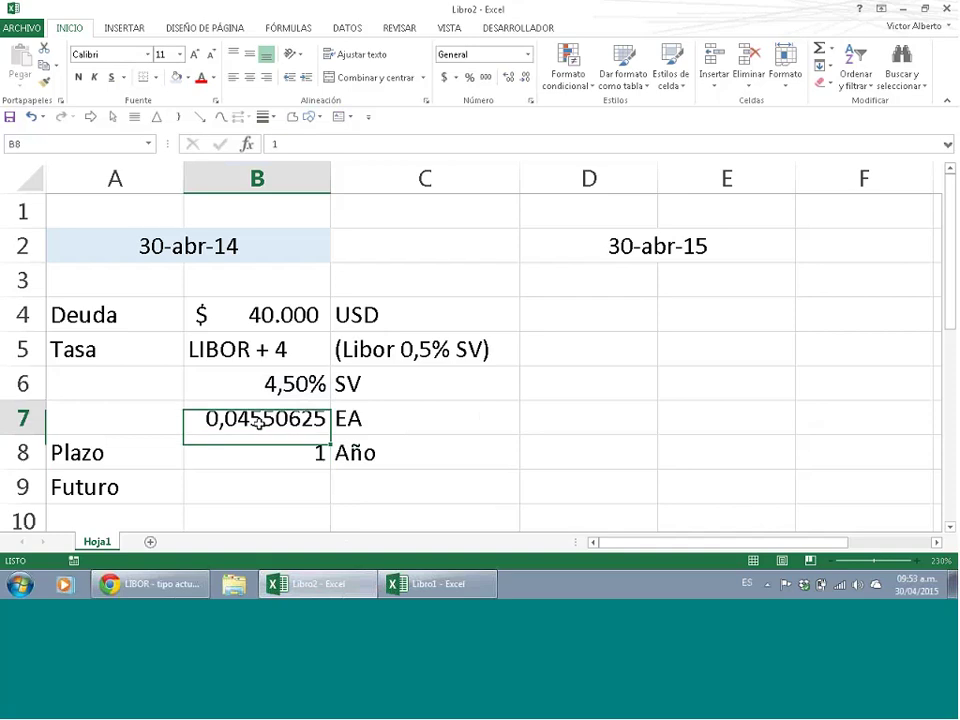
click(474, 78)
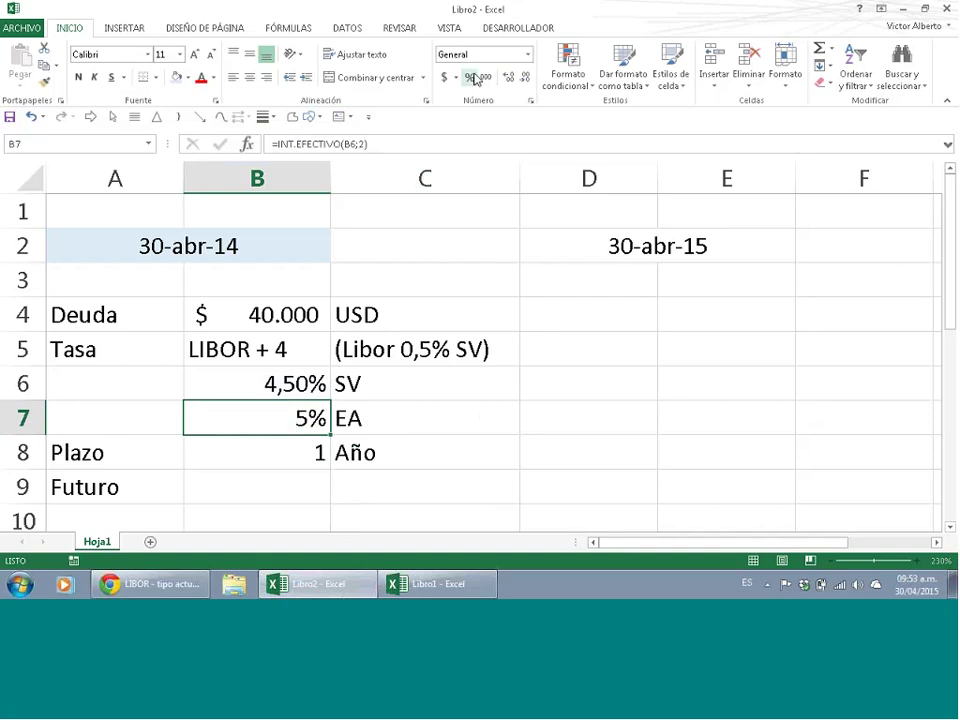
click(508, 77)
click(508, 77)
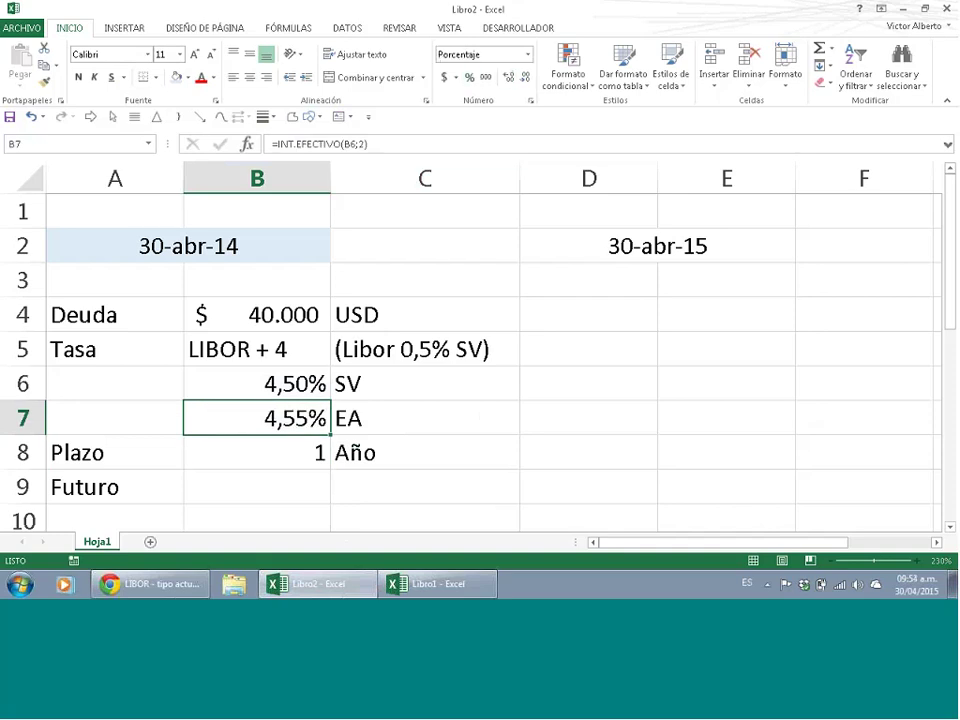
click(508, 77)
click(525, 77)
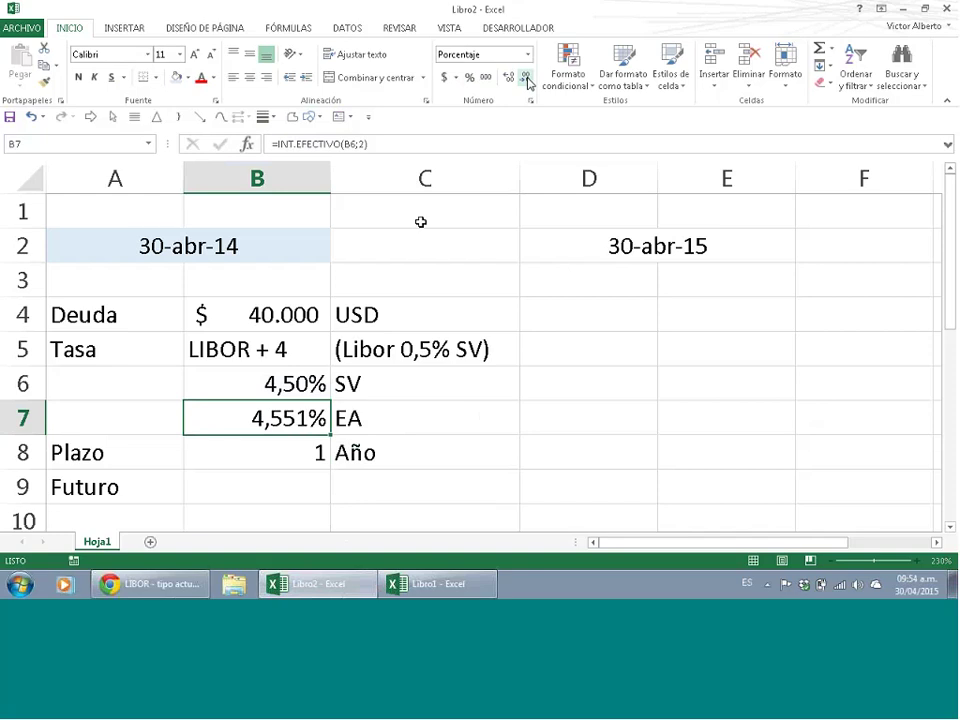
- Calculate the debt's future value in B9 with the VF function: Tasa B7, Nper B8, Pago empty and Va -B4
click(285, 512)
click(302, 489)
text(=)
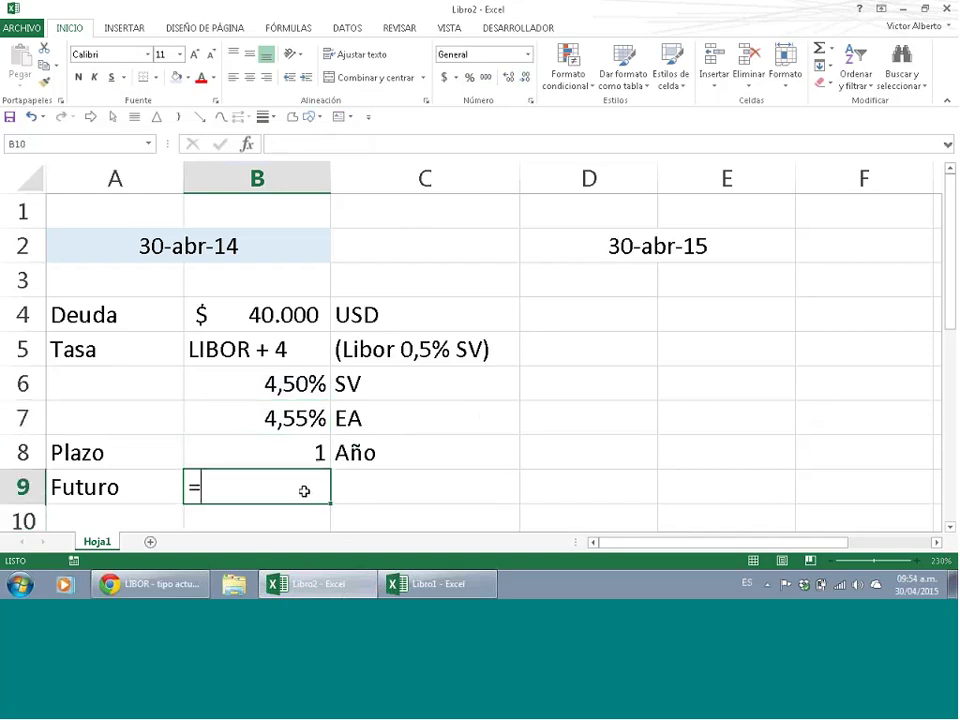
text(vf)
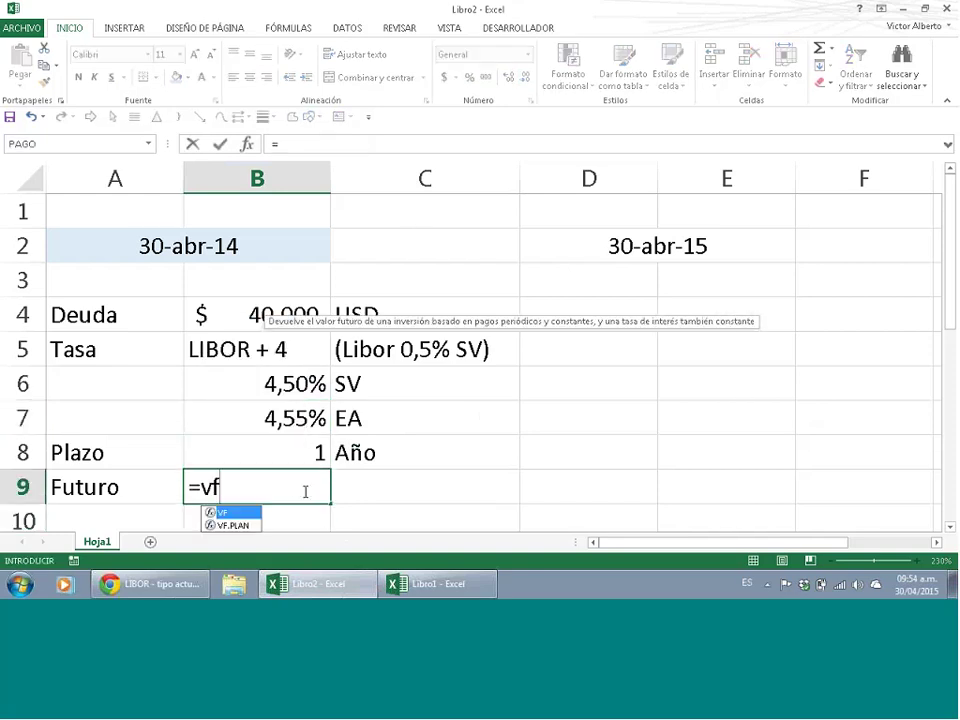
text(())
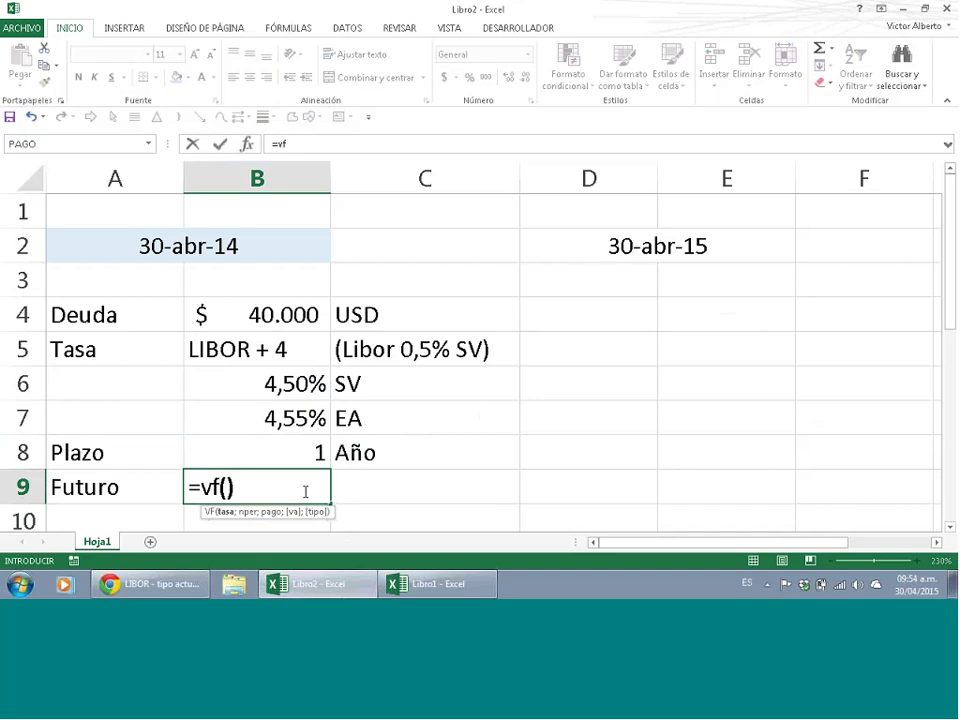
click(250, 145)
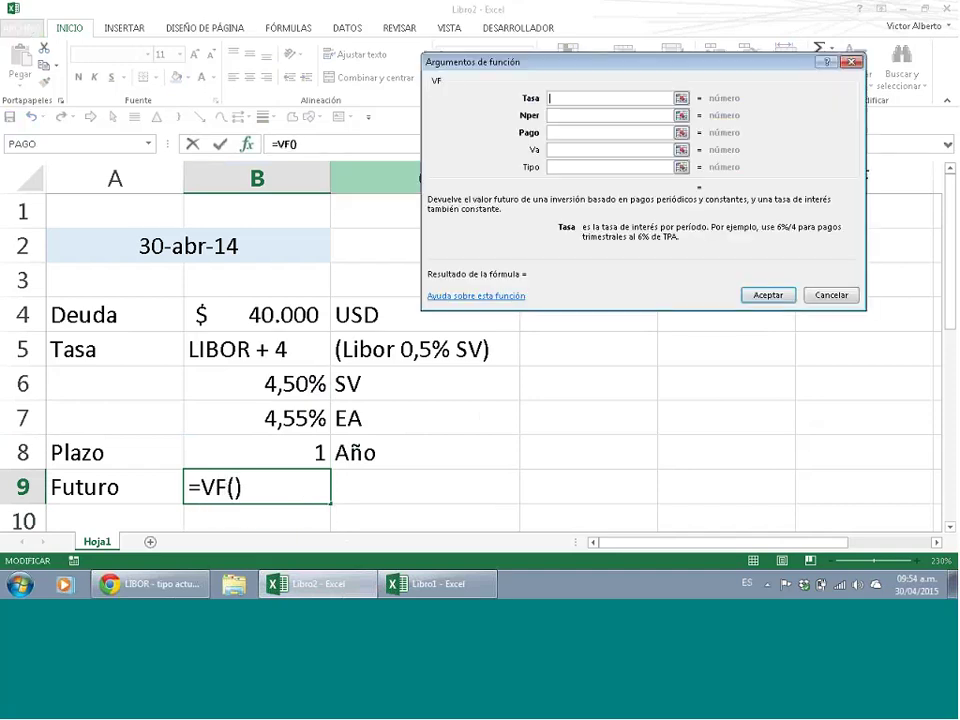
click(257, 418)
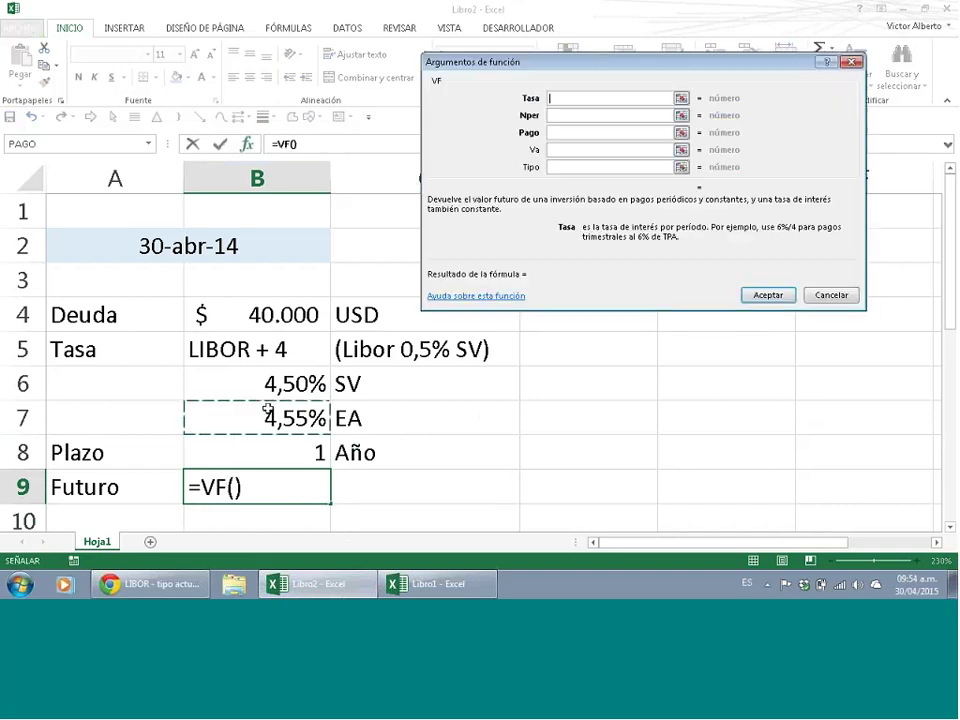
click(606, 114)
click(289, 450)
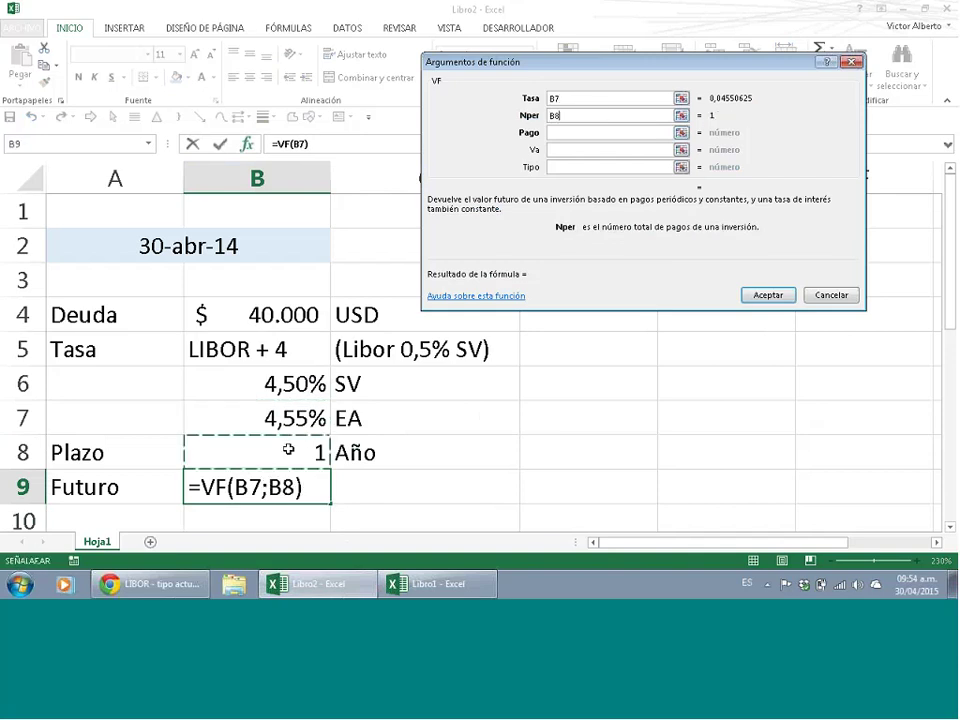
click(601, 149)
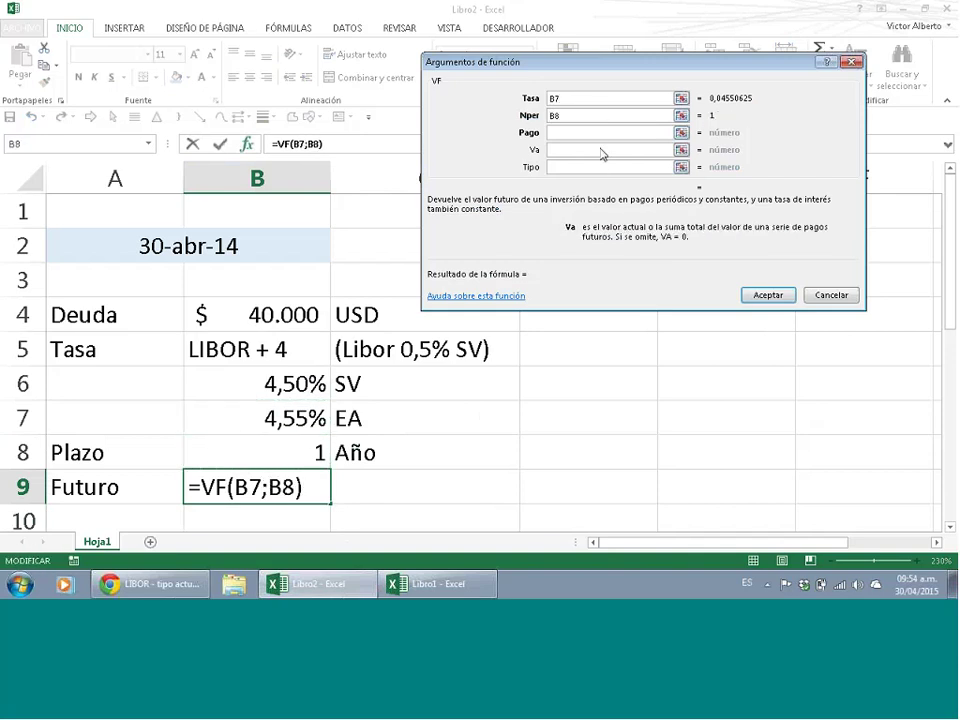
text(-)
click(259, 313)
key(Return)
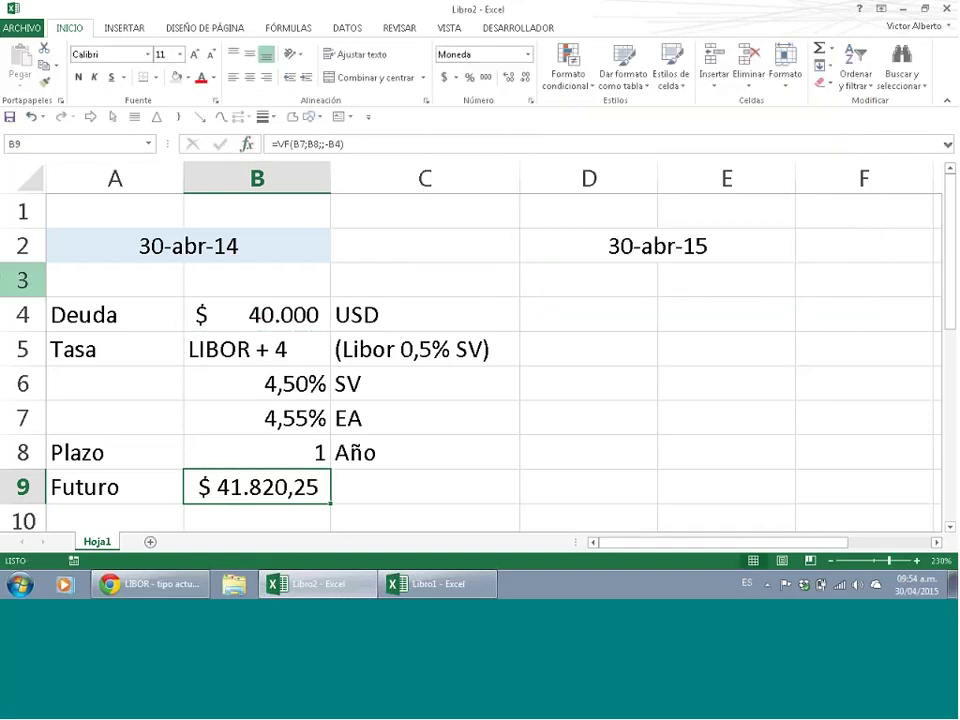
- Delete the empty row 3 between the date header and the debt data
click(10, 281)
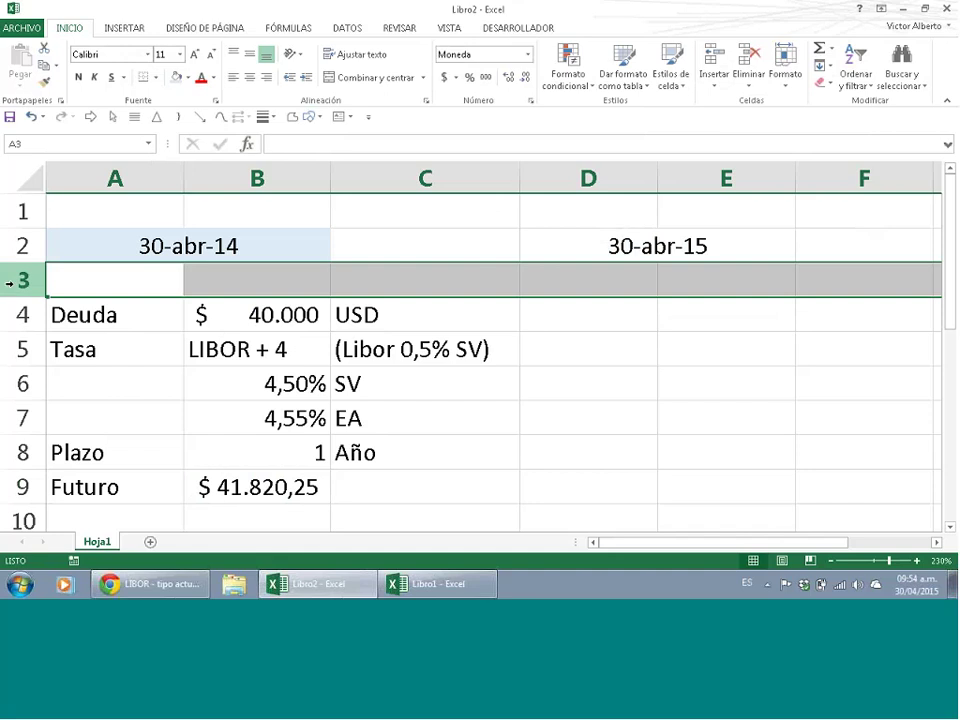
right_click(10, 281)
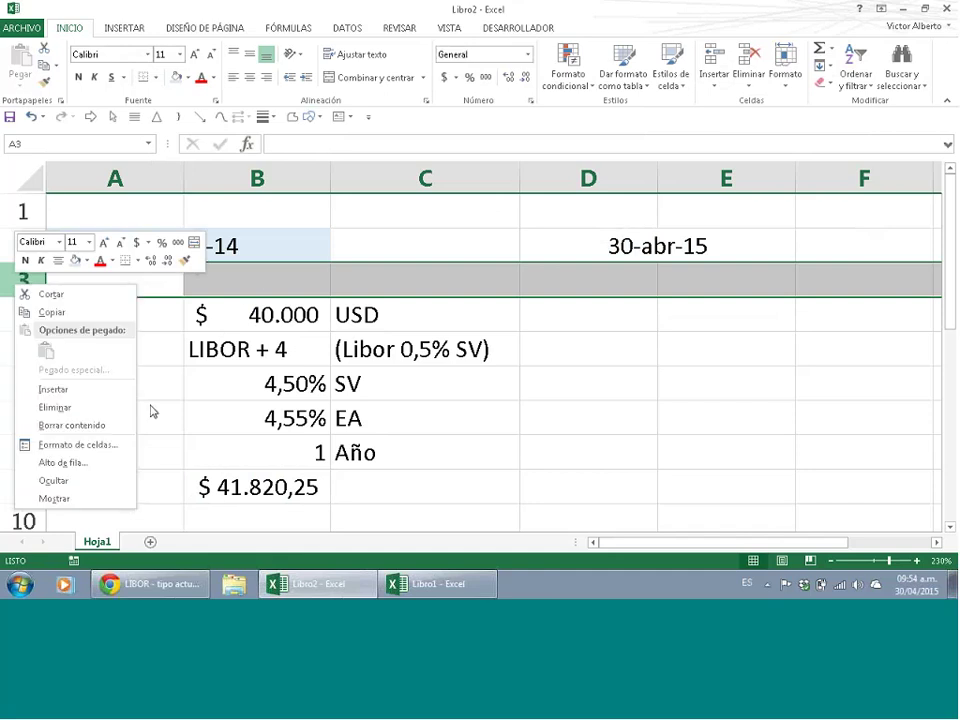
click(67, 405)
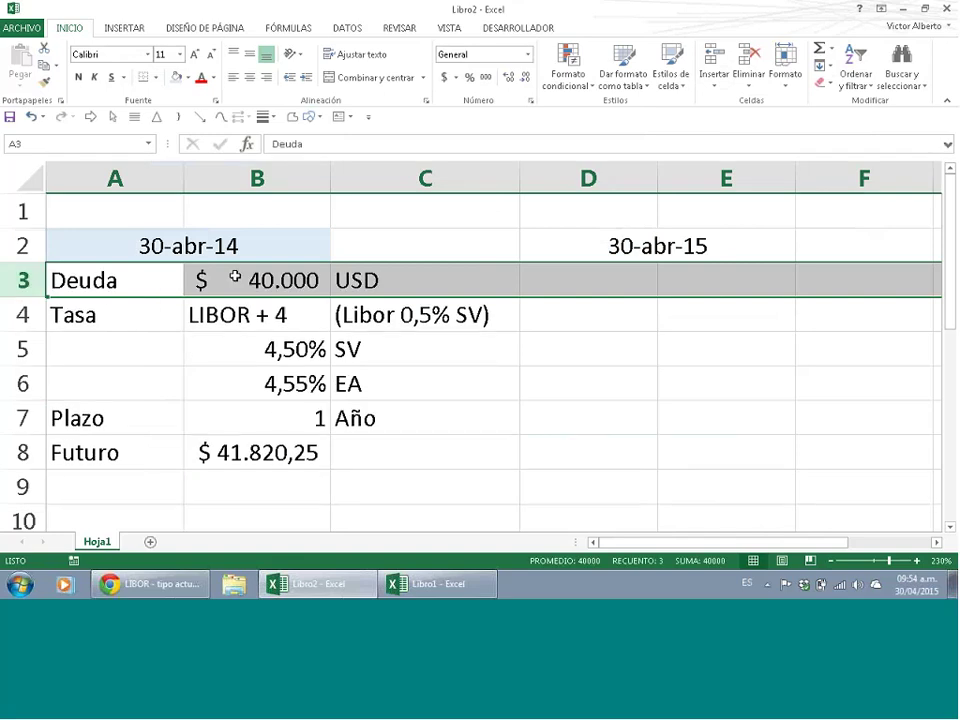
- Extend the merged and centred 30-abr-14 header across A2:C2 and narrow column C to fit its text
click(133, 247)
drag(133, 247, 407, 240)
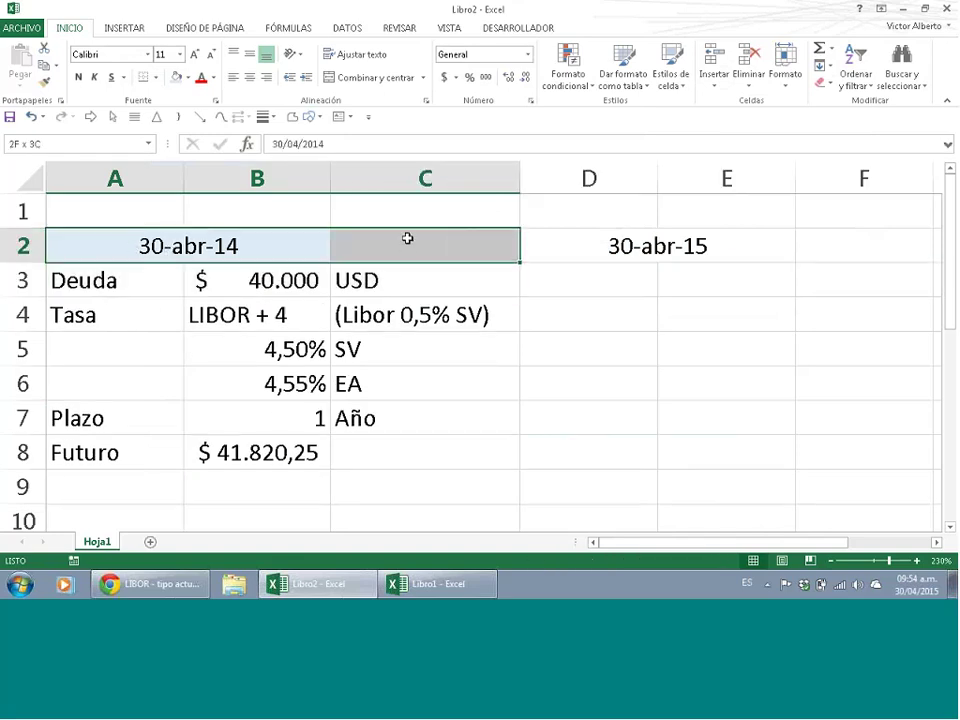
click(375, 78)
click(376, 78)
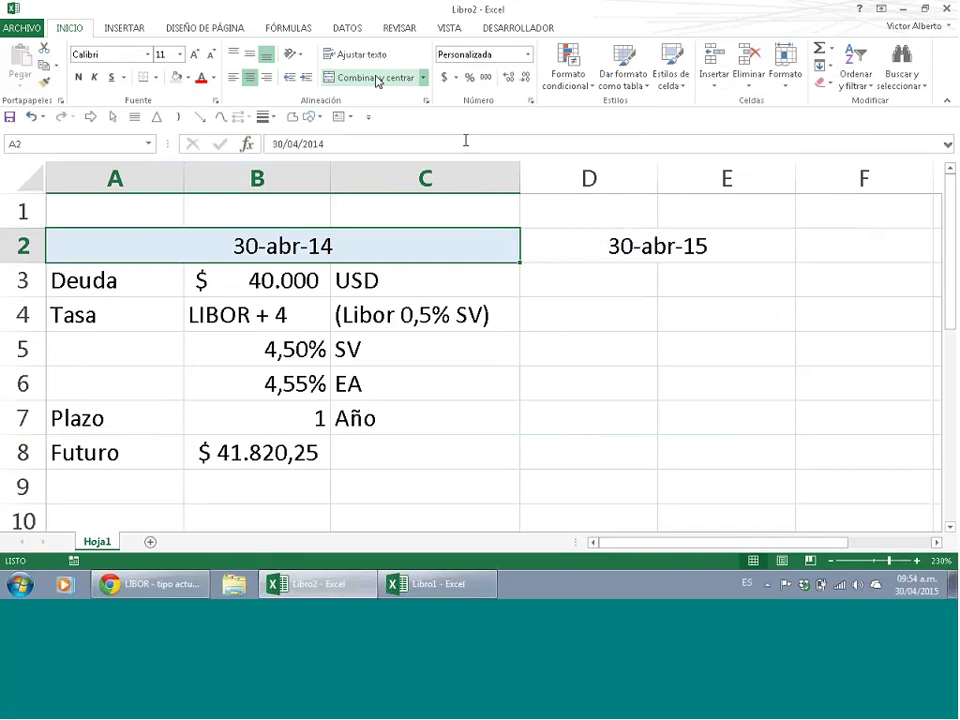
drag(518, 180, 496, 180)
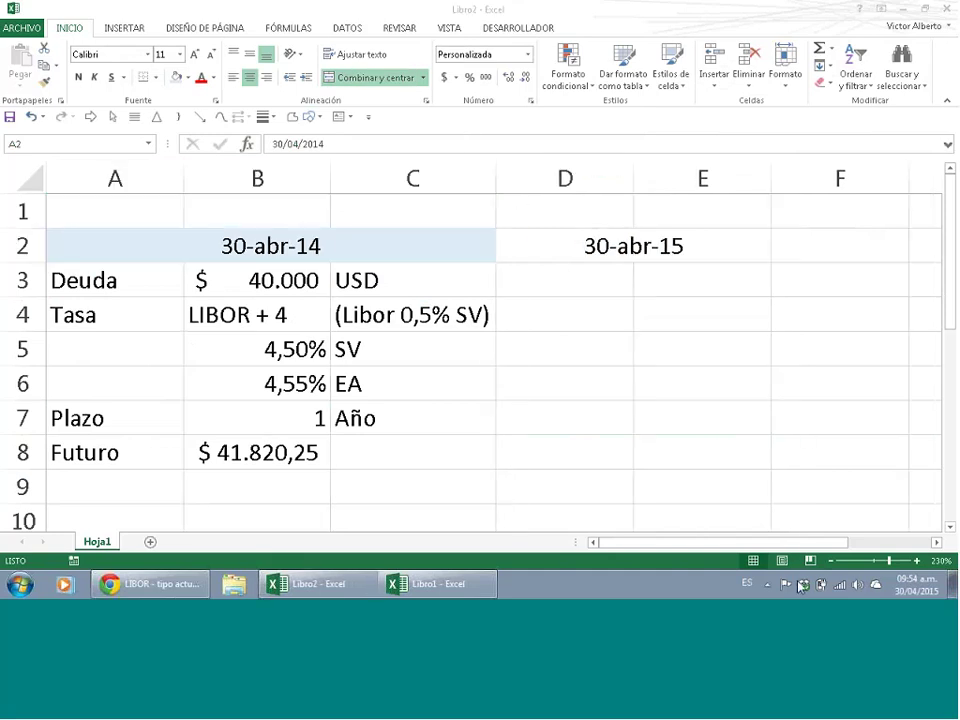
click(831, 563)
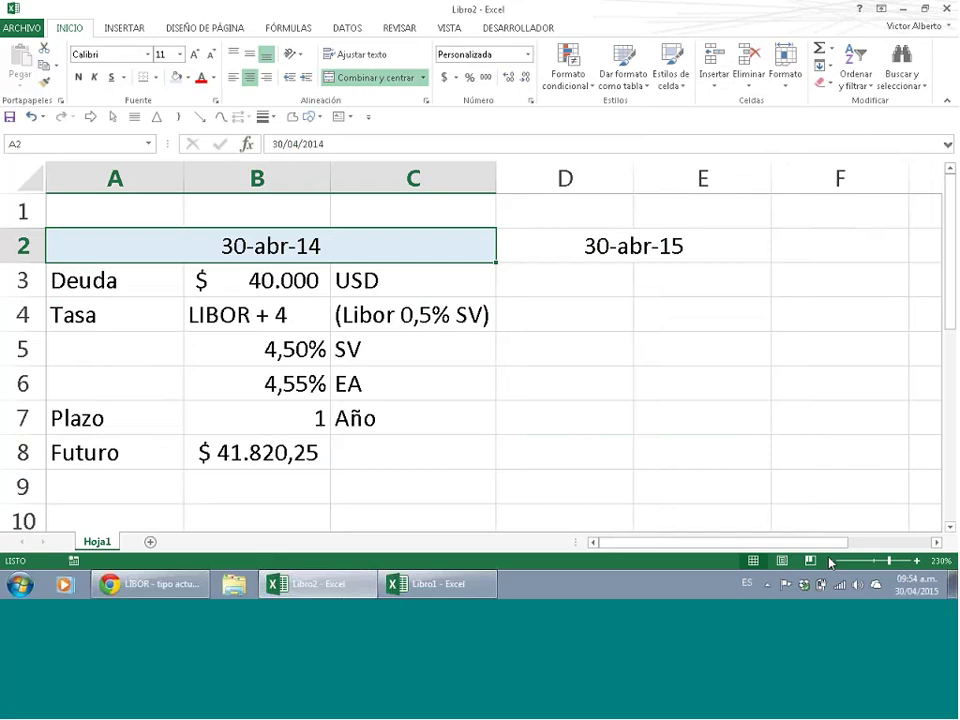
- Insert an empty column D before the 30-abr-15 header and draw an arrow from beside the Futuro value up towards that date's block
click(831, 563)
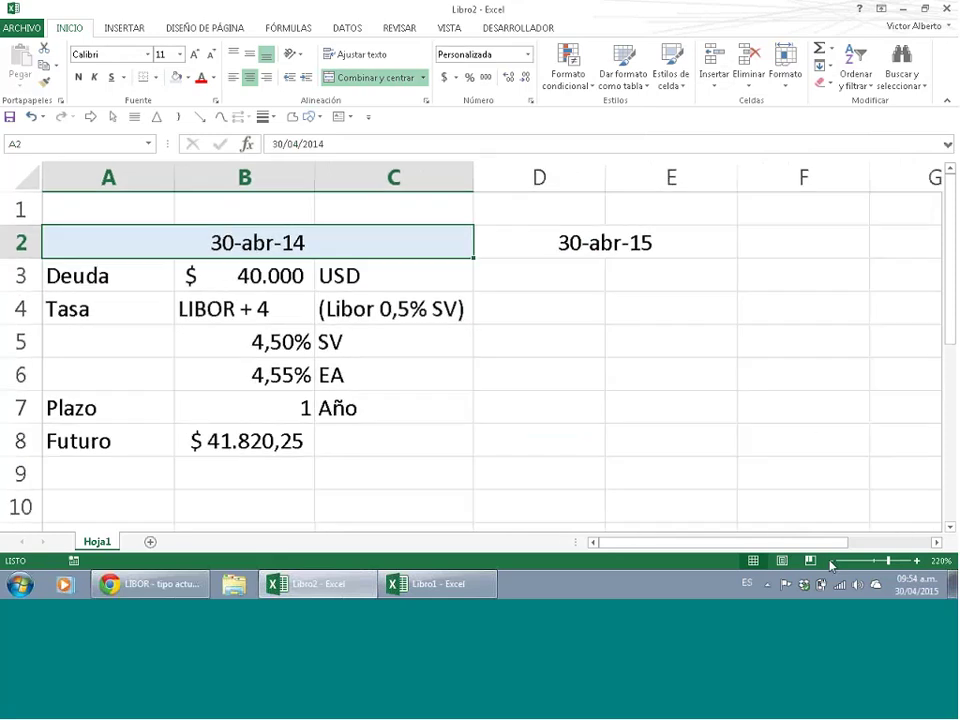
click(831, 563)
click(831, 563)
click(831, 563)
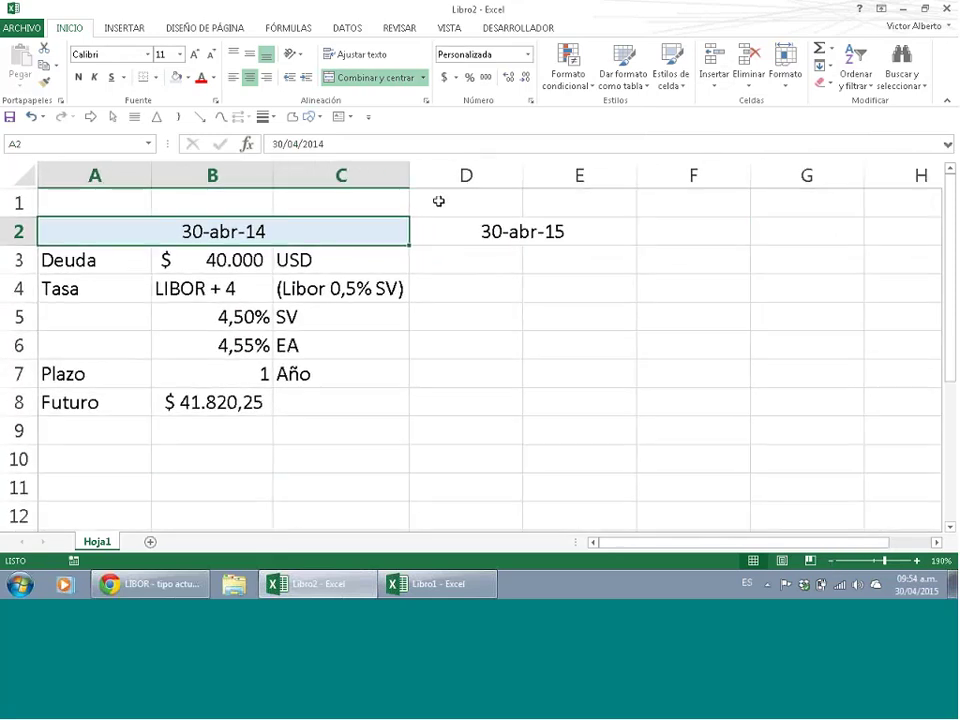
click(440, 176)
right_click(451, 182)
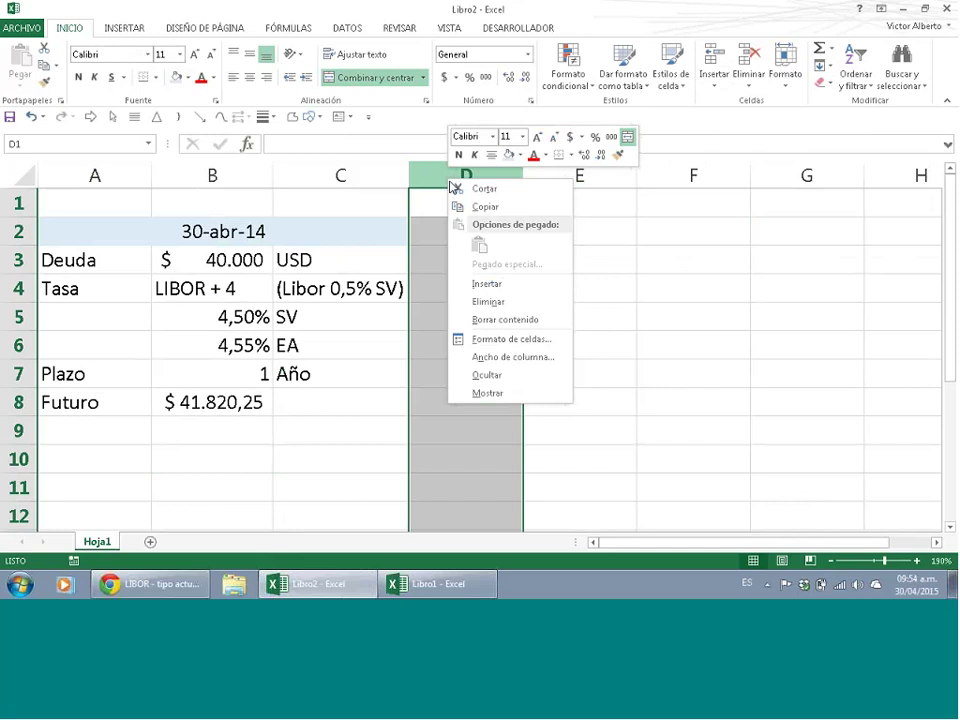
click(490, 284)
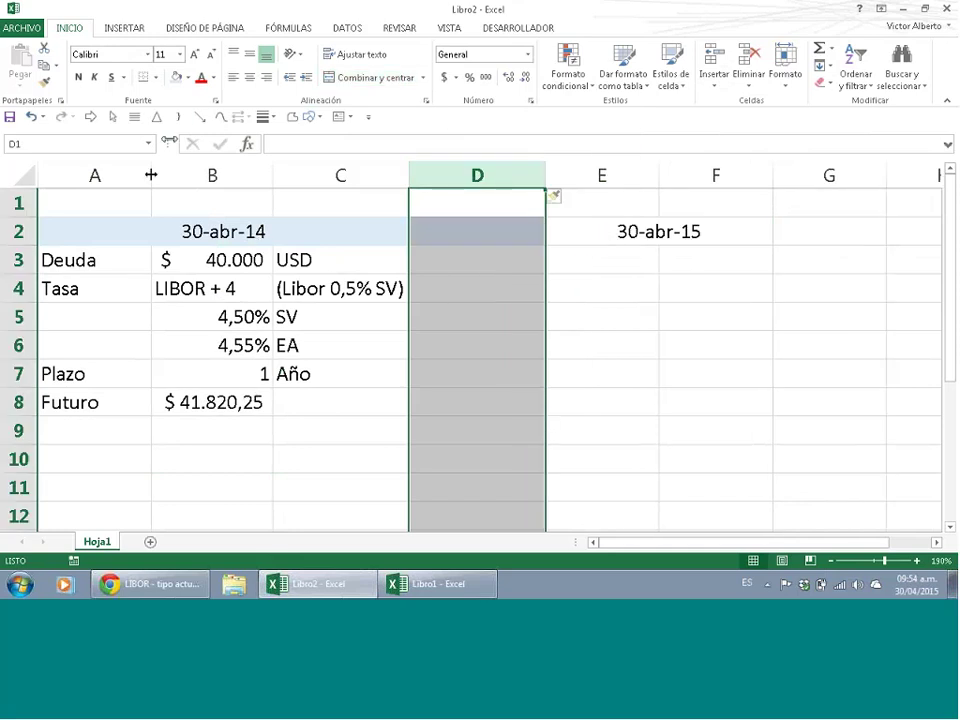
click(200, 117)
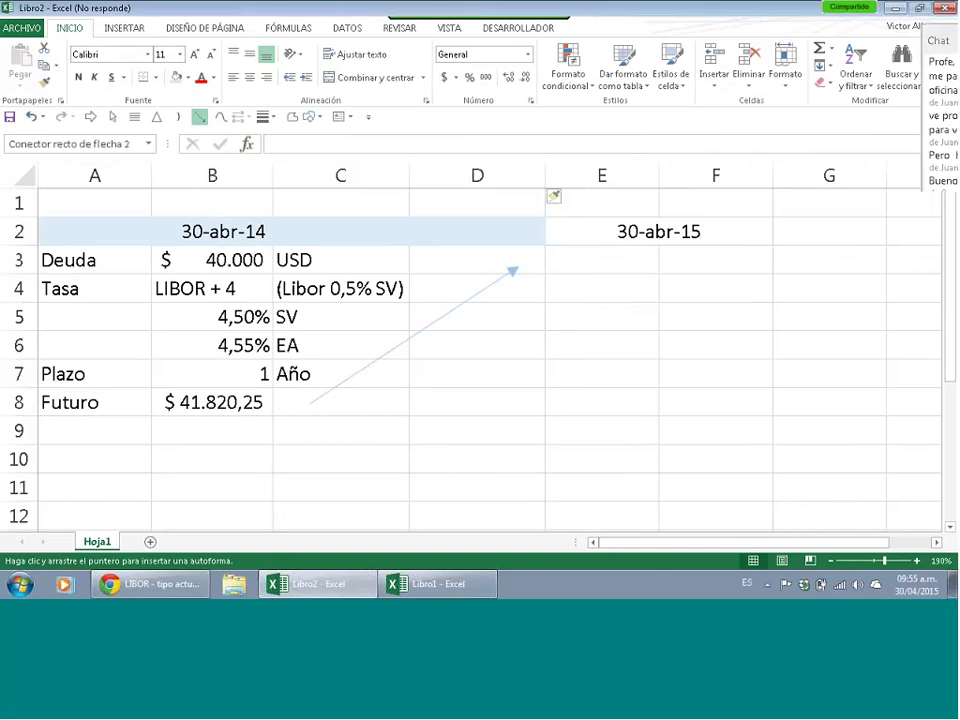
- Enter the label Pago Deuda in E3 under 30-abr-15 and link F3 to the future value with =B8
click(589, 260)
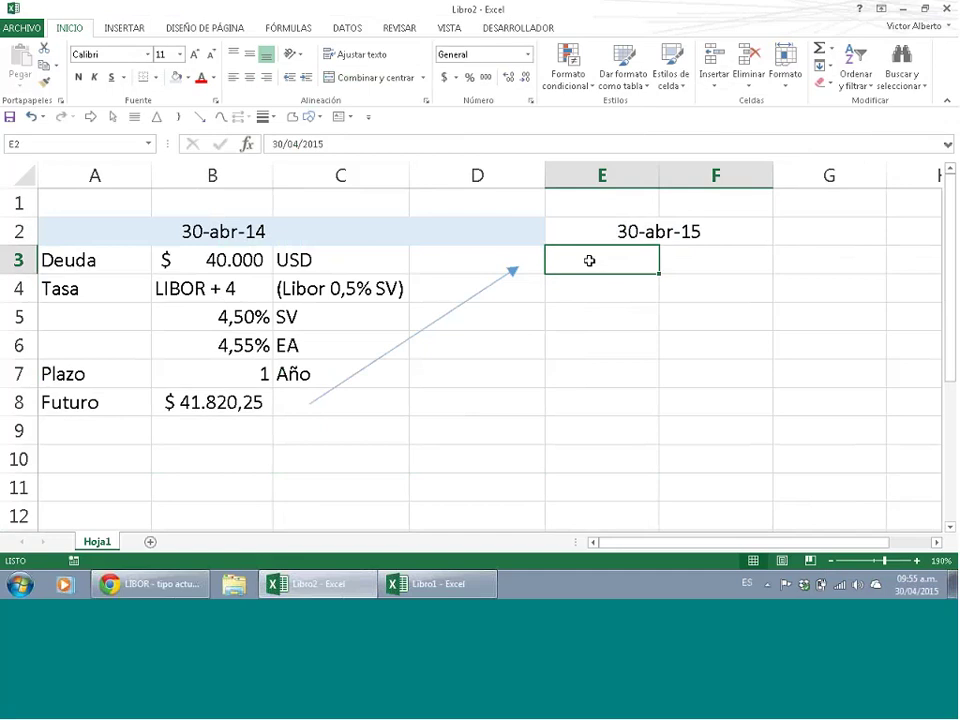
text(Fu)
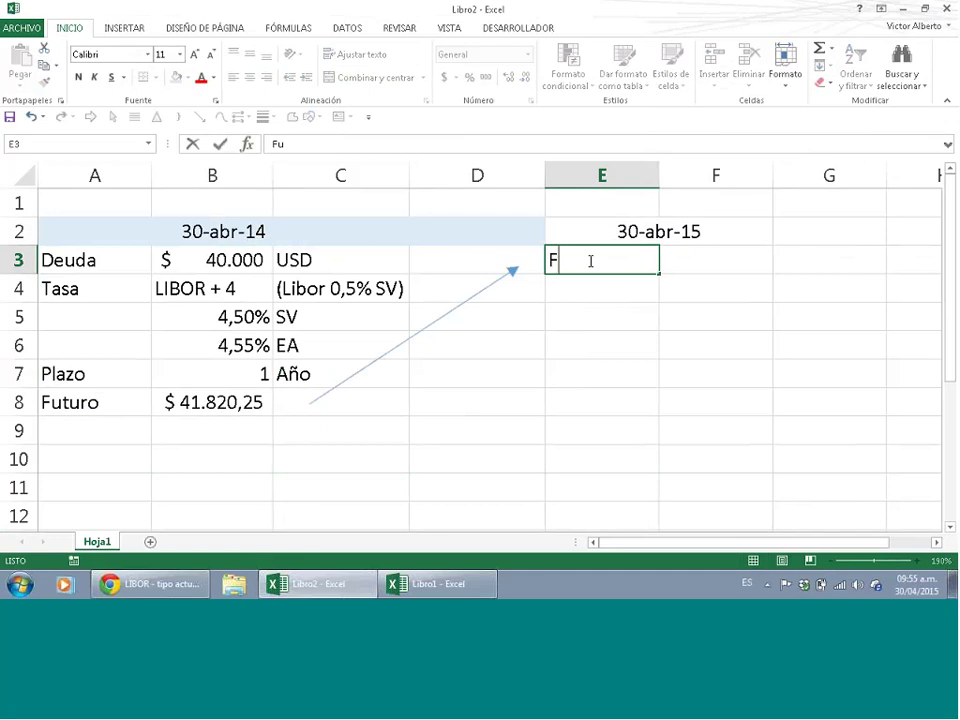
text(Pago Deuda)
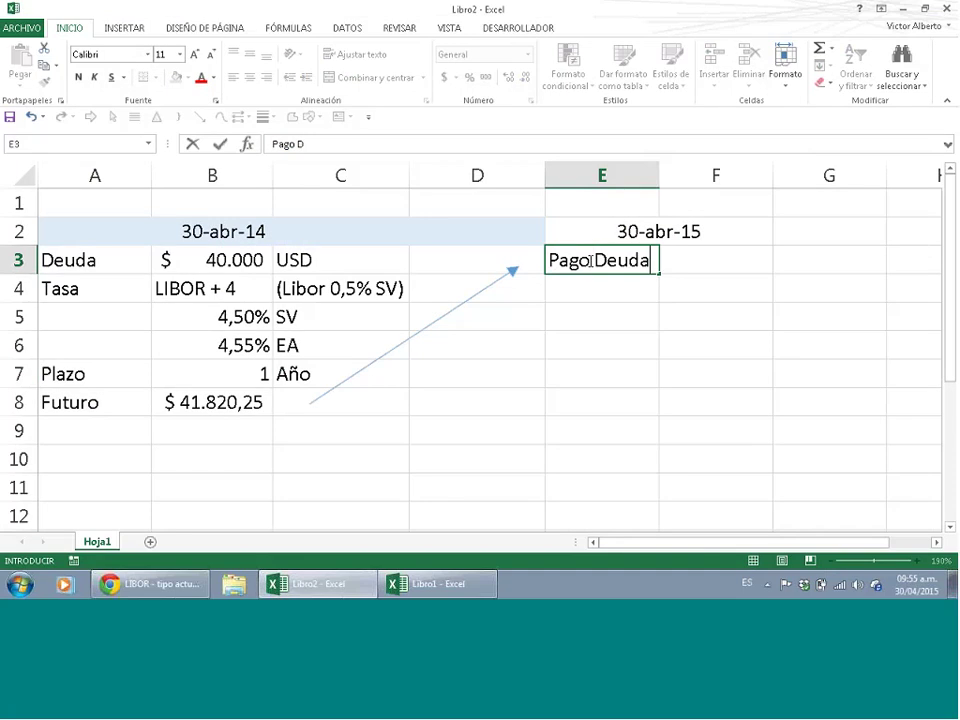
click(719, 262)
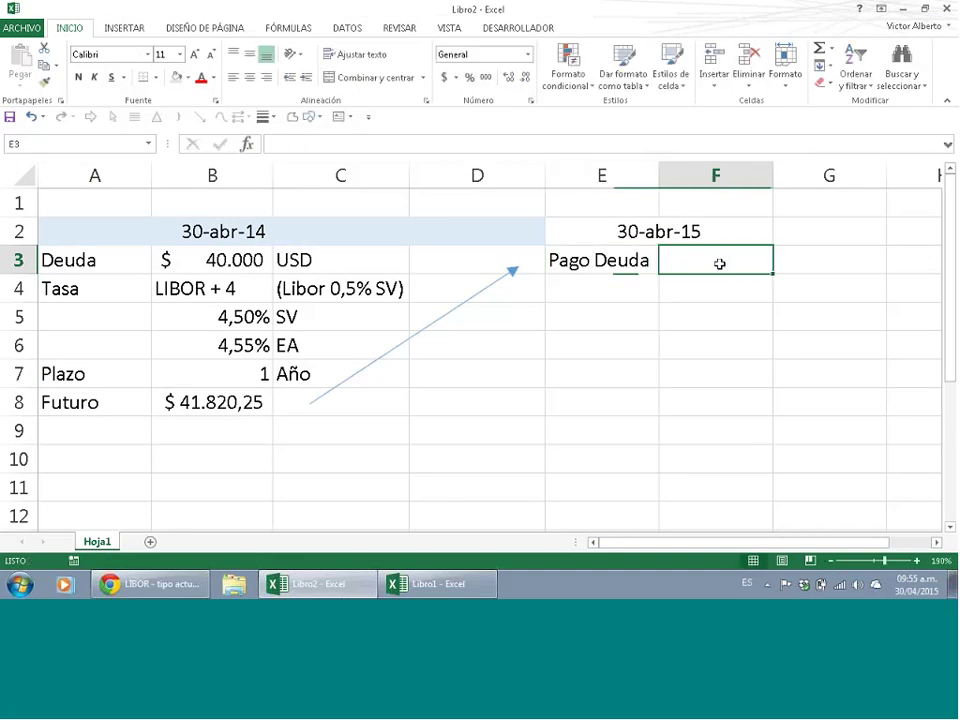
text(=)
click(219, 403)
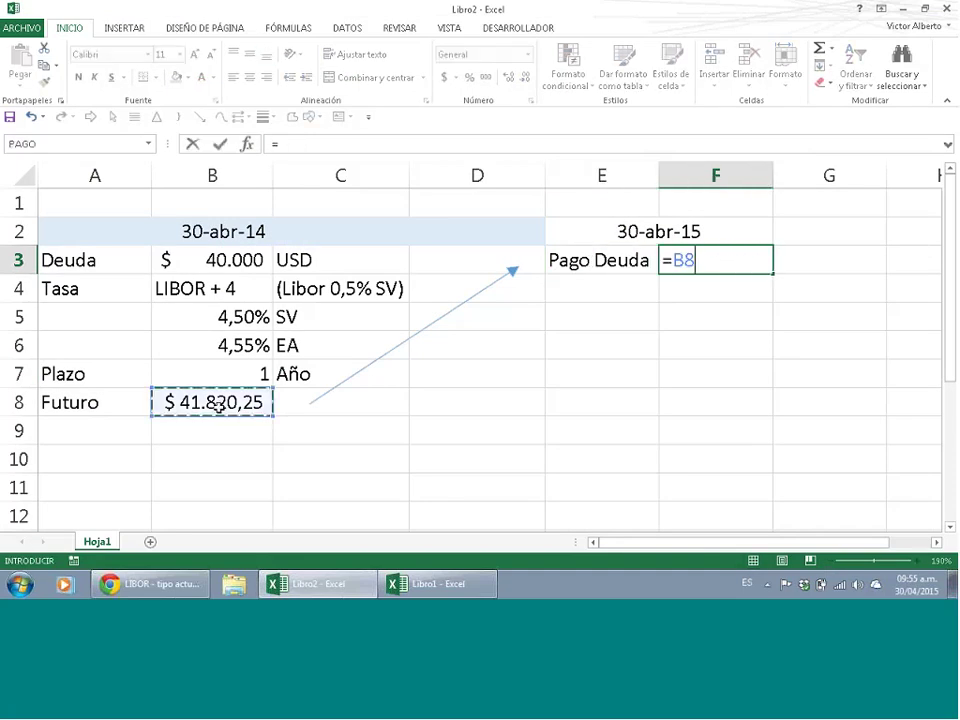
key(Return)
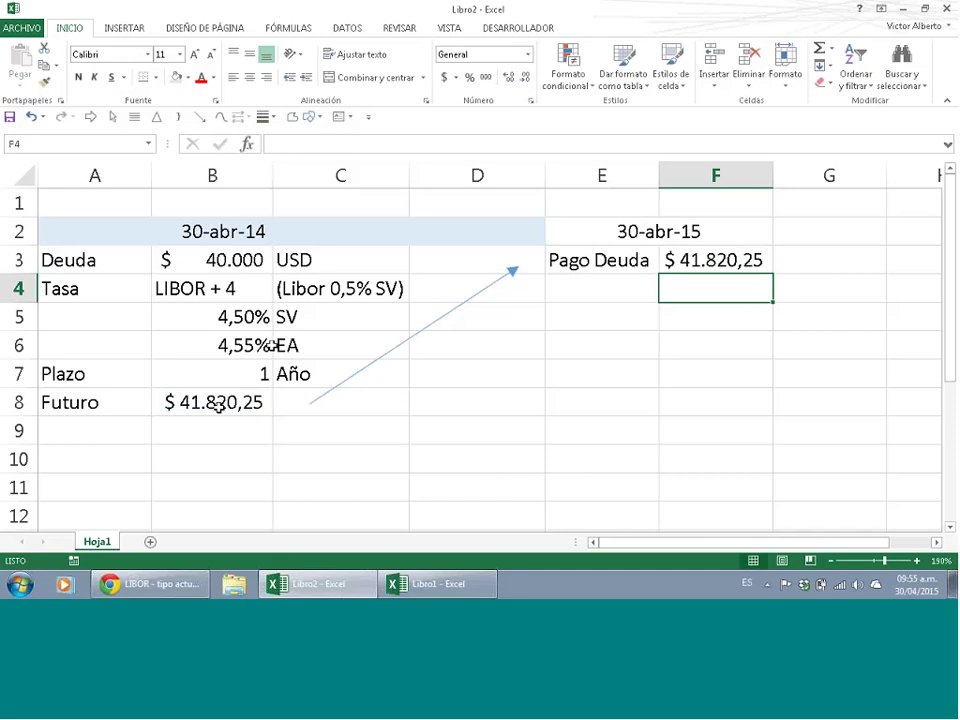
- Fill cell D2 between the two date headers with white and hide the sheet's gridlines
click(480, 222)
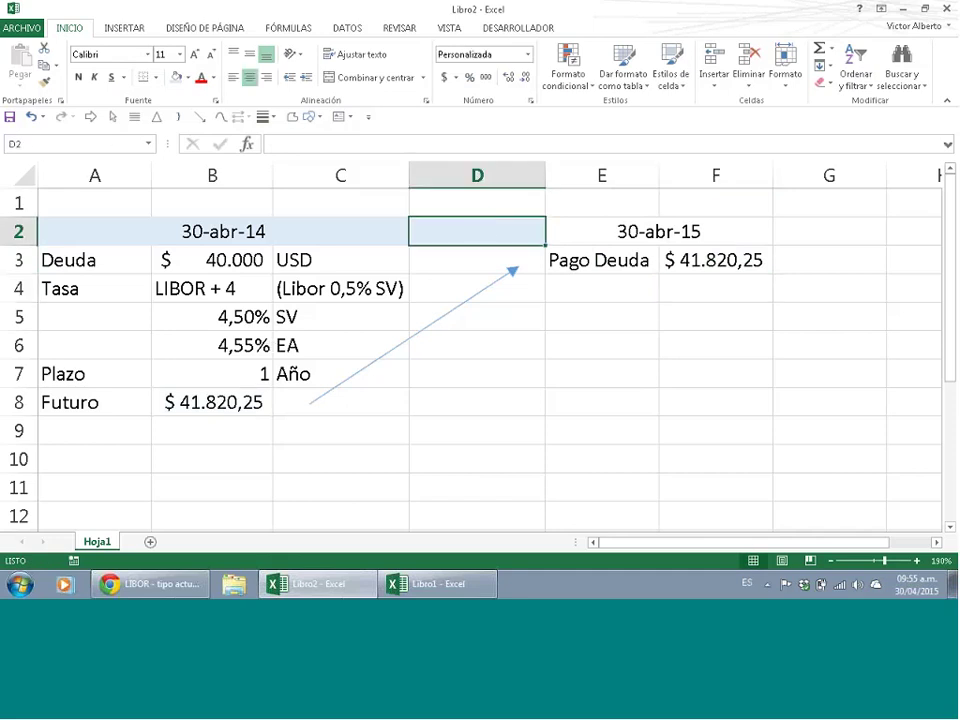
click(191, 88)
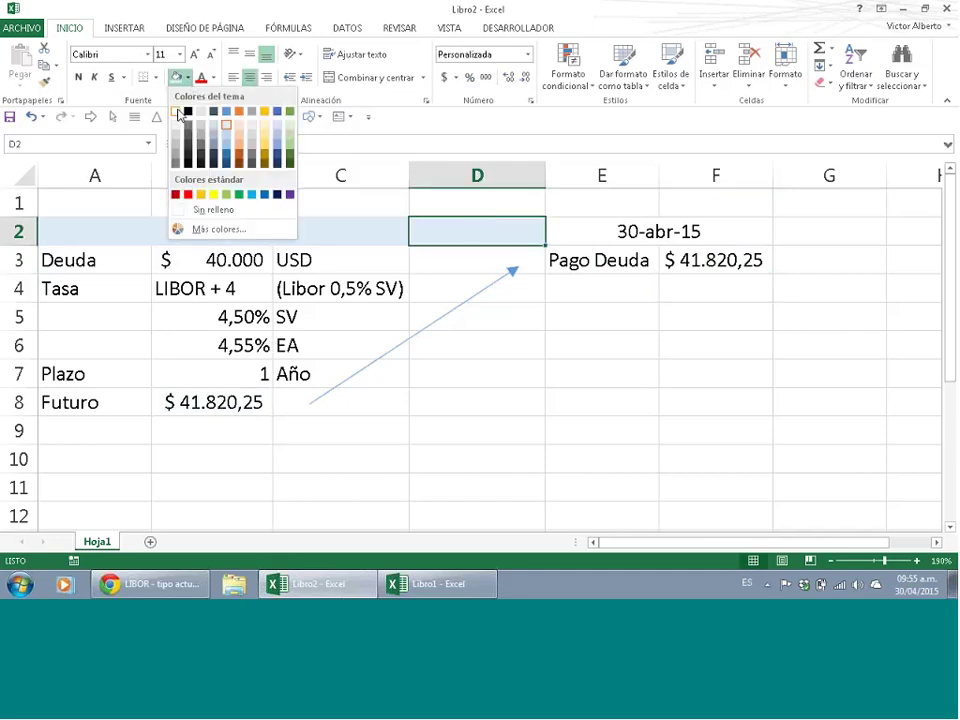
click(179, 117)
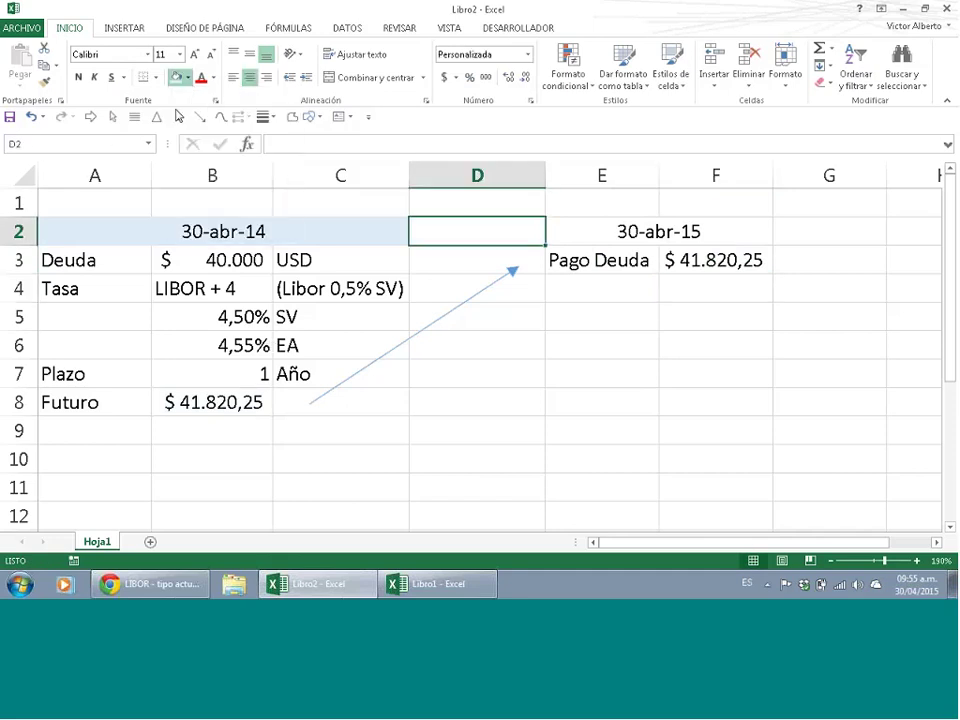
click(450, 28)
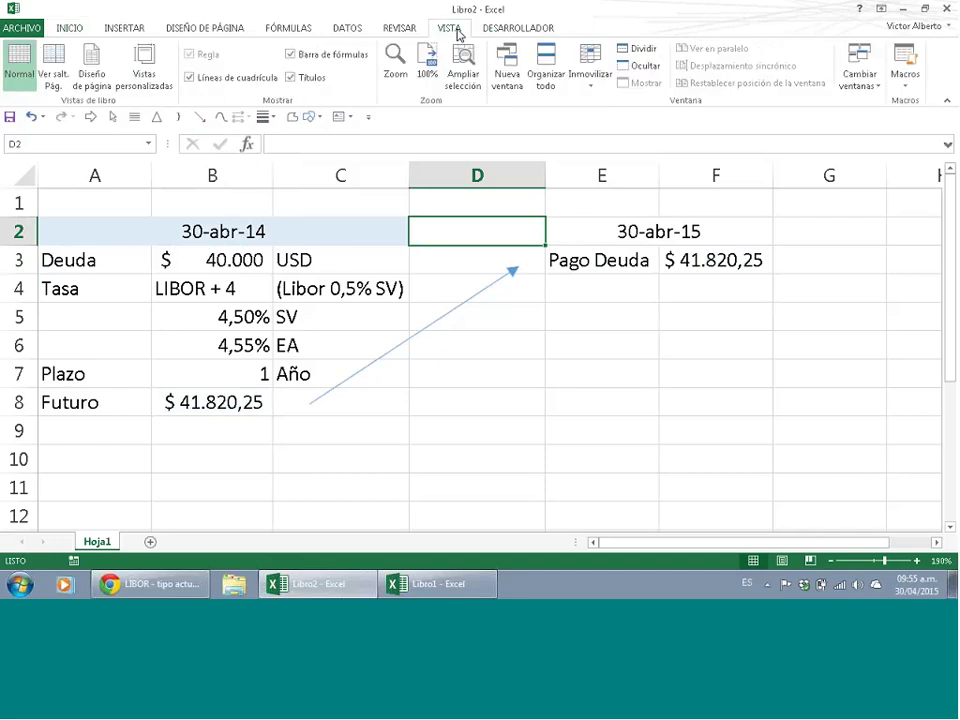
click(200, 83)
- Delete the empty row 1 above the date headers
click(18, 202)
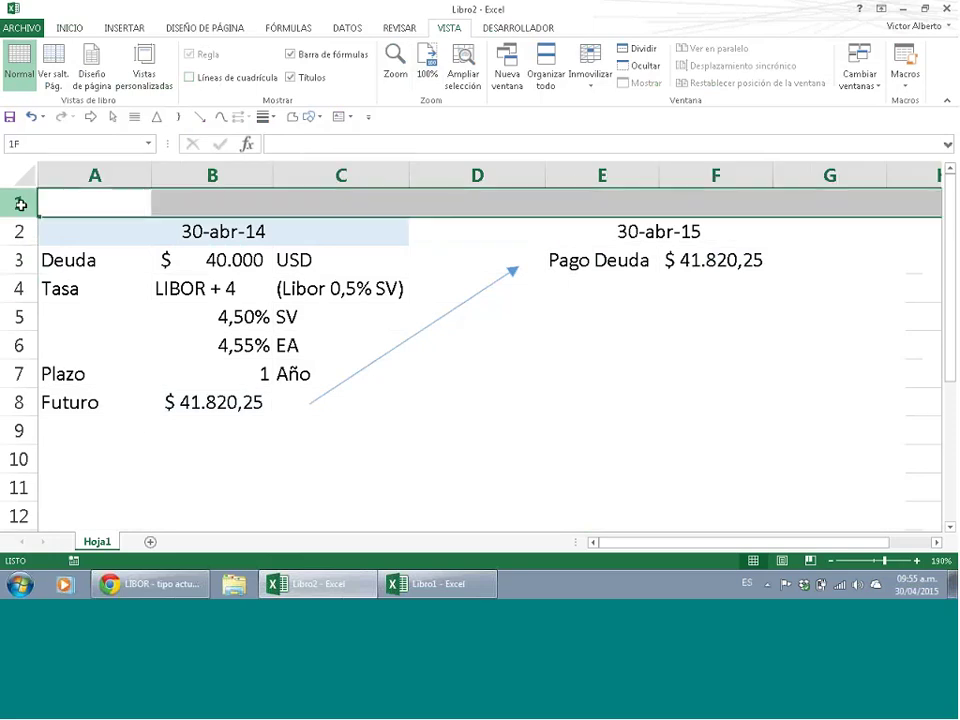
right_click(18, 202)
click(100, 327)
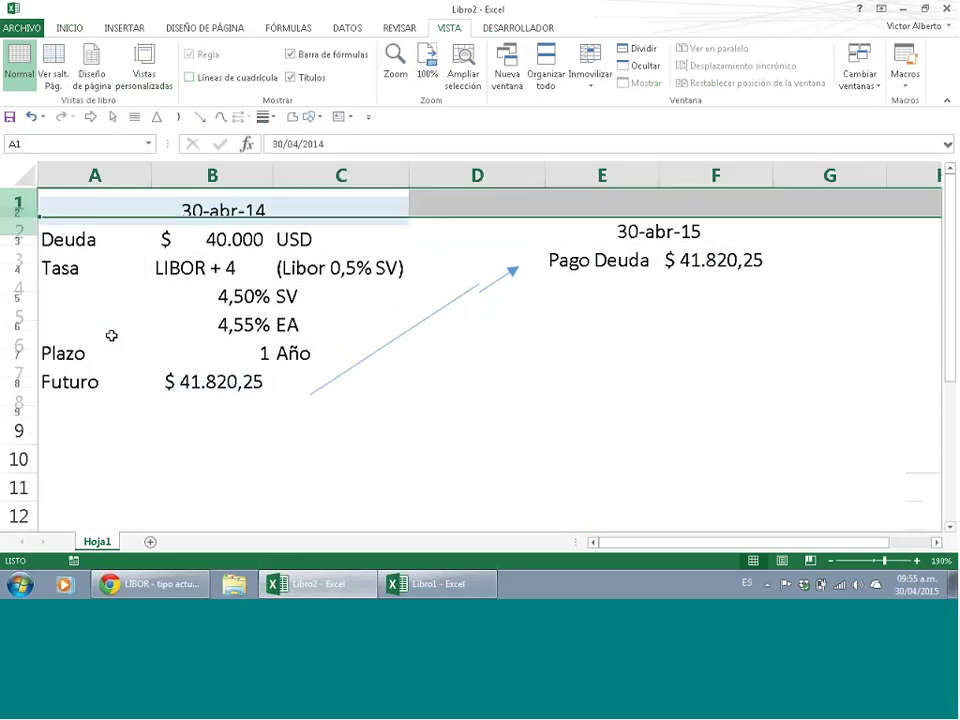
click(99, 423)
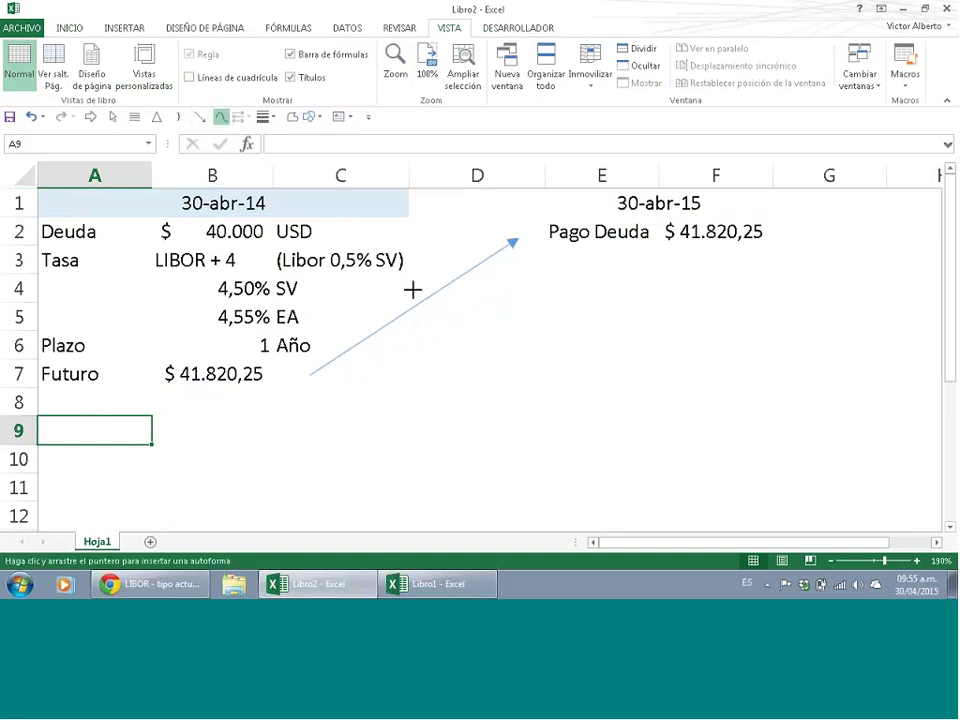
click(435, 317)
double_click(309, 435)
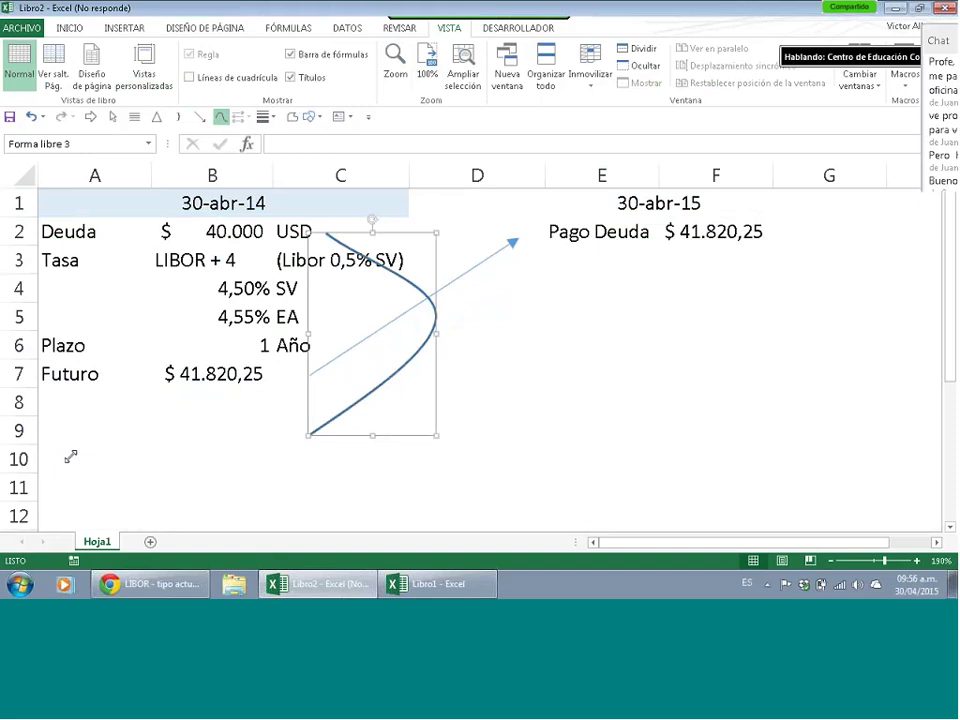
key(Delete)
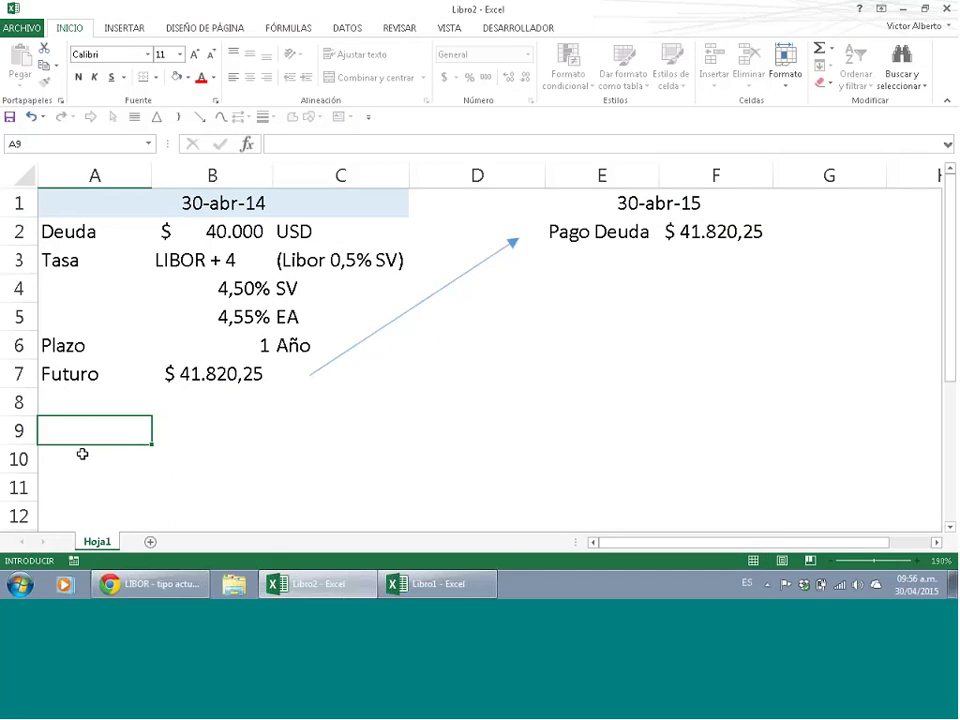
- Enter the label Monto in A9 and the currency COP in C9 below the debt data
text(Monto)
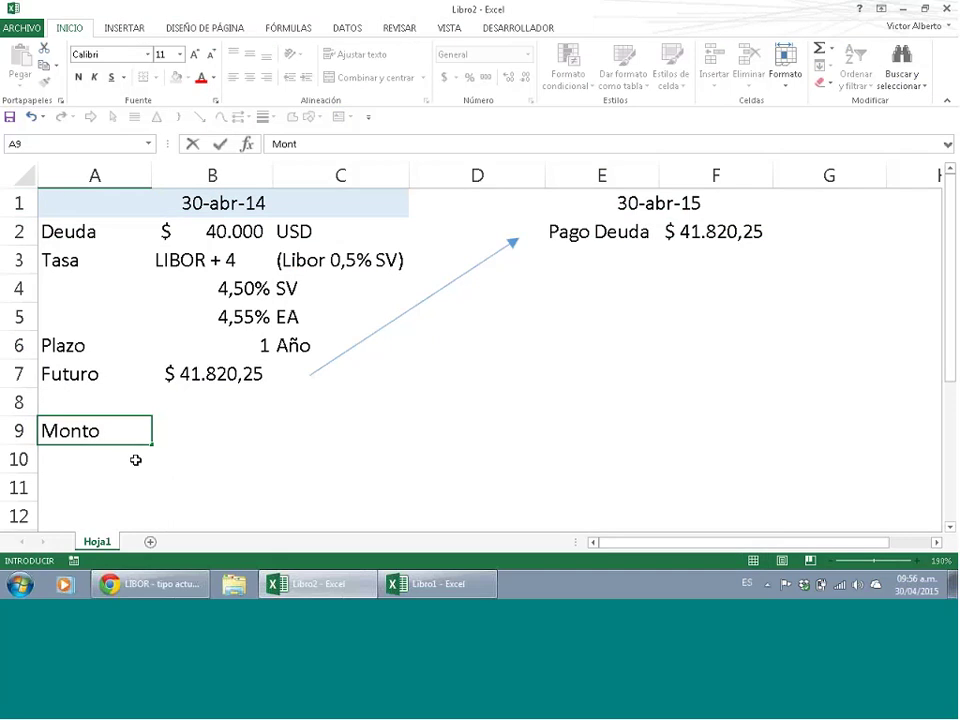
key(ctrl+Return)
click(353, 424)
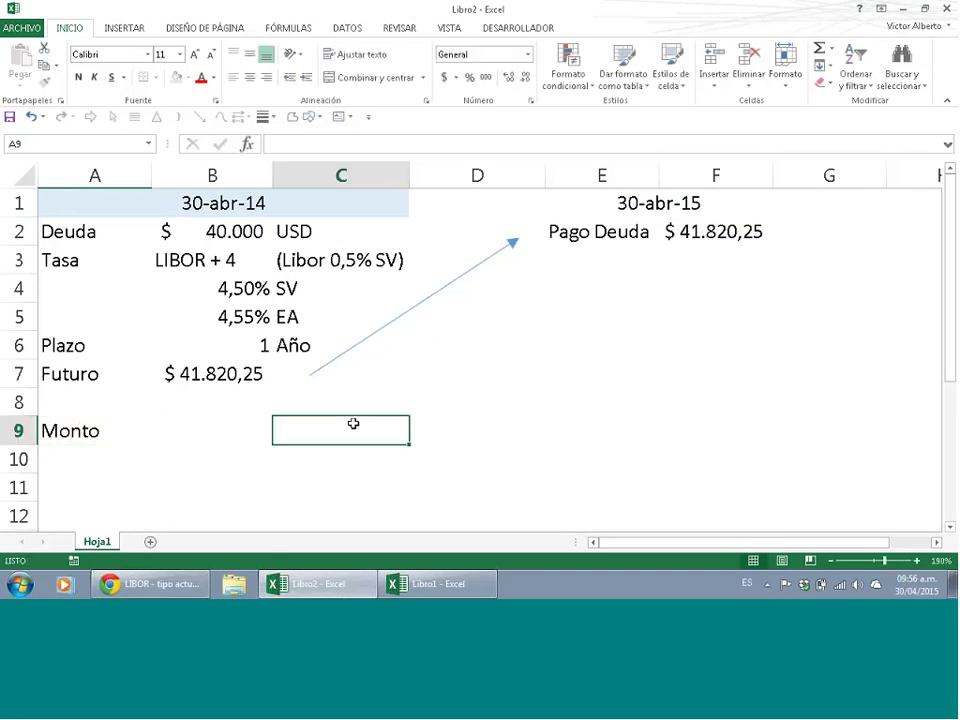
text(COP)
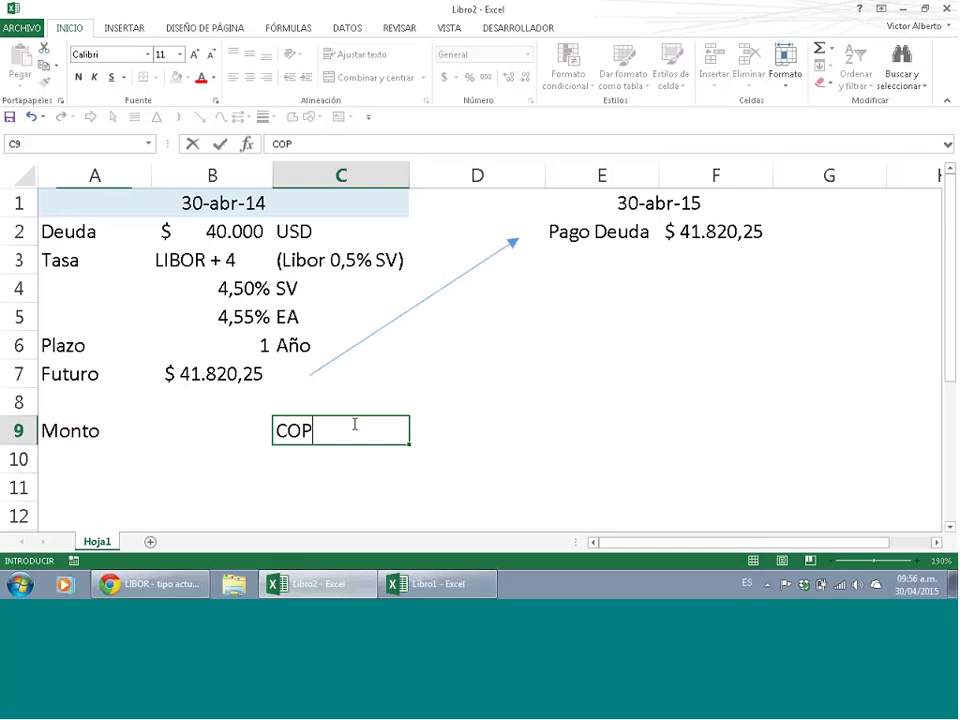
click(339, 478)
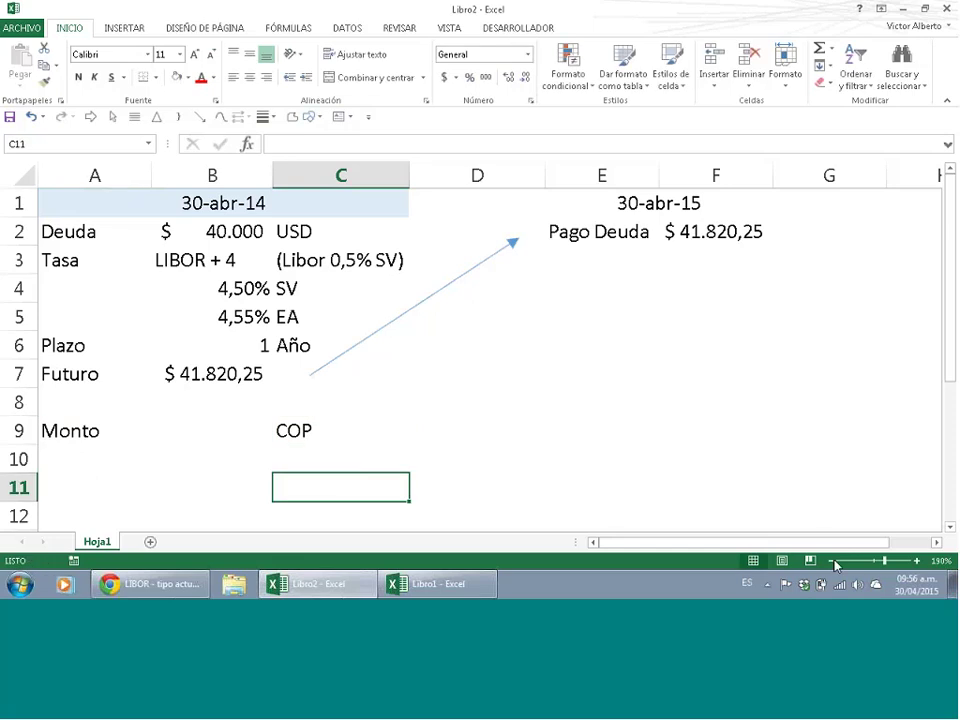
- Move the Monto and COP cells A9:C9 down to row 11
click(830, 561)
click(830, 561)
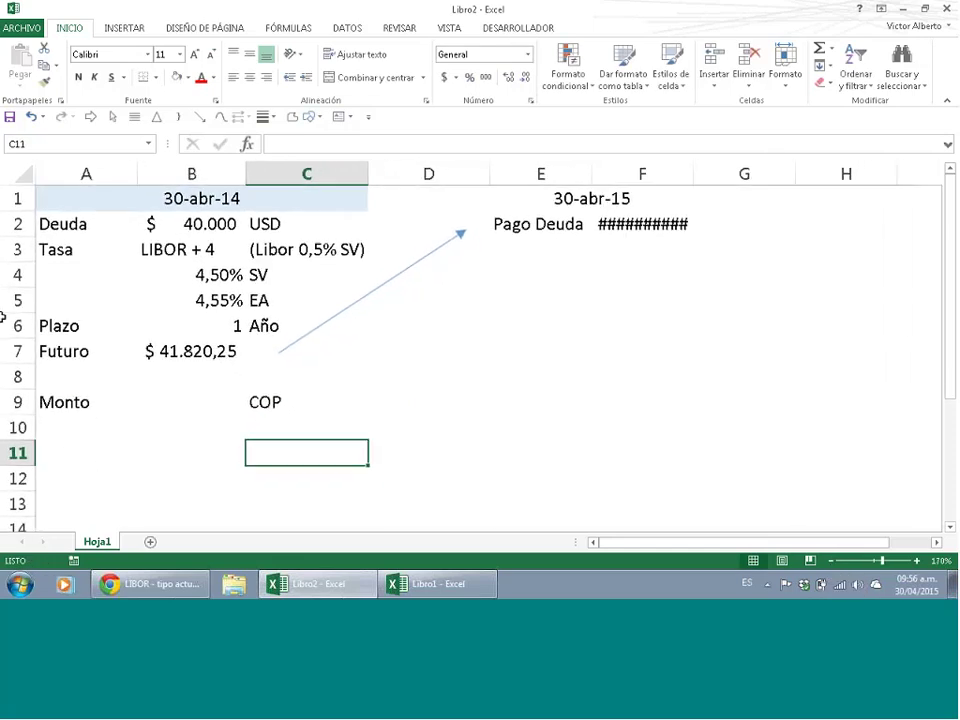
drag(90, 405, 306, 413)
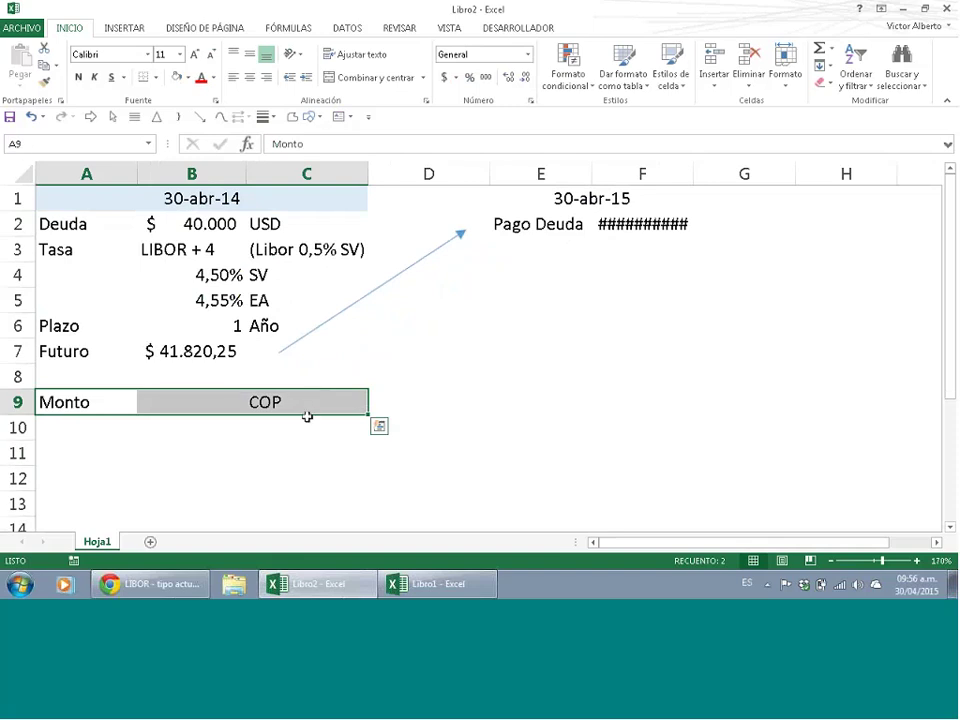
drag(307, 416, 302, 457)
- Enter the label Tasa Cambio in the freed cell A9
click(88, 396)
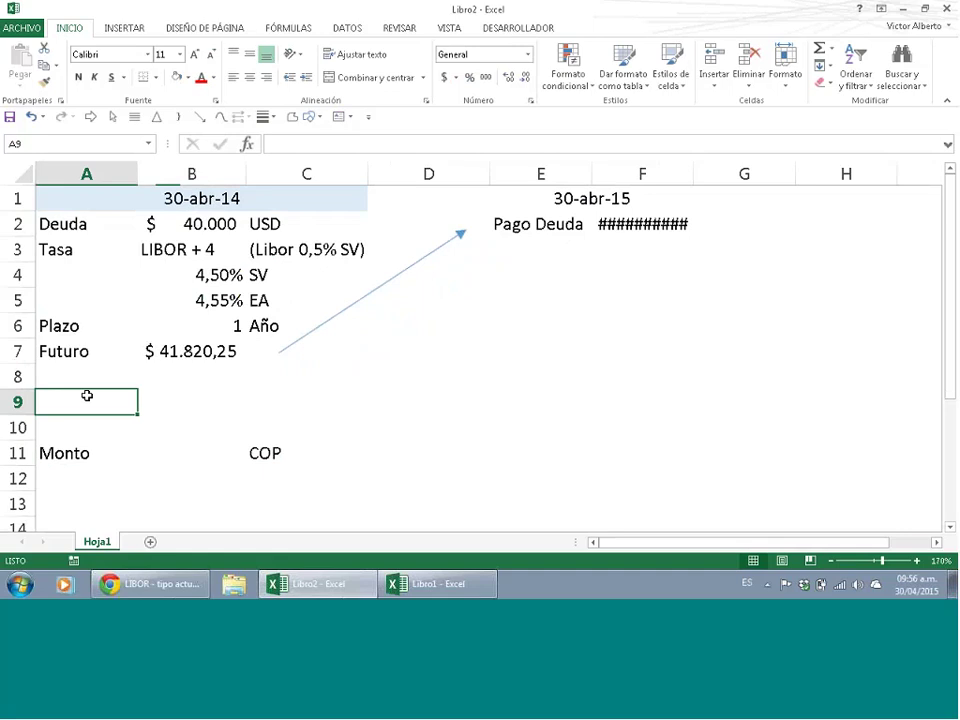
text(Tasa C)
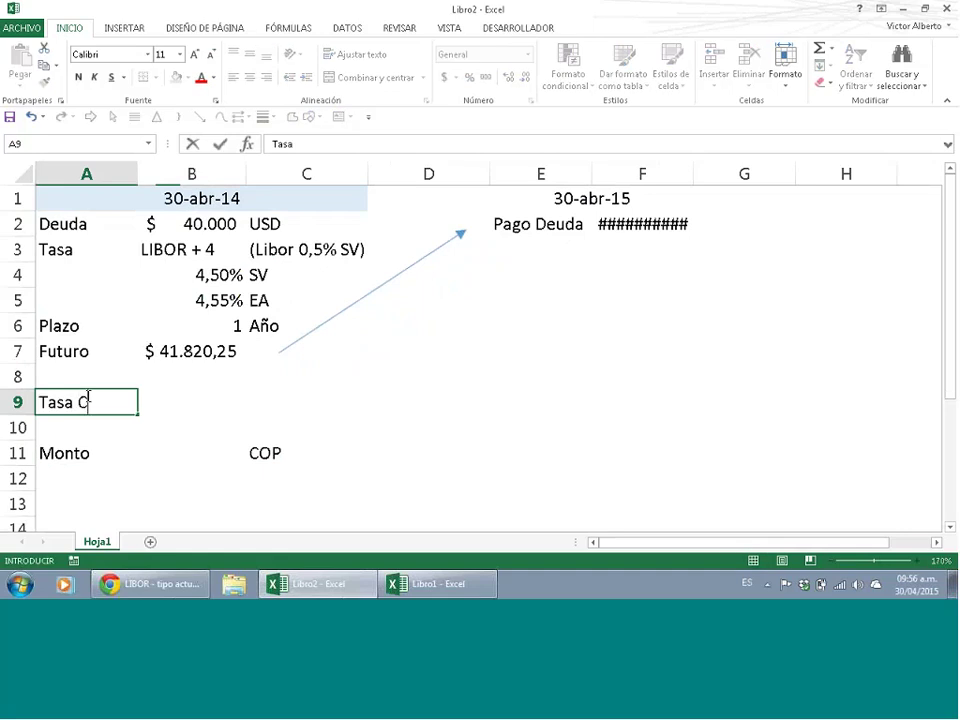
text(ambio)
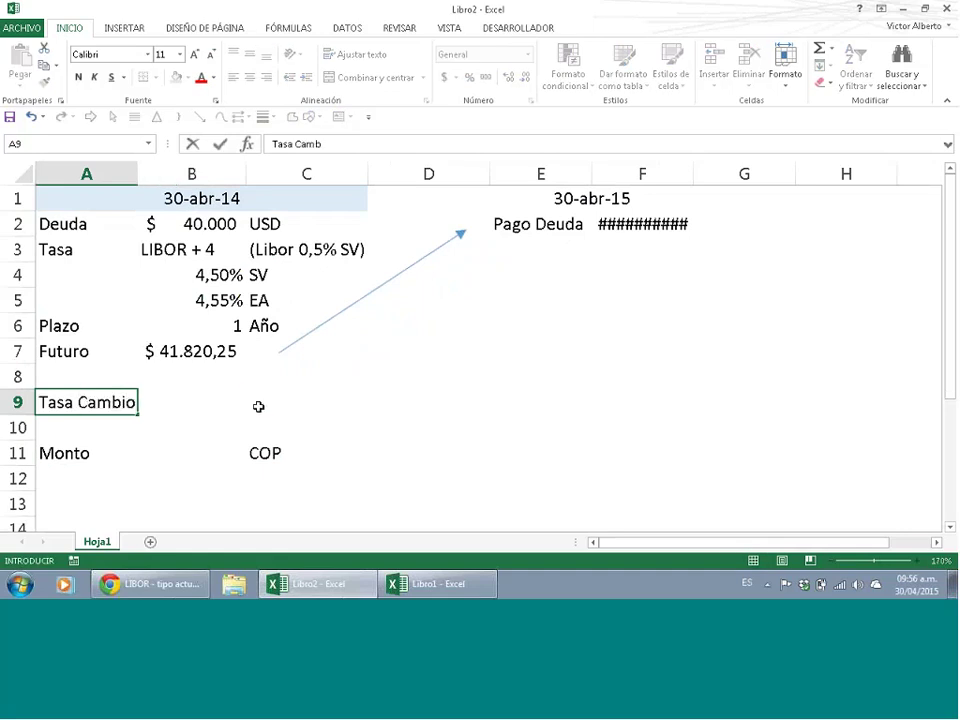
click(259, 402)
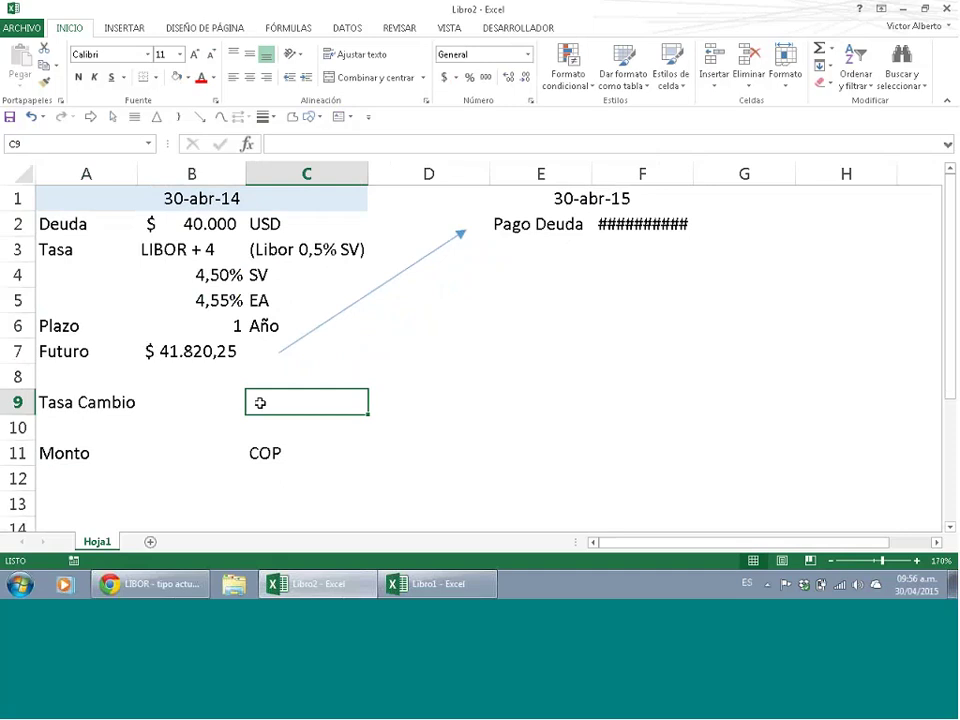
- Switch to Chrome and close the three LIBOR tabs to return to Grupo Aval's TRM history query
click(160, 583)
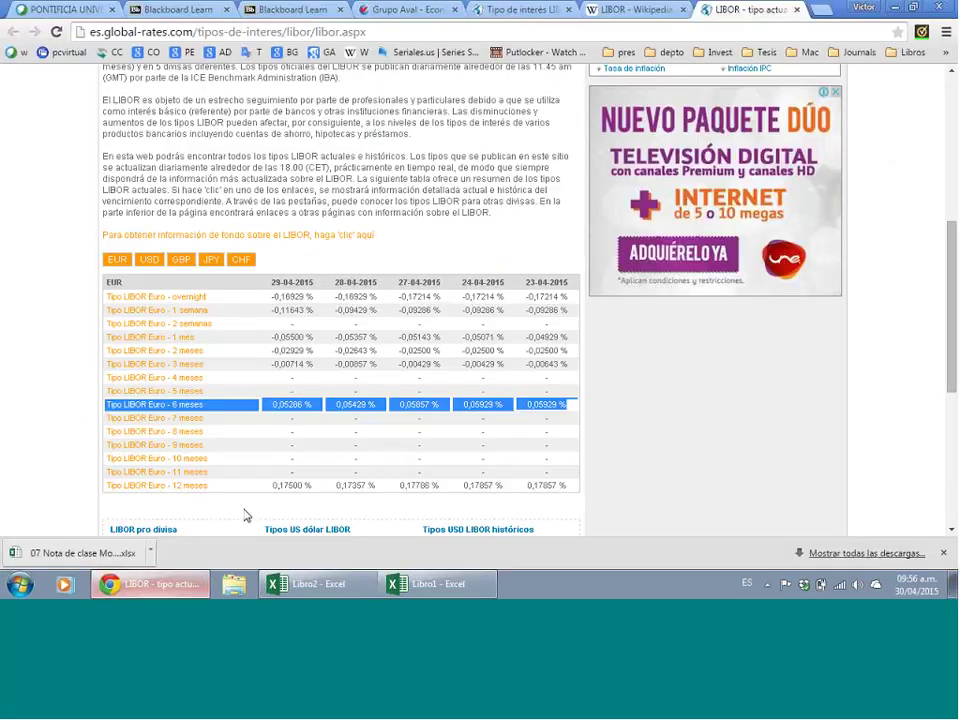
click(684, 10)
click(684, 10)
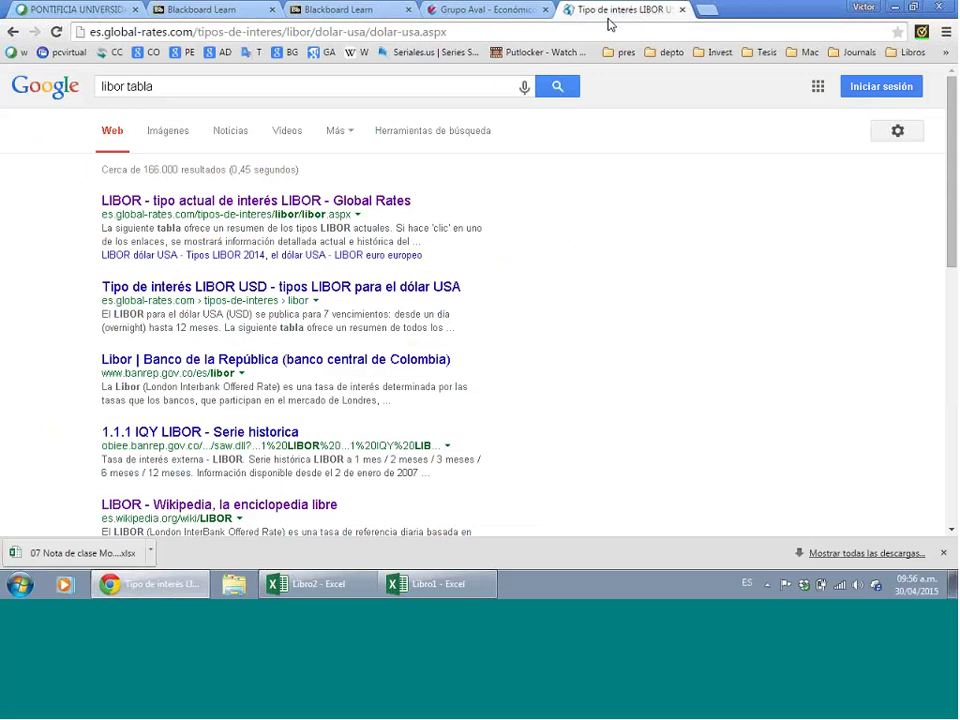
click(683, 10)
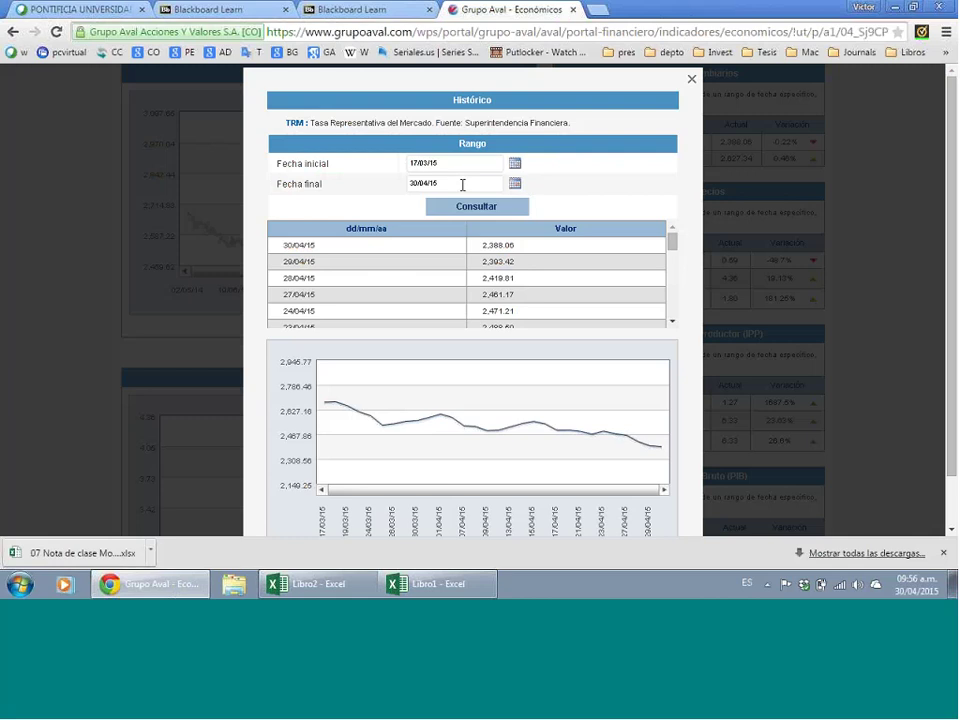
- Query the TRM history with the start date set to 30/04/14 and the end date kept at 30/04/15
click(428, 185)
click(428, 185)
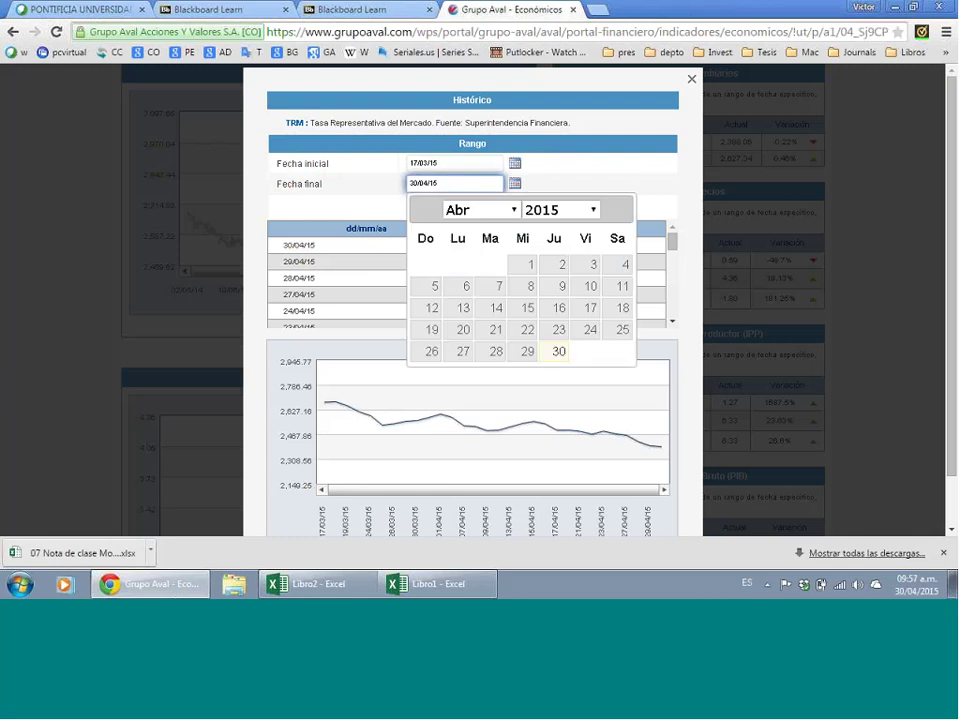
click(514, 163)
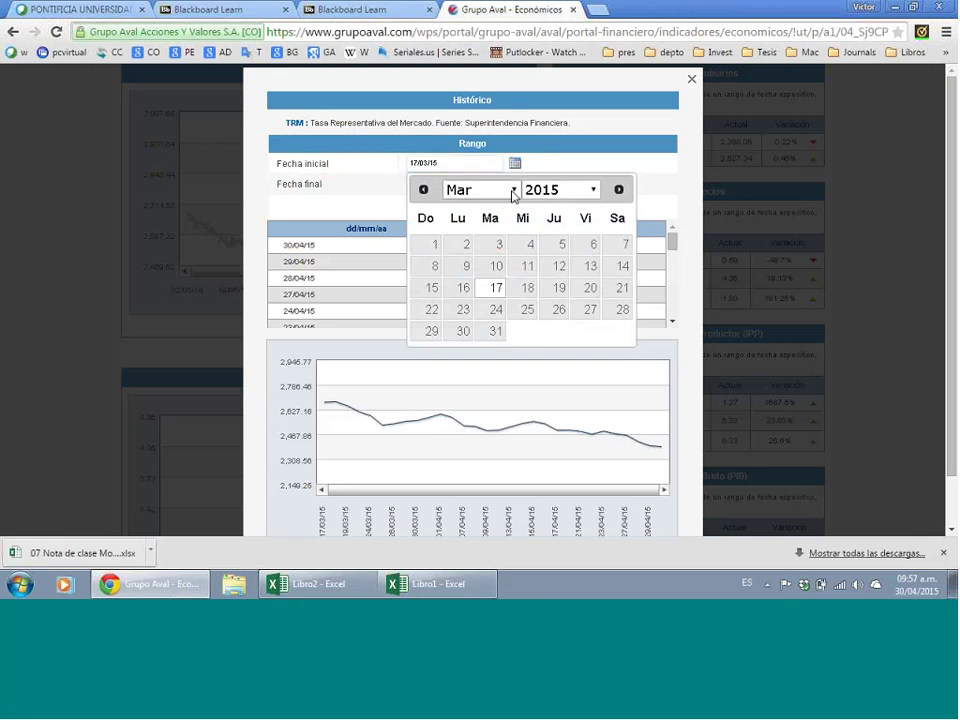
click(510, 190)
click(460, 258)
click(558, 190)
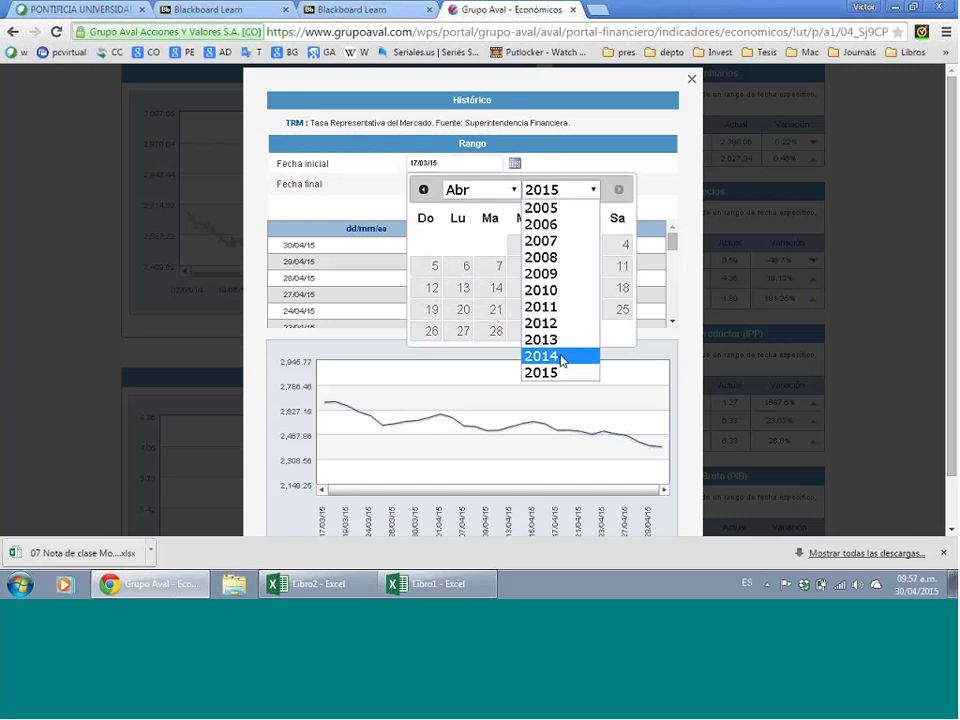
click(566, 357)
click(521, 333)
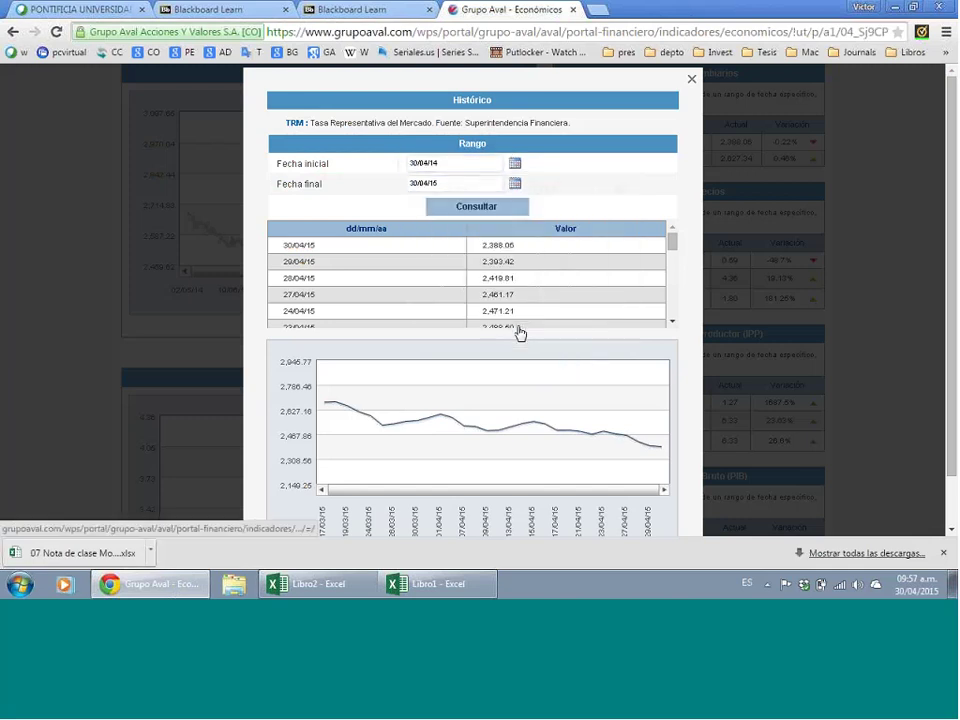
click(476, 210)
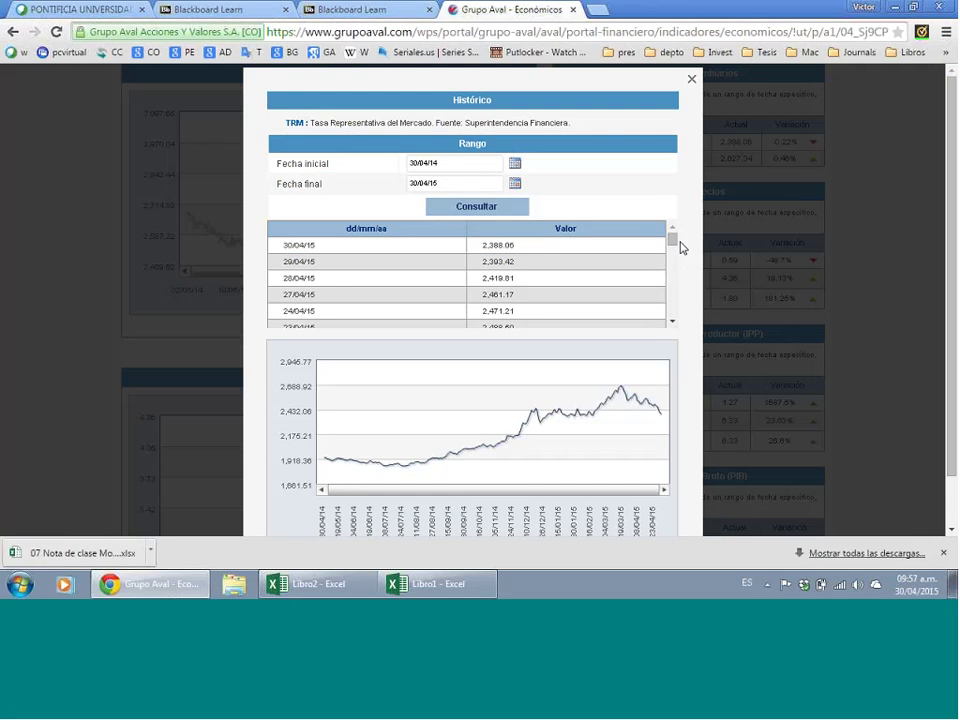
- Copy the TRM value for 30/04/14 from the results, then switch to Excel and close the empty Libro1 workbook
drag(677, 242, 677, 343)
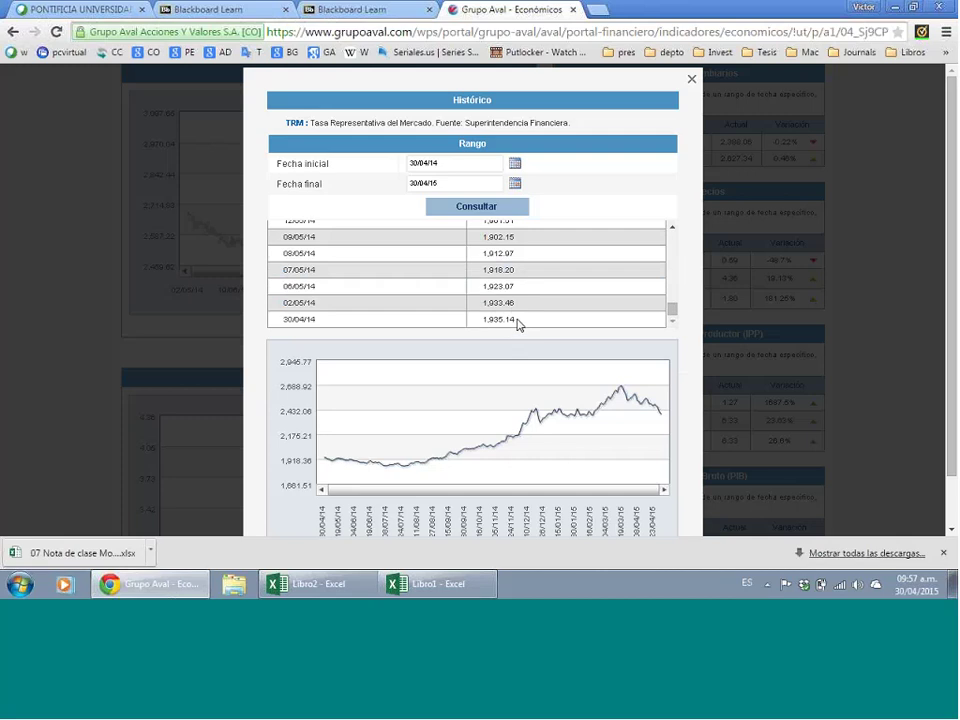
drag(516, 321, 484, 314)
right_click(499, 318)
click(516, 325)
click(448, 584)
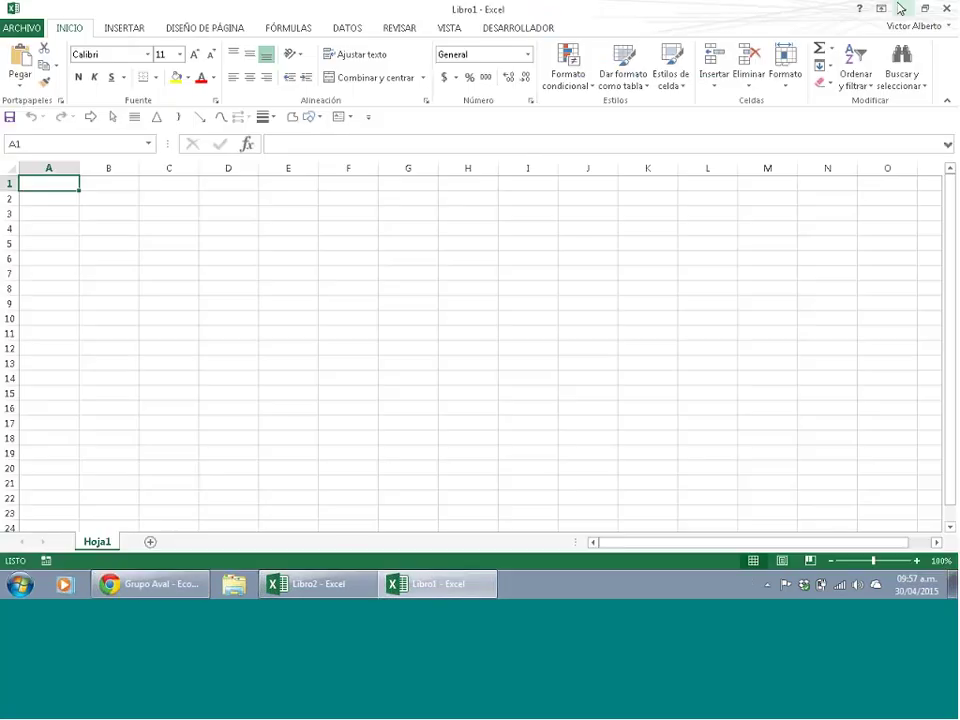
click(950, 15)
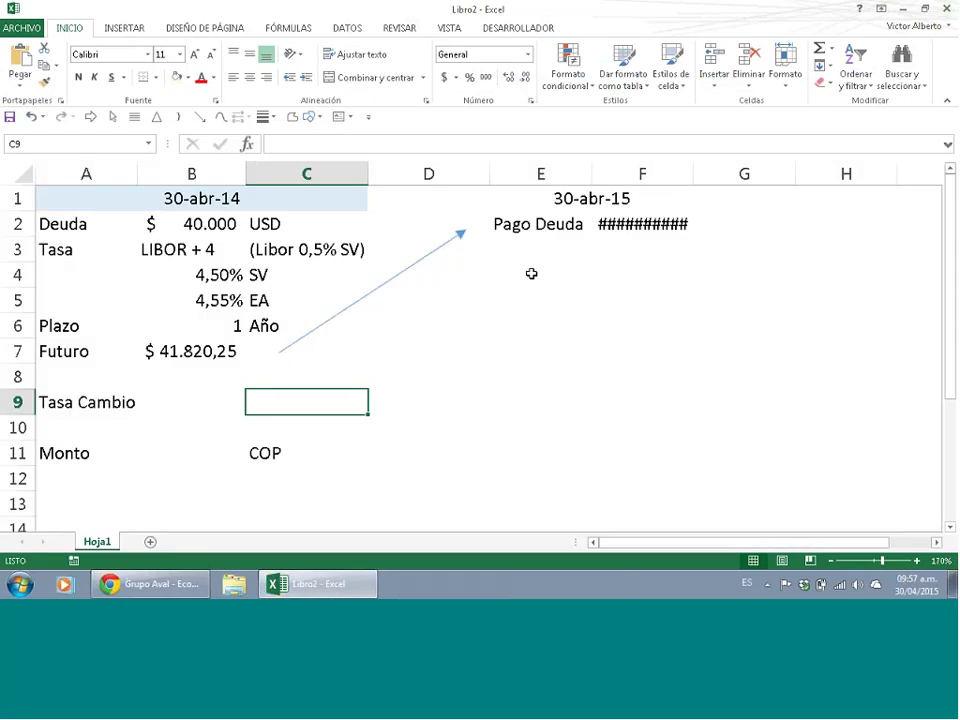
- Paste the copied exchange rate into C9, correct its separators to 1935,14, and move it to B9 beside Tasa Cambio
double_click(306, 400)
right_click(306, 401)
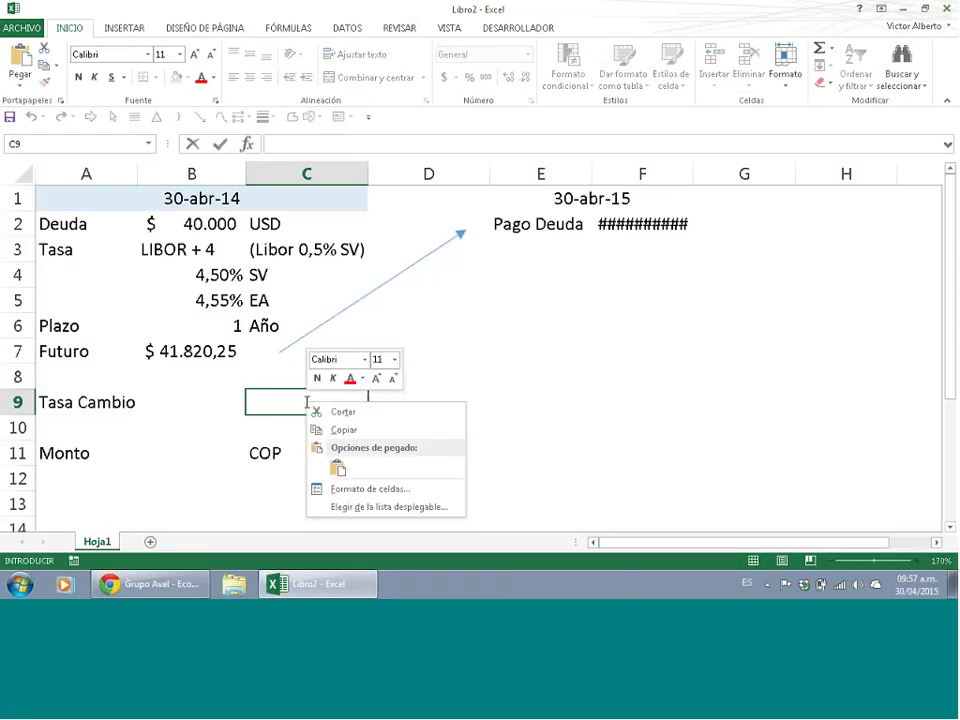
click(338, 468)
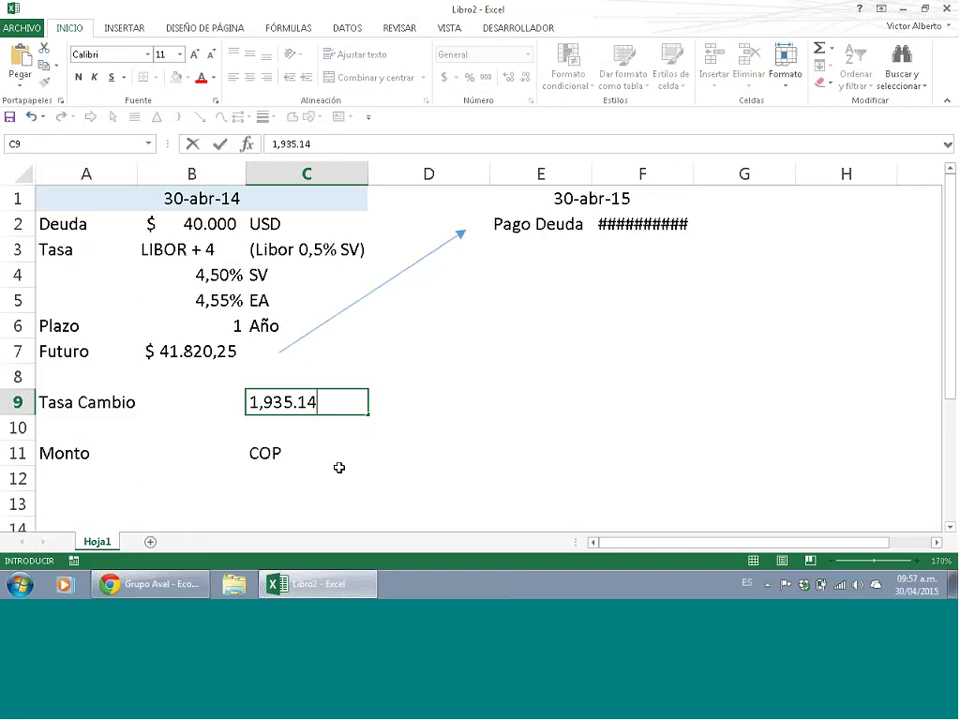
double_click(296, 402)
text(,)
click(262, 402)
key(BackSpace)
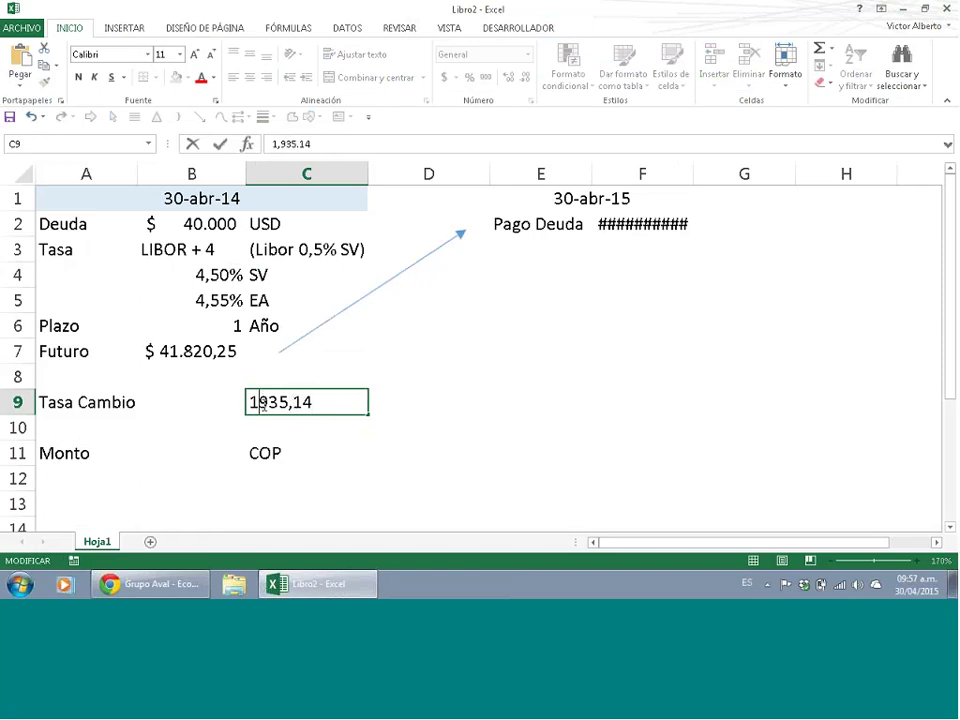
key(Return)
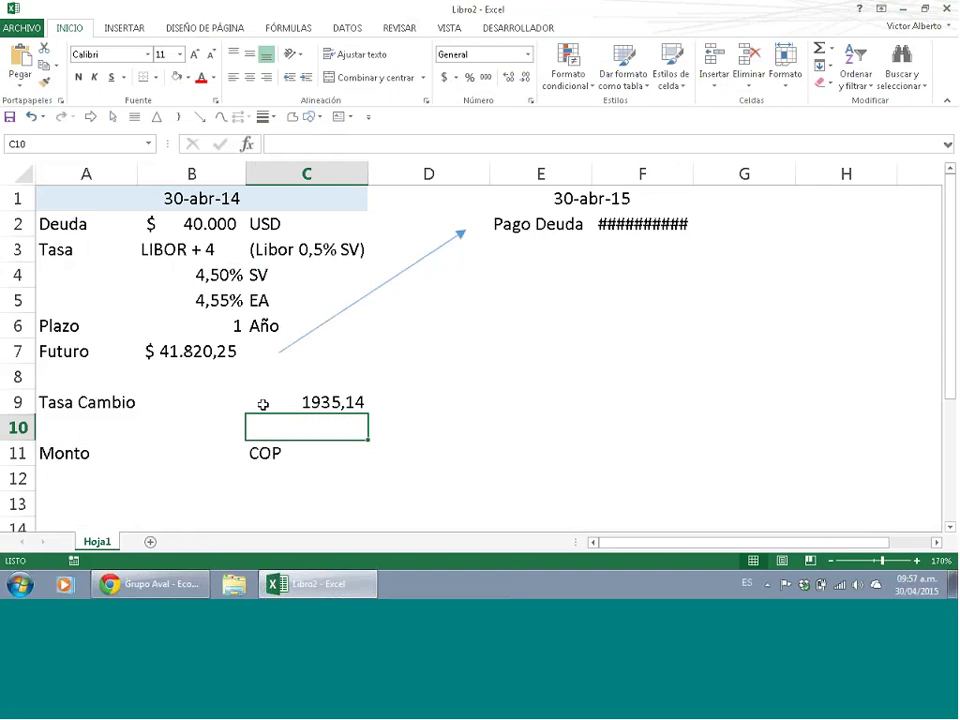
click(317, 402)
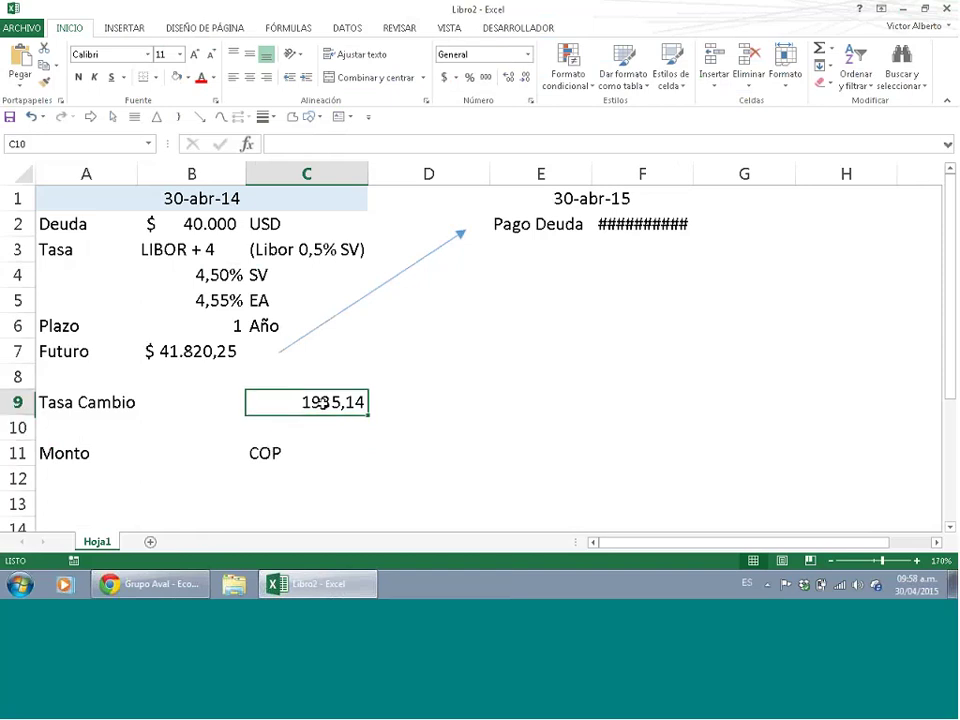
drag(317, 416, 176, 410)
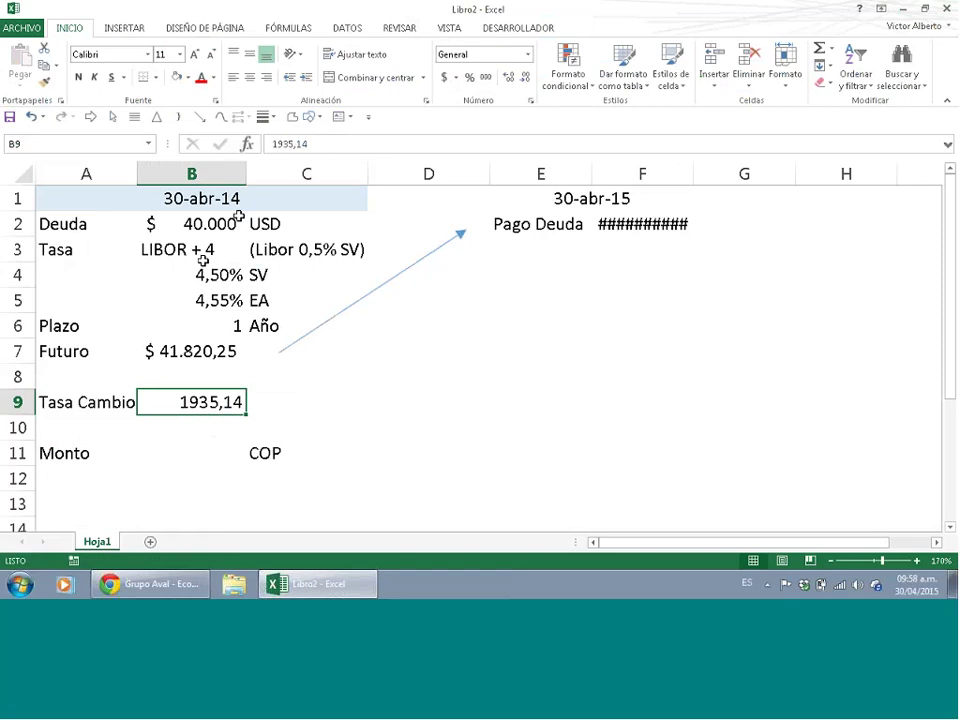
- Calculate the Monto in B11 by multiplying the debt by the exchange rate with the formula +B2*B9
click(218, 477)
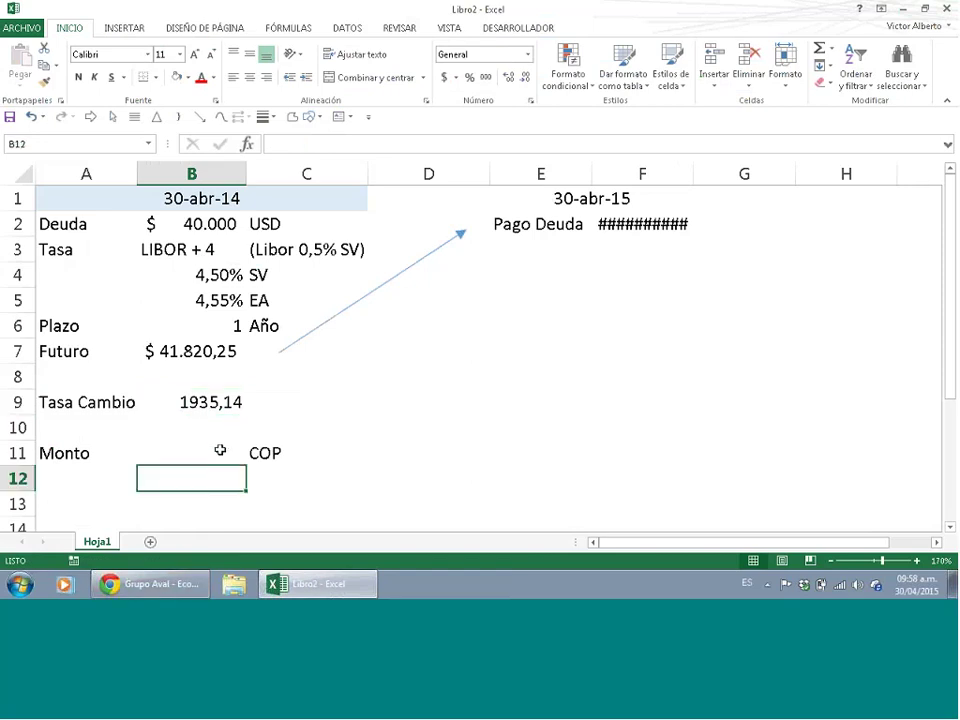
click(217, 453)
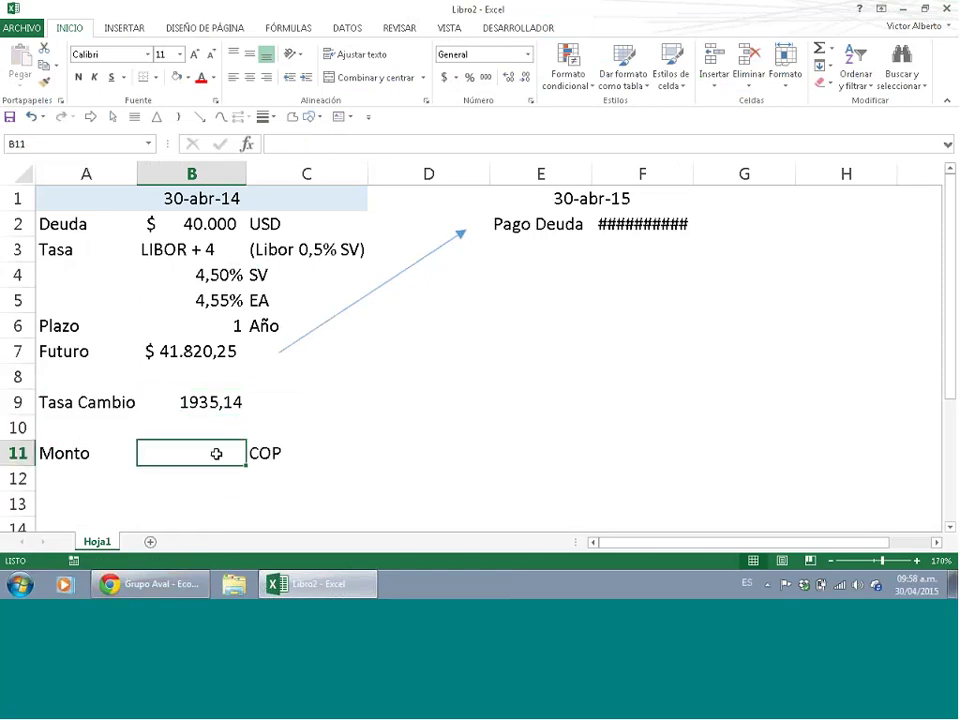
text(+)
click(218, 224)
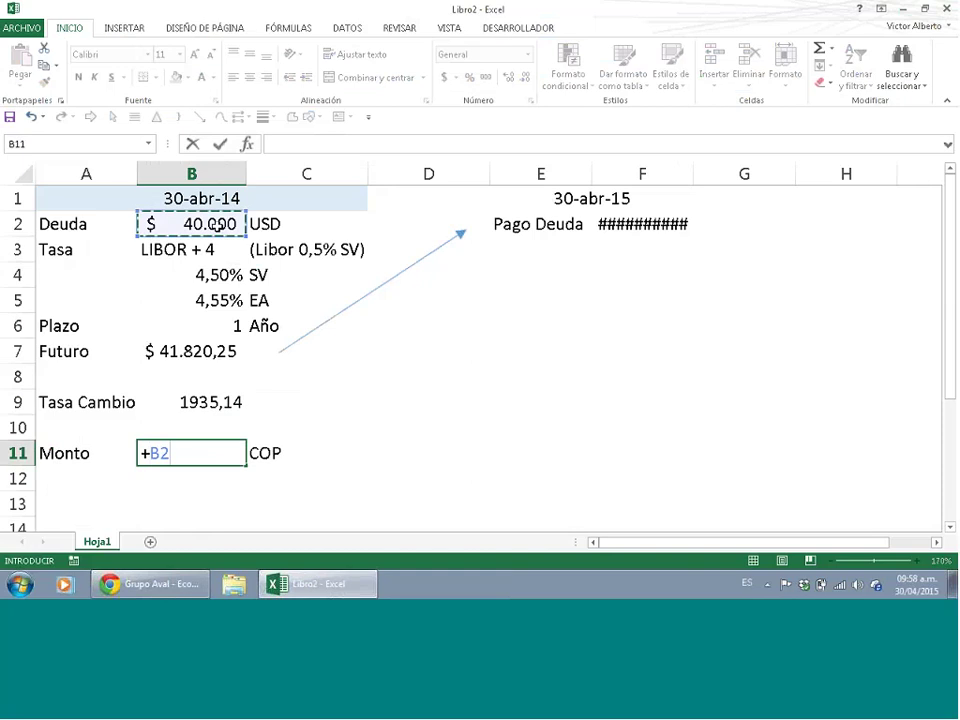
text(*)
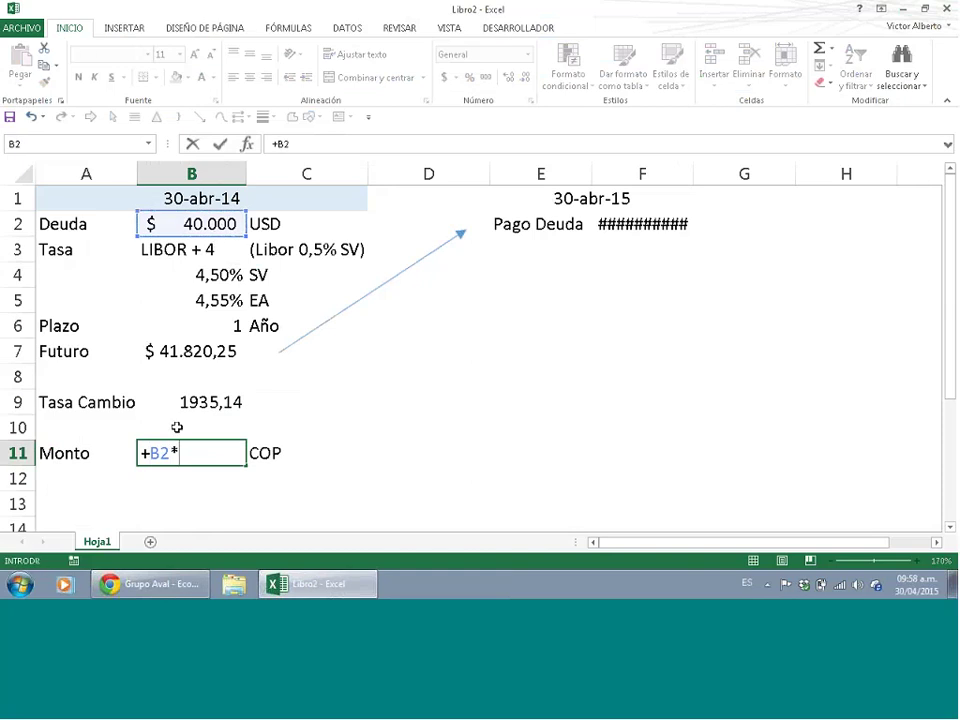
click(208, 402)
key(Return)
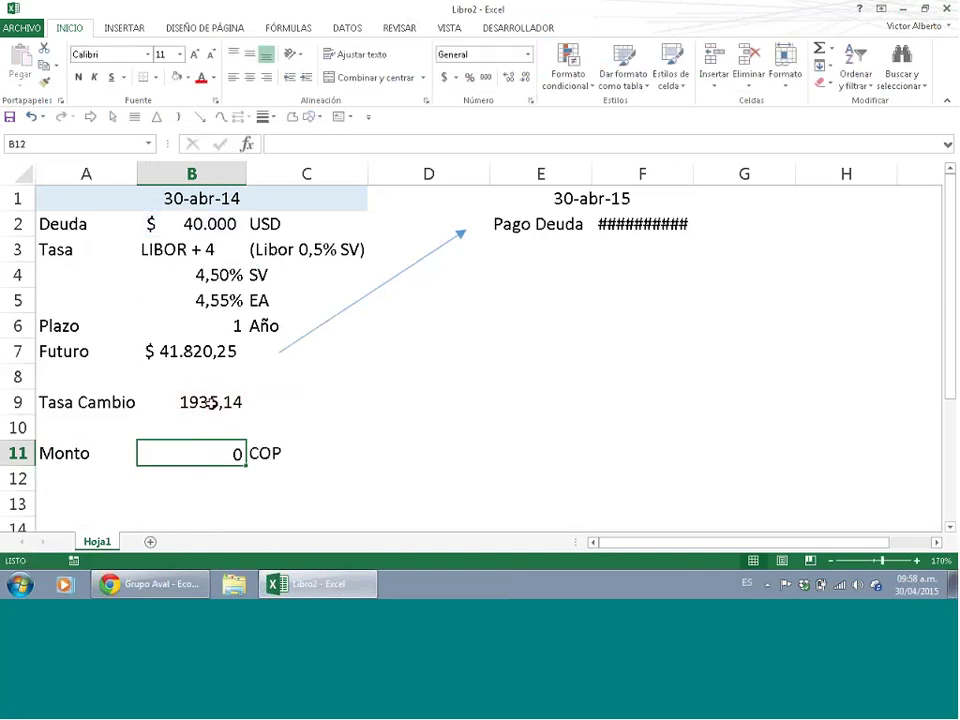
- Format the Monto in B11 as accounting currency without decimals
click(189, 456)
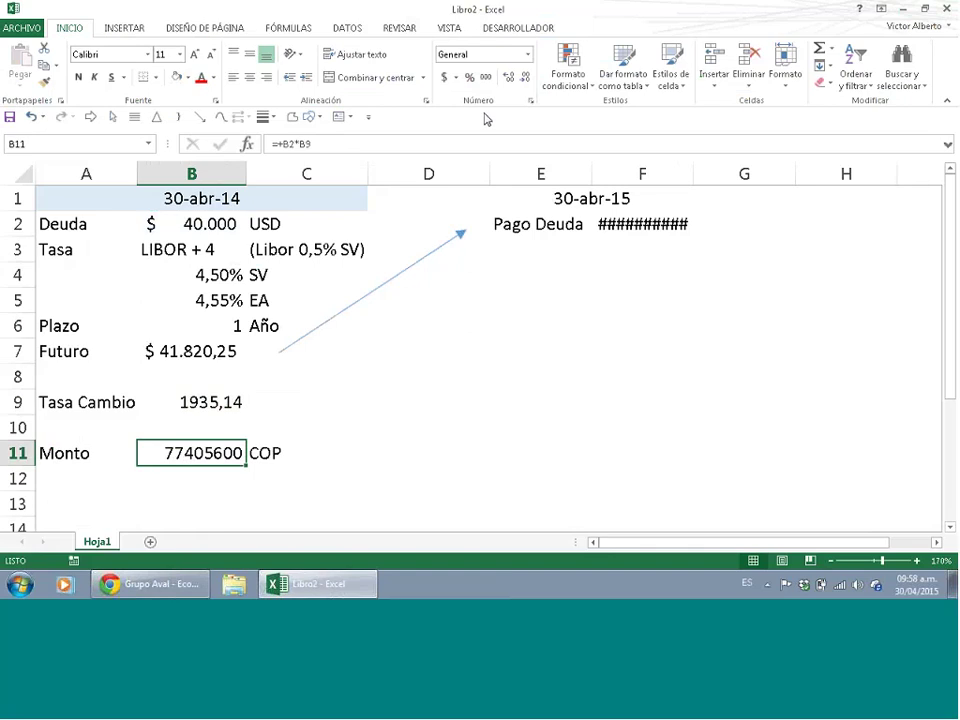
click(444, 77)
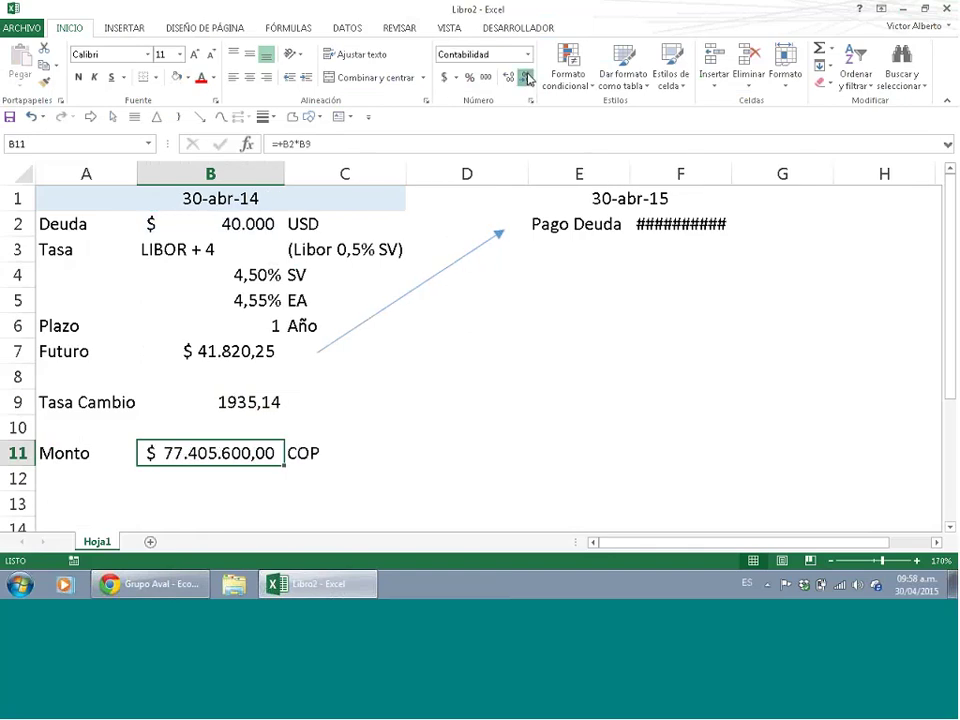
double_click(527, 78)
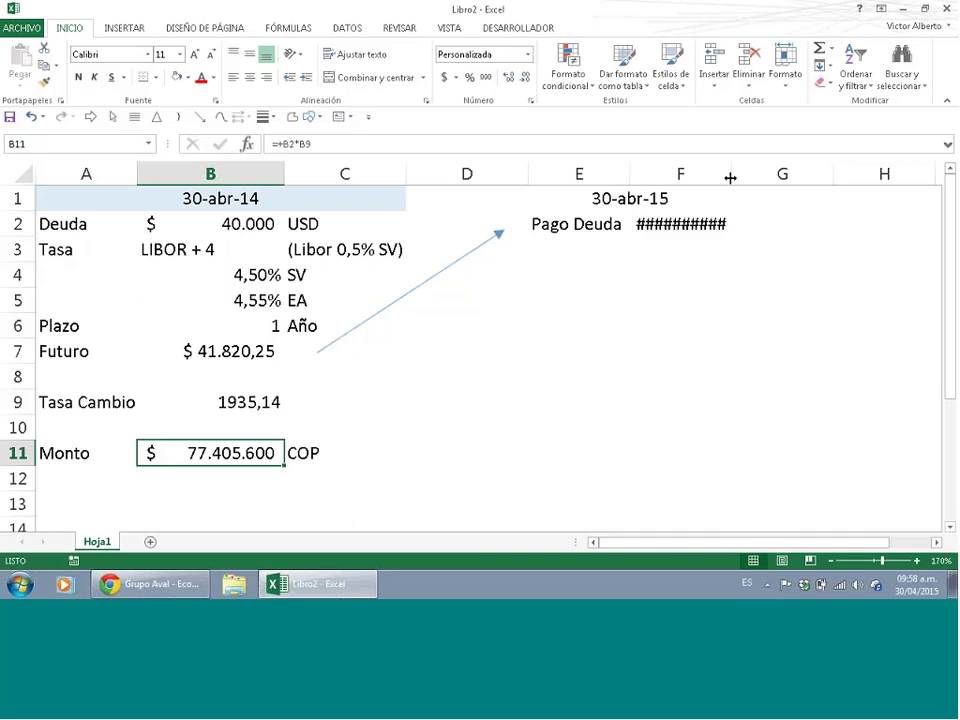
- Widen column F so the Pago Deuda amount fits in its cell
drag(731, 178, 778, 176)
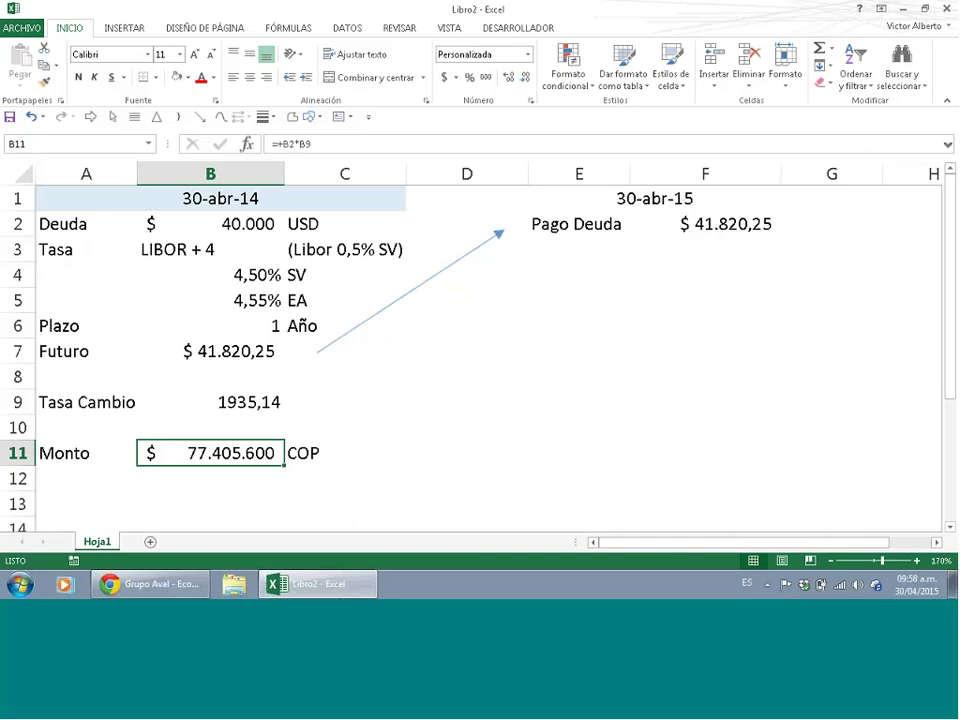
drag(618, 229, 726, 221)
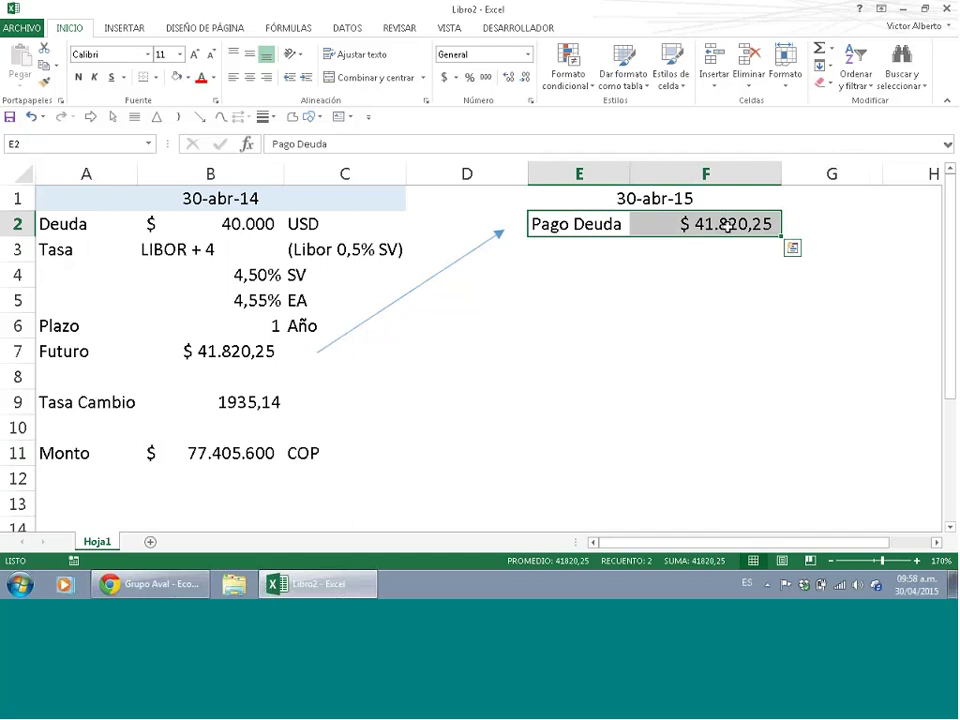
ctrl+click(573, 443)
click(573, 443)
- Copy the Monto label from A11 to E11 and enter the currency COP in G11 for the 30-abr-15 block
click(62, 455)
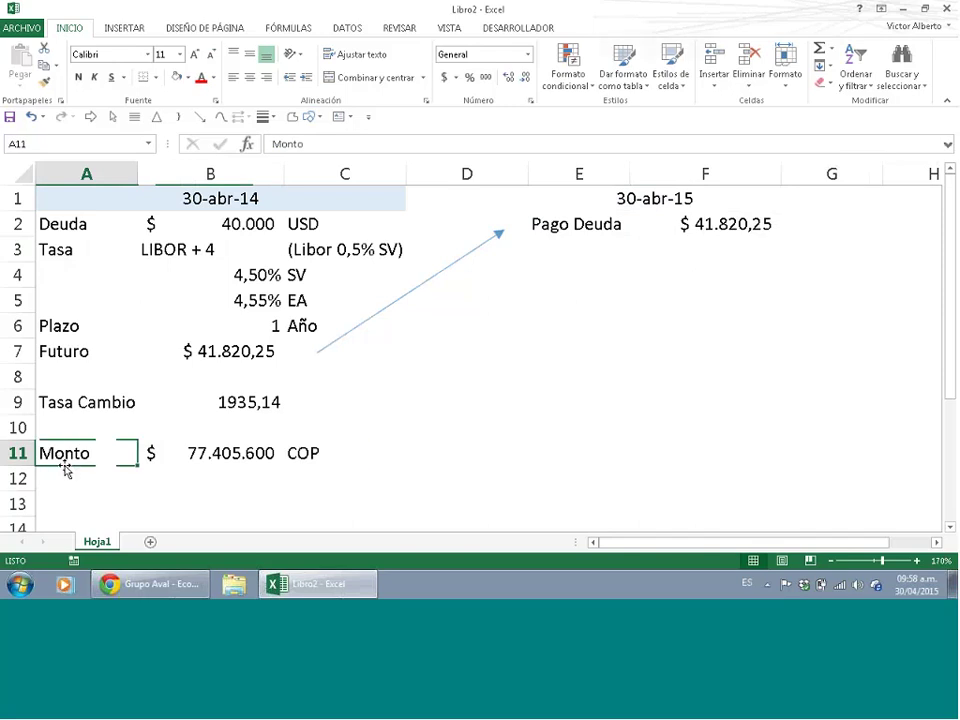
drag(65, 470, 70, 468)
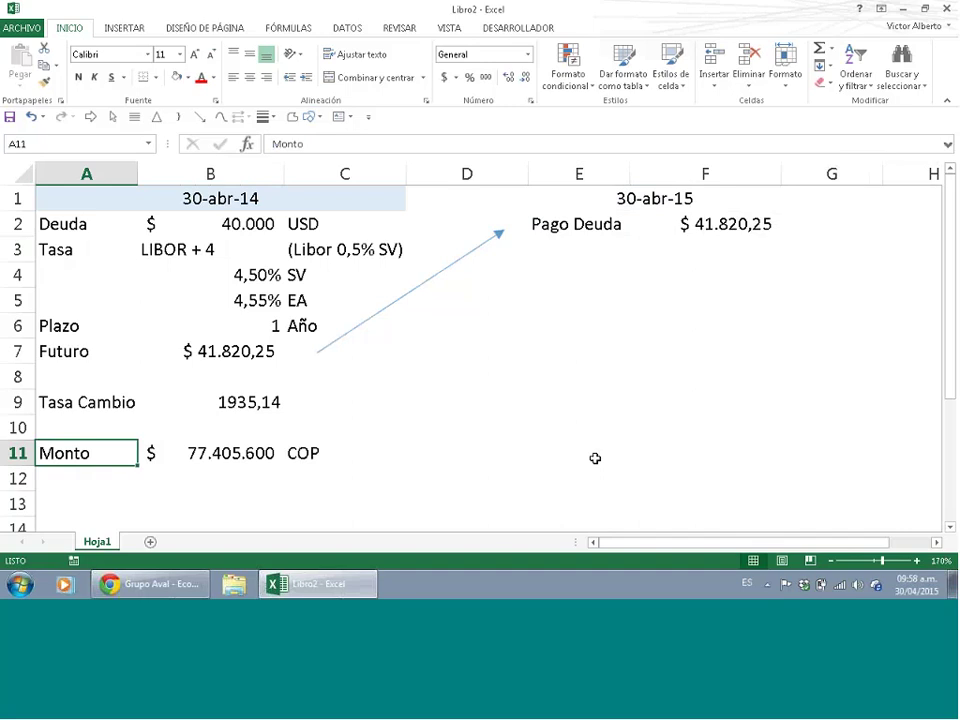
key(ctrl+c)
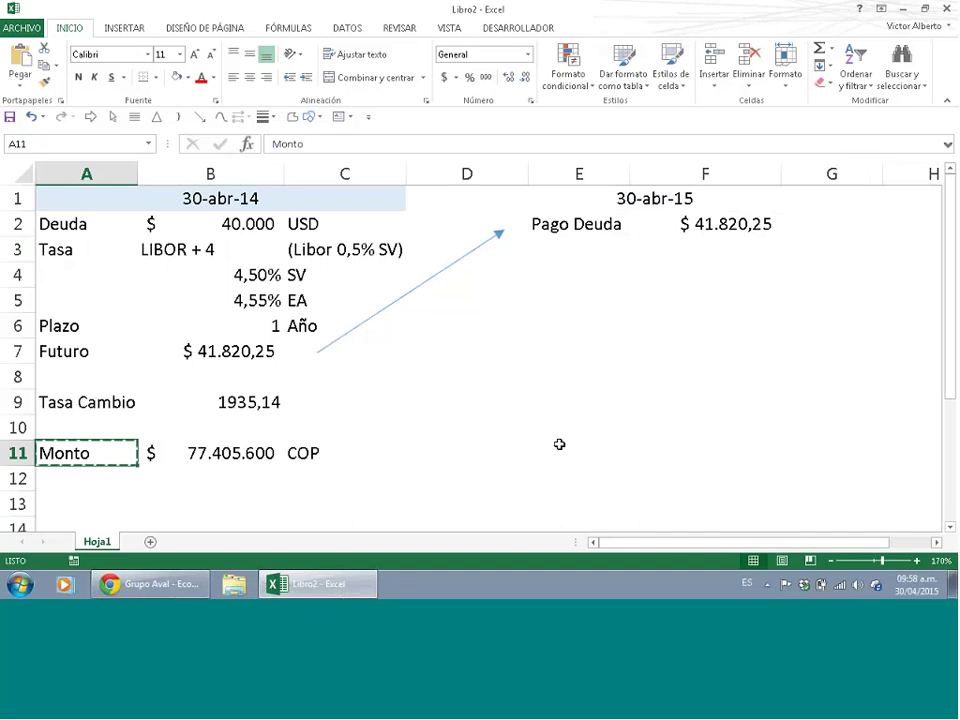
click(556, 444)
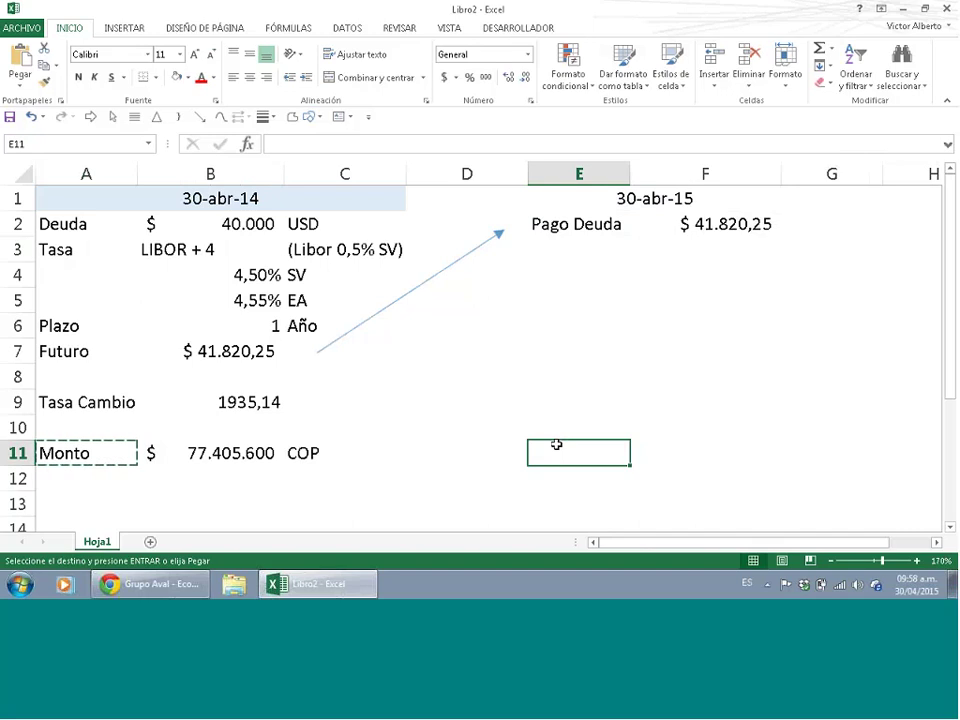
key(ctrl+v)
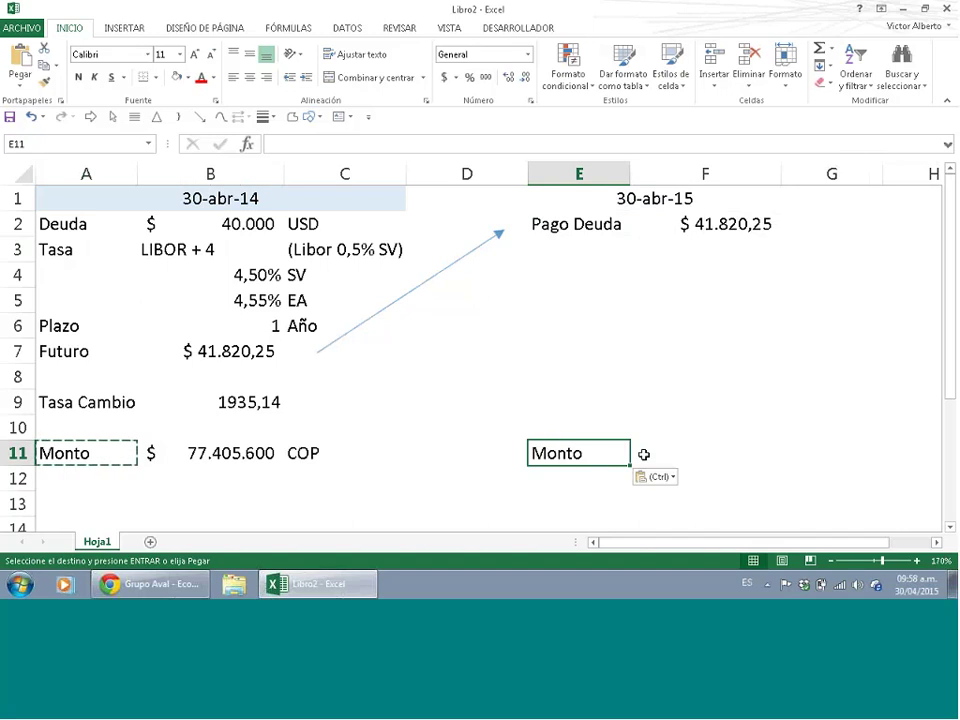
click(685, 447)
click(814, 451)
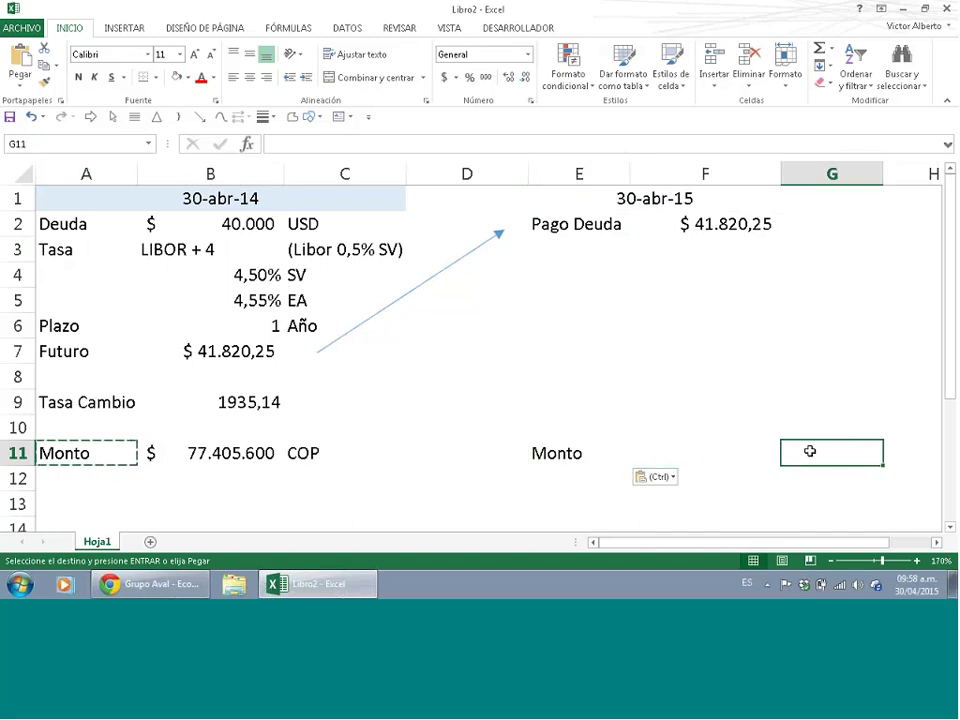
text(COP)
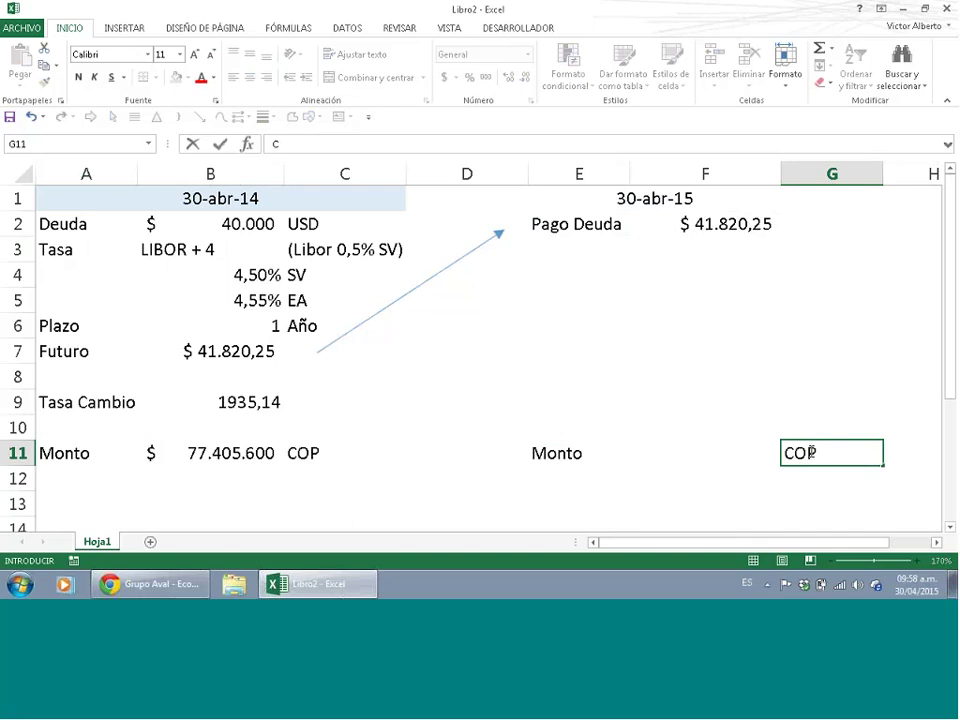
click(724, 246)
click(727, 217)
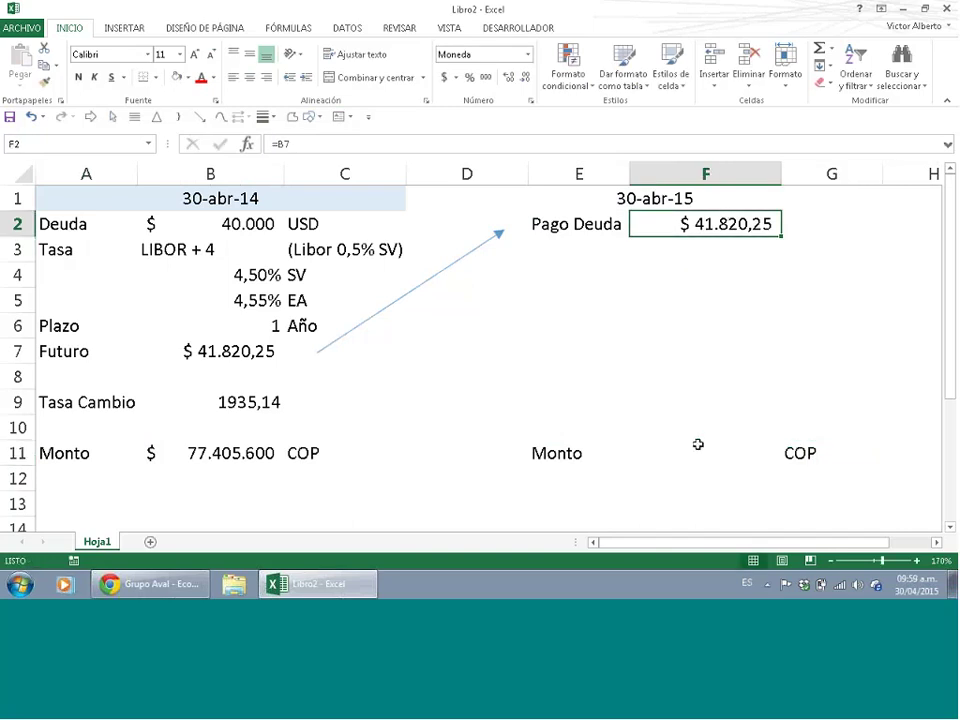
- Copy the Tasa Cambio label from A9 to E9 for the 30-abr-15 block
click(86, 402)
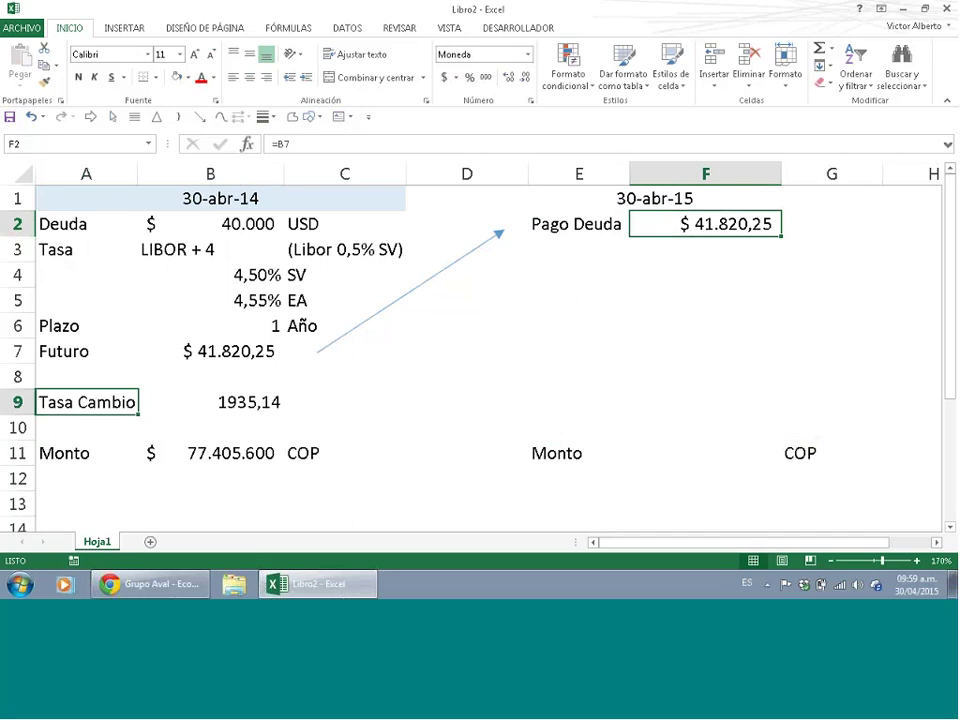
key(ctrl+c)
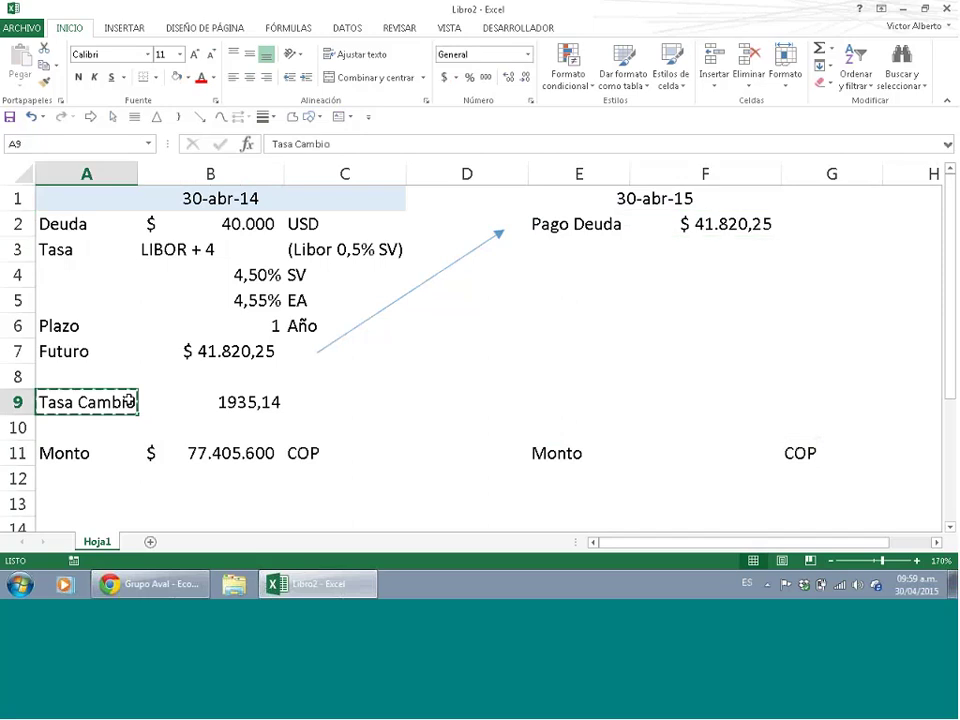
key(Right)
key(Right)
key(Right)
key(Right)
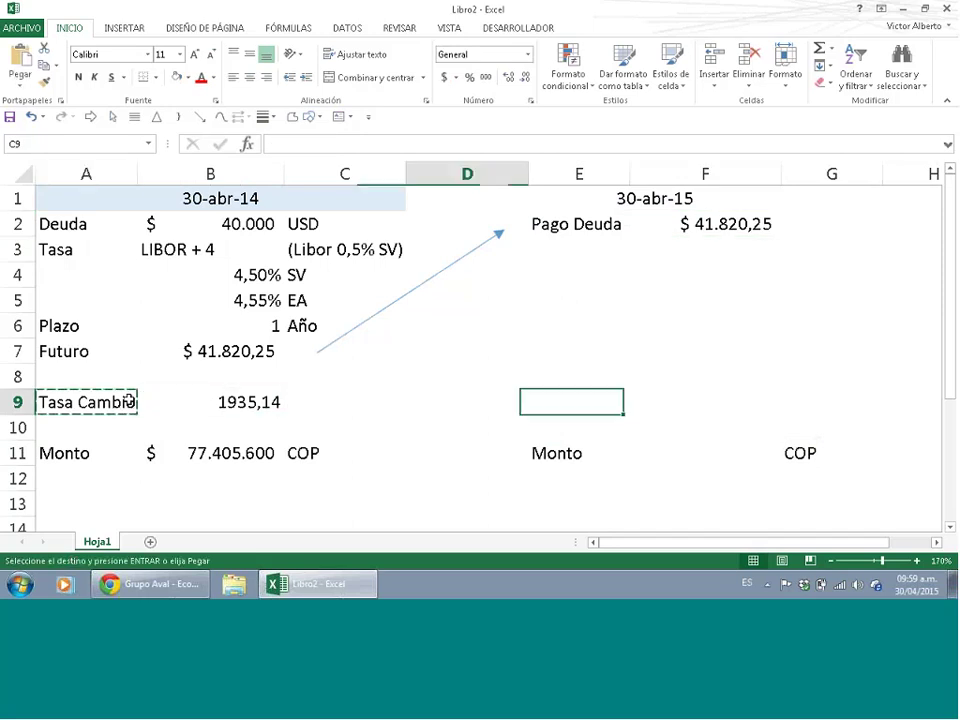
key(ctrl+v)
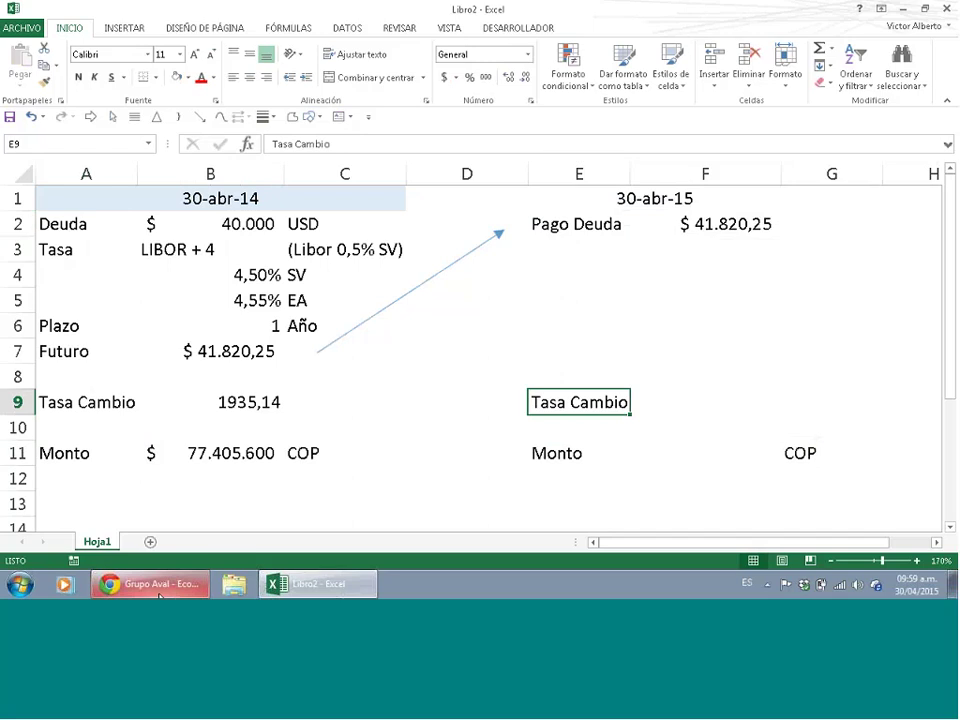
- Switch to Chrome, search for set-fx in a new tab and open the SET-FX dollar information page
key(alt+Tab)
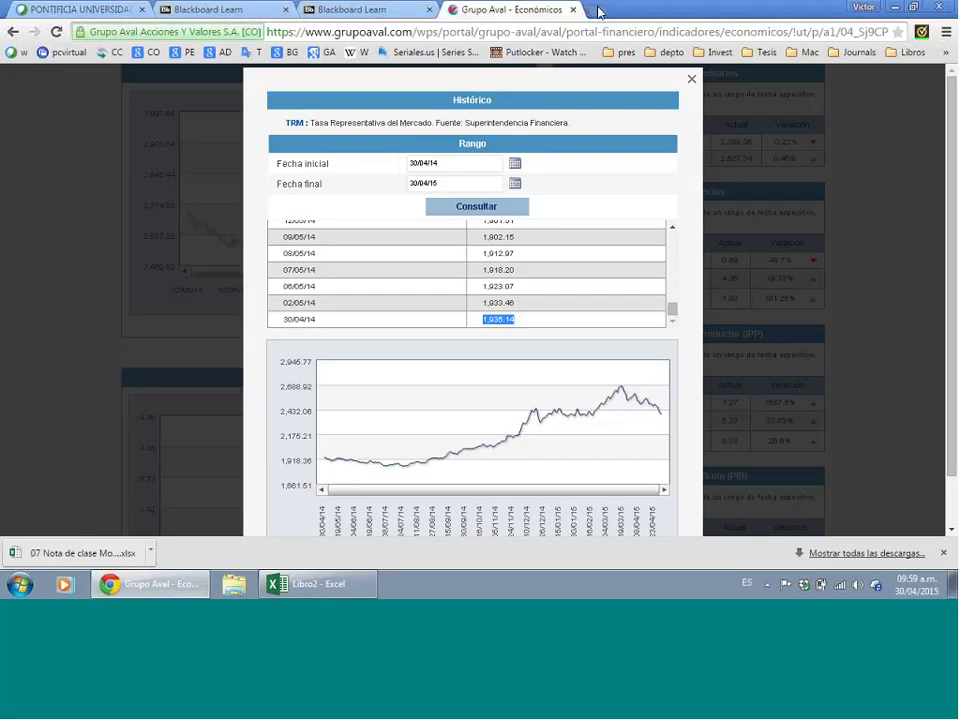
click(598, 10)
text(s)
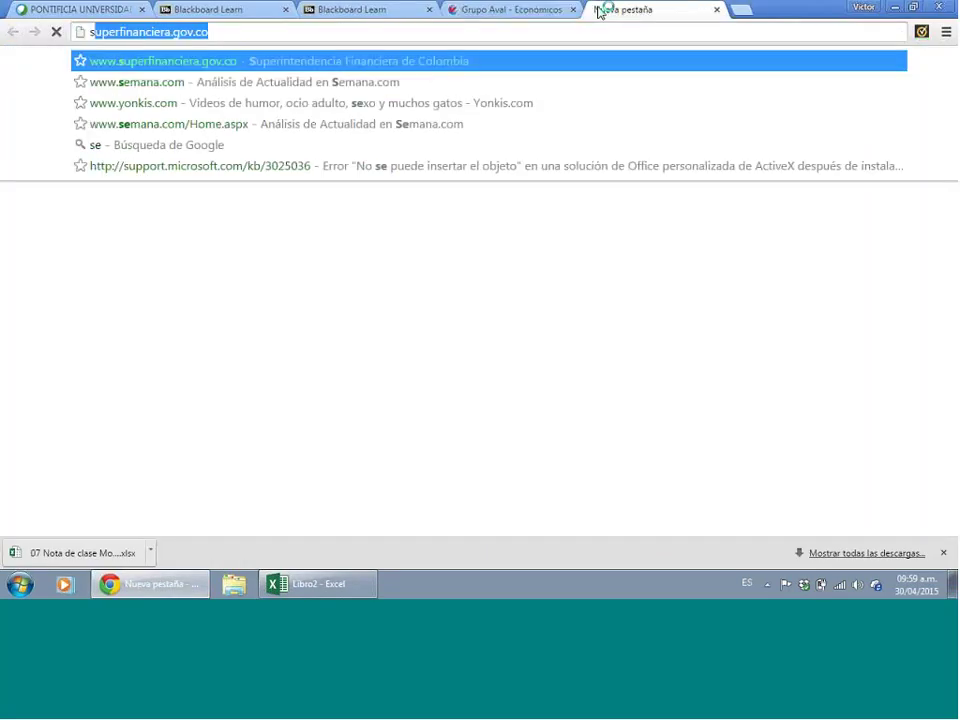
text(et)
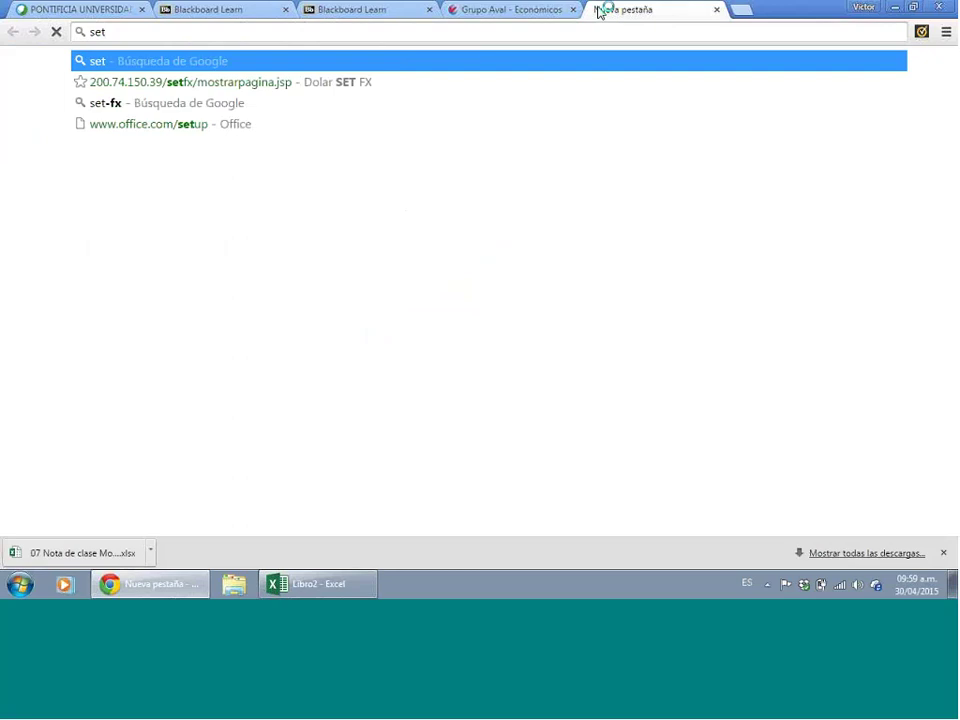
text(-fx)
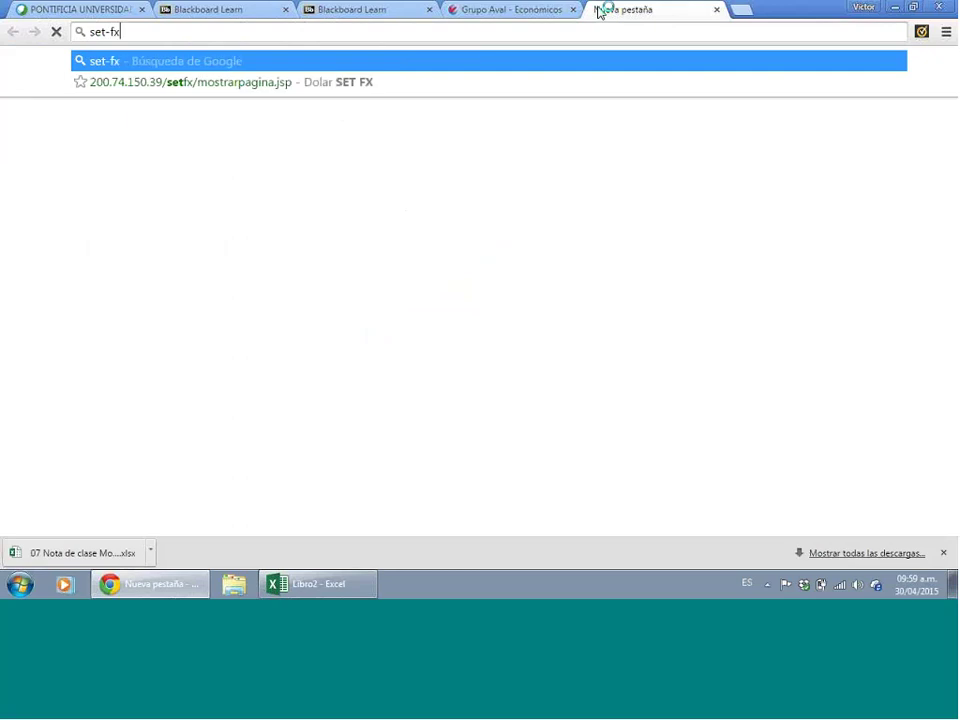
key(Return)
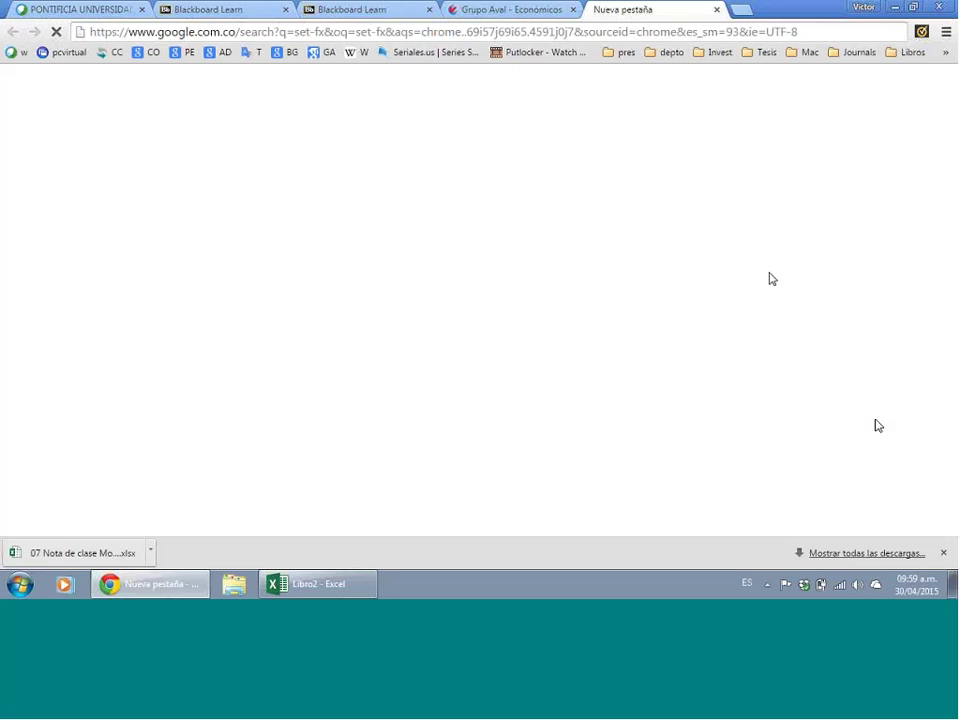
click(858, 588)
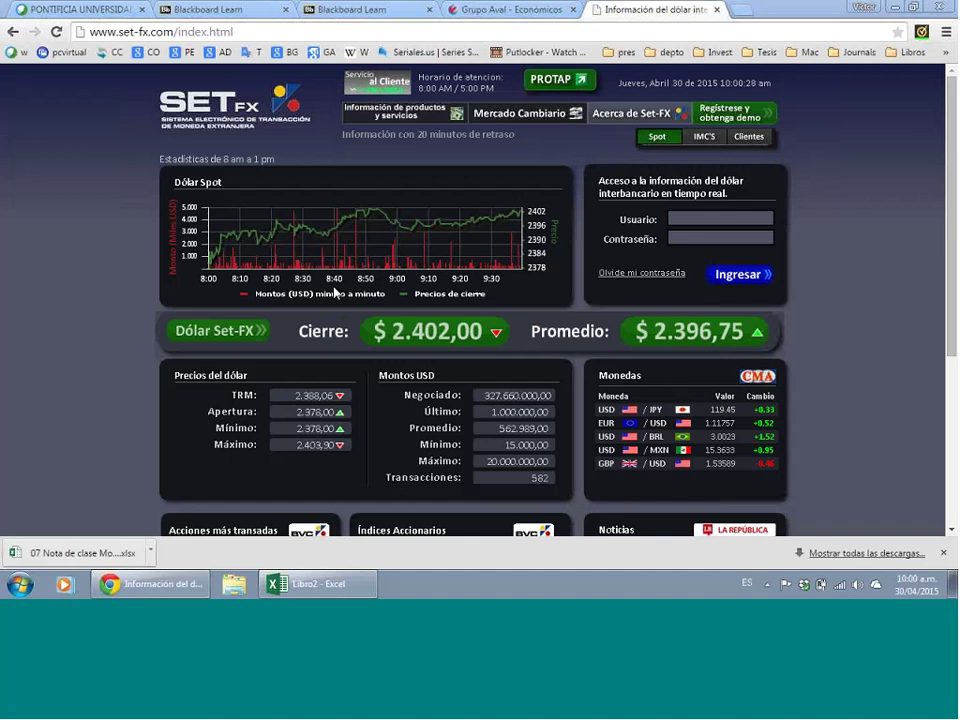
mouse_move(355, 222)
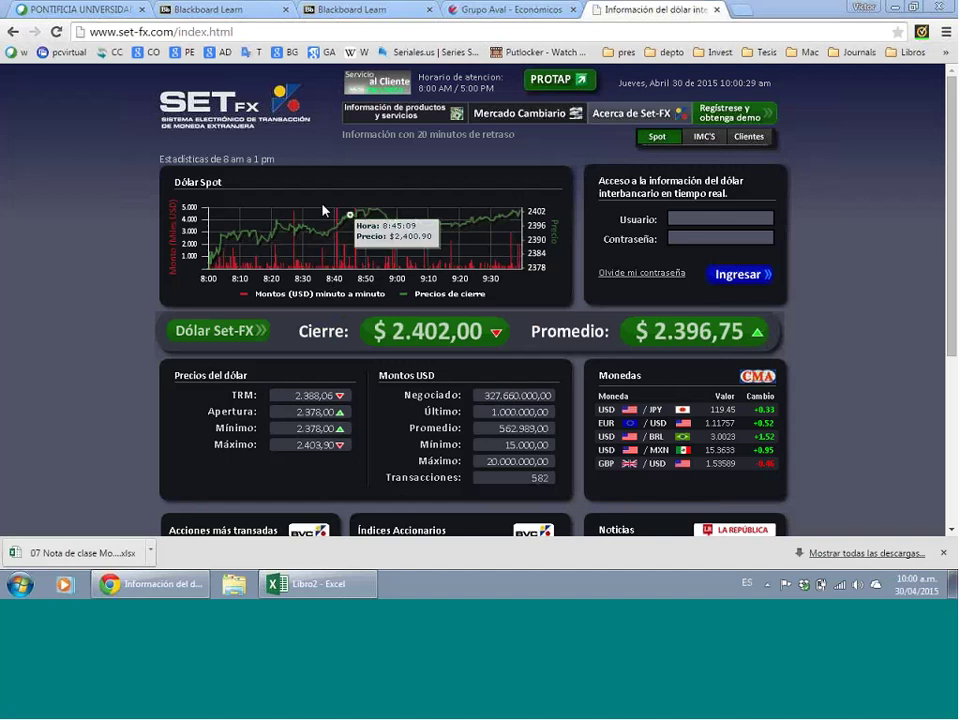
mouse_move(331, 236)
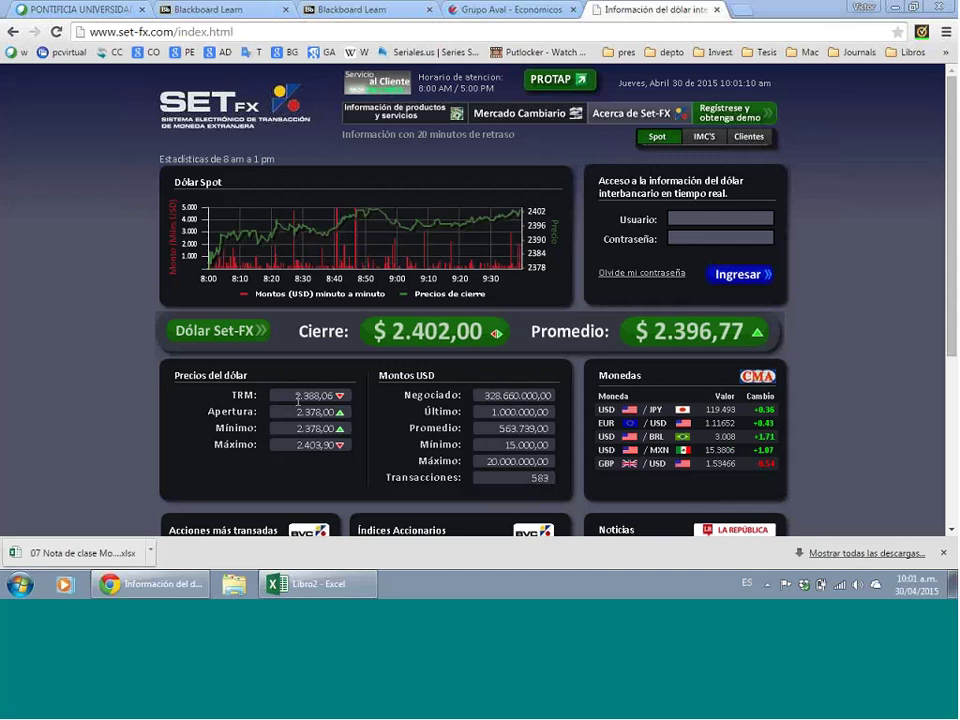
- Copy the TRM value 2.388,06 from the dollar prices on the SET-FX page
drag(295, 394, 333, 393)
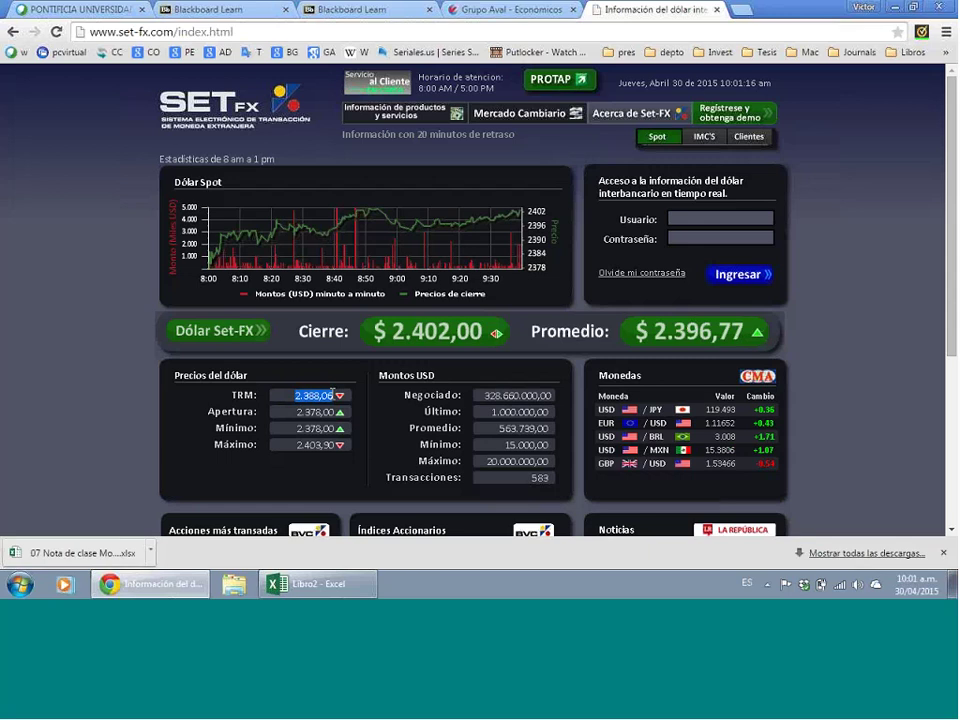
right_click(334, 394)
click(350, 404)
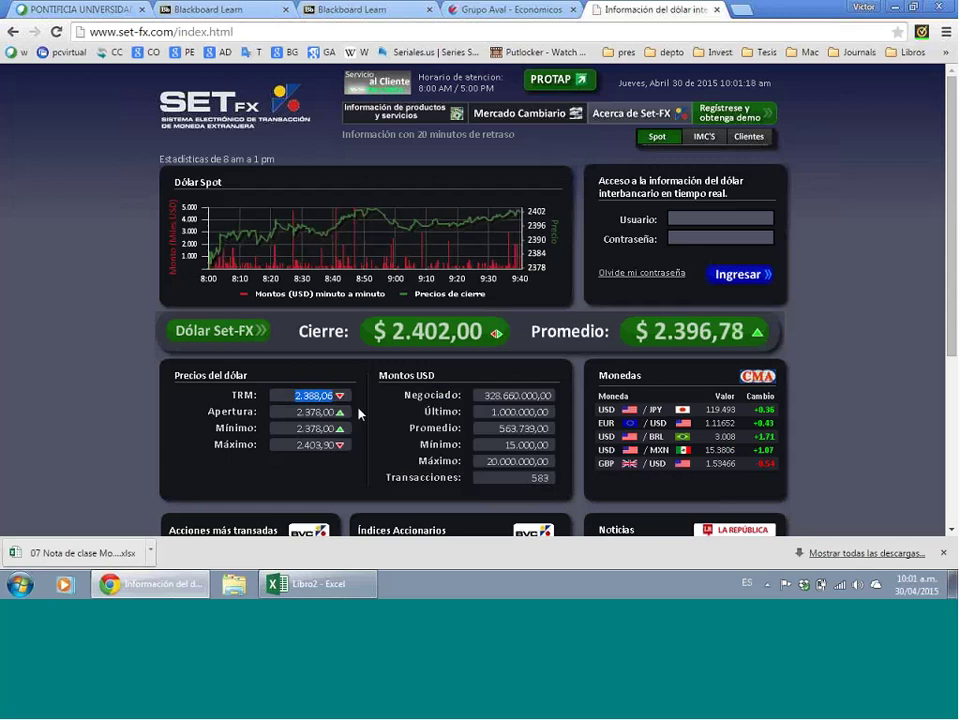
- Switch back to Excel and paste the copied TRM into F9, removing the thousands point so it reads 2388,06
click(320, 583)
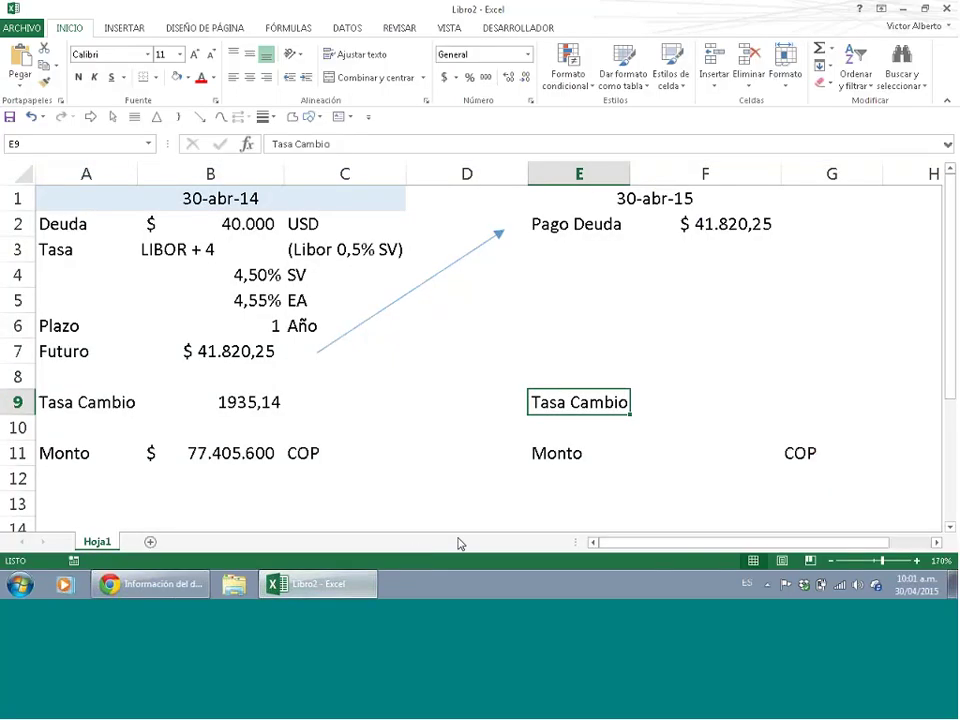
click(692, 382)
double_click(683, 398)
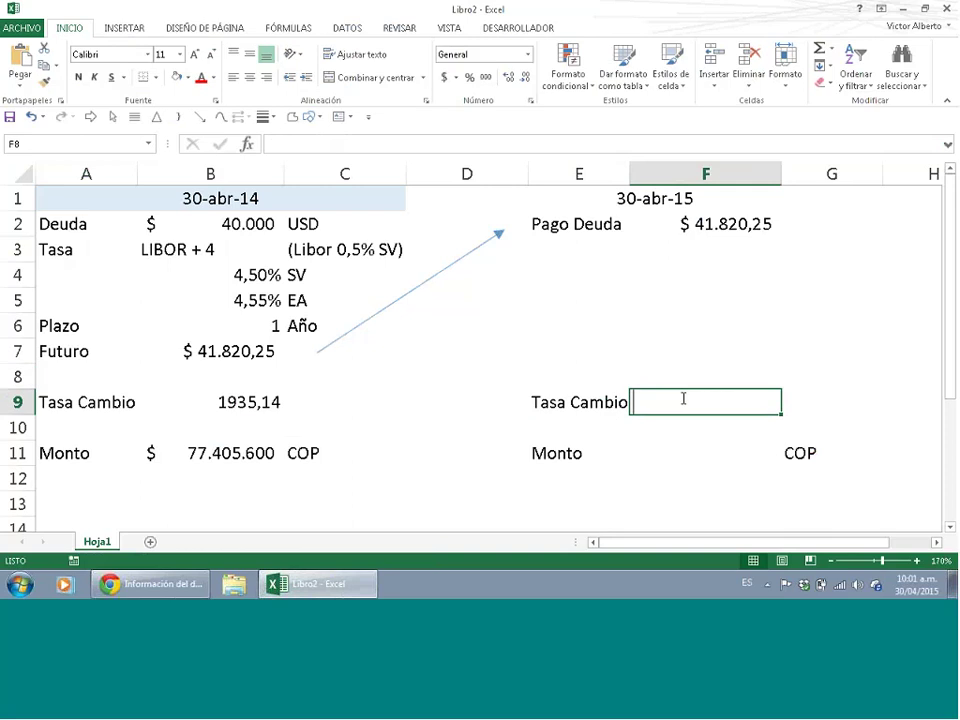
right_click(682, 397)
click(716, 464)
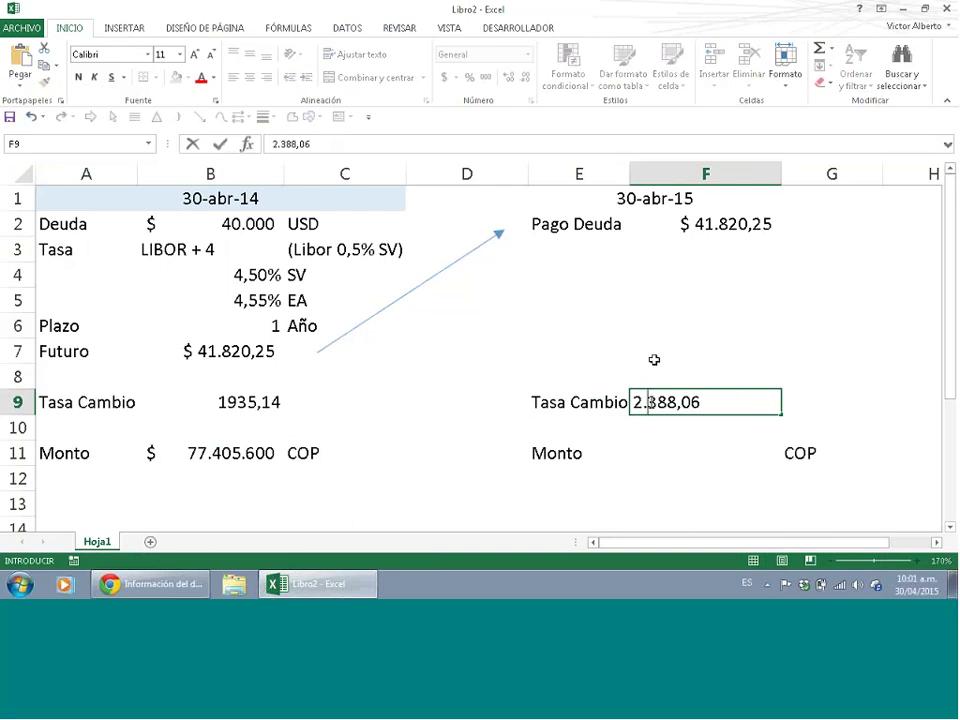
click(641, 402)
key(BackSpace)
key(Return)
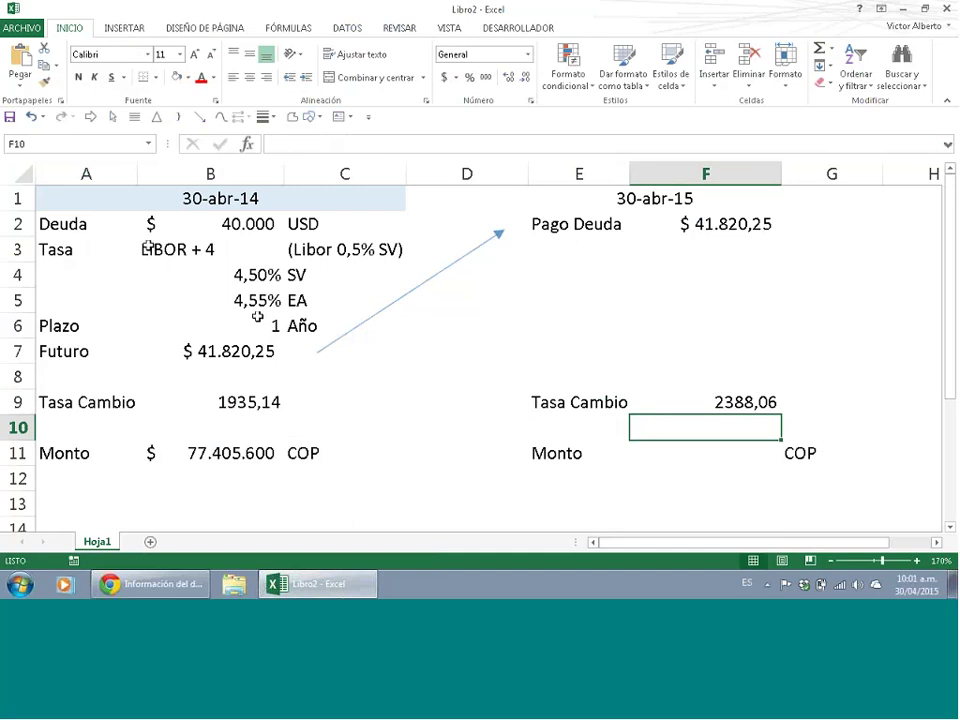
drag(150, 246, 306, 248)
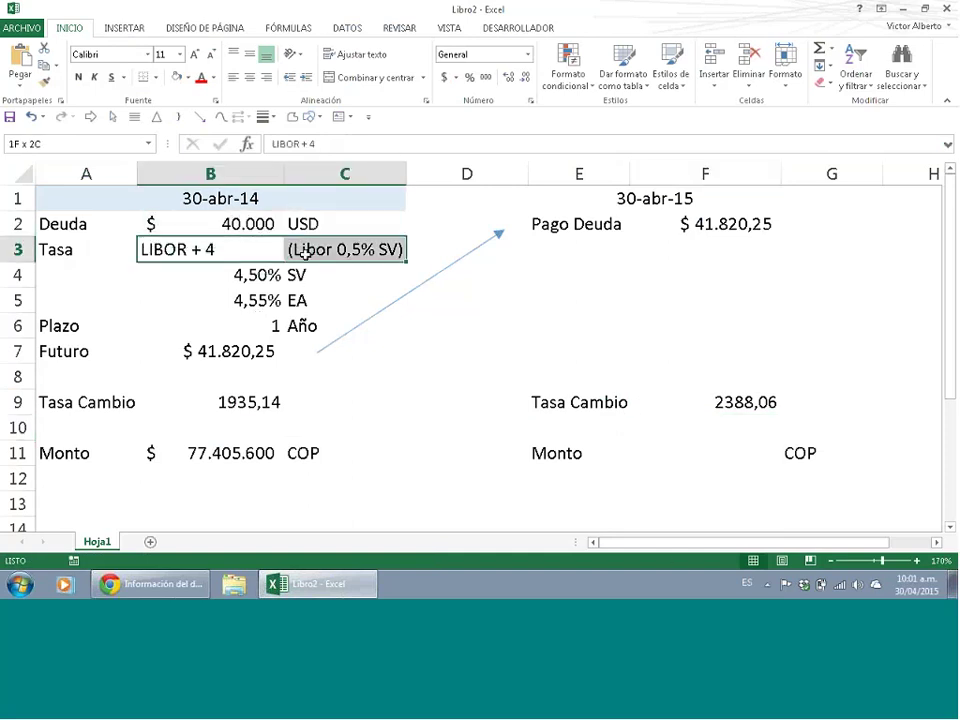
click(187, 77)
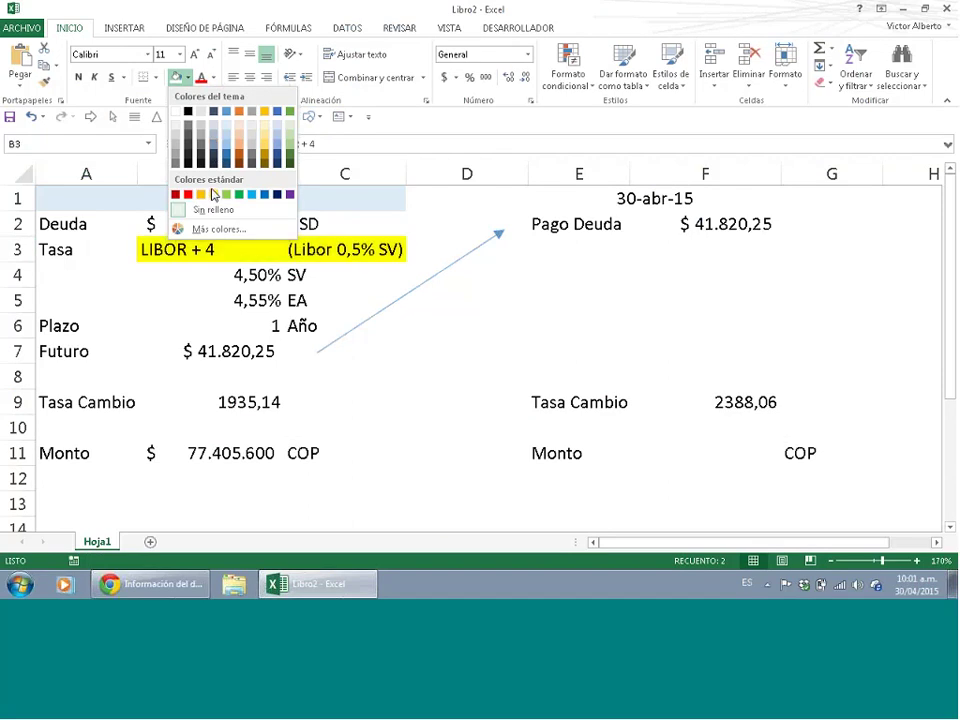
key(Escape)
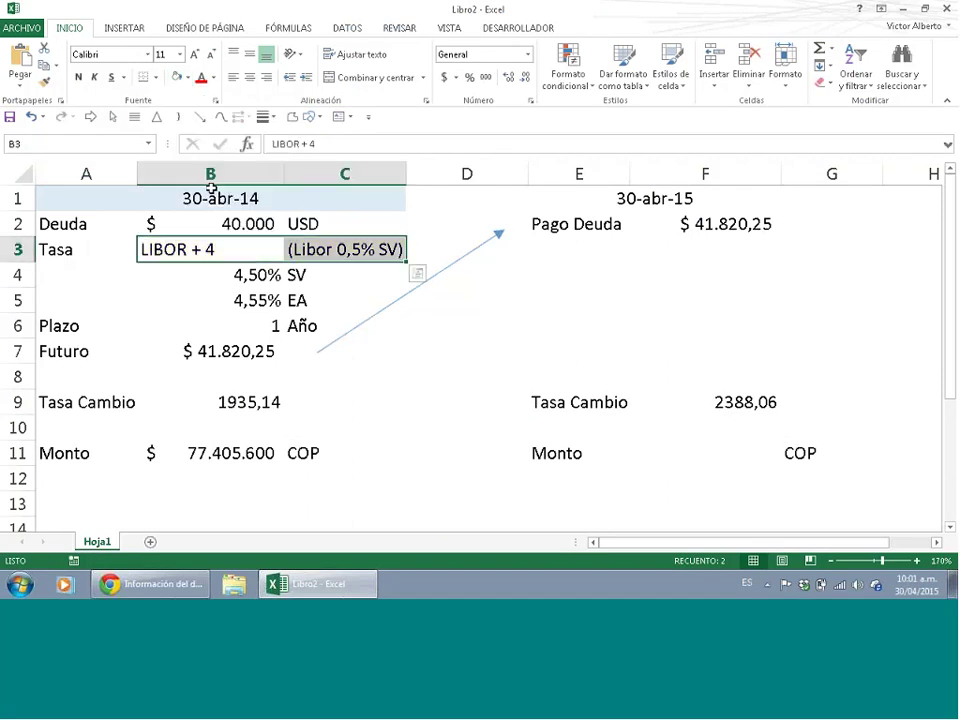
- Draw a horizontal arrow from the exchange rate in B9 to the Tasa Cambio label in E9
click(199, 117)
drag(302, 399, 521, 397)
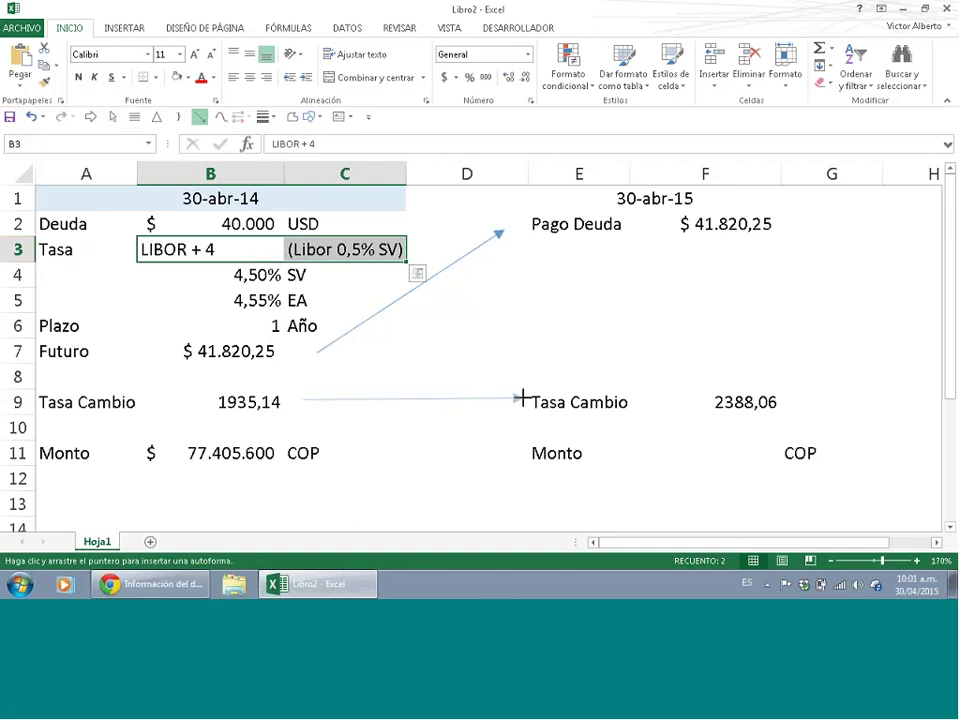
click(521, 397)
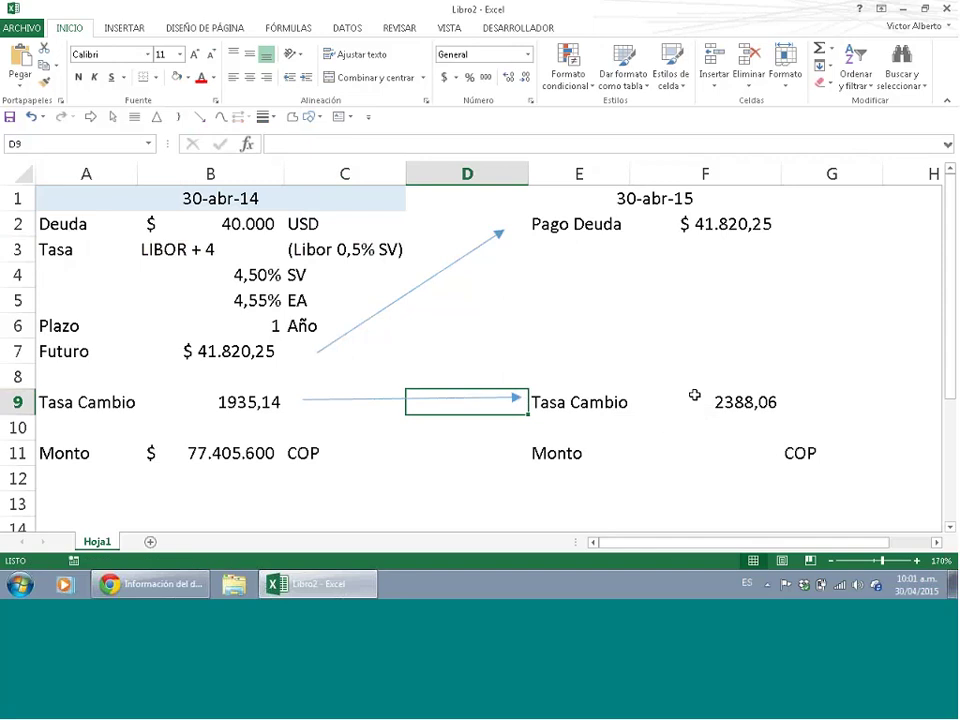
- Format the exchange rates in F9 and B9 with the thousands separator style
click(739, 396)
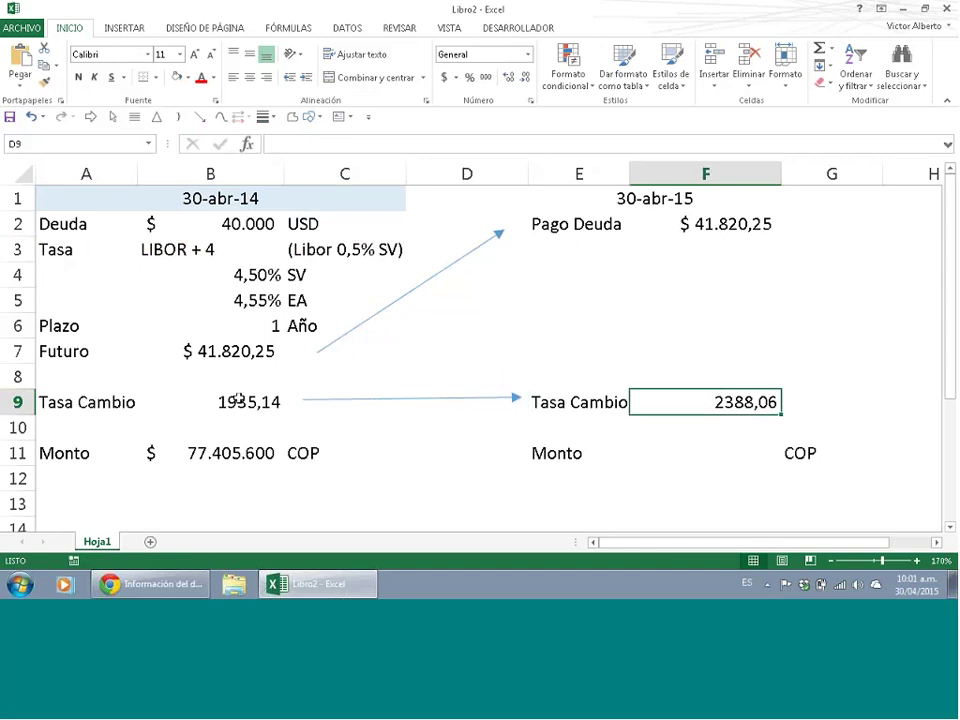
click(268, 401)
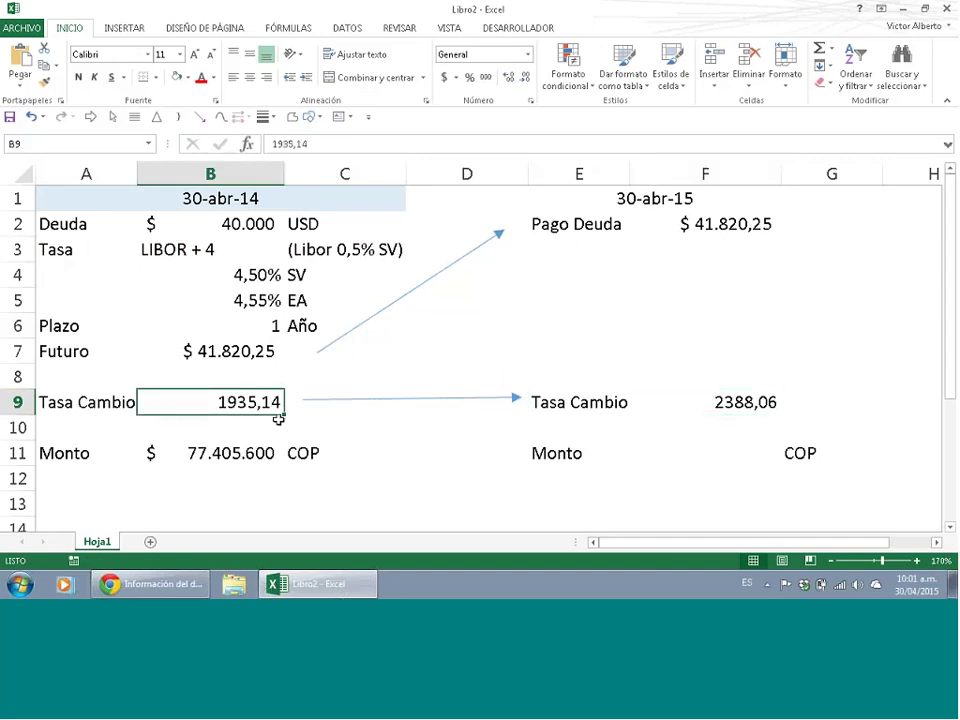
click(766, 401)
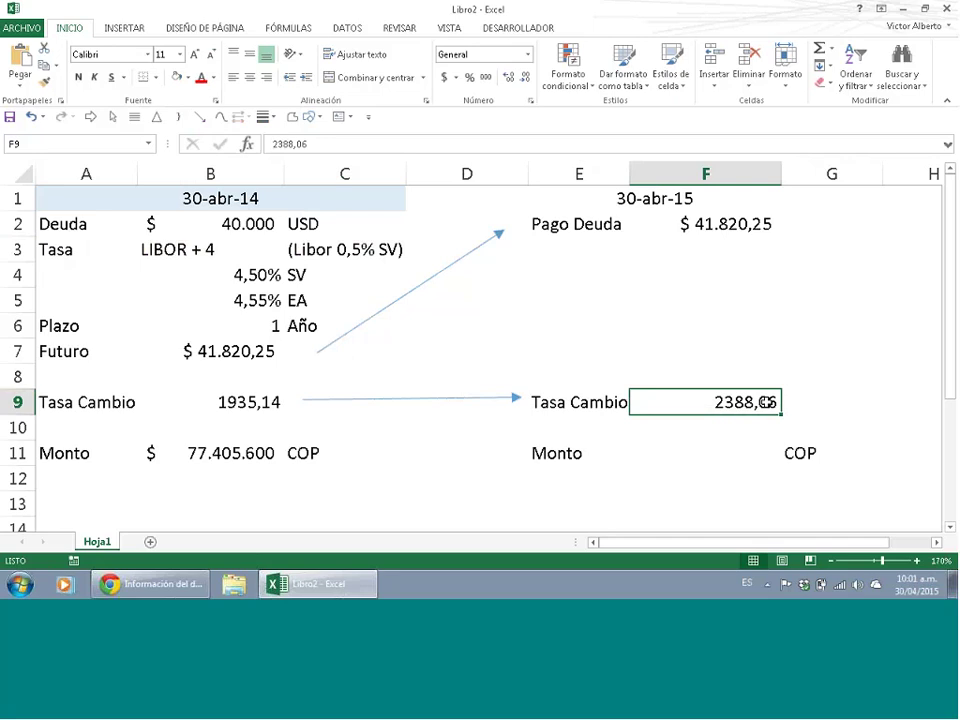
click(486, 77)
click(225, 402)
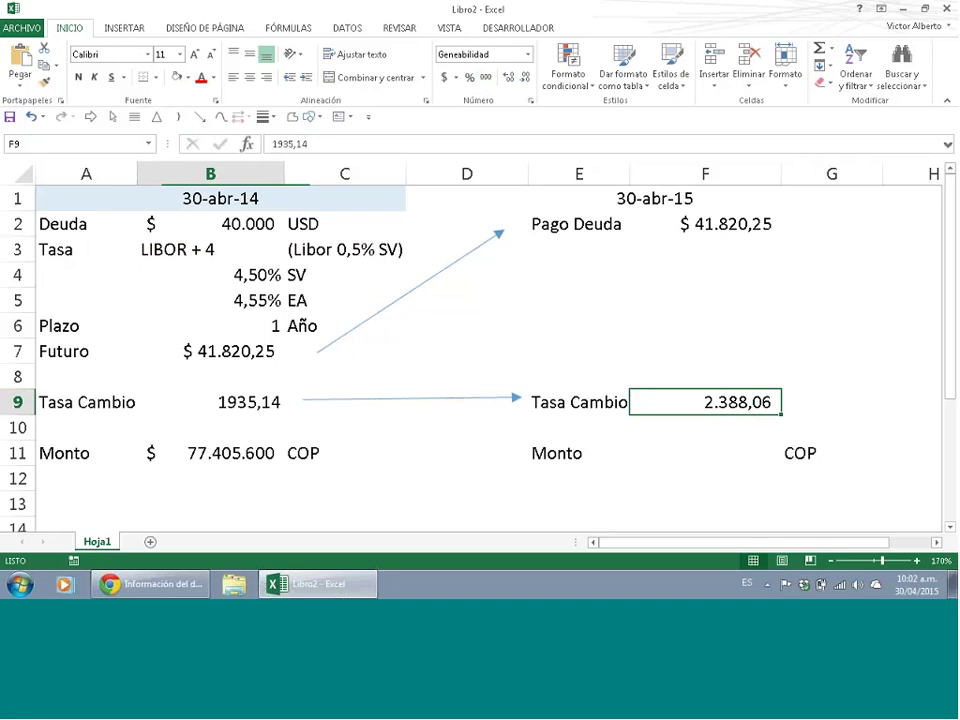
click(489, 80)
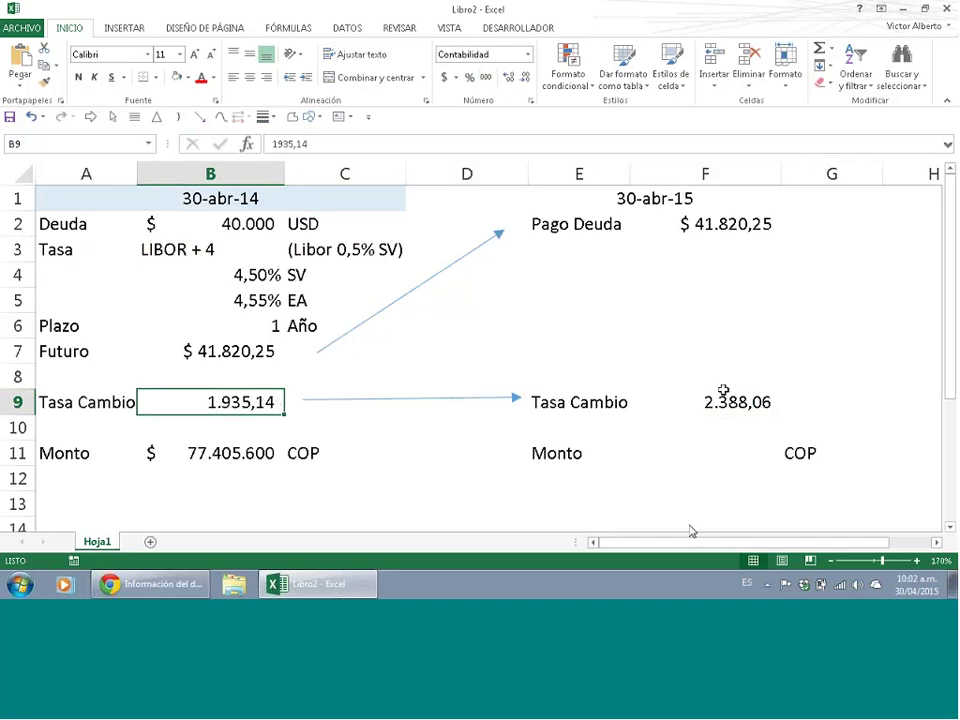
- Calculate the Monto in F11 by multiplying the debt payment by the exchange rate with the formula +F2*F9
click(225, 452)
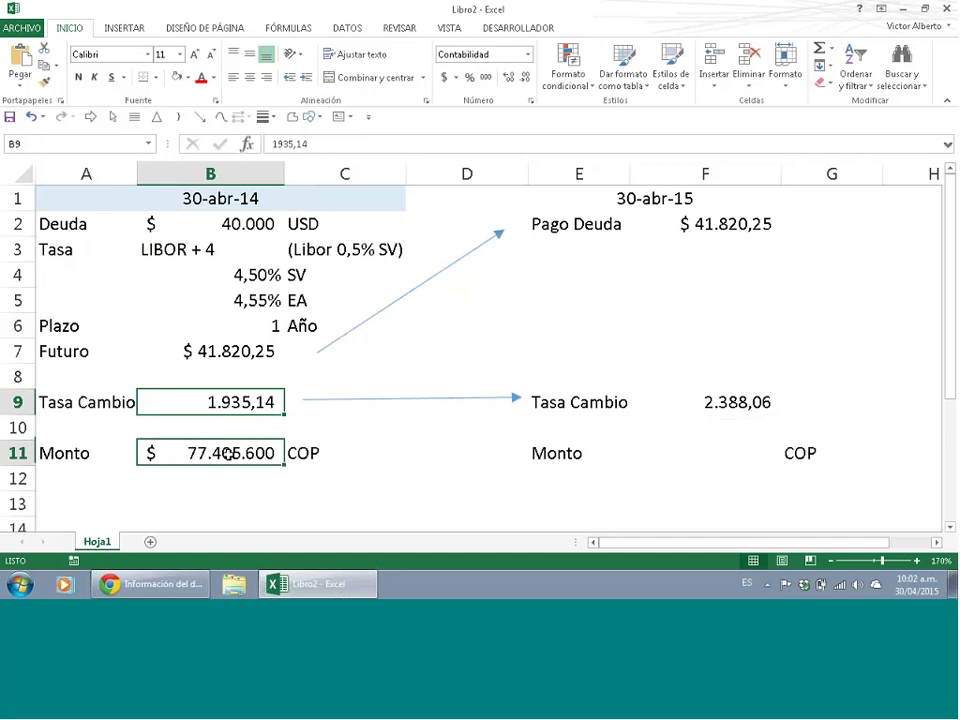
click(701, 224)
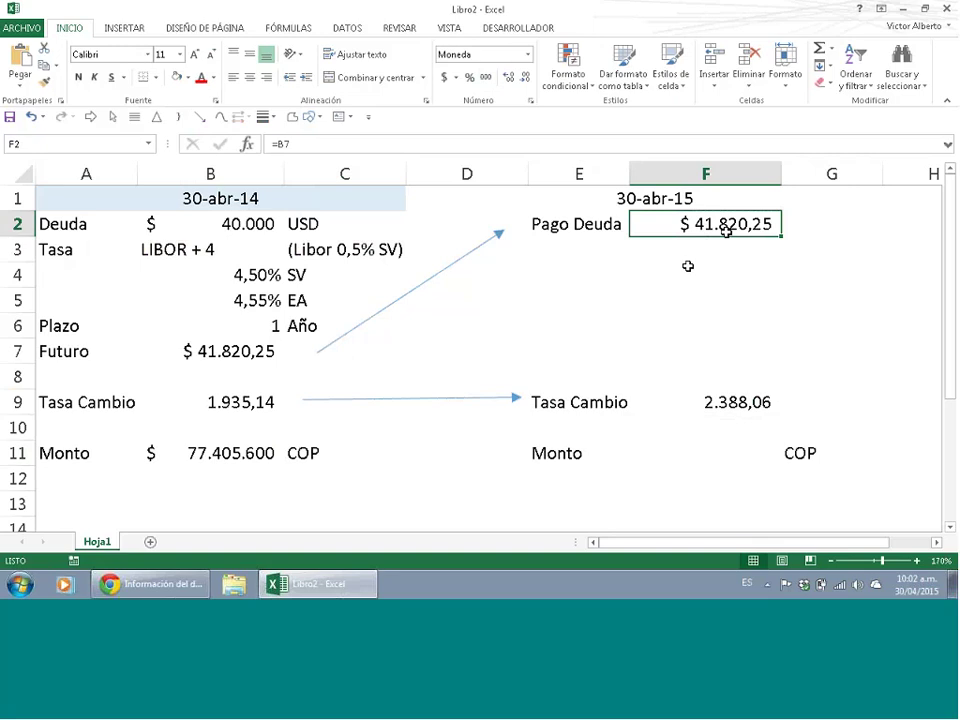
click(729, 452)
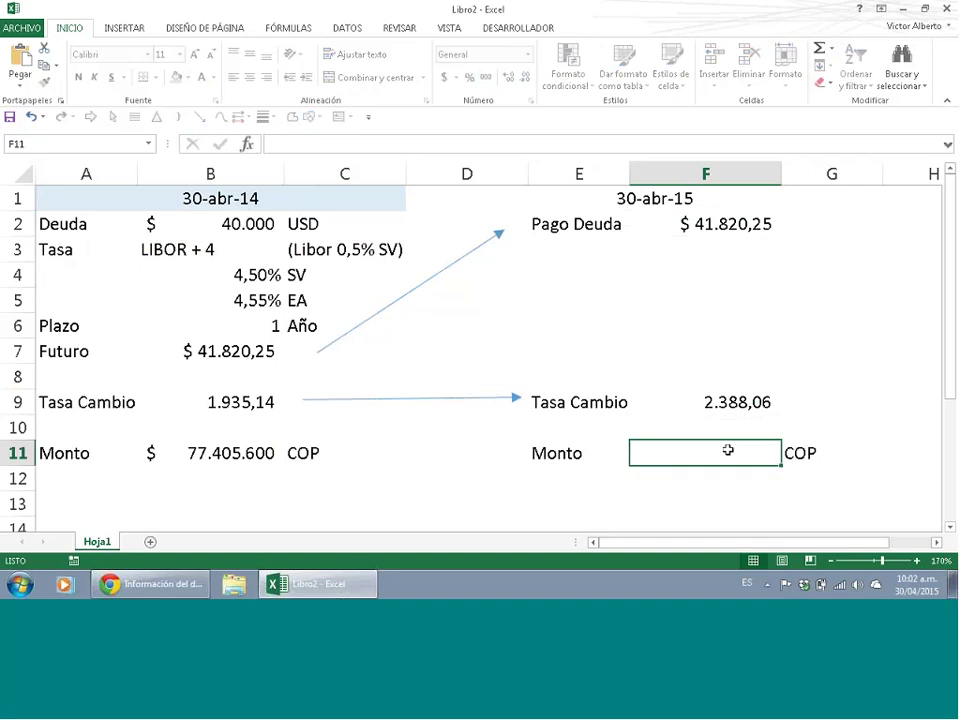
text(+)
click(701, 224)
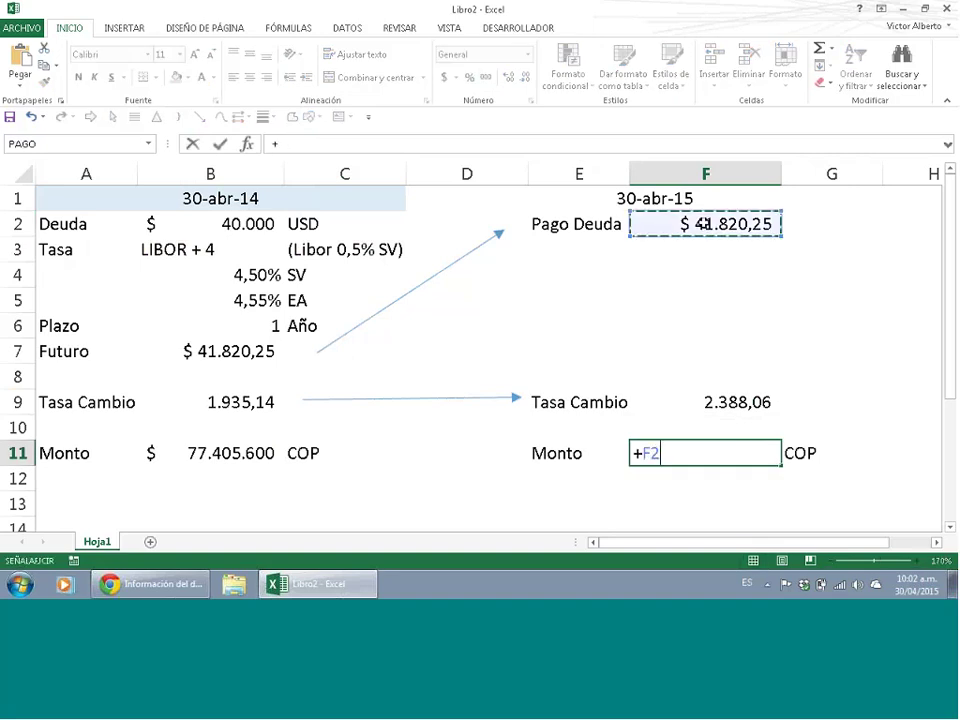
text(*)
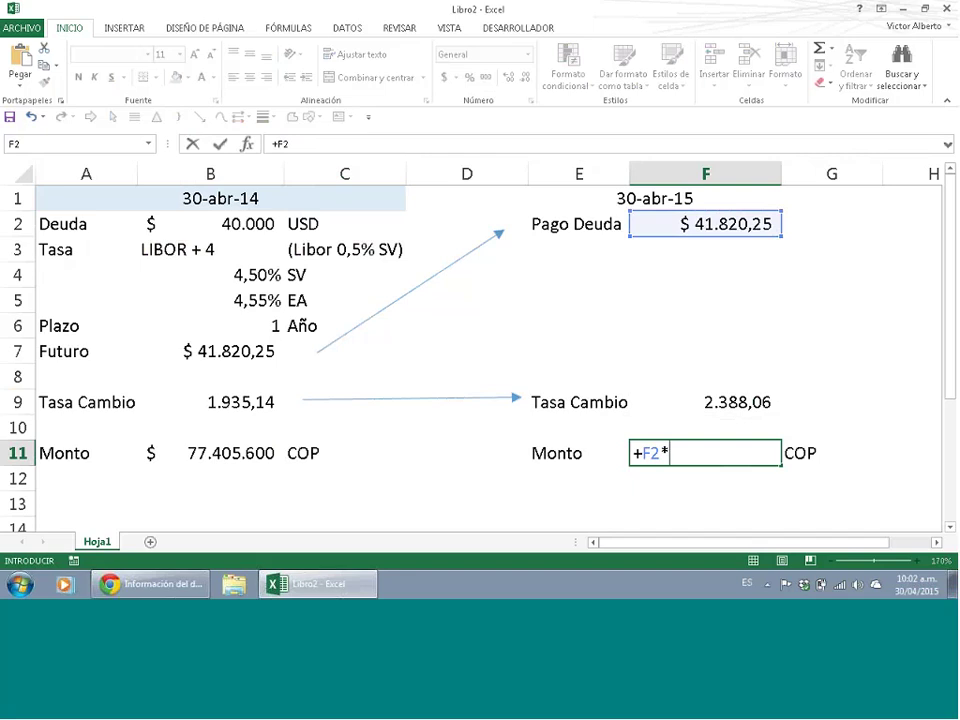
click(702, 402)
key(Return)
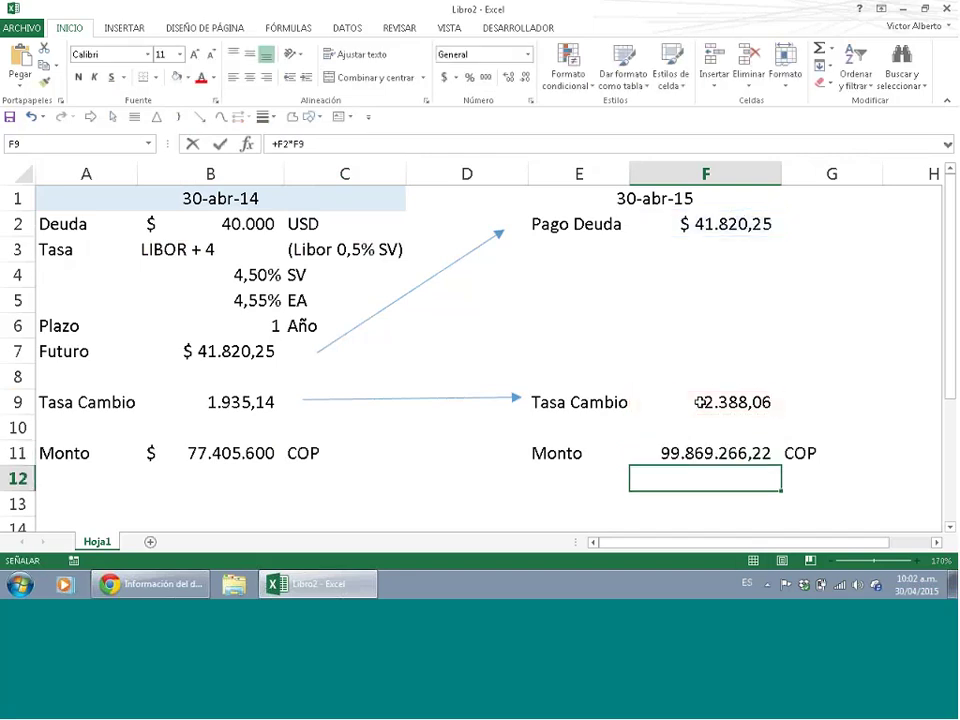
click(679, 453)
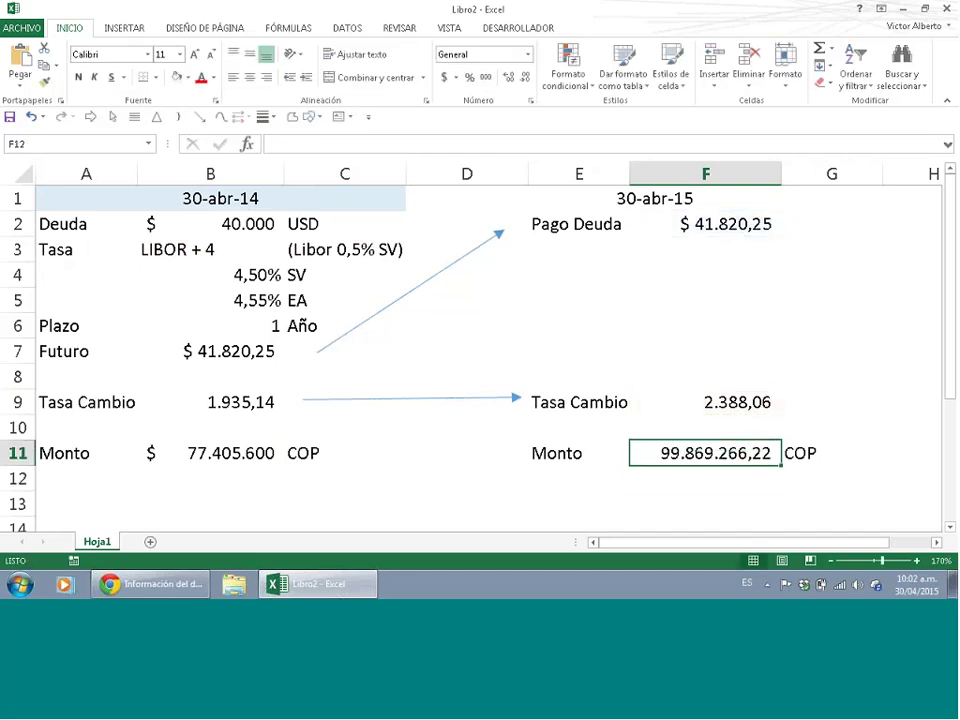
click(680, 453)
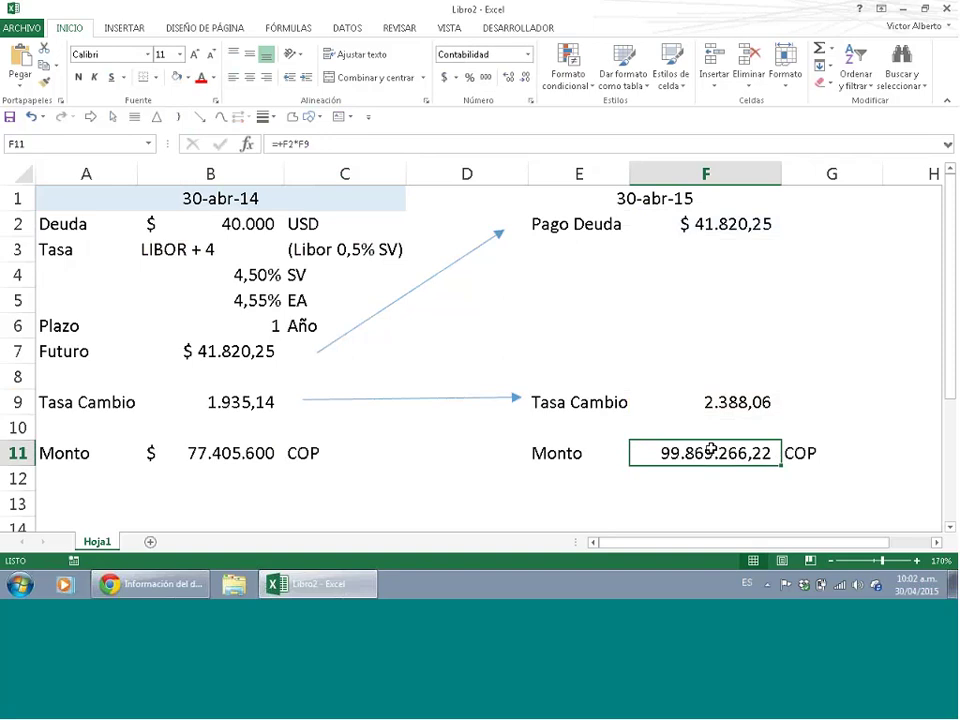
drag(711, 449, 812, 448)
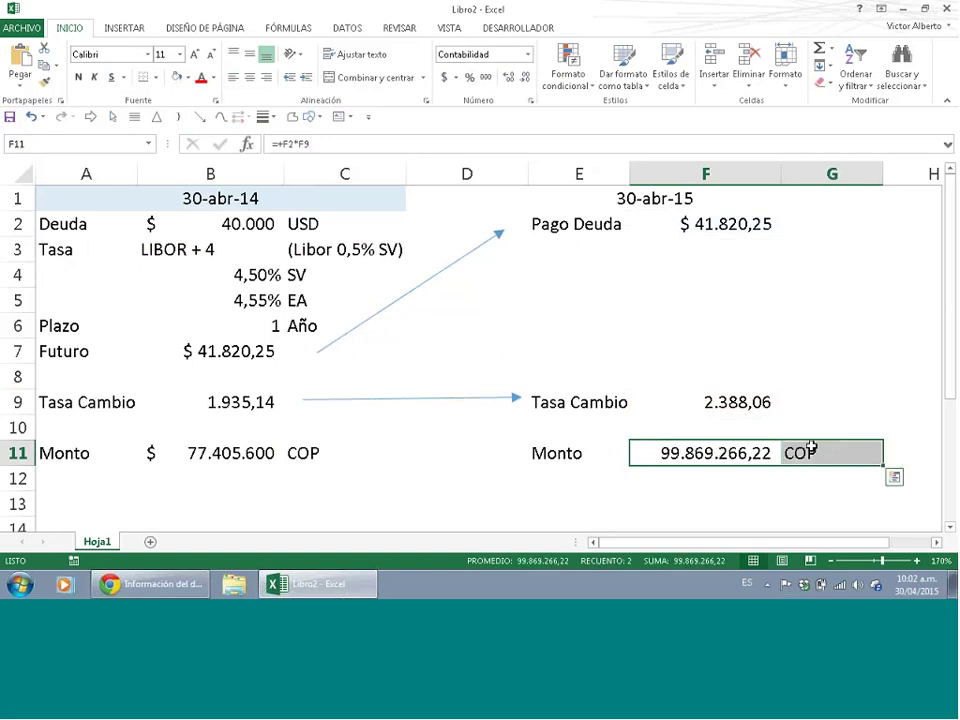
click(715, 400)
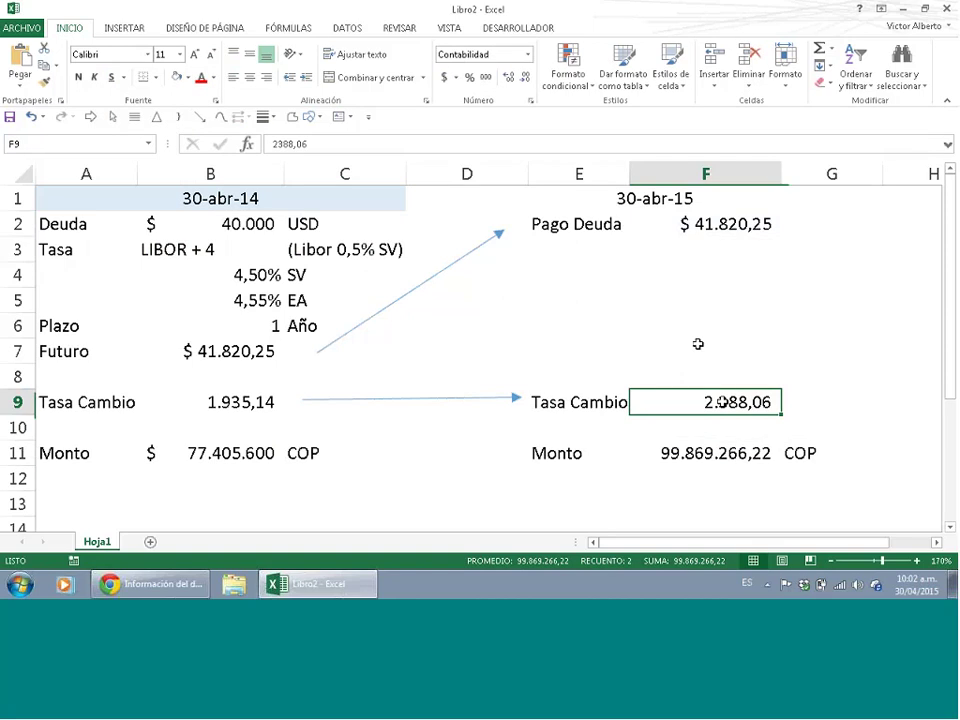
drag(557, 225, 681, 221)
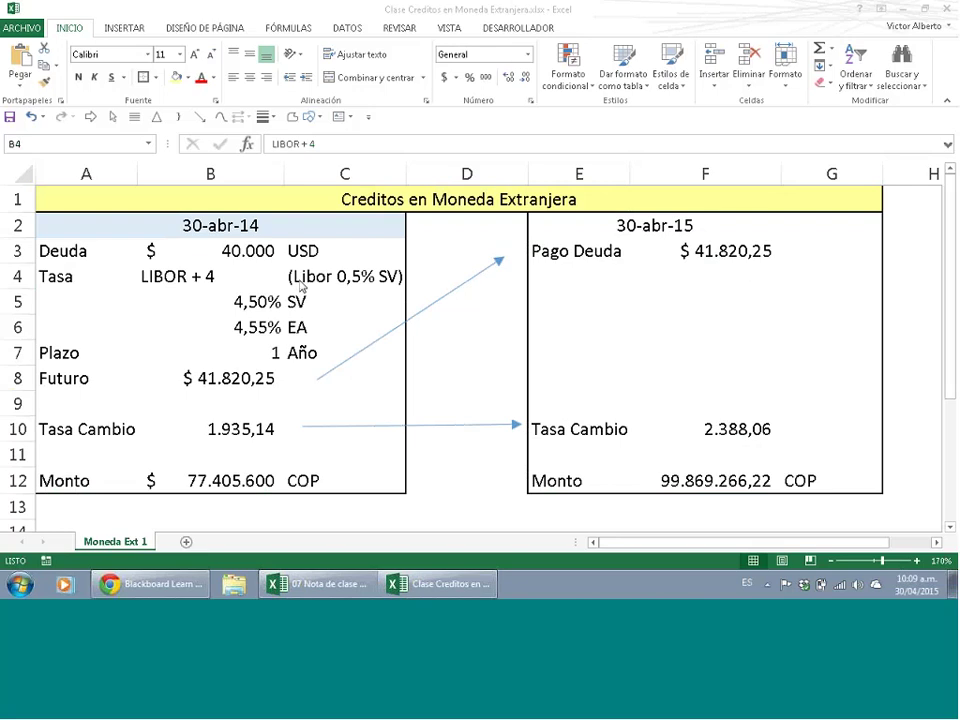
- Center the LIBOR + 4 text horizontally in cell B4
double_click(268, 276)
click(249, 370)
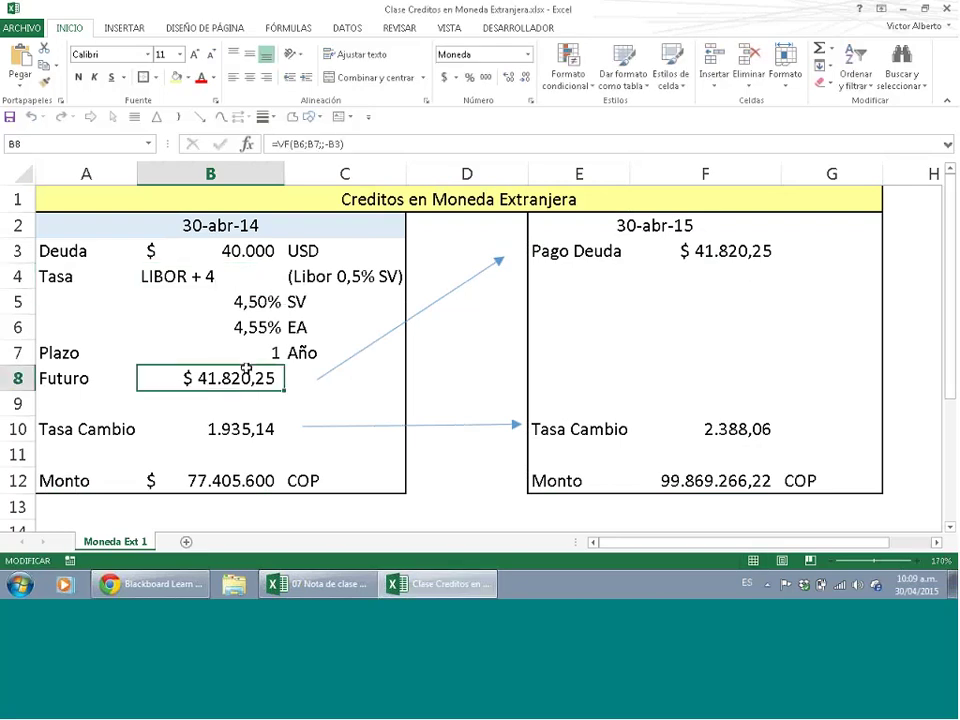
click(259, 273)
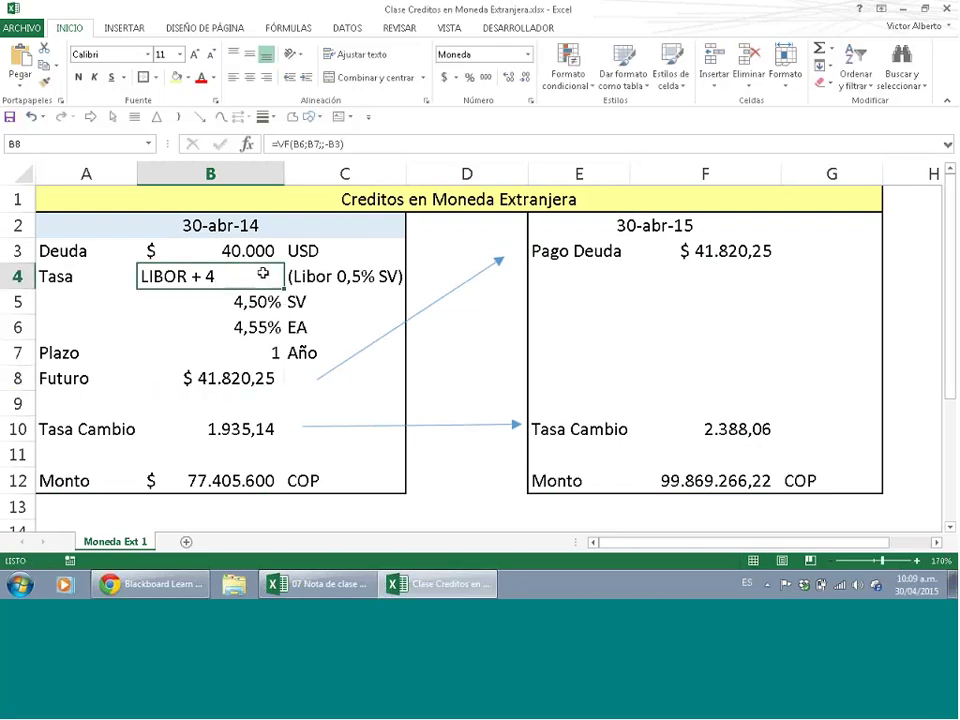
click(249, 77)
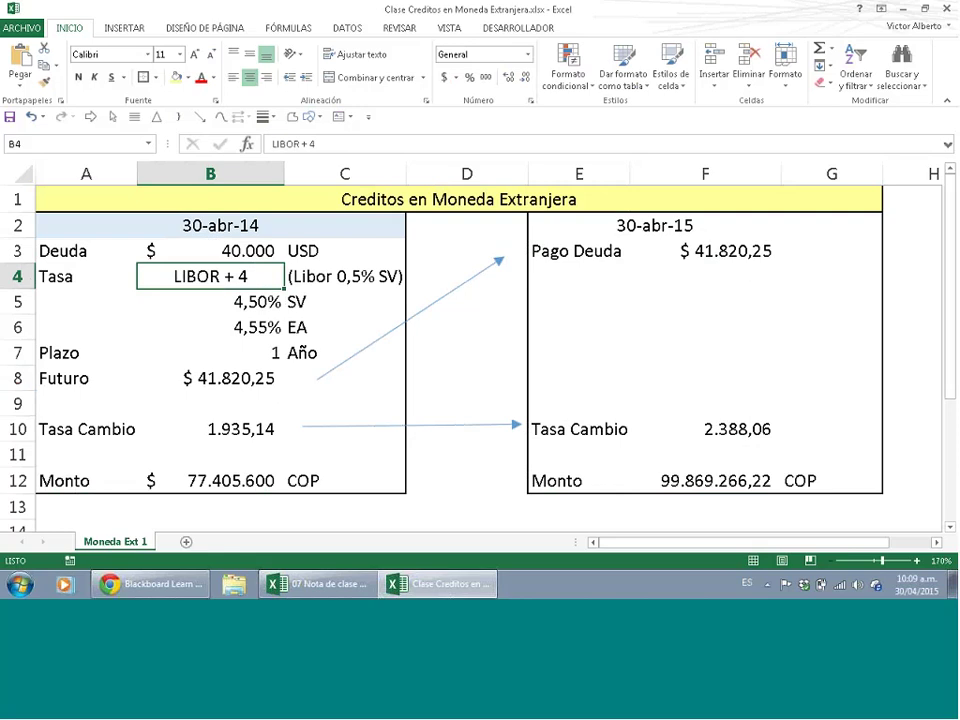
drag(240, 327, 321, 330)
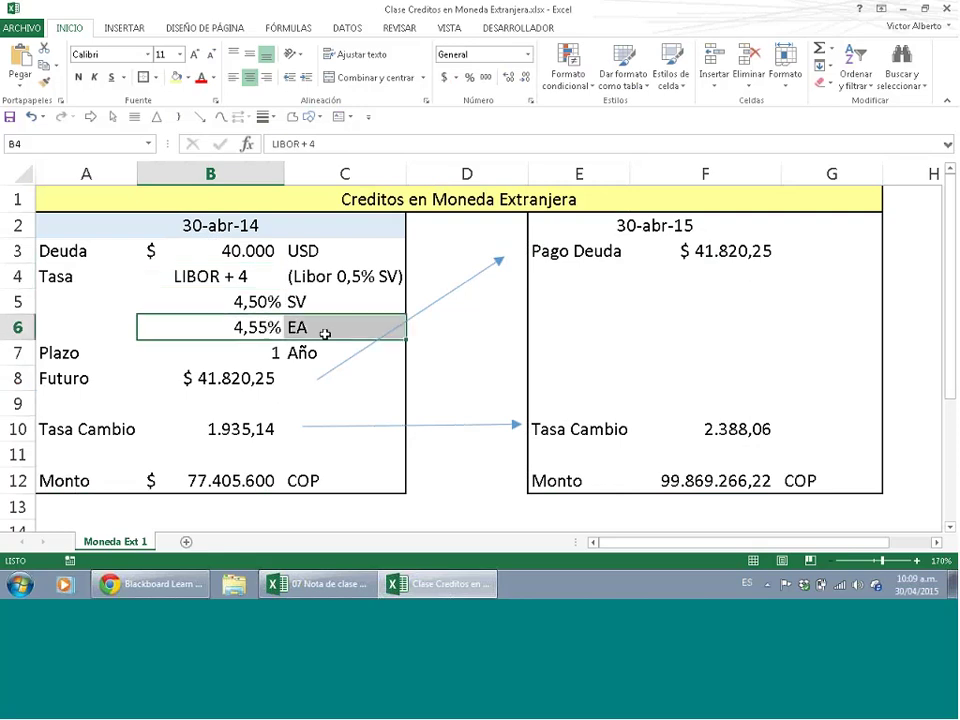
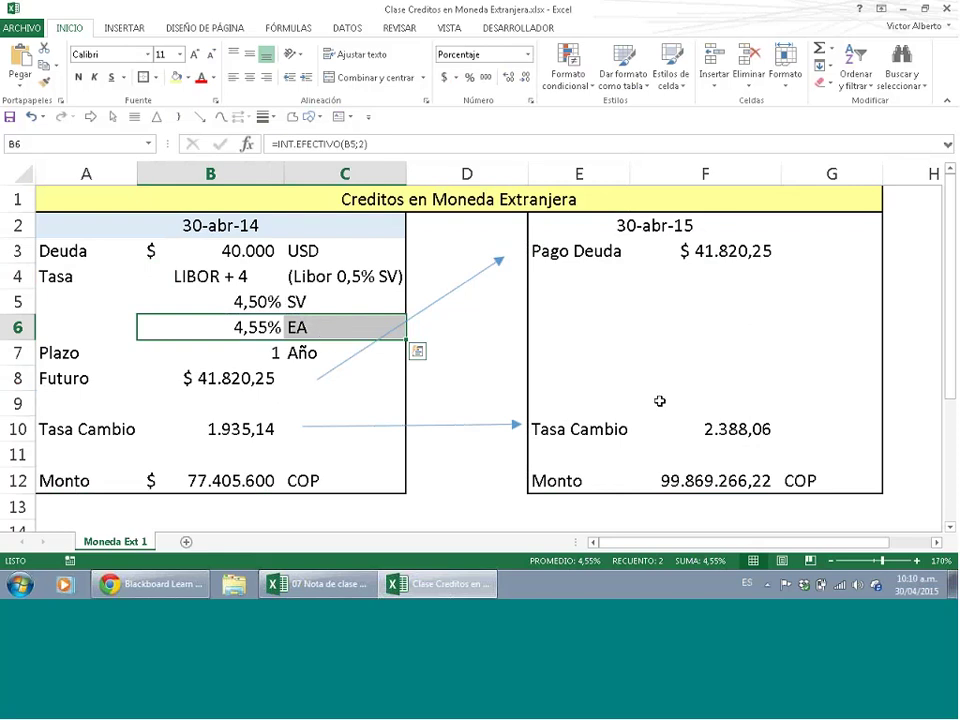
- Add a comparison rate in row 14, entering Colombia in A14, 23% in B14 and EA in C14
click(860, 583)
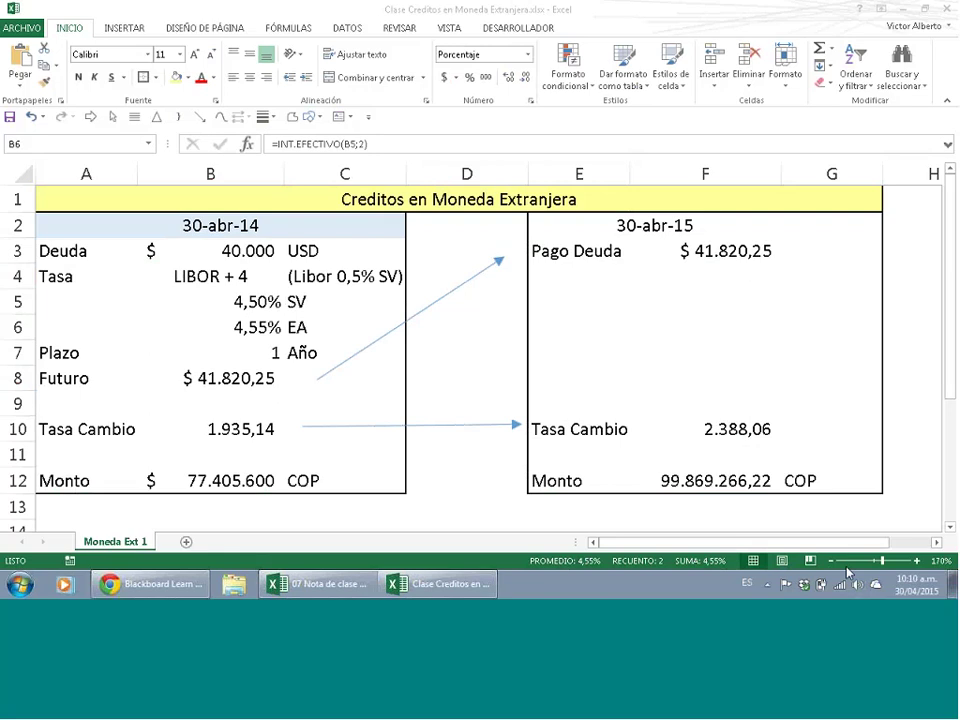
click(830, 561)
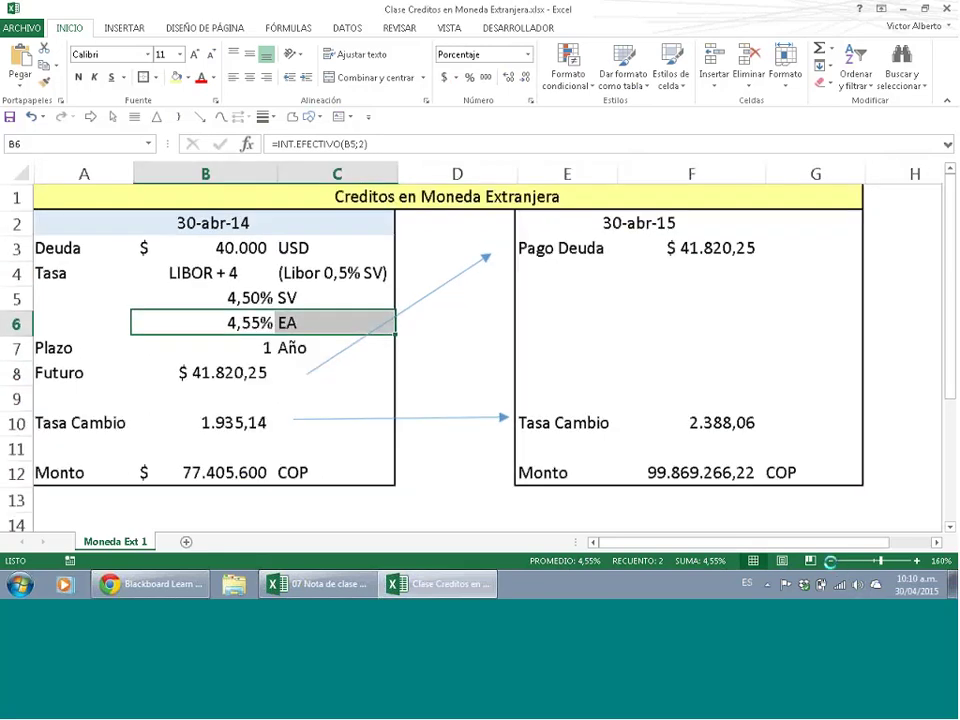
click(830, 561)
click(60, 503)
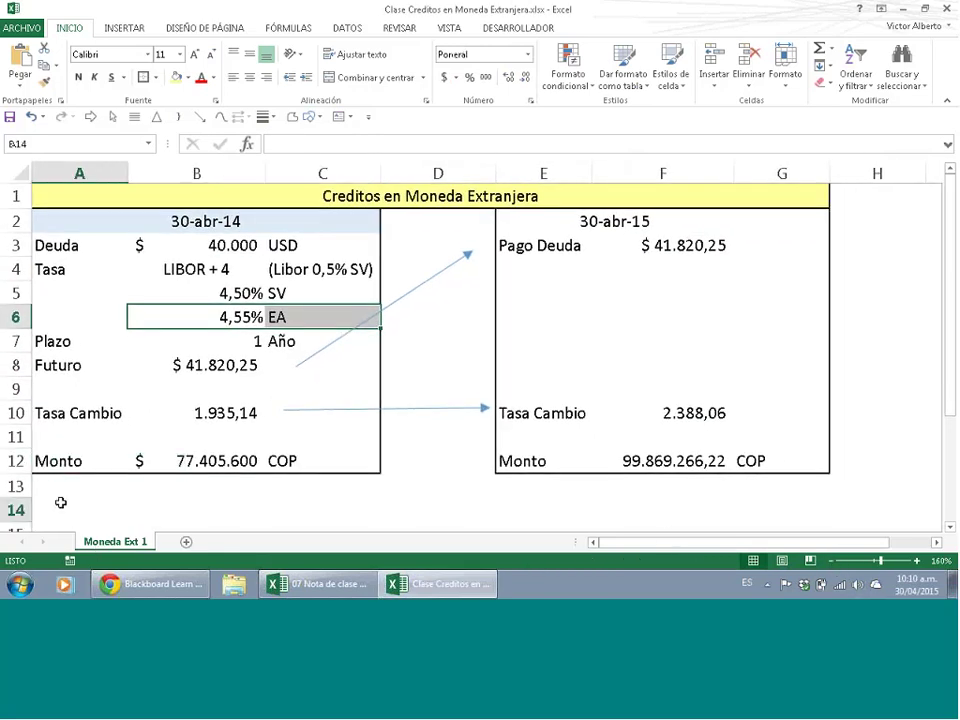
text(Ci)
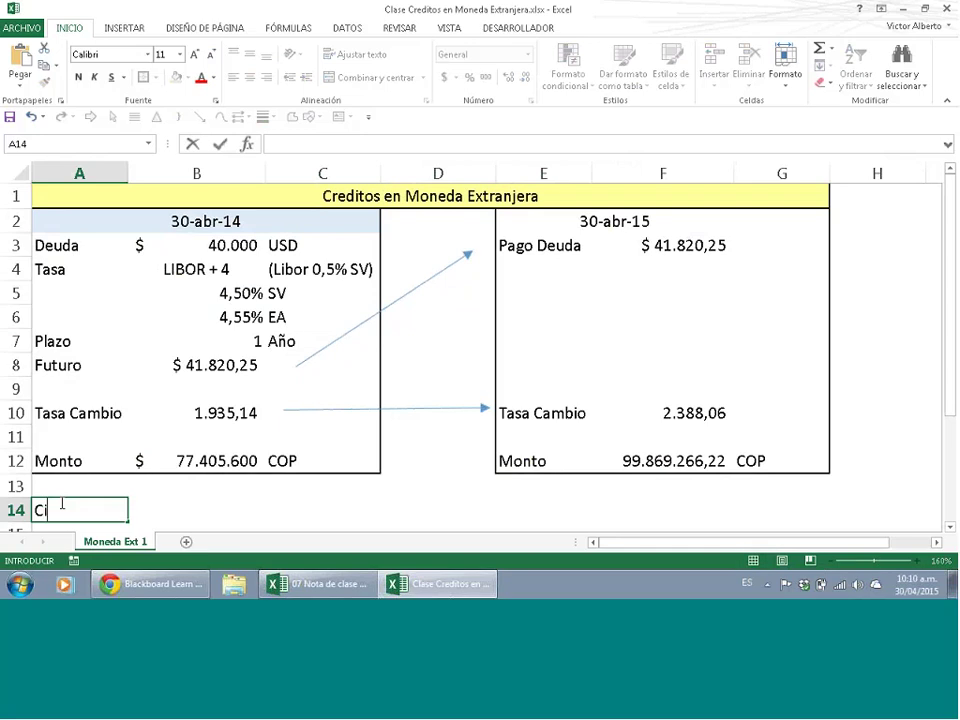
text(olombia)
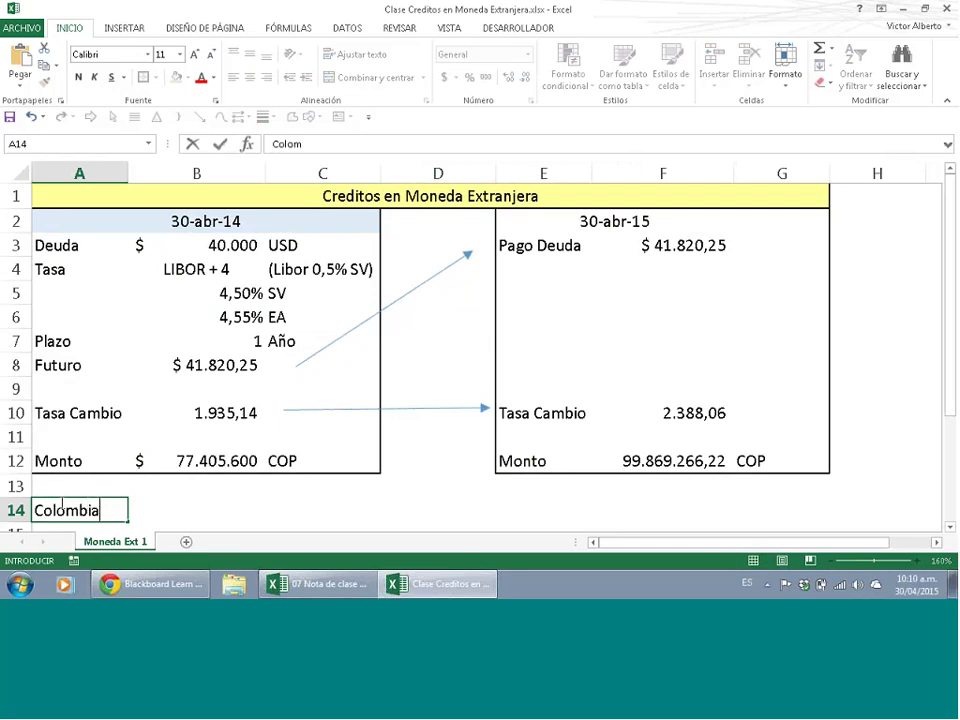
key(Tab)
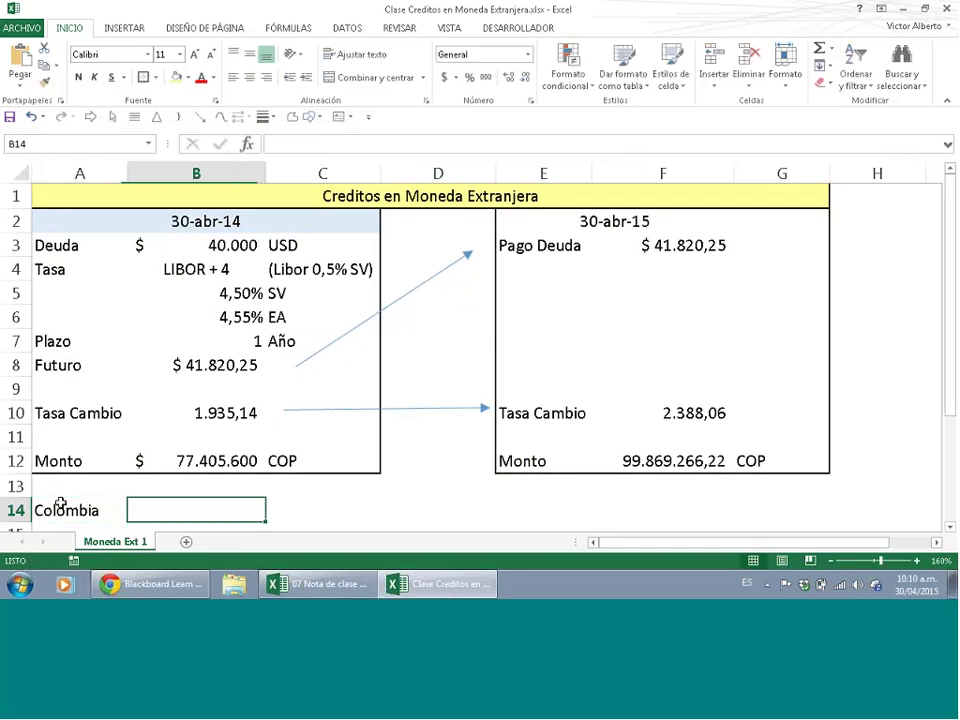
text("3)
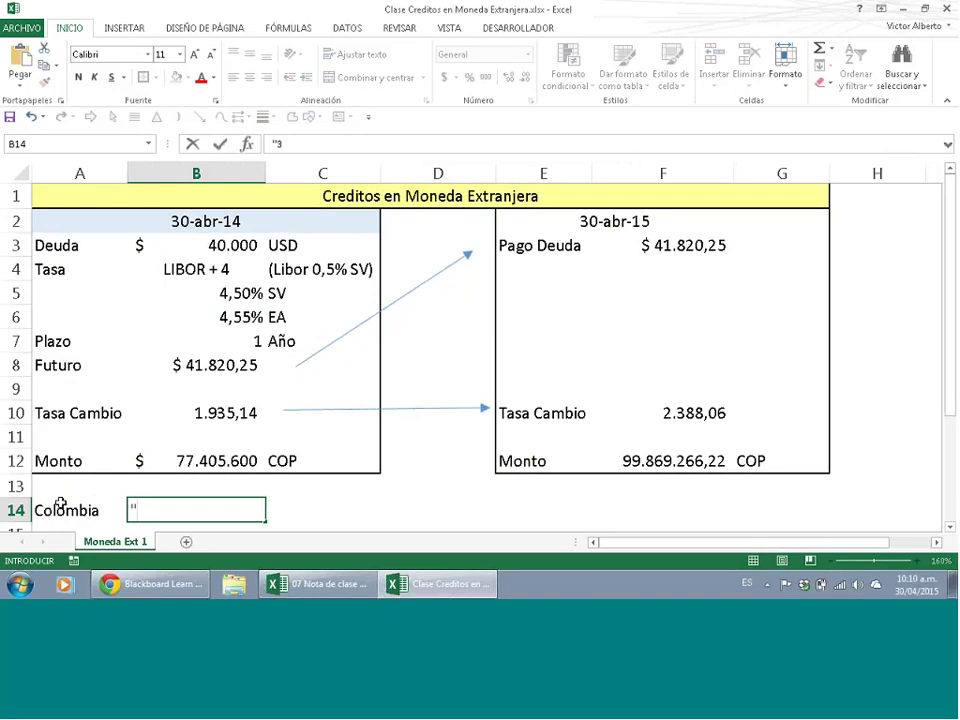
text($)
key(BackSpace)
key(BackSpace)
key(BackSpace)
text(23%)
key(Tab)
text(EA)
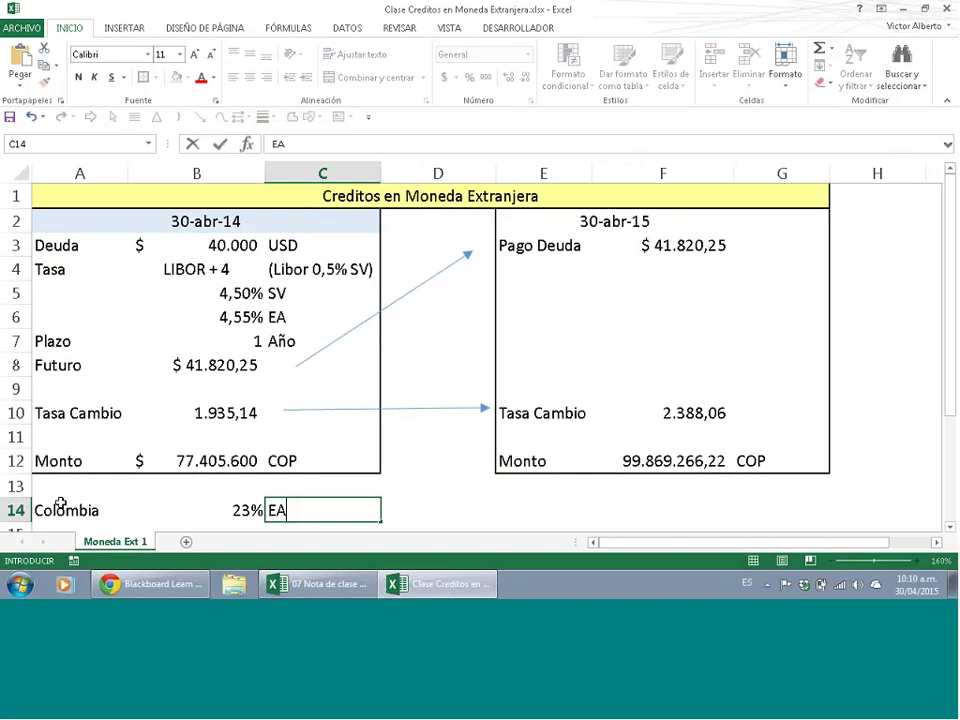
- Center the Colombia rate entries in A14:C14 and color their text red
click(156, 503)
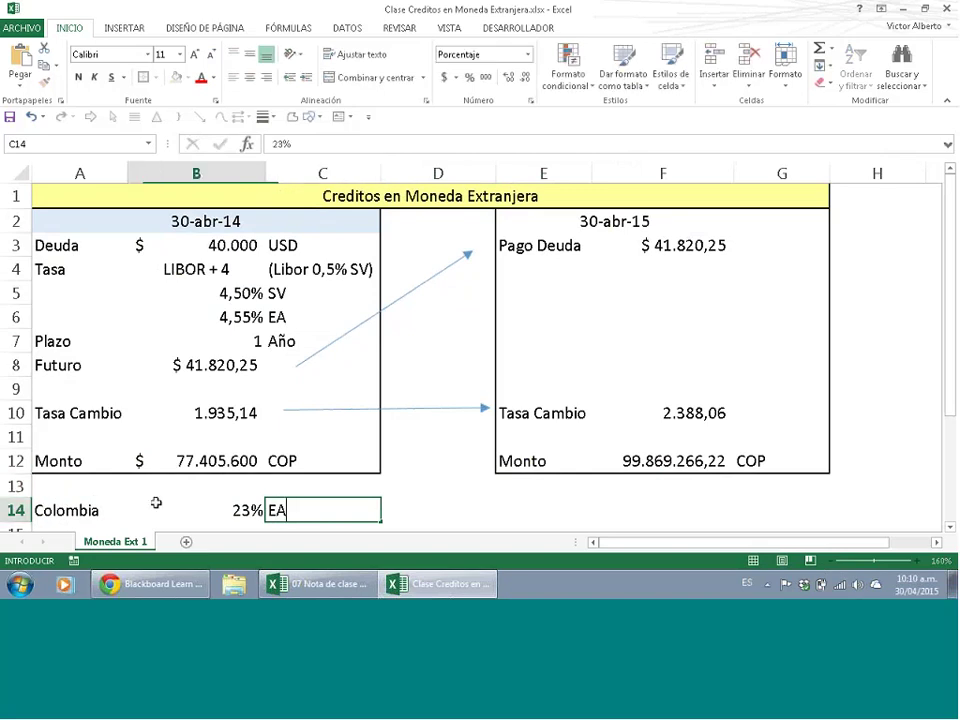
drag(146, 510, 279, 513)
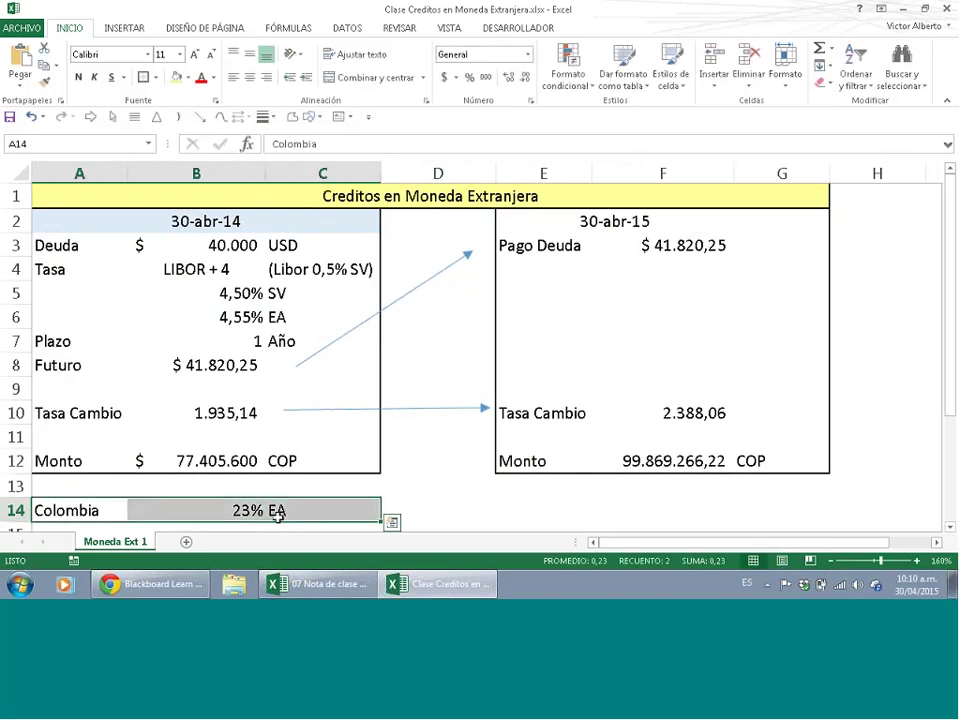
click(249, 77)
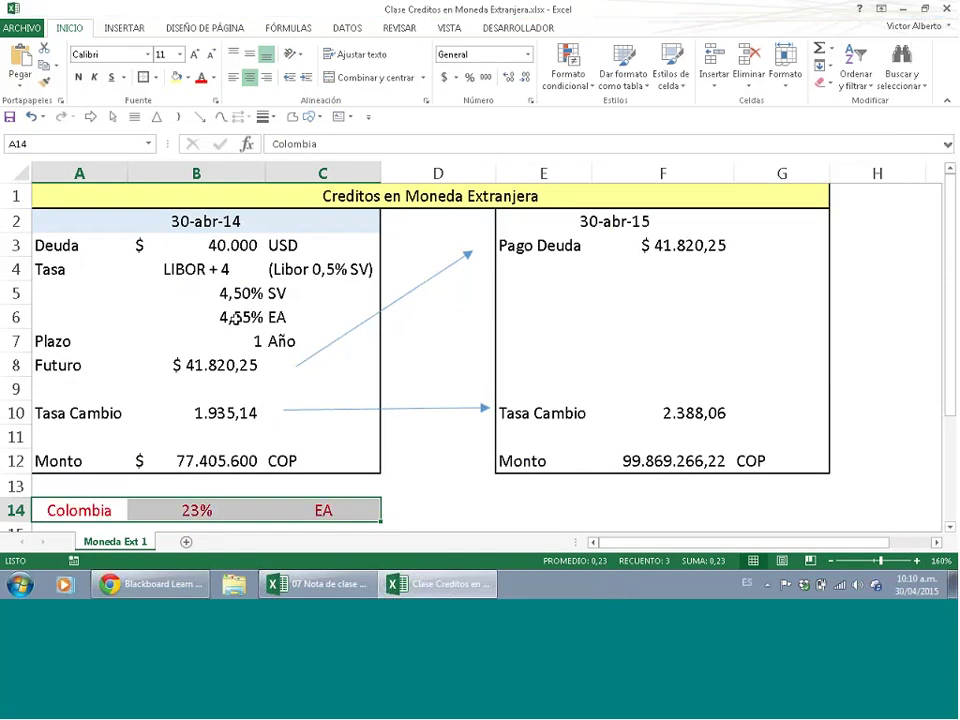
drag(240, 308, 301, 313)
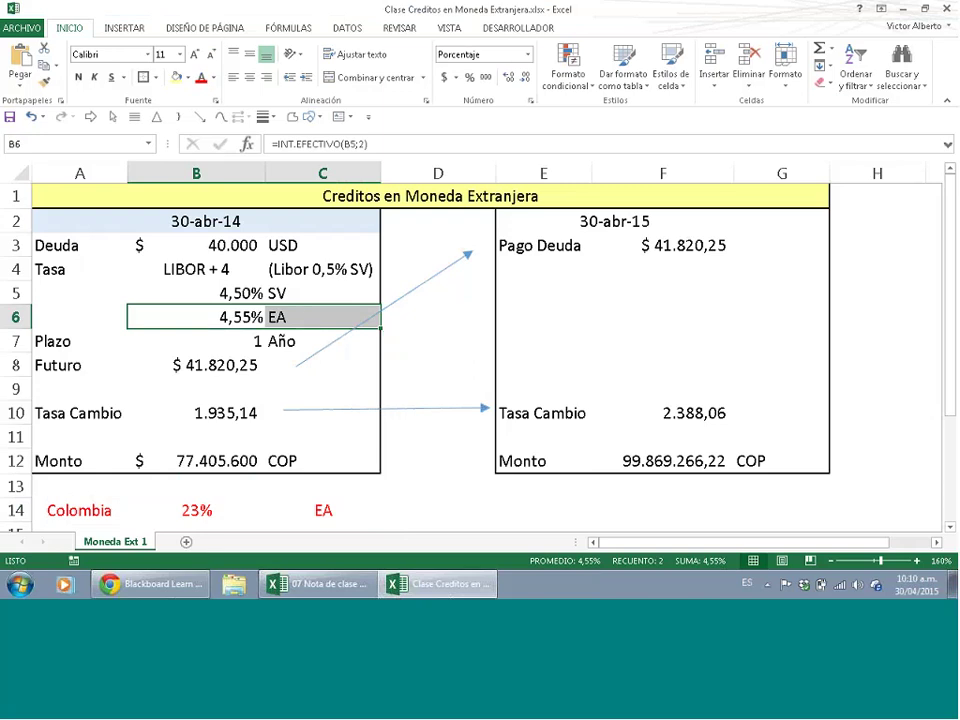
click(96, 418)
drag(96, 415, 253, 408)
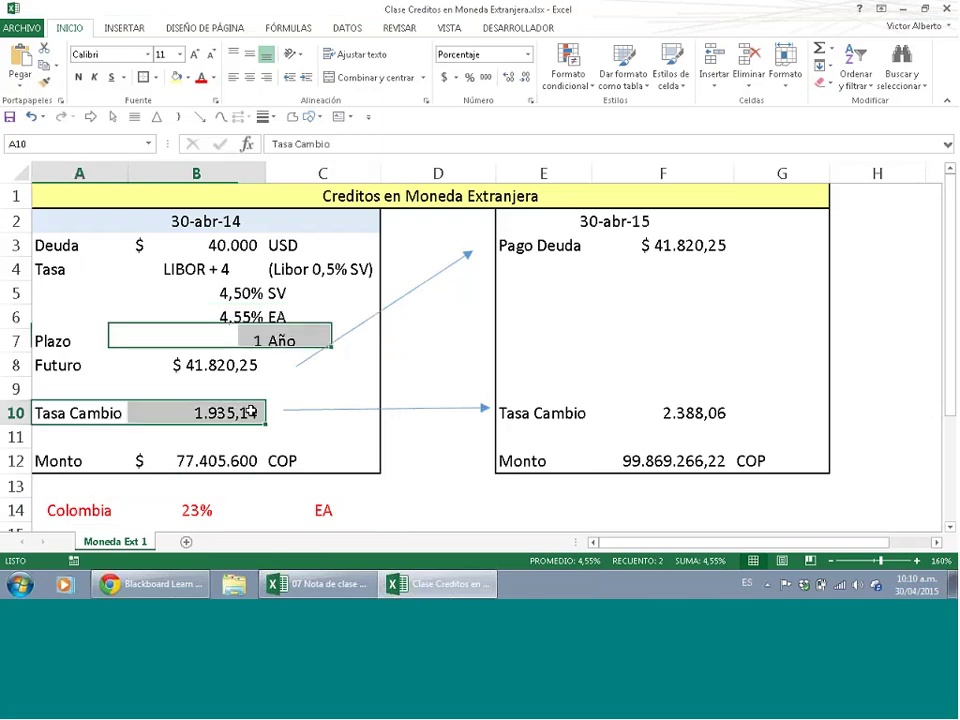
drag(511, 410, 690, 408)
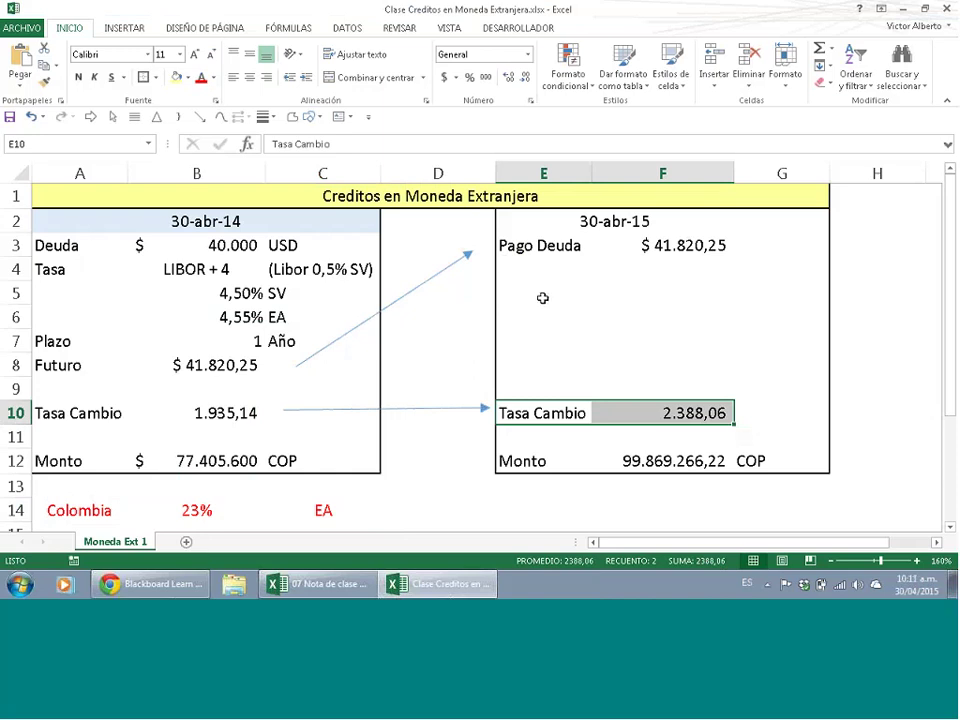
- Insert a text box between Pago Deuda and Tasa Cambio in the 30-abr-15 block reading "¿Cuál es la tasa final de este crédito?"
click(540, 296)
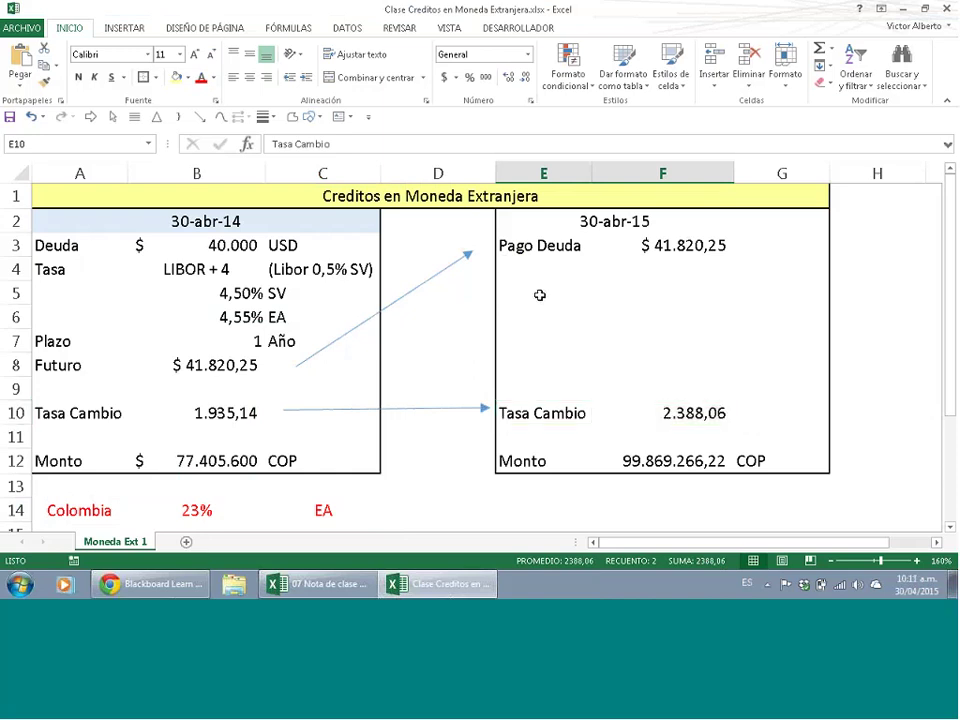
click(342, 117)
mouse_move(501, 290)
mouse_down()
mouse_move(767, 386)
mouse_move(811, 370)
mouse_up()
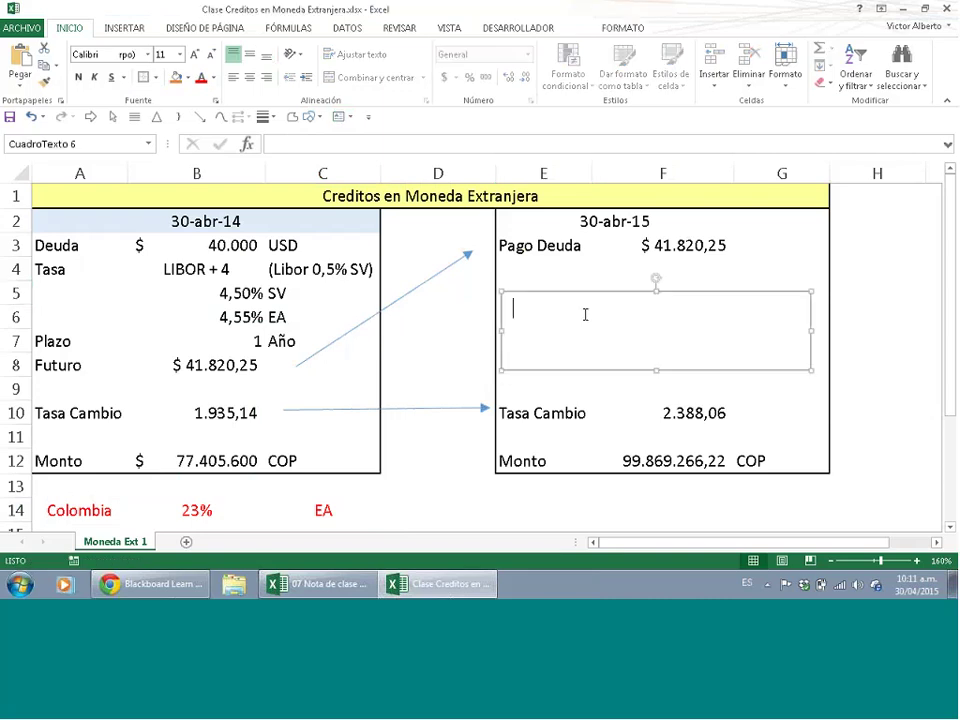
text(Cu)
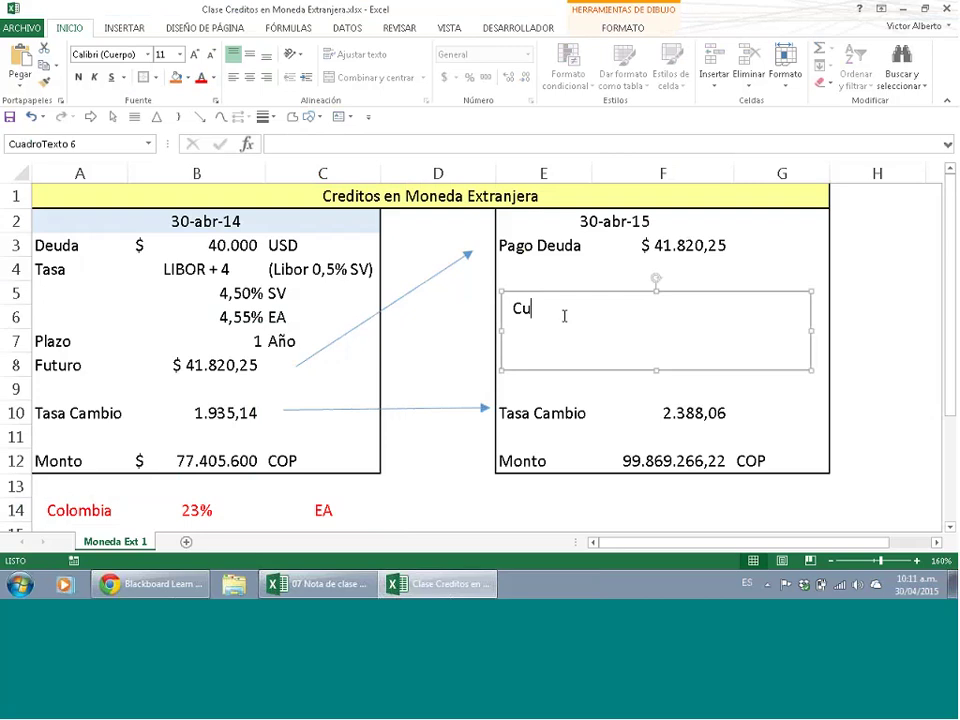
text(ál es la tasa )
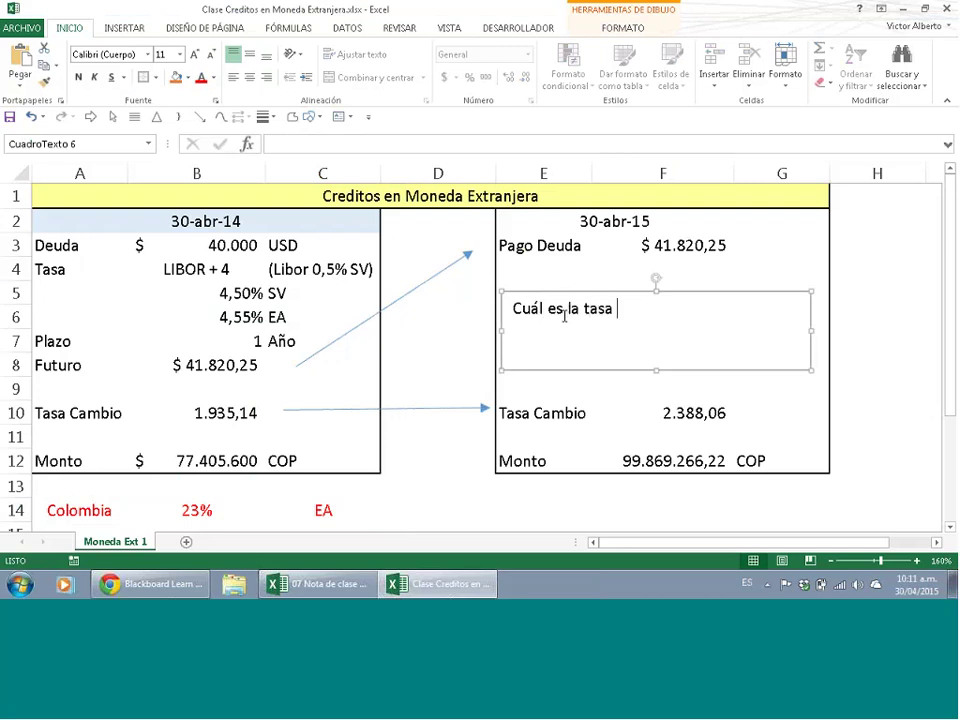
text(final de est)
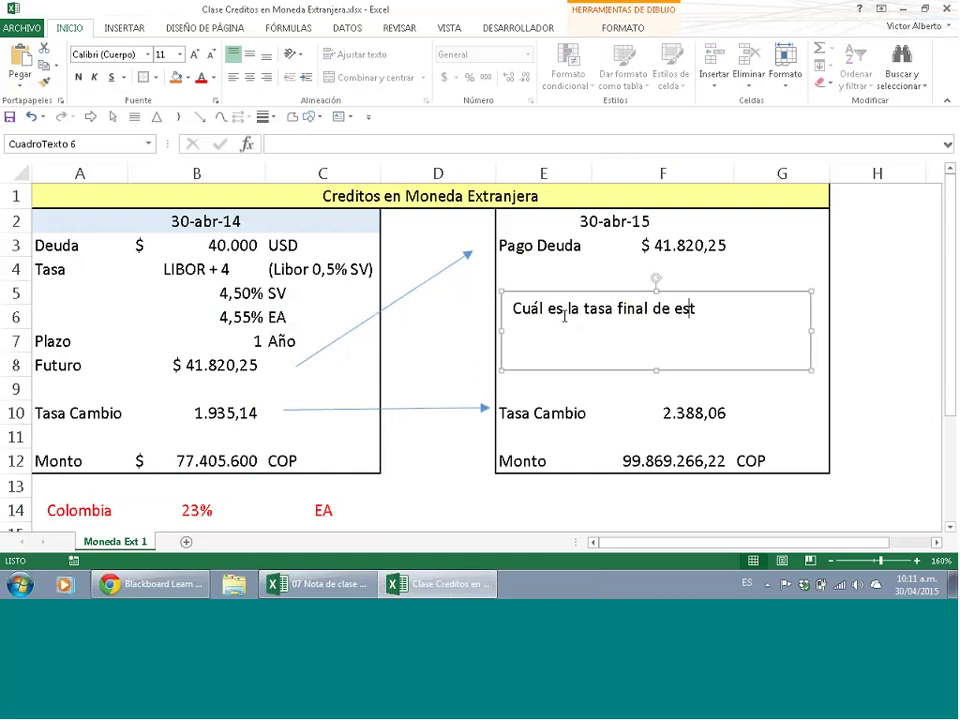
text(e crédito)
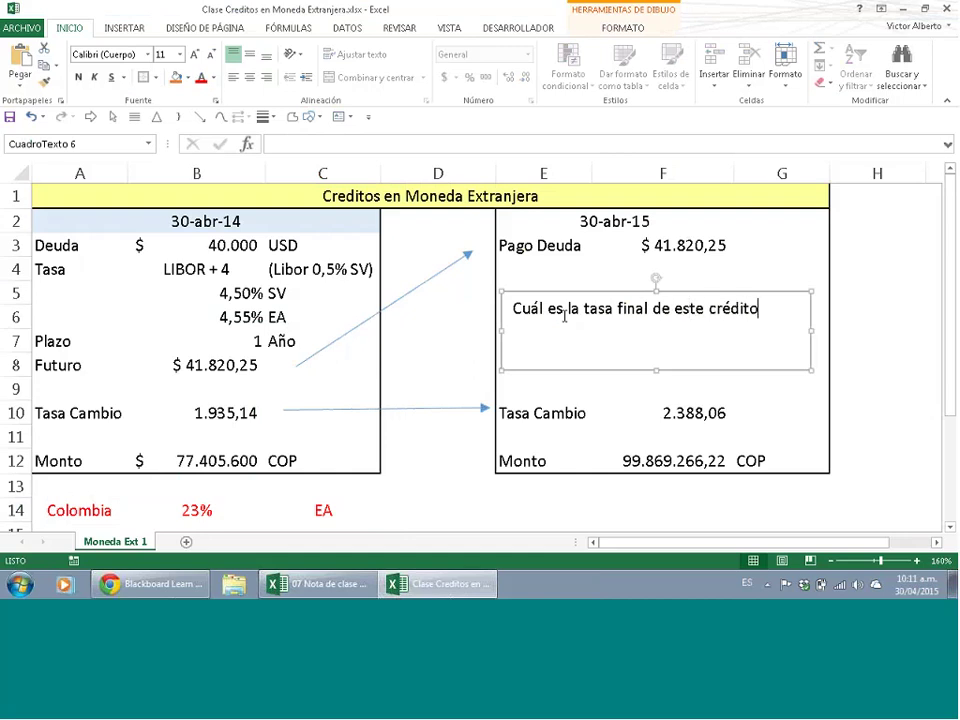
text(?)
click(513, 308)
text(¿)
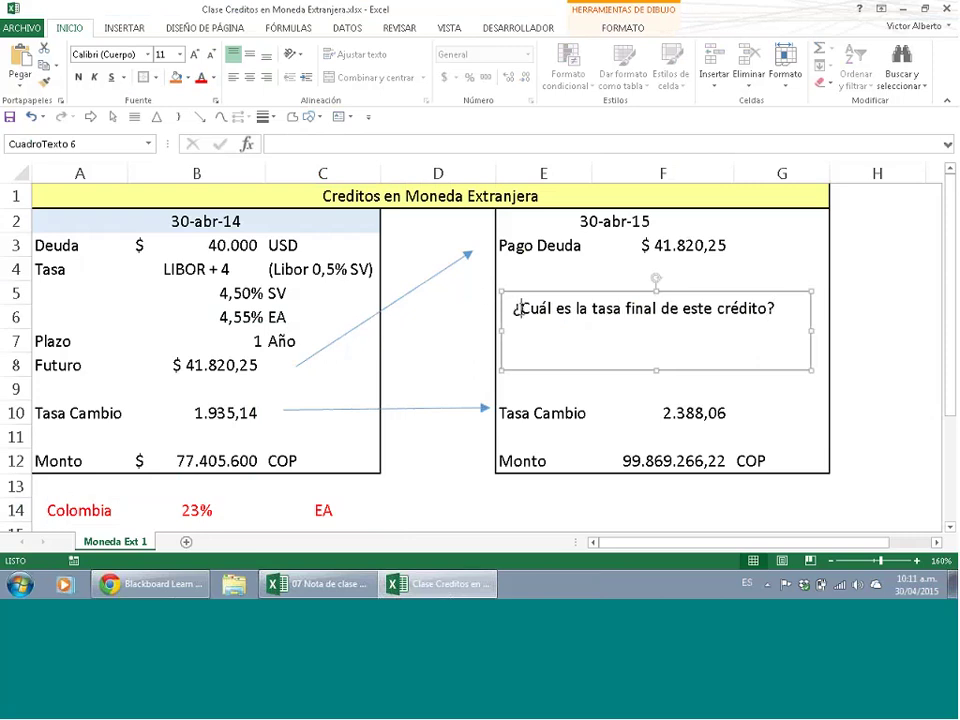
- Shrink the question's text box to one line, place it around row 7 and fill it with light gold
drag(655, 370, 694, 345)
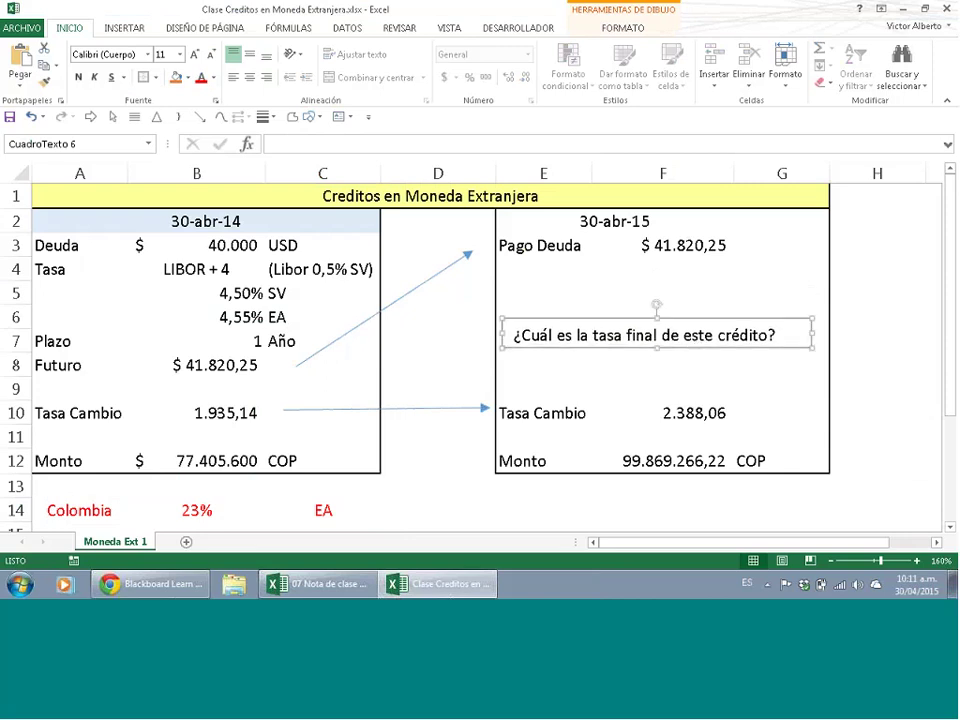
click(189, 80)
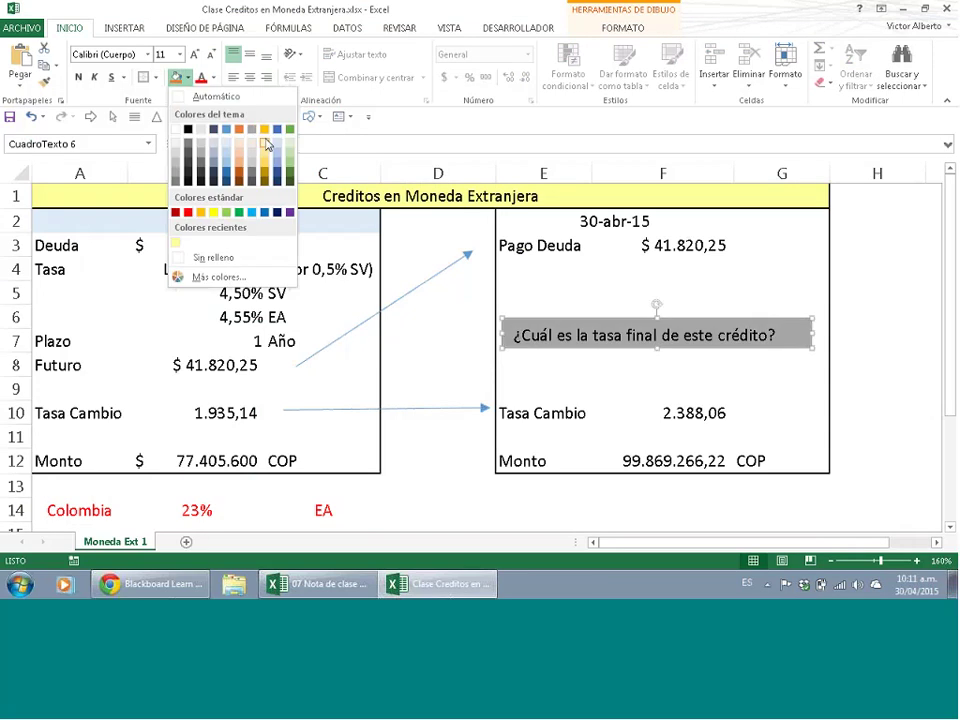
click(202, 110)
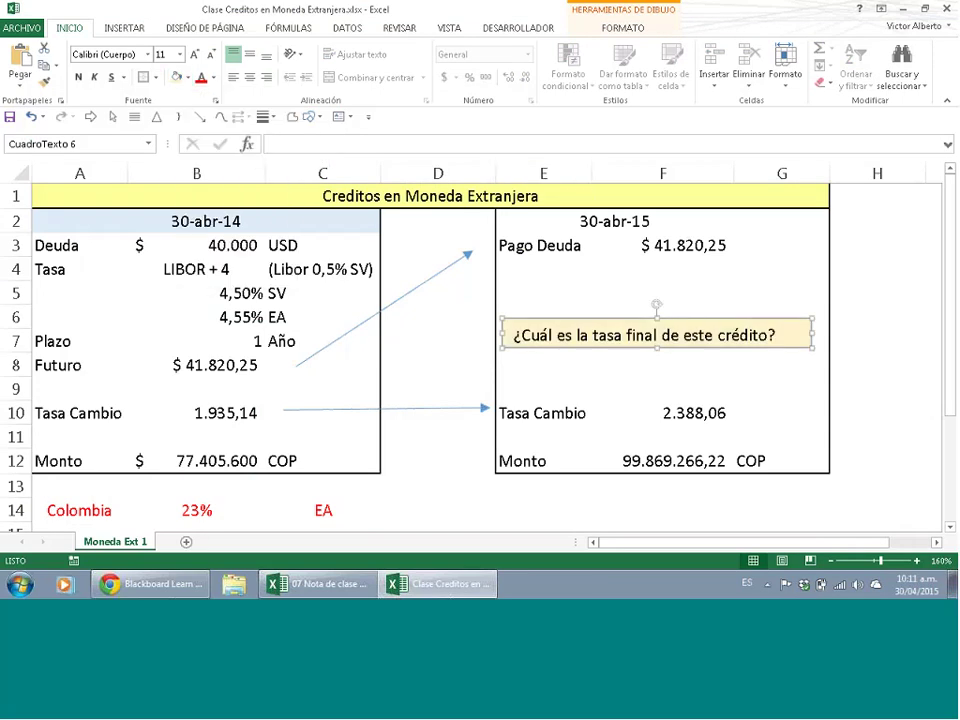
click(877, 413)
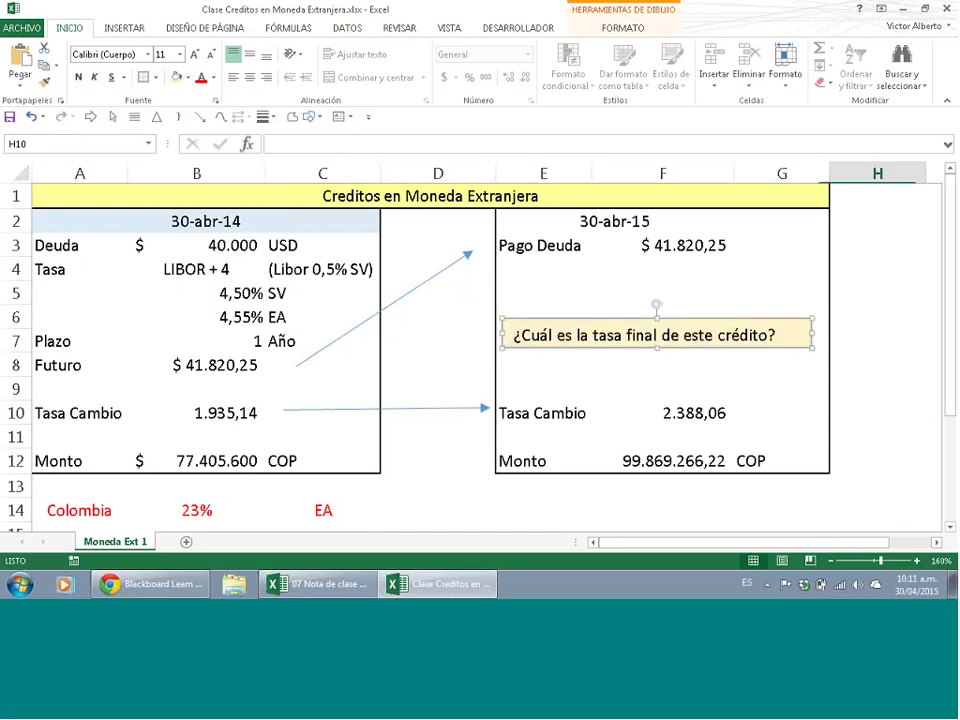
click(936, 542)
click(936, 542)
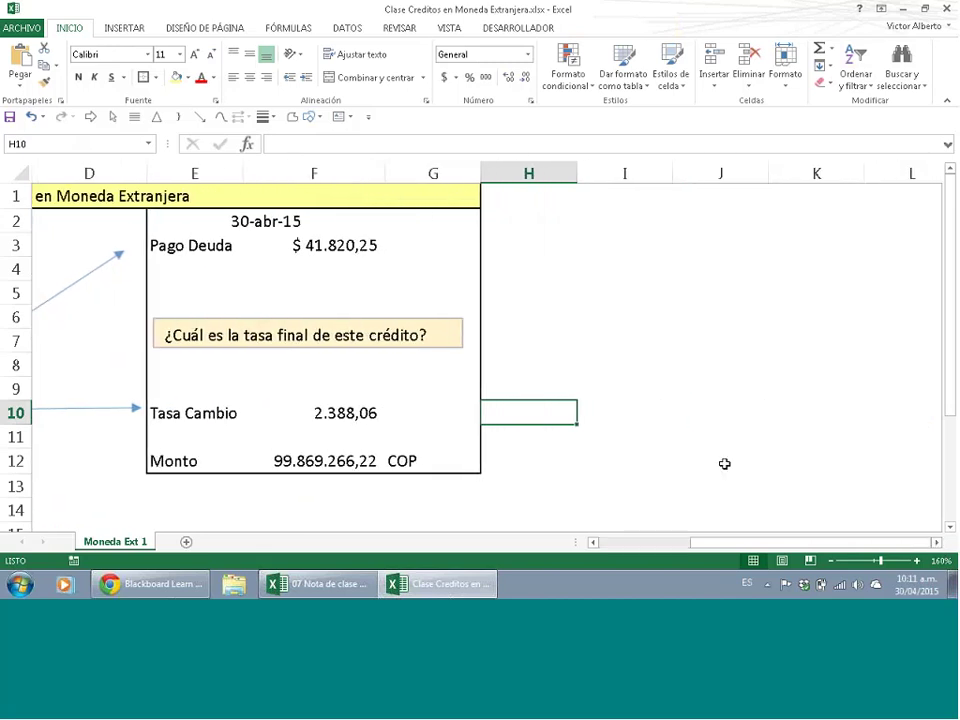
- Enter the labels Tasa Extranjera in H3 and Devaluación in H10, and widen column H to fit them
click(540, 243)
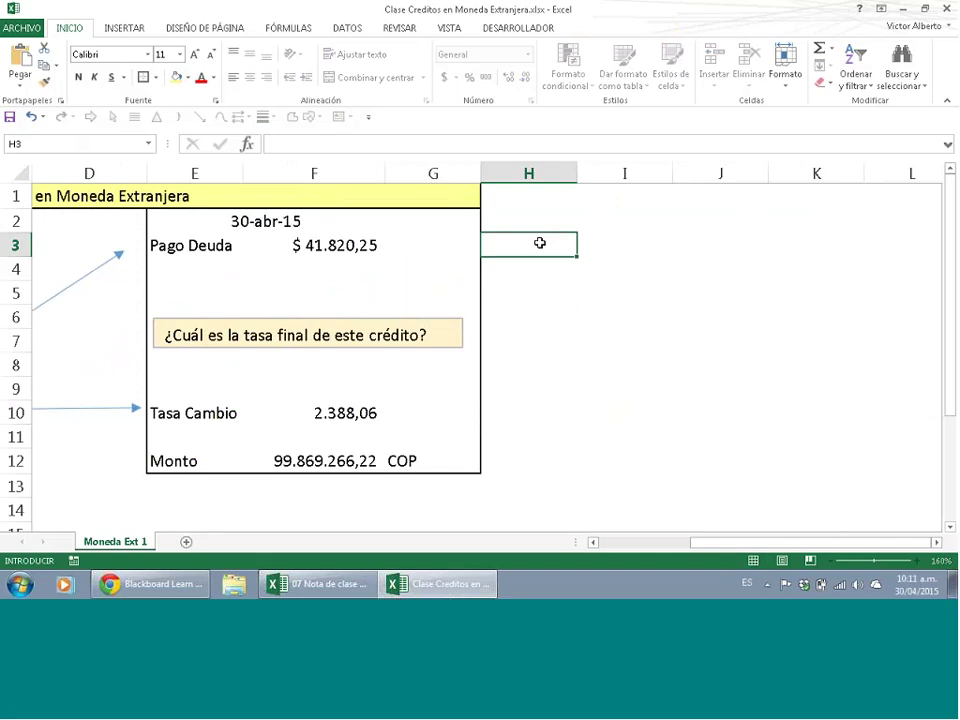
text(Tasa Extranjera)
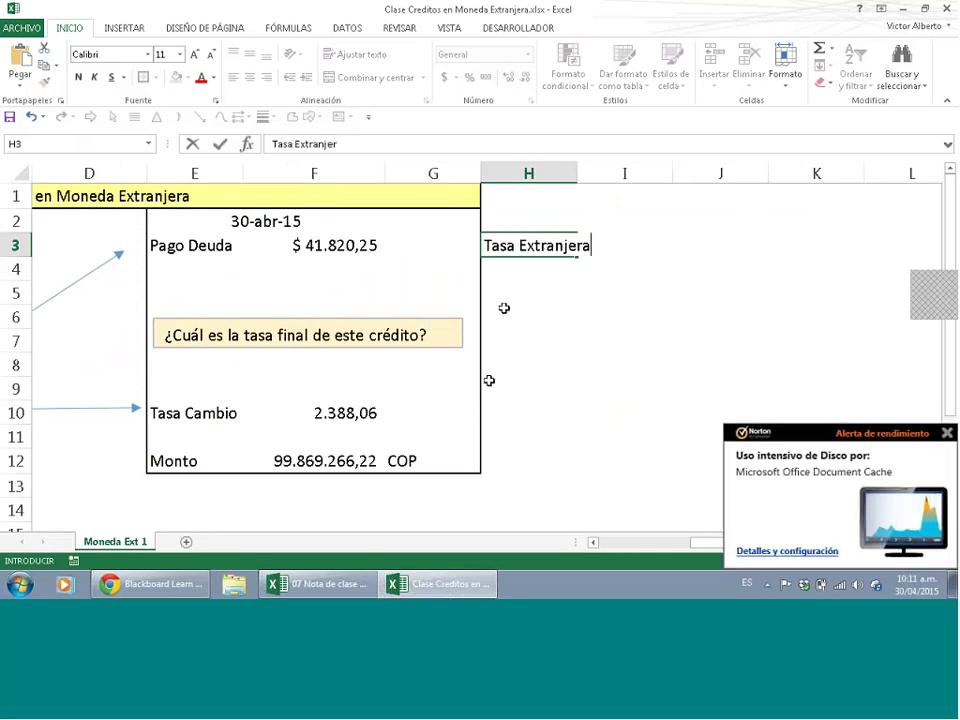
click(513, 401)
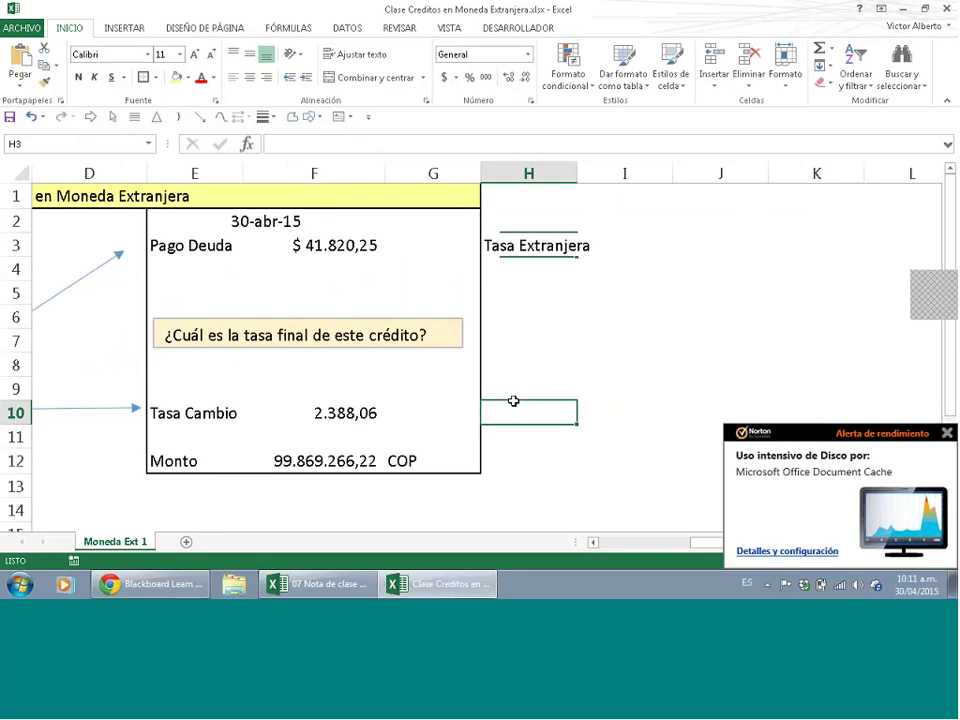
text(T)
text(Devaluaci)
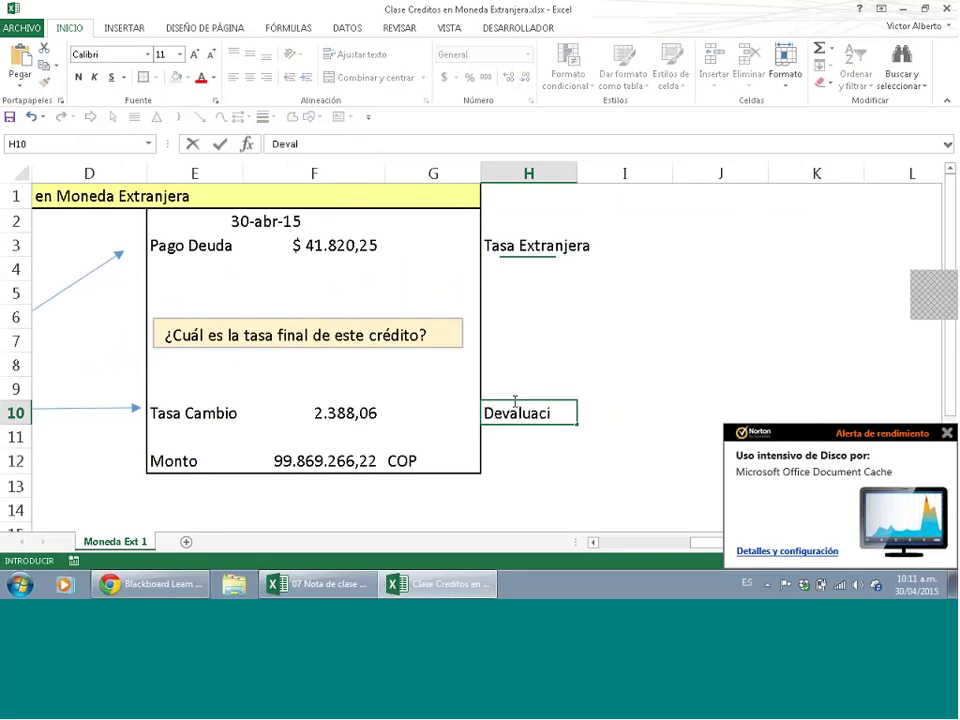
text(ón)
click(665, 249)
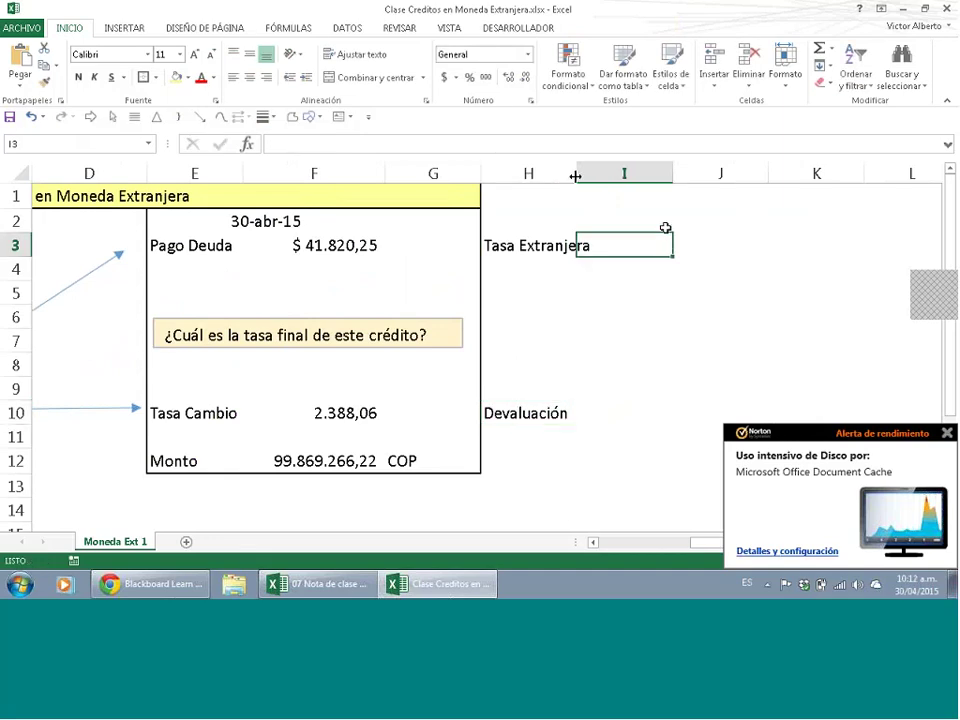
drag(575, 175, 601, 175)
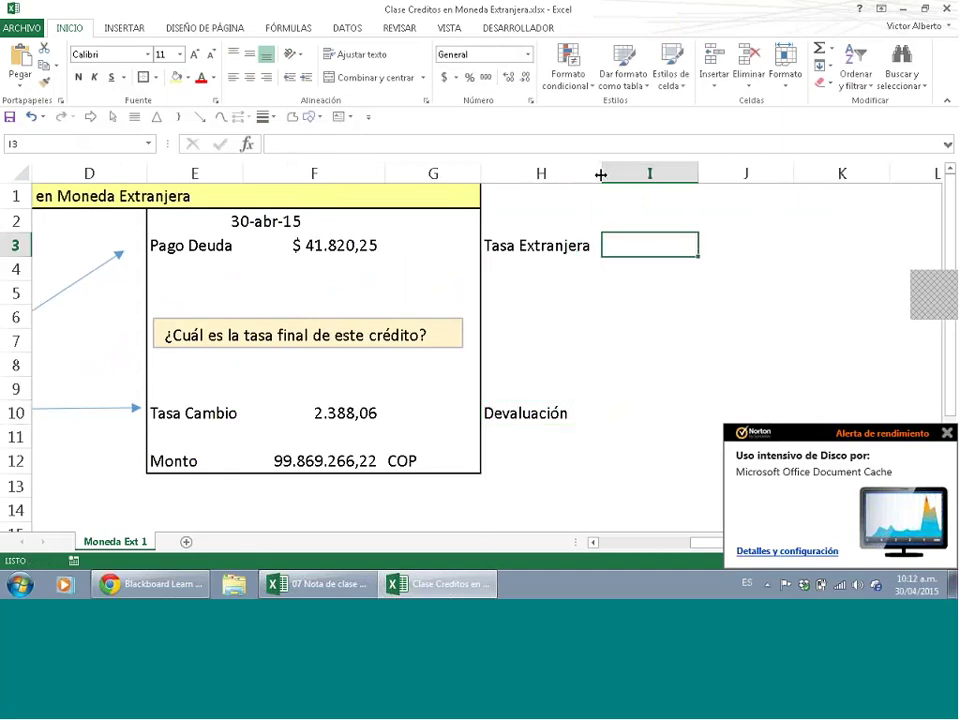
- Link I3 to the effective annual rate with =+B6 and fill the formula across to J3 for its EA label
text(+)
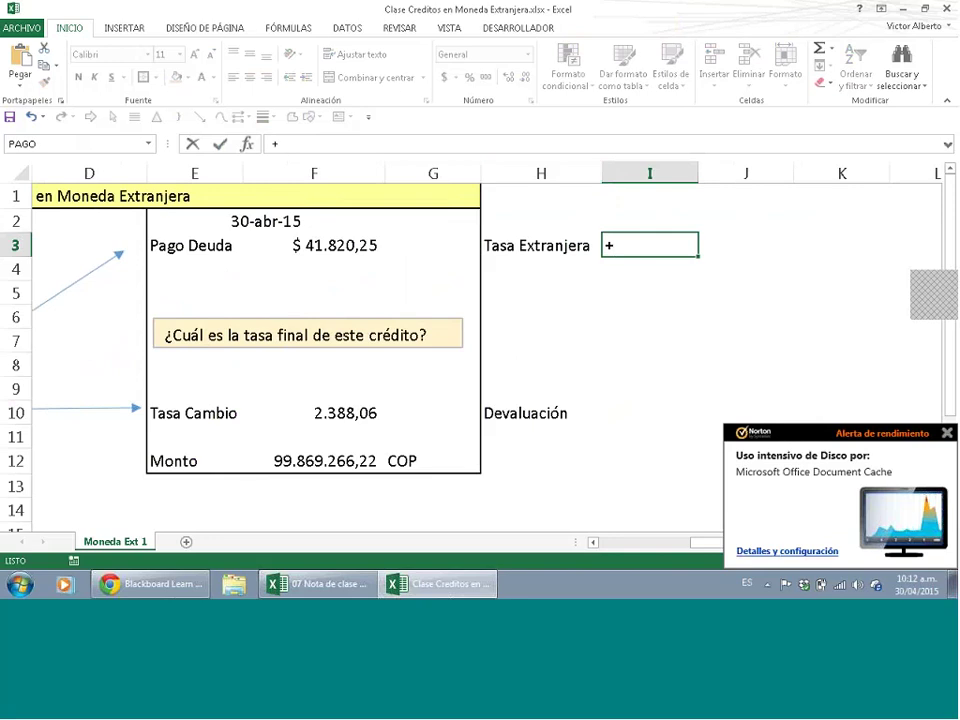
drag(698, 546, 538, 540)
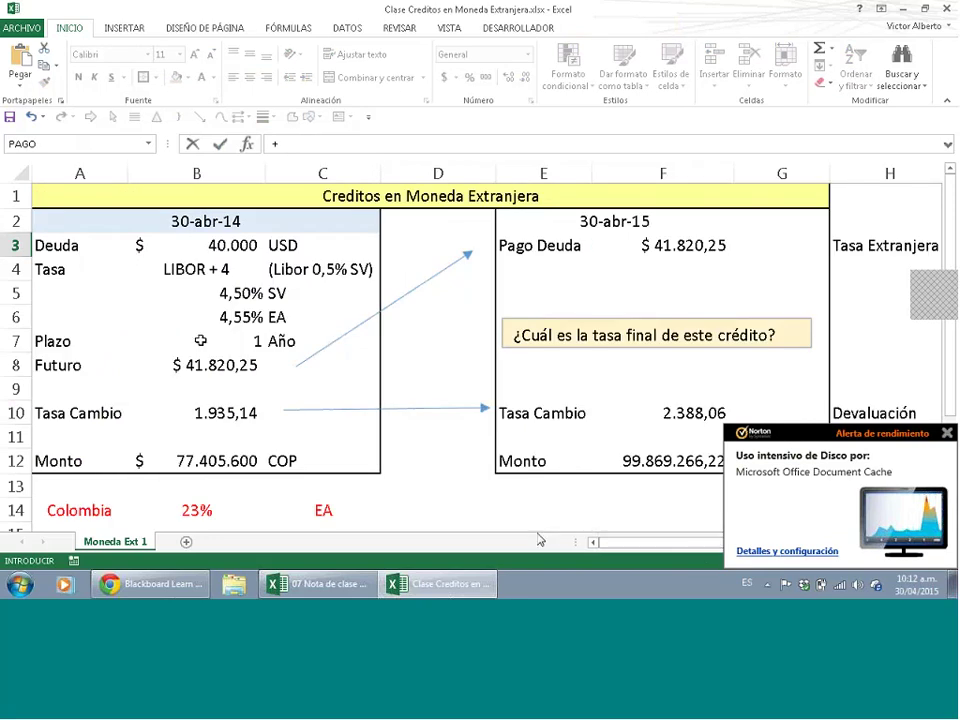
click(219, 317)
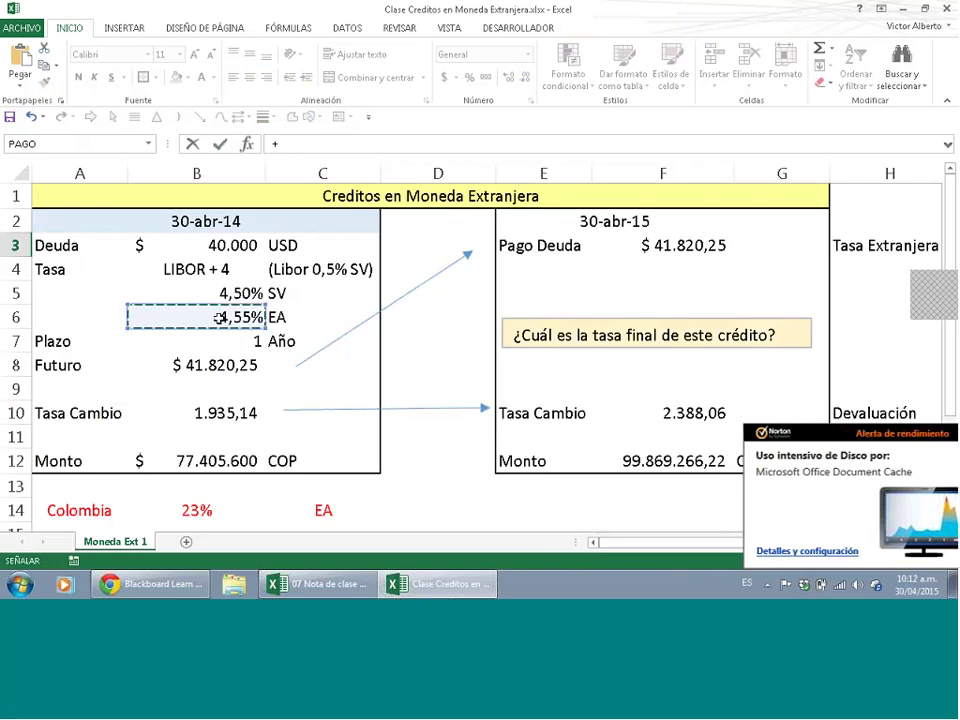
key(Return)
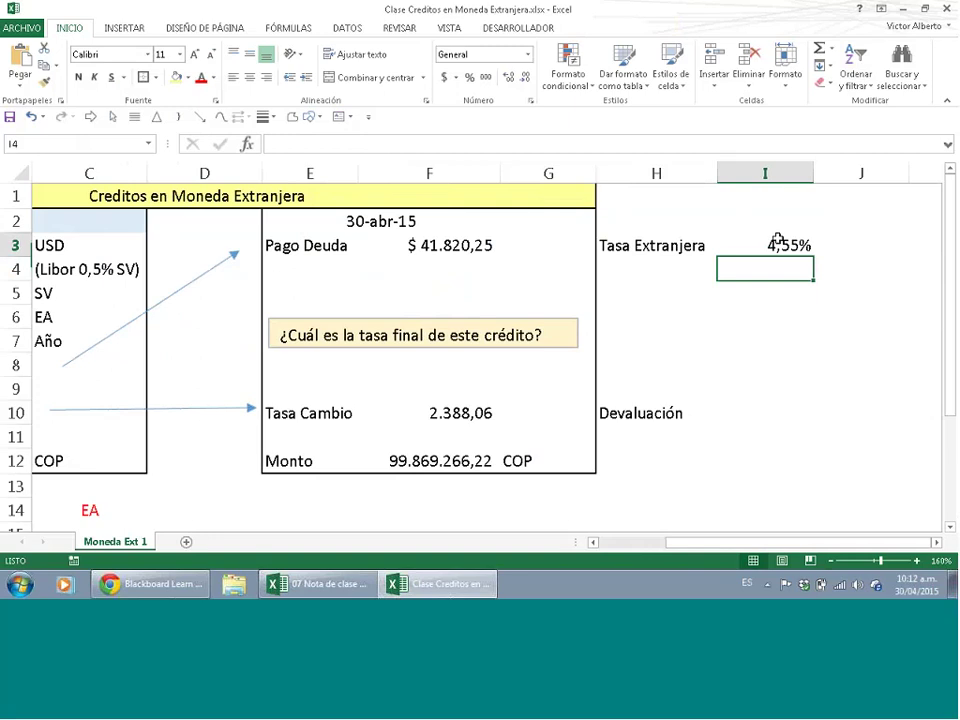
click(778, 243)
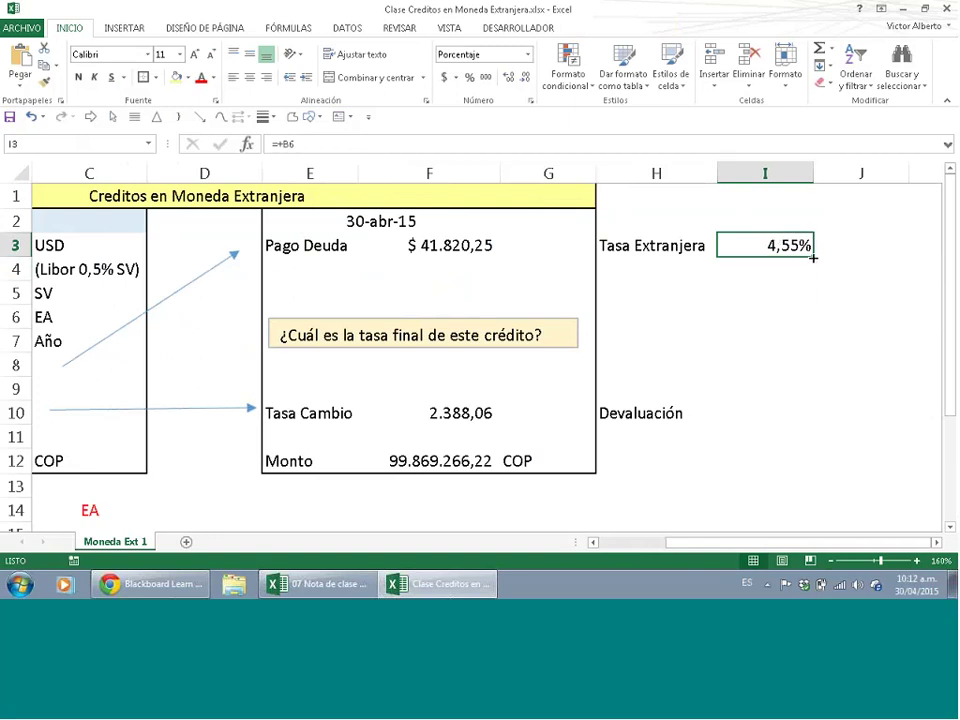
drag(814, 257, 909, 249)
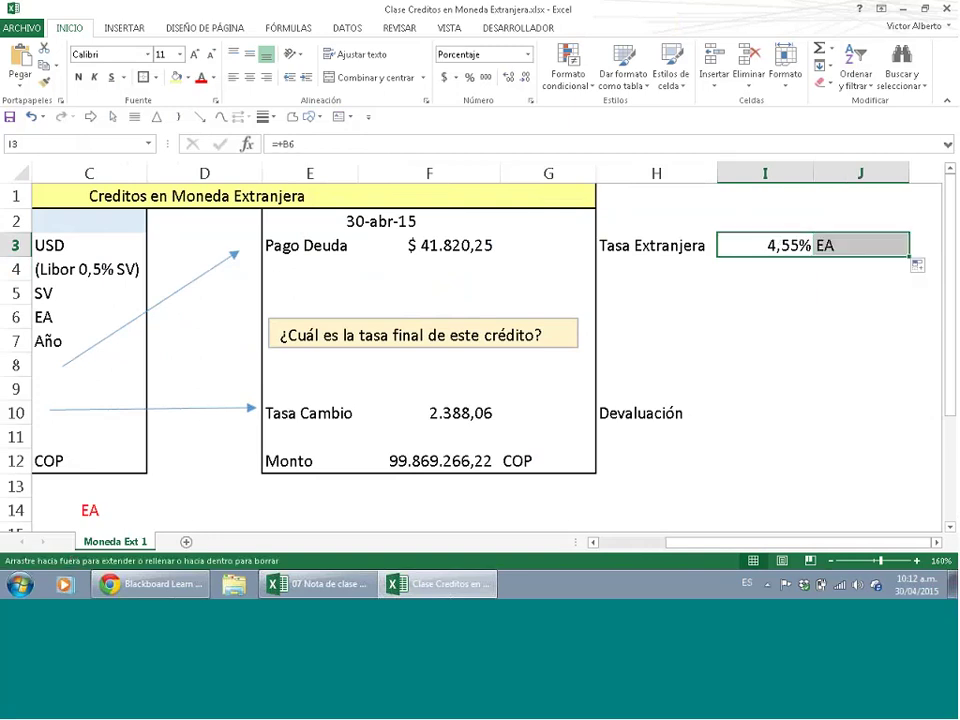
- Write the devaluation formula as the text note (VF-VI)/VI in K10
click(935, 542)
click(935, 542)
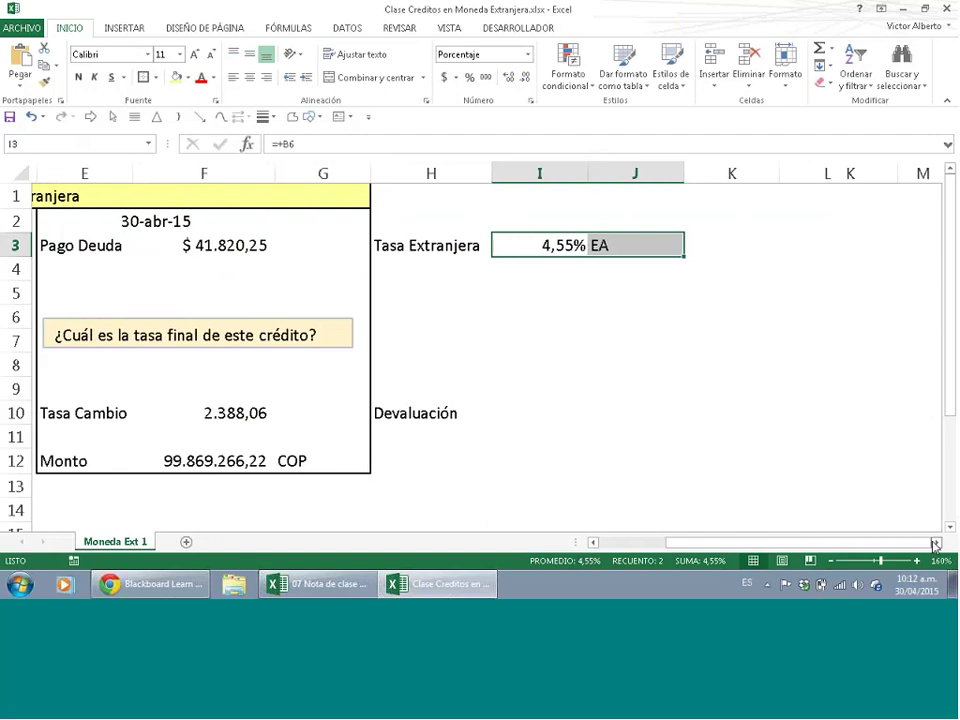
click(935, 542)
click(645, 413)
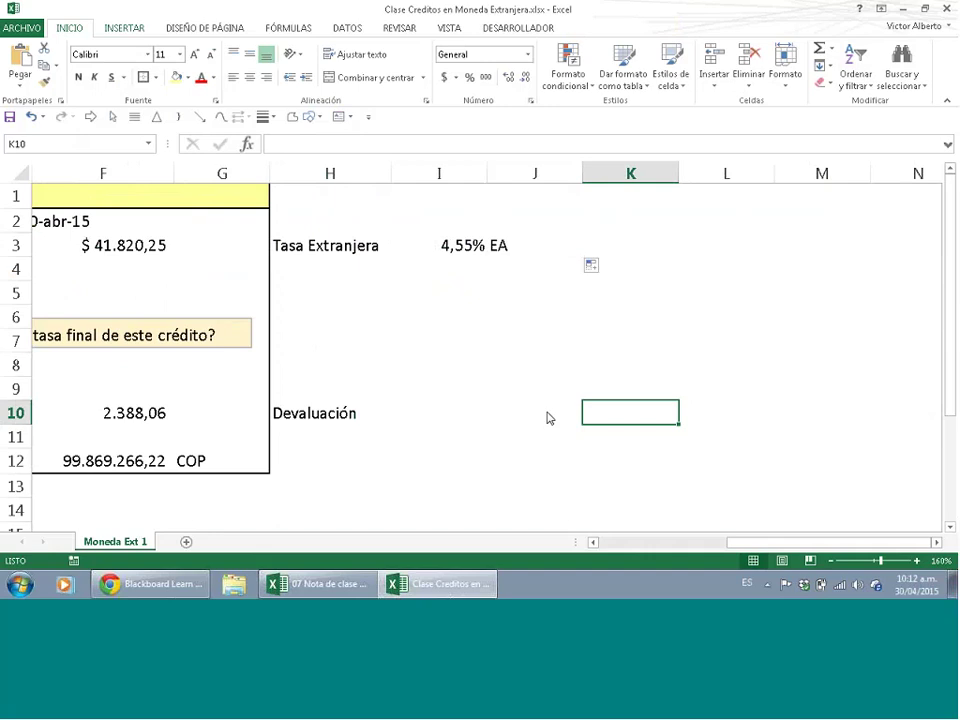
key(alt+b)
text((VF)
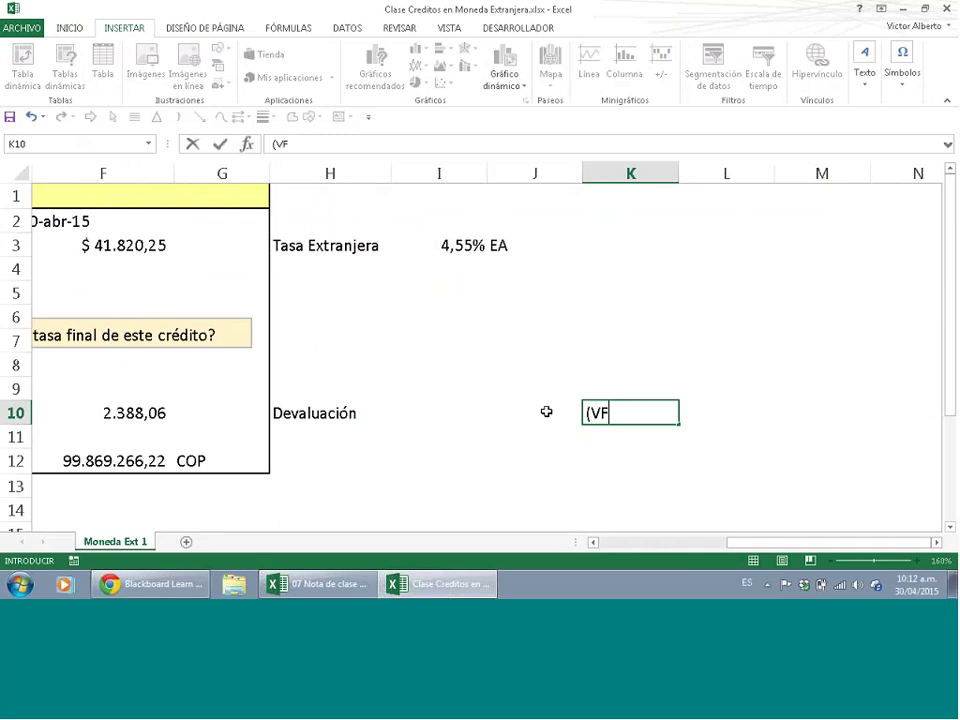
text(´-)
text(V)
text(i))
key(BackSpace)
key(BackSpace)
text(I)/VI)
- Calculate the devaluation in I10 from the two exchange rates with =(F10-B10)/B10
click(442, 415)
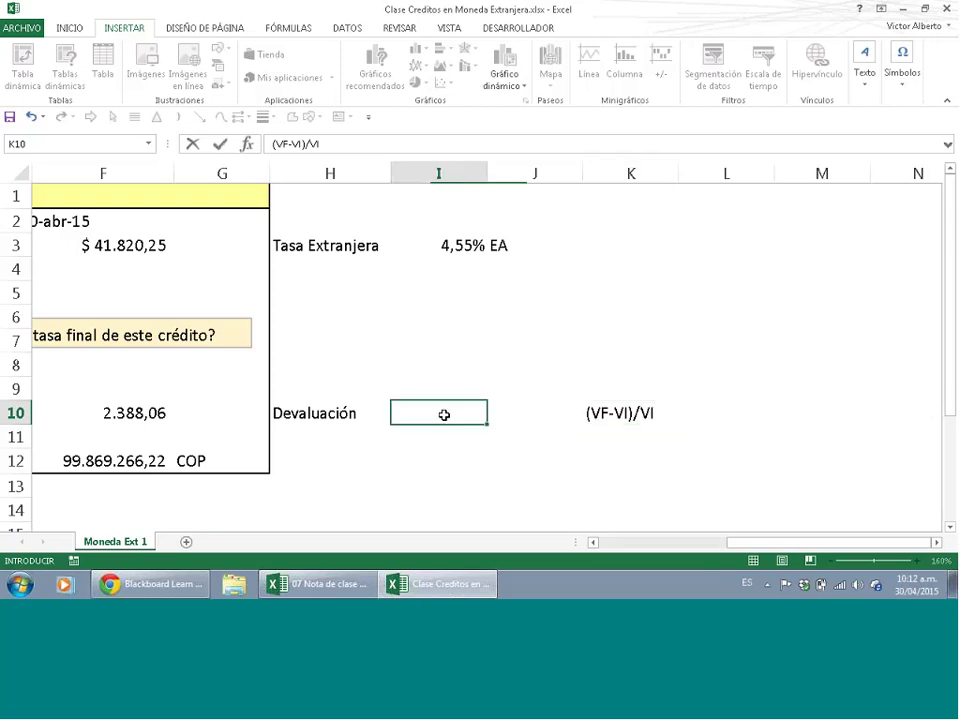
text(=)
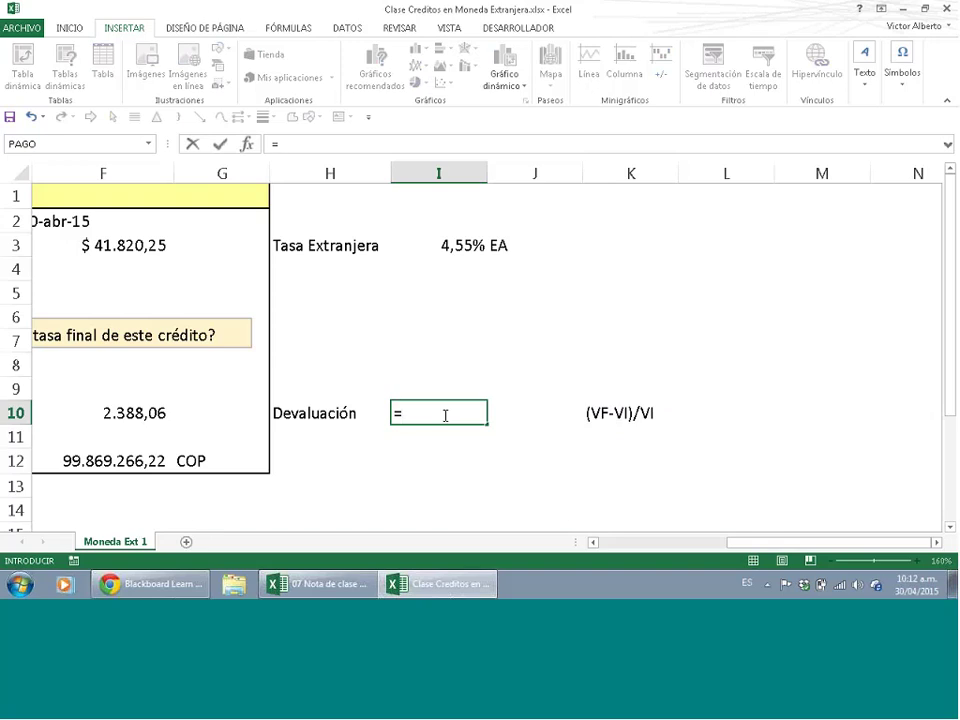
text(()
key(Left)
key(Left)
key(Left)
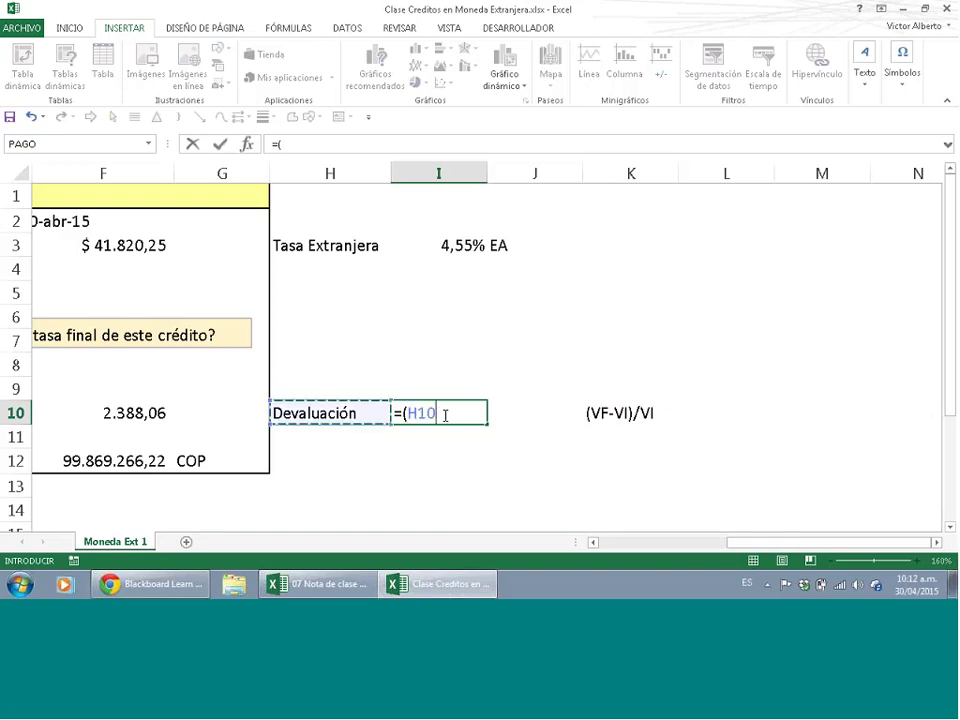
text(-)
key(Left)
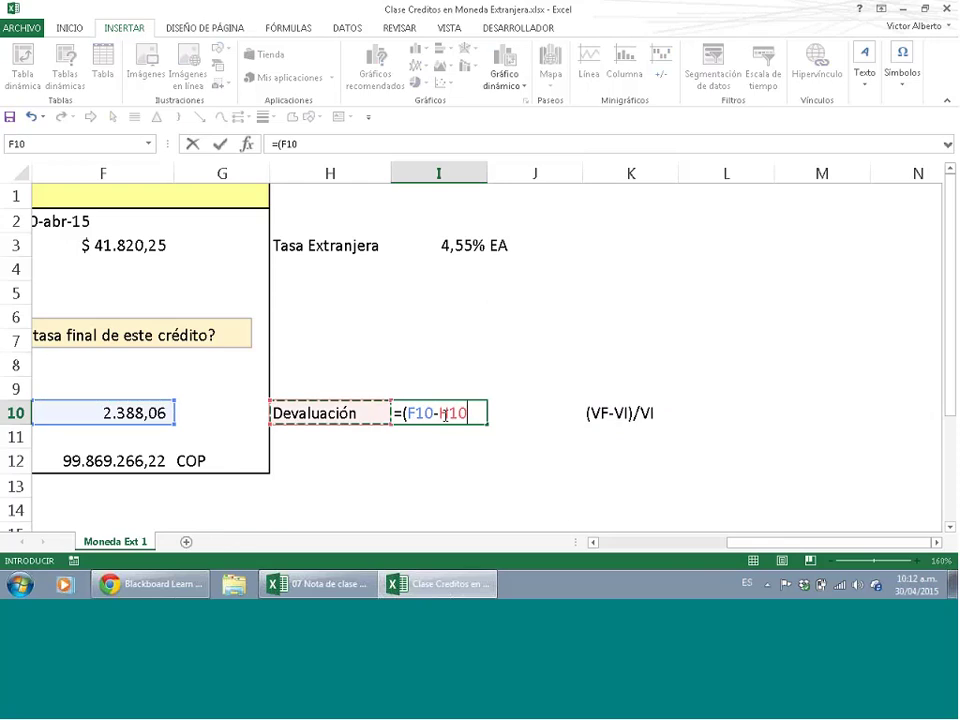
key(Left)
key(Left)
key(Left)
key(Left)
key(Left)
key(Left)
key(Left)
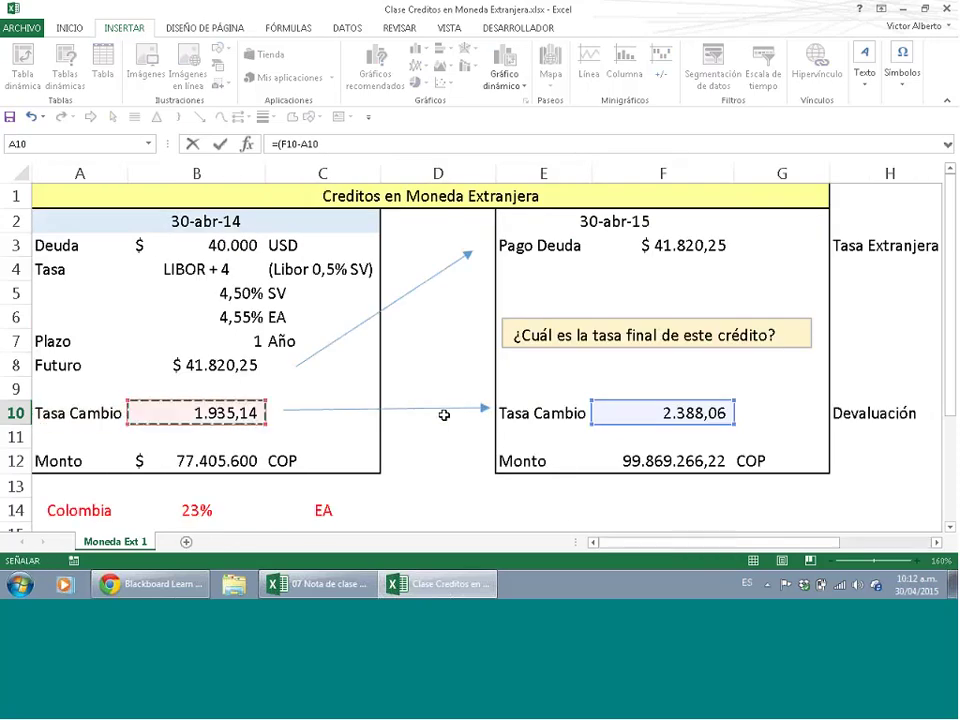
key(Right)
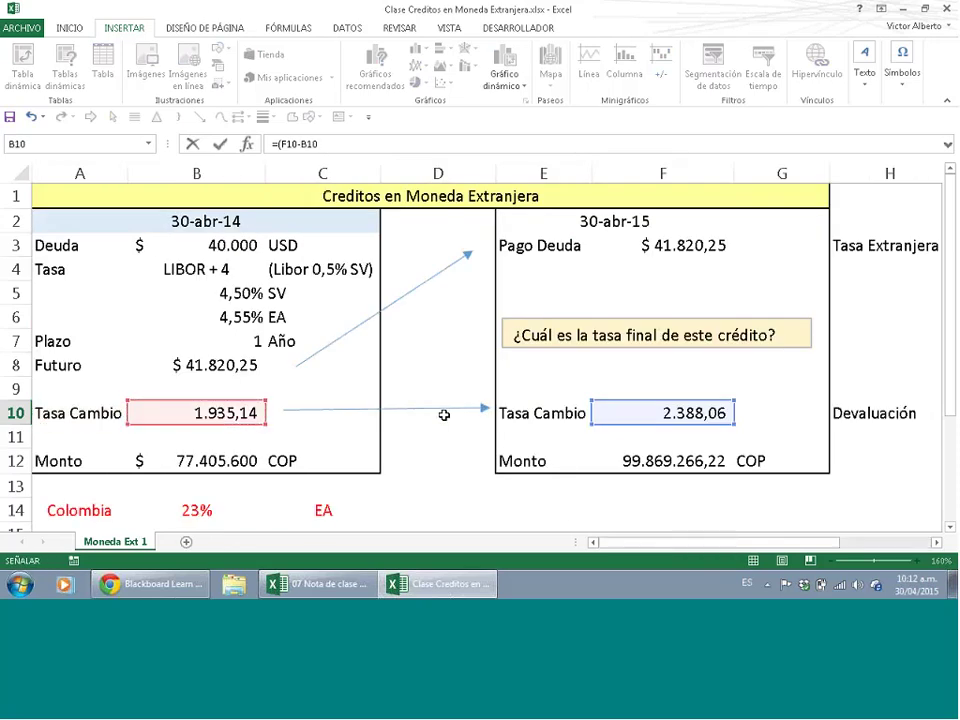
text()/)
key(Left)
key(Left)
key(Left)
key(Left)
key(Left)
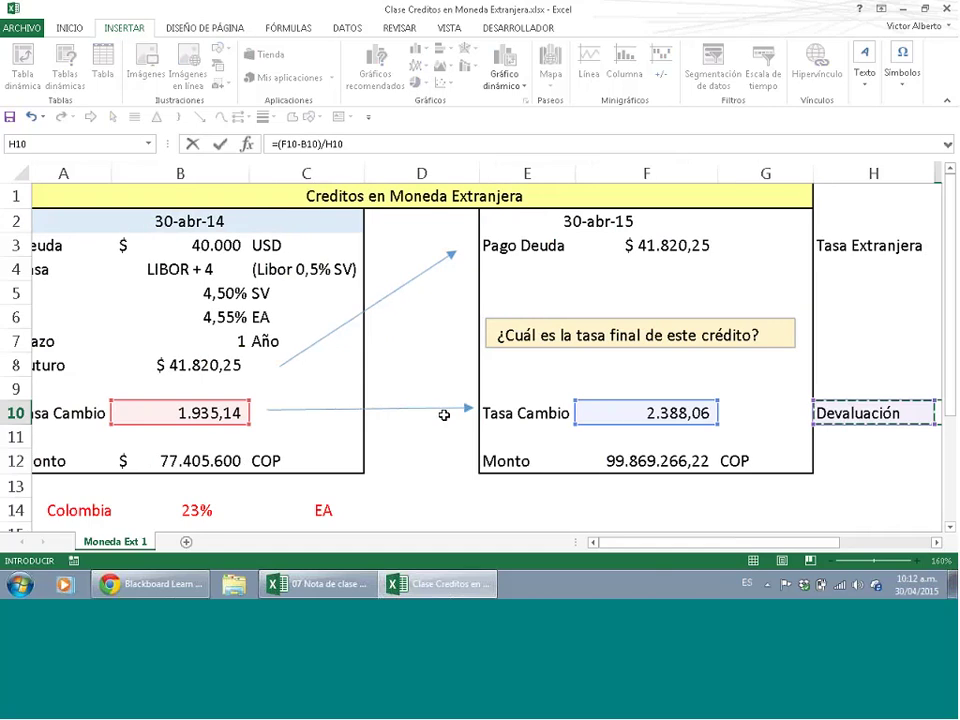
key(Left)
key(Left)
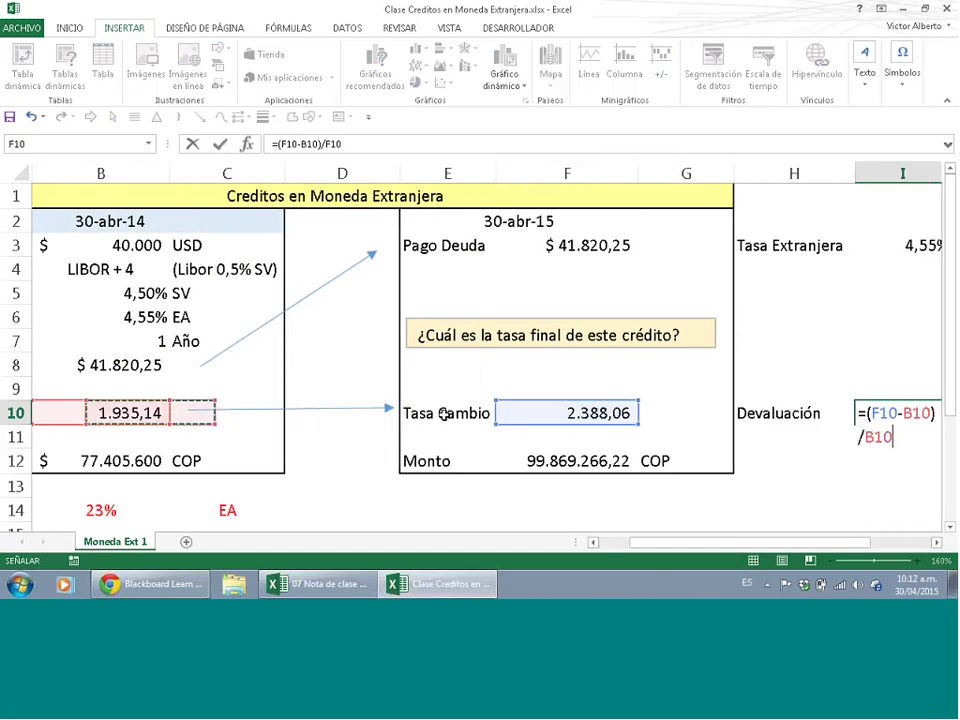
key(Return)
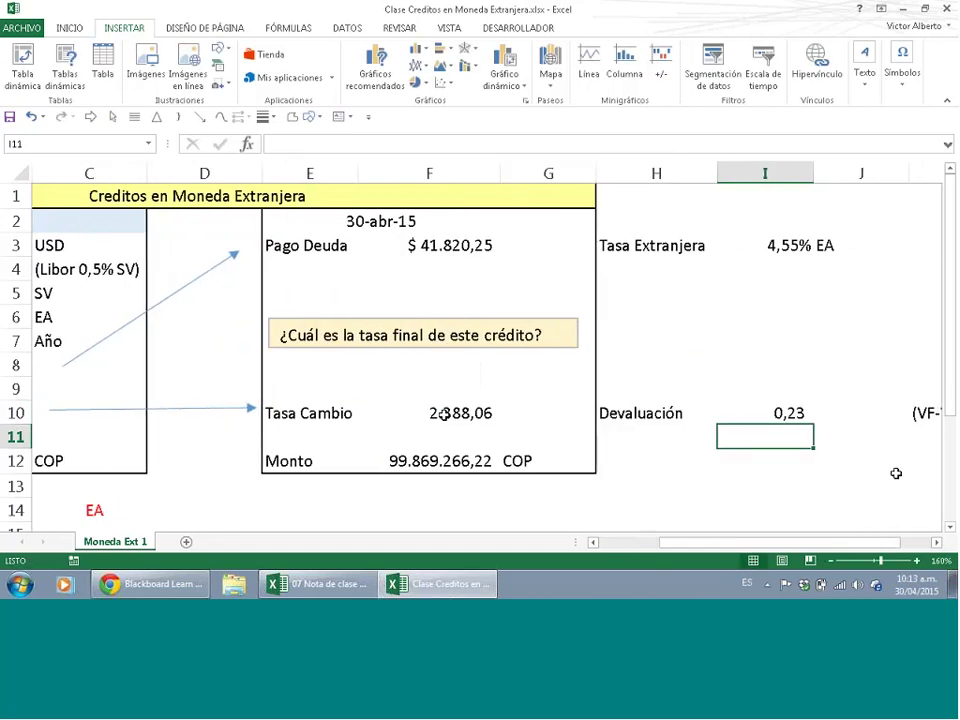
- Format the devaluation in I10 as a percentage with two decimals and enter EA beside it in J10
click(778, 406)
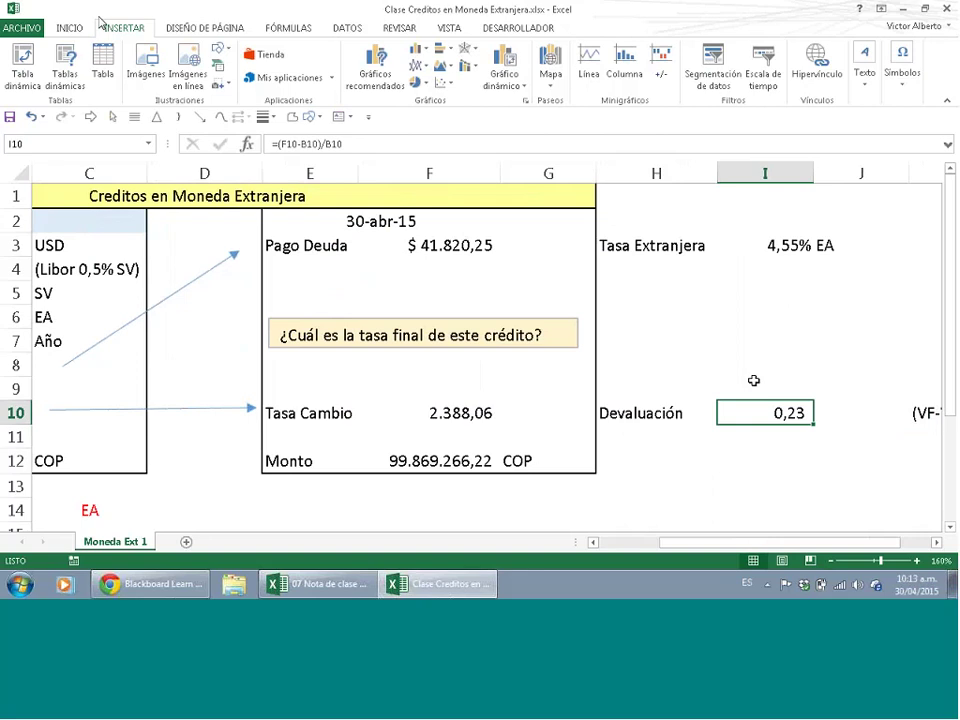
click(69, 28)
click(468, 77)
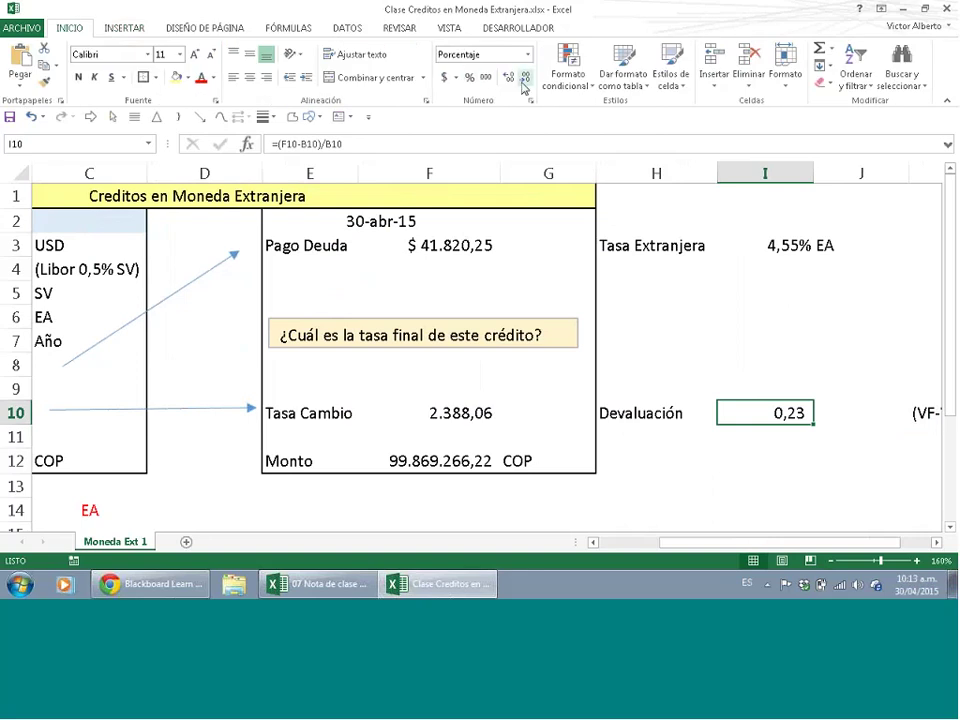
click(509, 77)
click(509, 77)
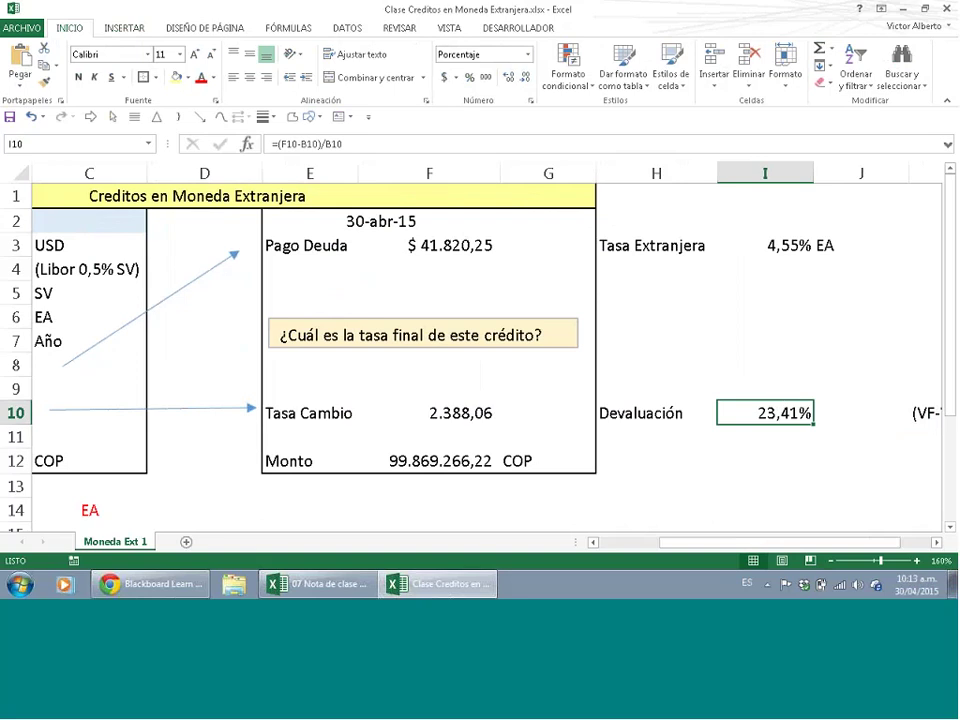
click(840, 400)
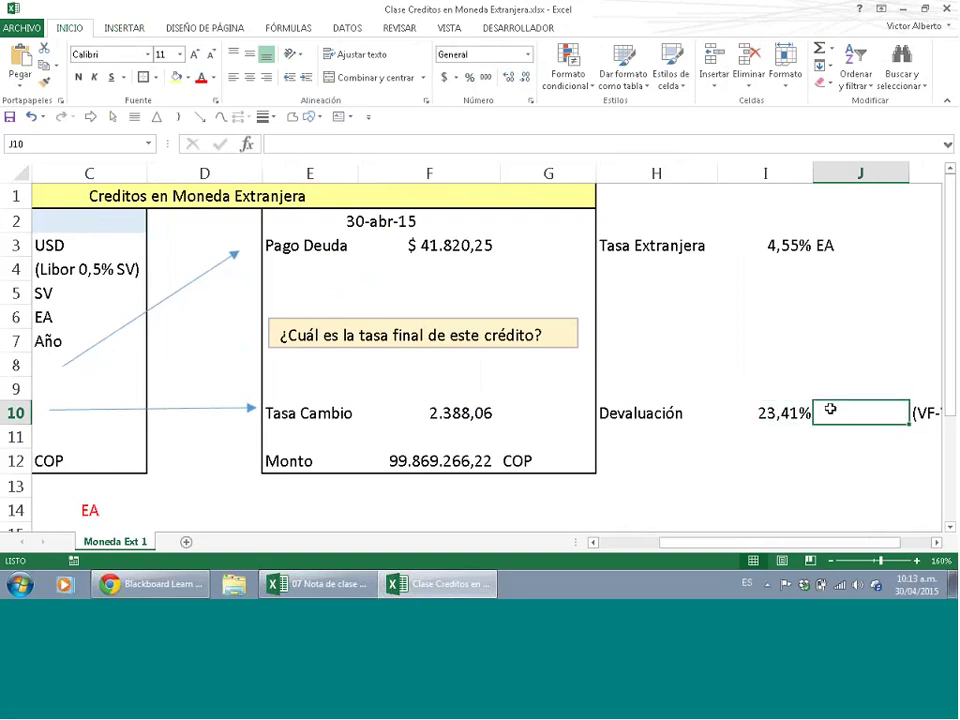
double_click(830, 409)
text(EA)
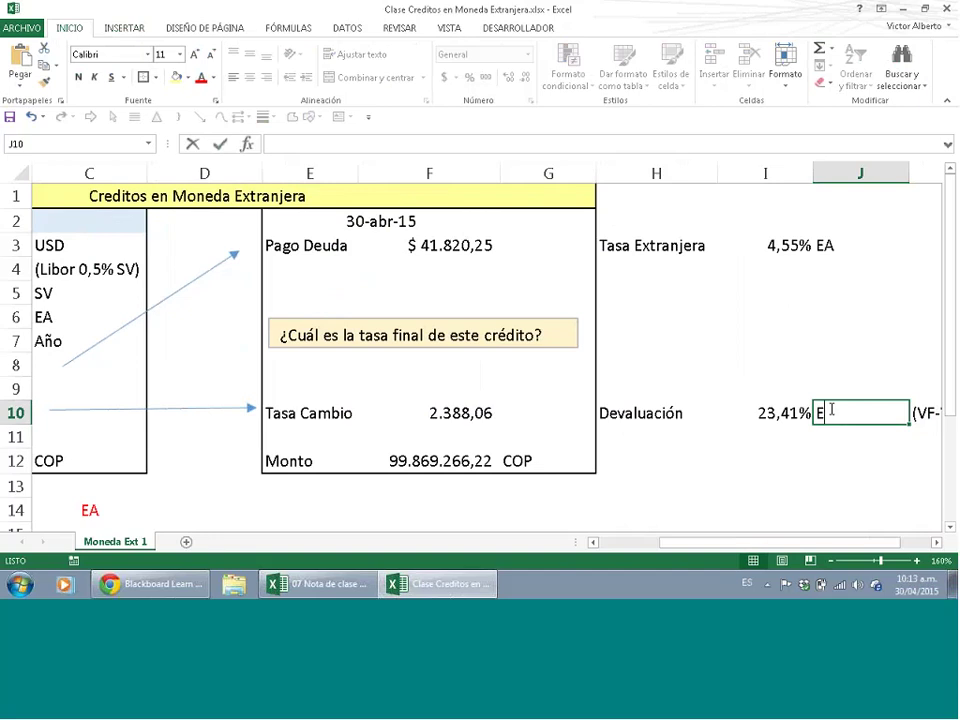
- Enter the label Tasa Final in H12, in line with the Monto row
click(598, 469)
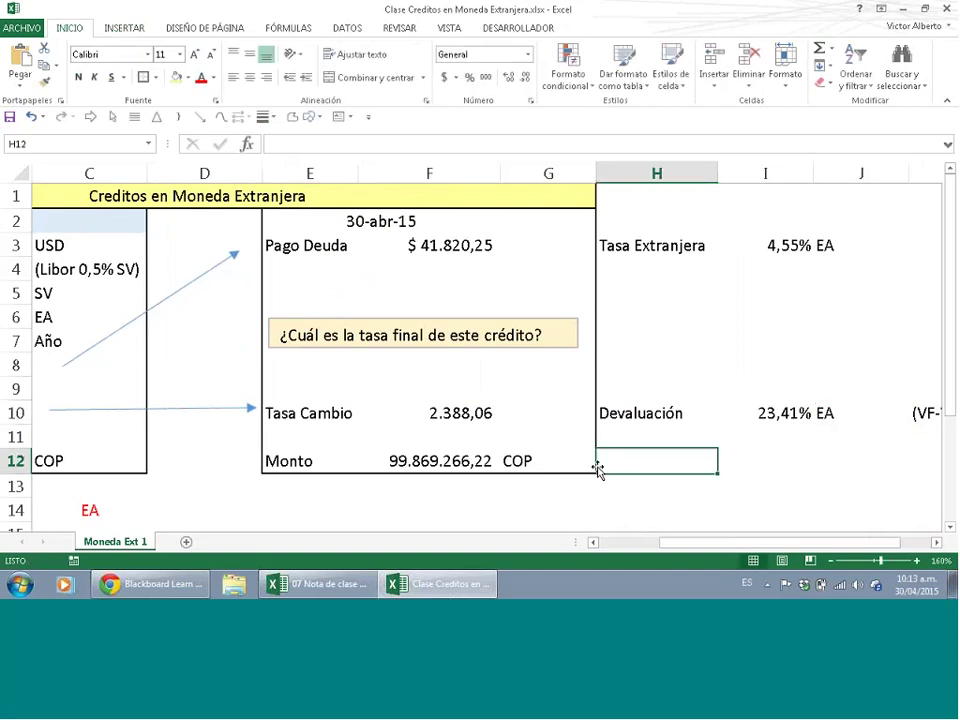
text(Tasa )
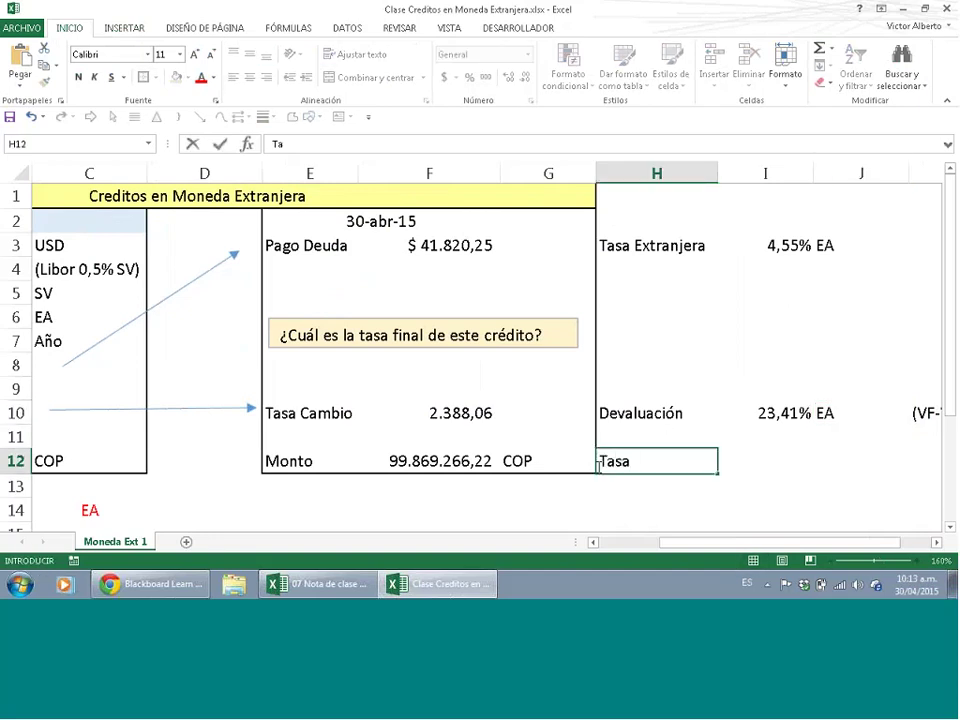
text(Final)
click(756, 454)
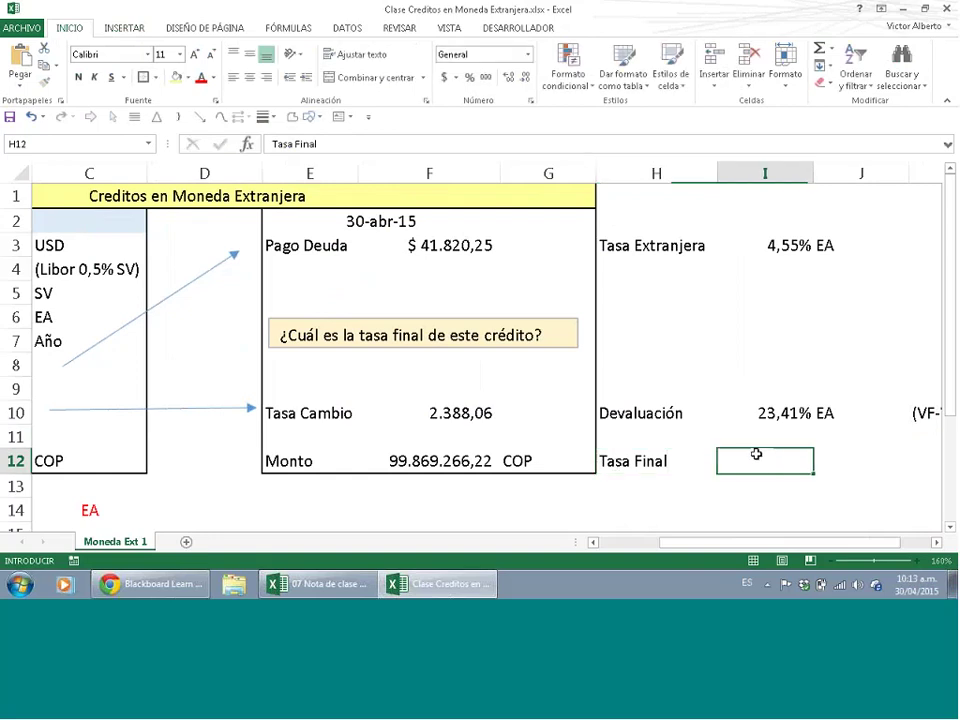
right_click(756, 454)
key(Escape)
- Copy the EA label from J10 to J12 and fill H12:J12 with light yellow
click(846, 401)
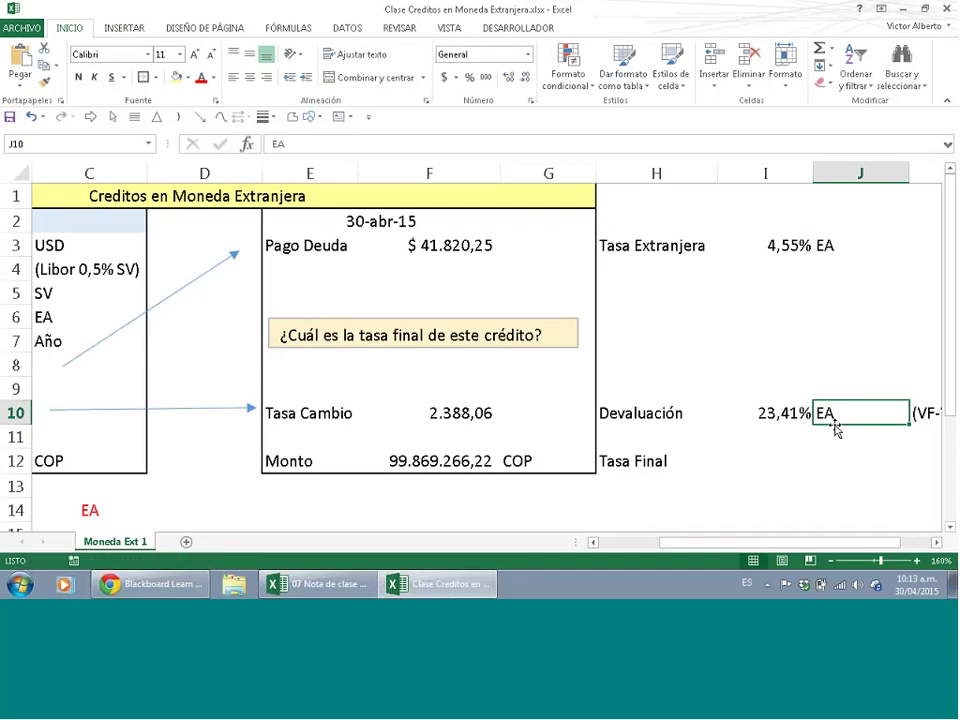
key(ctrl+c)
click(833, 459)
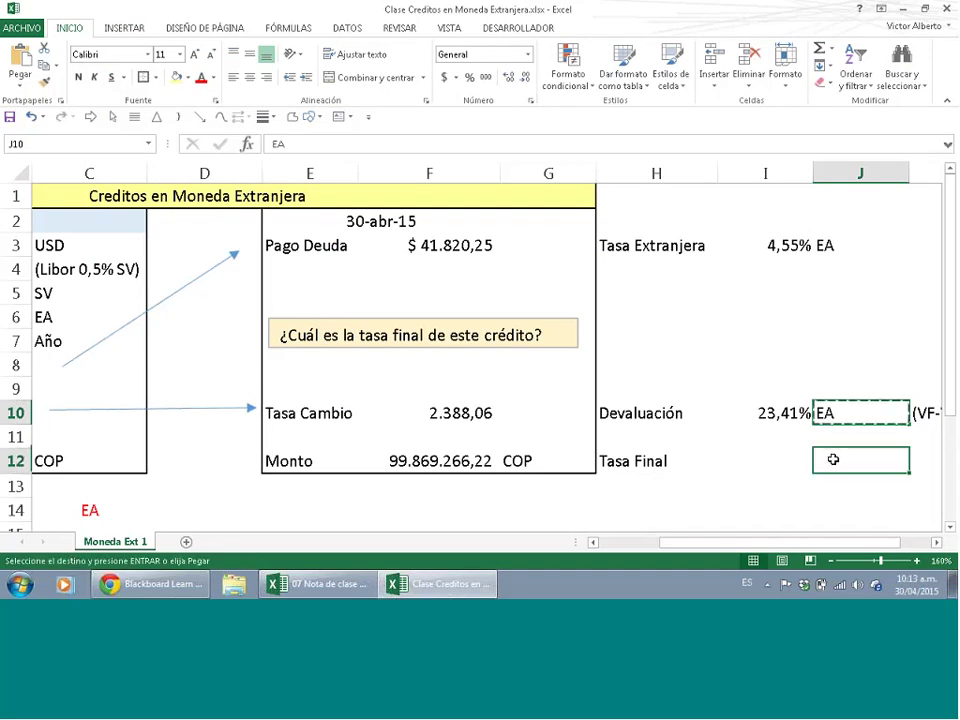
key(ctrl+v)
drag(833, 459, 602, 463)
click(176, 77)
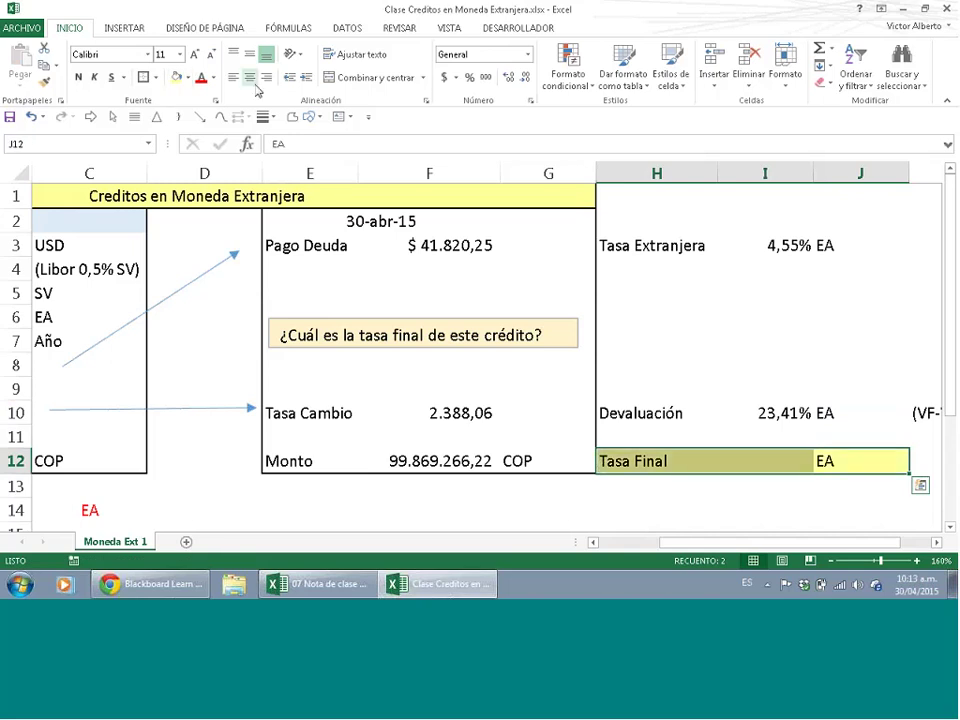
- Center the contents of the Tasa Final row in H12:J12
click(250, 77)
click(795, 461)
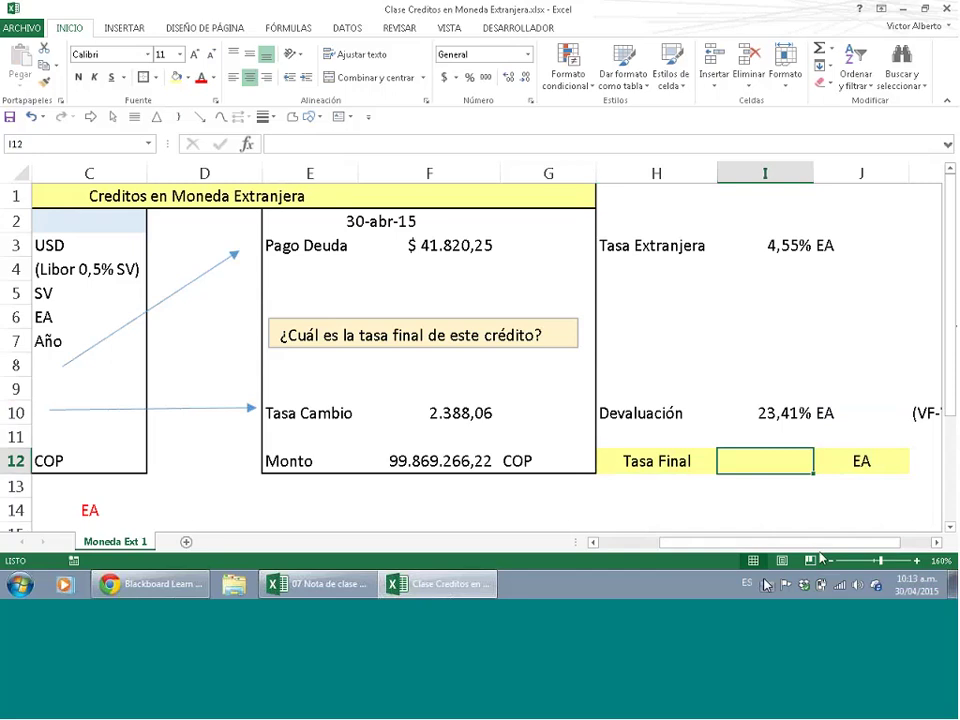
click(781, 594)
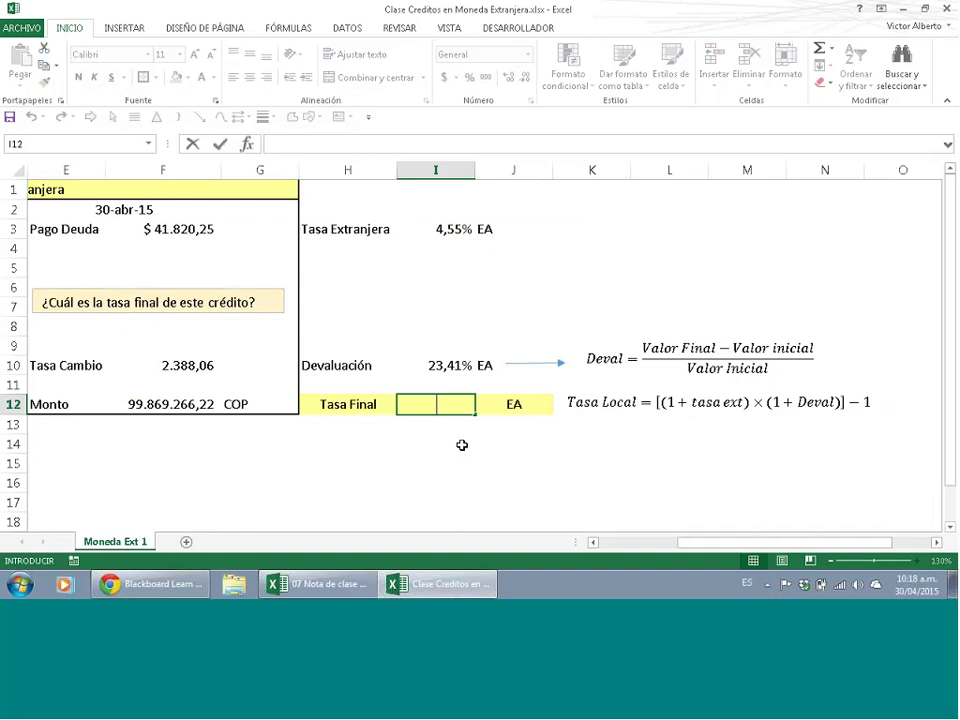
- Enter =((1+I3)*(1+I10))*1 in I12 from the foreign rate and the devaluation, accepting the suggested formula correction
text(=(1+)
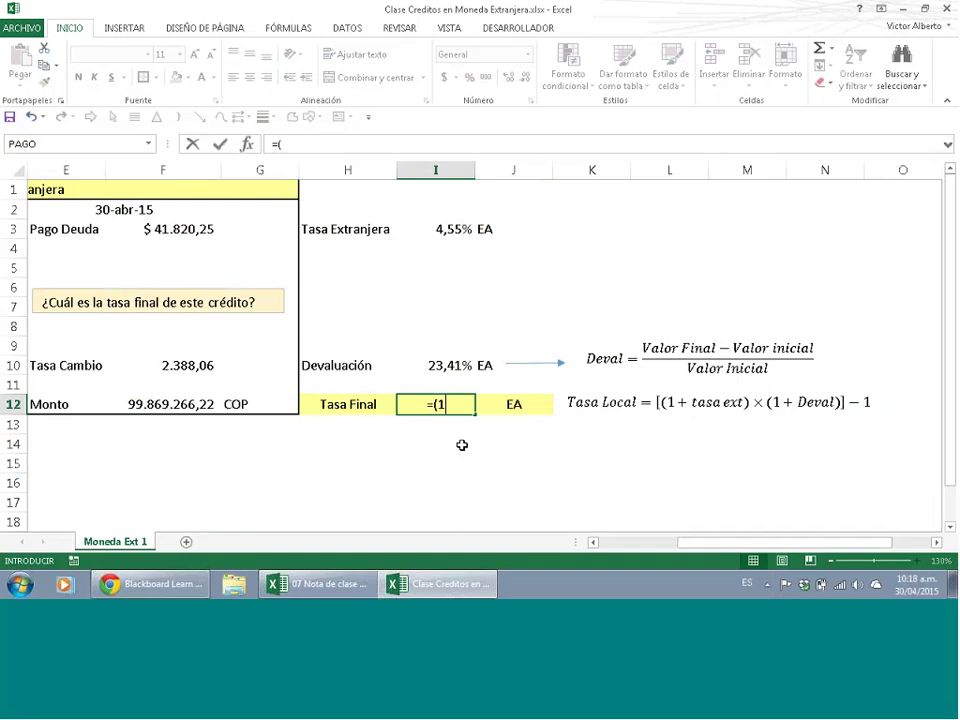
click(440, 231)
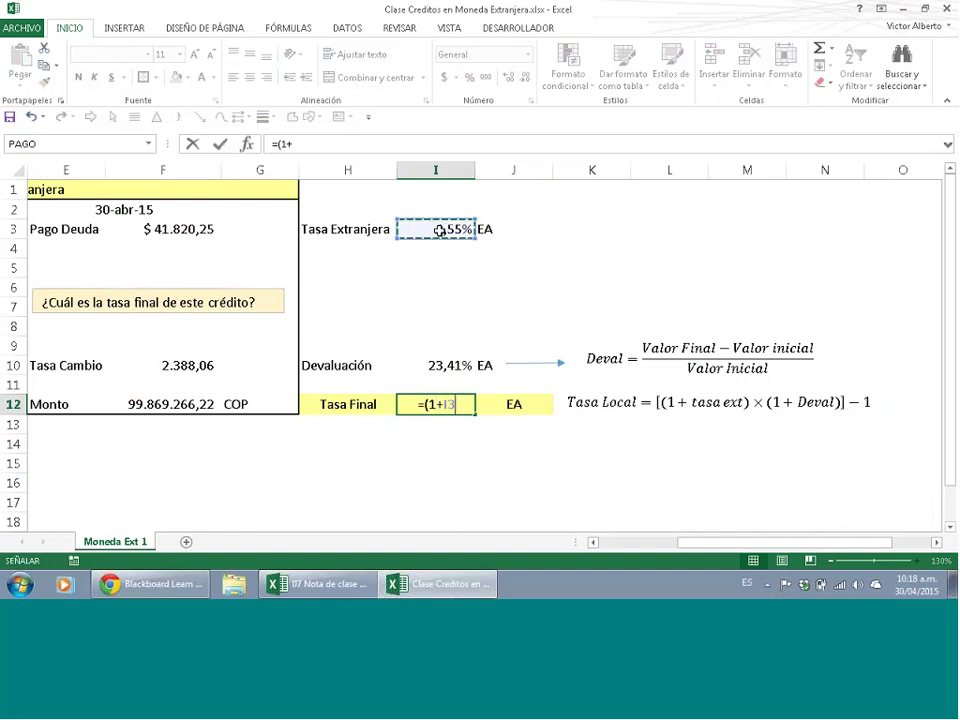
text())
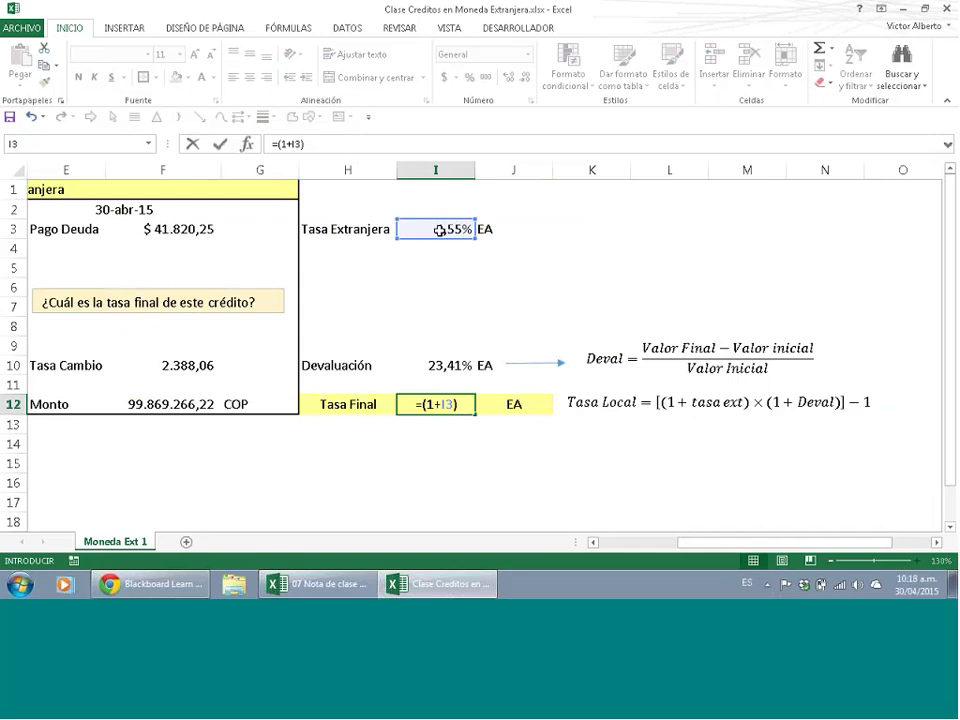
text(*(1+)
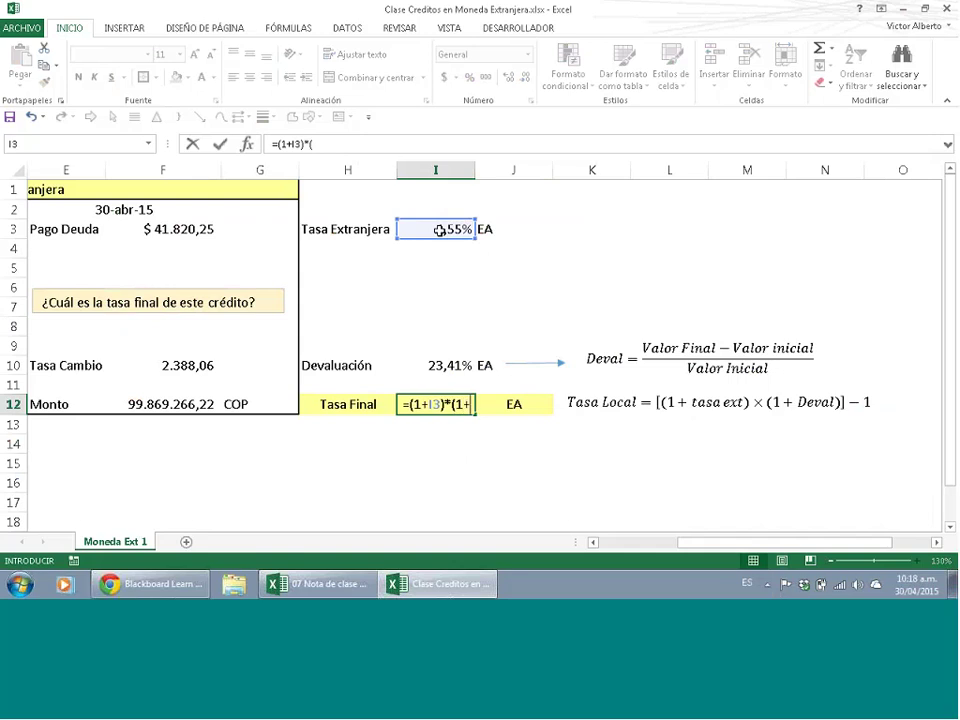
click(438, 366)
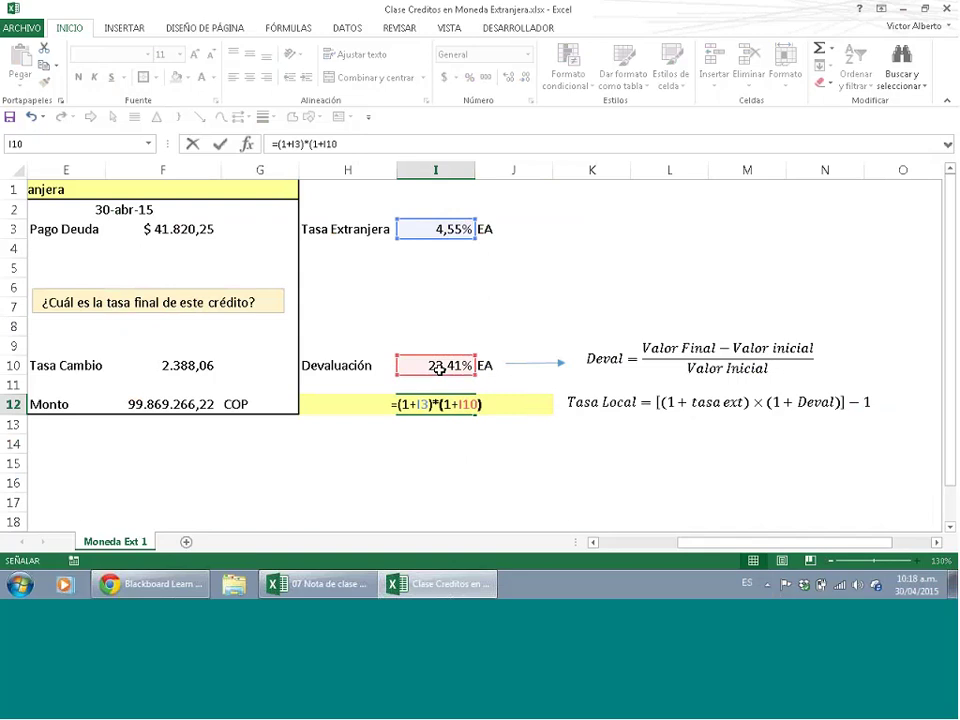
text()))
text(-1)
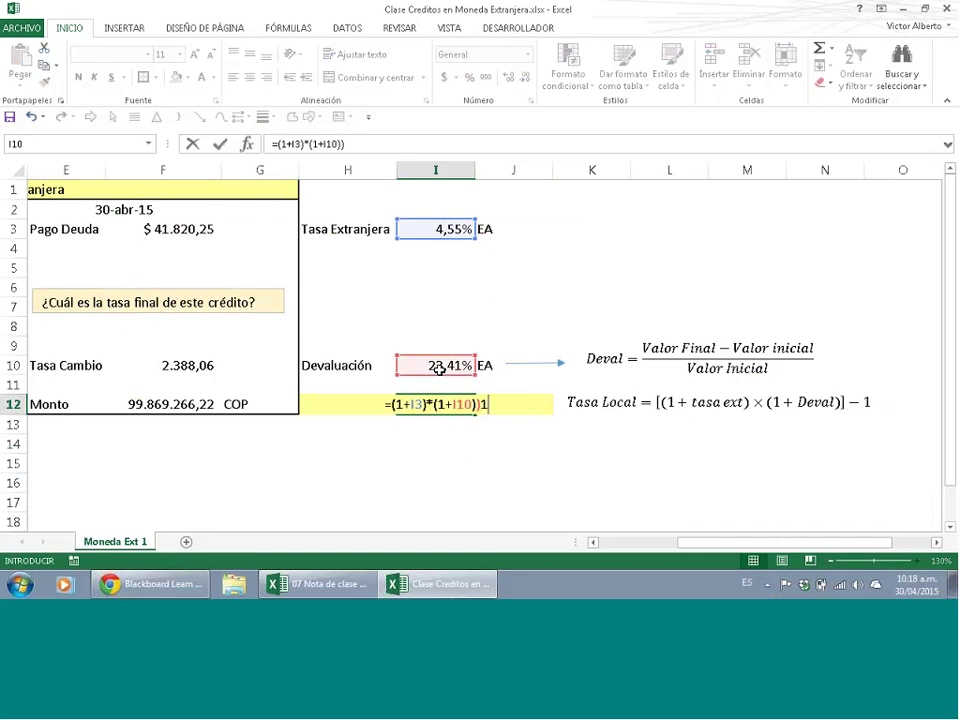
click(396, 404)
text(()
key(Return)
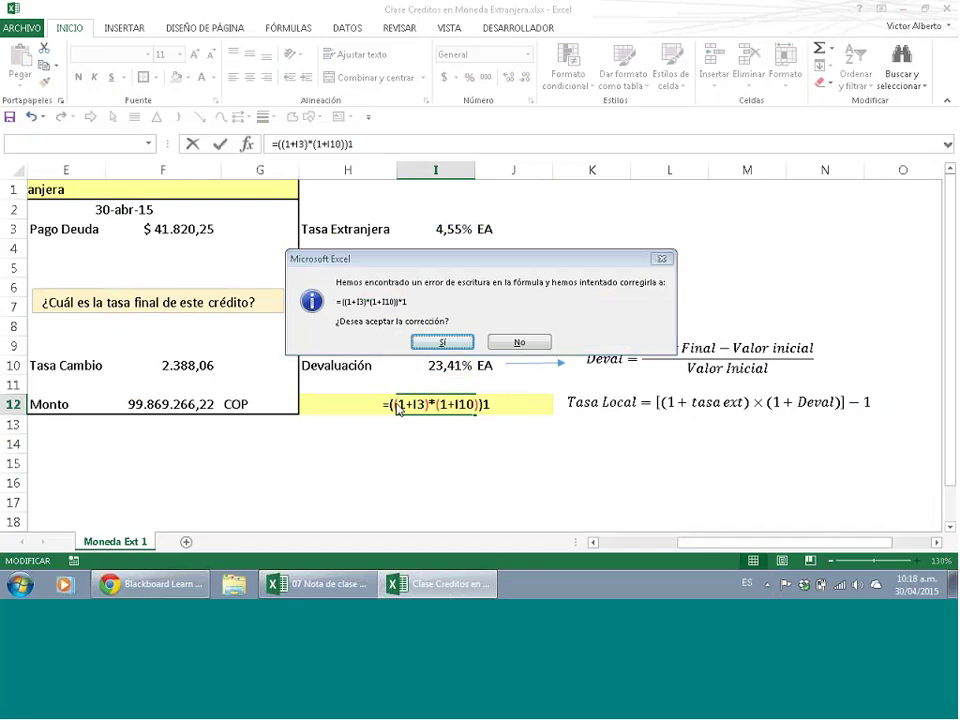
key(Return)
- Correct the final operator of the Tasa Final formula in I12 so it reads =((1+I3)*(1+I10))-1
double_click(432, 403)
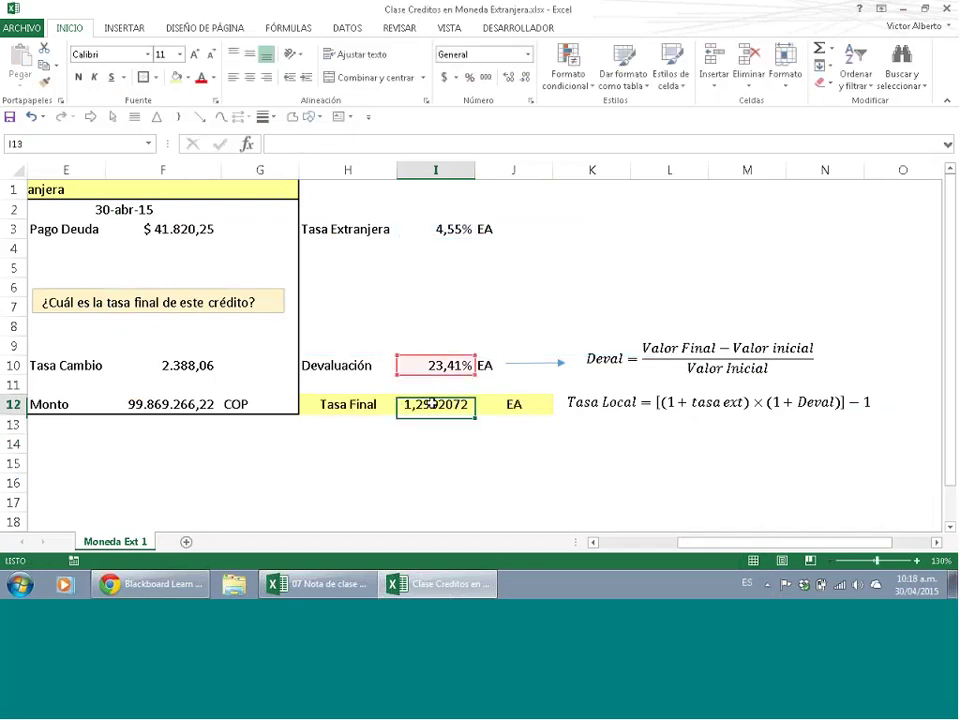
click(487, 402)
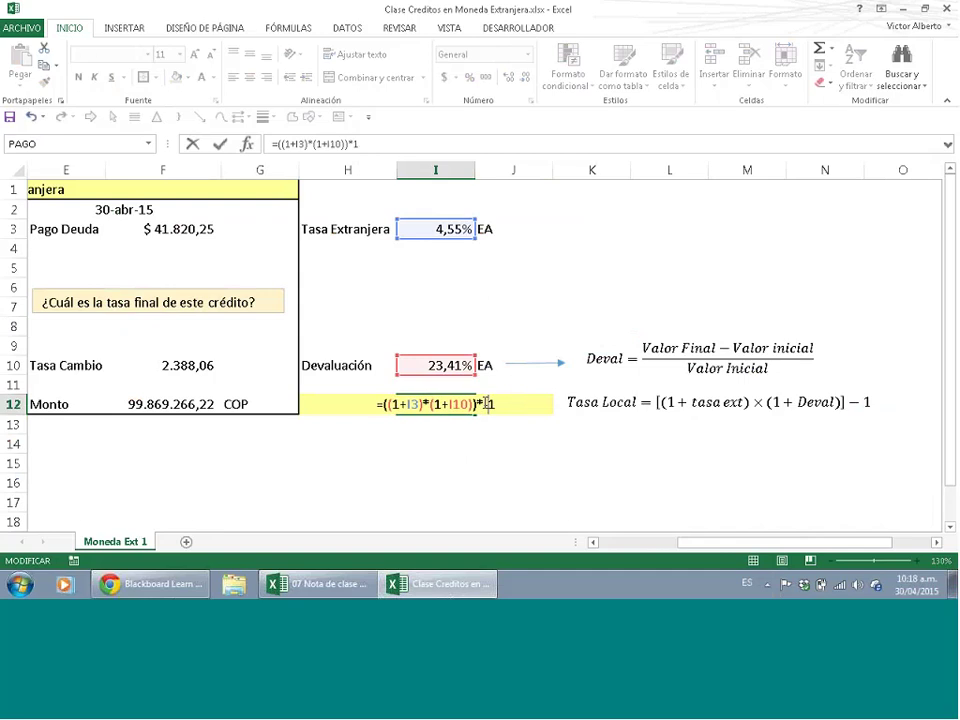
key(BackSpace)
text(-)
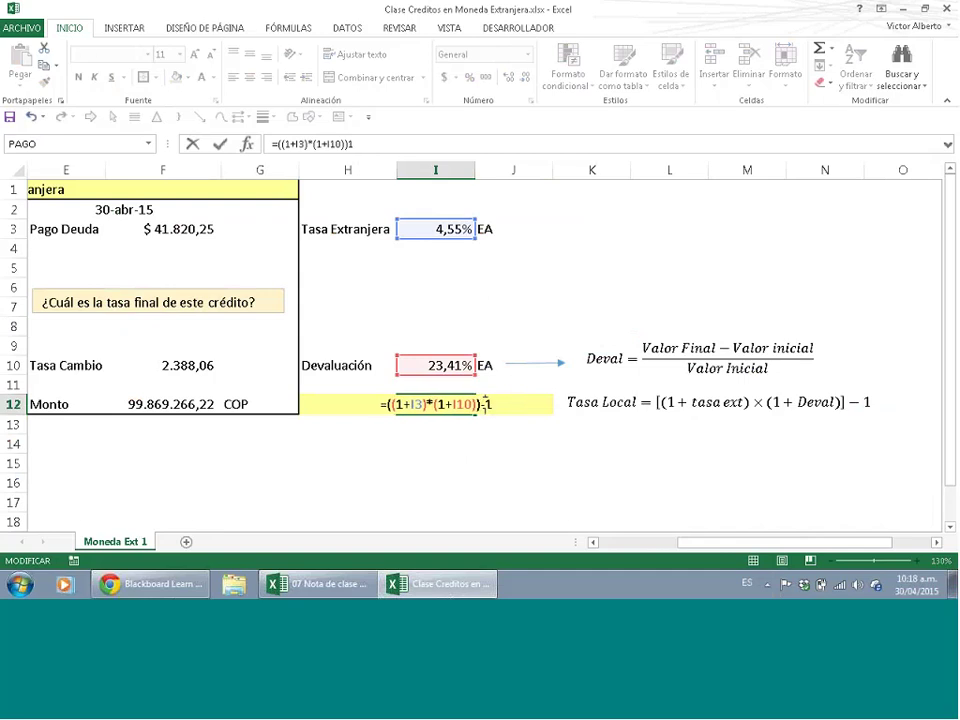
key(Return)
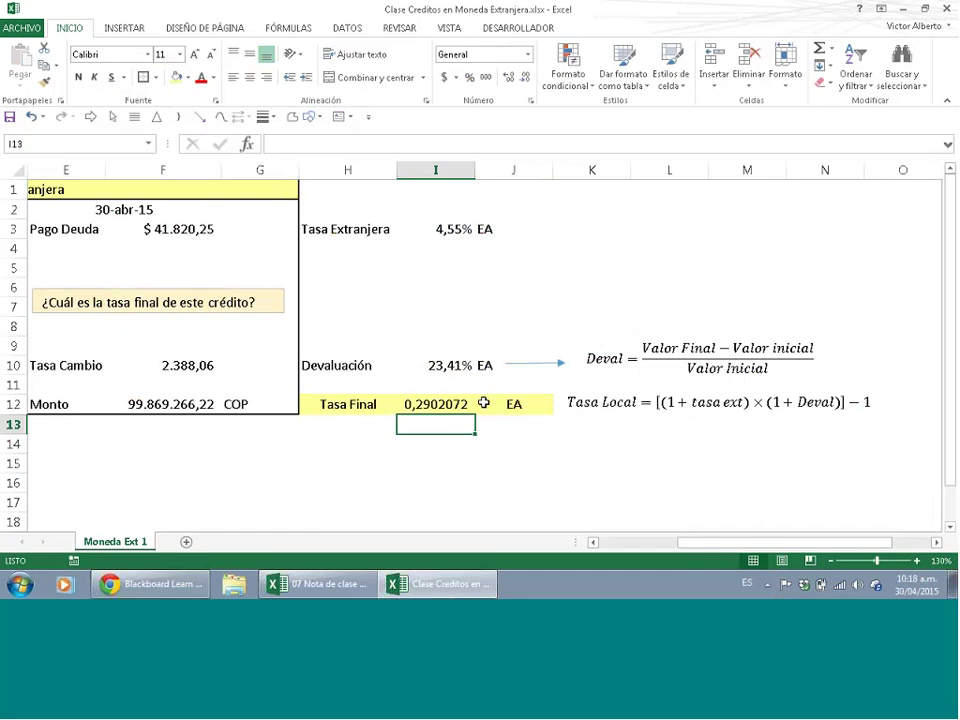
- Format the Tasa Final value in I12 as a percentage with two decimals
click(436, 400)
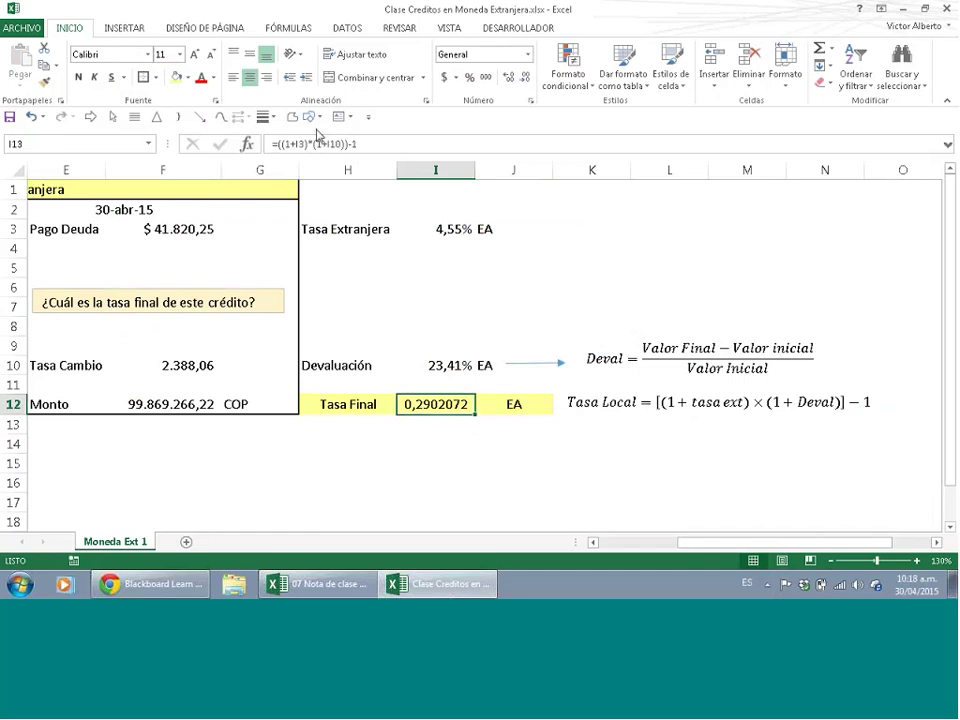
click(469, 77)
click(507, 78)
click(507, 78)
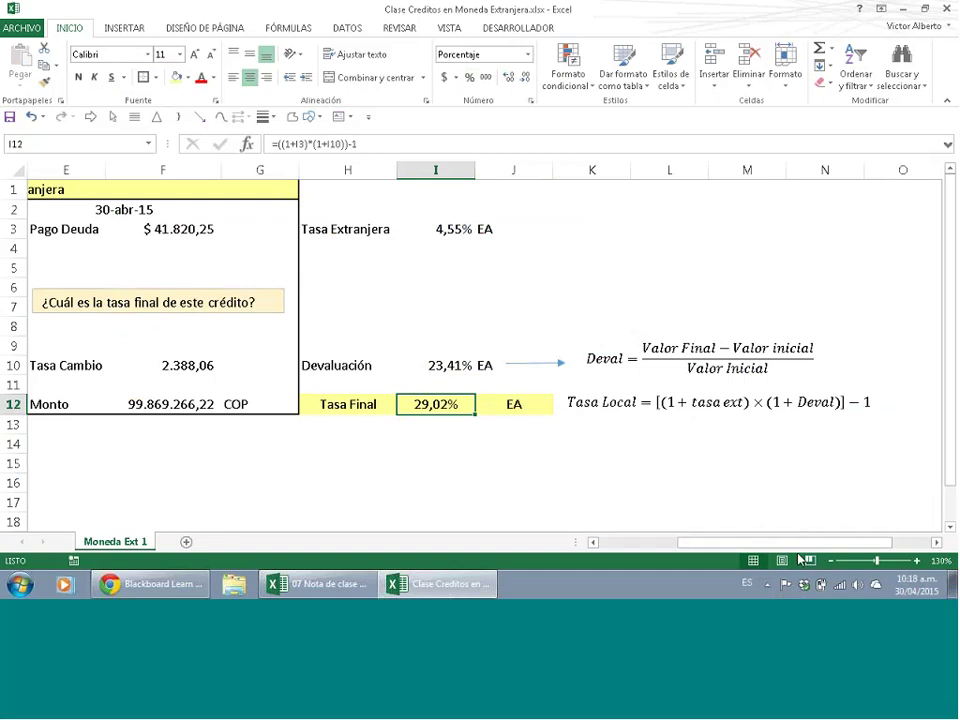
- Review the LIBOR + 4 debt terms, the effective rate in B6 and the Colombia rate in A14:C14
click(806, 583)
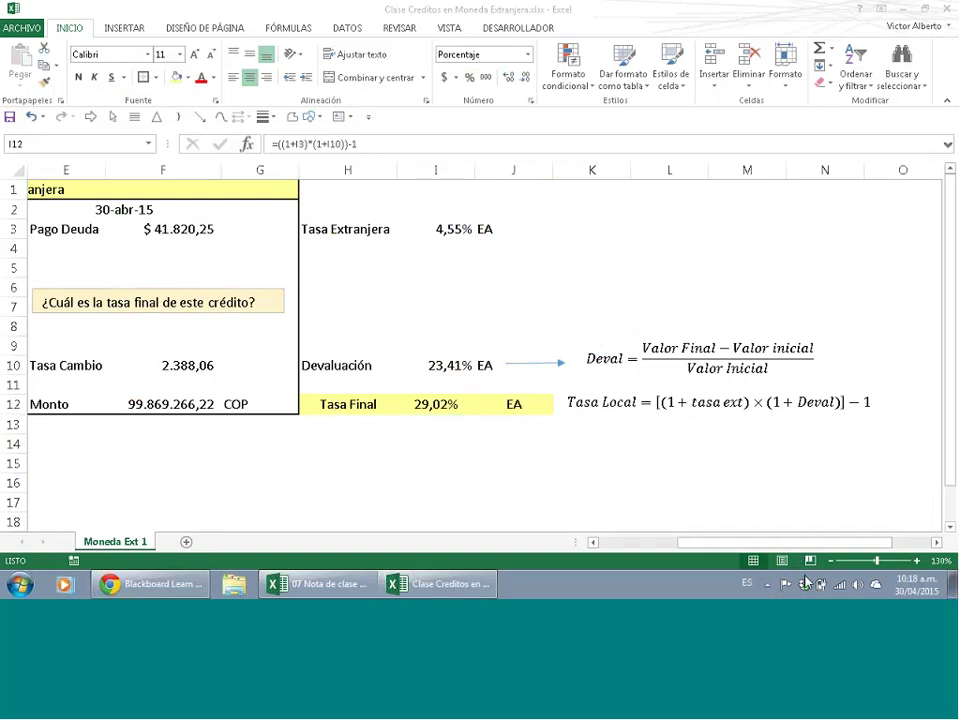
click(761, 546)
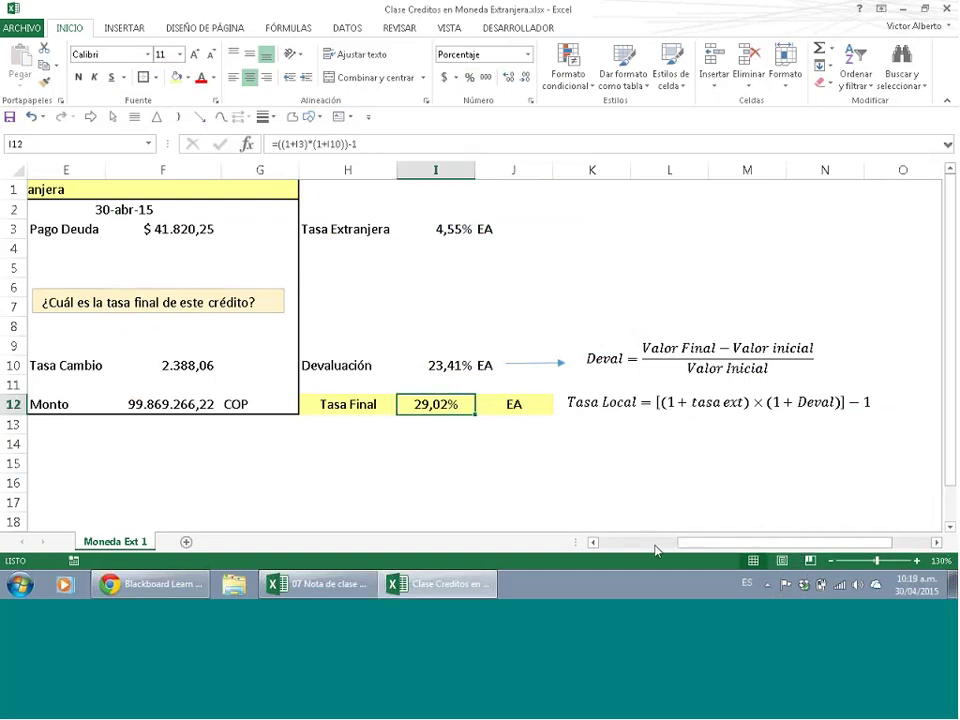
scroll(690, 547, left, 1)
scroll(690, 547, left, 3)
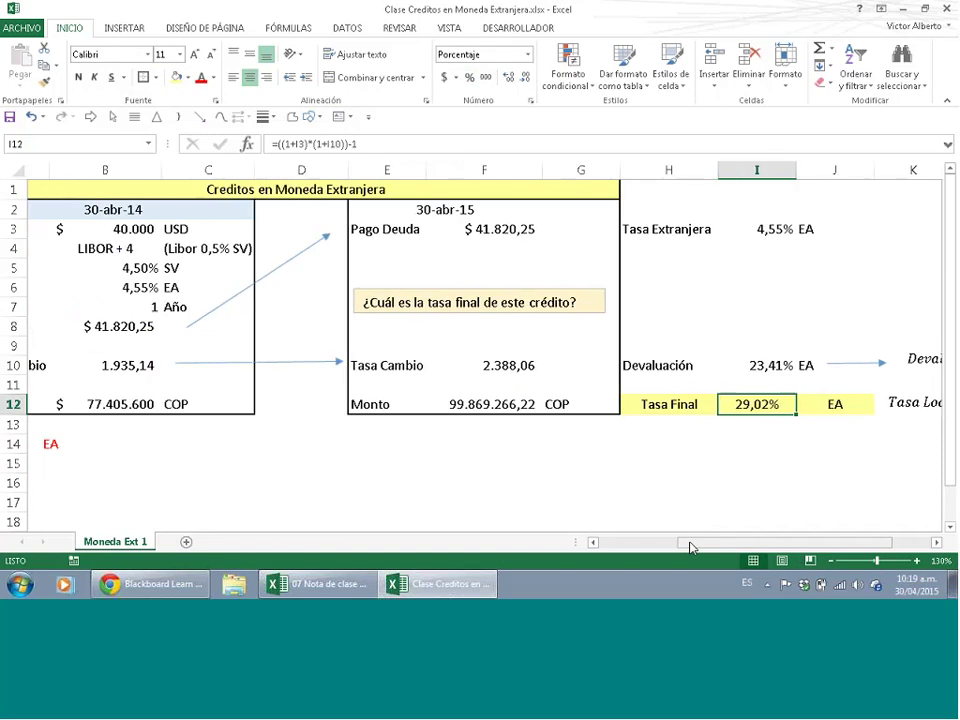
drag(66, 229, 276, 250)
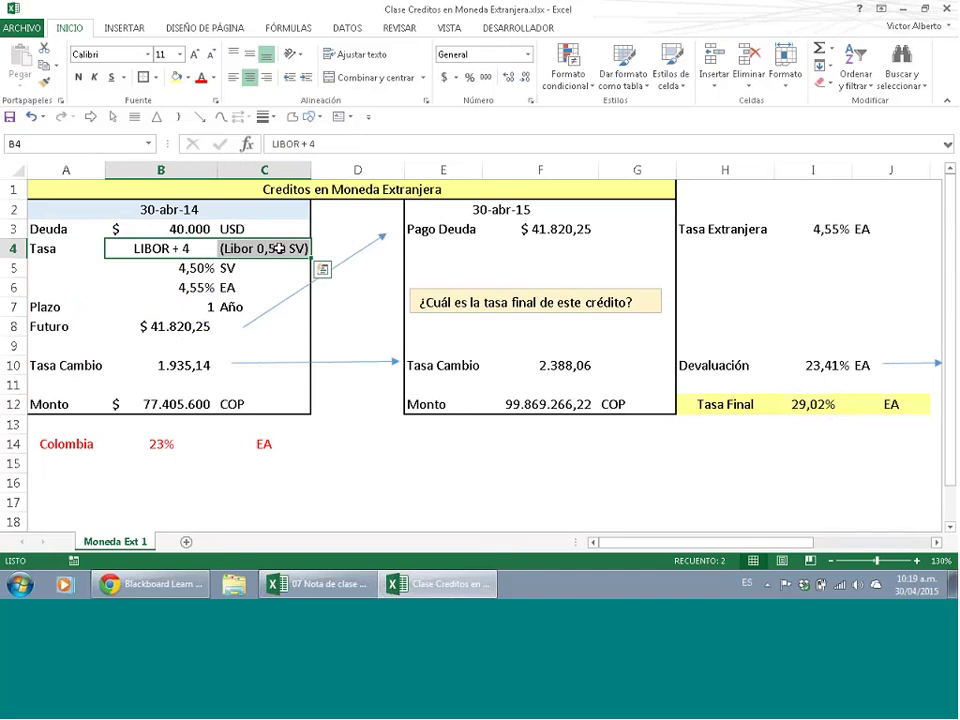
drag(190, 287, 229, 289)
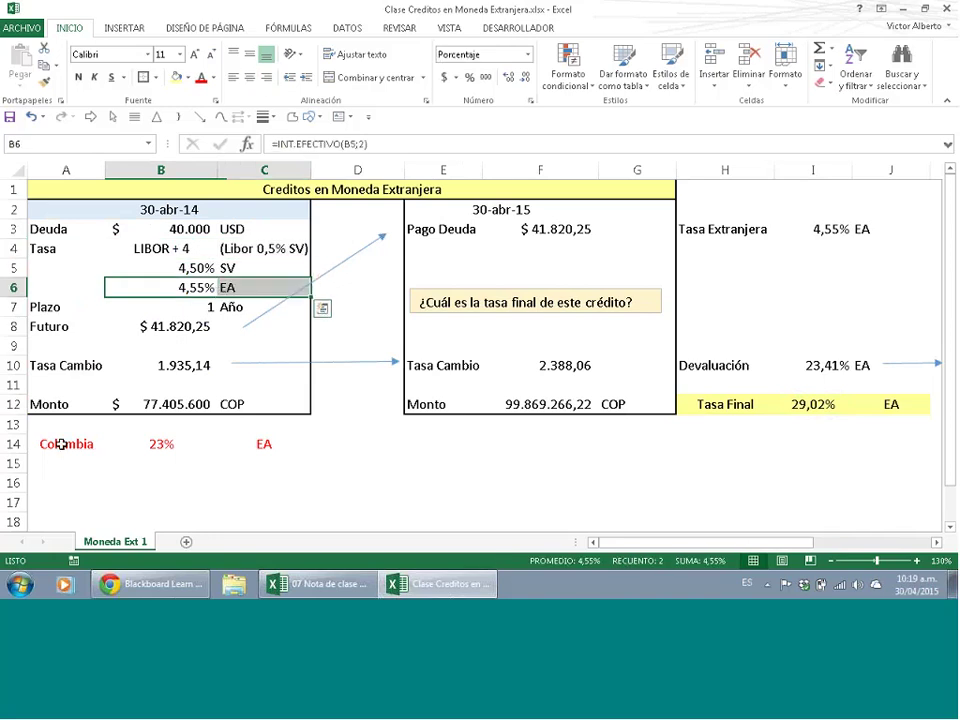
drag(62, 444, 266, 444)
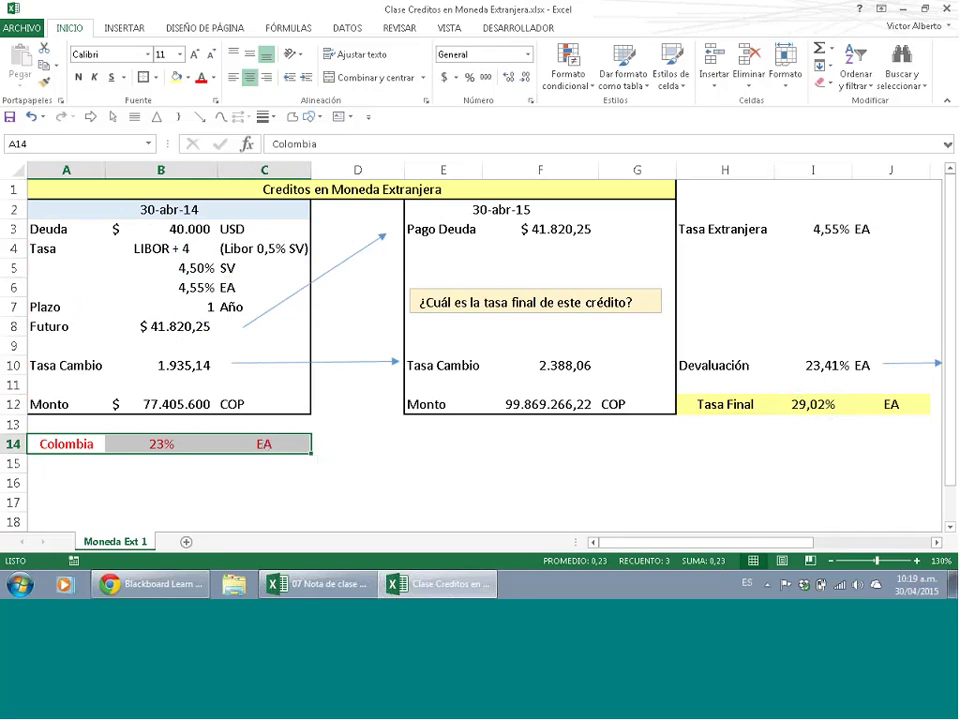
click(185, 289)
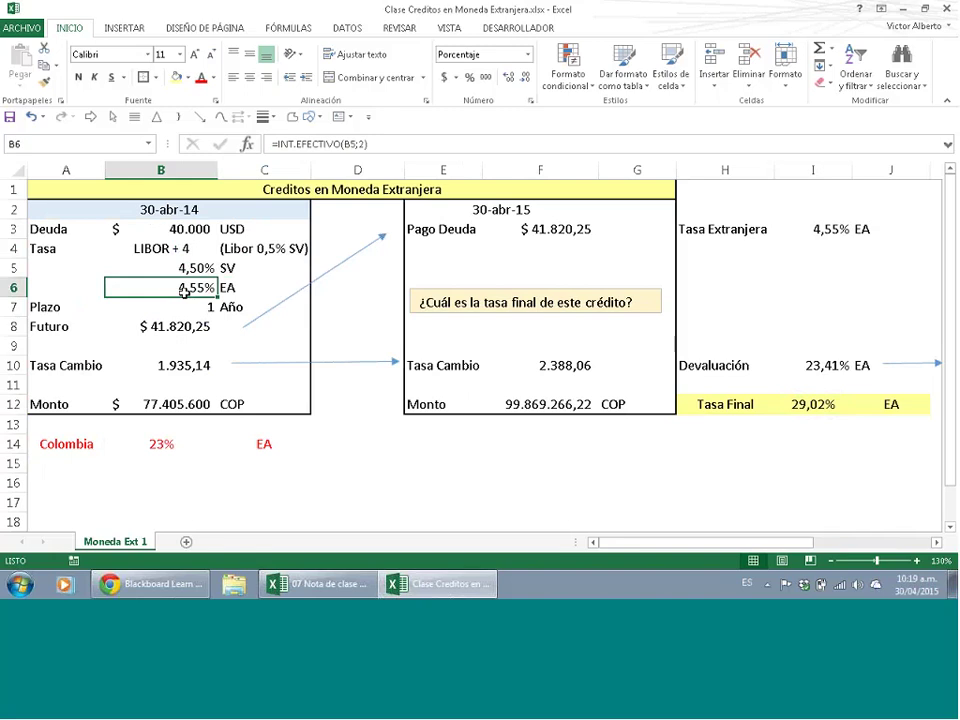
- Set the 30-abr-15 exchange rate in F10 to 2050 and check the Tasa Final in I12
double_click(553, 365)
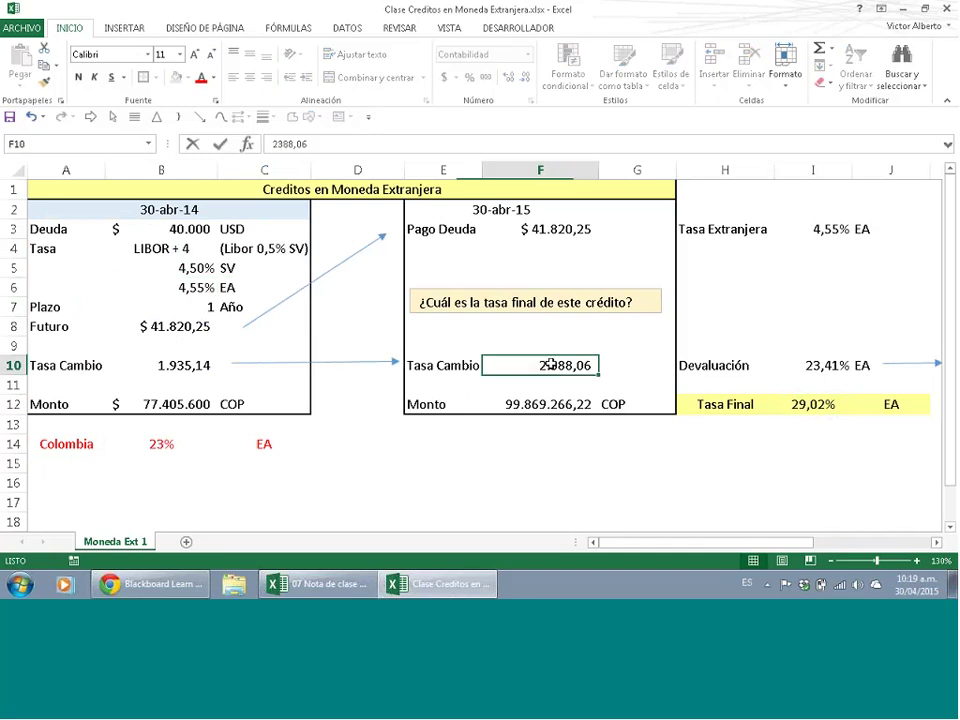
double_click(562, 365)
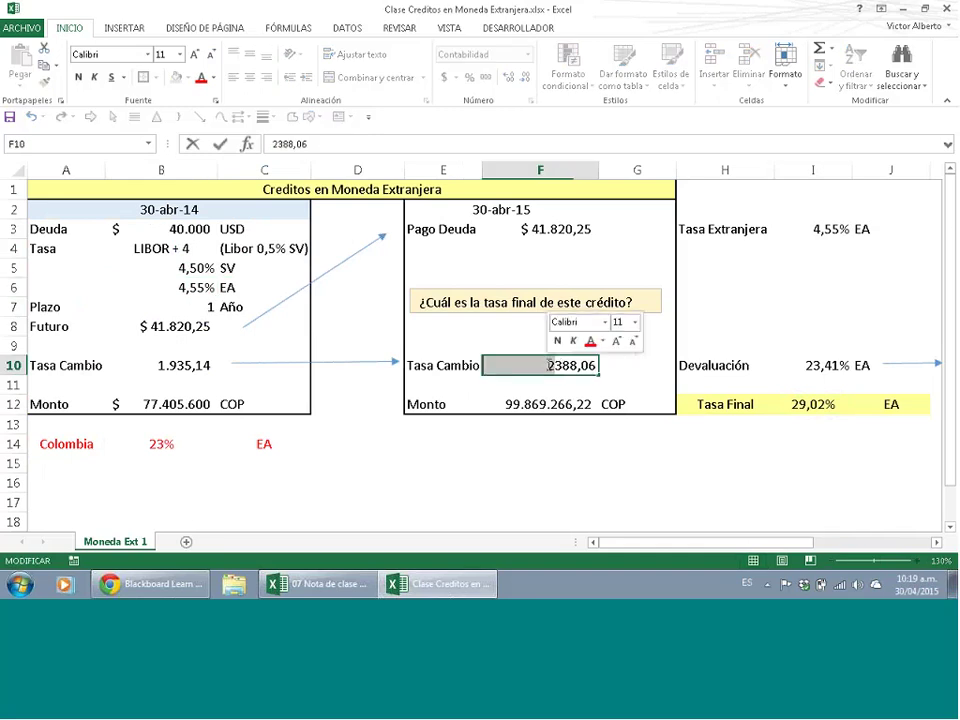
click(562, 365)
double_click(561, 365)
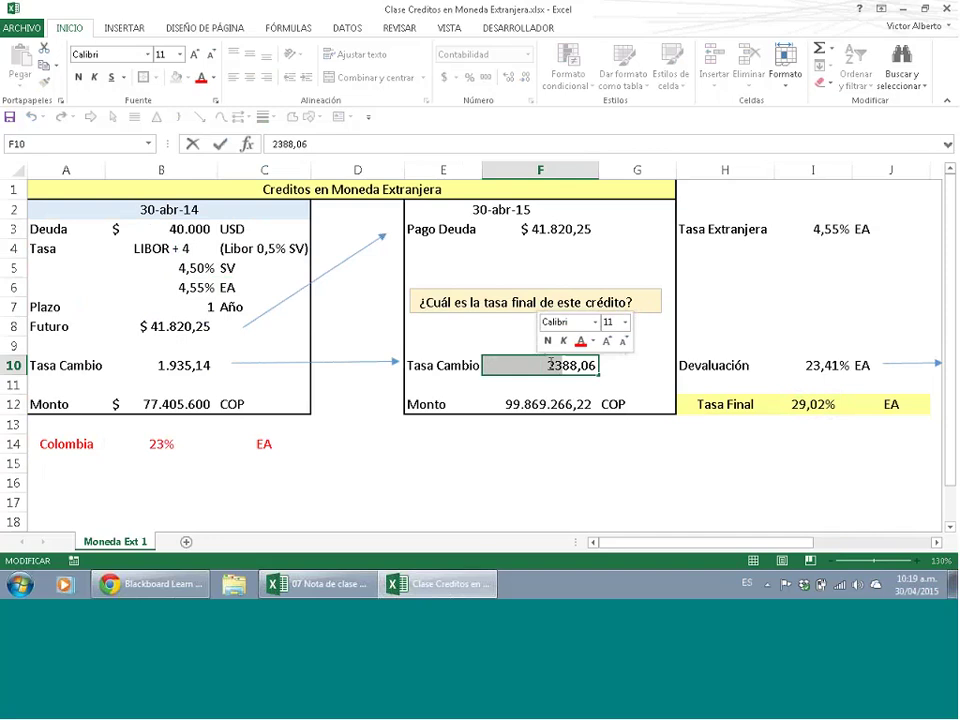
click(550, 365)
drag(550, 365, 624, 360)
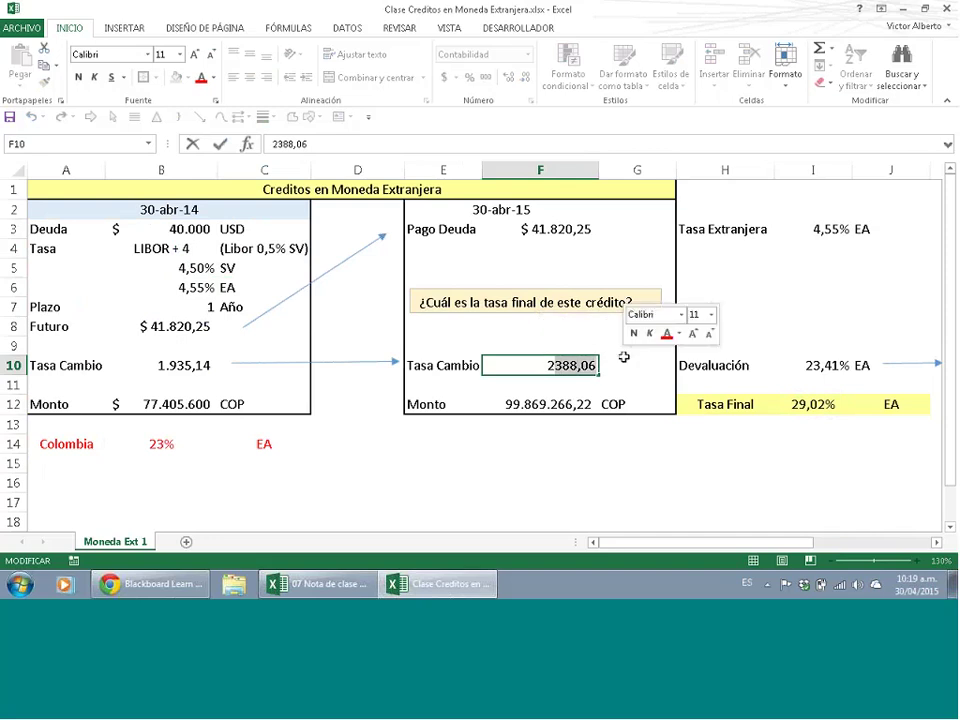
text(050)
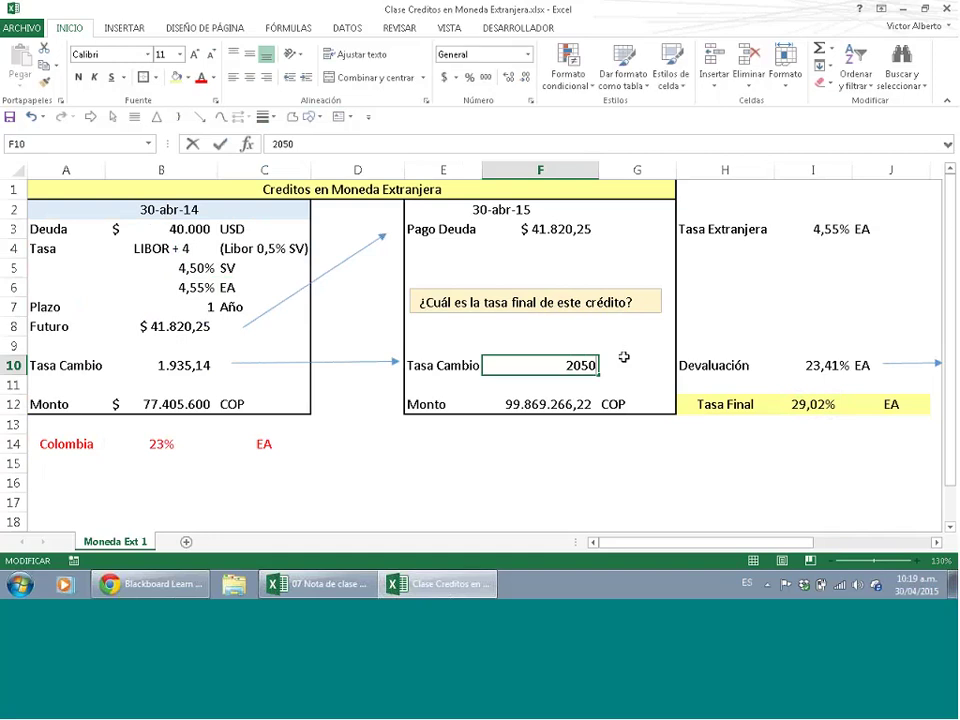
key(Return)
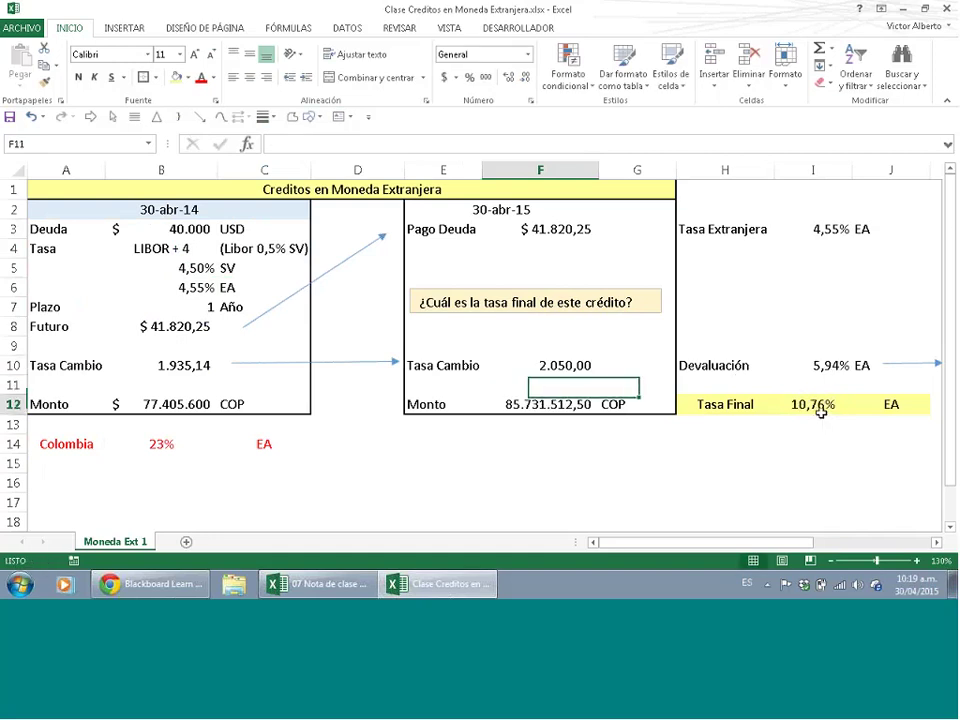
click(822, 416)
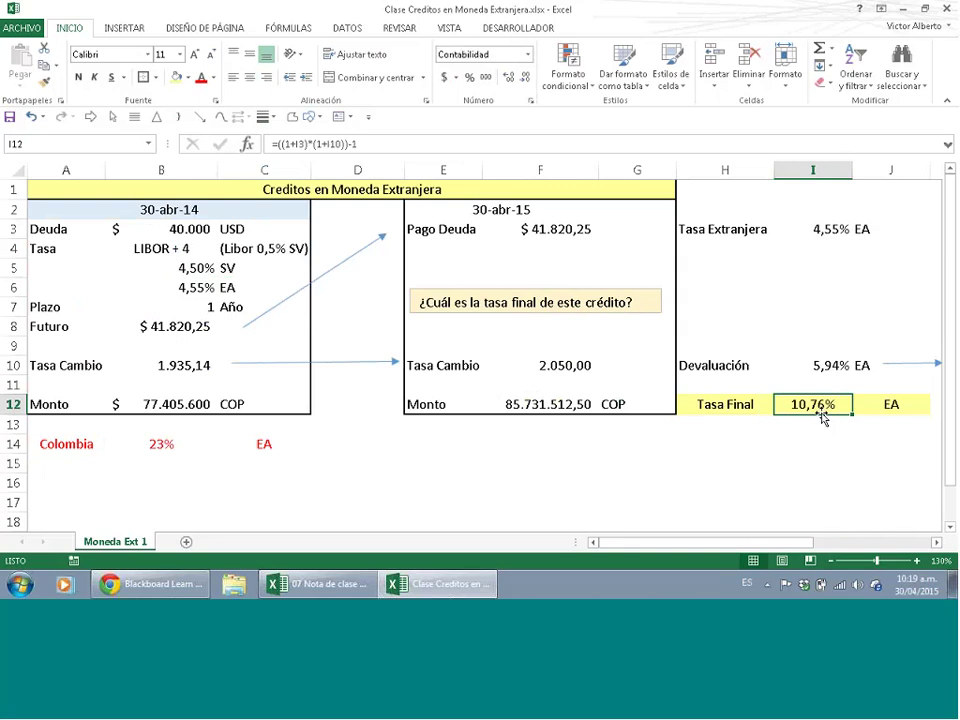
- Undo the exchange rate change in F10 and compare the Tasa Final with the Colombia rate in row 14
key(ctrl+z)
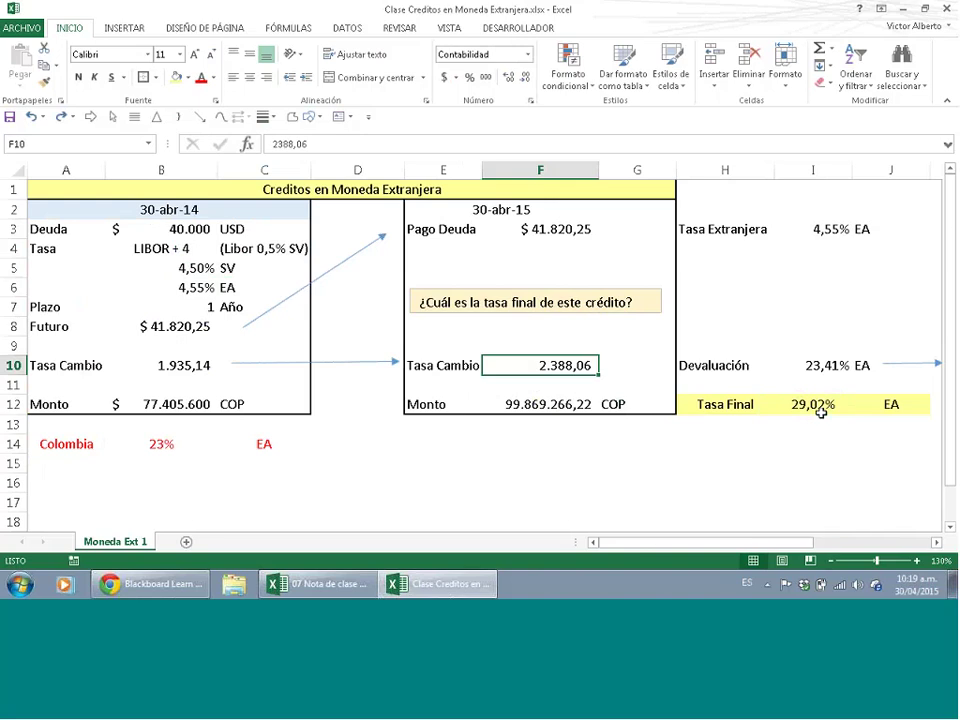
click(816, 406)
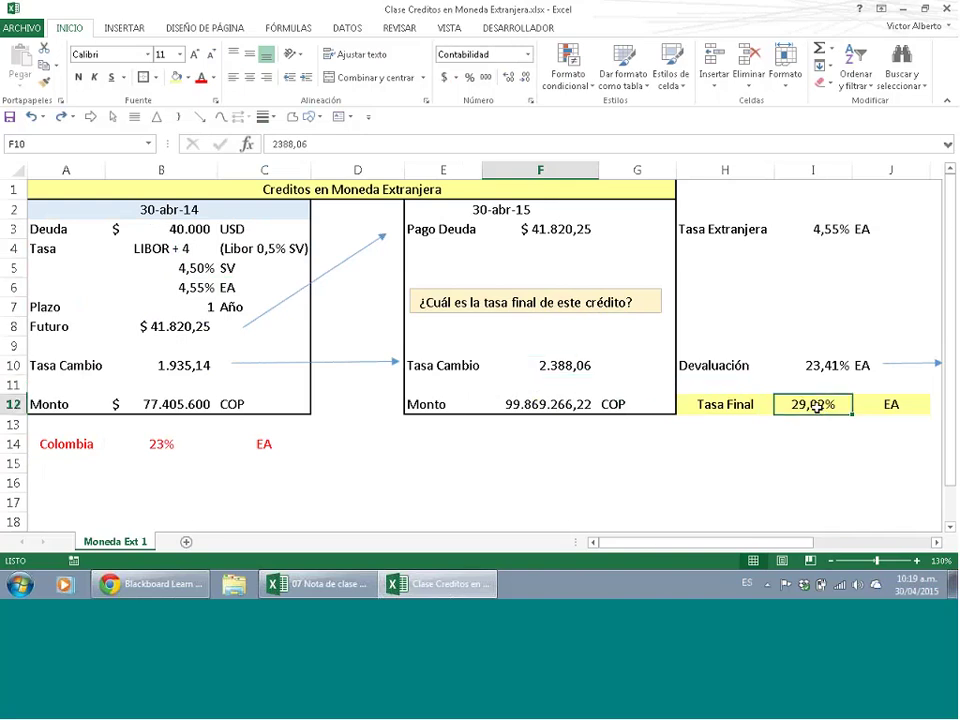
click(83, 440)
drag(83, 440, 262, 440)
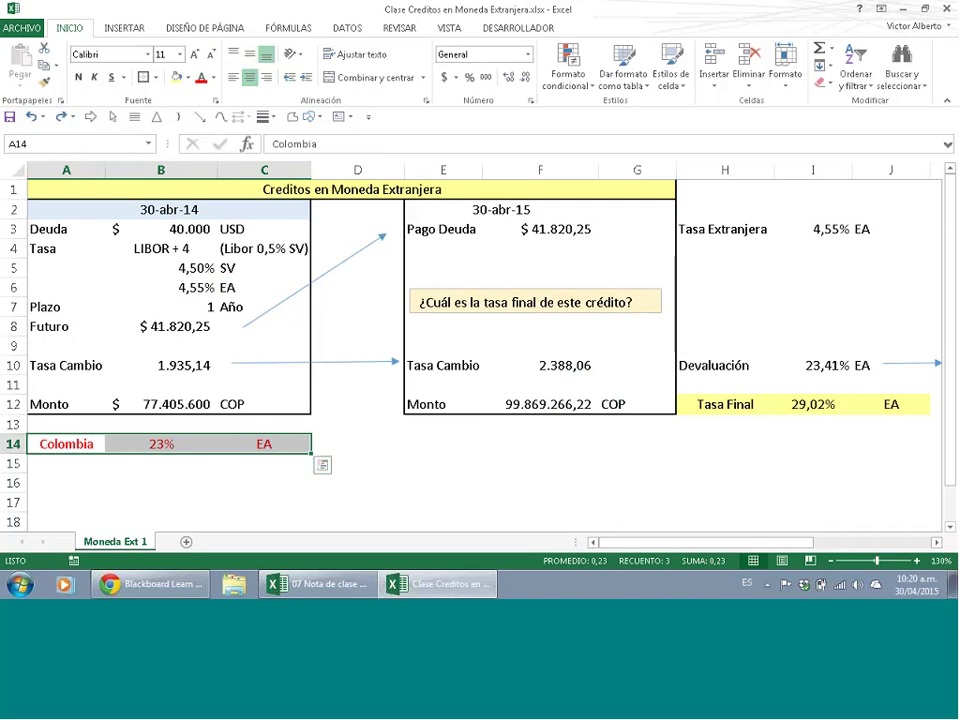
- Sketch a freehand zigzag line rising from the Tasa Cambio row to the Tasa Extranjera row, and remove it
click(293, 118)
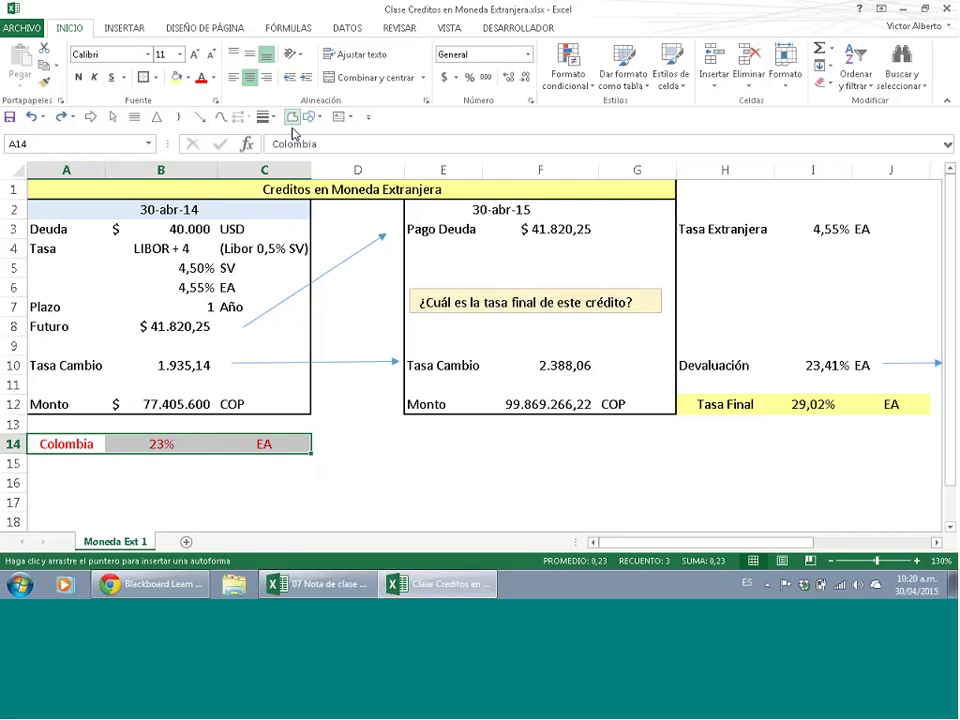
mouse_move(96, 382)
mouse_down()
mouse_move(193, 420)
mouse_move(231, 401)
mouse_move(317, 388)
mouse_move(411, 297)
mouse_move(497, 315)
mouse_move(534, 373)
mouse_move(667, 241)
mouse_move(804, 206)
mouse_up()
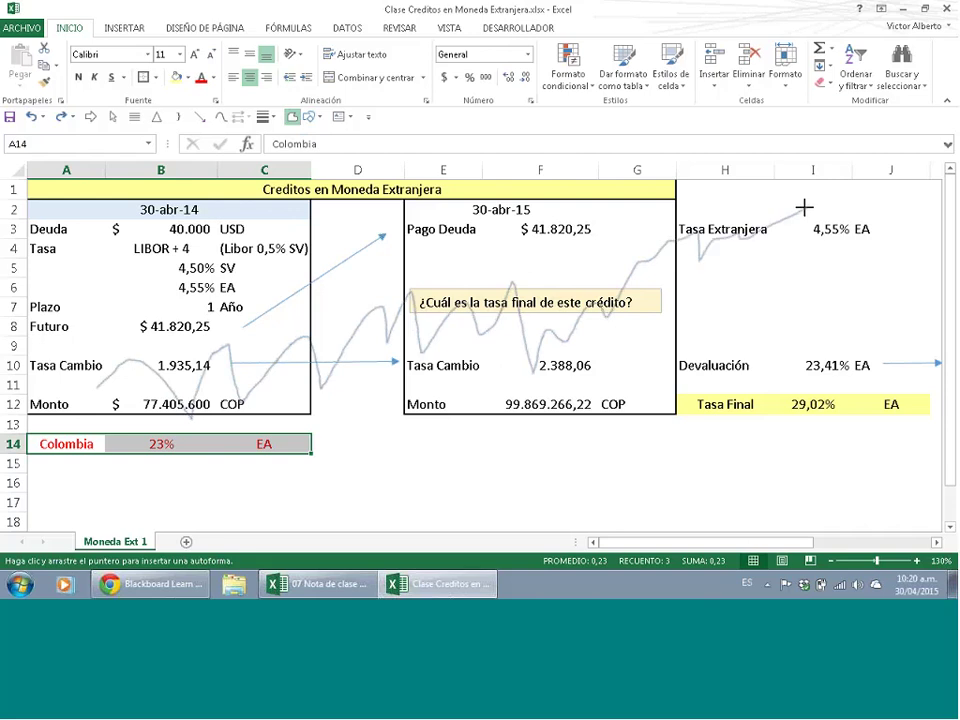
key(Escape)
key(Delete)
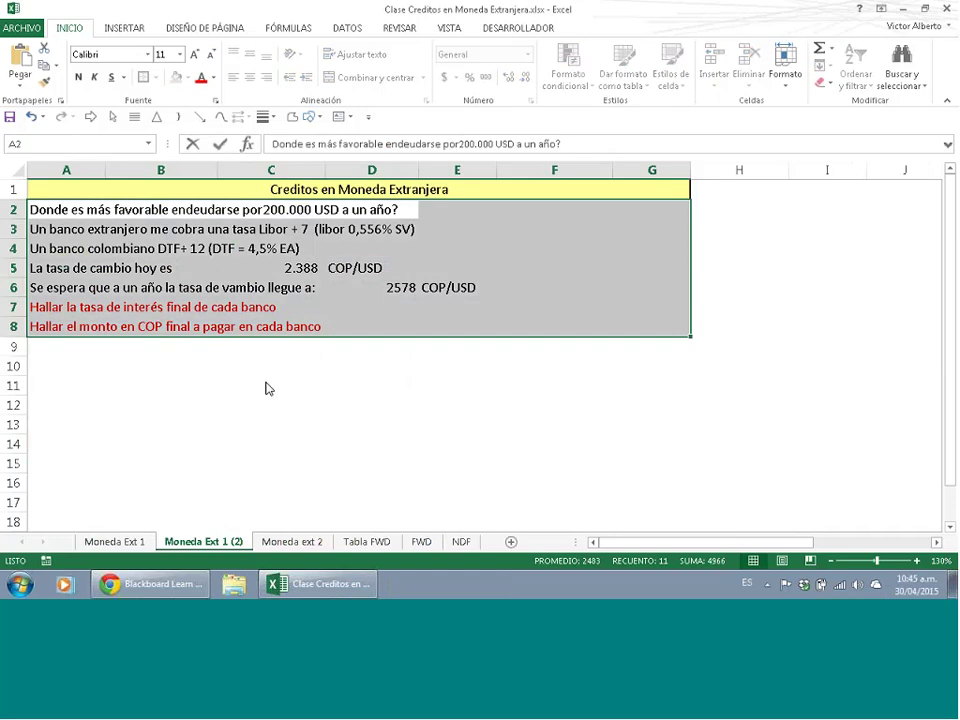
- Merge and center cells A10:C10 and enter the heading "Banco Extranjero" in them
key(F2)
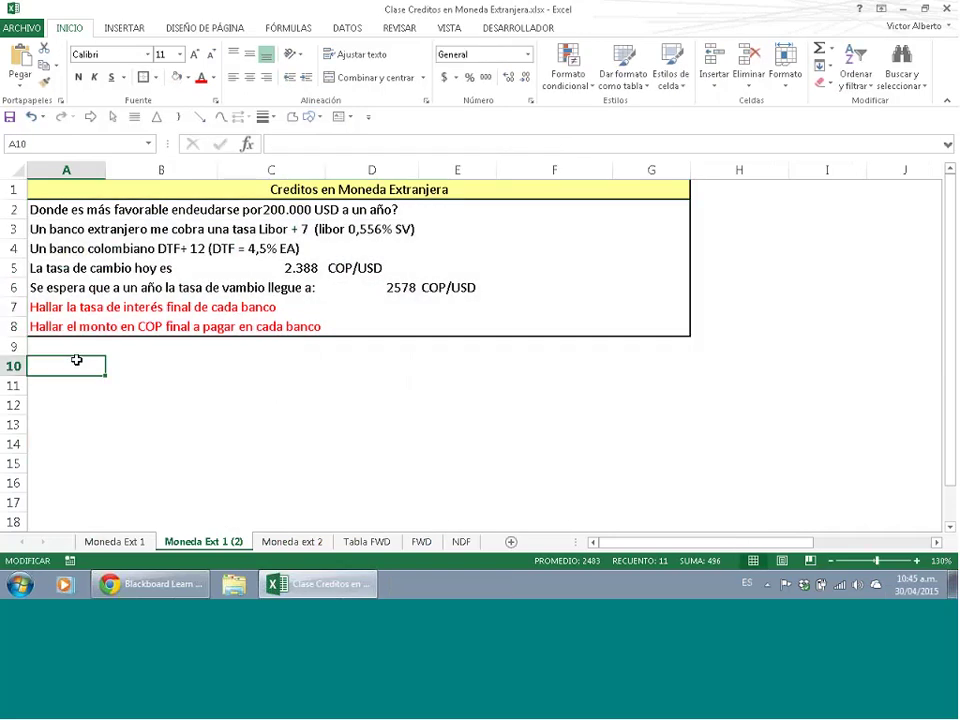
drag(76, 359, 285, 358)
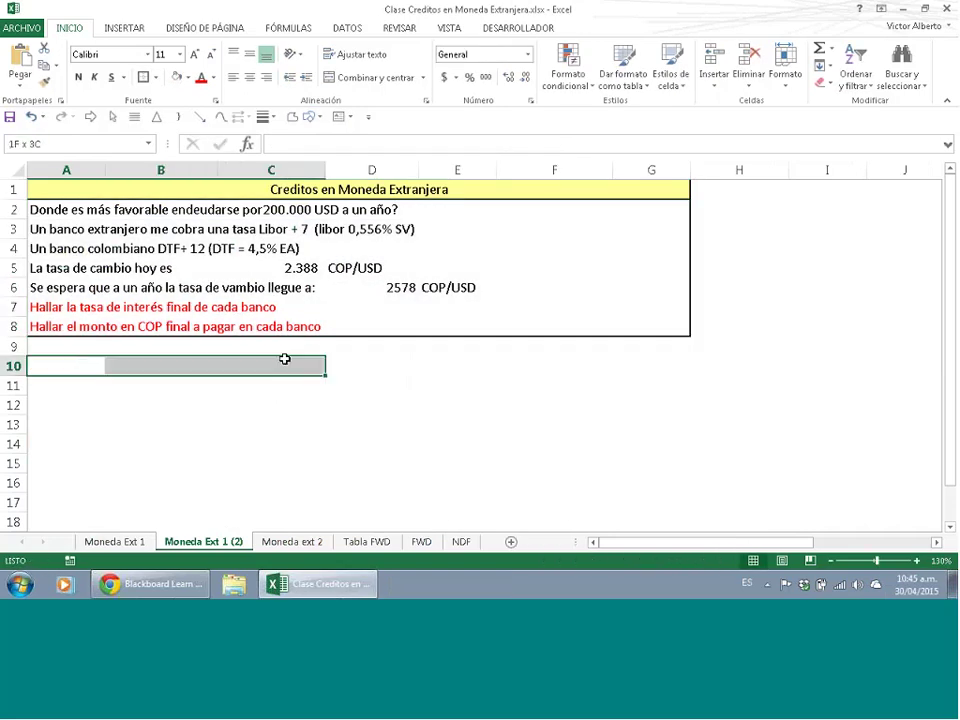
click(380, 77)
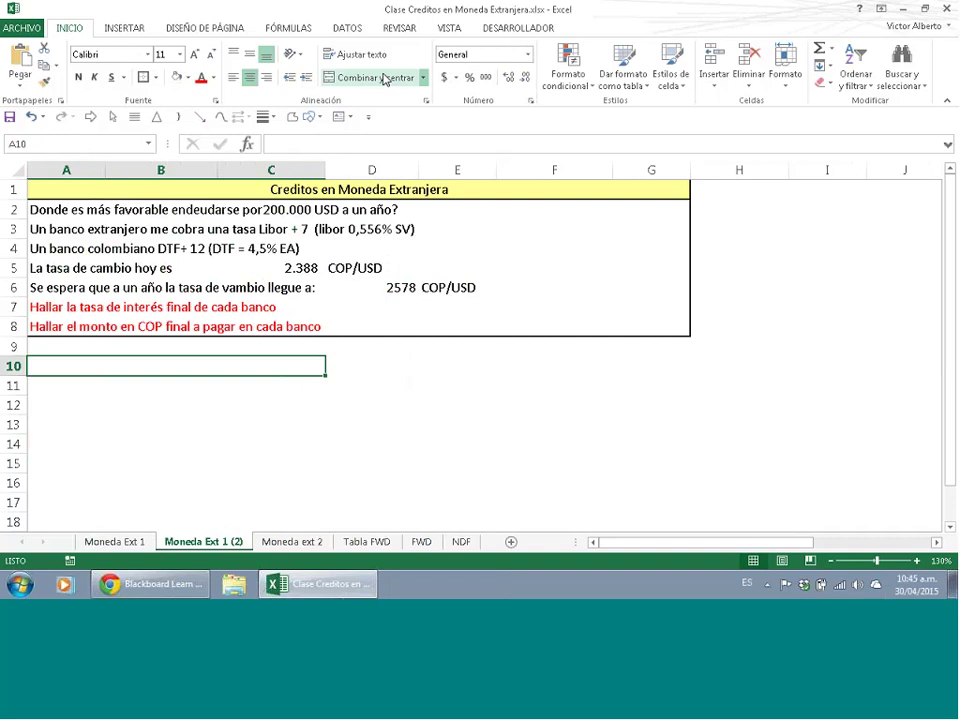
text(Banco )
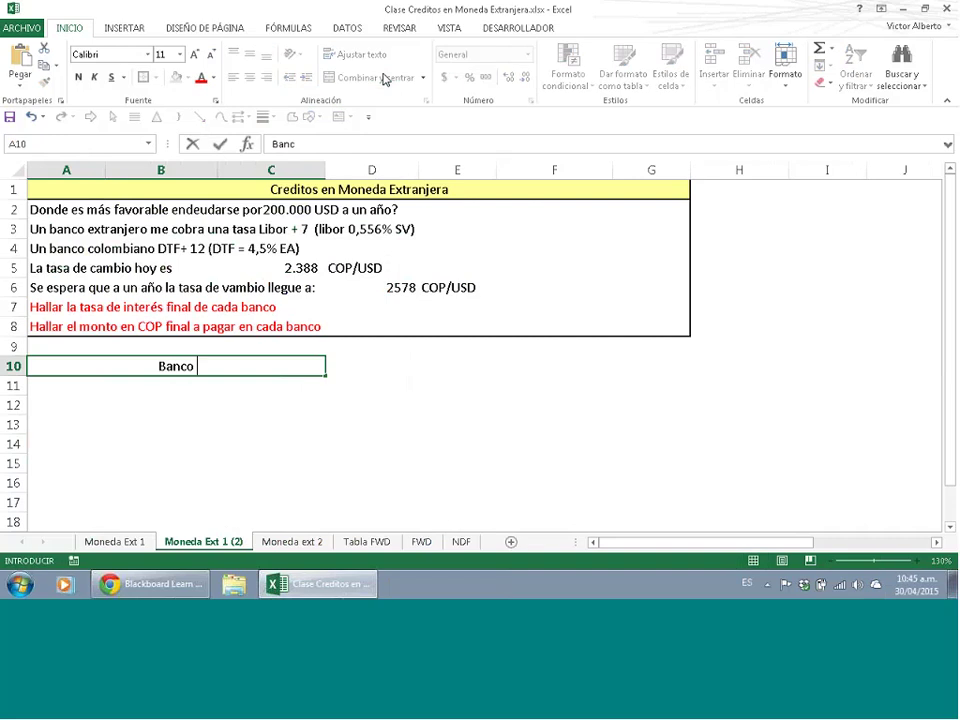
text(Extranjero)
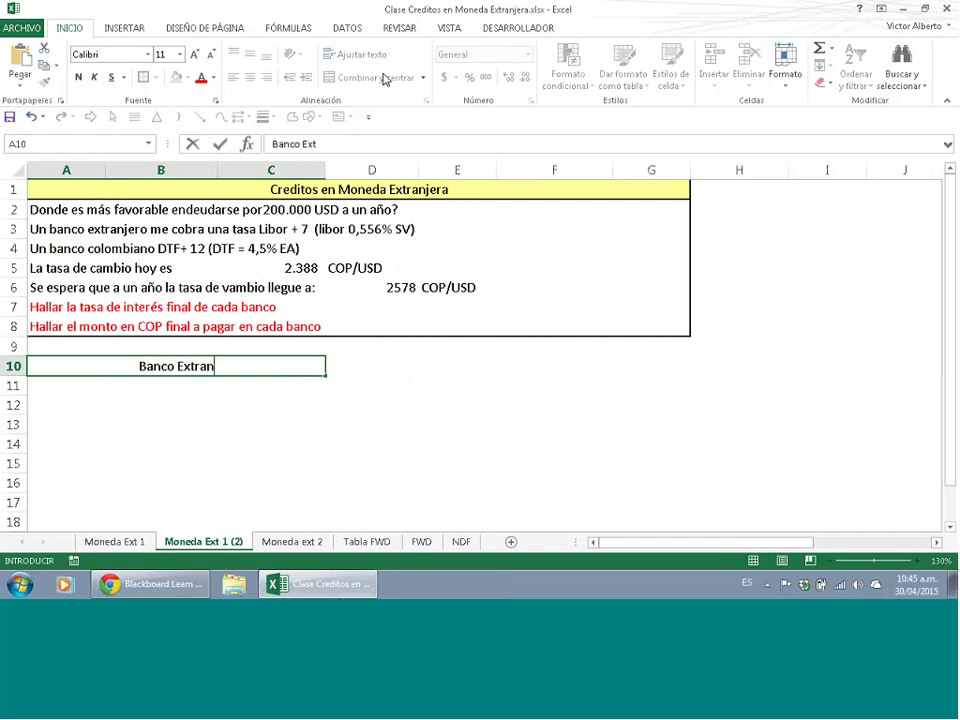
- Open the context menu for cell E10, beside the "Banco Extranjero" heading
click(463, 368)
right_click(449, 372)
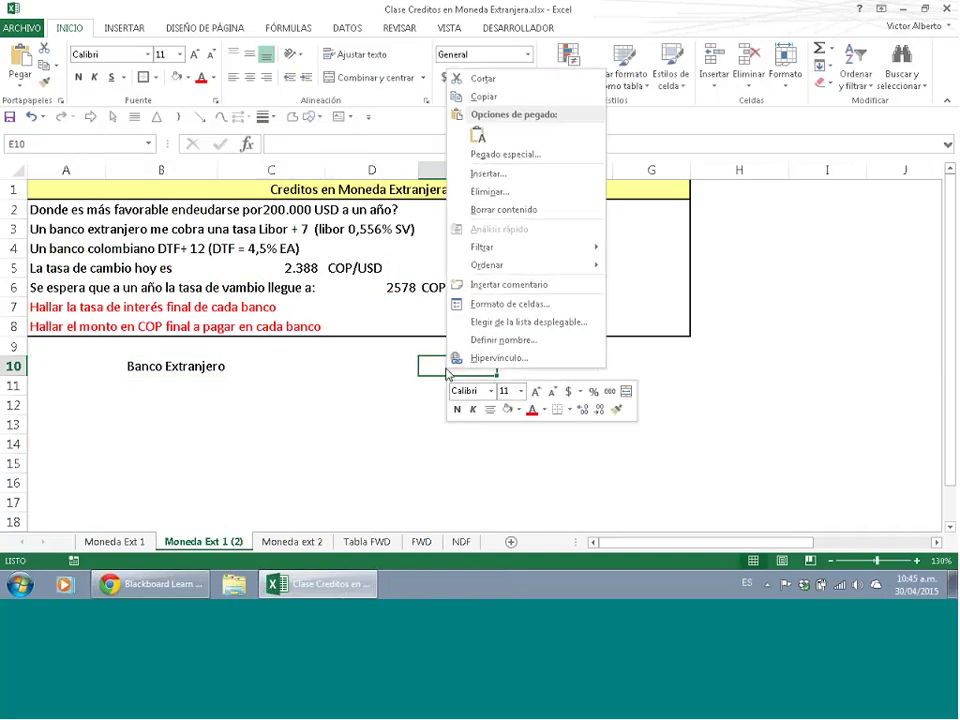
- Merge and center cells E10:G10 and enter the heading "Colombia"
click(435, 358)
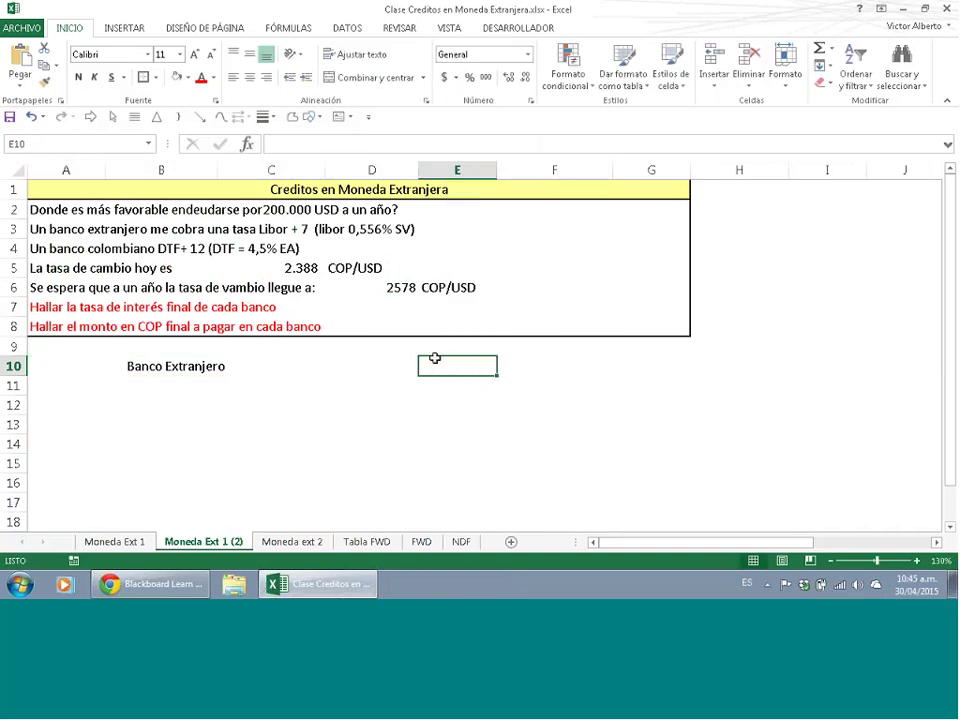
drag(440, 365, 666, 364)
click(392, 78)
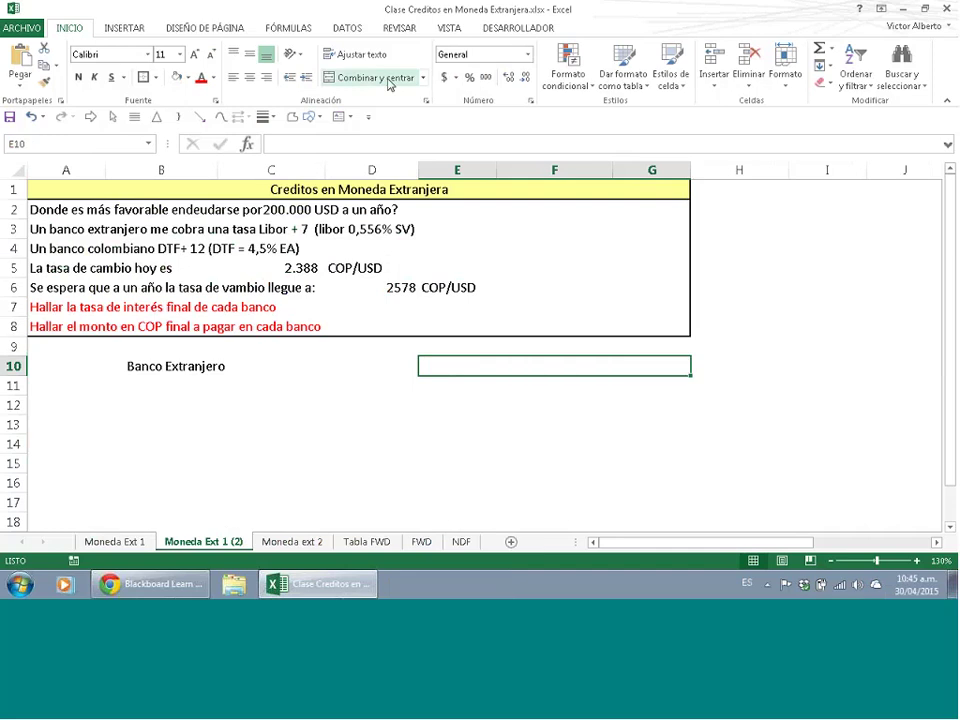
text(Co)
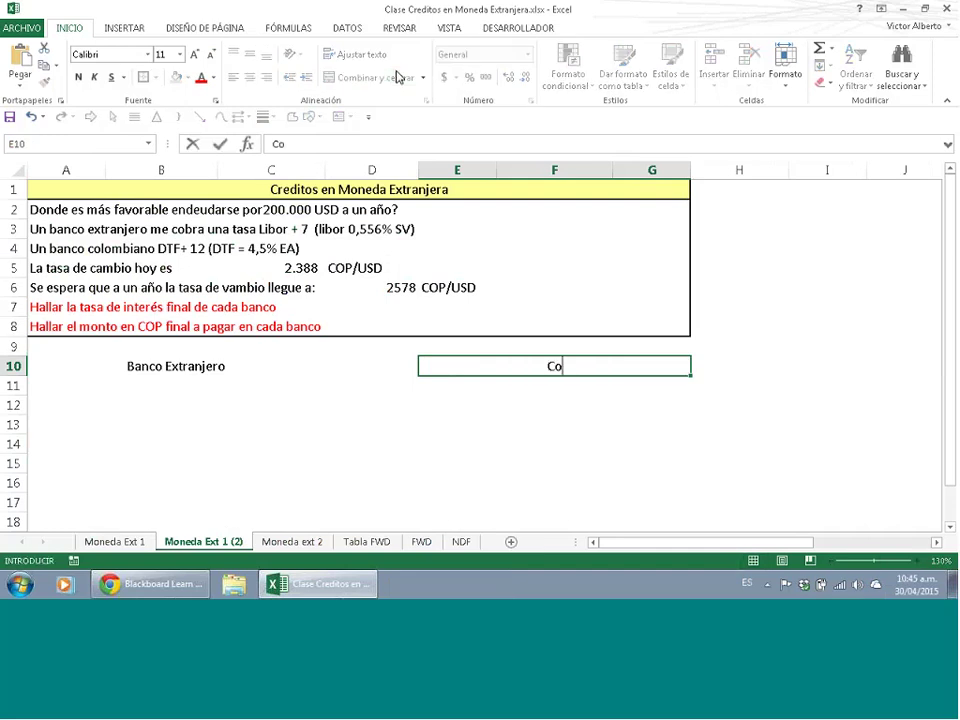
text(lombia)
key(Return)
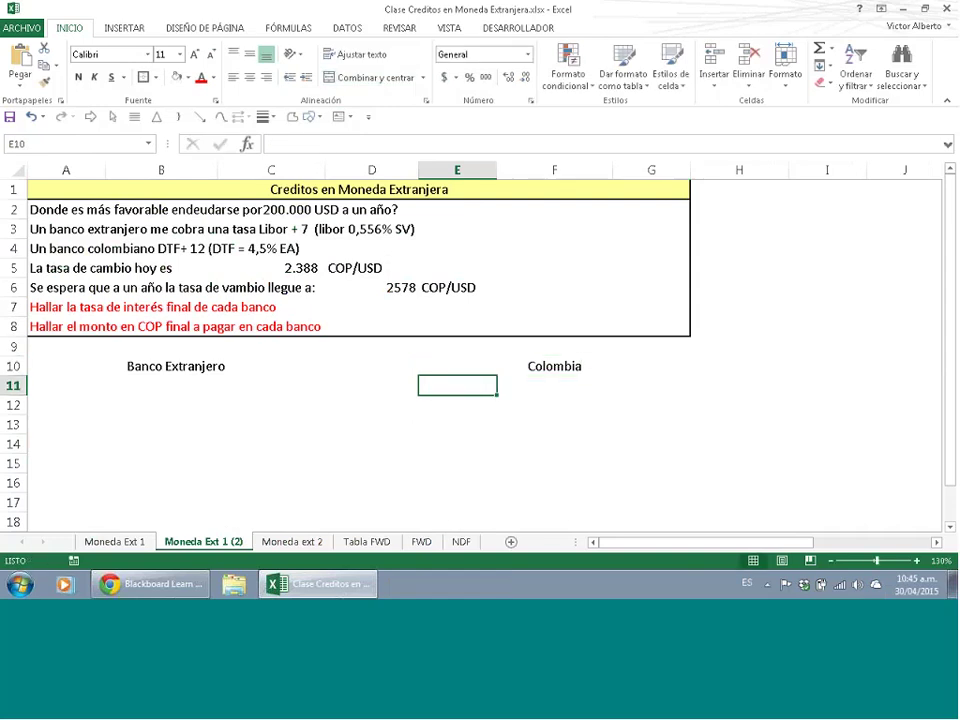
- Apply an outline border to the "Banco Extranjero" and "Colombia" headings in row 10
click(229, 367)
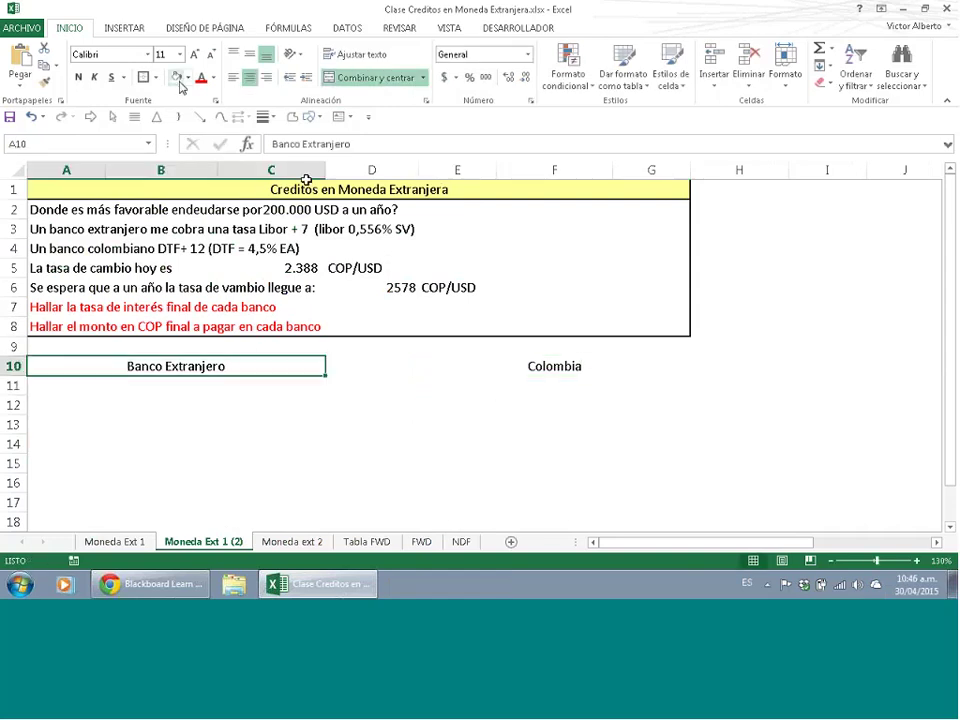
click(143, 77)
click(583, 366)
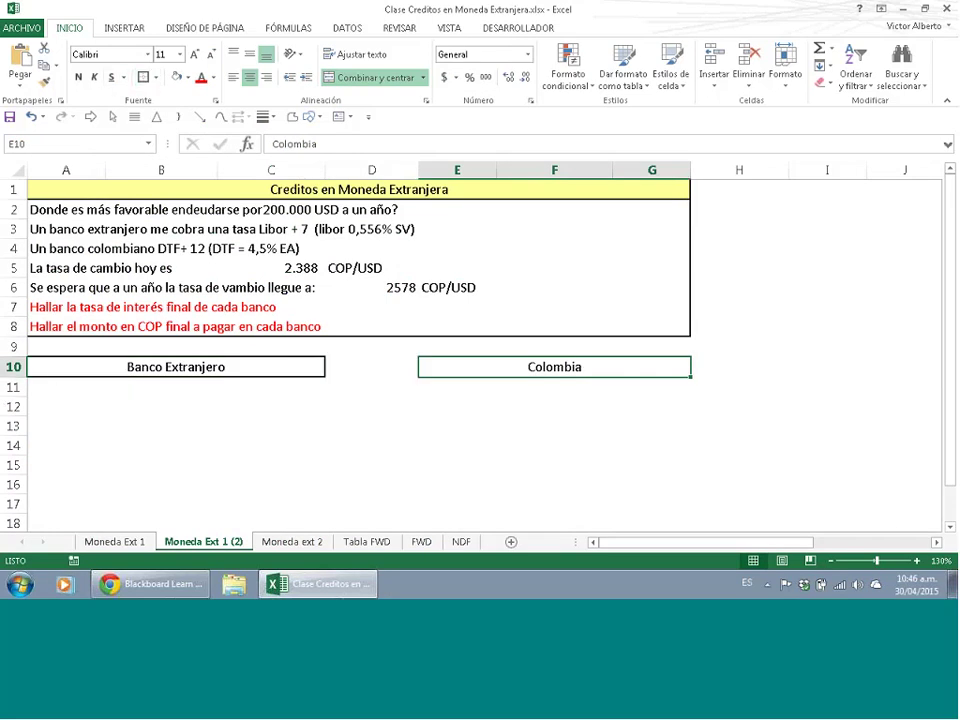
- Fill row 12 under Banco Extranjero with the label "Deuda", the amount 200000 and the currency "USD"
click(60, 400)
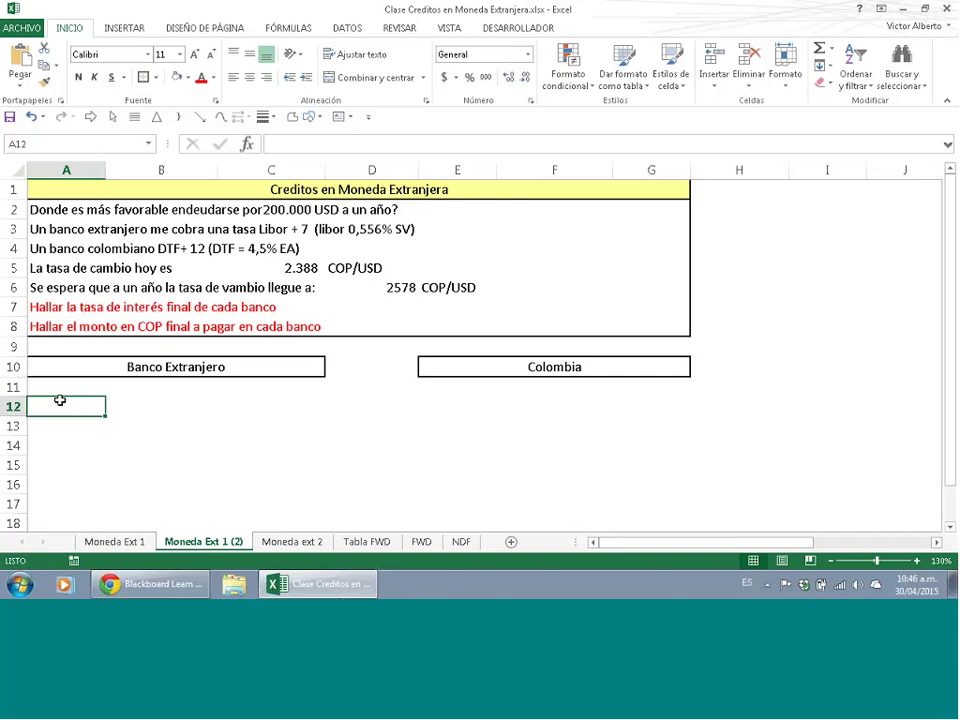
text(Deud)
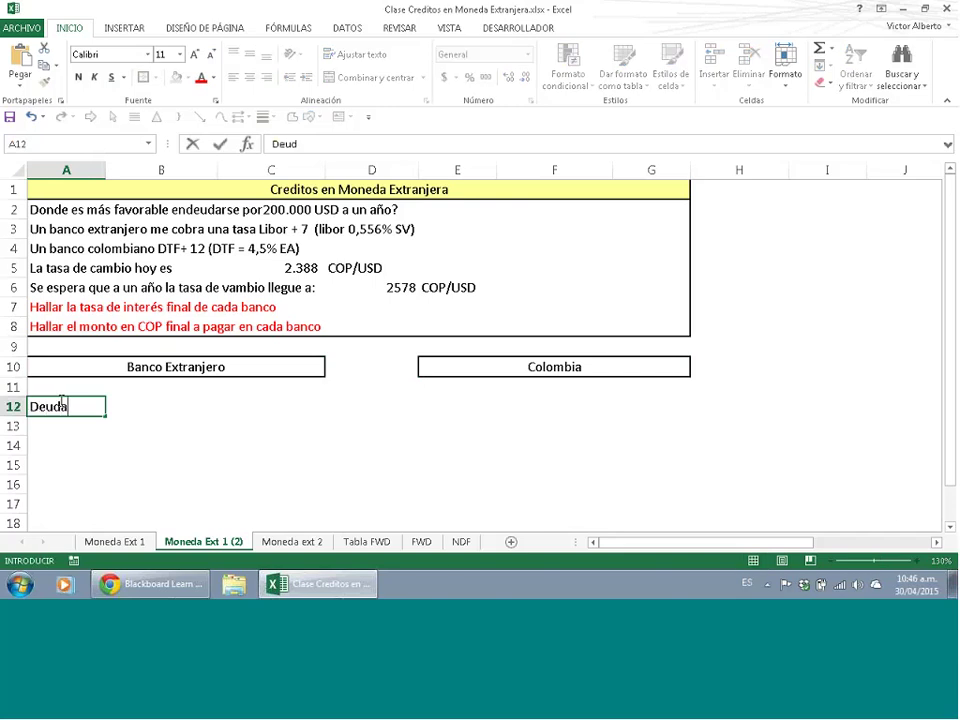
text(a)
key(Tab)
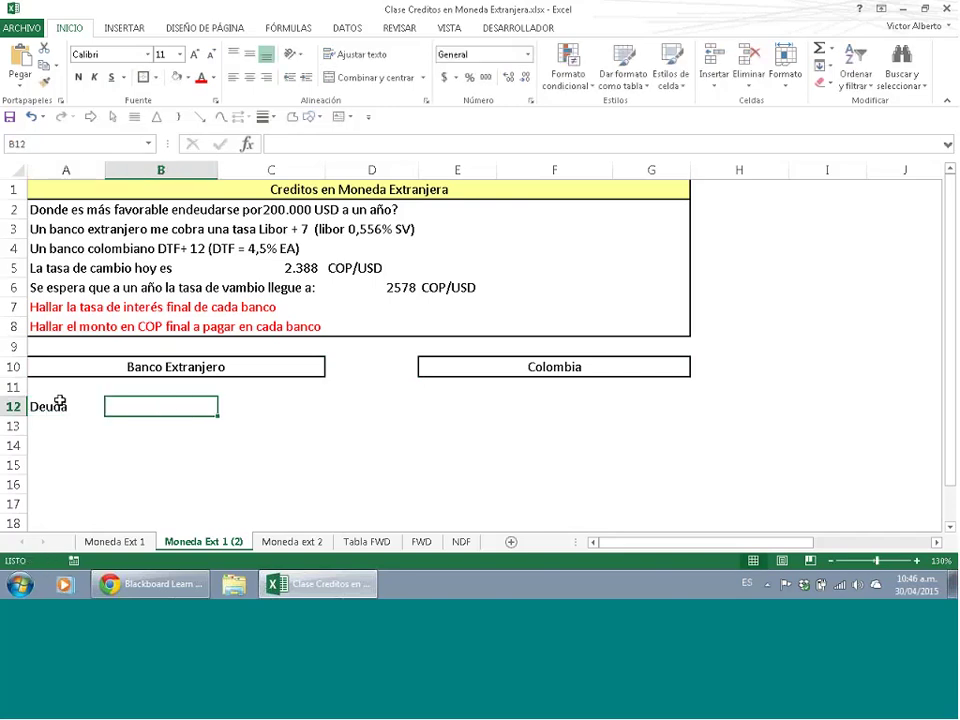
text(200)
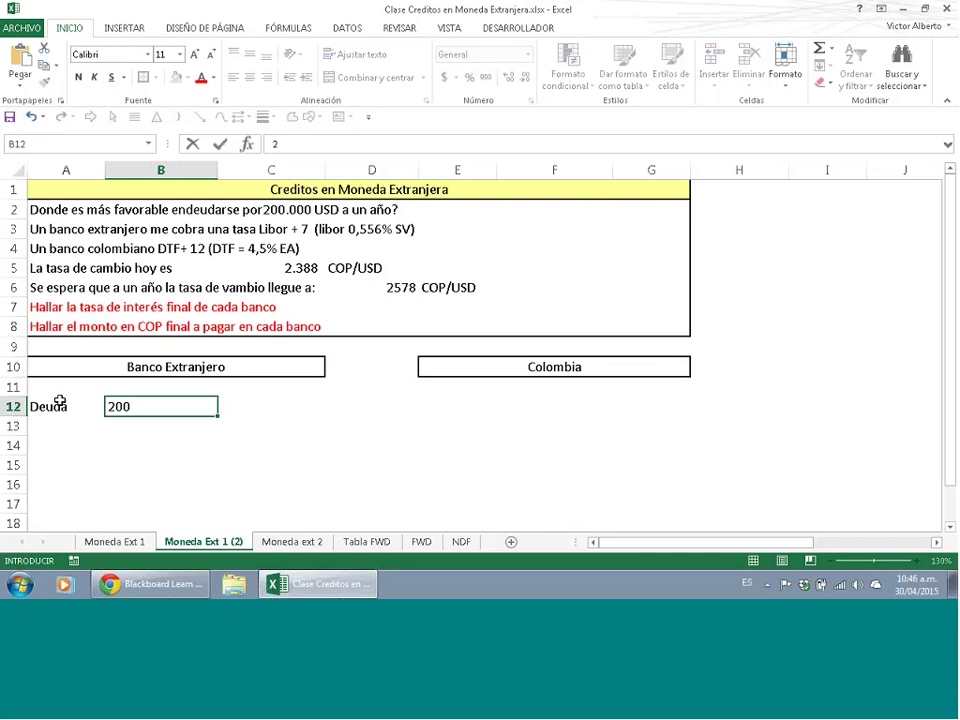
text(000)
key(Down)
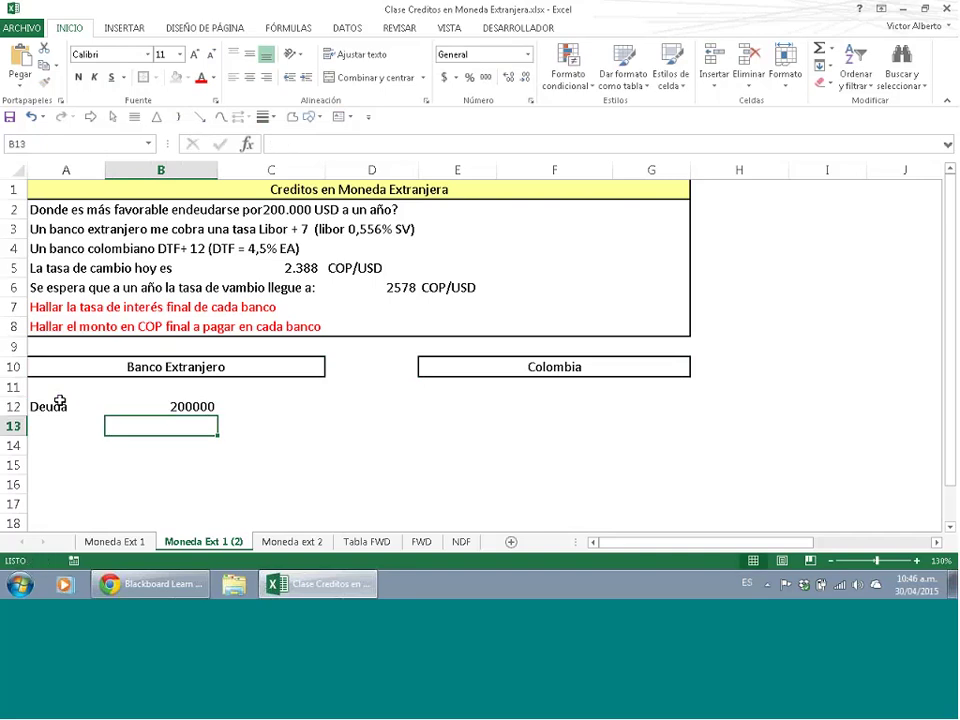
key(Right)
key(Up)
text(USD)
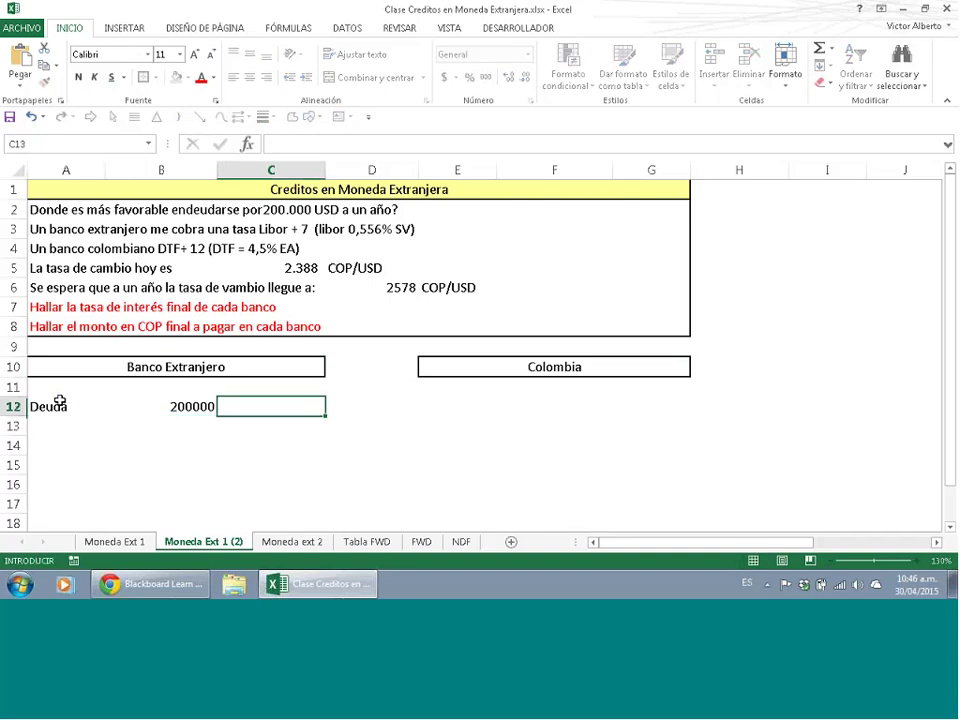
key(Return)
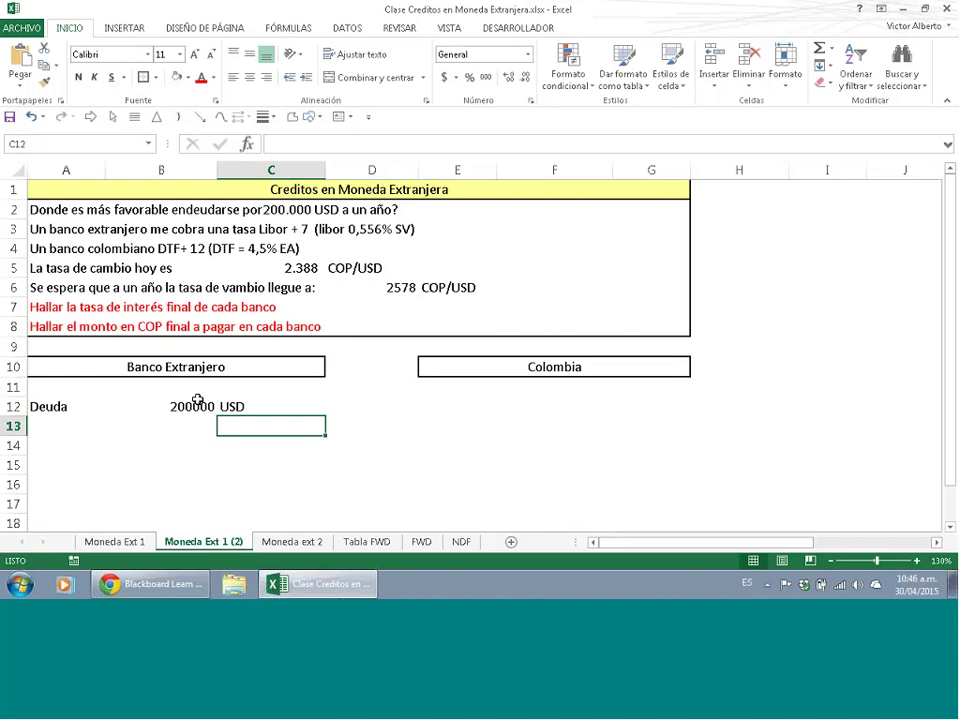
- Format the debt amount in B12 with a thousands separator and no decimals
click(197, 404)
right_click(197, 404)
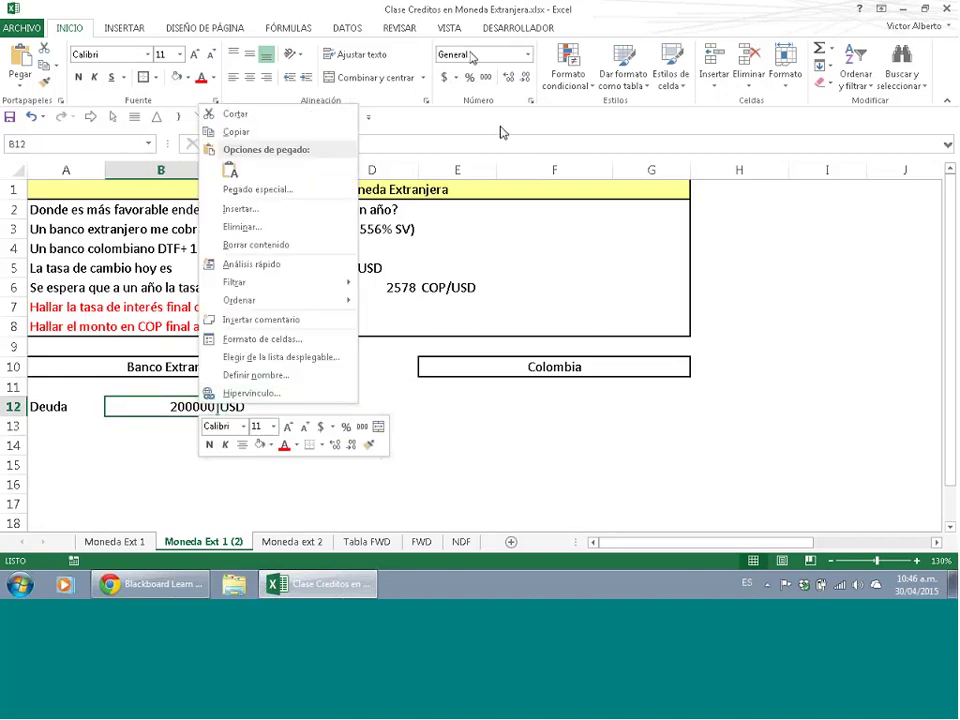
click(486, 77)
click(525, 77)
click(525, 77)
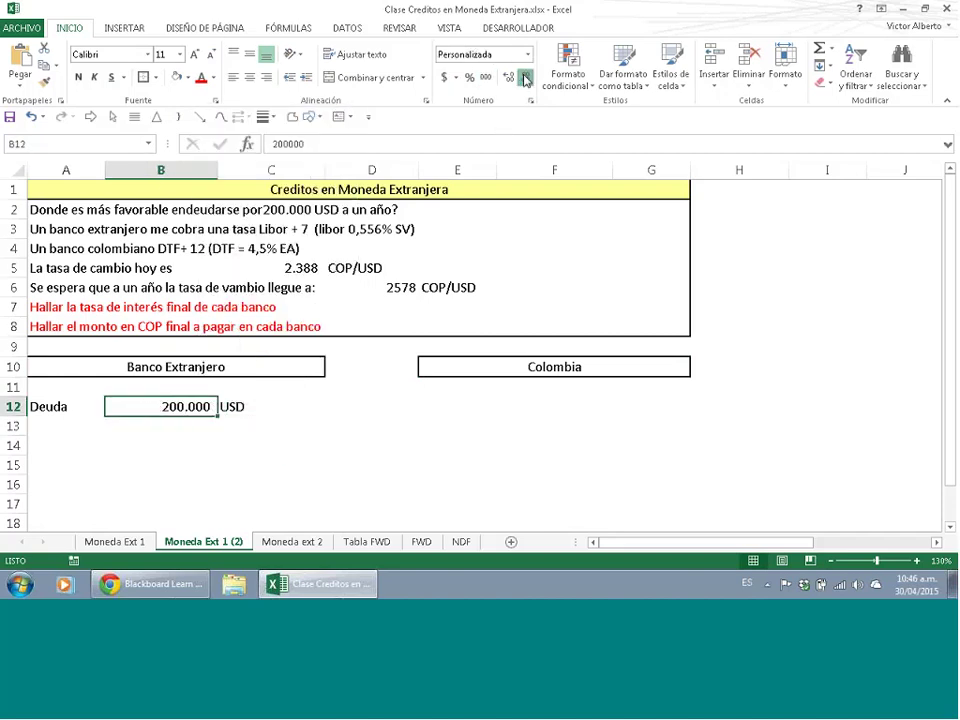
- Enter the label "Tasa Cambio" in E11 under the Colombia heading
click(455, 402)
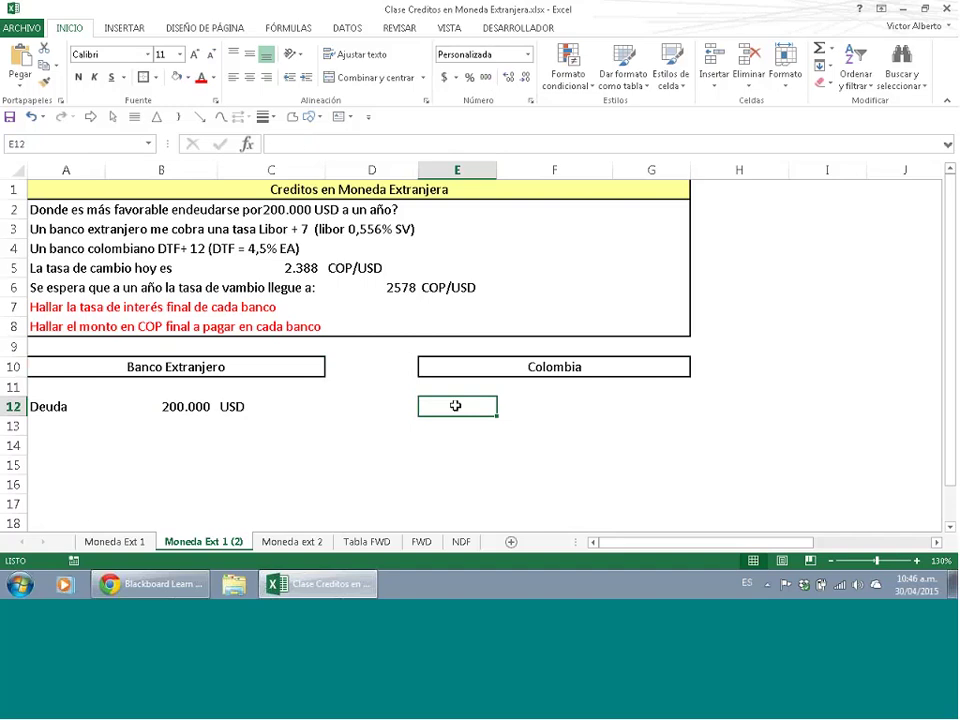
click(461, 386)
text(TA)
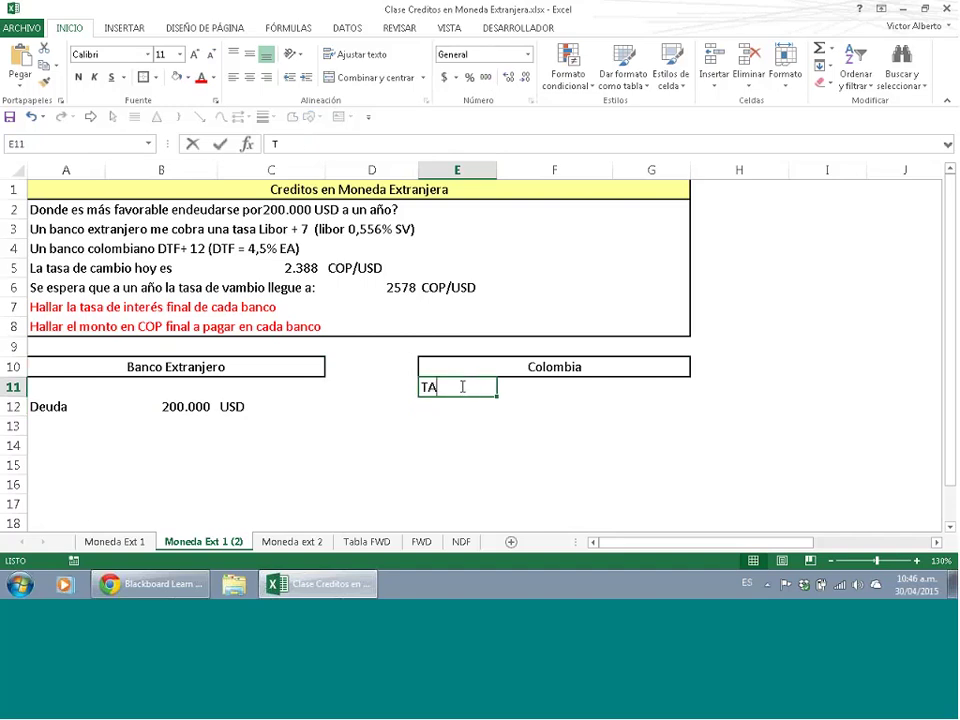
text(sa Cam)
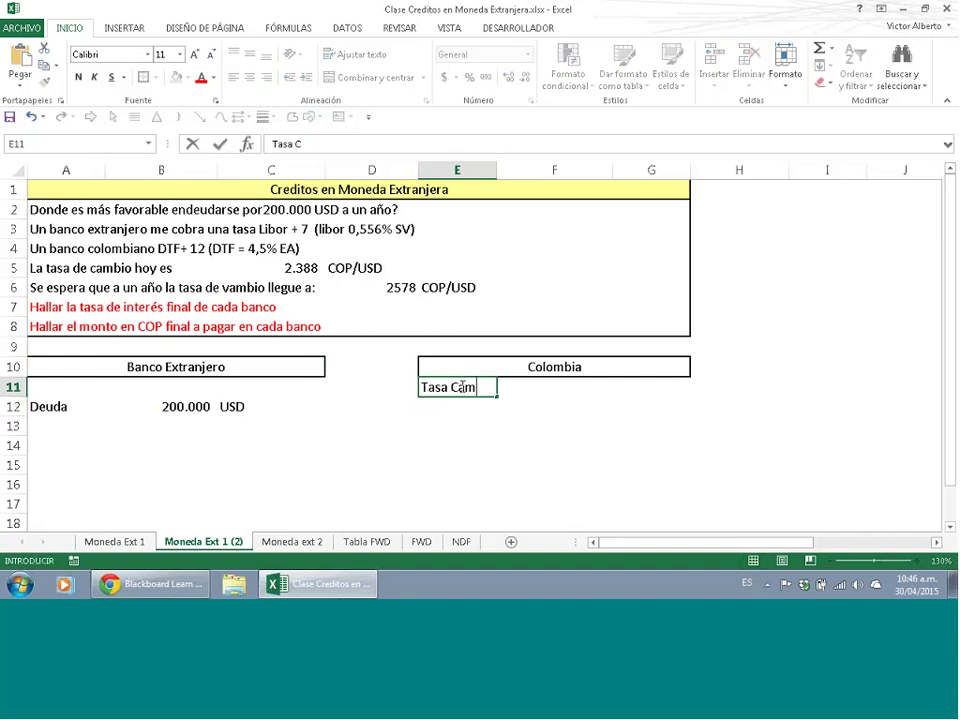
text(bio)
key(Tab)
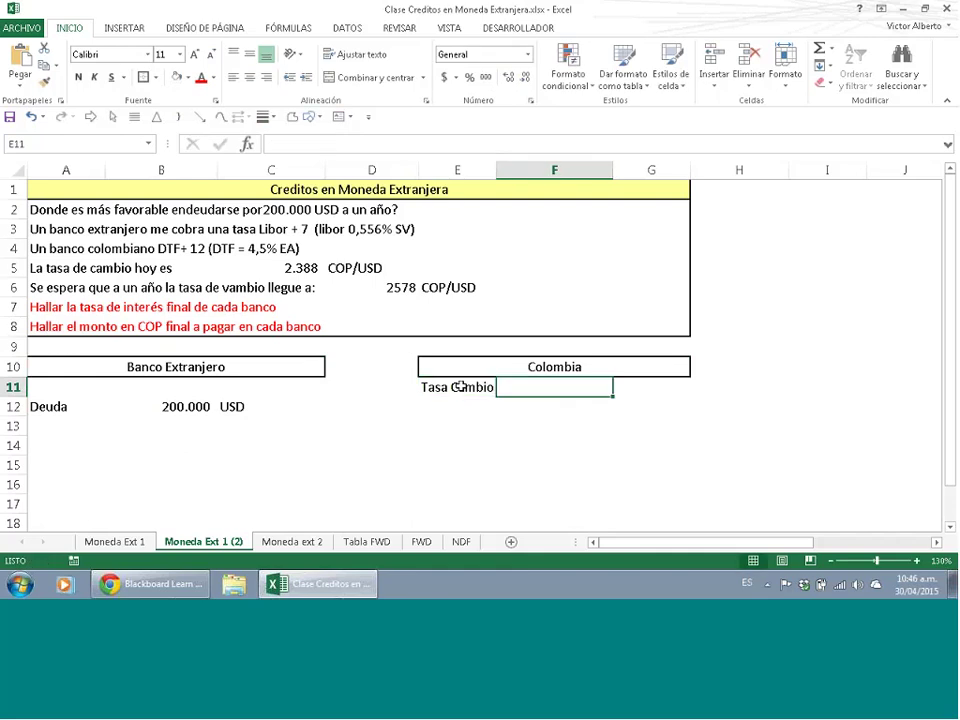
- Link F11 to today's exchange rate in C5 and fill the formula across to G11 for the COP/USD unit
text(+)
click(295, 265)
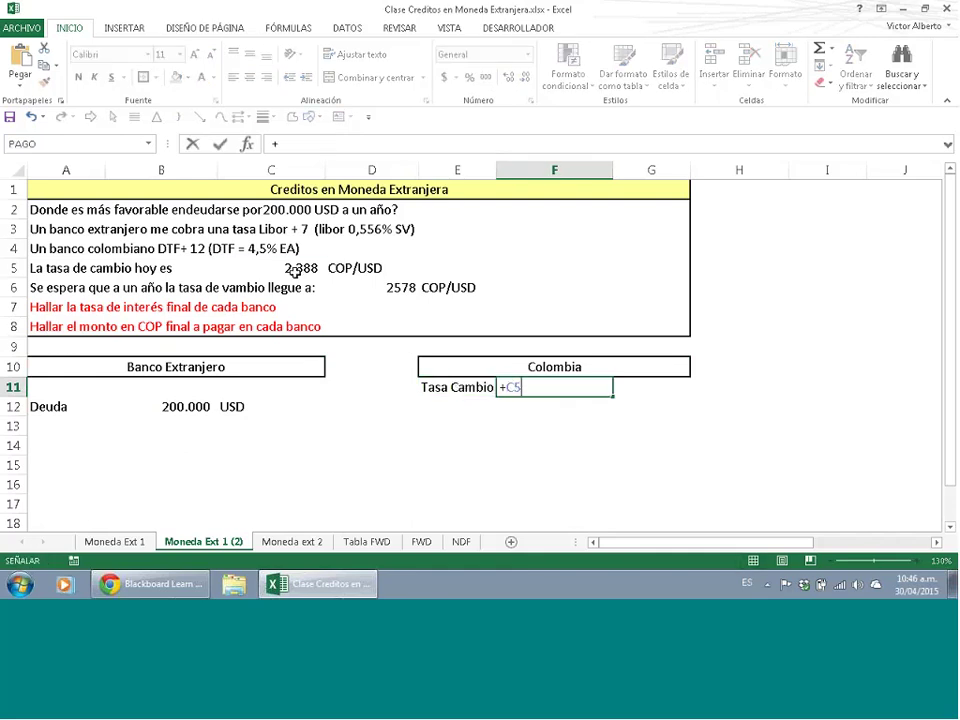
key(Return)
click(561, 386)
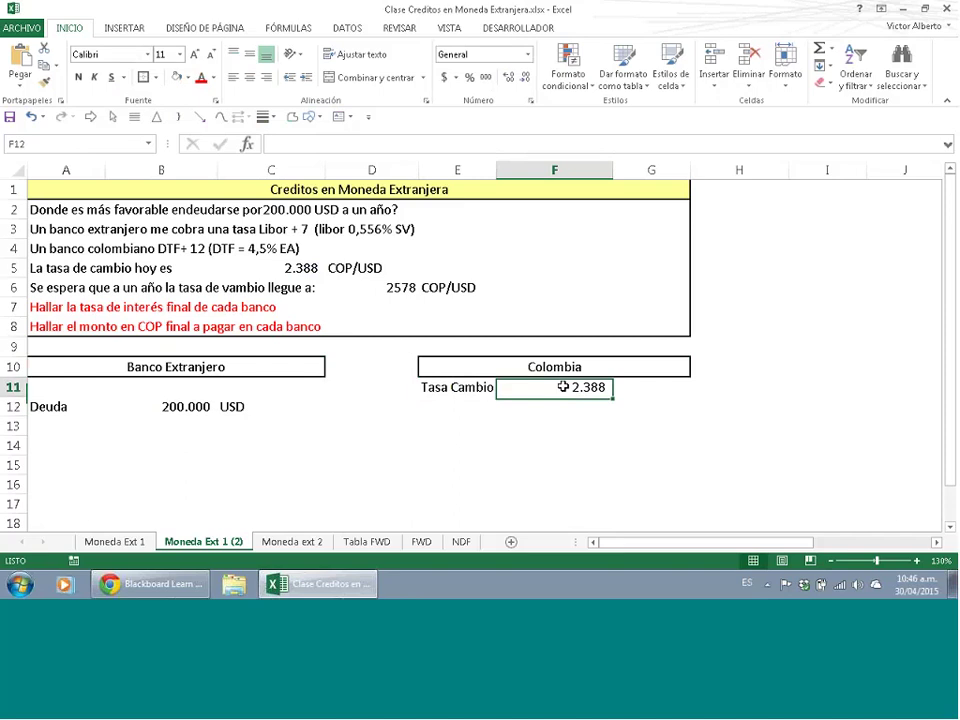
drag(613, 399, 707, 394)
- Label E12 "Deuda" and calculate the debt in pesos in F12 with the formula +B12*F11
click(442, 407)
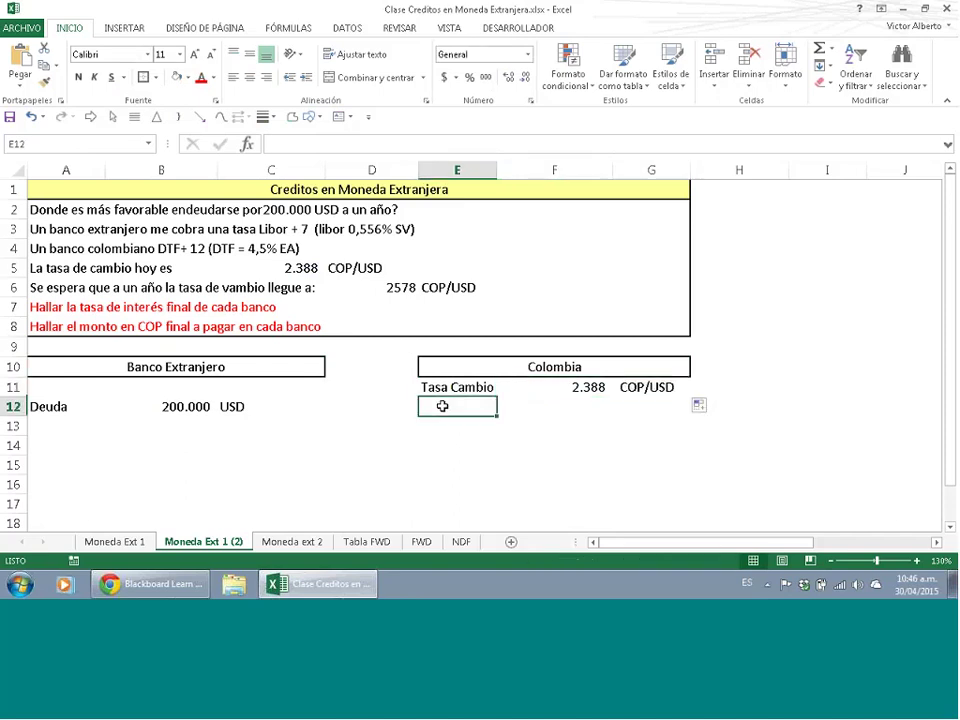
text(Deuda)
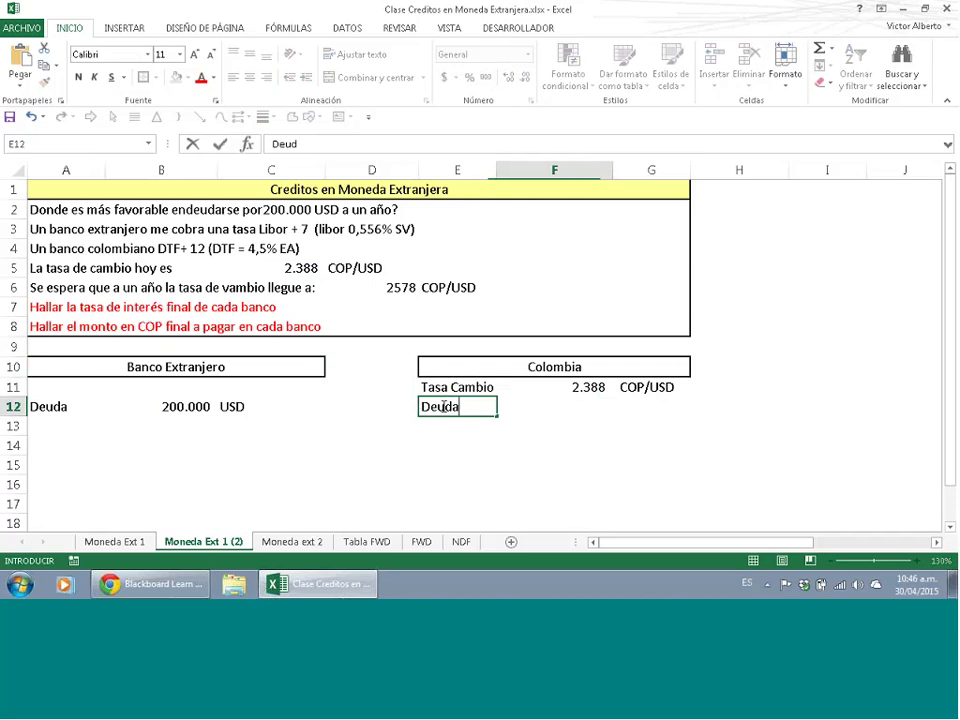
key(Tab)
text(+)
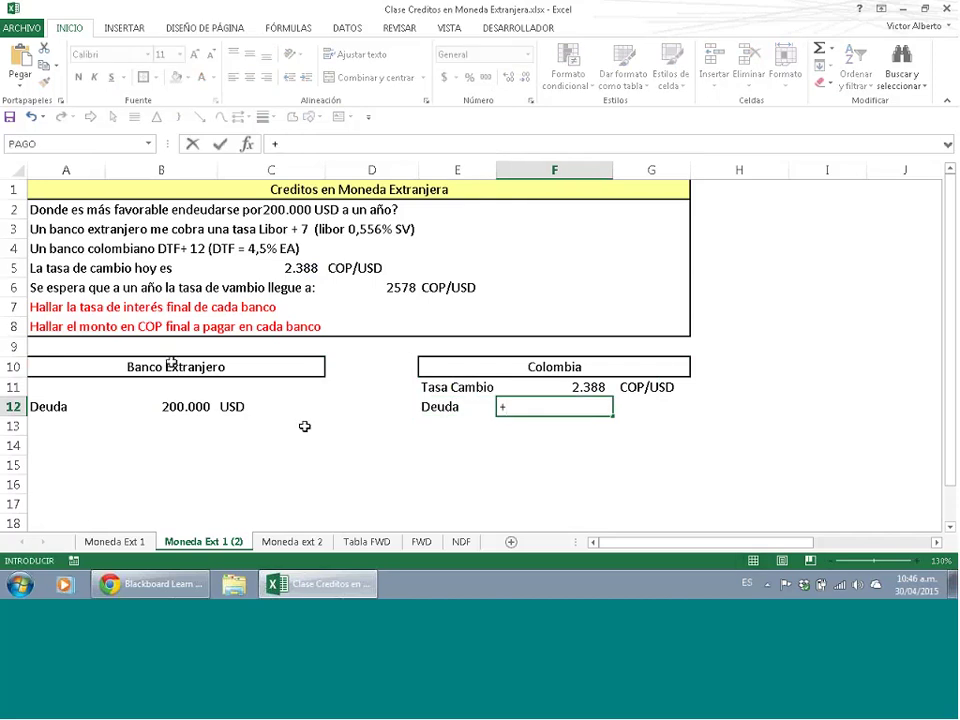
click(172, 408)
text(*)
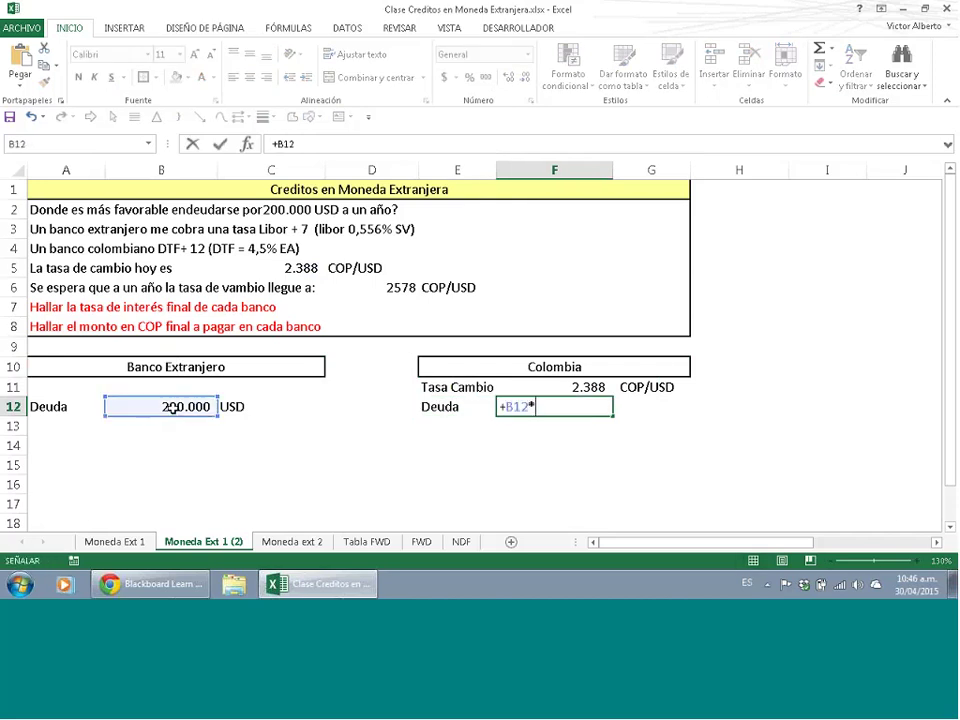
click(558, 387)
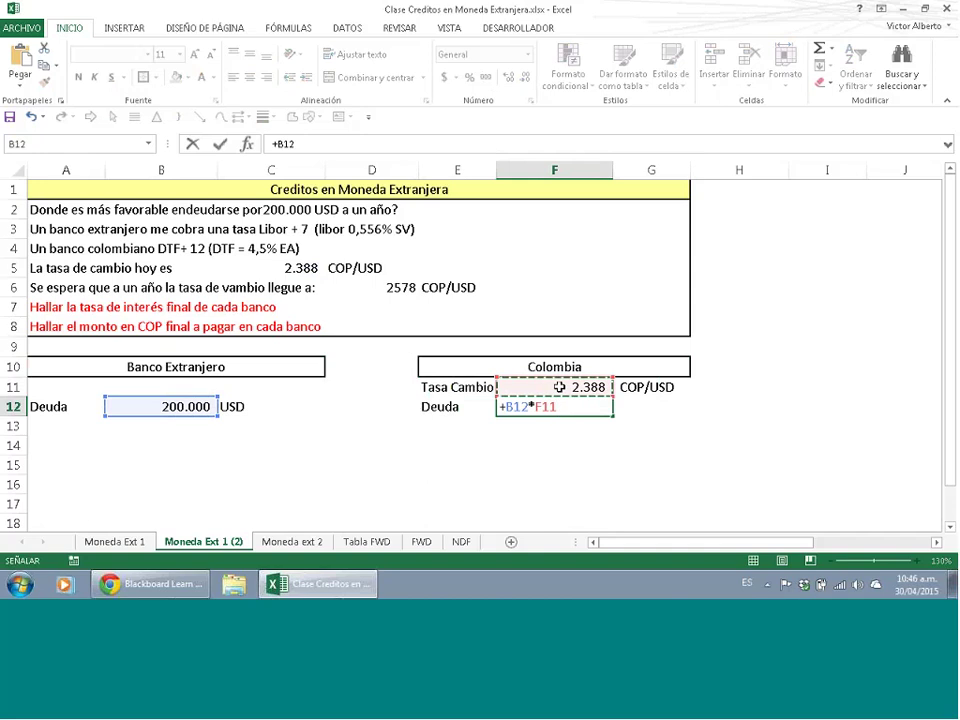
key(Return)
- Add the foreign bank's rate in row 13: label "Tasa", formula =0,556%+7% in B13 and "SV" in C13
click(56, 427)
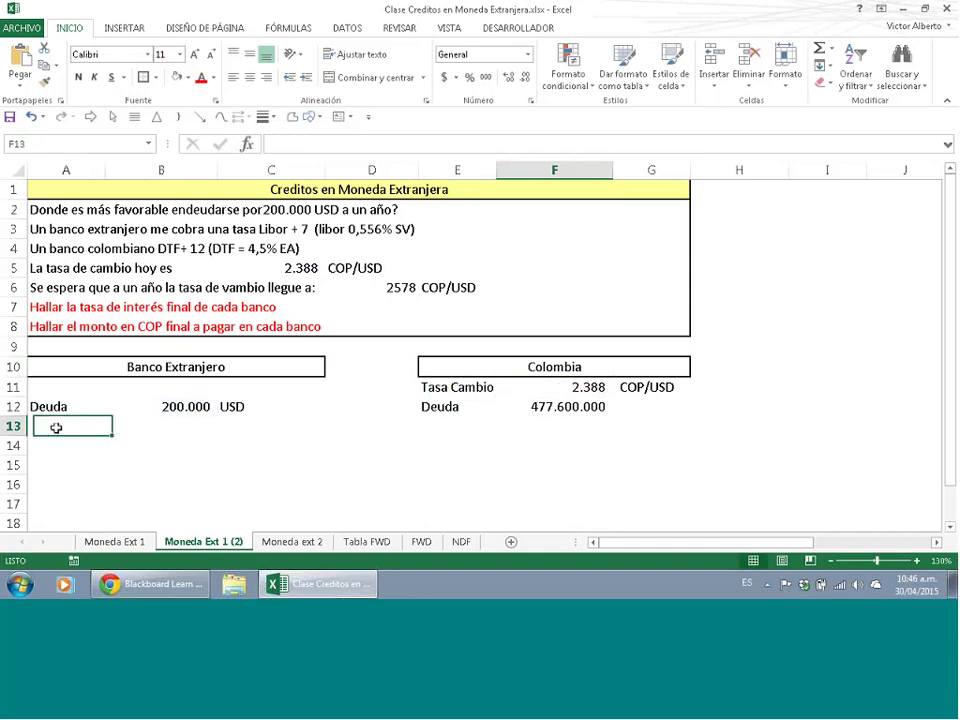
text(Ta)
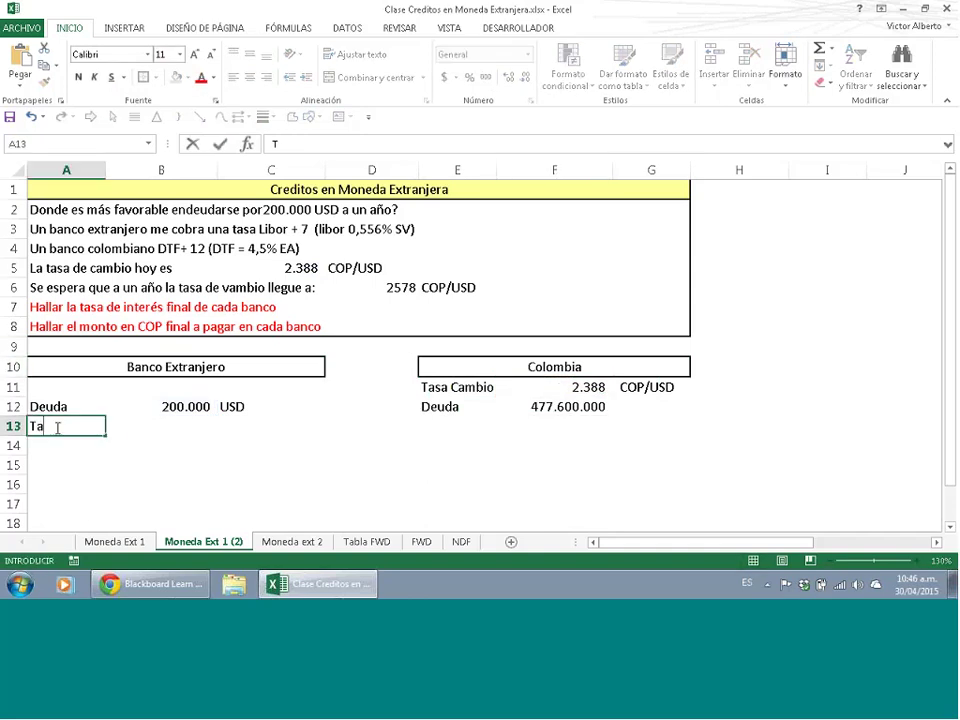
text(sa)
key(Tab)
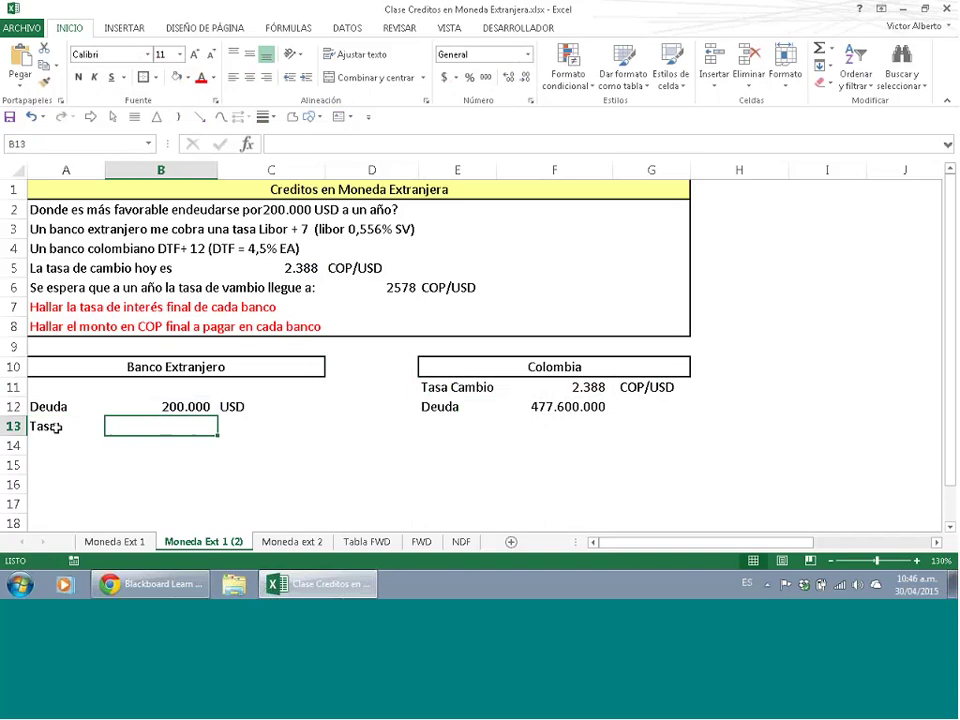
text(=0,556%+)
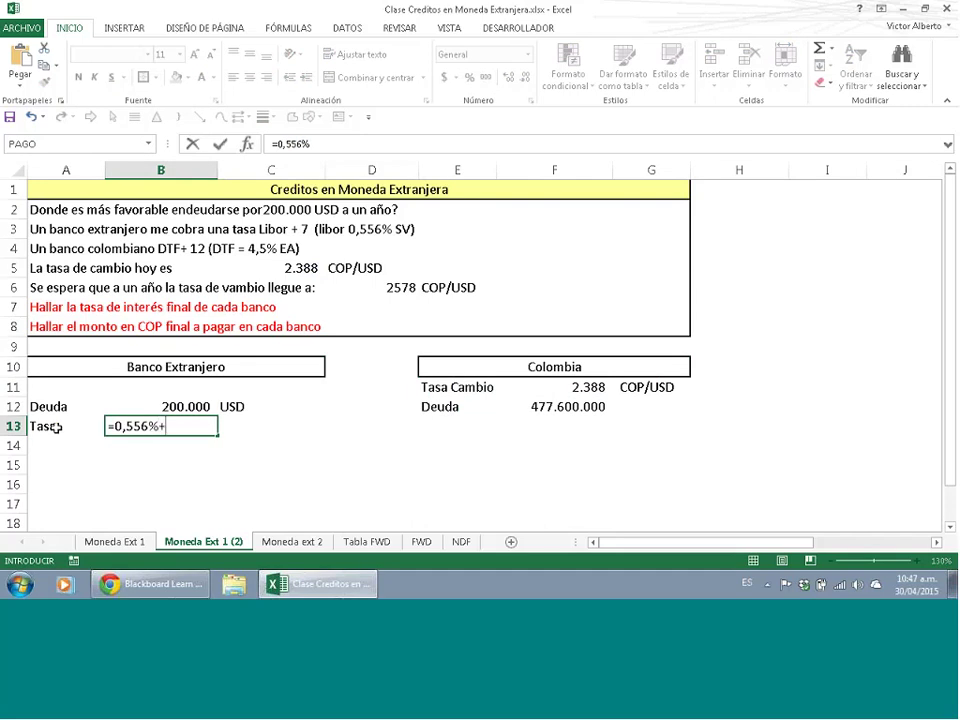
text(%)
key(Return)
click(249, 423)
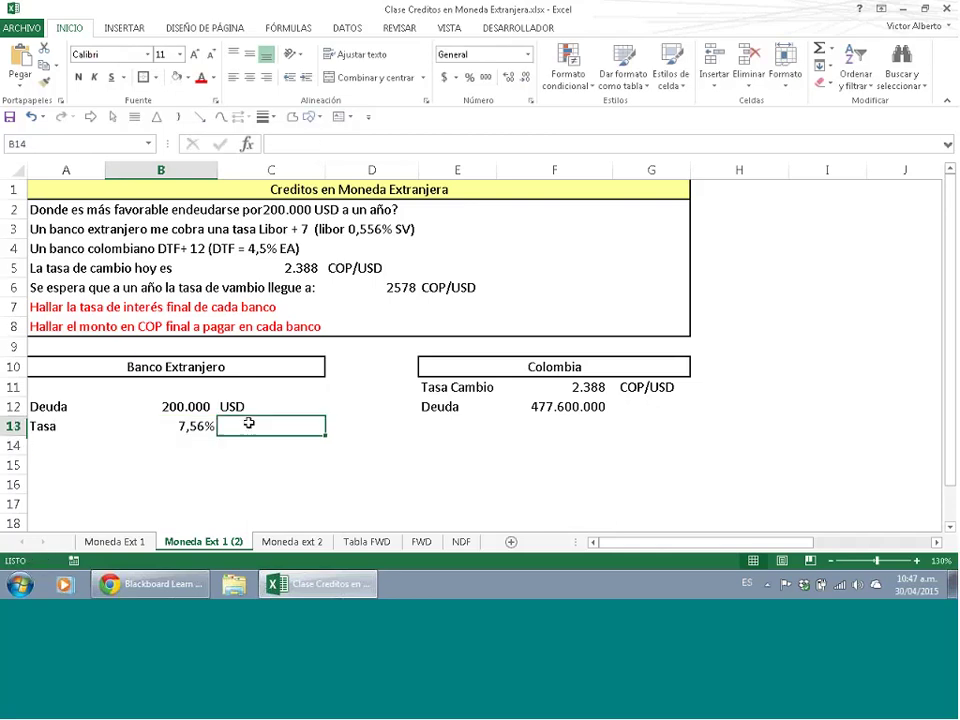
text(SV)
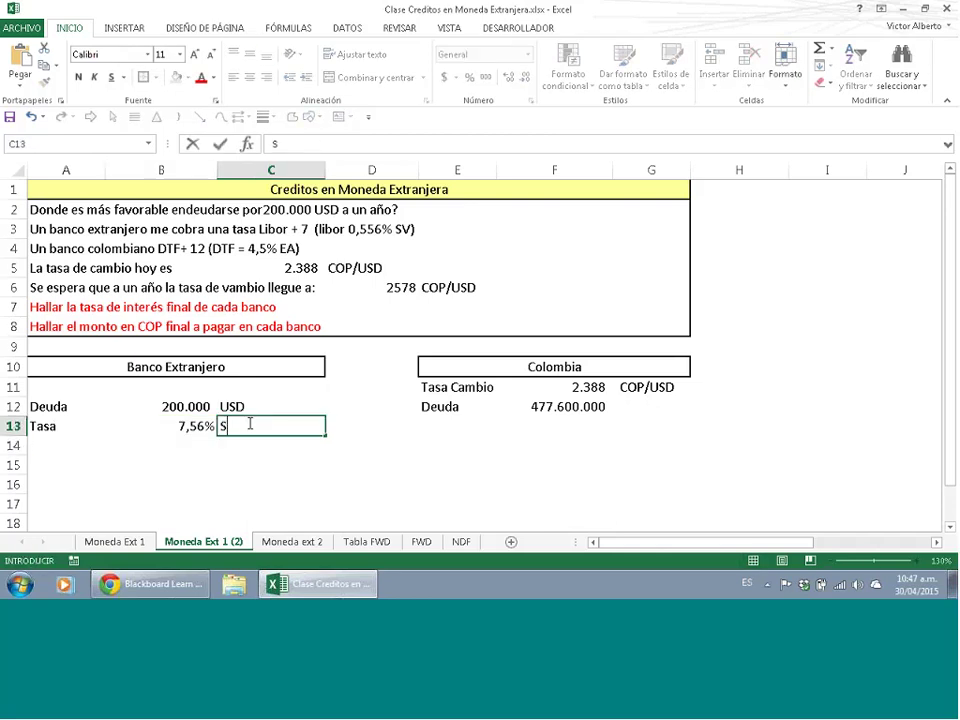
key(Tab)
- Label E13 "Tasa" under the Colombia heading and enter the DTF rate of 4,5% in F13
key(Tab)
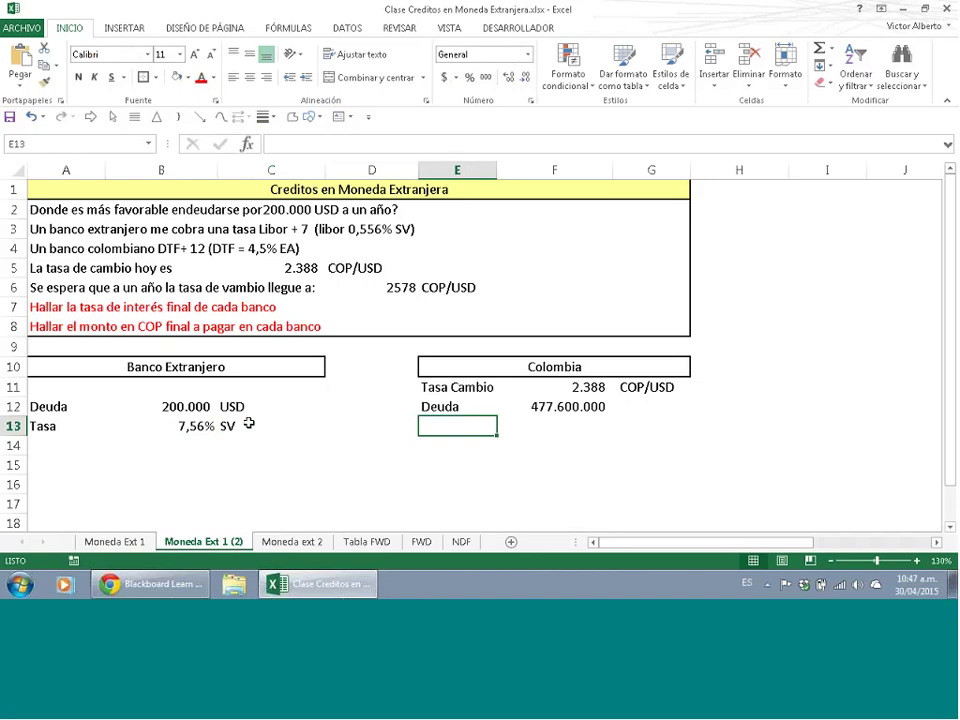
text(Tasa)
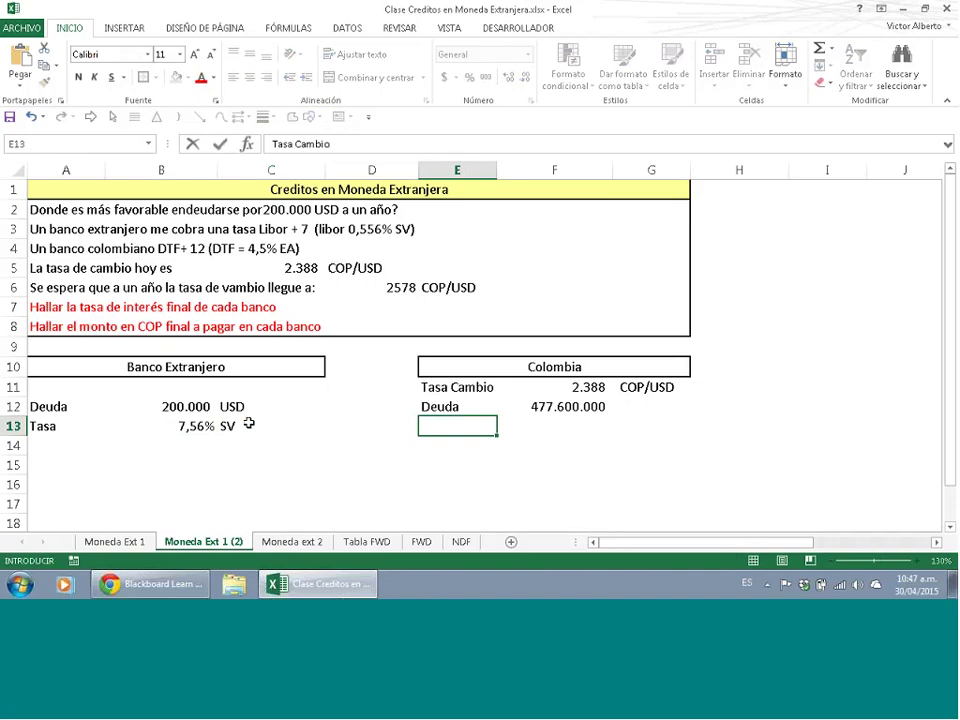
key(BackSpace)
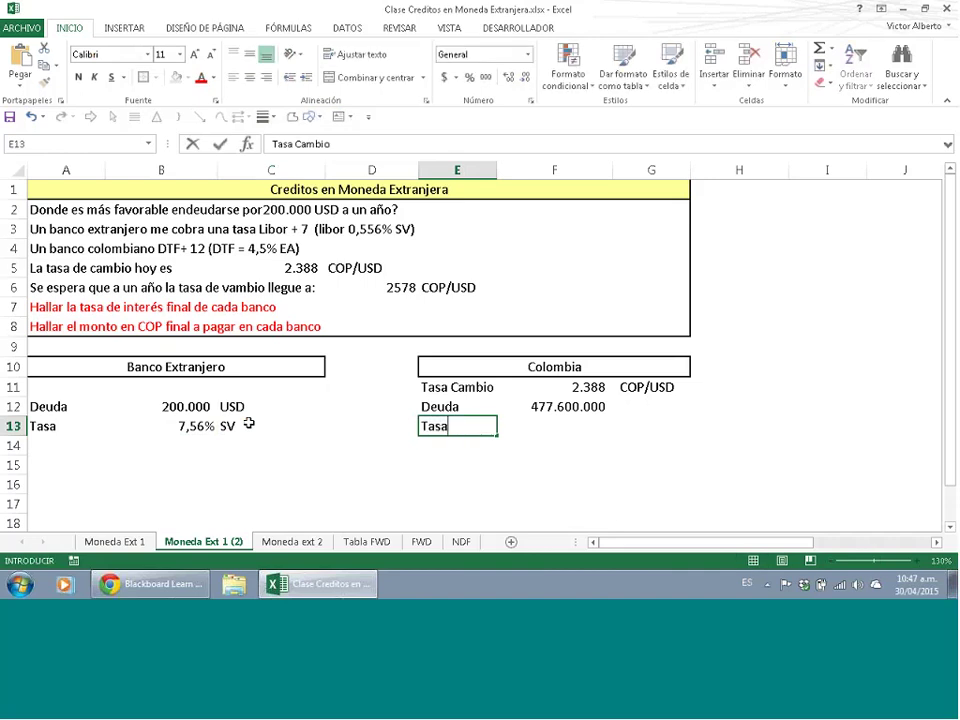
key(Tab)
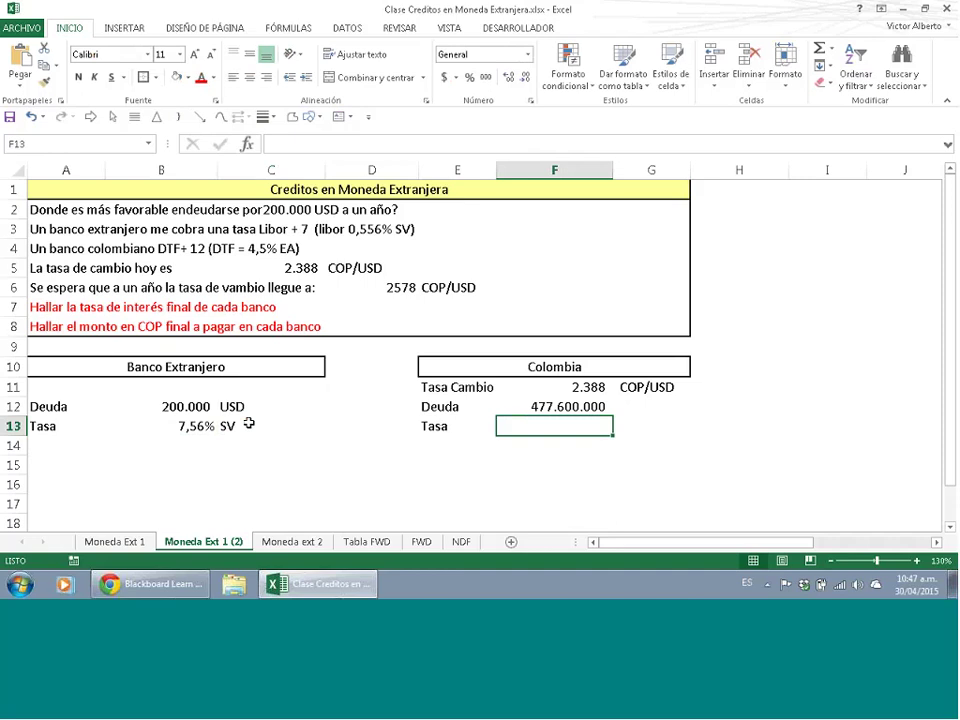
text(4)
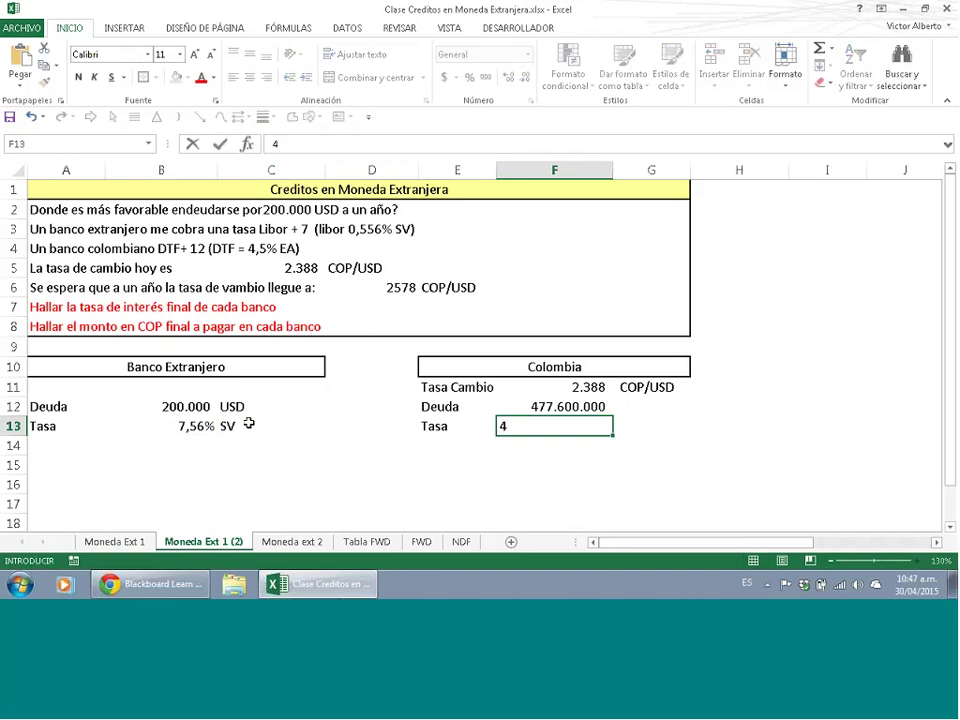
text(.5%)
drag(513, 428, 508, 428)
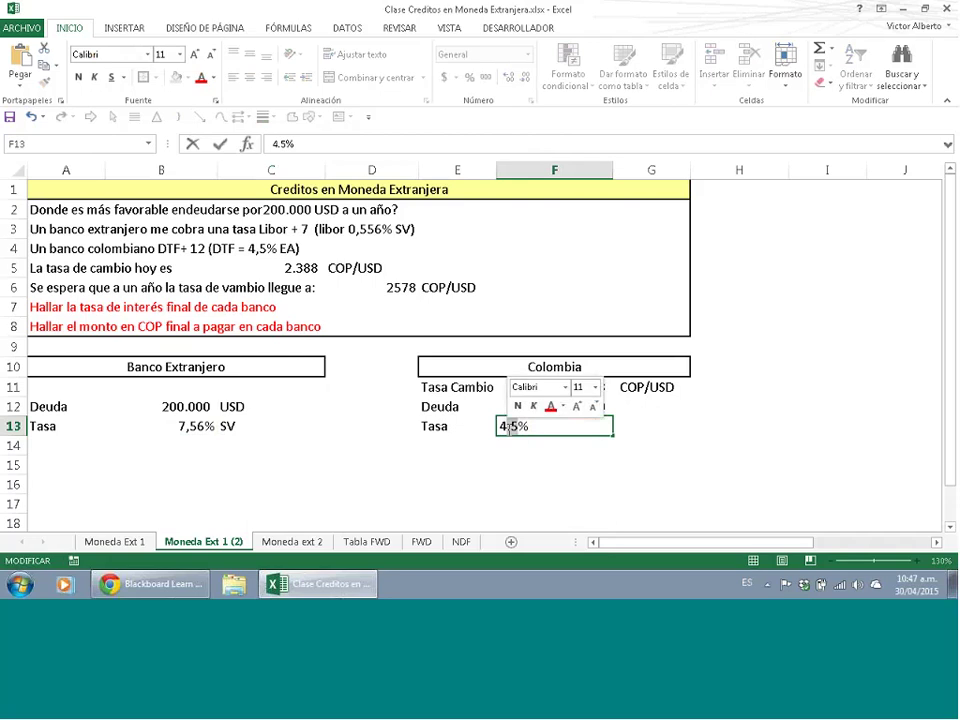
text(,)
key(Return)
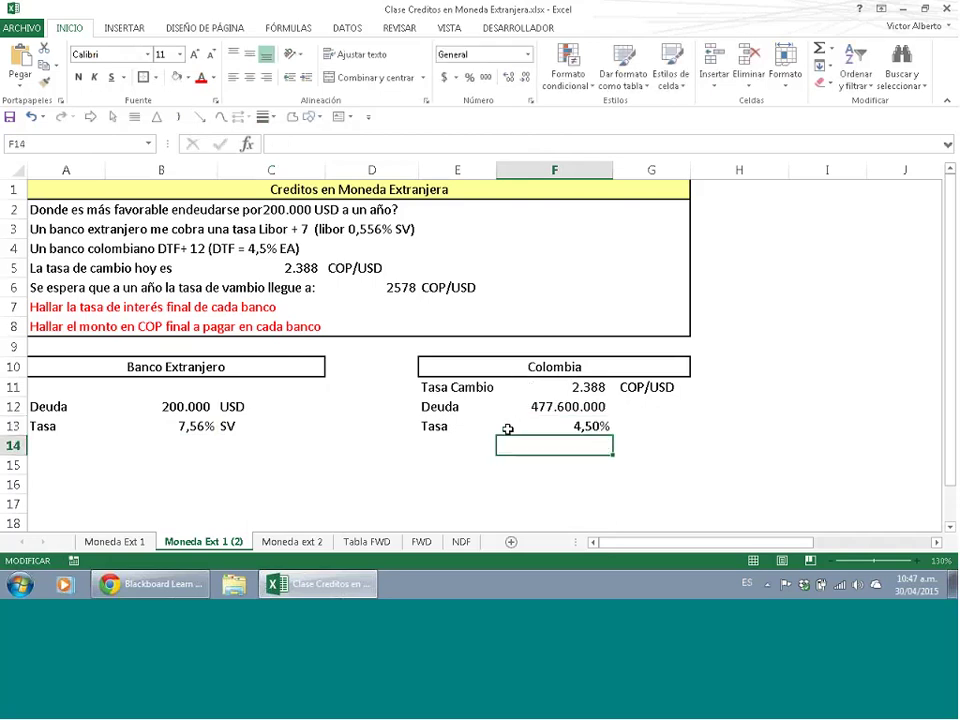
- Mark the DTF rate as "EA" in G13 and add the 12% spread in F14 with "EA" in G14
key(Up)
key(Right)
text(EA)
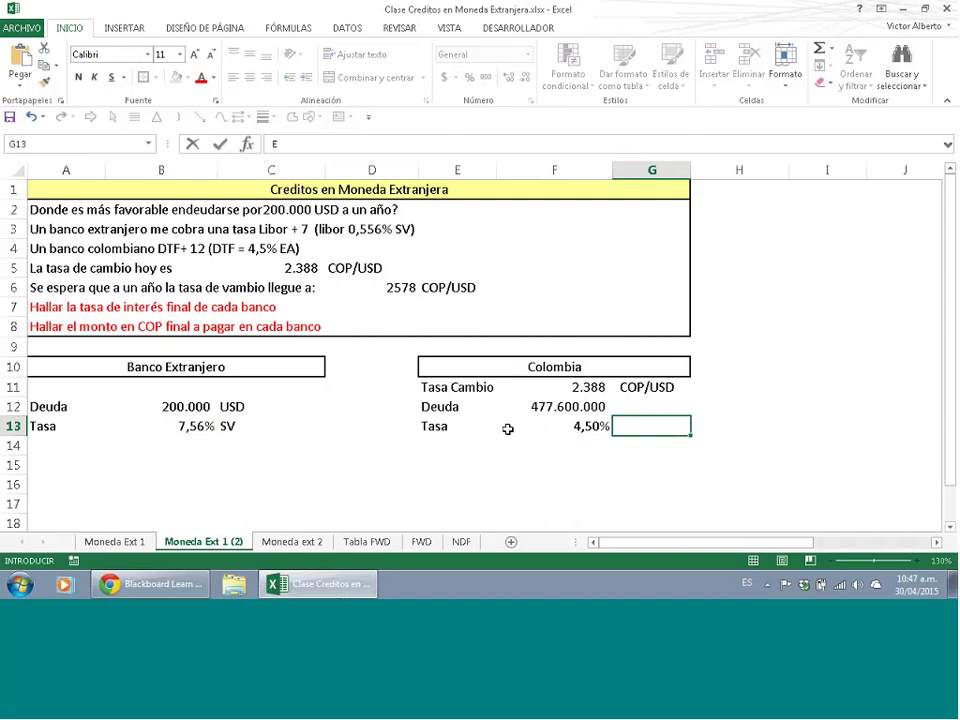
key(Return)
key(Left)
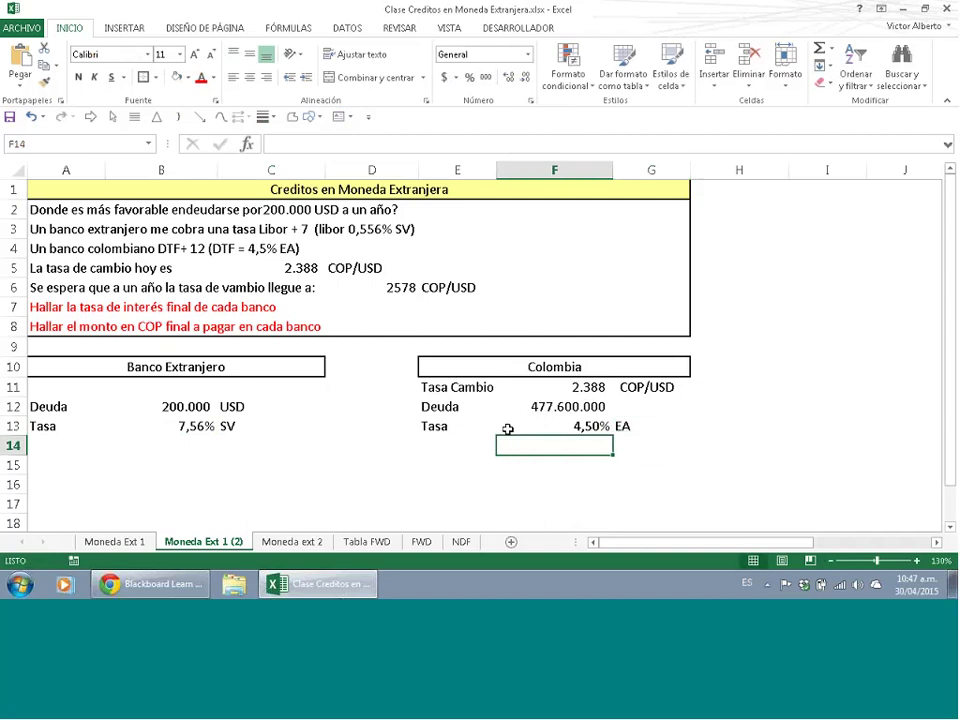
text(12%)
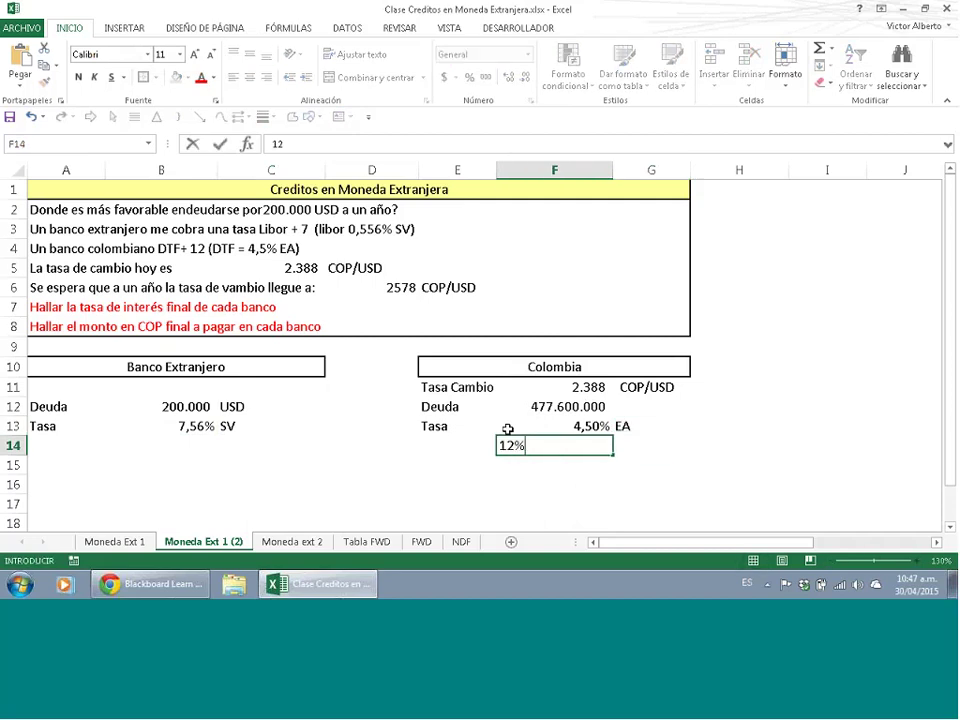
key(Right)
text(EA)
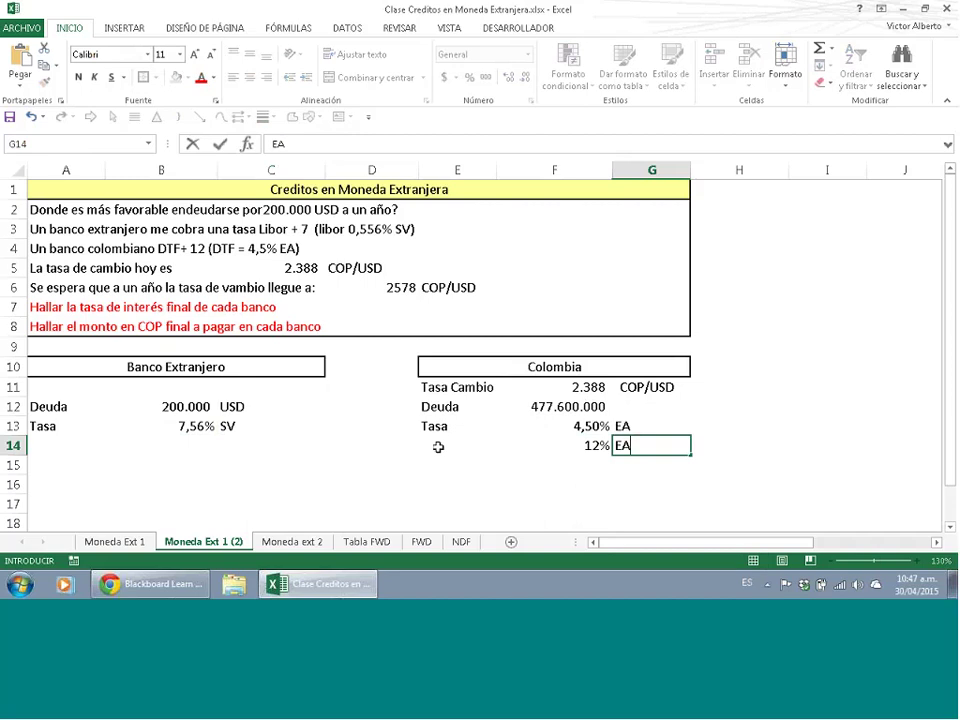
- Merge and centre E13:E15 around the "Tasa" label and align it vertically in the middle
drag(456, 426, 460, 465)
click(372, 78)
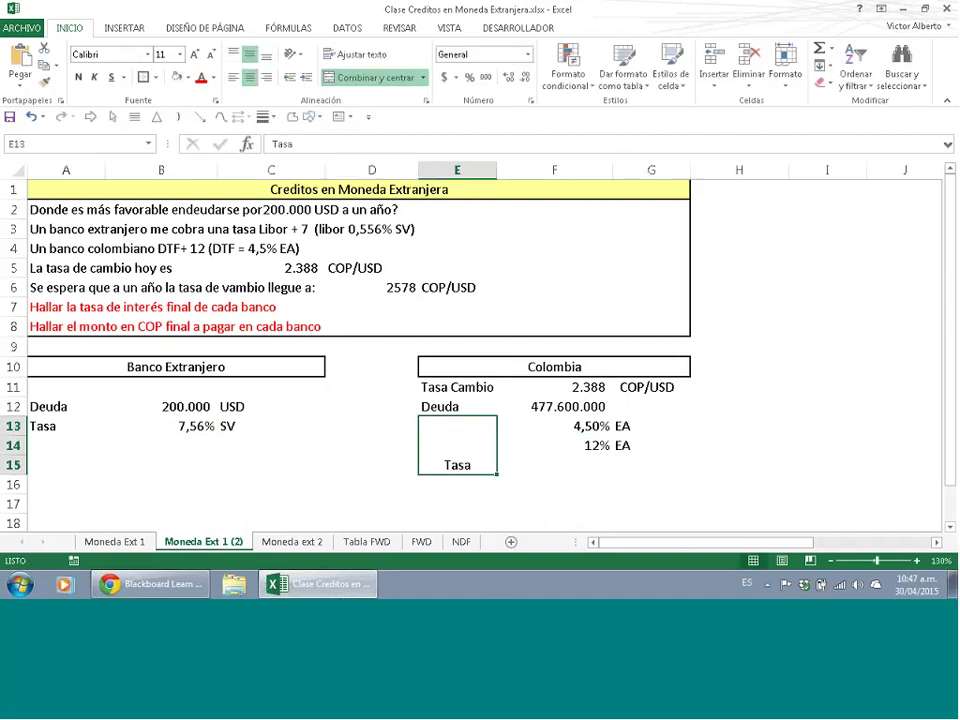
key(ctrl+z)
- Calculate the Colombian bank's combined rate in F15 with the formula =((1+F13)*(1+F14))-1
click(557, 462)
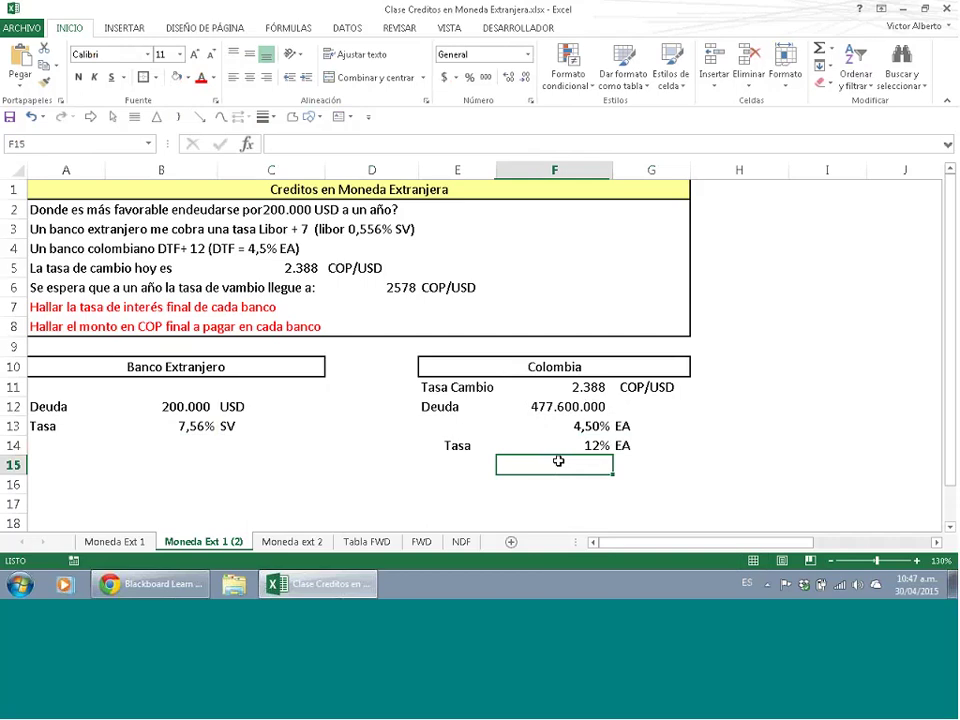
text(=((1)
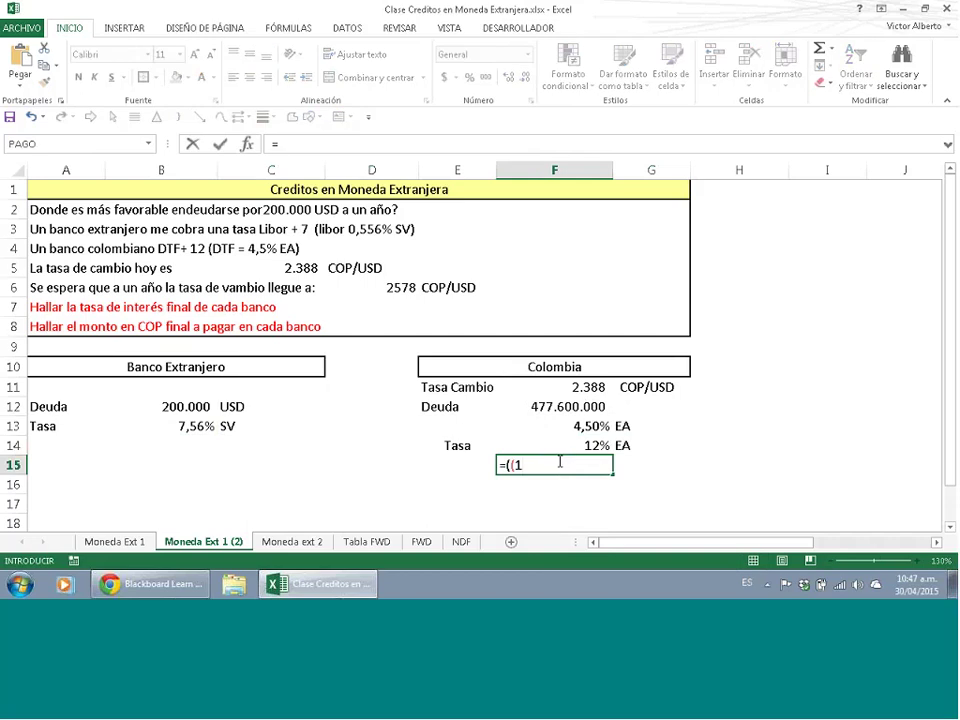
text(+)
key(Up)
key(Up)
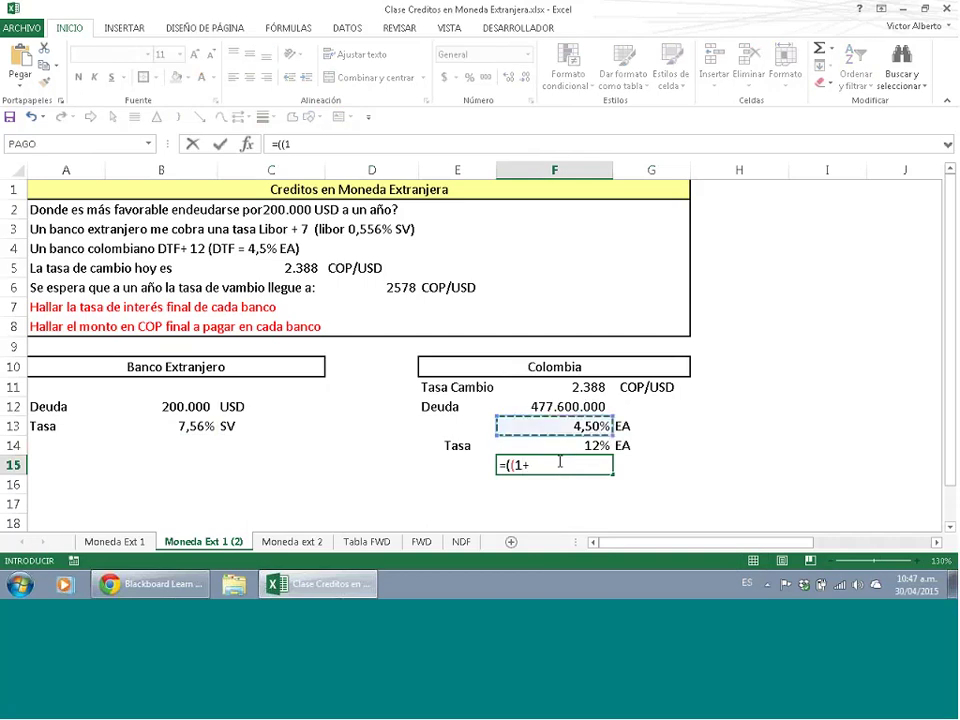
text())
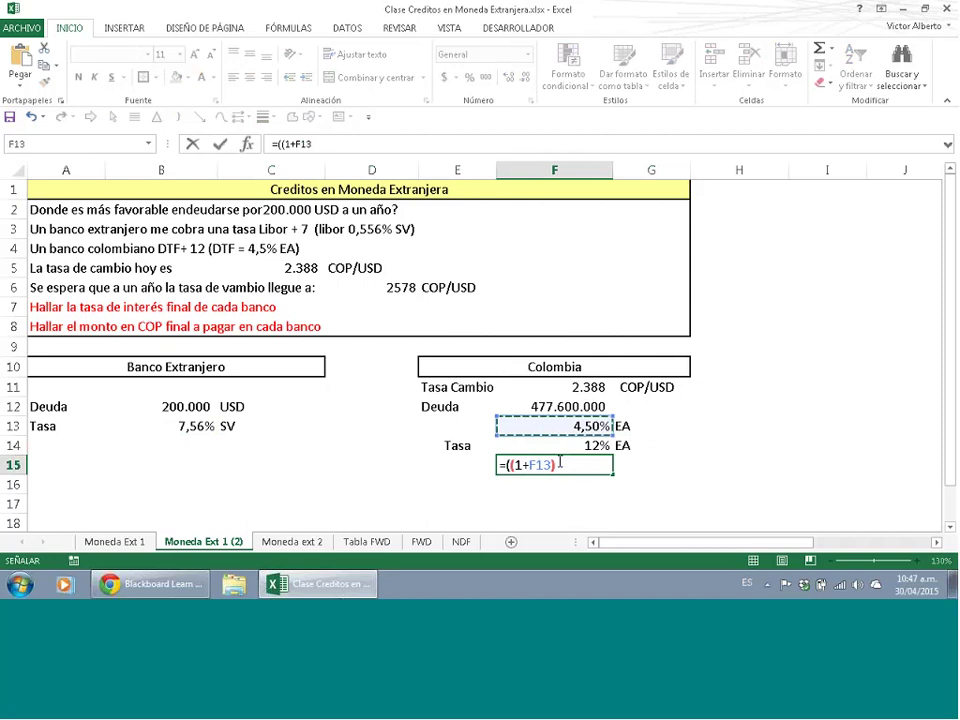
text(*)
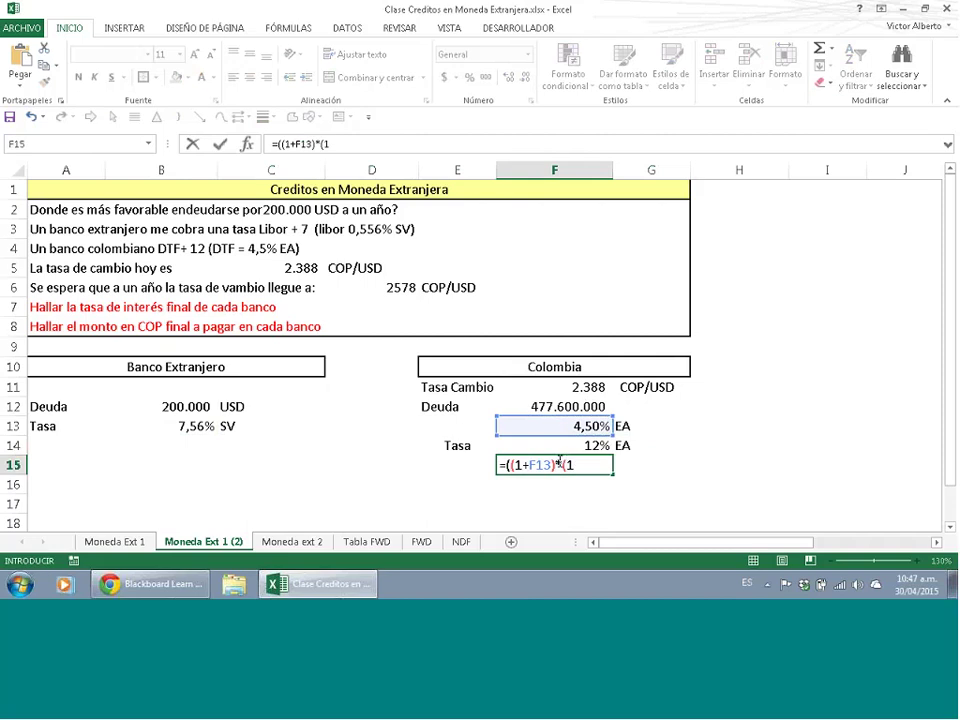
text((1+)
key(Up)
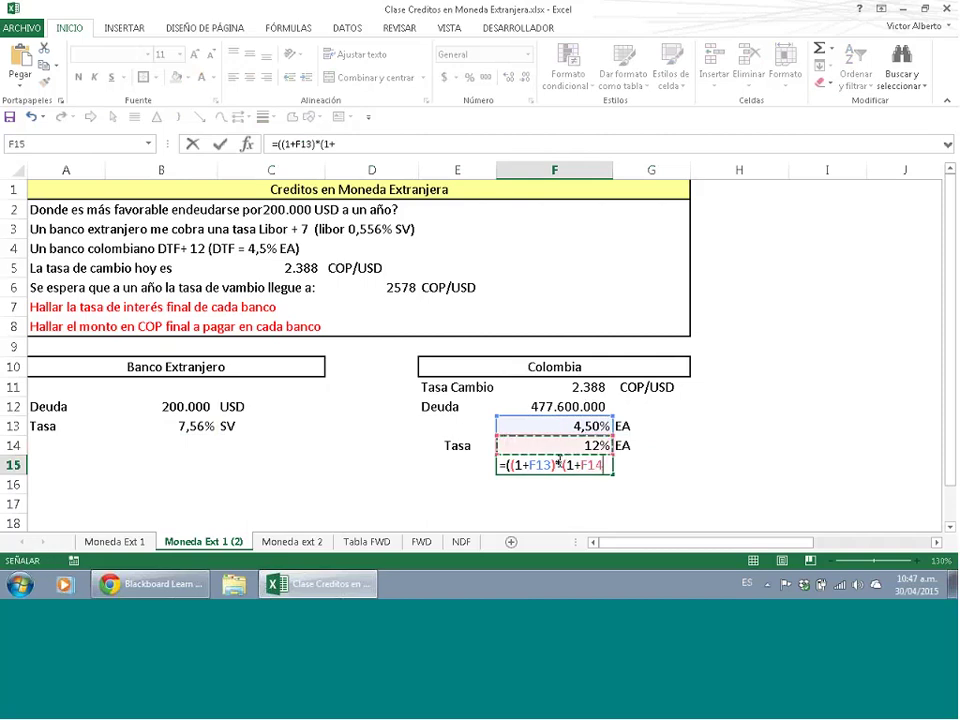
text())-1)
key(Return)
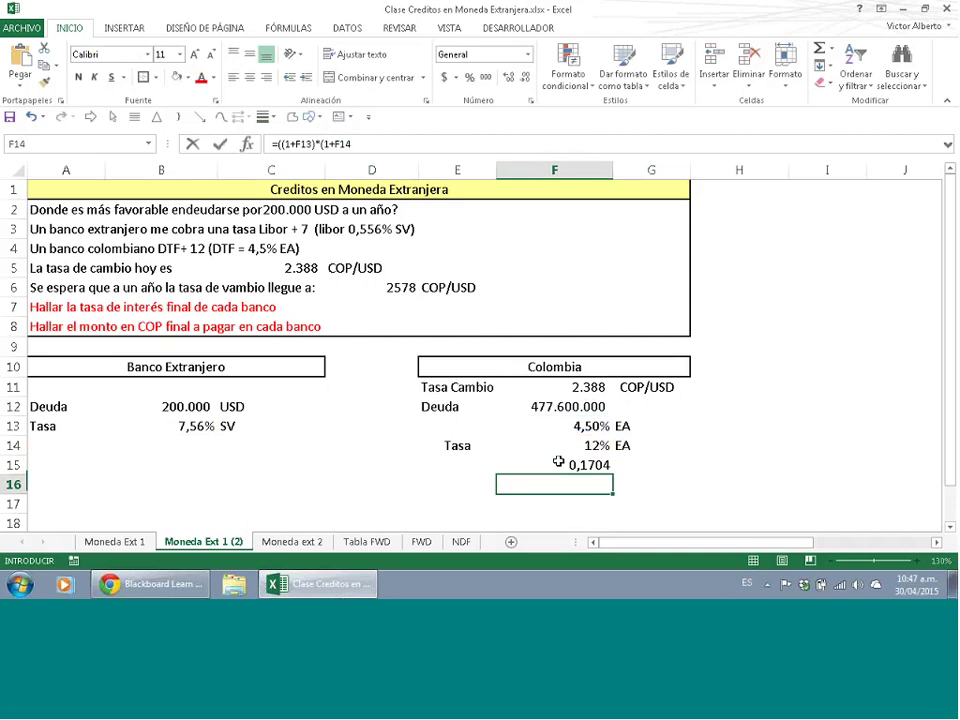
- Format the combined rate in F15 as a percentage with two decimals and mark it "EA" in G15
click(566, 463)
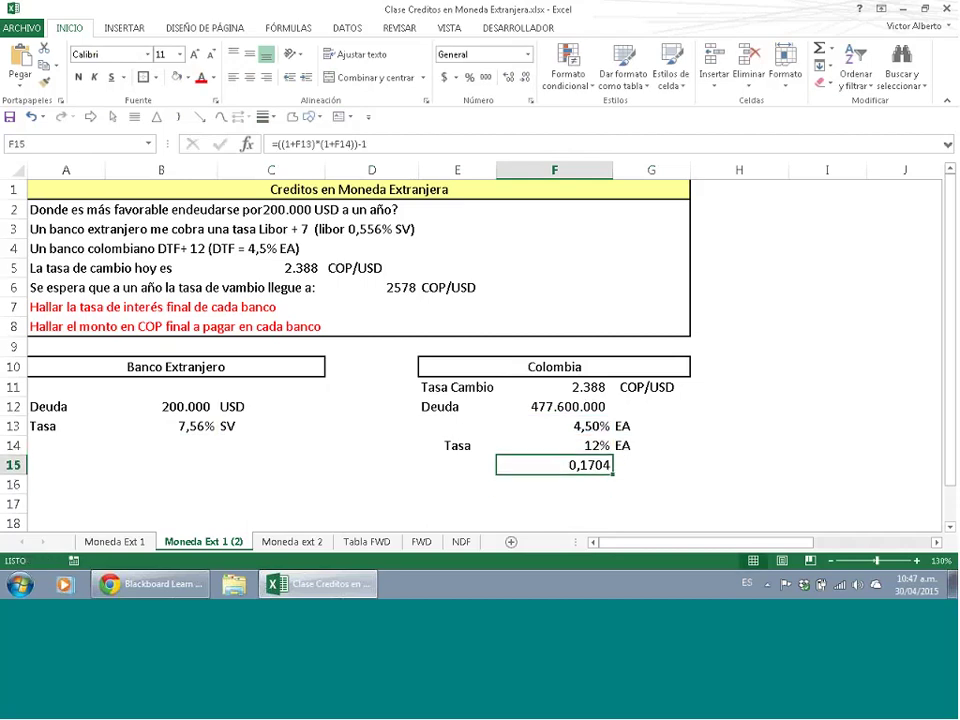
click(468, 77)
click(491, 77)
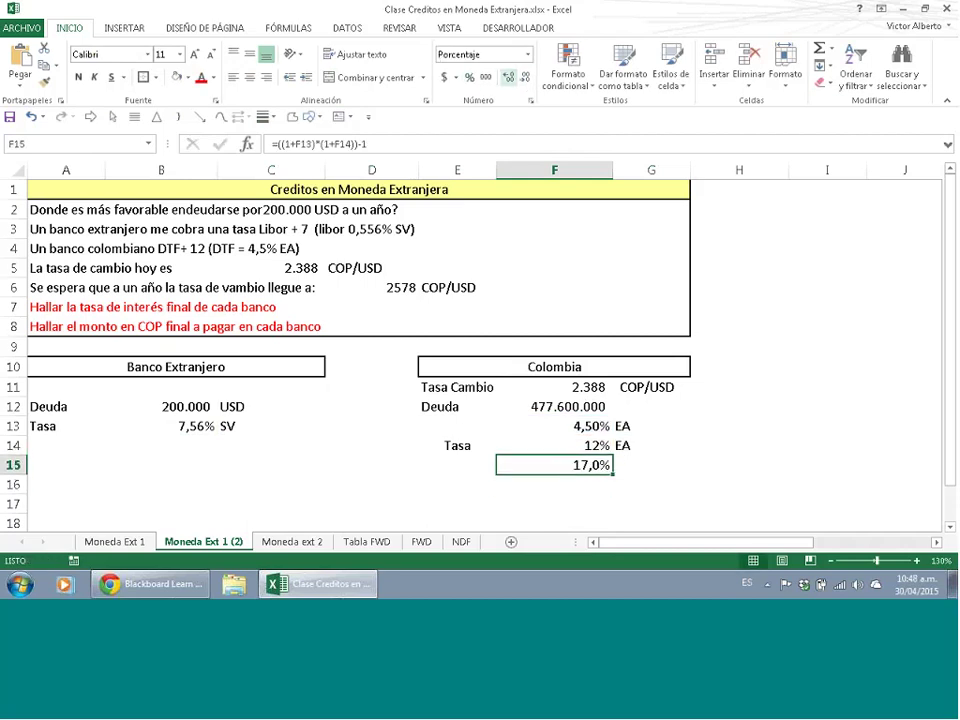
click(491, 77)
drag(609, 467, 638, 461)
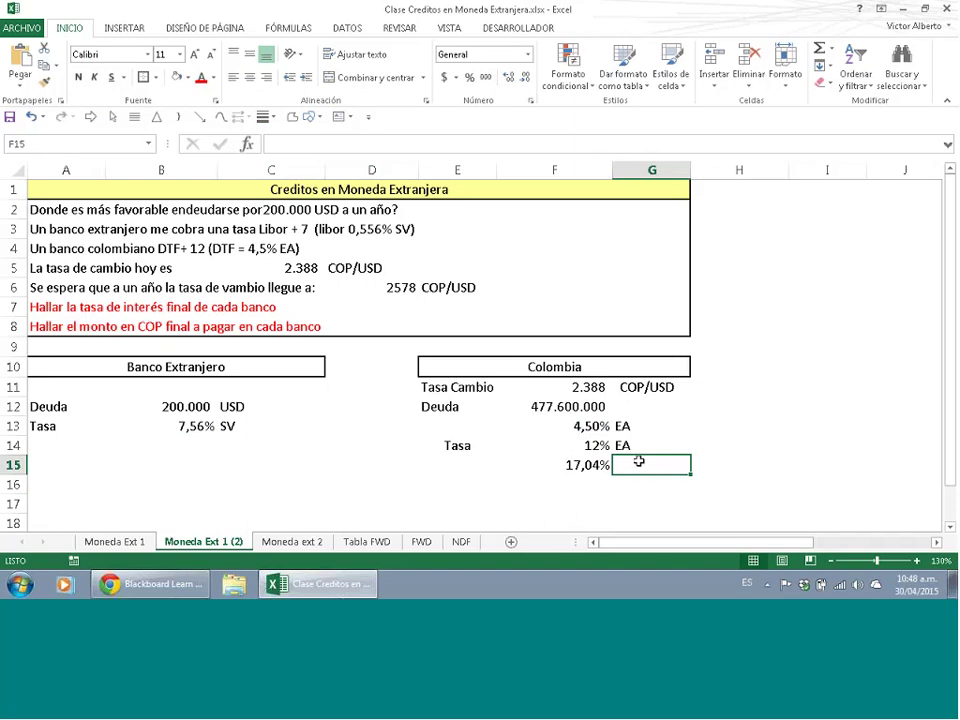
text(EA)
- Apply all borders to the Colombian rate block E13:G15
click(486, 443)
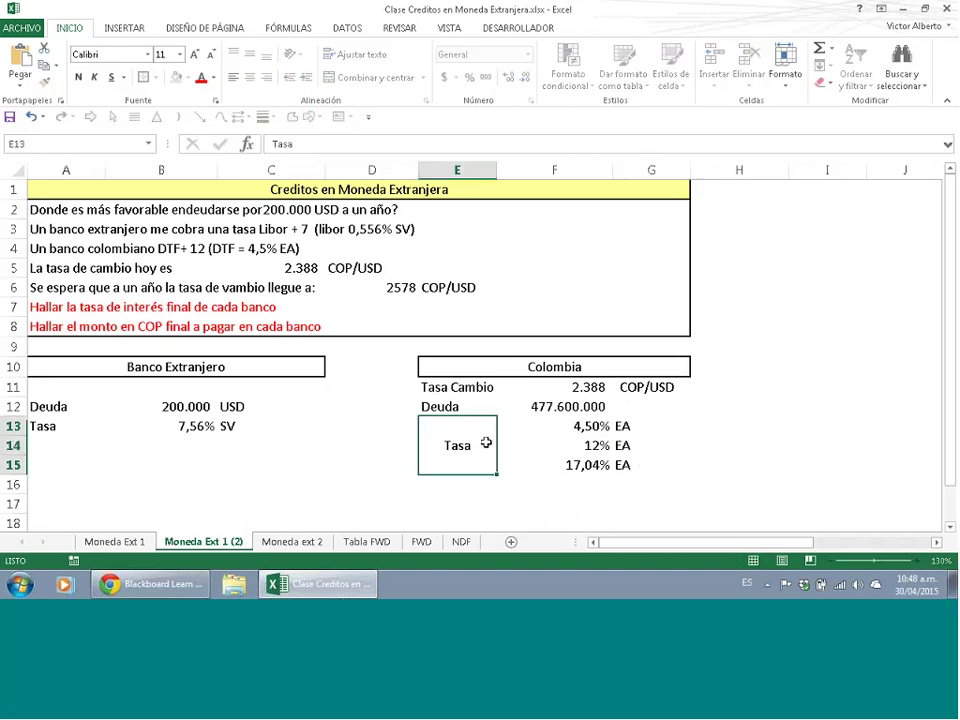
drag(443, 441, 606, 438)
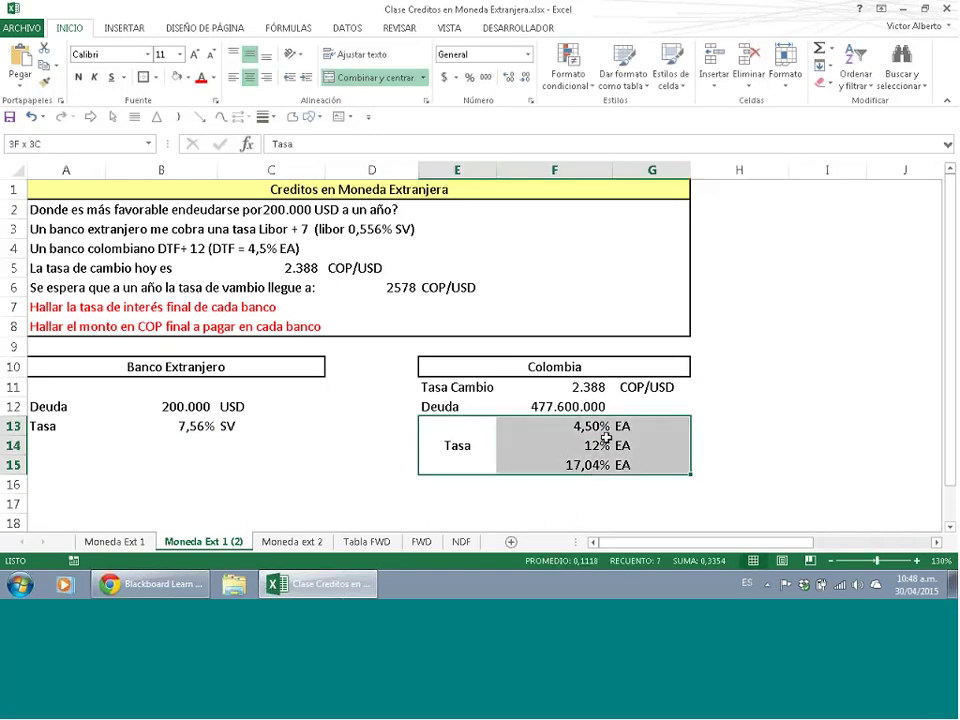
click(153, 78)
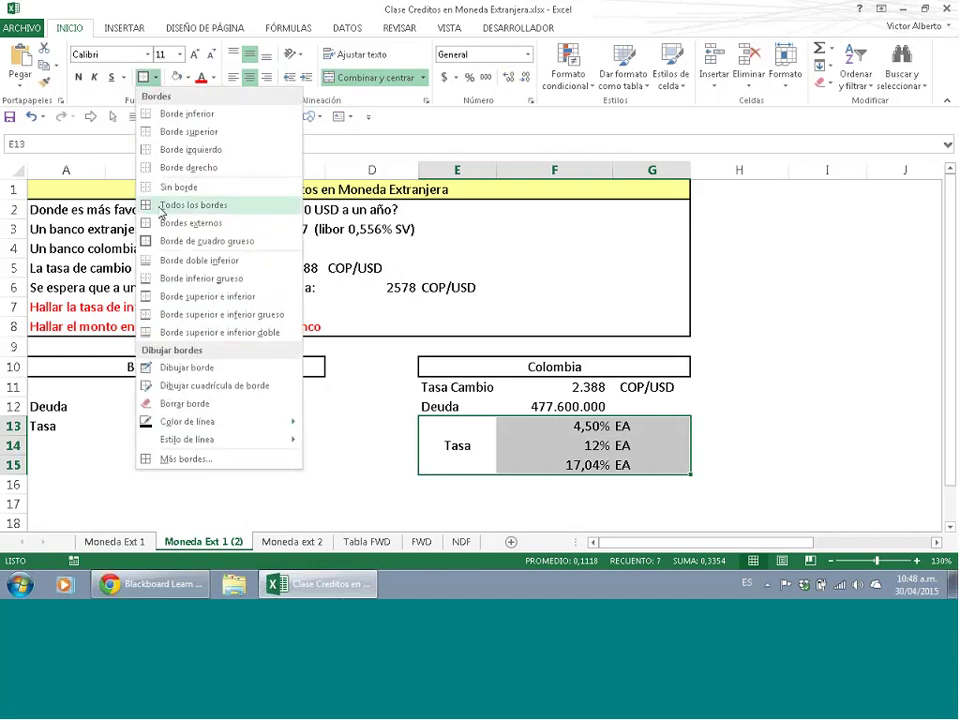
click(190, 203)
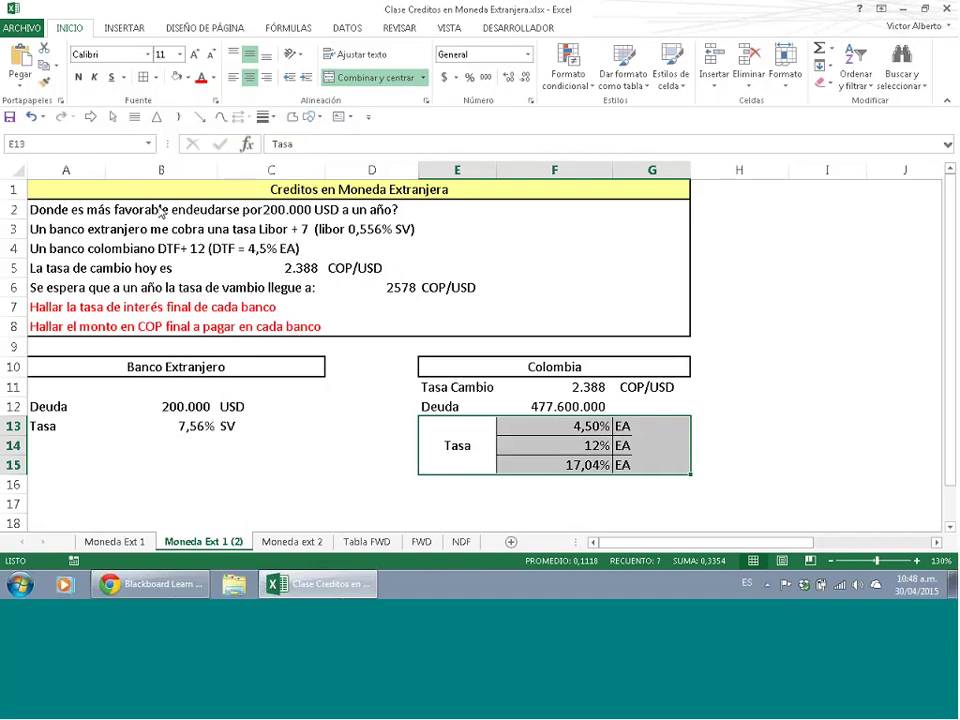
click(56, 427)
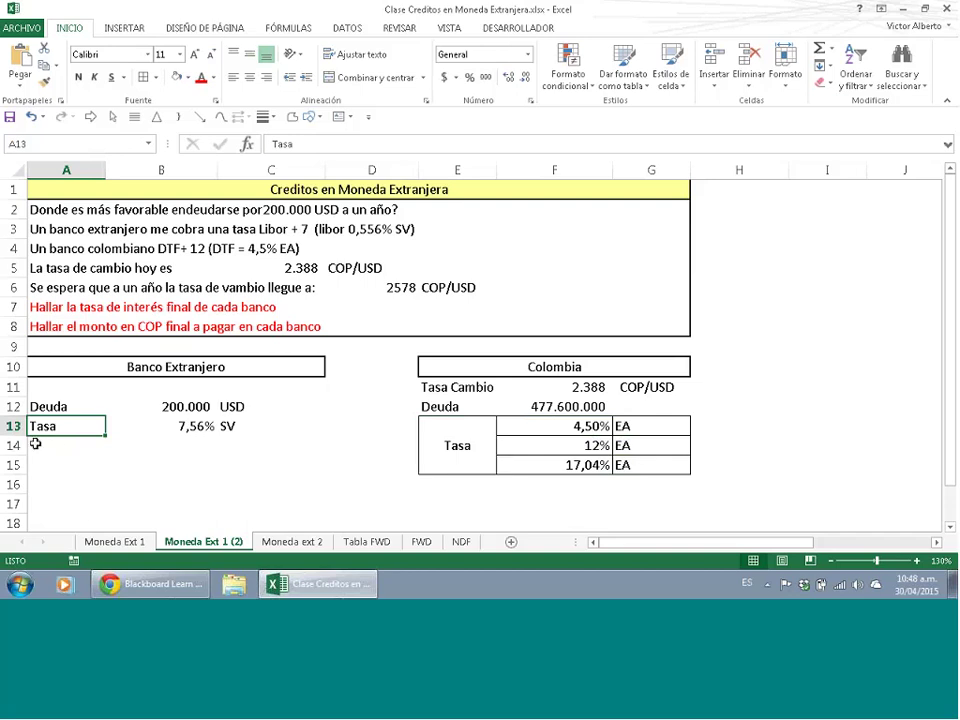
click(199, 117)
mouse_move(239, 433)
mouse_down()
mouse_move(467, 468)
mouse_move(528, 466)
mouse_up()
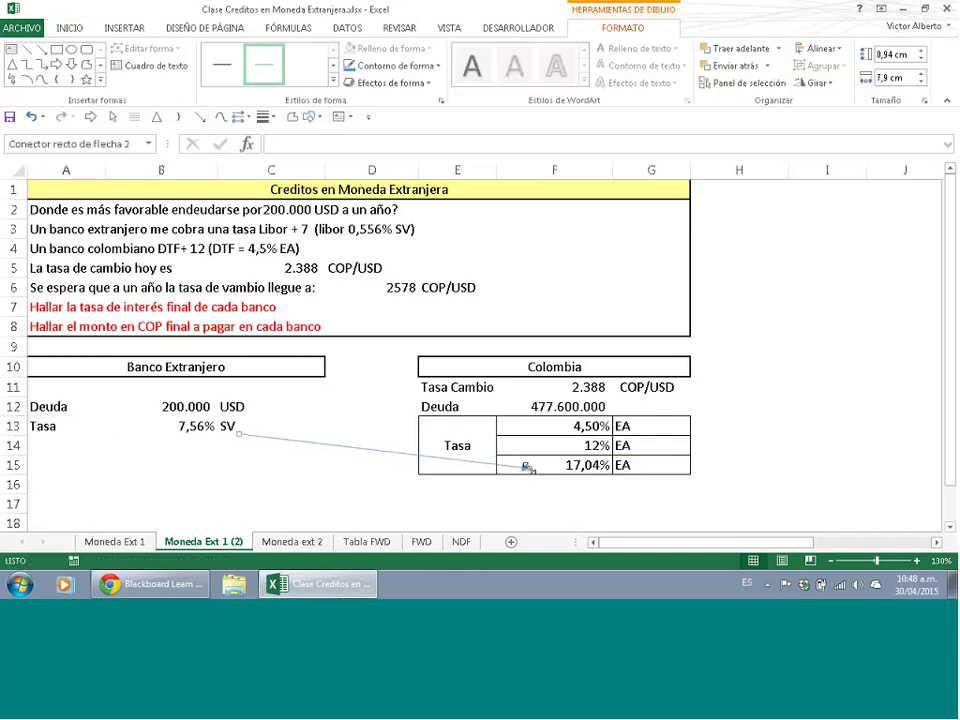
key(Delete)
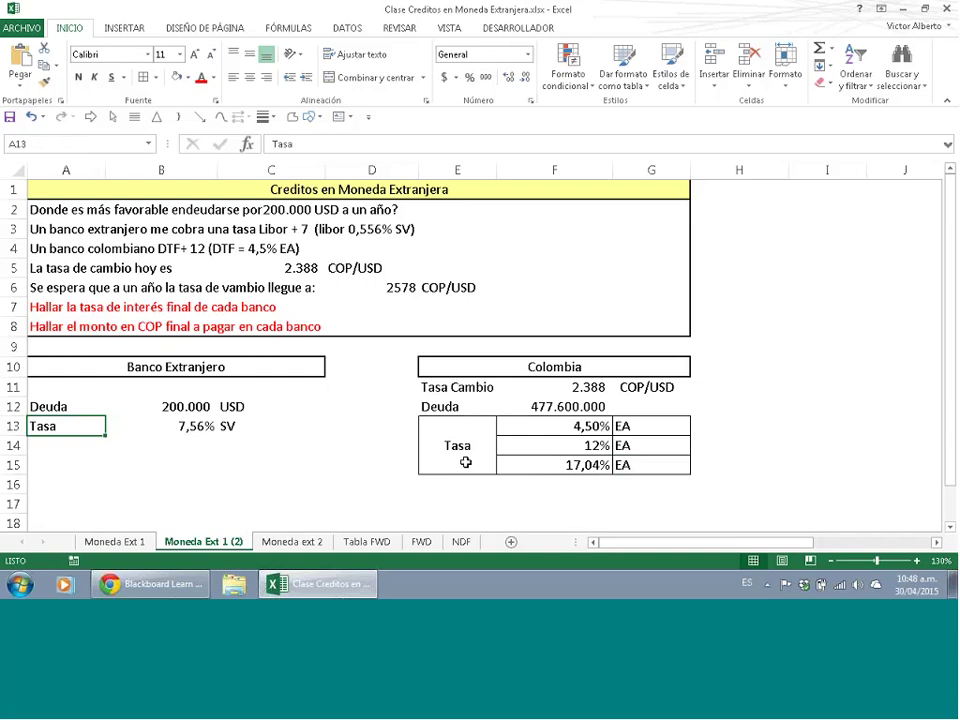
- Mark C14 as "EA" and calculate the foreign bank's effective annual rate in B14 with the formula =+(INT.EFECTIVO(B13;2))
click(247, 450)
text(EA)
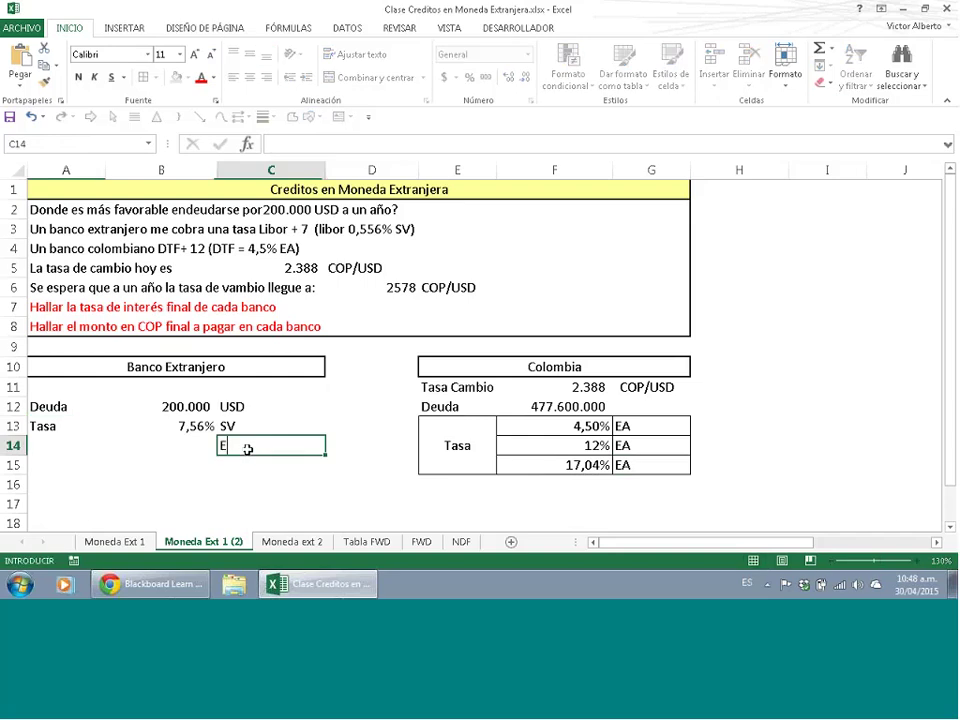
click(174, 438)
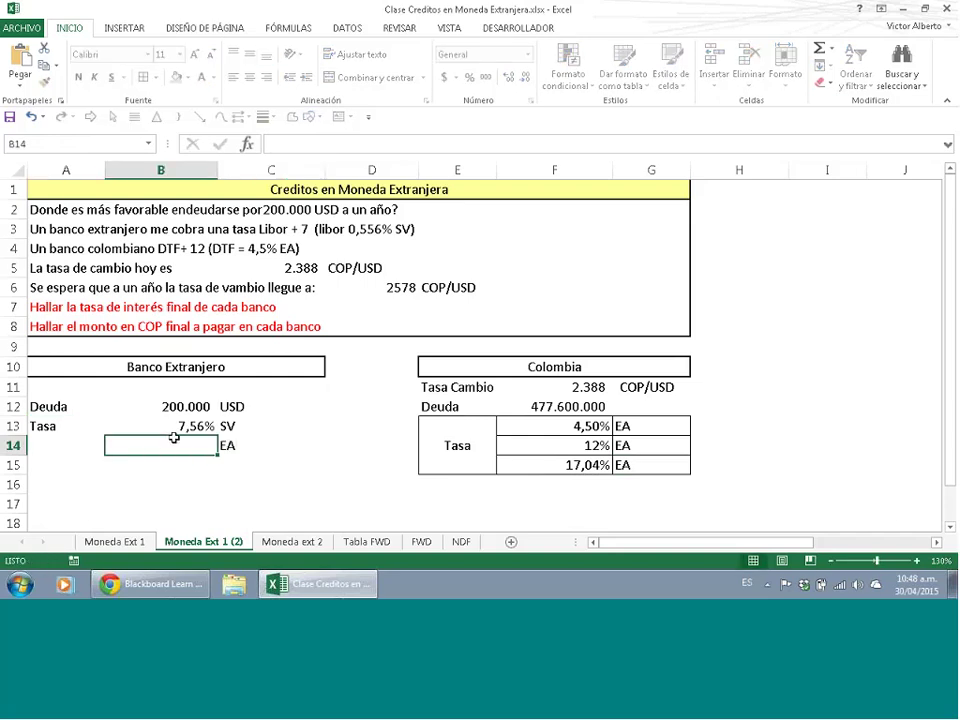
text(+()
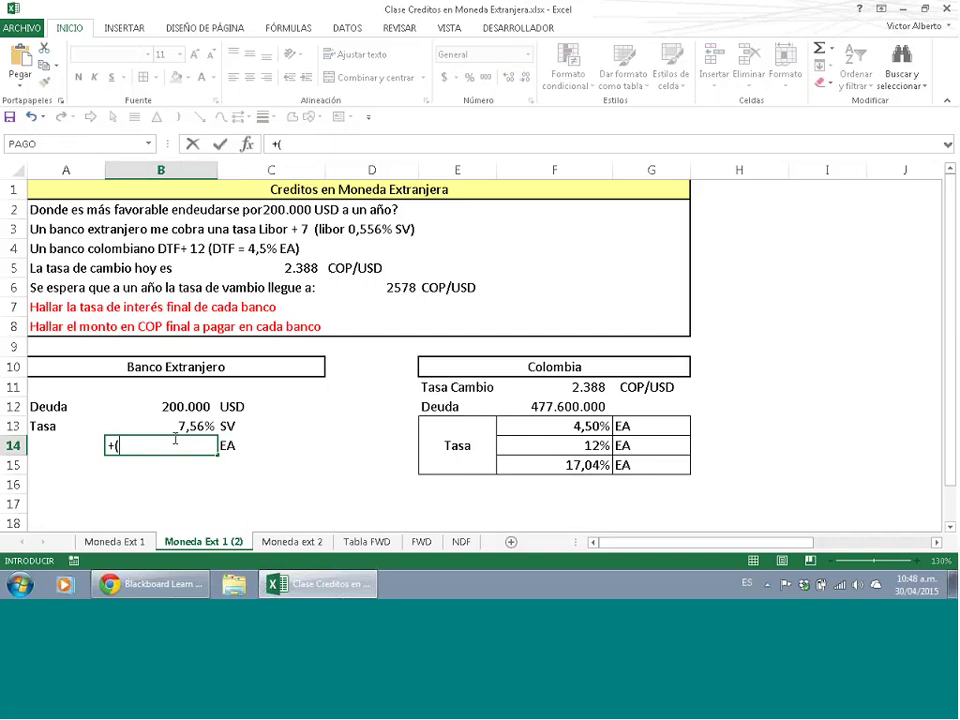
text(int)
key(BackSpace)
text(t)
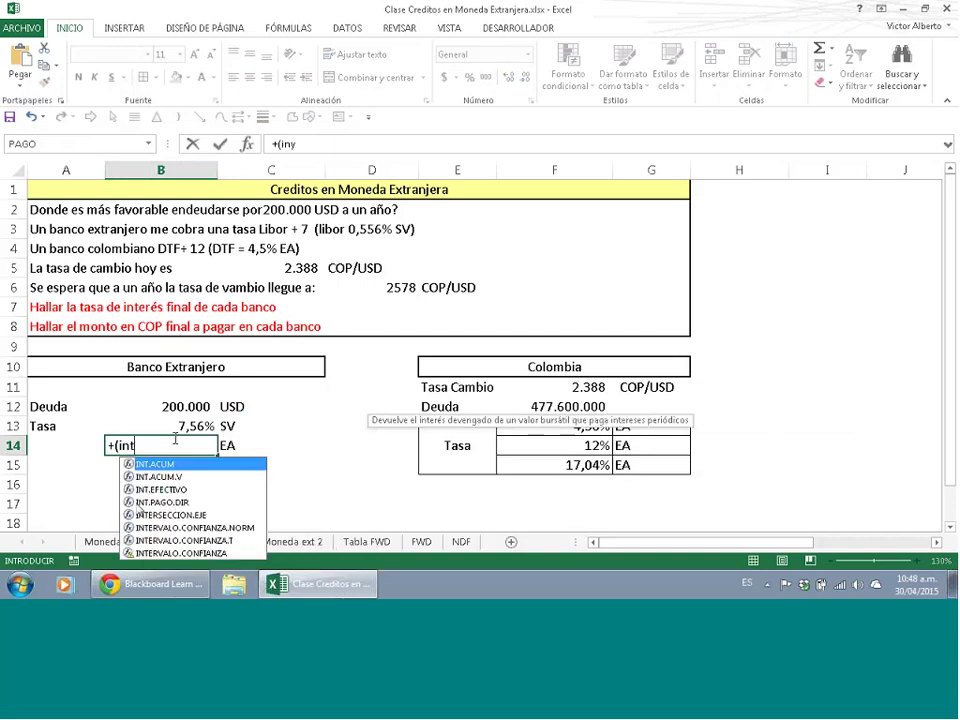
double_click(160, 489)
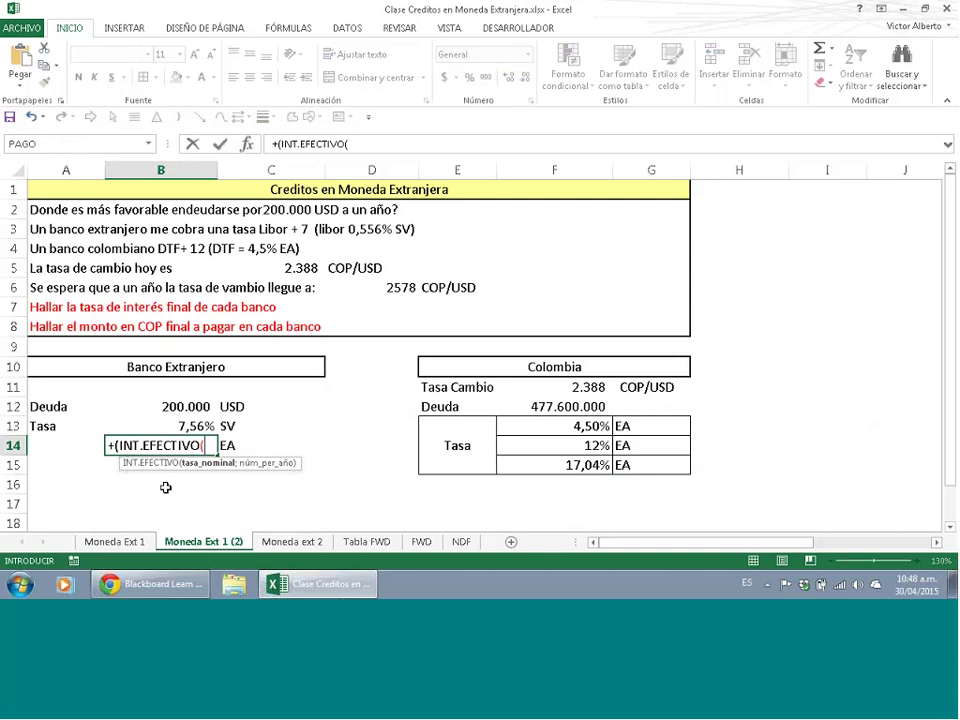
click(203, 427)
text(;2))
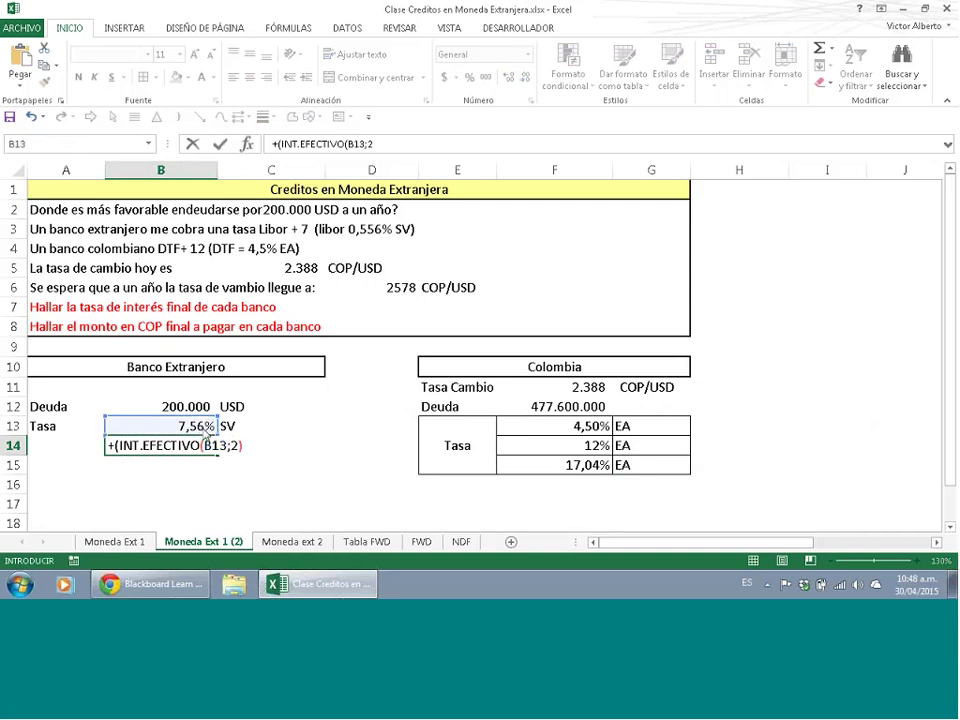
key(Return)
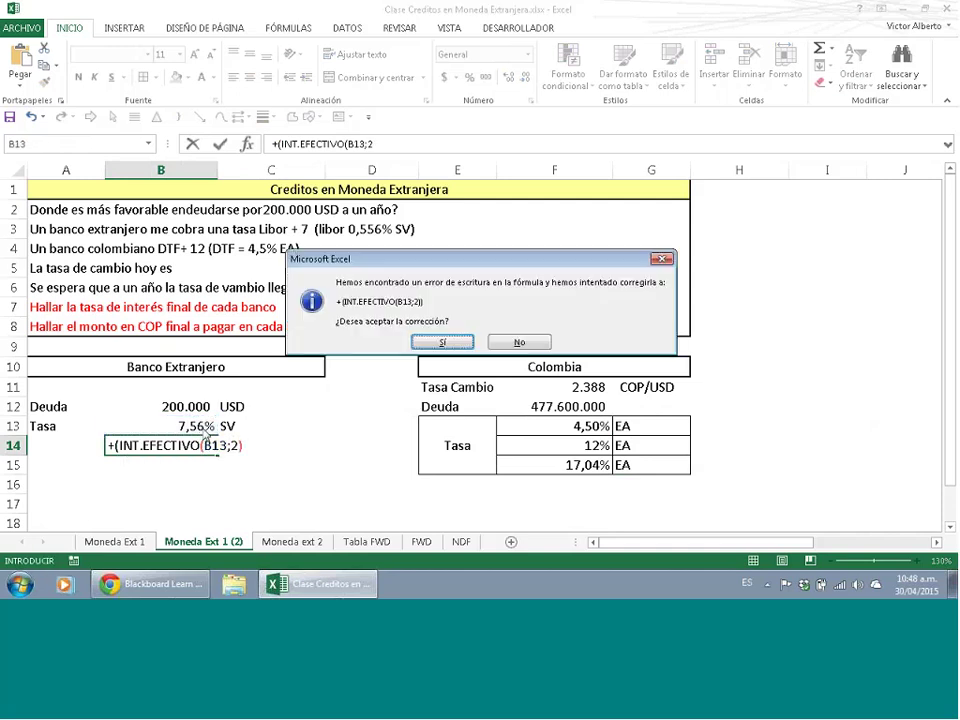
key(Return)
- Copy the percentage format of the SV rate in B13 to the effective annual rate in B14
key(Up)
key(Up)
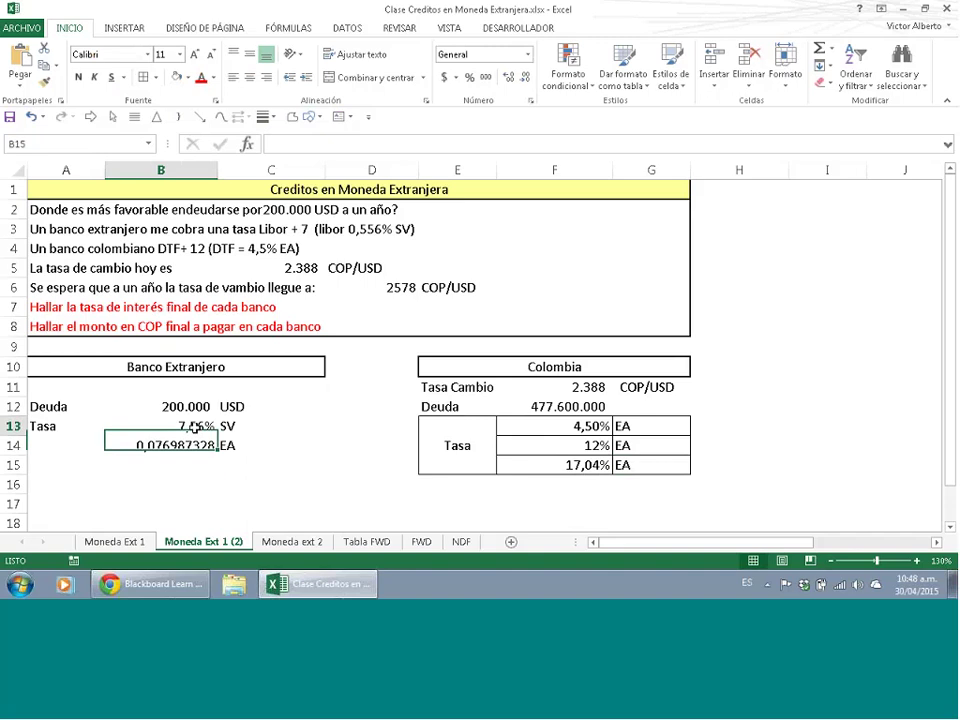
click(44, 81)
click(178, 449)
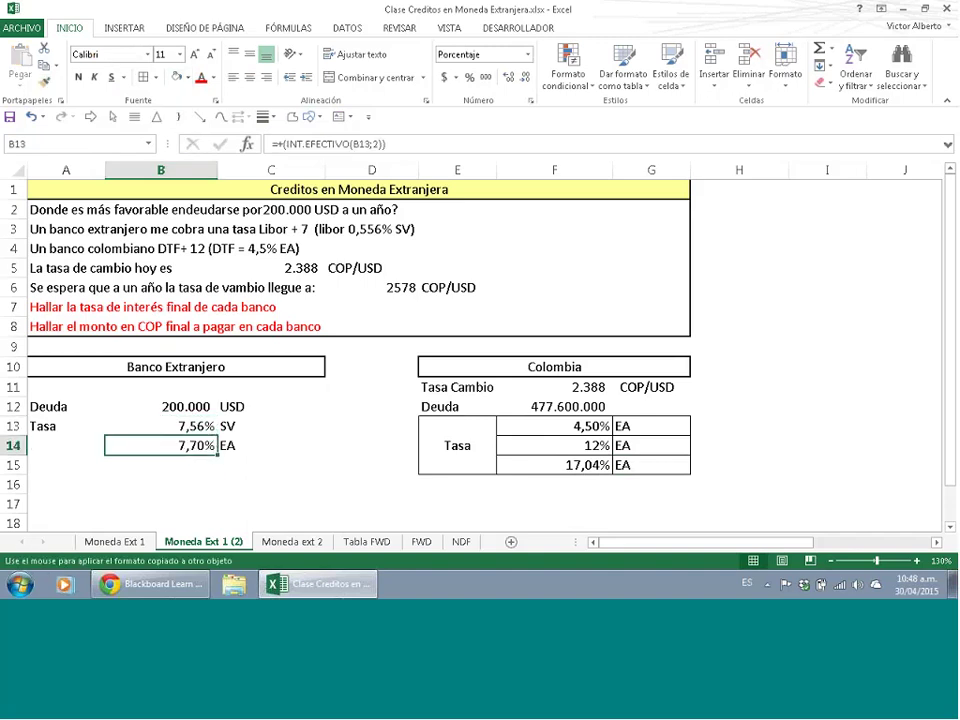
- Try to remove the last closing parenthesis from the INT.EFECTIVO formula in B14
double_click(150, 445)
click(262, 447)
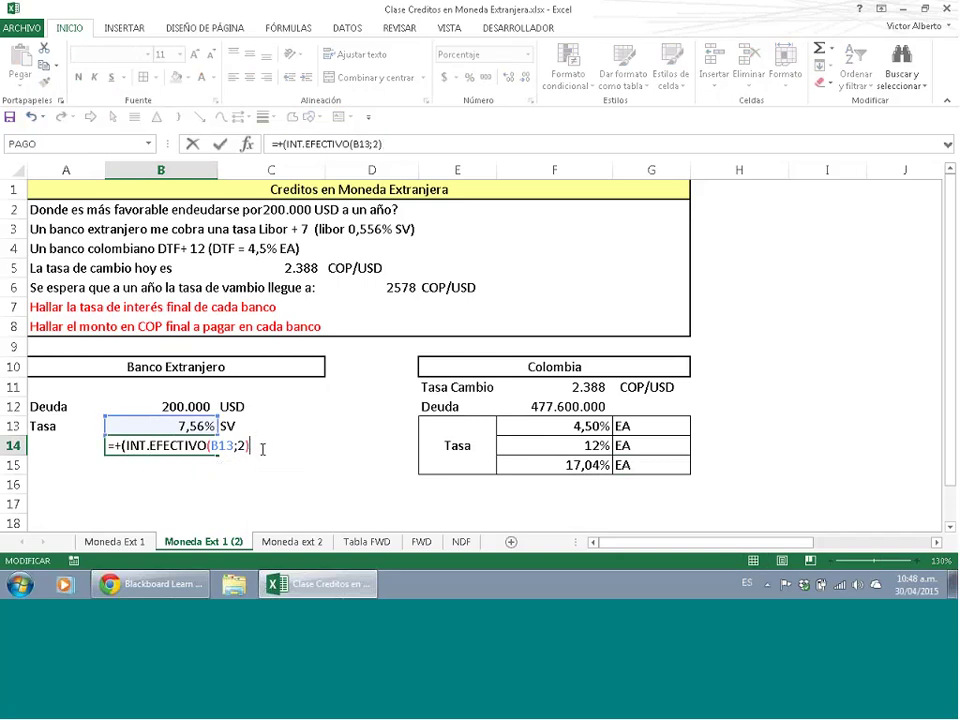
key(Return)
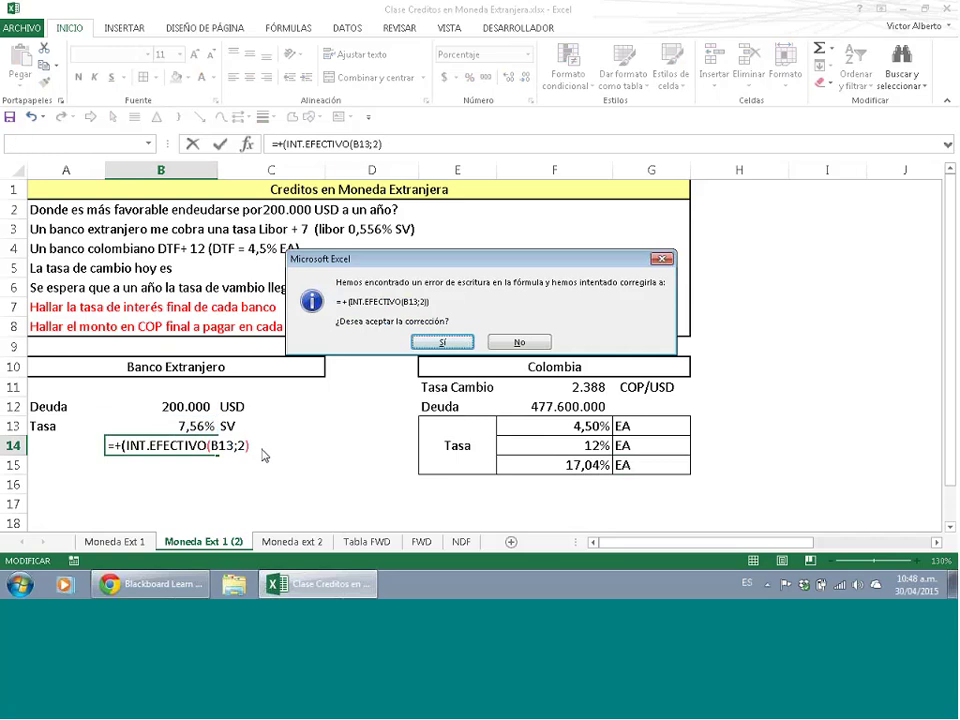
key(Return)
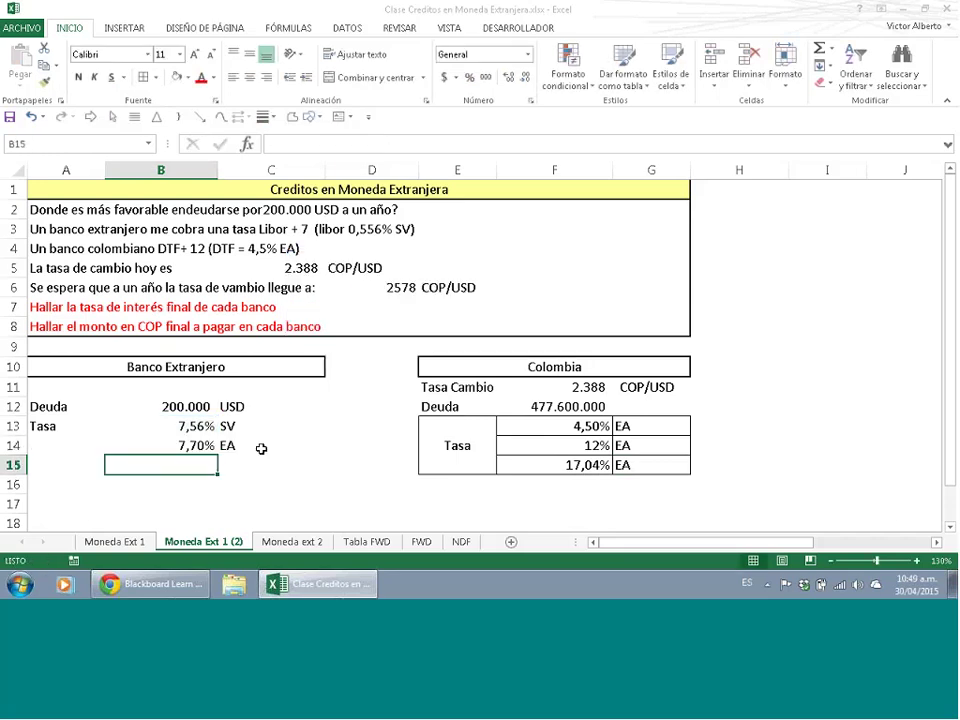
- Remove the outer pair of parentheses from the formula in B14 so it reads =+INT.EFECTIVO(B13;2)
click(205, 446)
double_click(205, 446)
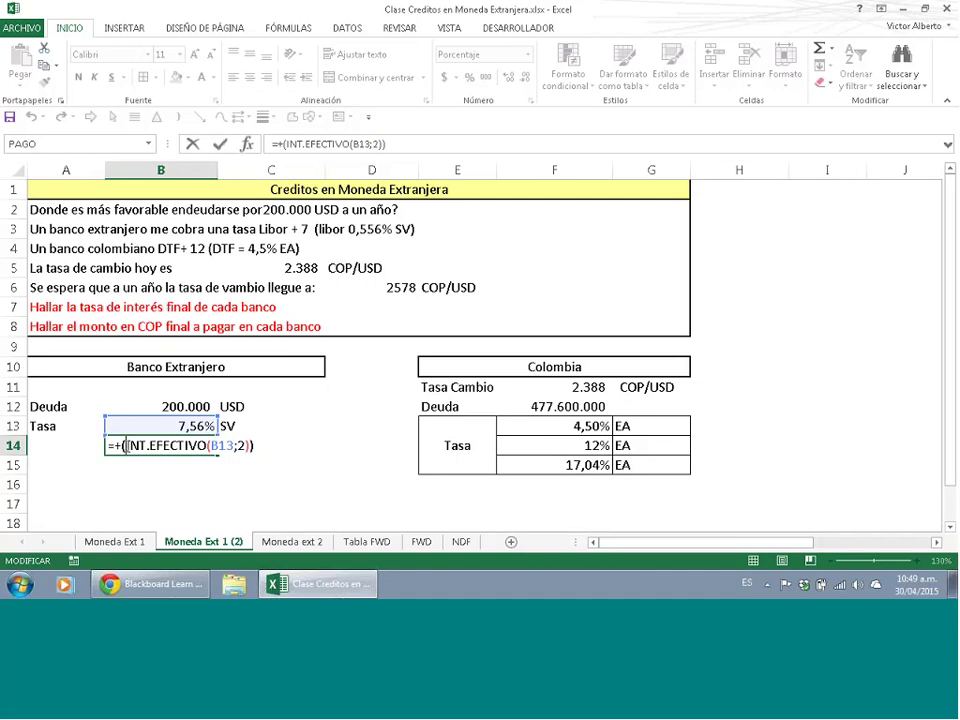
key(BackSpace)
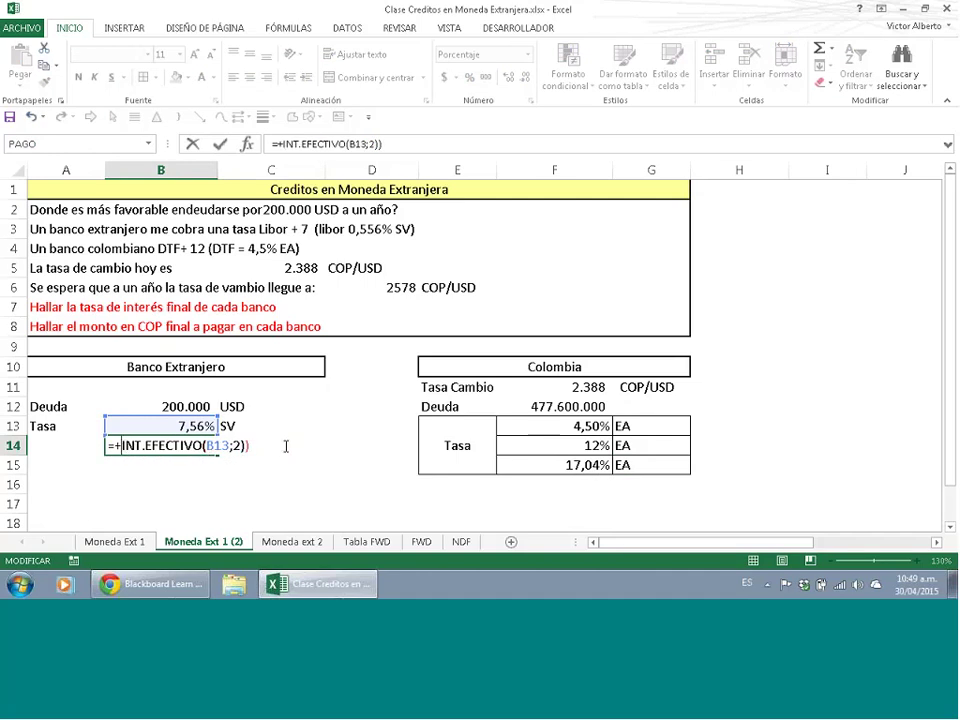
key(End)
key(BackSpace)
key(Return)
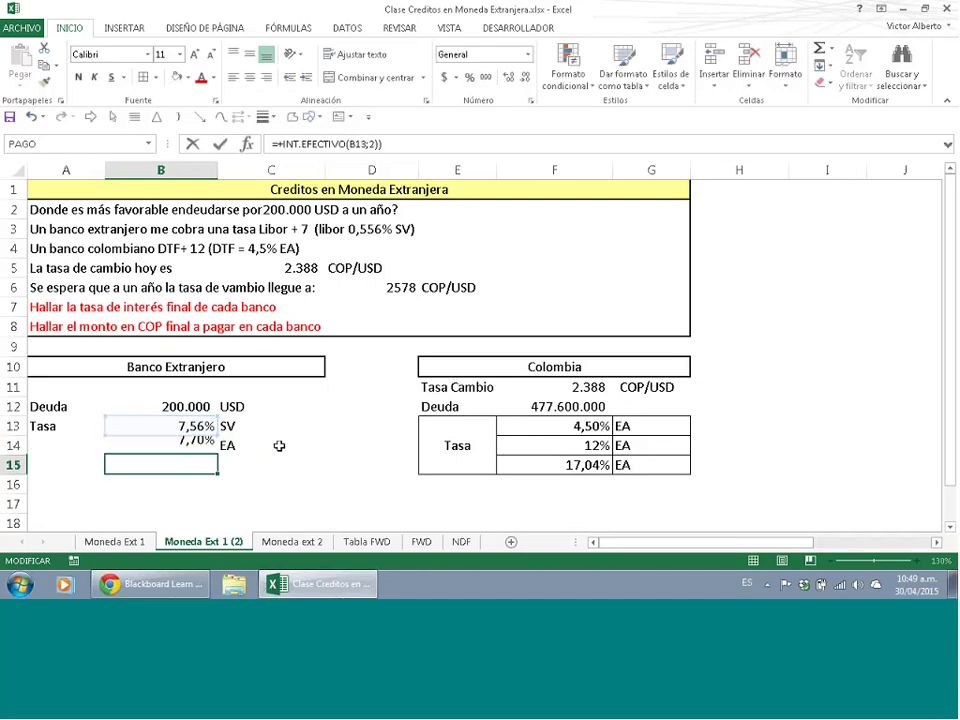
- Merge A13:A14 around the foreign bank's "Tasa" label, aligning it vertically in the middle and horizontally to the left
click(69, 484)
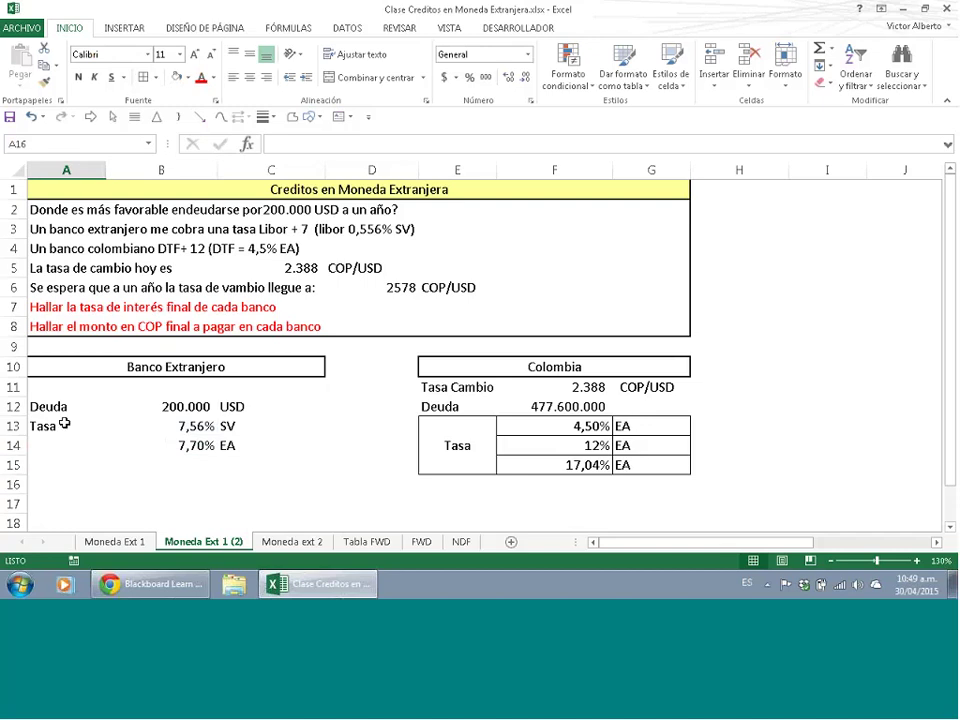
drag(64, 424, 64, 446)
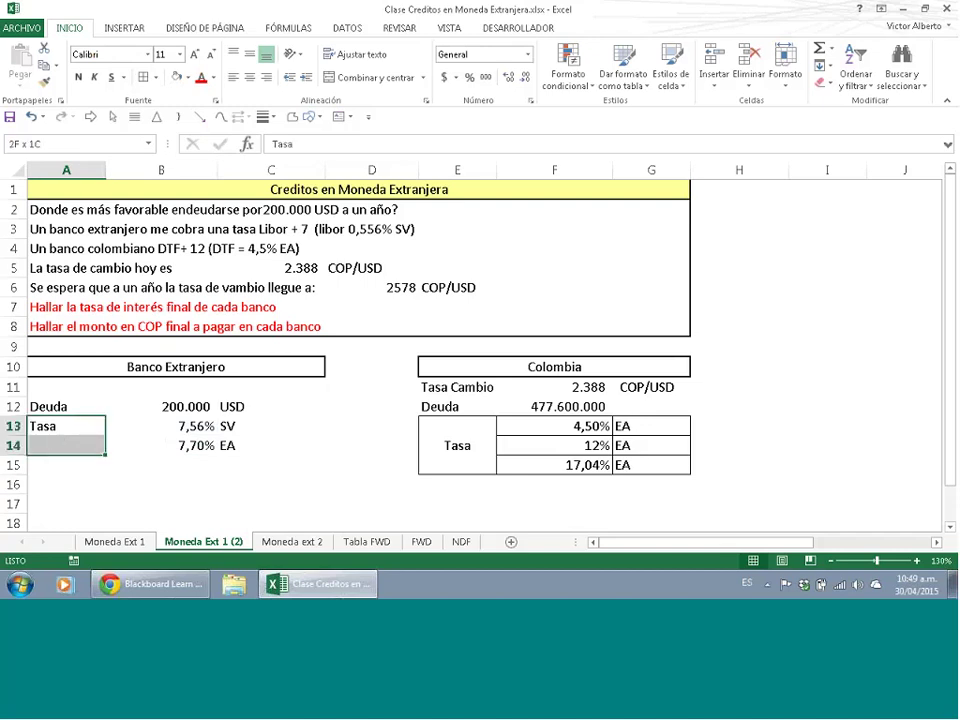
click(368, 77)
click(249, 56)
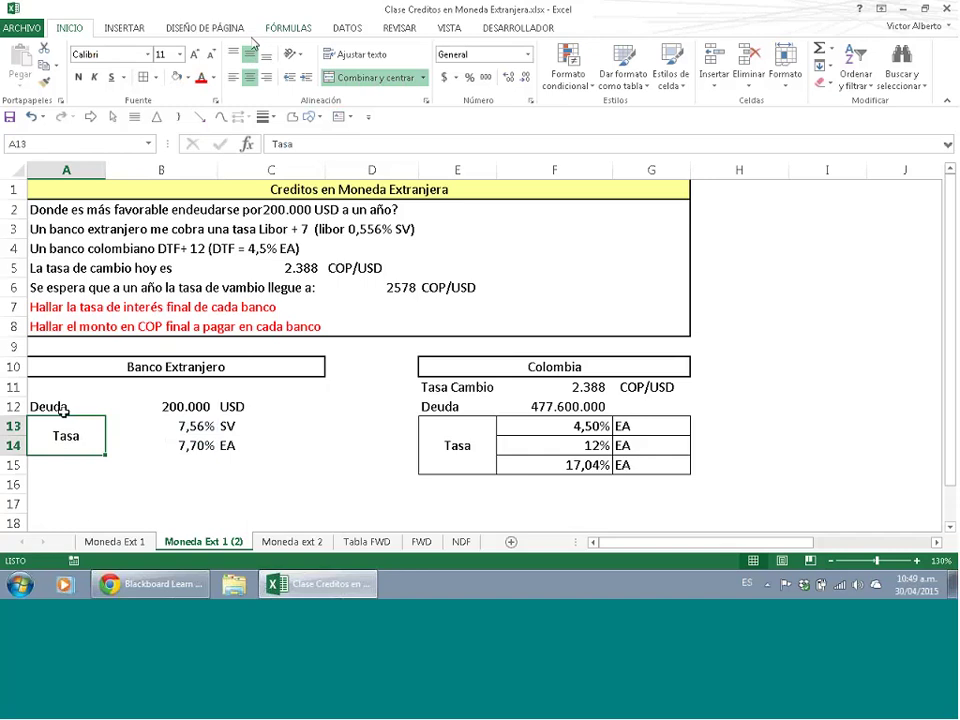
click(233, 77)
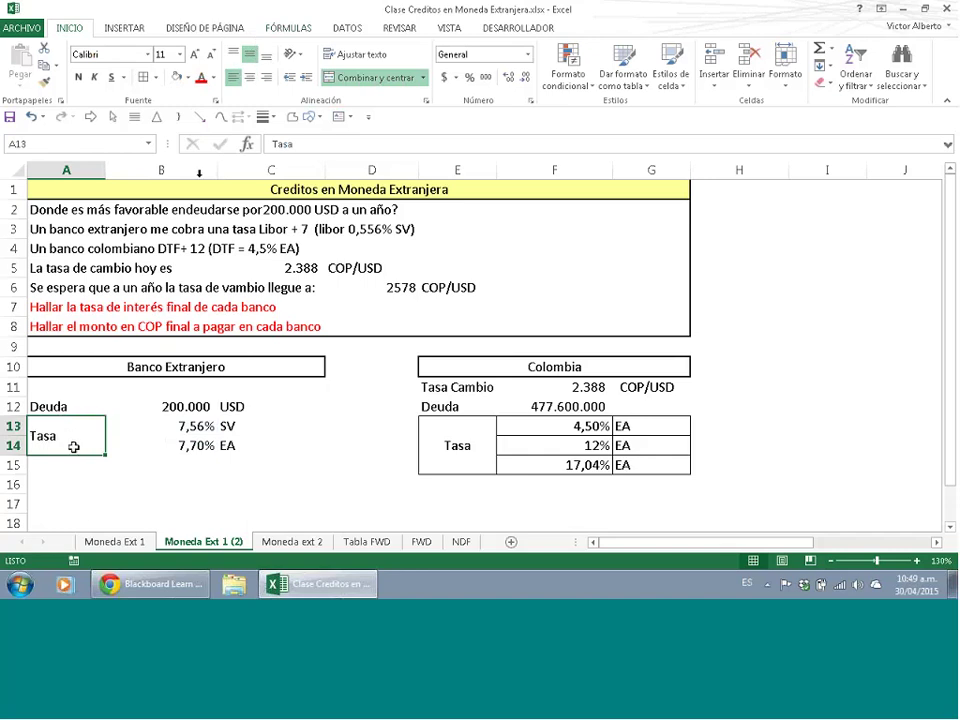
- Apply all borders to the foreign bank's rate block A13:C14
drag(75, 446, 267, 447)
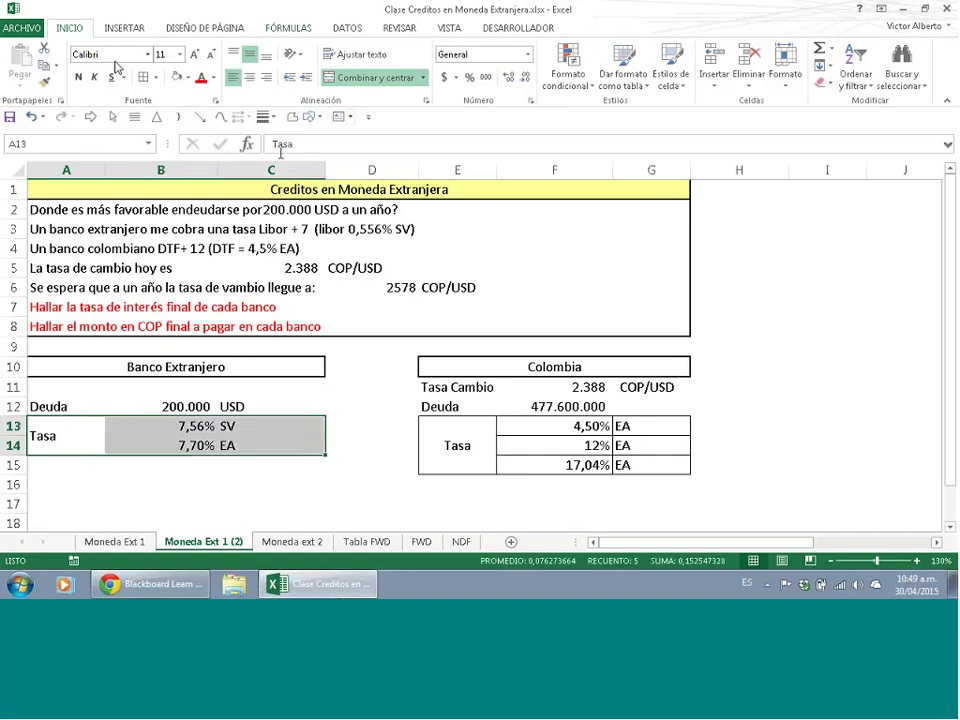
click(143, 78)
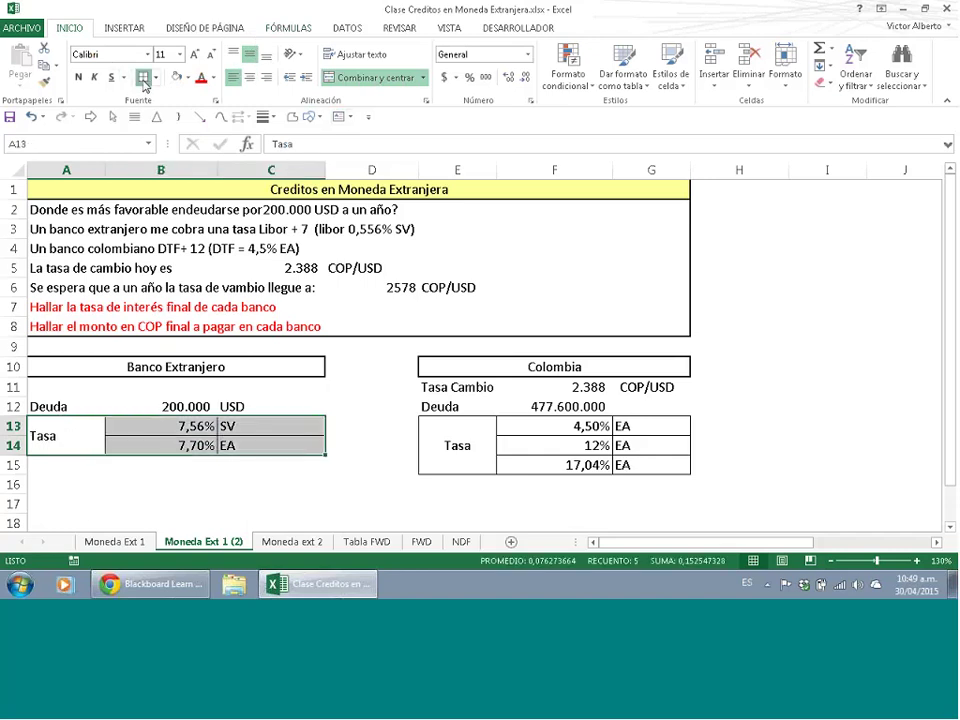
click(212, 473)
scroll(217, 474, down, 11)
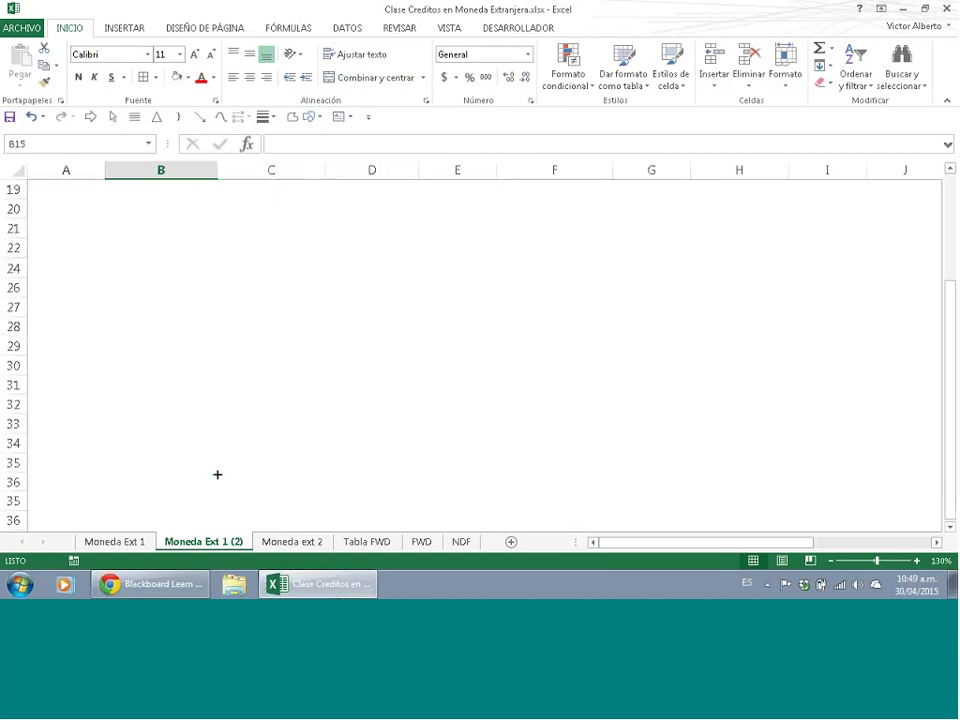
scroll(217, 474, down, 4)
scroll(217, 474, up, 15)
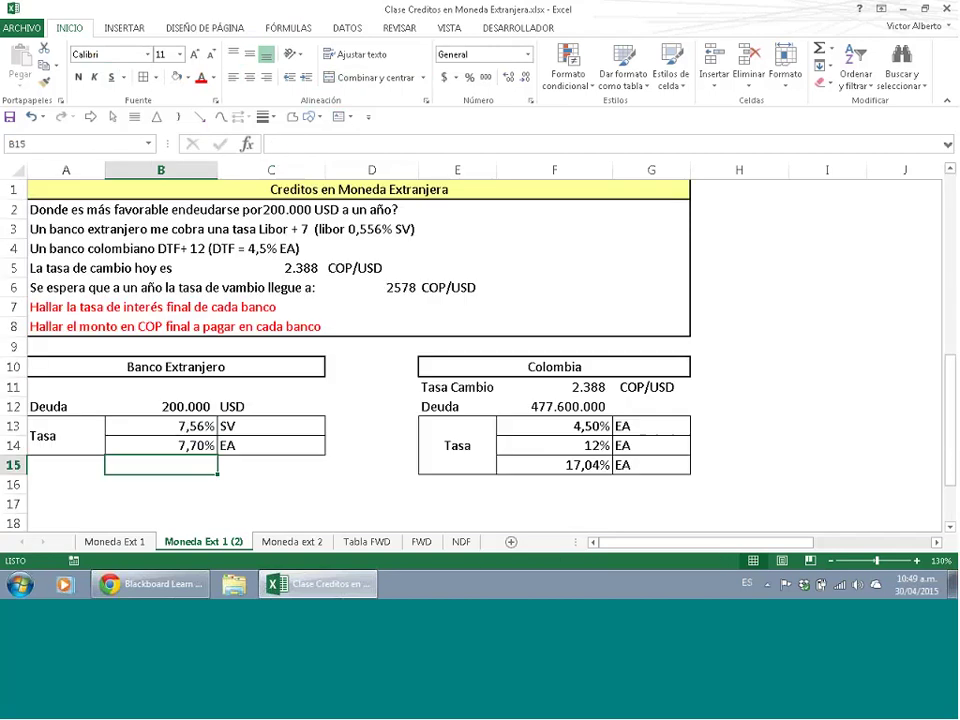
drag(561, 467, 649, 465)
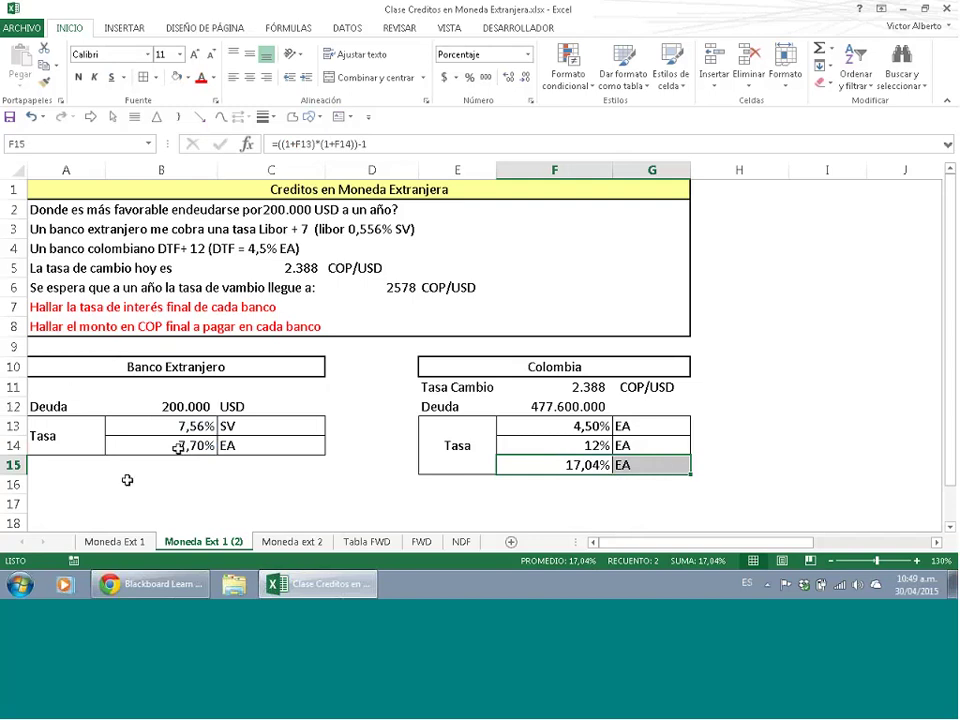
click(80, 491)
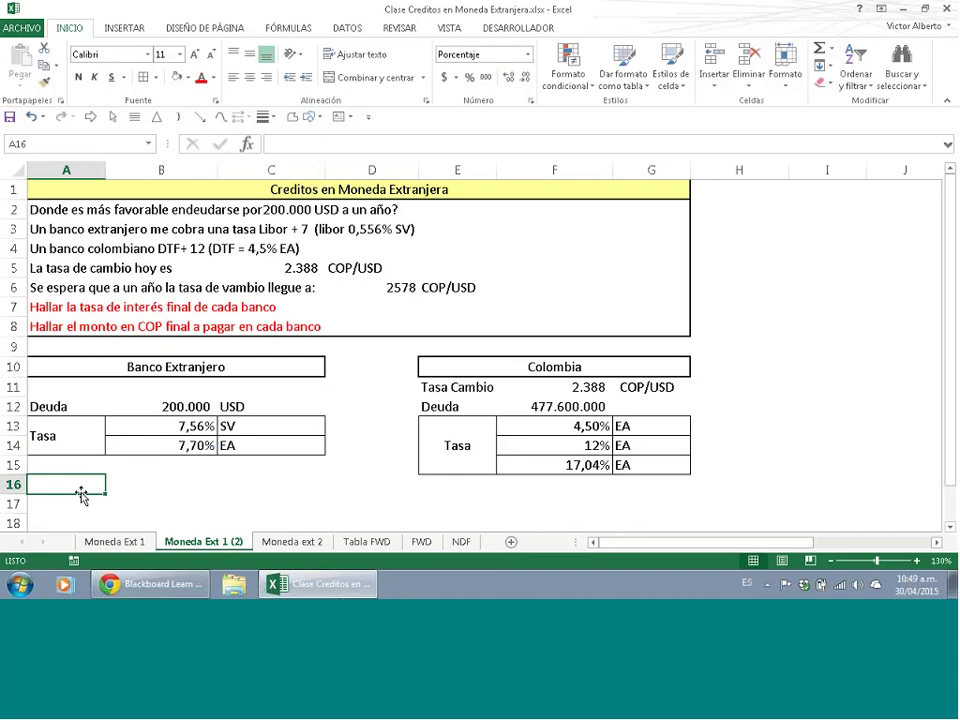
text(Deva)
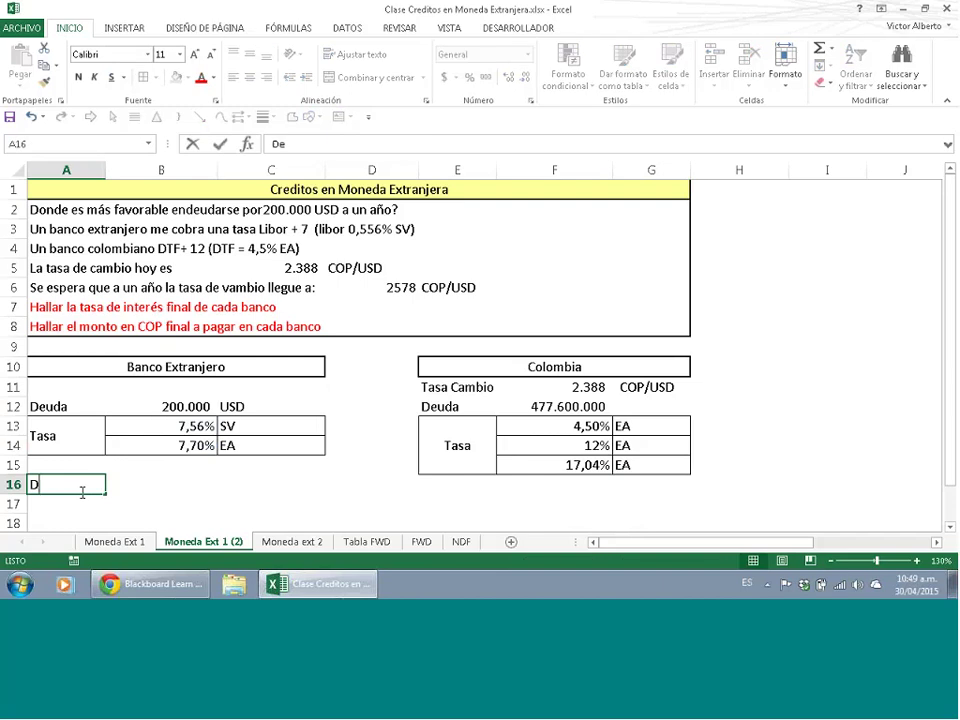
text(l)
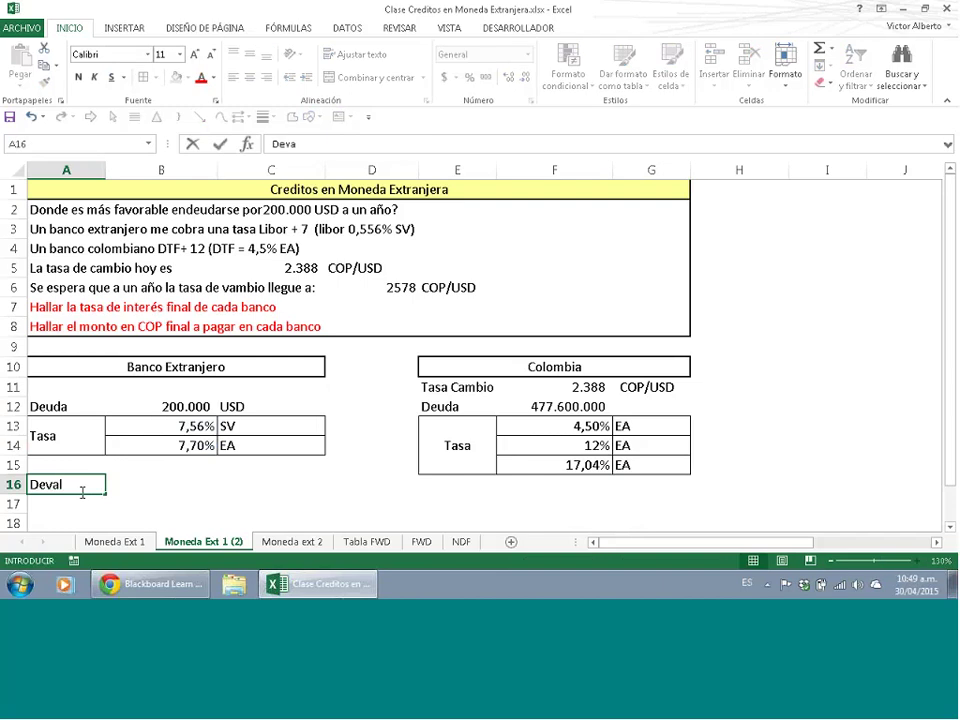
key(Escape)
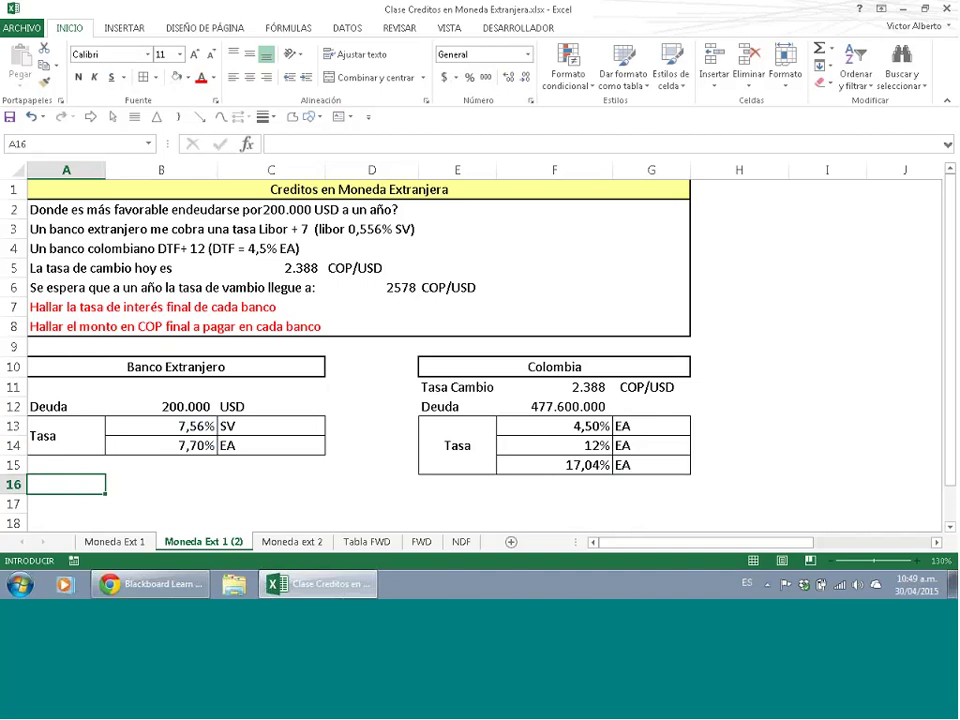
- Label E16 as "futuro" below the Colombian bank's rate block
click(456, 481)
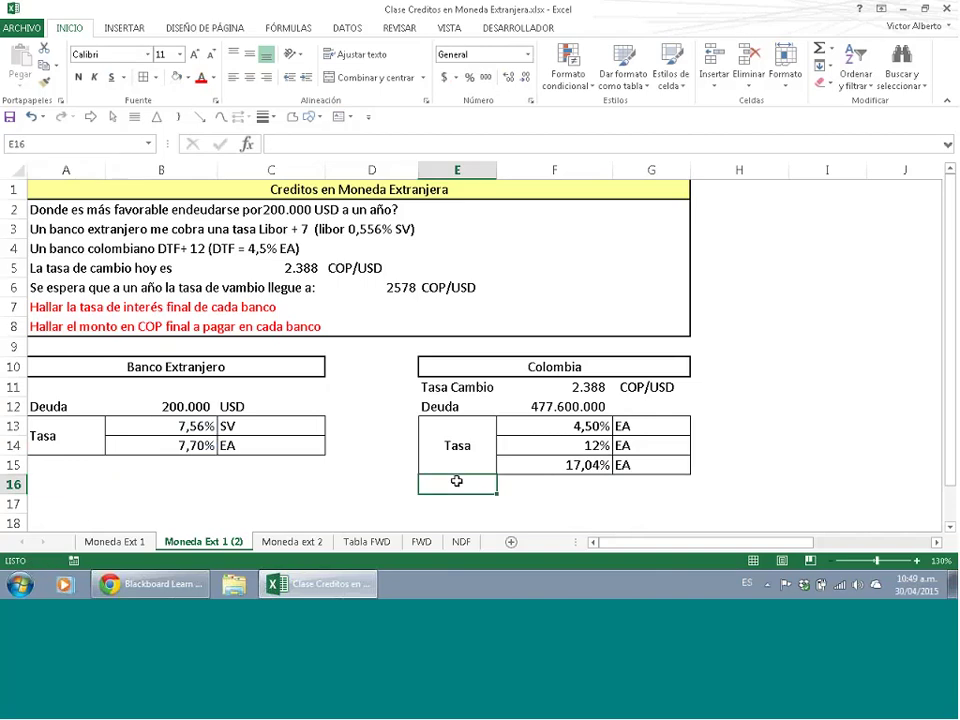
text(futu)
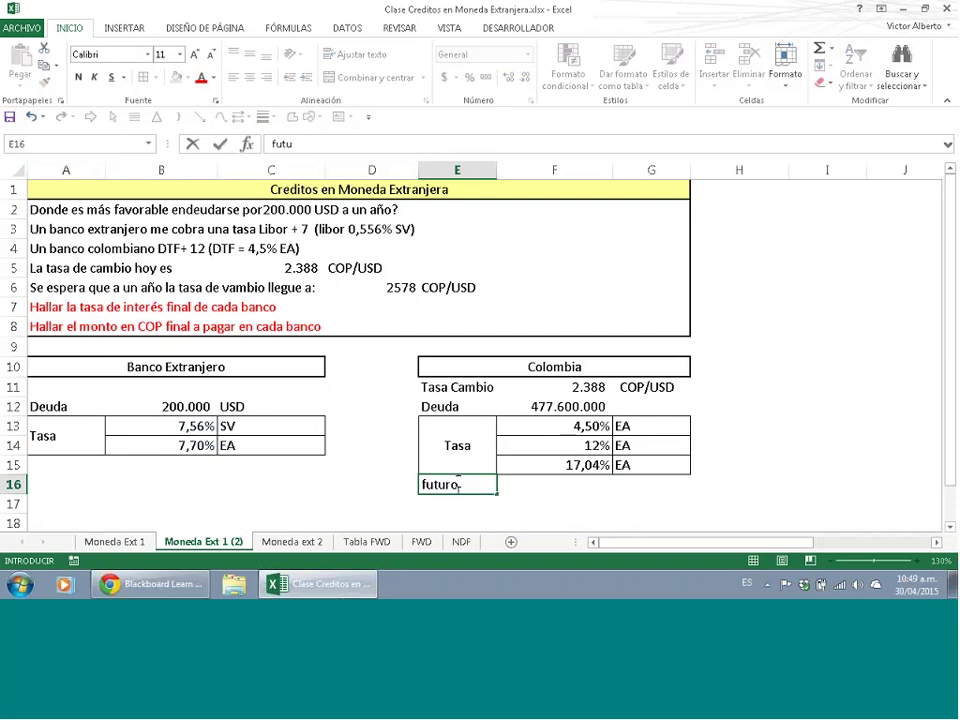
text(ro)
key(Tab)
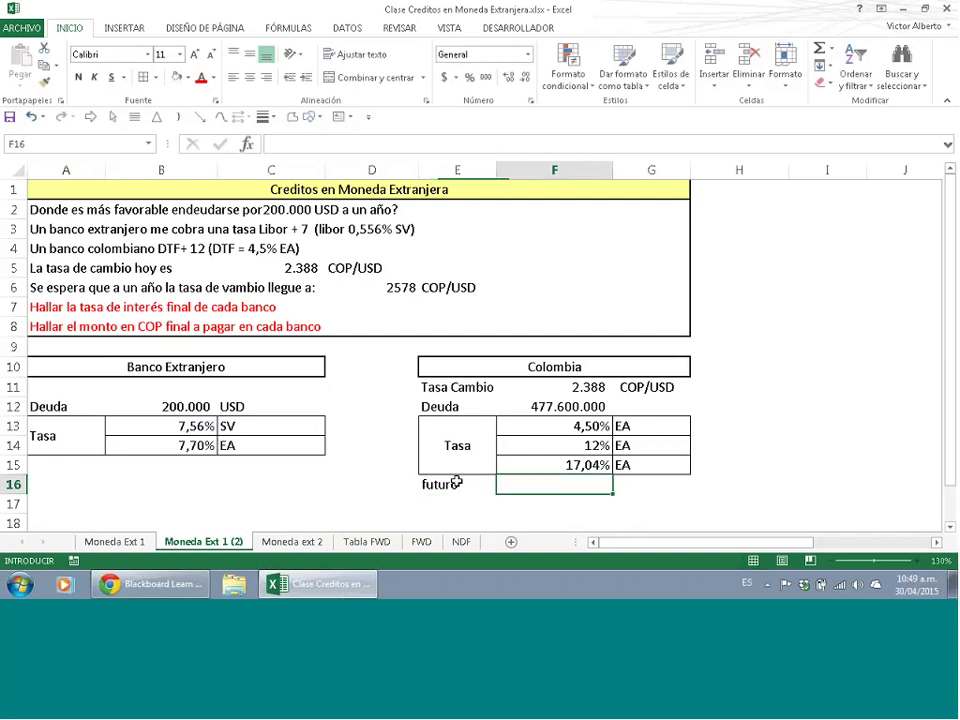
- Compute the Colombian bank's future value in F16 with the VF function: rate F15, 1 period, present value -F12
text(=vf())
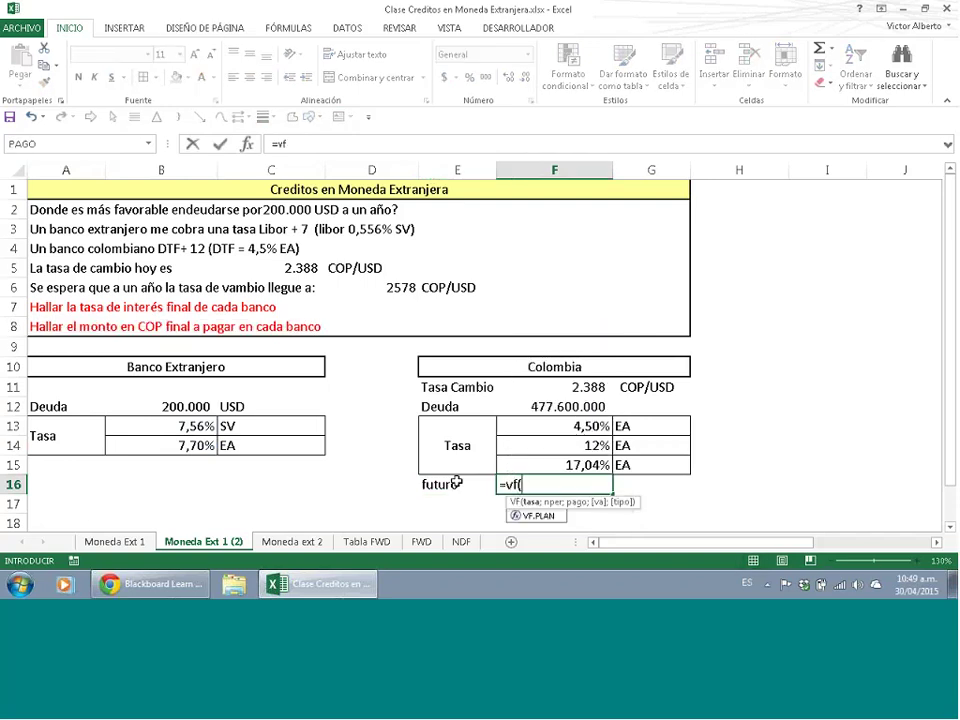
click(247, 145)
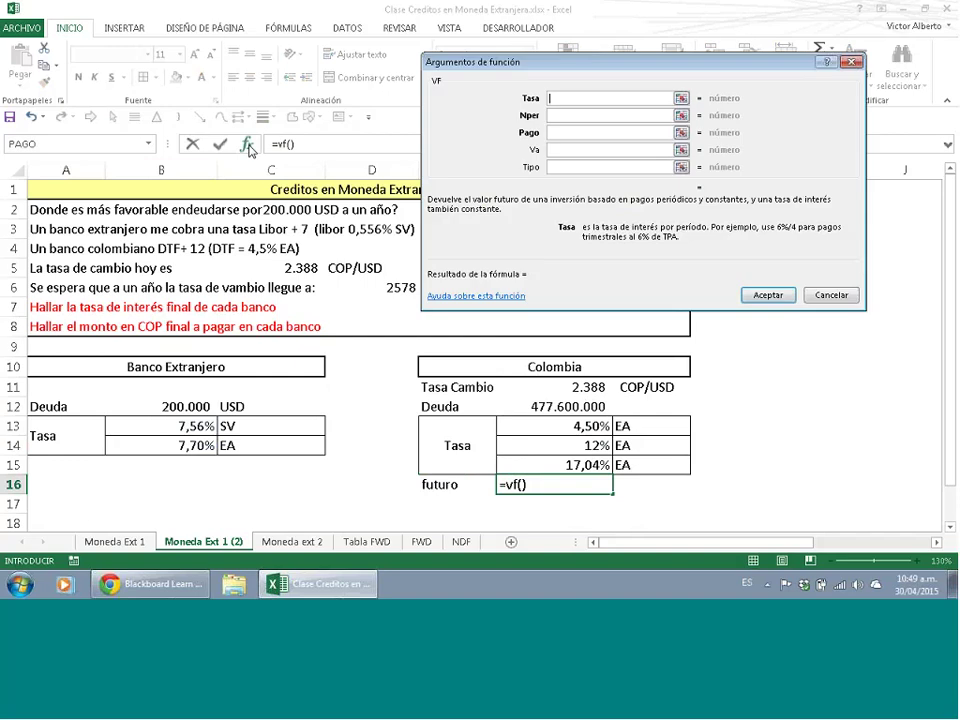
click(564, 424)
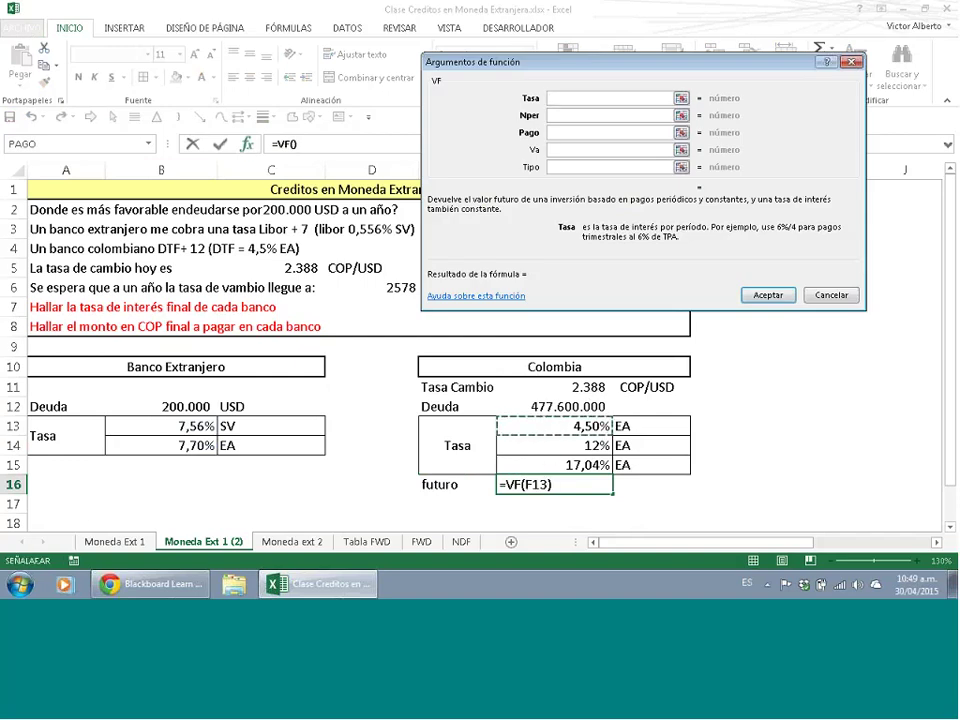
click(546, 465)
click(583, 113)
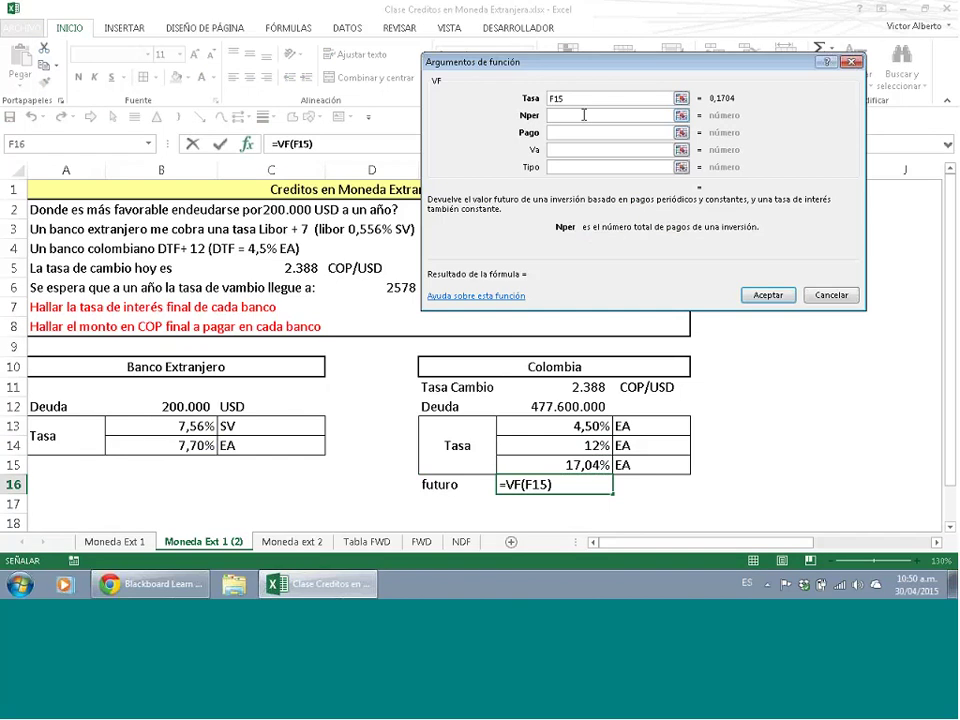
text(1)
click(563, 148)
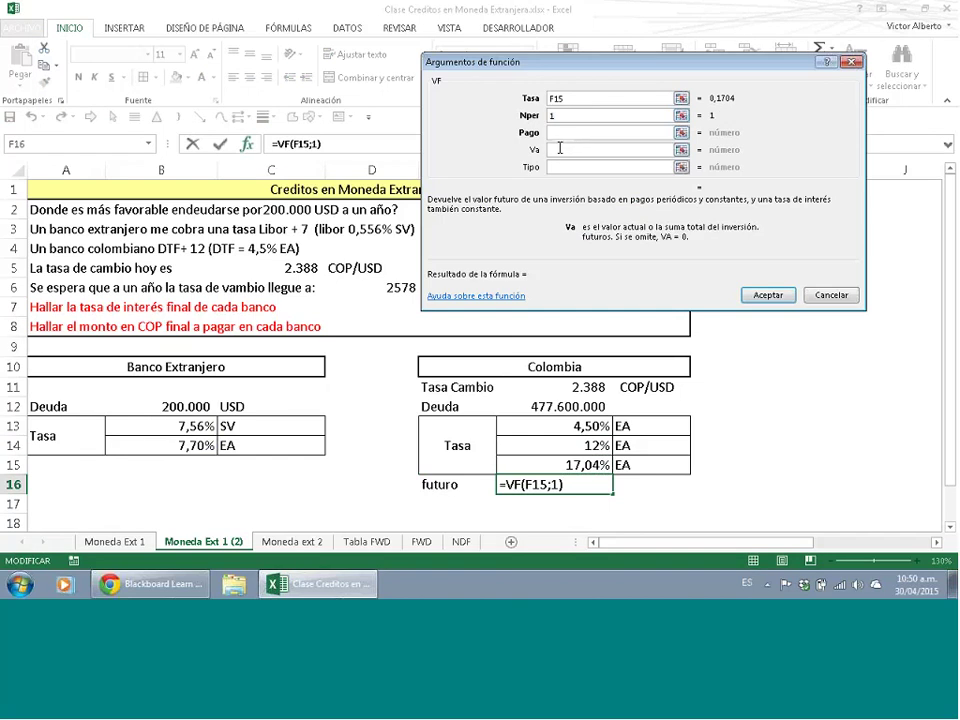
text(-)
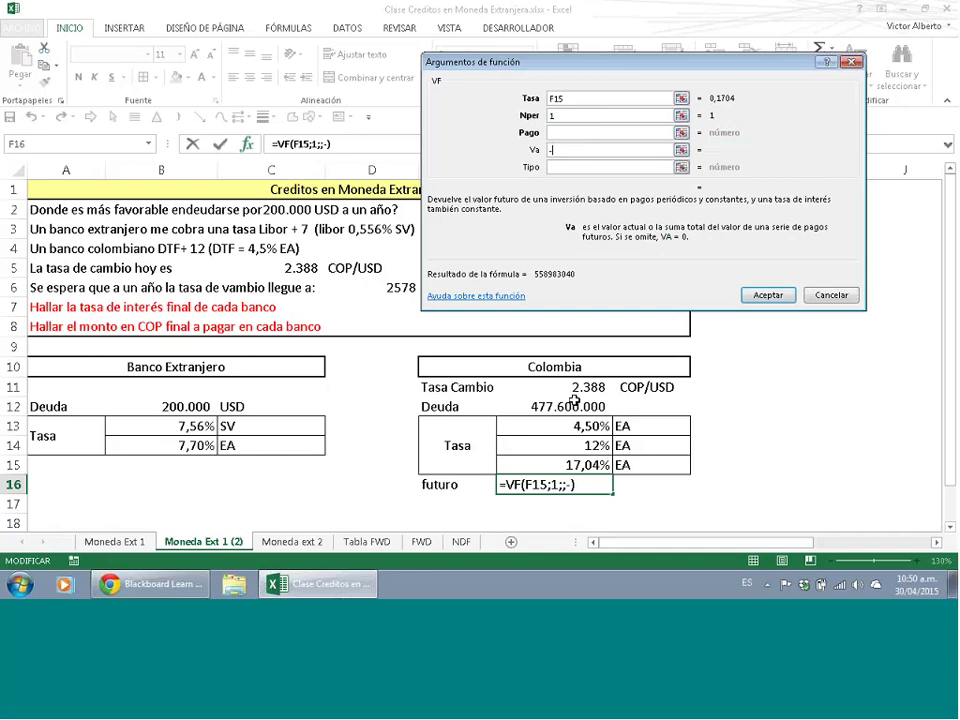
click(573, 403)
key(Return)
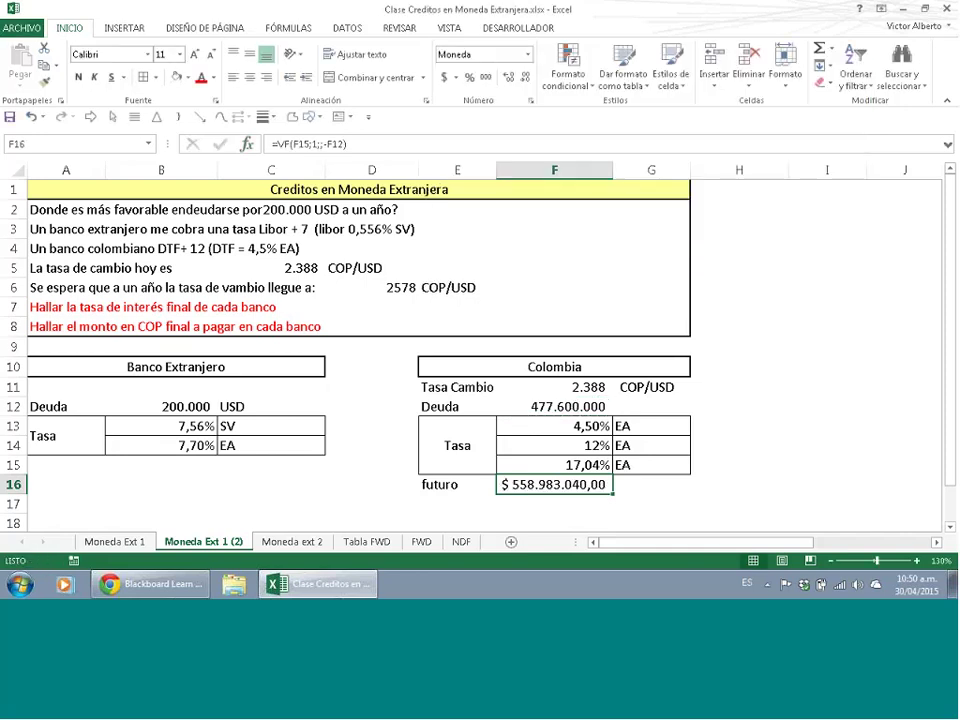
- Label A16 as "Futuro" below the foreign bank's rate block
click(66, 483)
text(Fy)
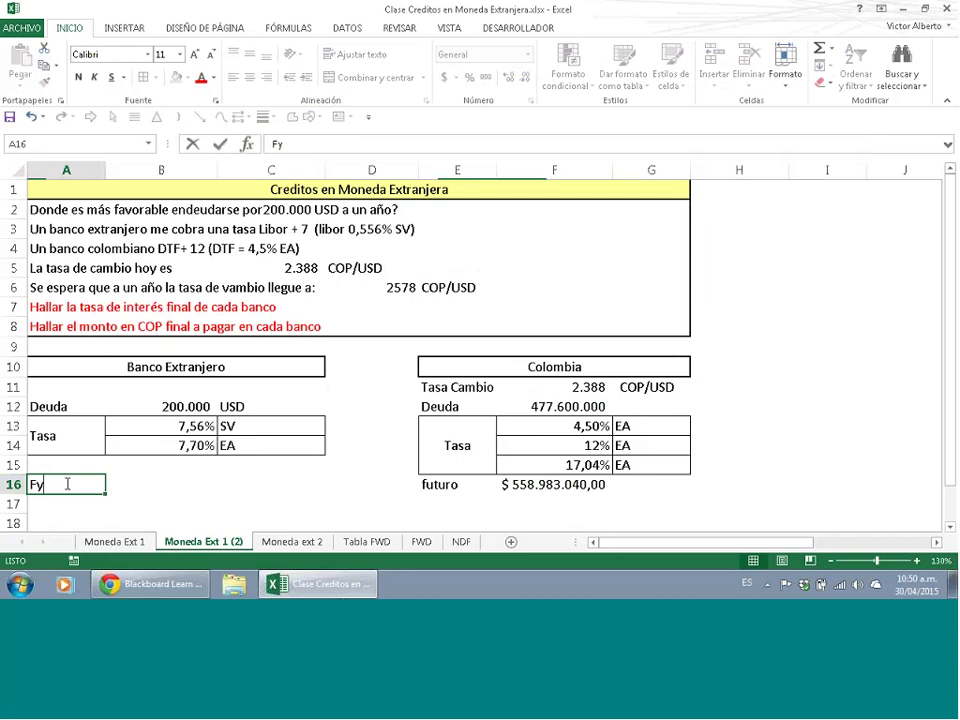
key(BackSpace)
text(utu)
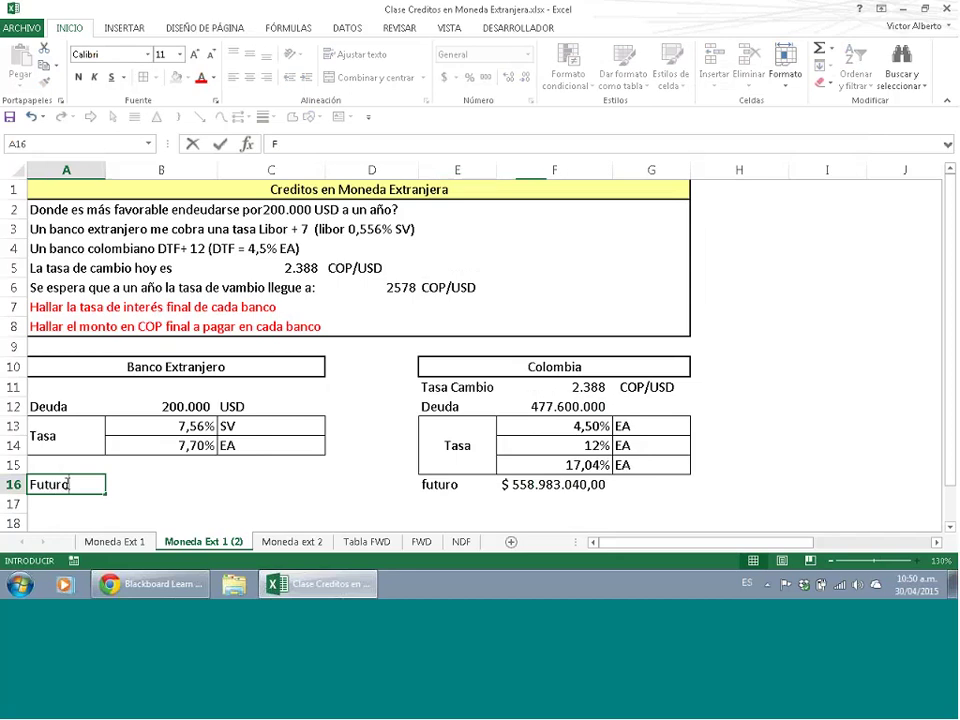
text(ro)
key(Tab)
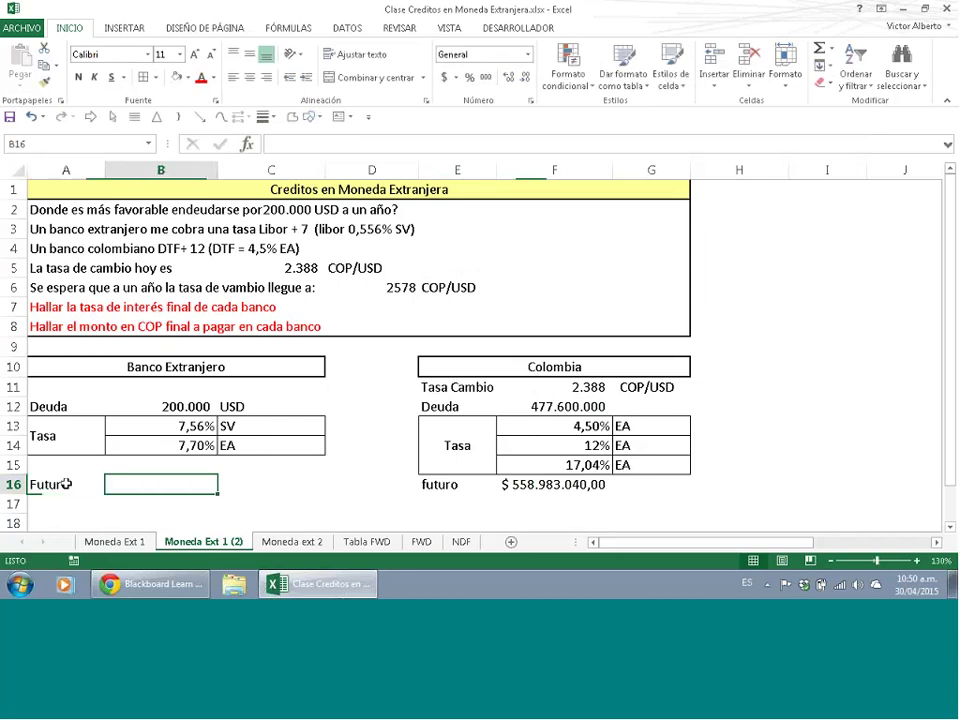
- Compute the foreign bank's future value in B16 with the VF function: rate B14, 1 period, present value -B12
text(=vf)
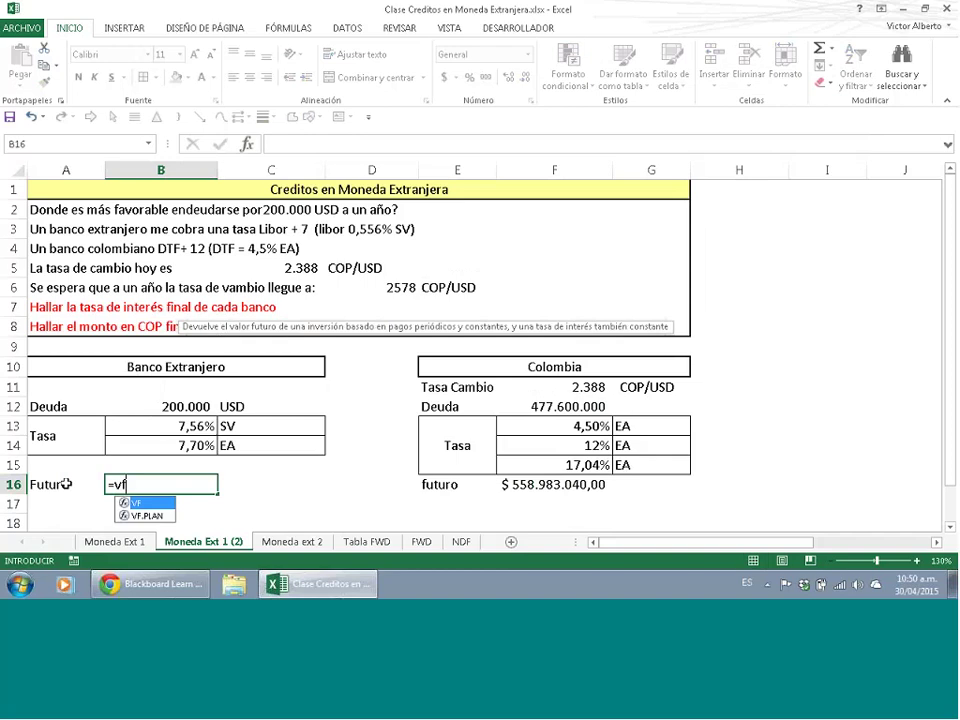
text(())
click(247, 144)
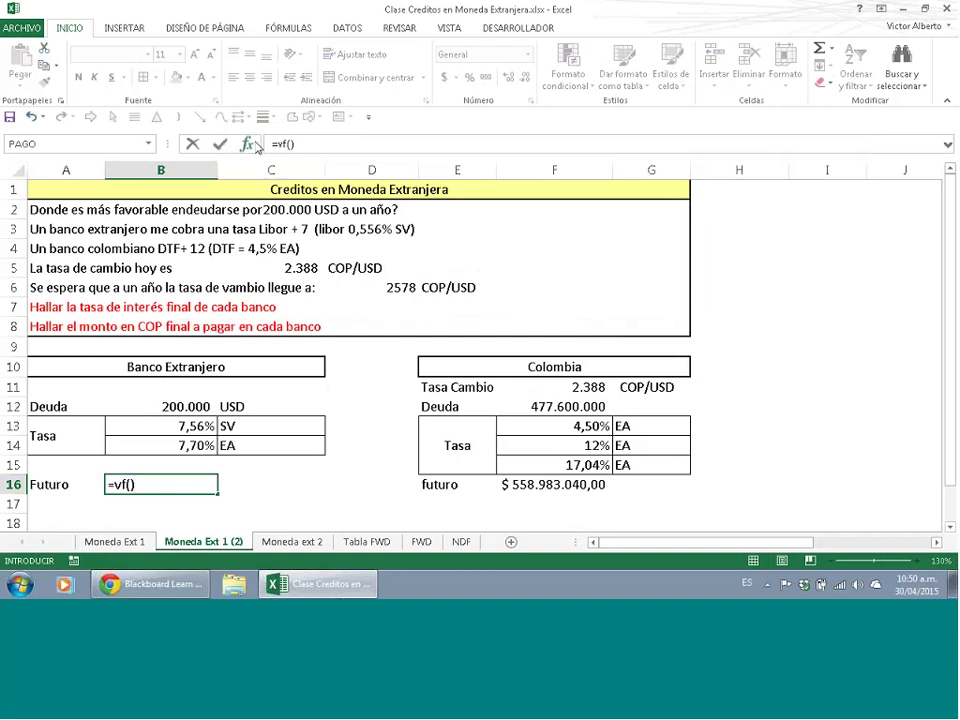
click(156, 445)
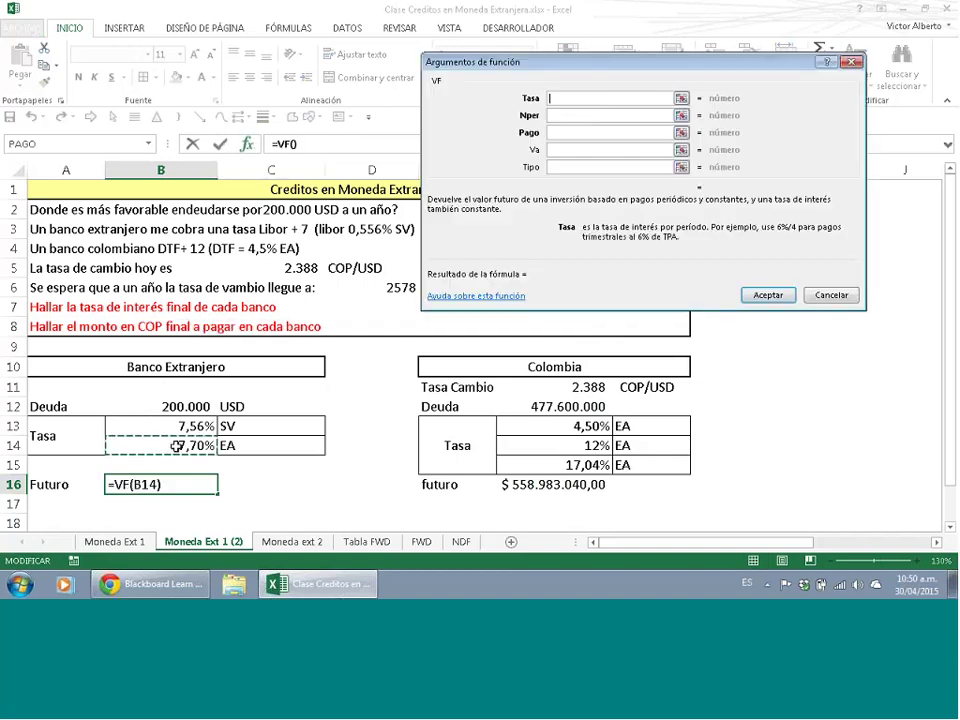
click(580, 149)
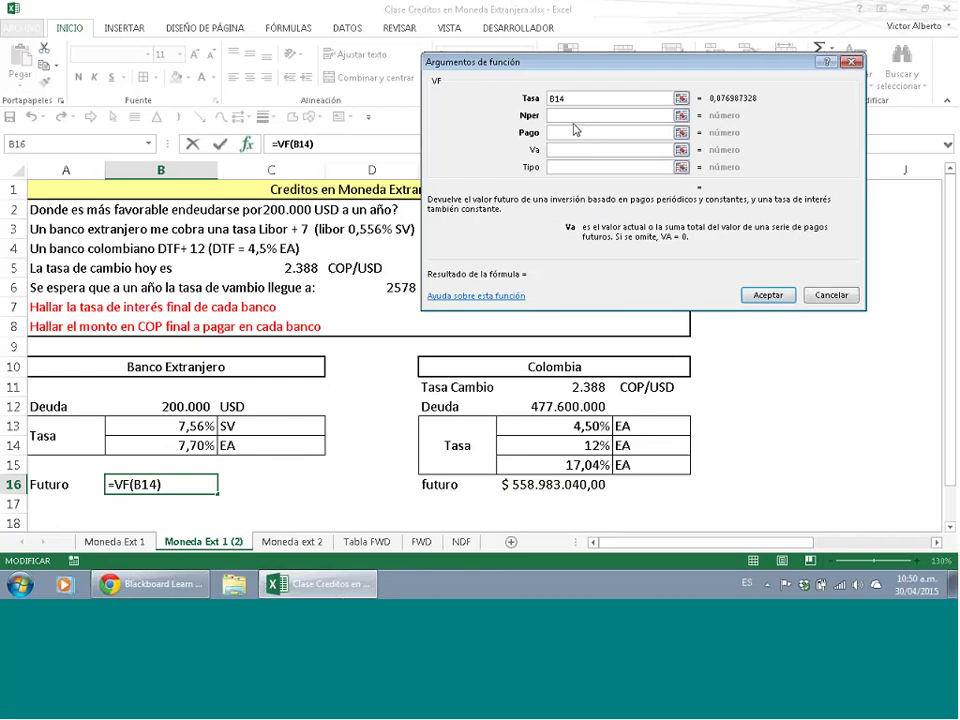
click(581, 116)
text(1)
click(554, 149)
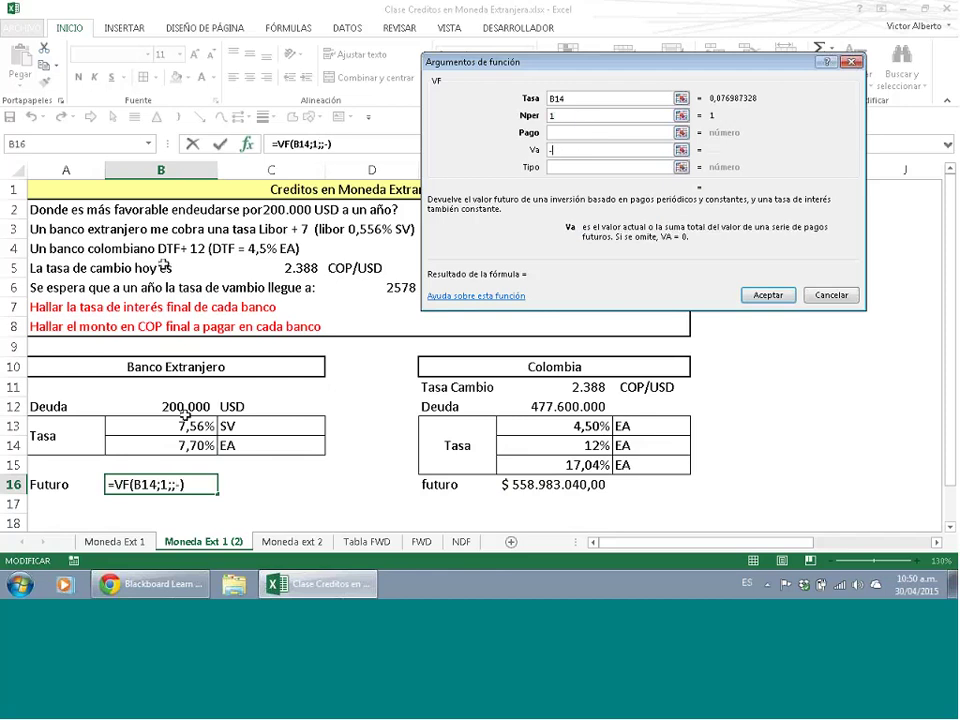
click(185, 406)
key(Return)
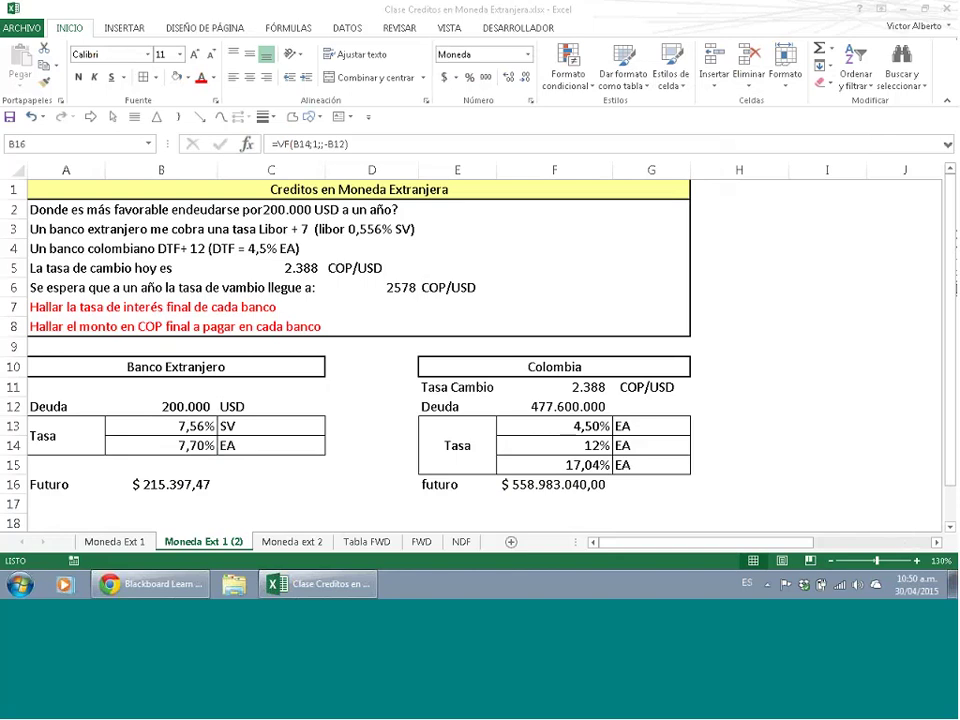
- Label A18 as "Deval" below the foreign bank's future value row
click(950, 527)
click(950, 527)
click(950, 527)
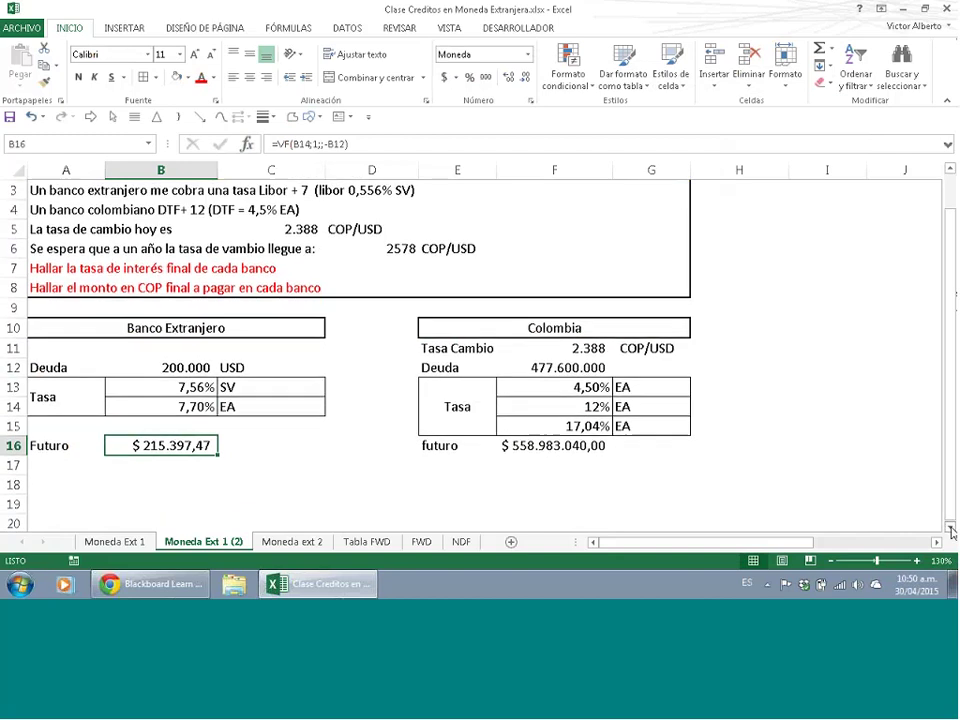
click(950, 527)
click(950, 527)
click(50, 447)
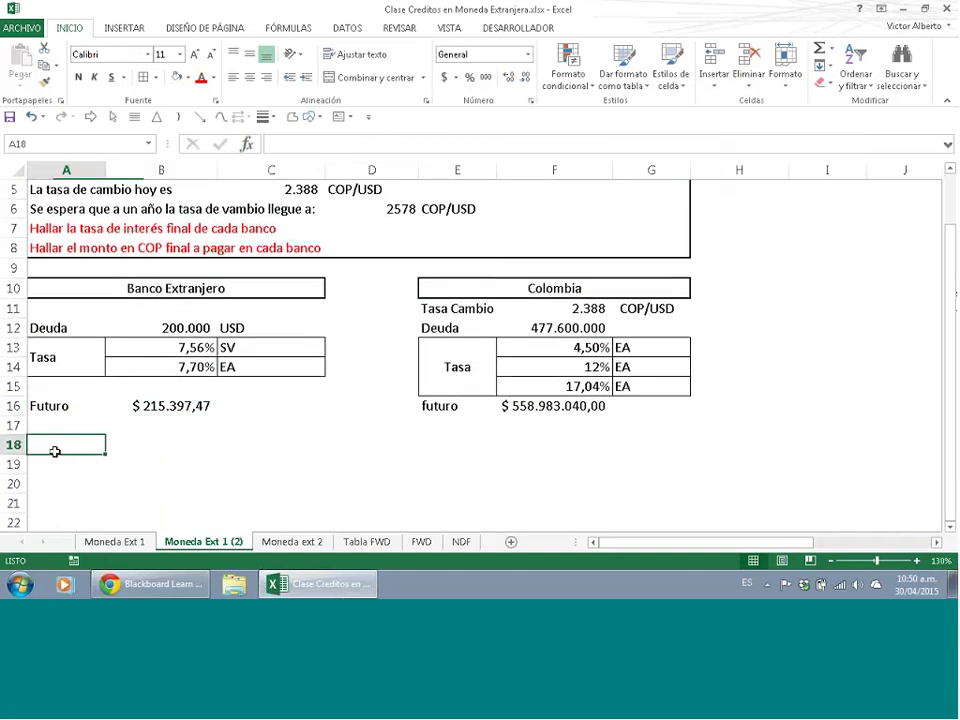
text(Deval)
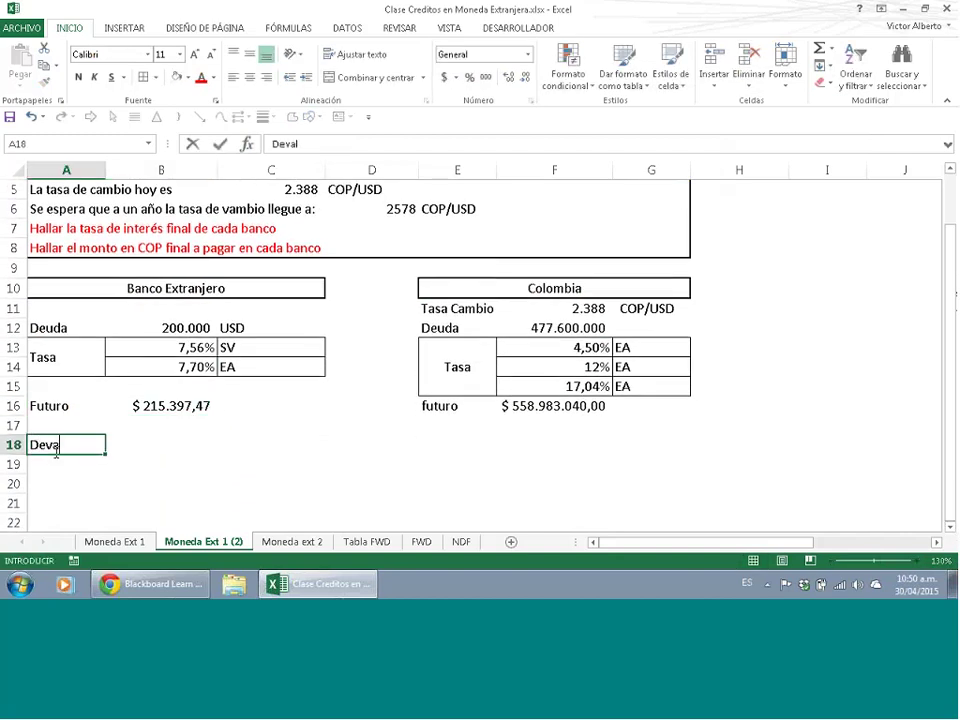
key(Tab)
- Calculate the devaluation in B18 from the expected and current exchange rates with the formula =(D6-C5)/C5
text(=)
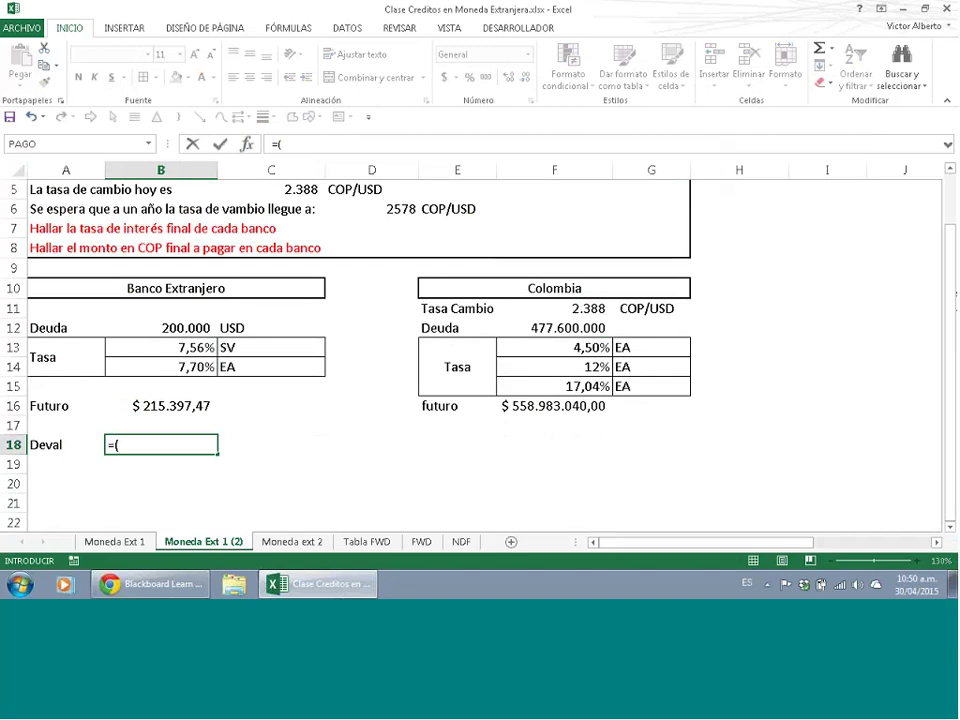
text(()
click(399, 213)
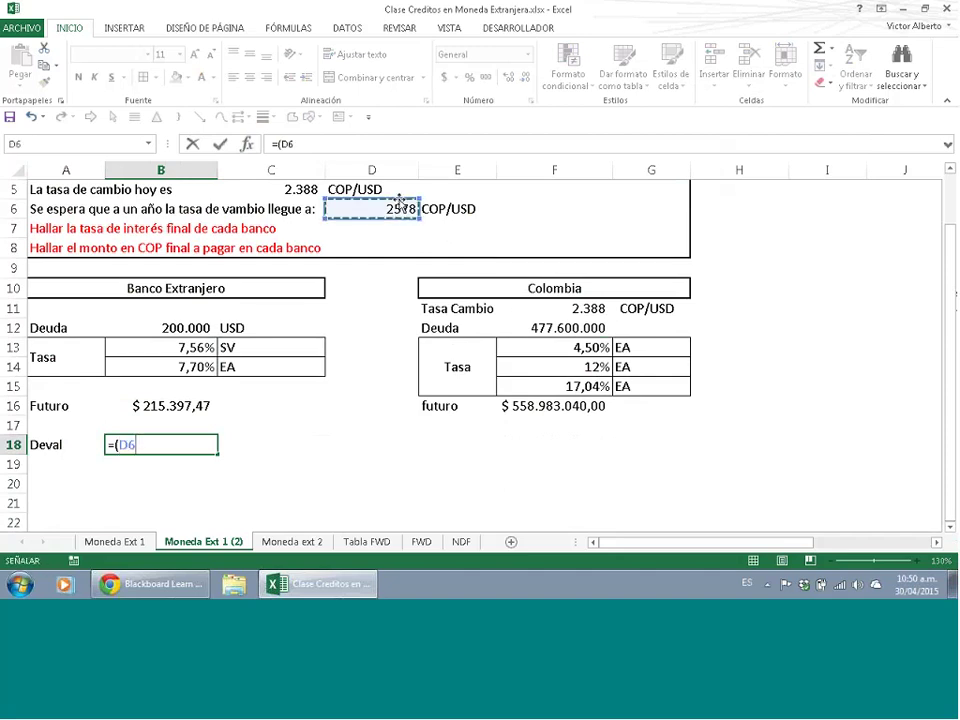
text(-)
click(283, 190)
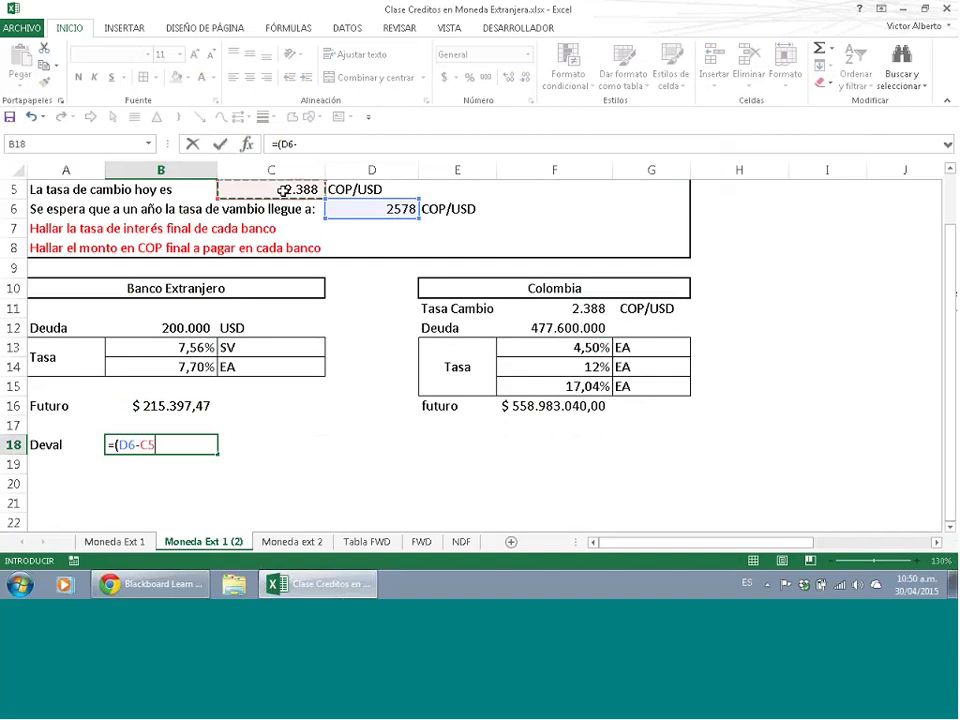
text())
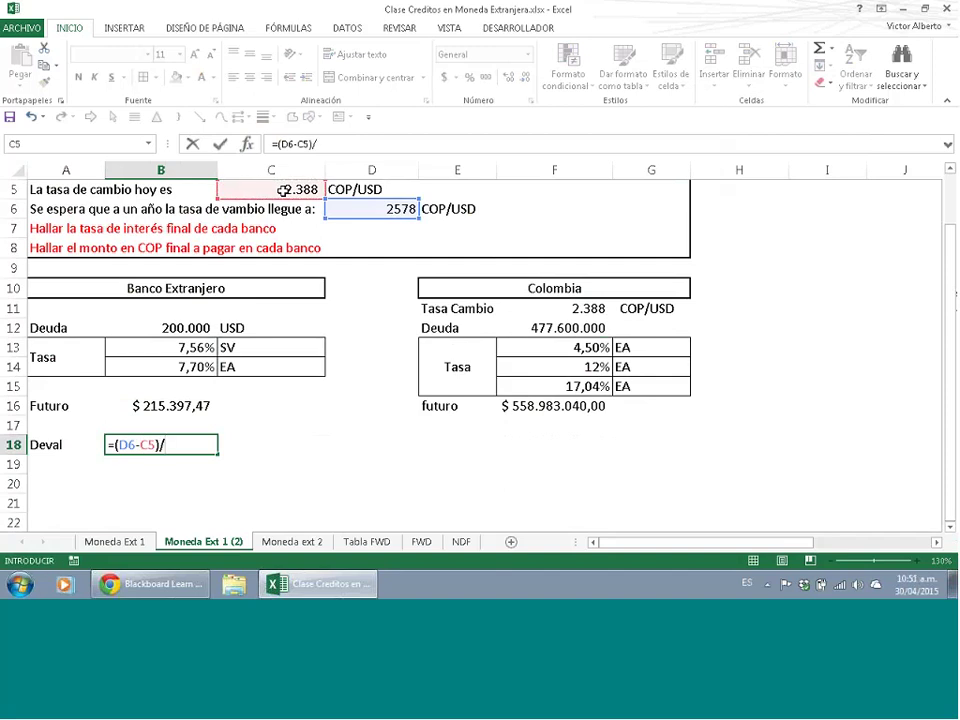
text(/)
click(283, 190)
key(Return)
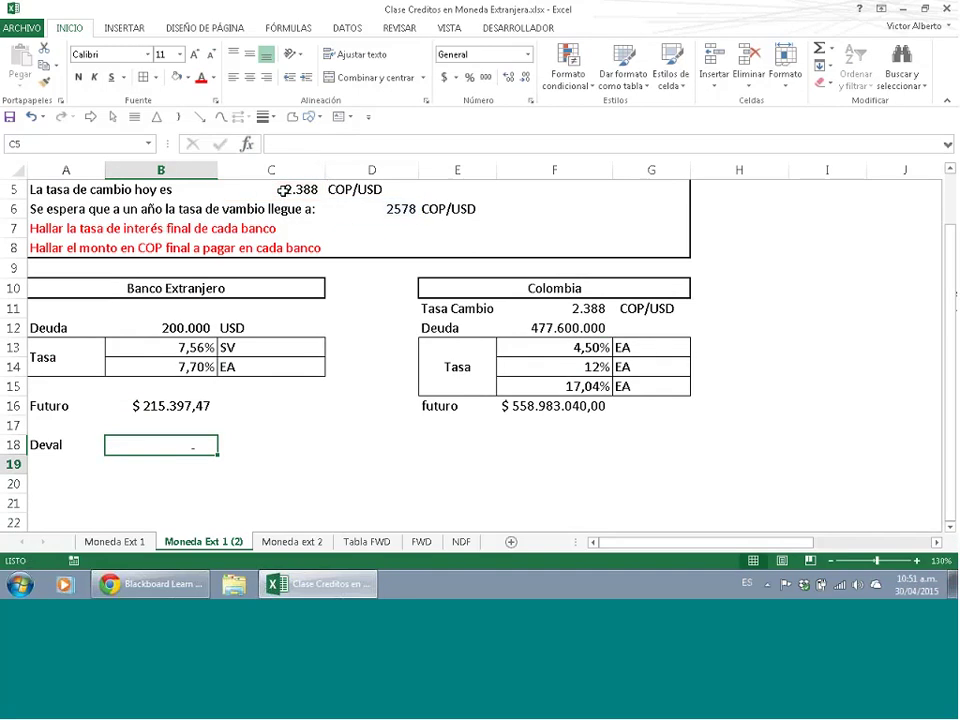
- Format the devaluation in B18 as a percentage with three decimal places
click(156, 437)
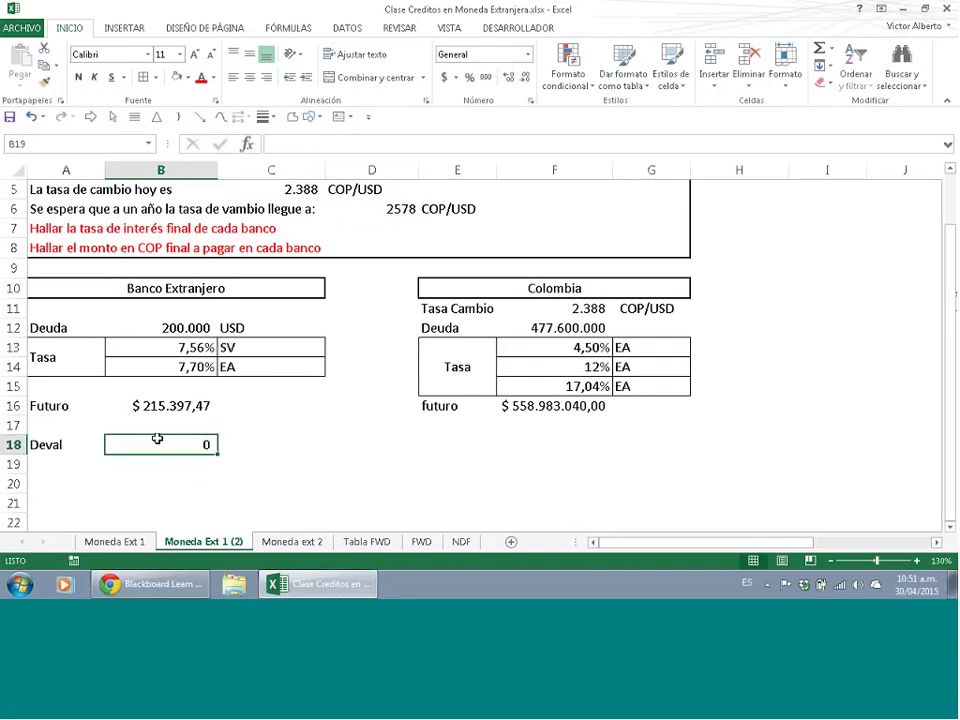
click(469, 77)
click(508, 77)
click(508, 77)
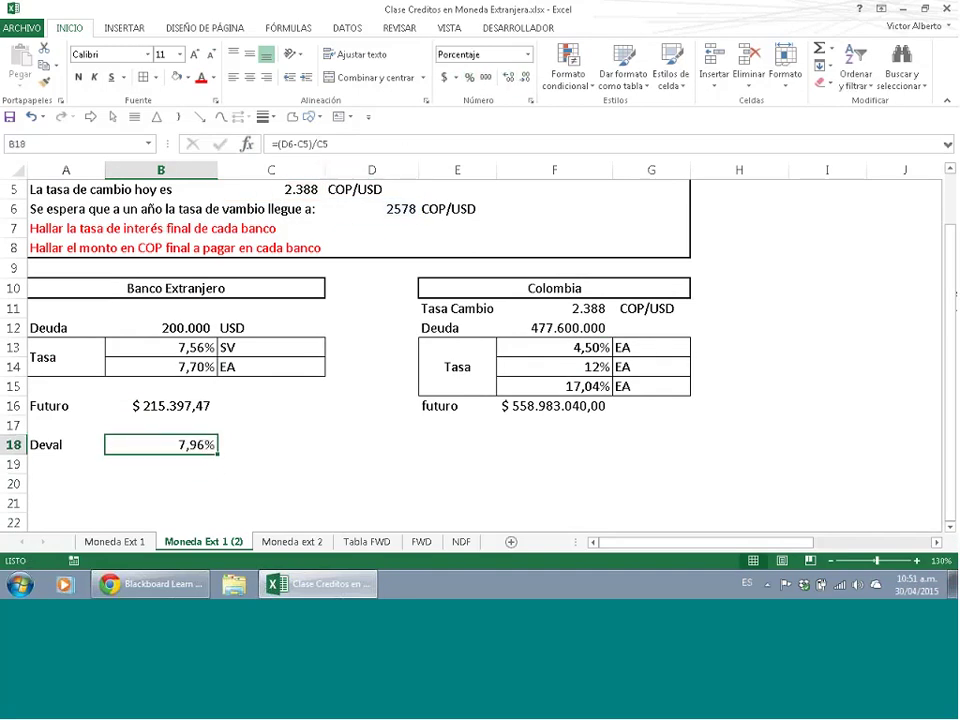
click(508, 77)
- Label A20 as "Tasa Local" below the devaluation row
click(49, 479)
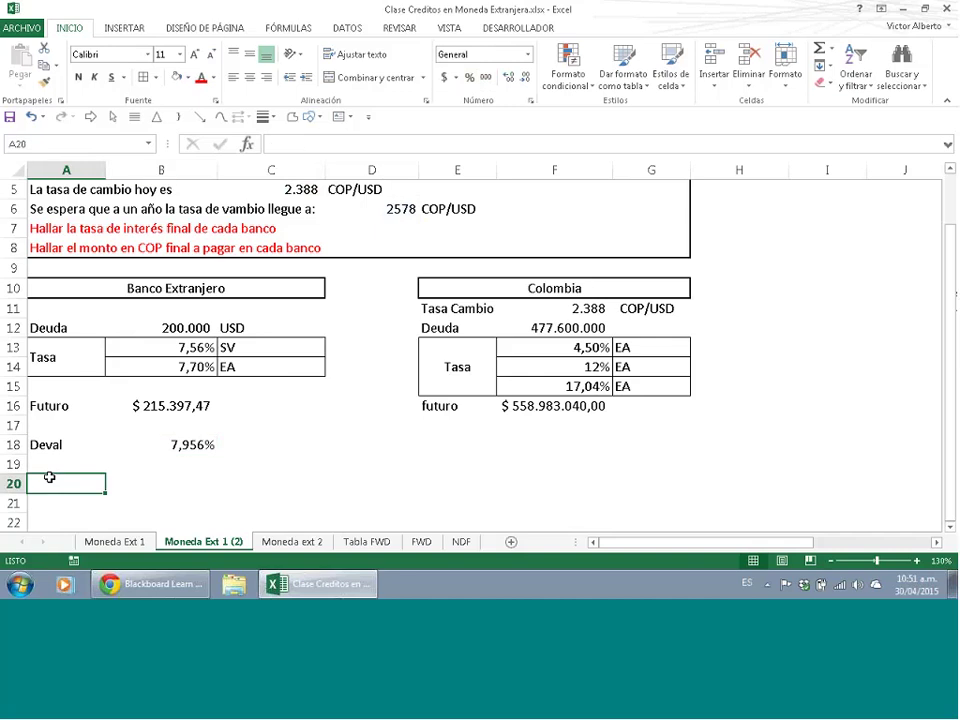
text(Tasa)
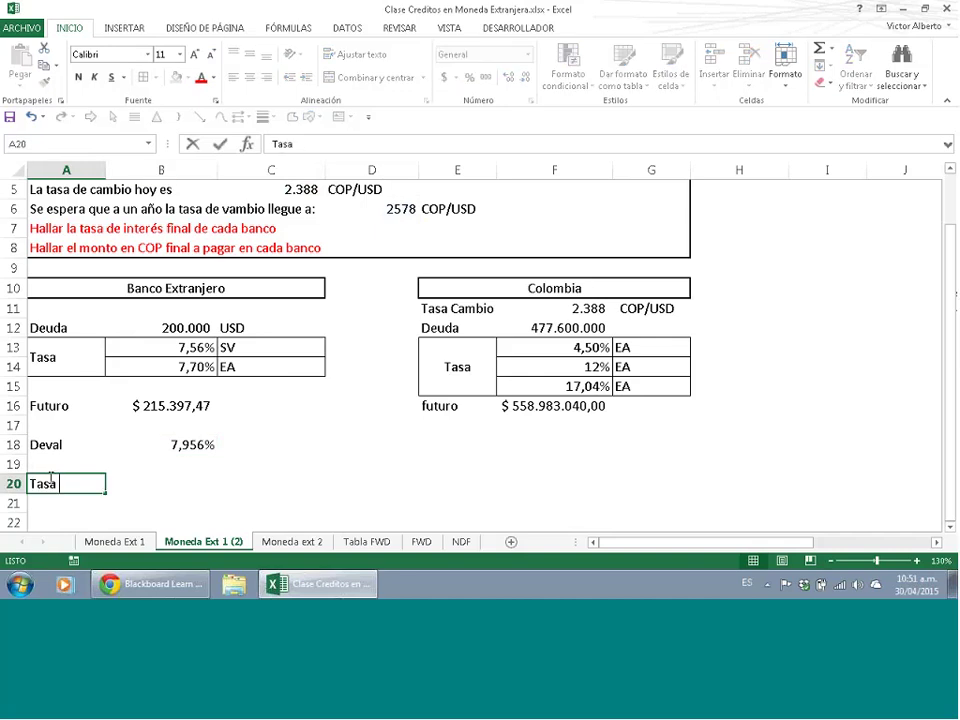
text( Local)
key(Tab)
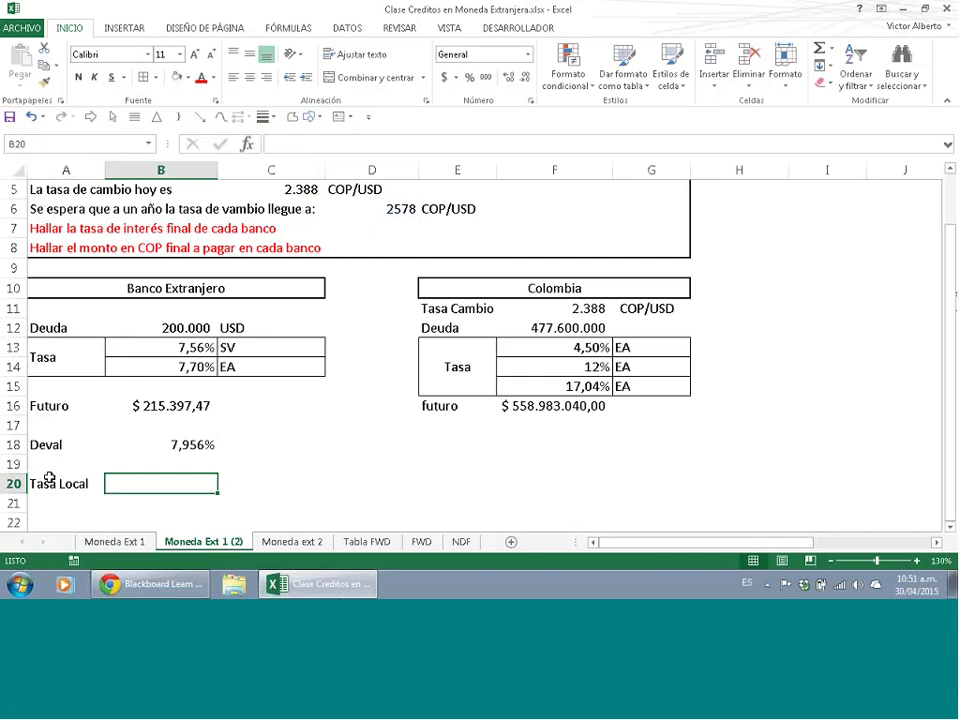
- Calculate the foreign loan's equivalent local rate in B20 with the formula =((1+B14)*(1+B18))-1
text(=(()
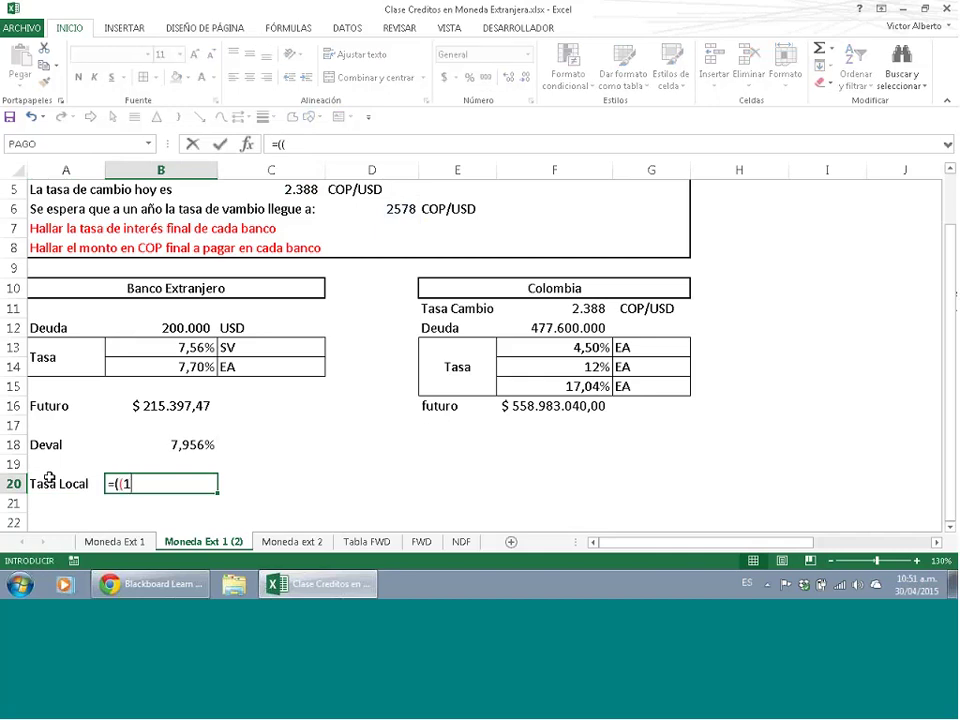
text(1+)
click(160, 350)
click(155, 369)
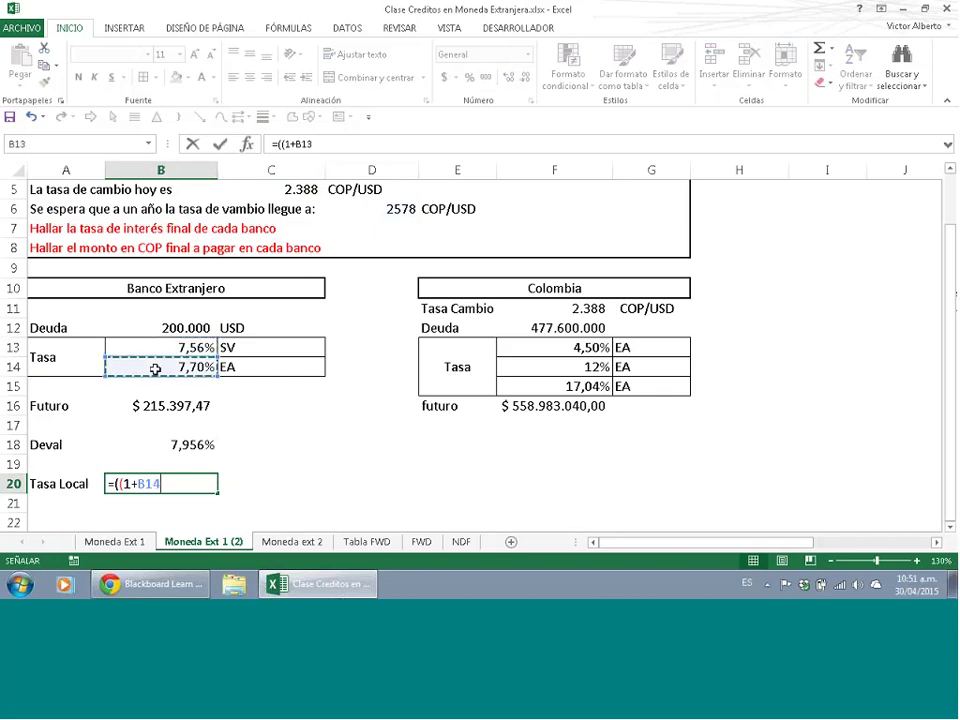
text()*()
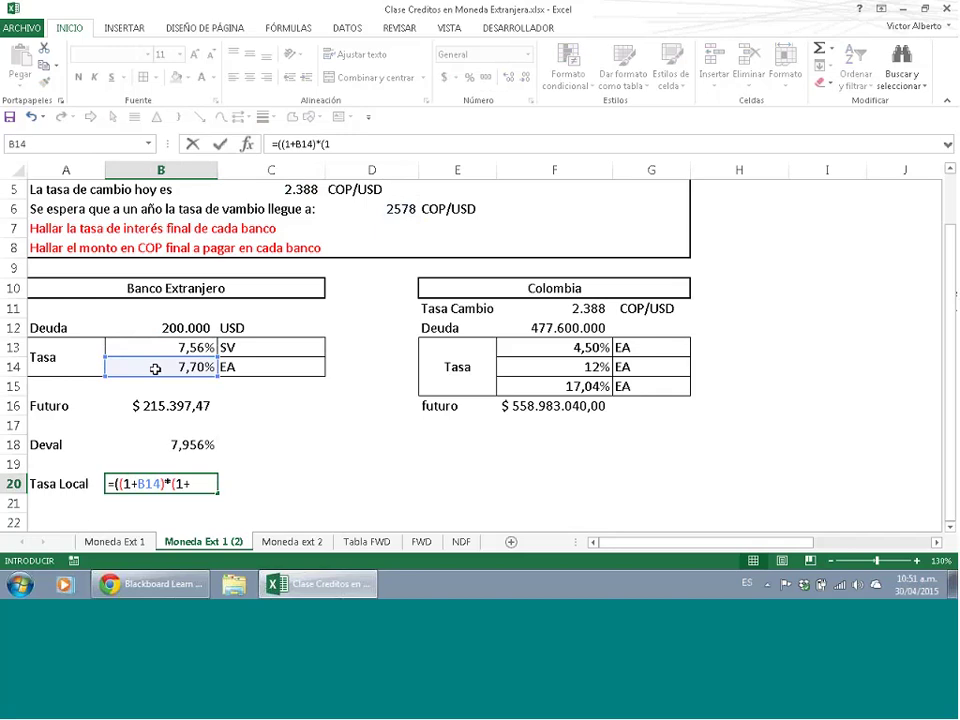
text(1+)
click(200, 445)
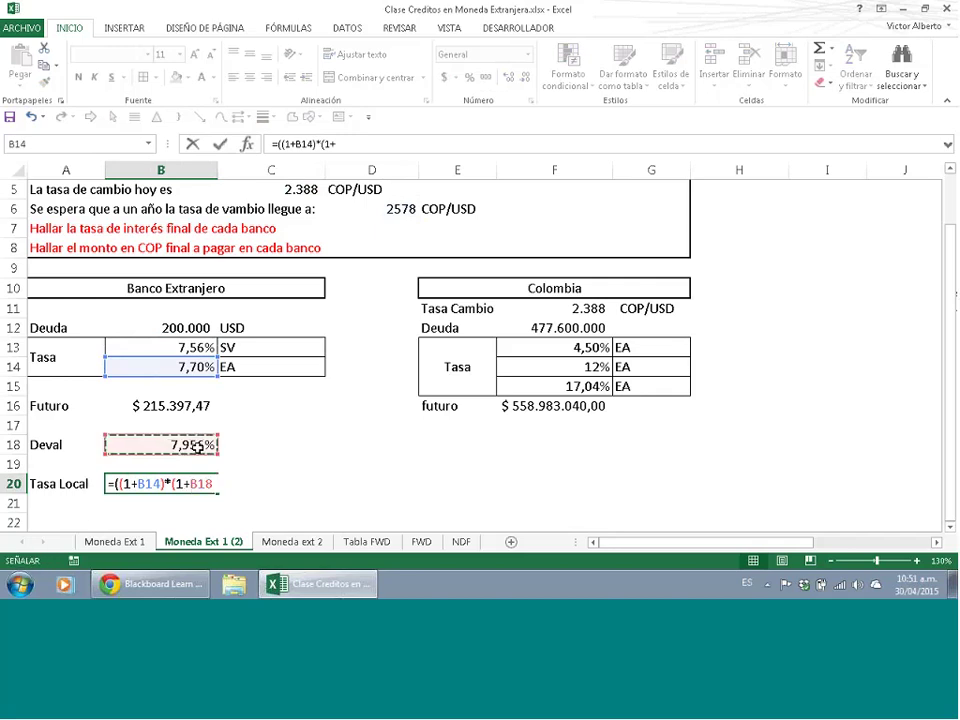
text())-)
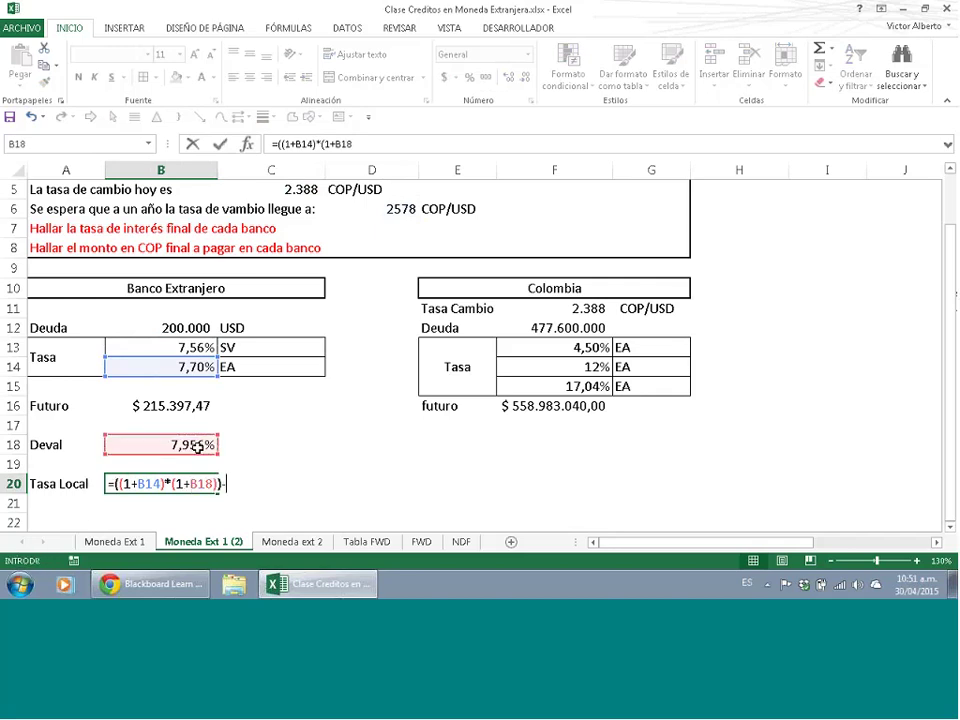
text(1)
key(Return)
key(Up)
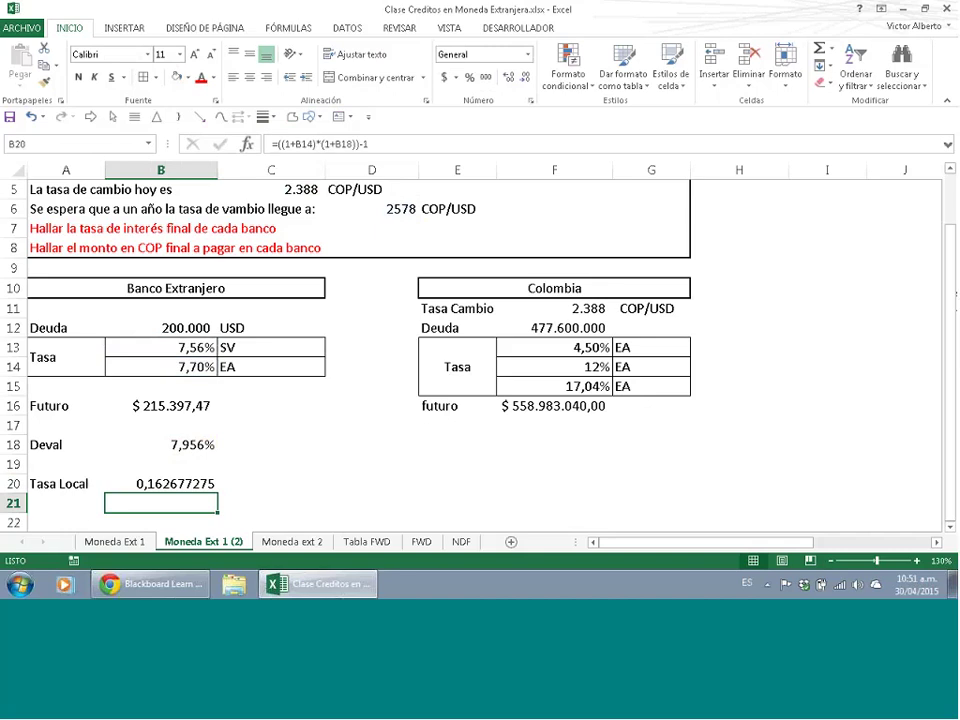
- Format the local rate in B20 as a percentage with three decimal places
click(470, 77)
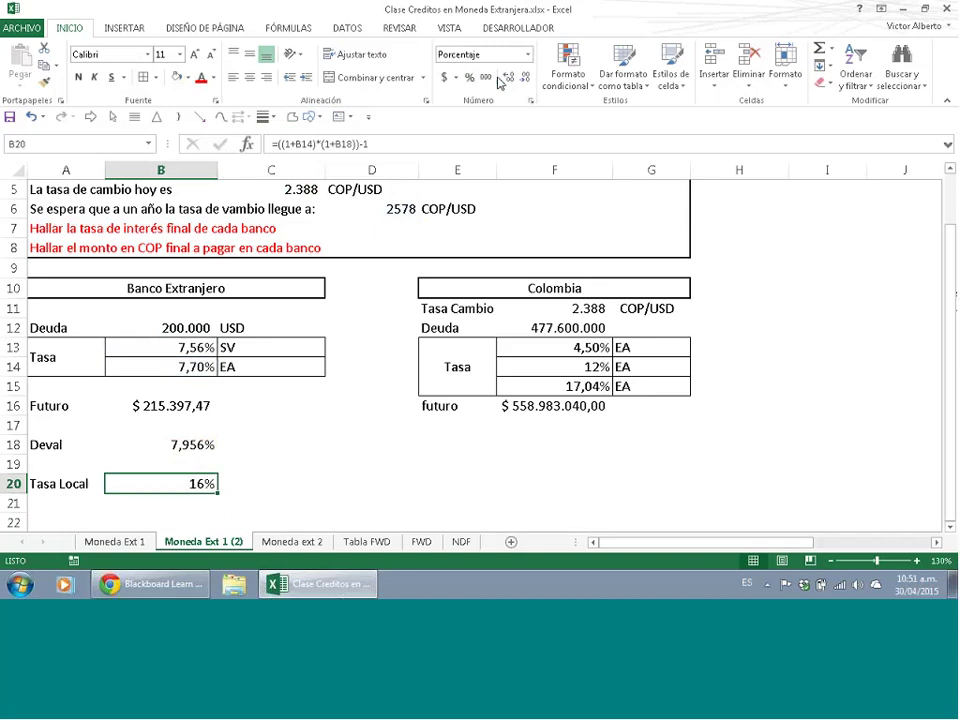
click(507, 77)
click(507, 77)
click(507, 77)
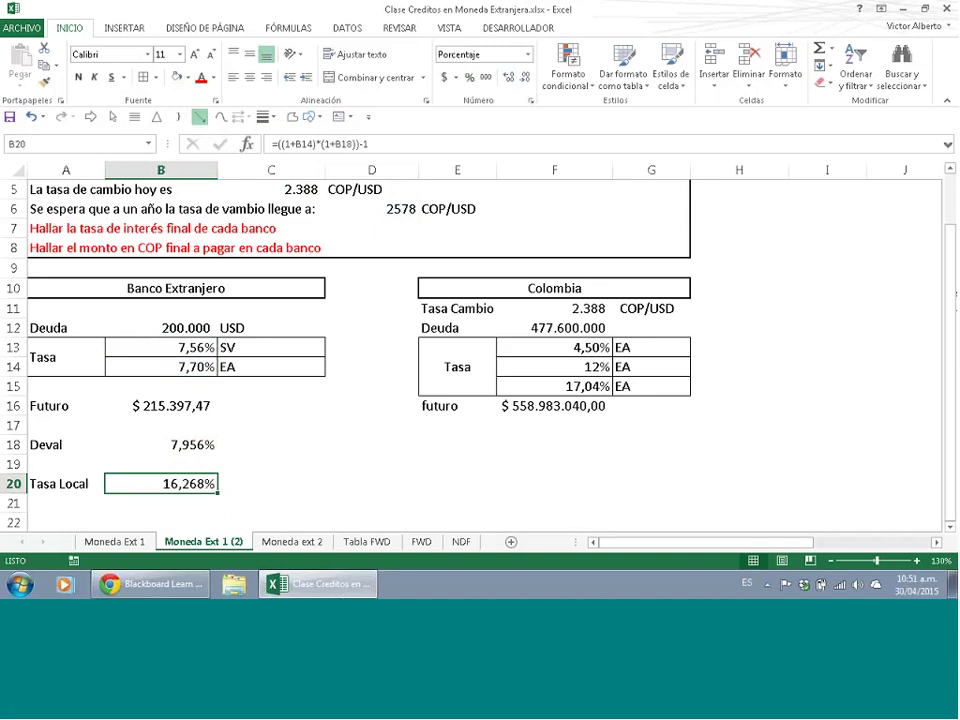
- Draw a double-headed arrow connecting the Tasa Local rate in B20 with the Colombian final rate in F15
click(199, 117)
mouse_move(230, 483)
mouse_down()
mouse_move(557, 351)
mouse_move(527, 390)
mouse_move(495, 379)
mouse_move(507, 384)
mouse_up()
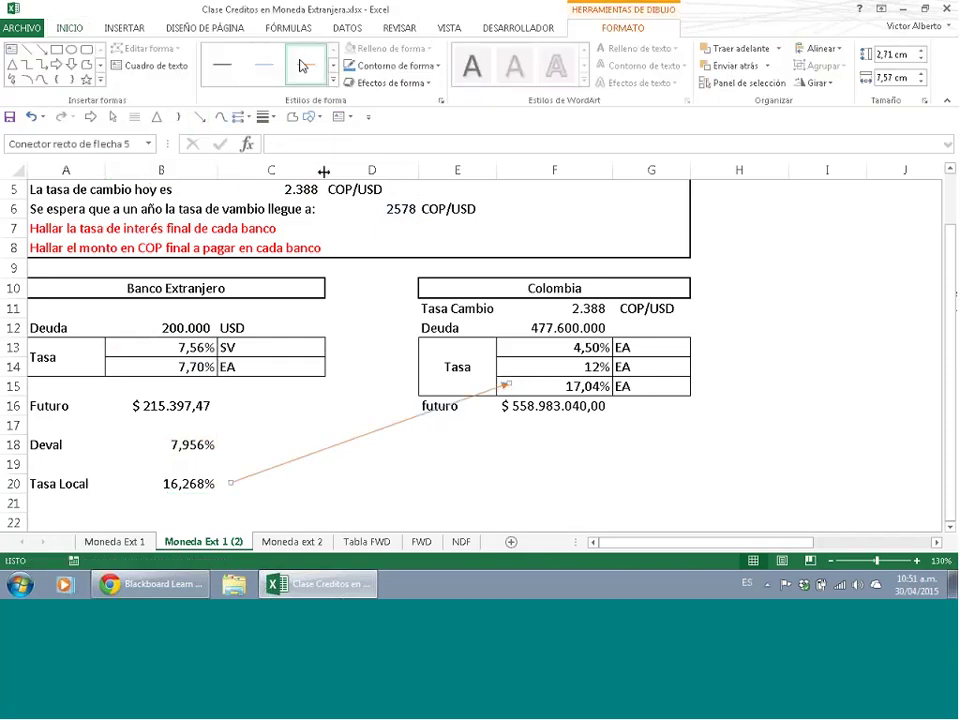
click(240, 116)
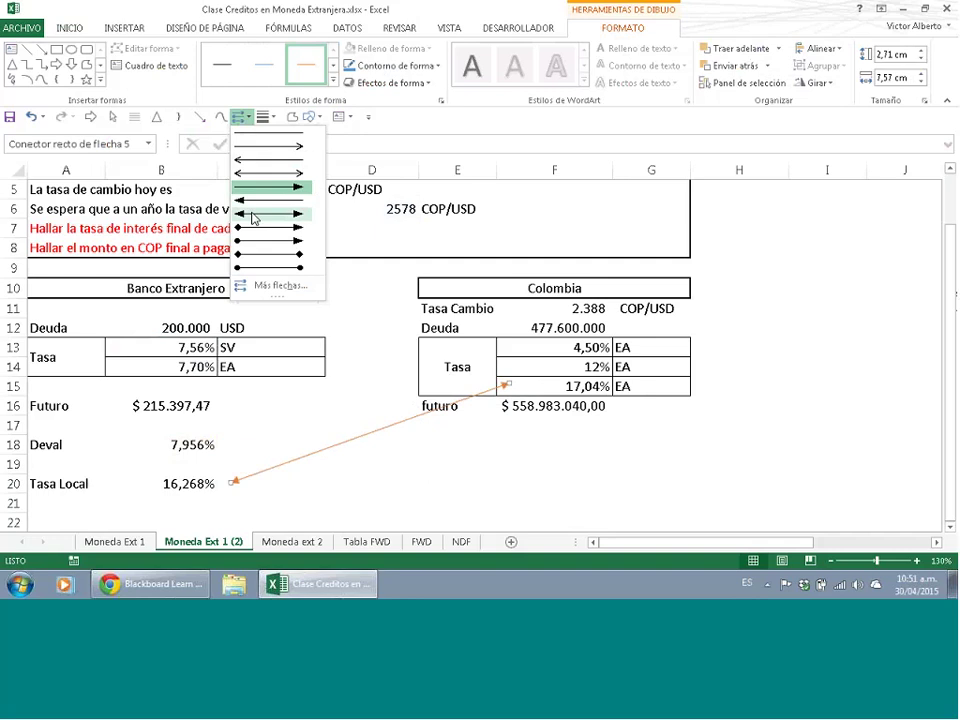
click(252, 218)
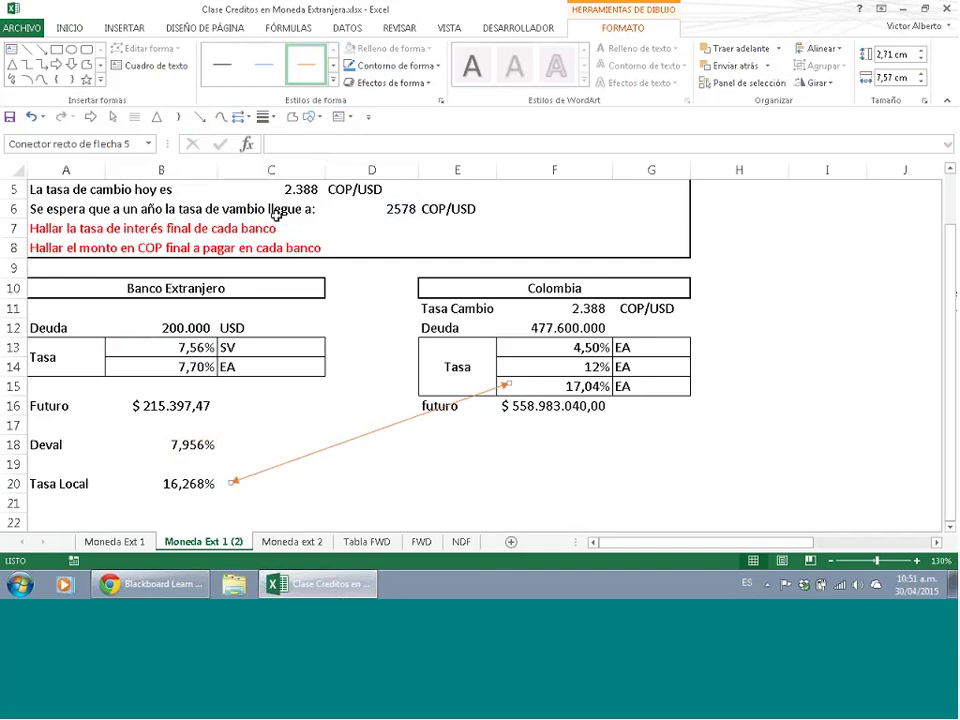
- Highlight the expected exchange rate cells D6:E6 with the recently used light yellow fill
drag(388, 208, 455, 209)
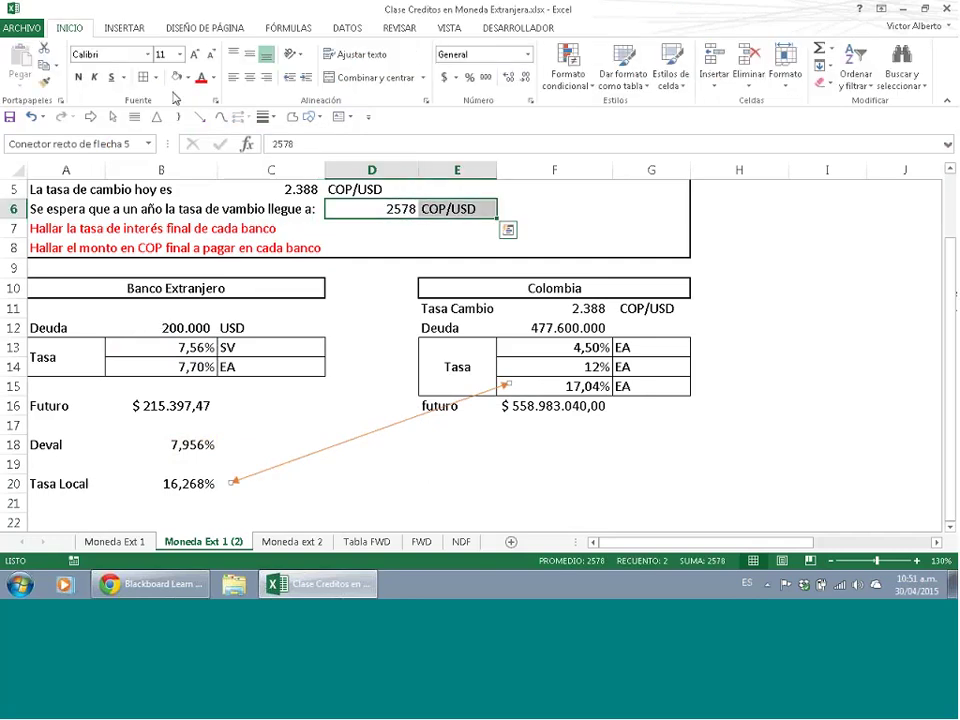
click(185, 78)
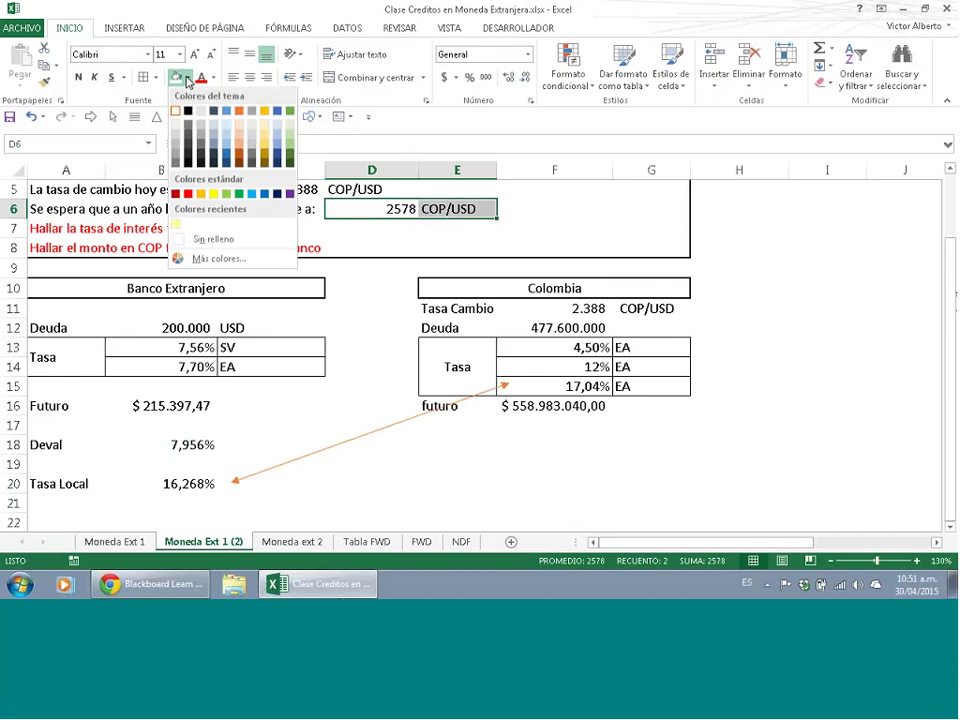
click(177, 224)
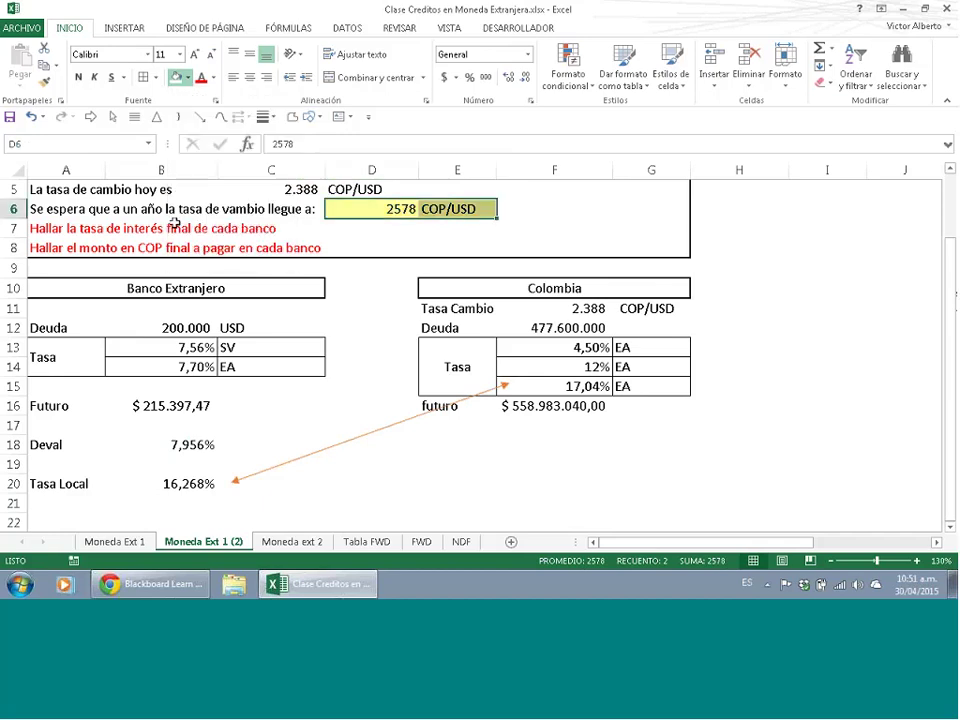
- Apply borders around the Tasa Local cells A20:B20
click(100, 484)
drag(100, 484, 190, 484)
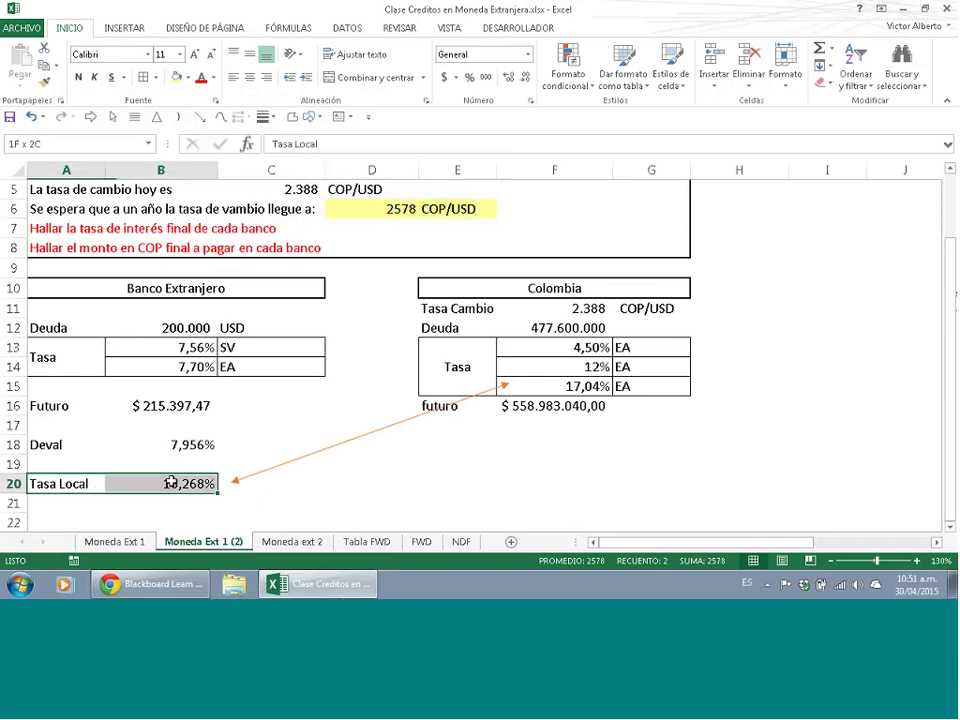
click(143, 78)
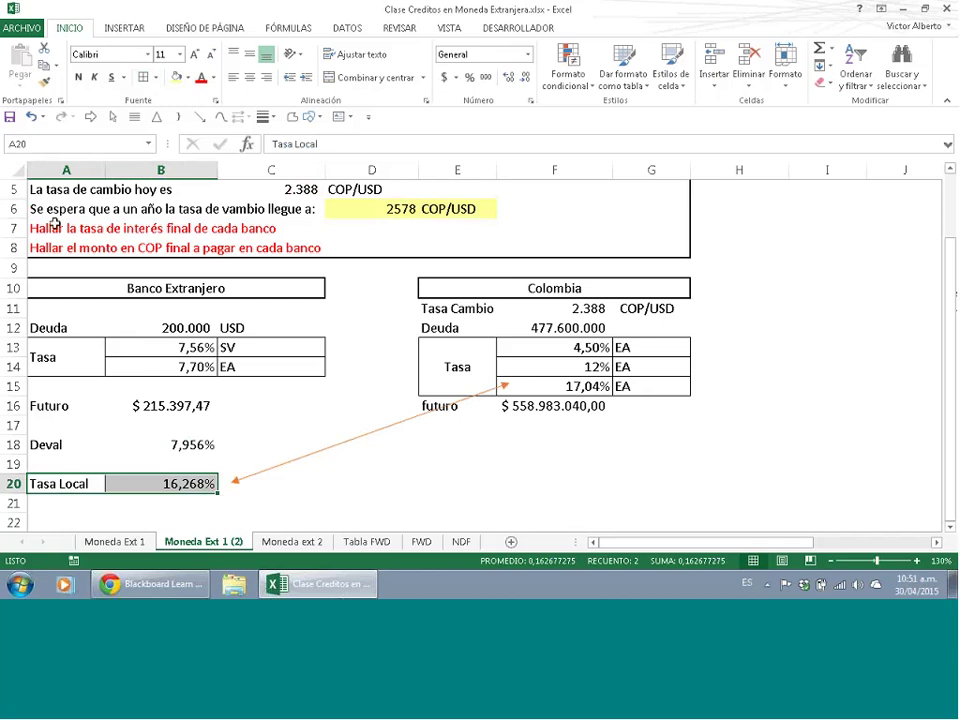
- Set a blue font colour on the Colombian final rate in F15:G15 and on the Tasa Local cells A20:B20
drag(55, 224, 296, 231)
drag(560, 386, 640, 386)
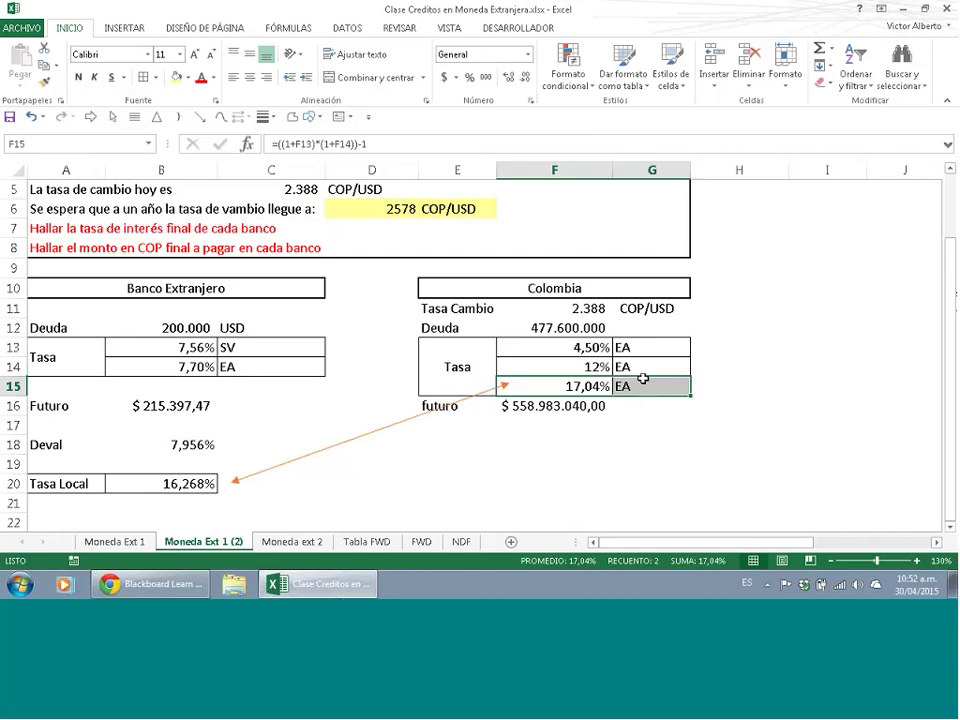
click(213, 78)
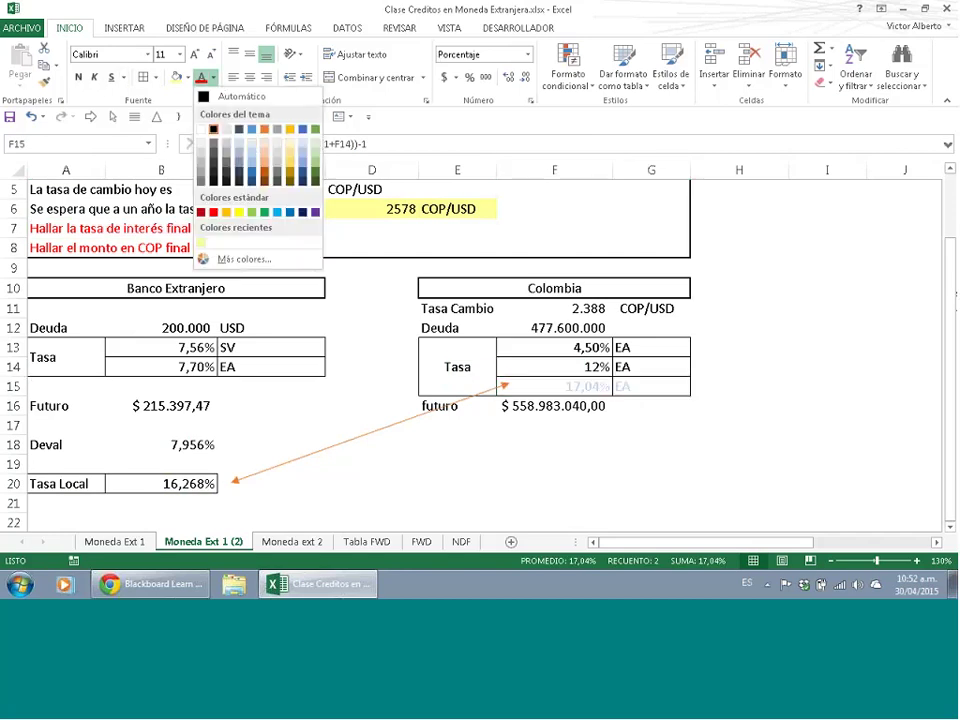
click(289, 213)
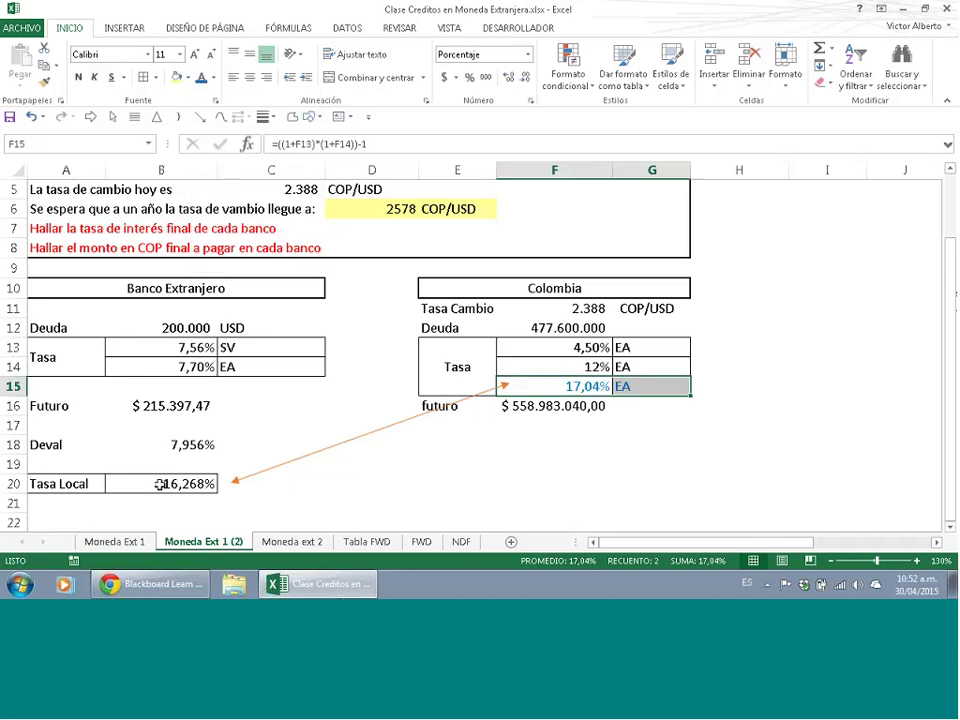
drag(160, 484, 86, 478)
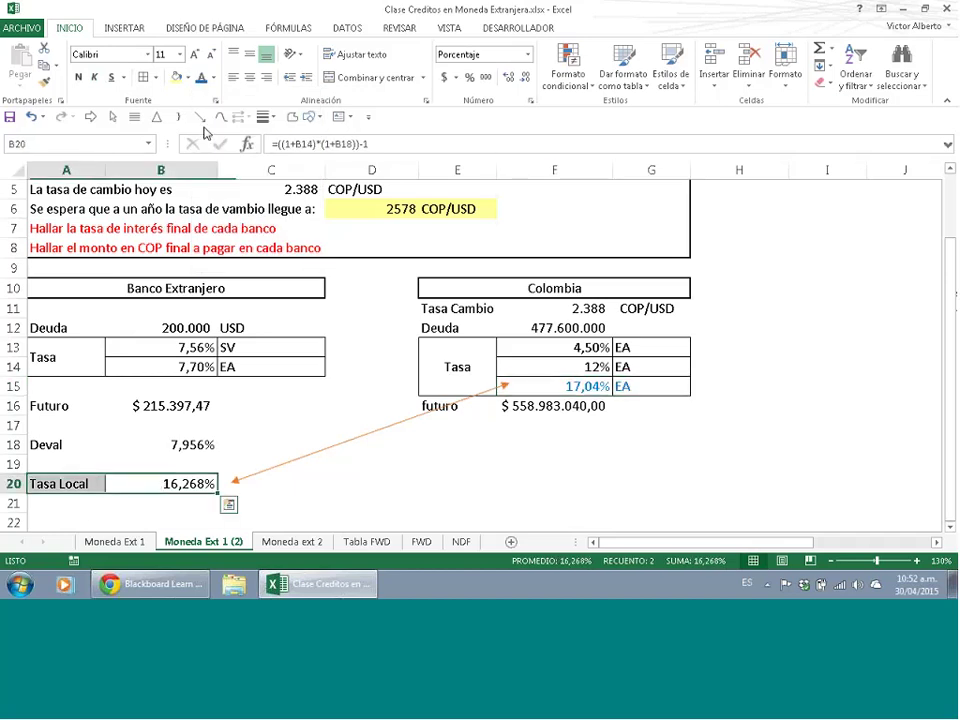
click(201, 78)
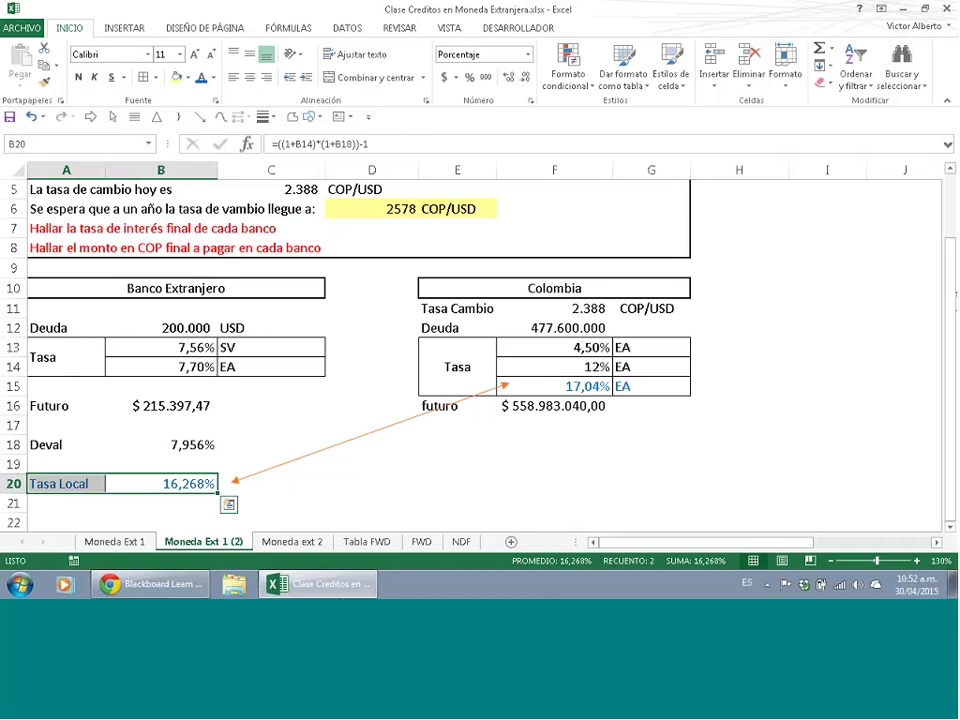
click(284, 486)
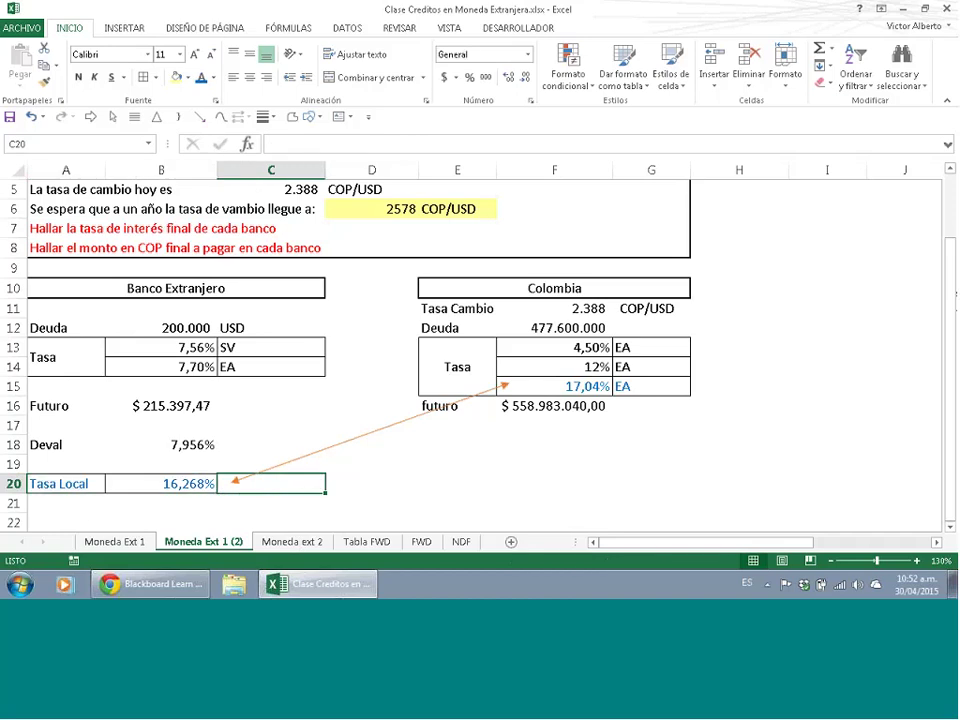
- Enter the unit USD in C16 and add a second "Futuro" label in A17 with the unit COP in C17
drag(71, 399, 190, 404)
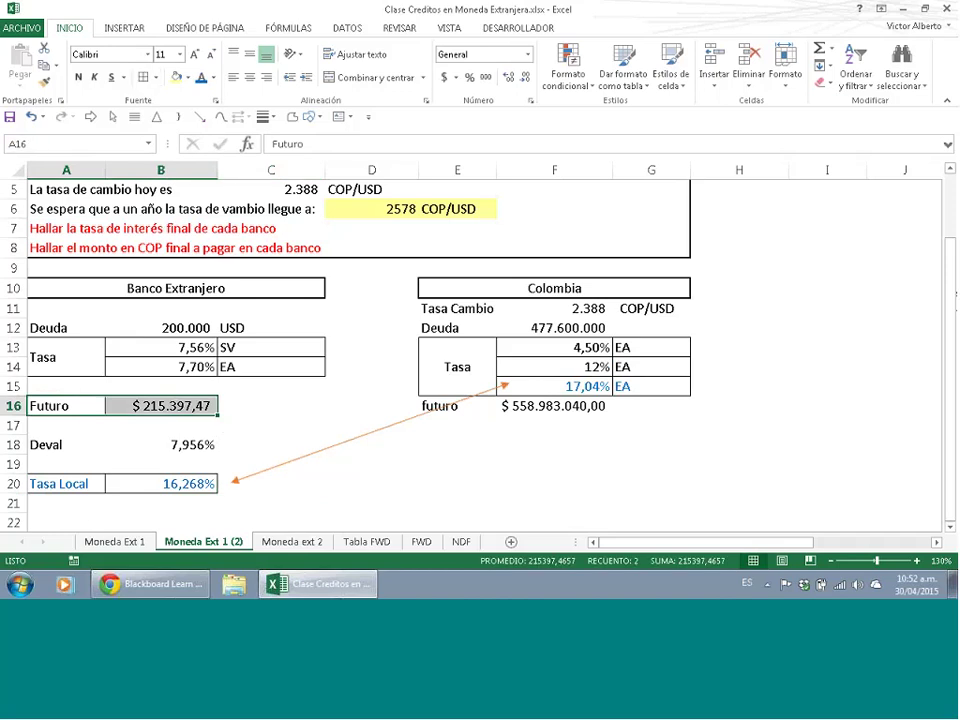
click(274, 406)
text(USD)
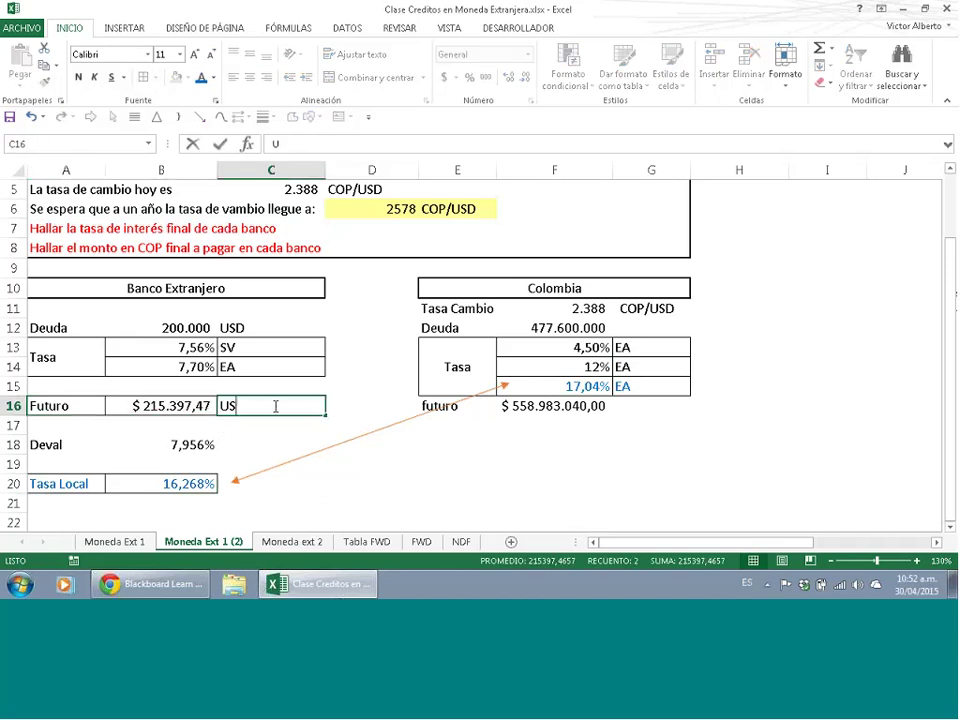
click(65, 422)
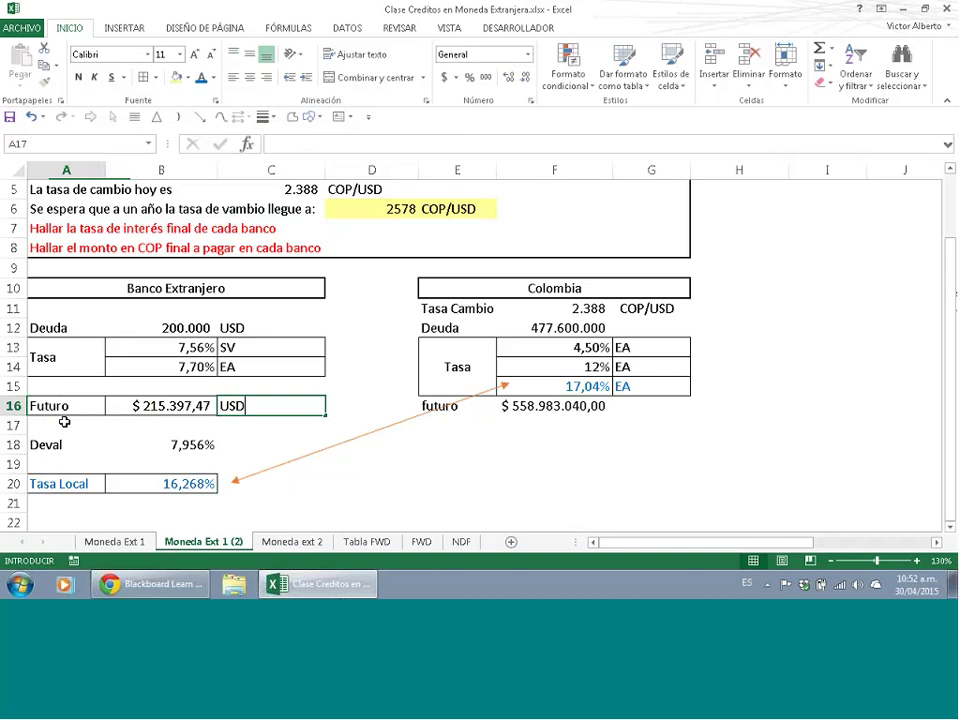
text(Futuro)
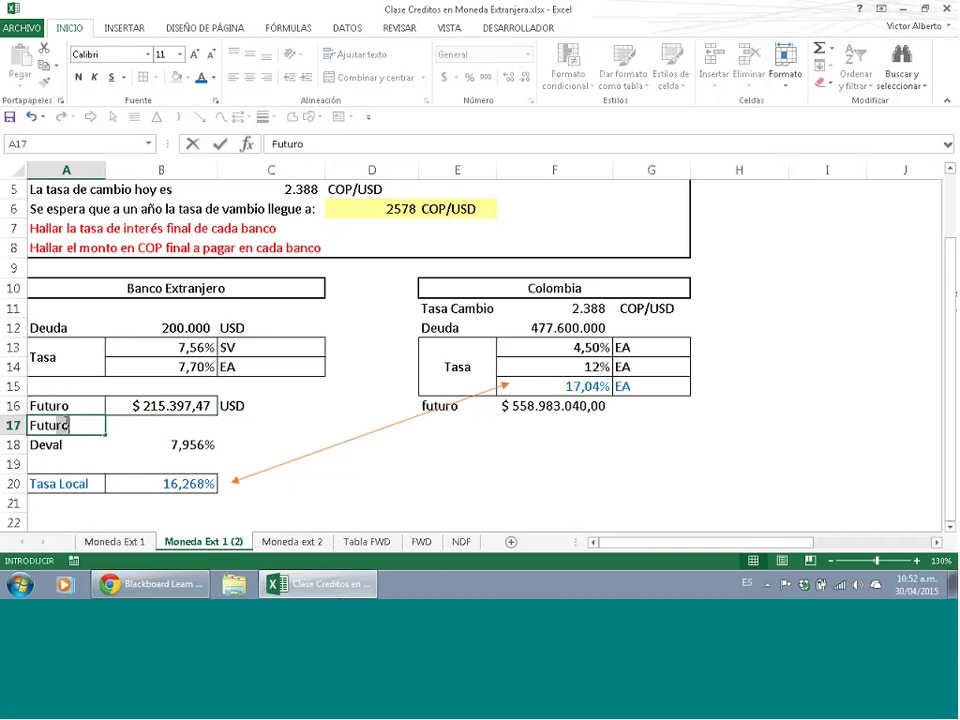
key(Tab)
key(Tab)
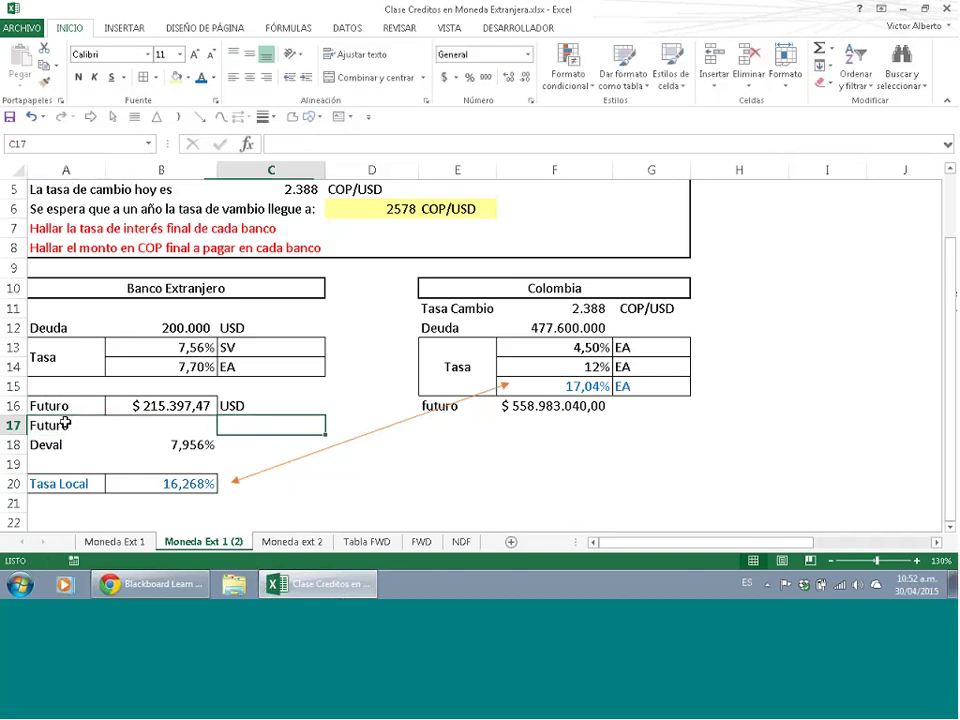
text(COP)
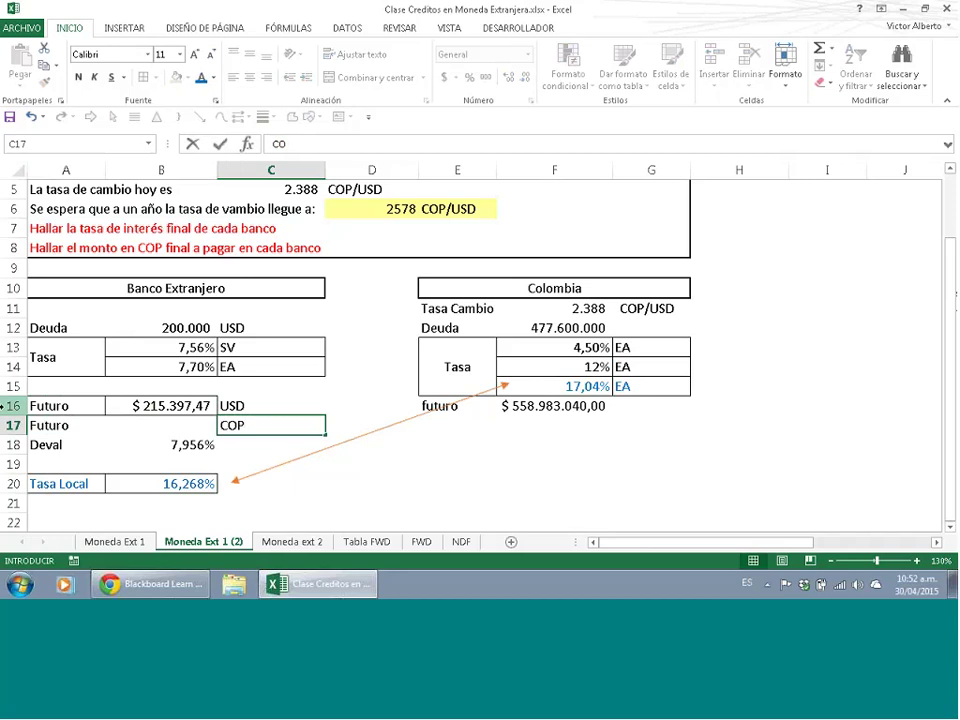
- Calculate the foreign loan's future value in COP in B17 with the formula +B16*D6
click(161, 424)
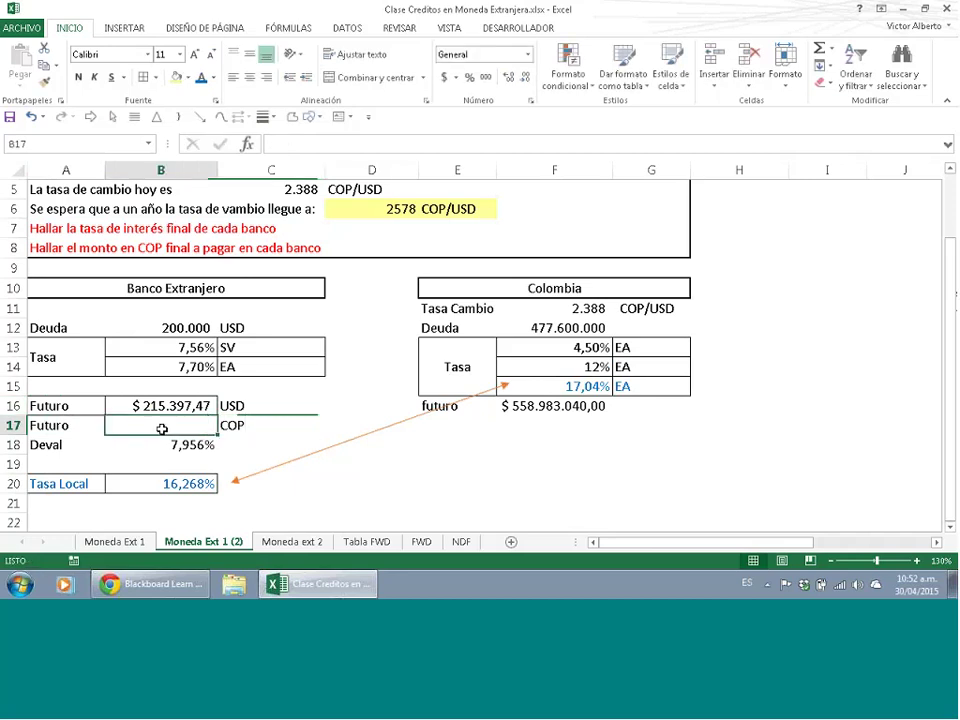
text(+)
click(161, 405)
text(*)
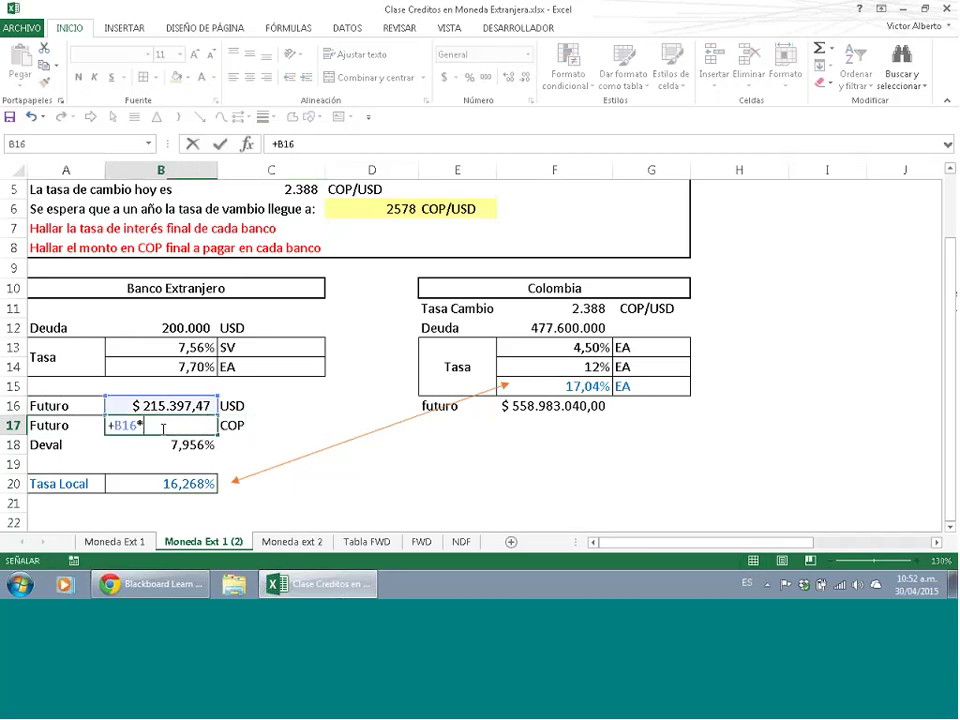
click(392, 211)
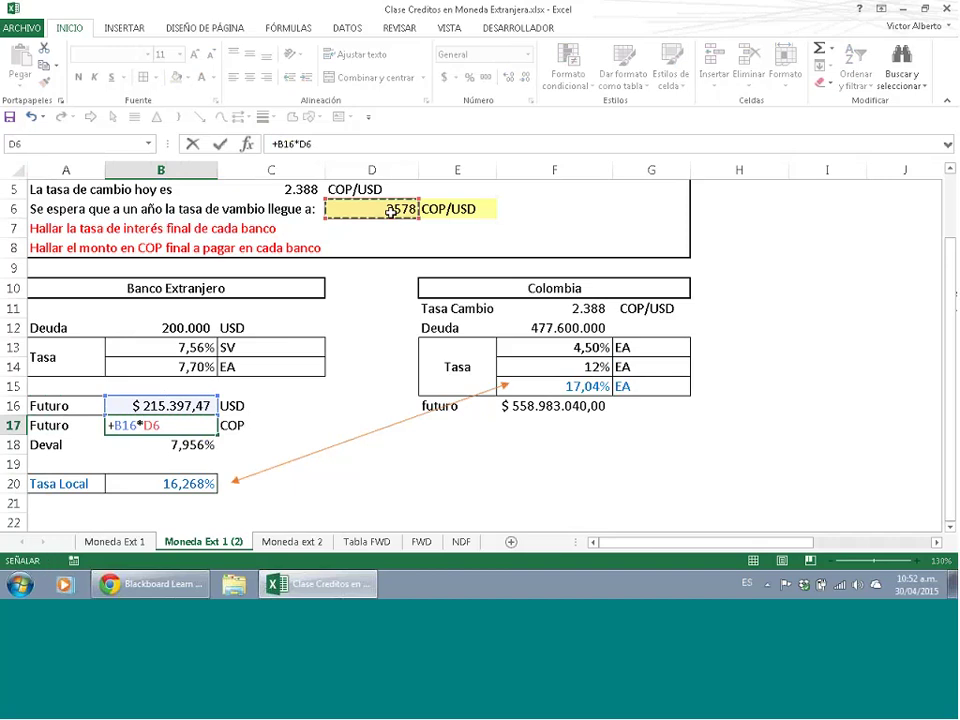
key(Return)
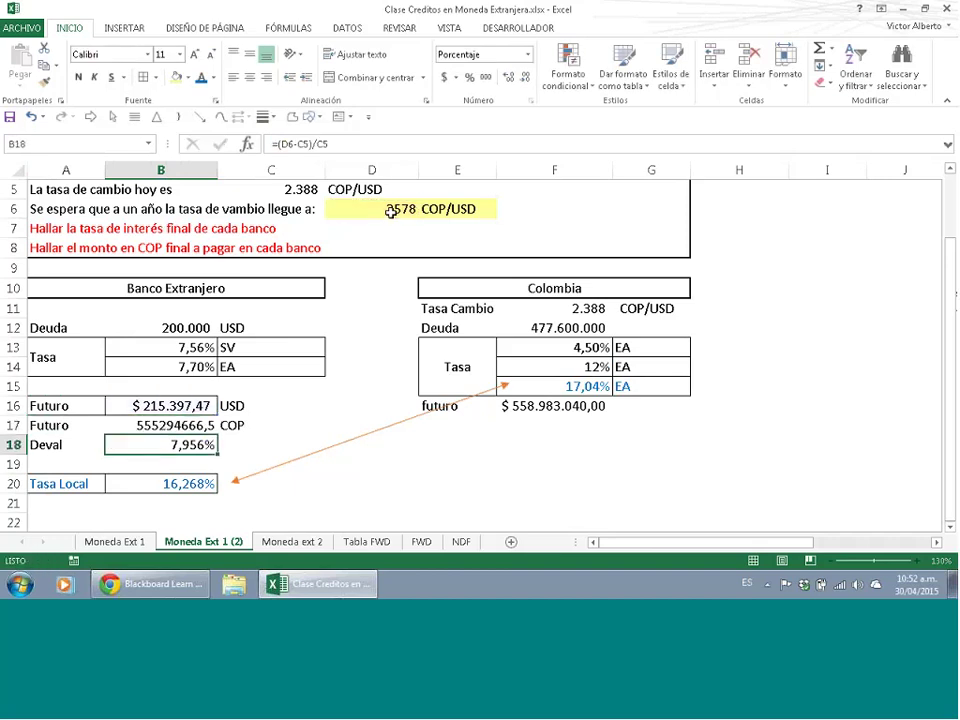
- Format the COP future value in B17 with thousands separators and no decimals
click(147, 425)
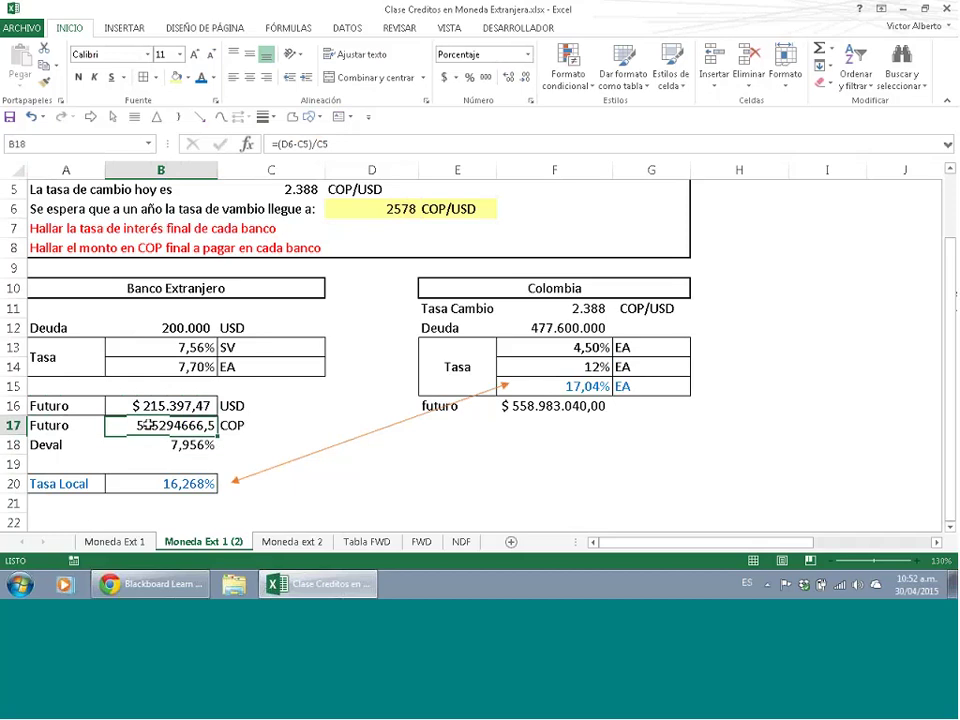
click(485, 77)
click(524, 78)
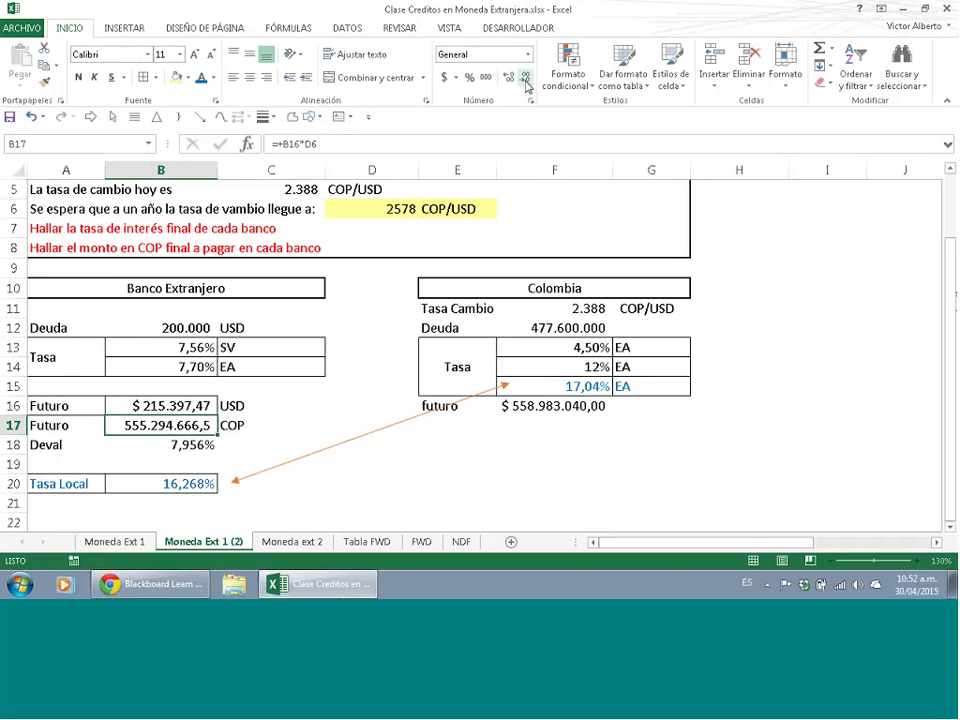
click(525, 80)
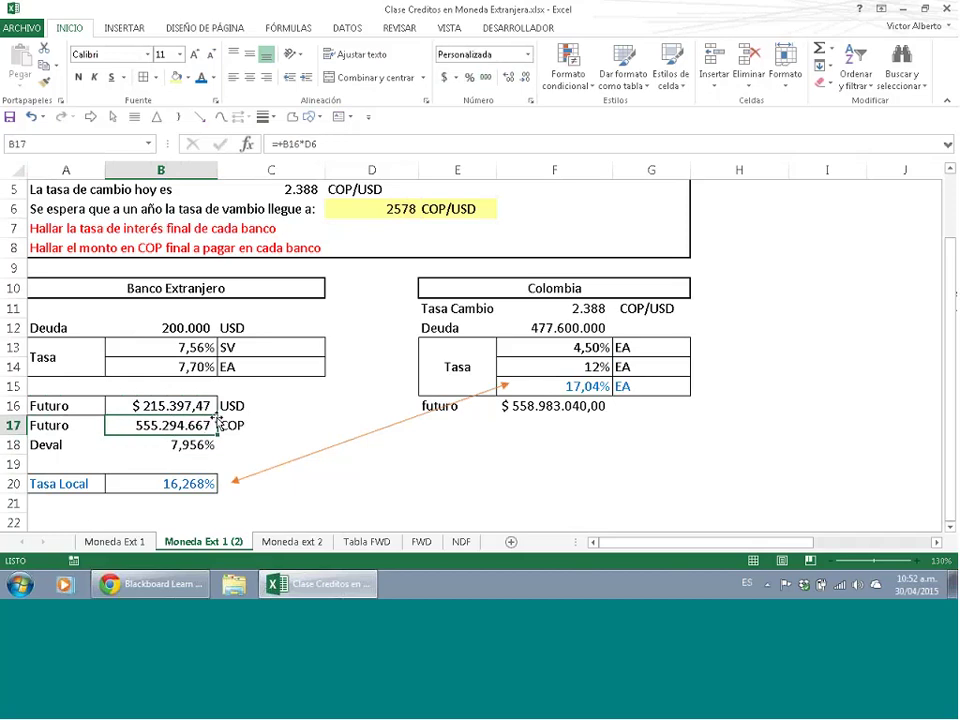
- Enter the unit COP in G16 beside the Colombian loan's future value
click(679, 406)
text(COP)
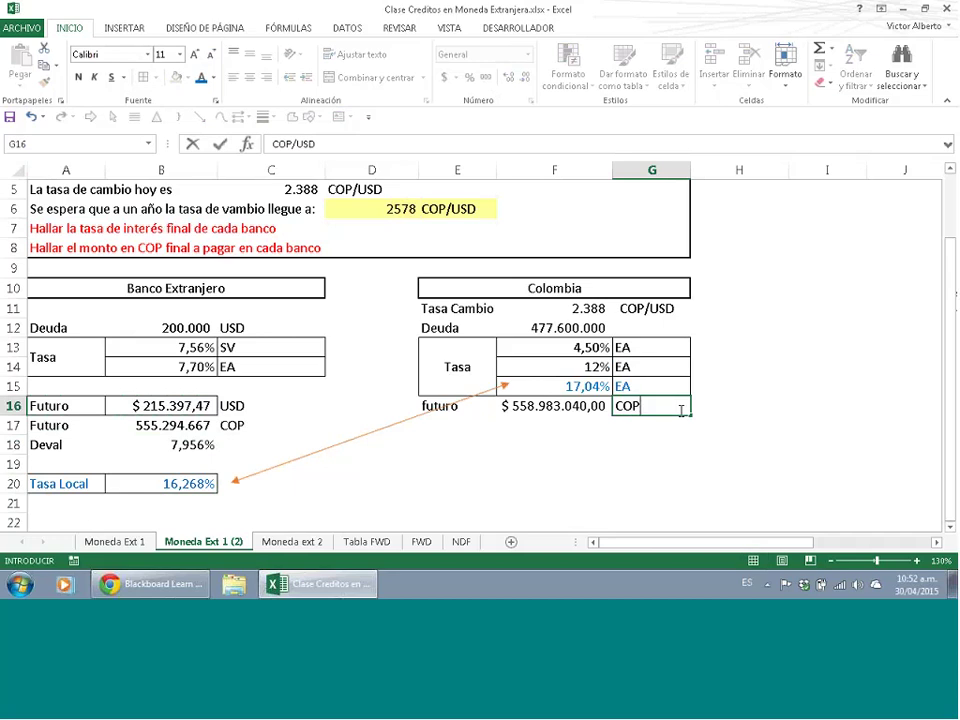
key(Delete)
key(Return)
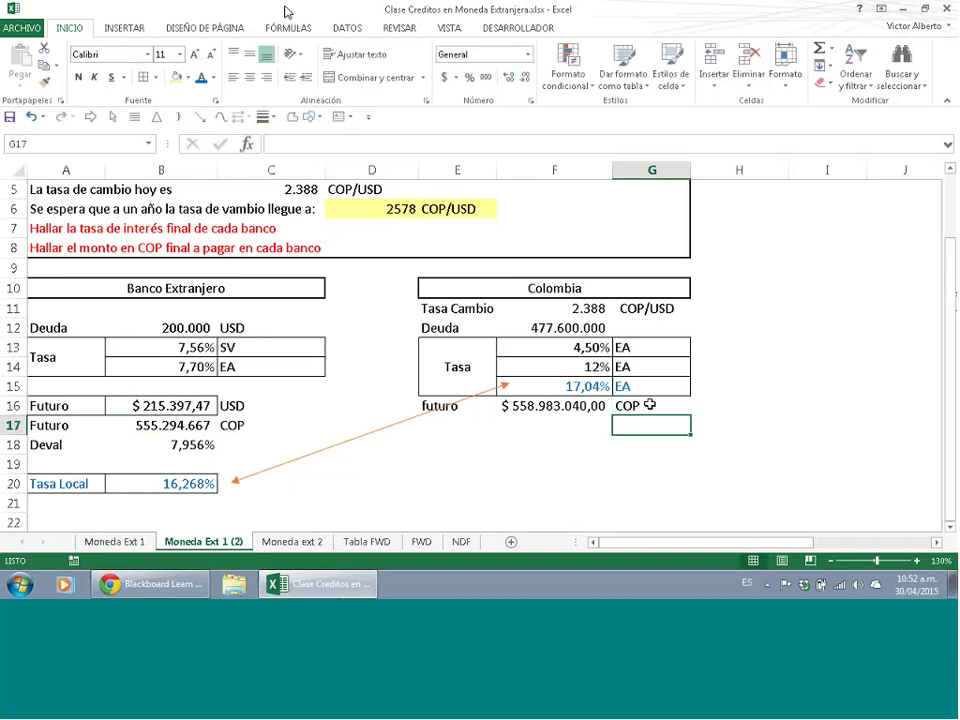
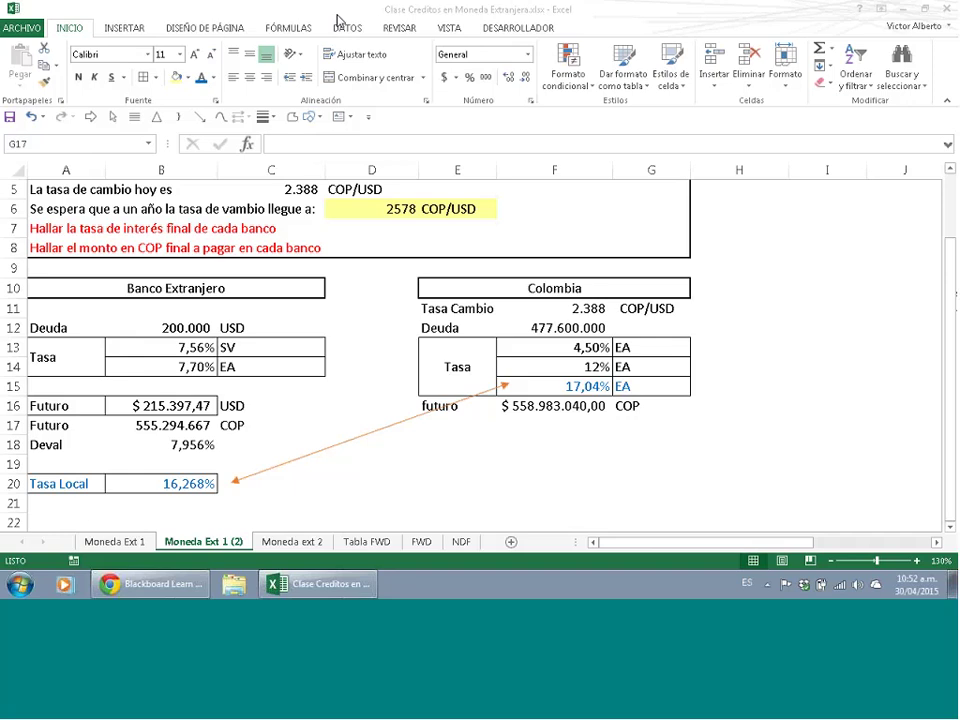
- On the Moneda ext 2 sheet, trace the precedents of the COP loan amount in F6 and clear the tracer arrows
key(ctrl+Page_Down)
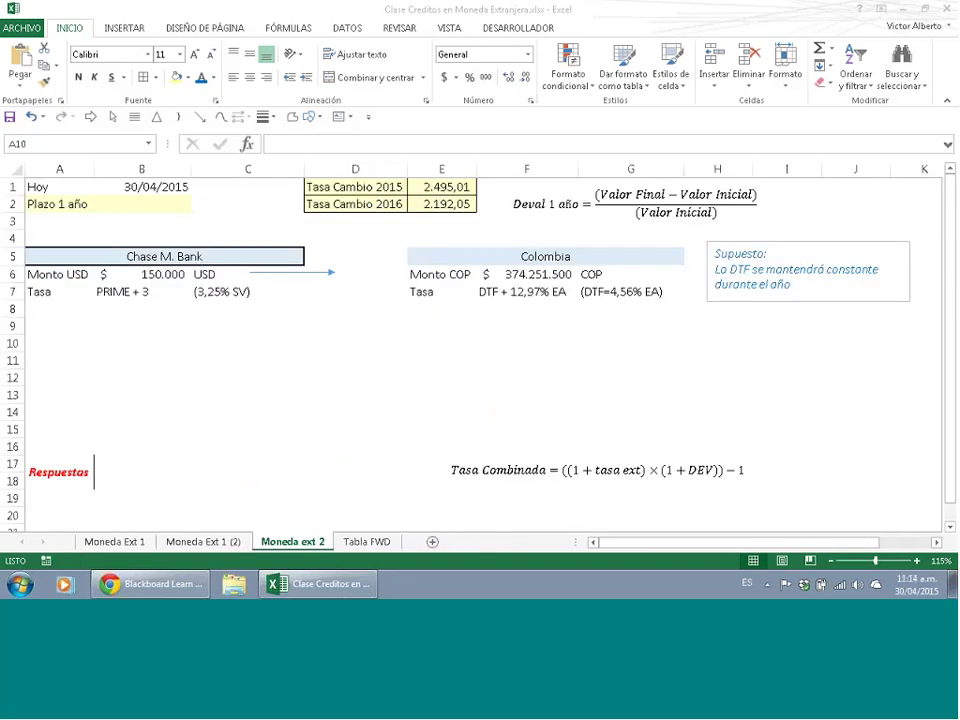
double_click(64, 274)
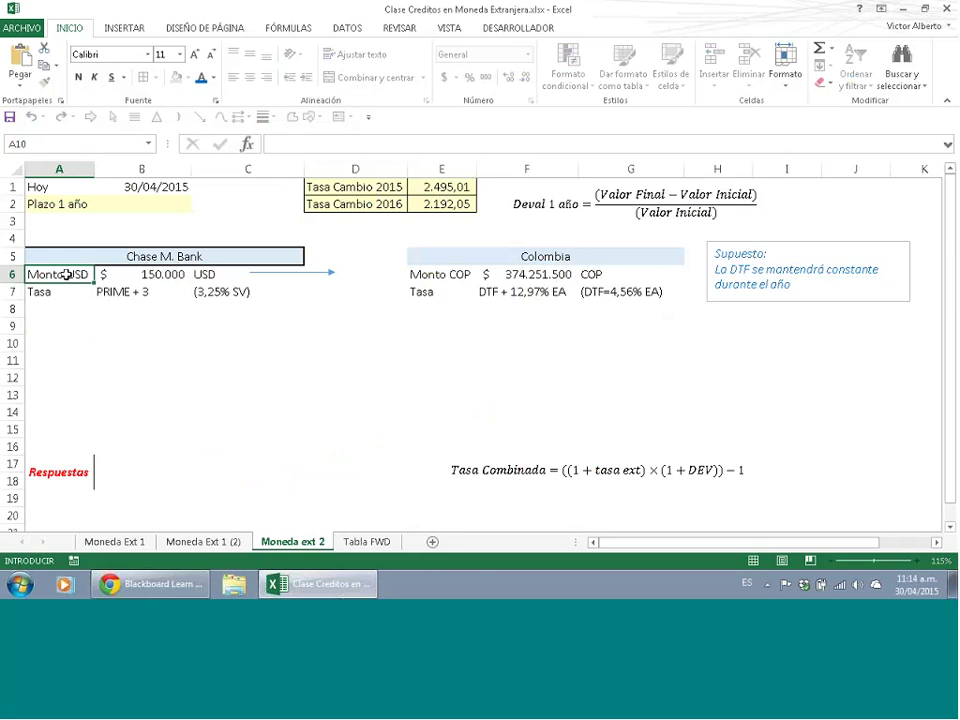
drag(64, 274, 204, 273)
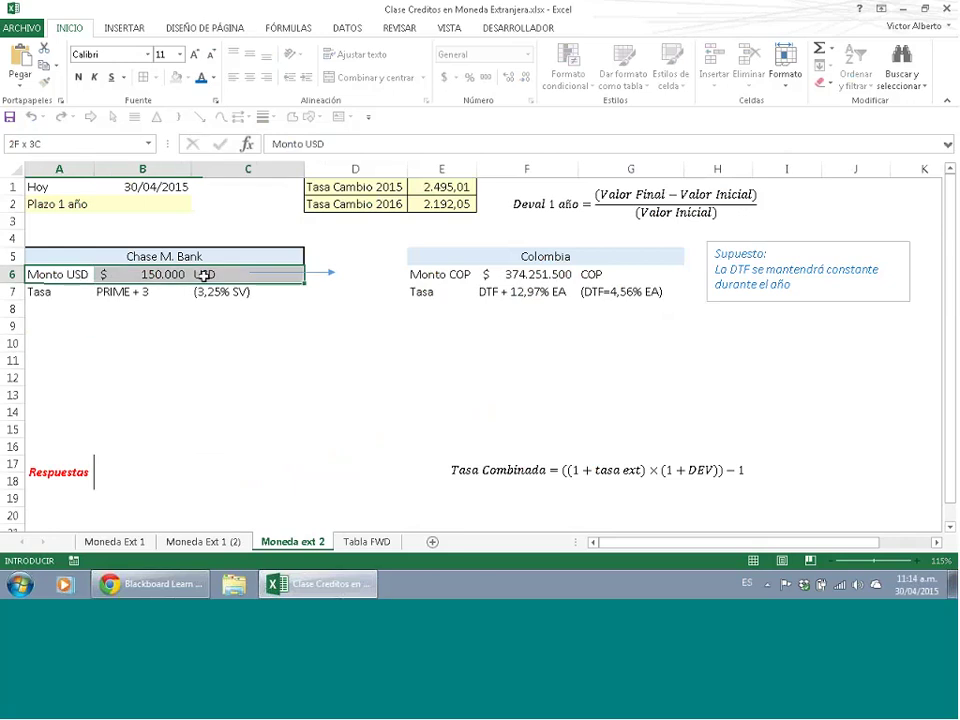
click(553, 274)
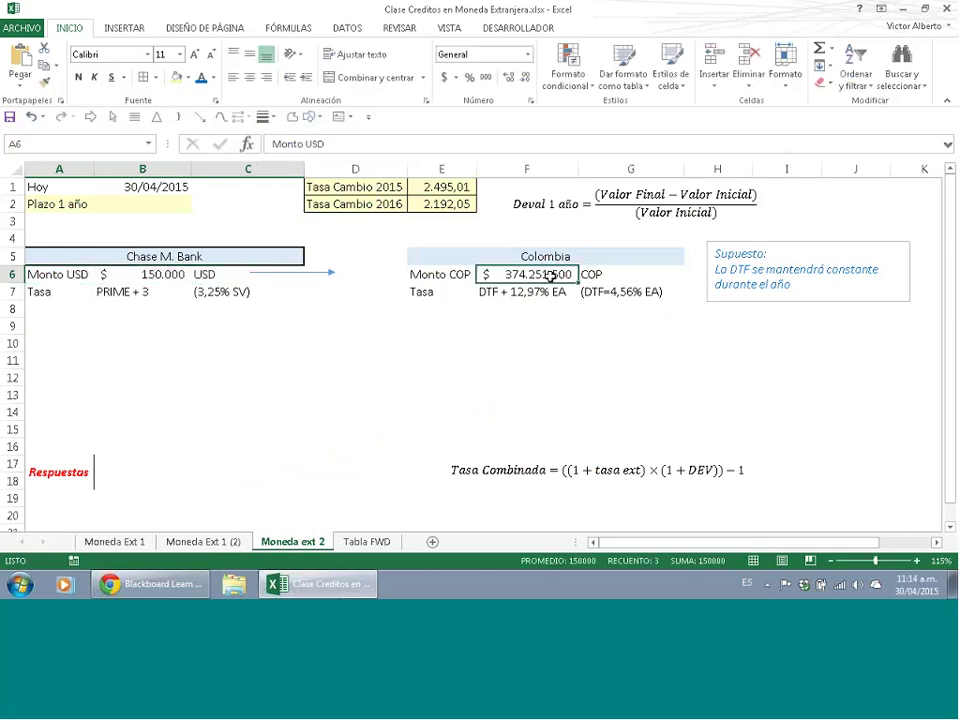
click(298, 29)
click(578, 48)
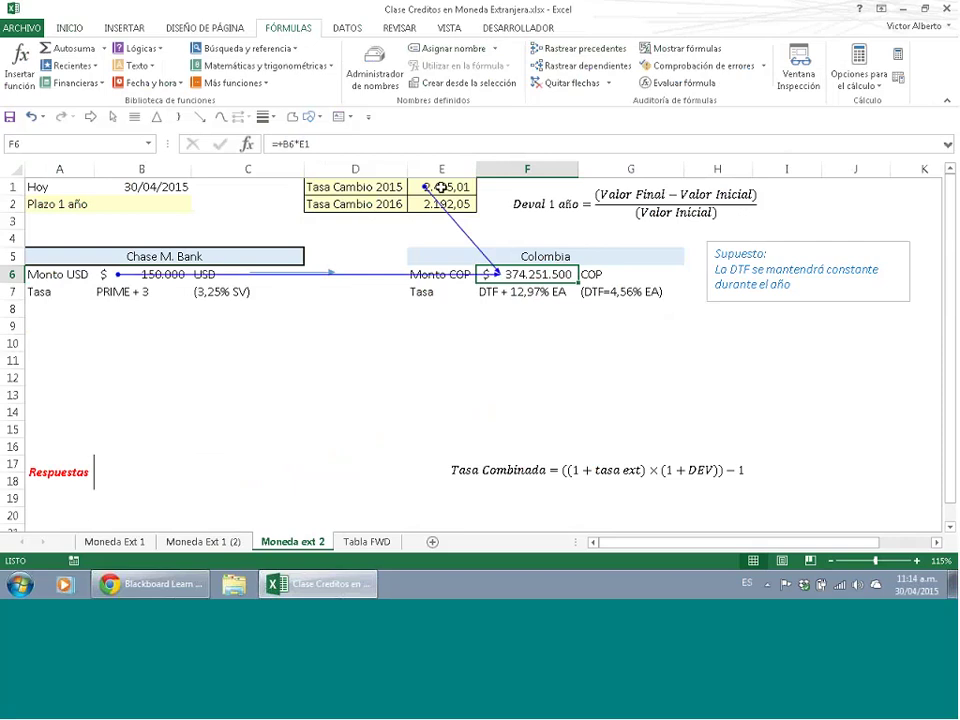
click(563, 83)
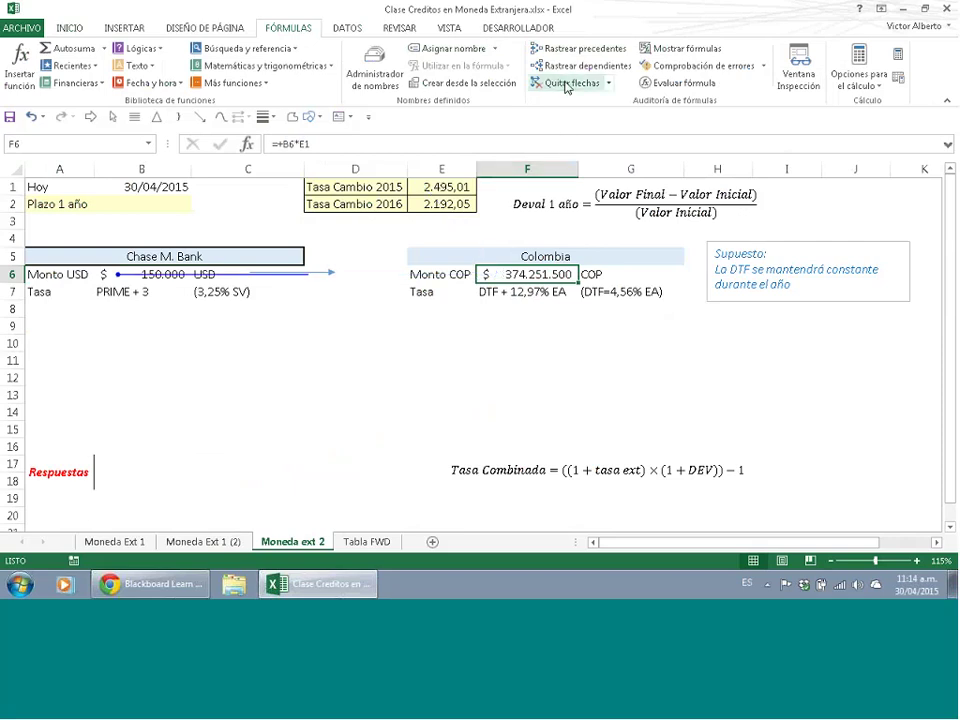
- Calculate the Chase M. Bank nominal rate in B8 with the formula =3,25%+3%
click(71, 306)
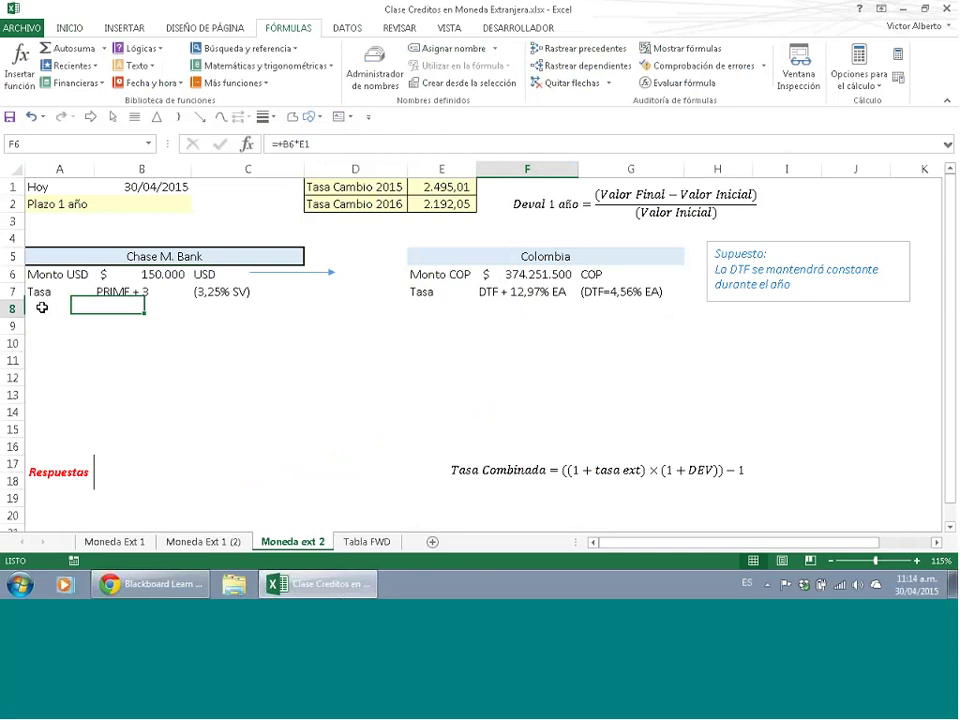
click(135, 308)
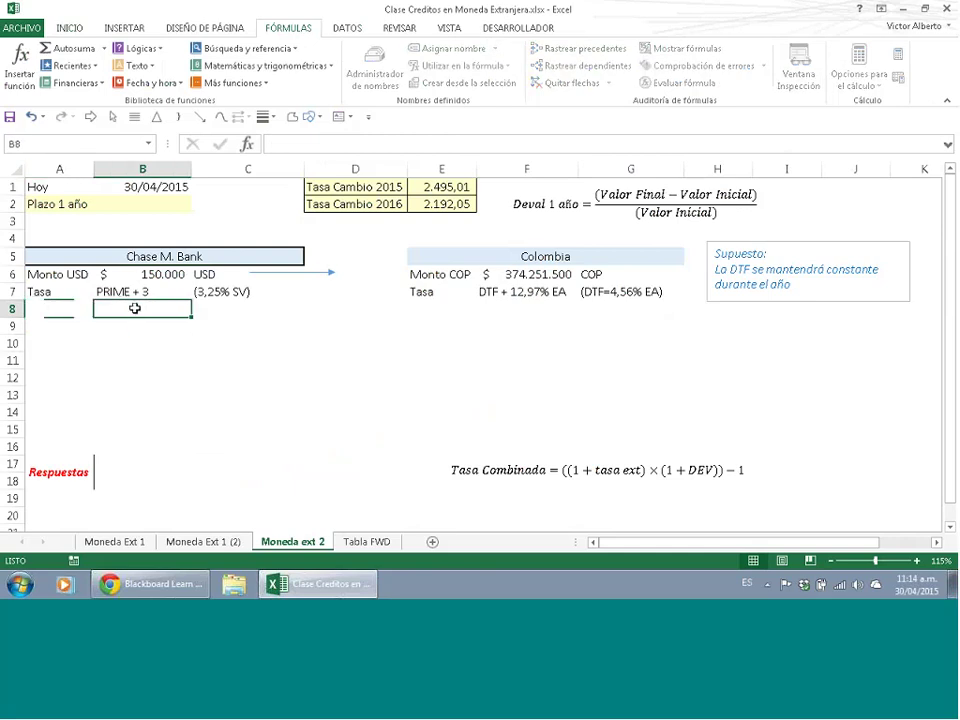
text(=)
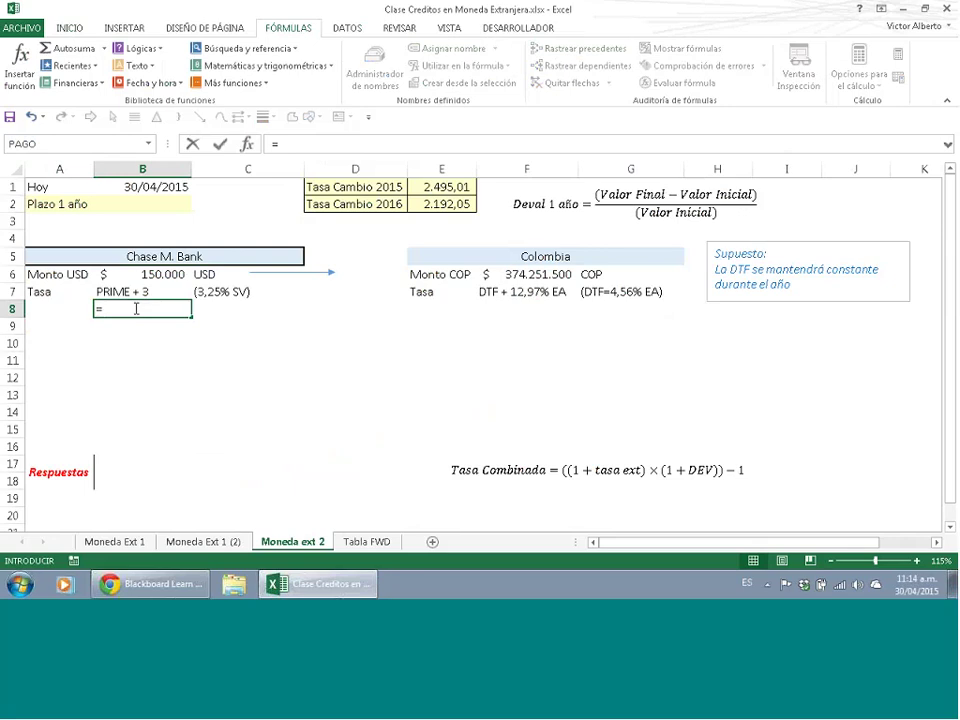
text(3,25%)
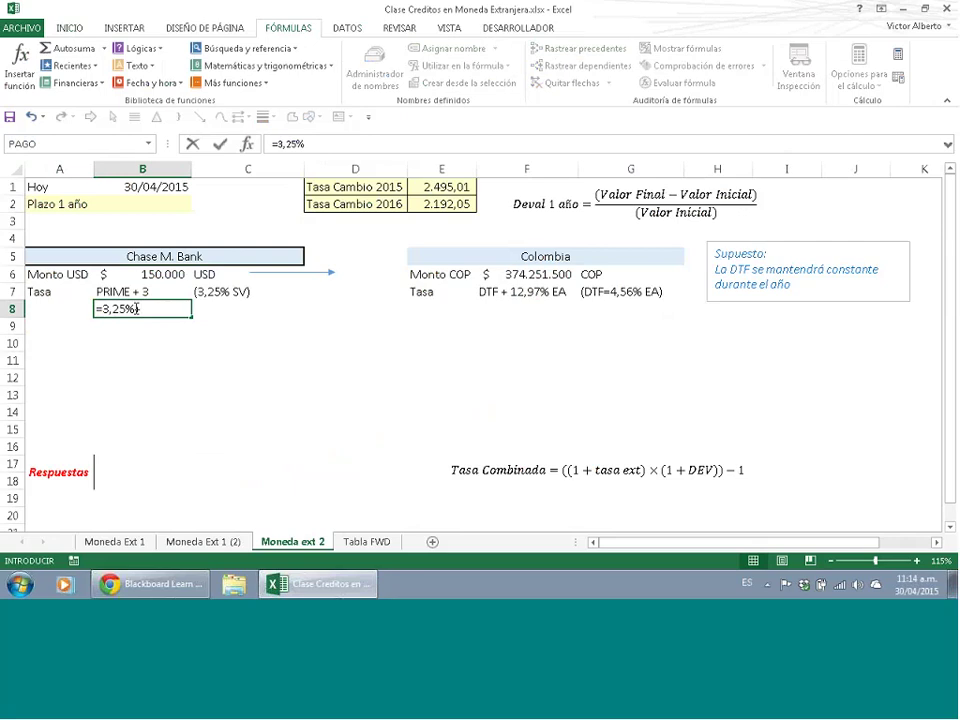
text(+3%)
key(Return)
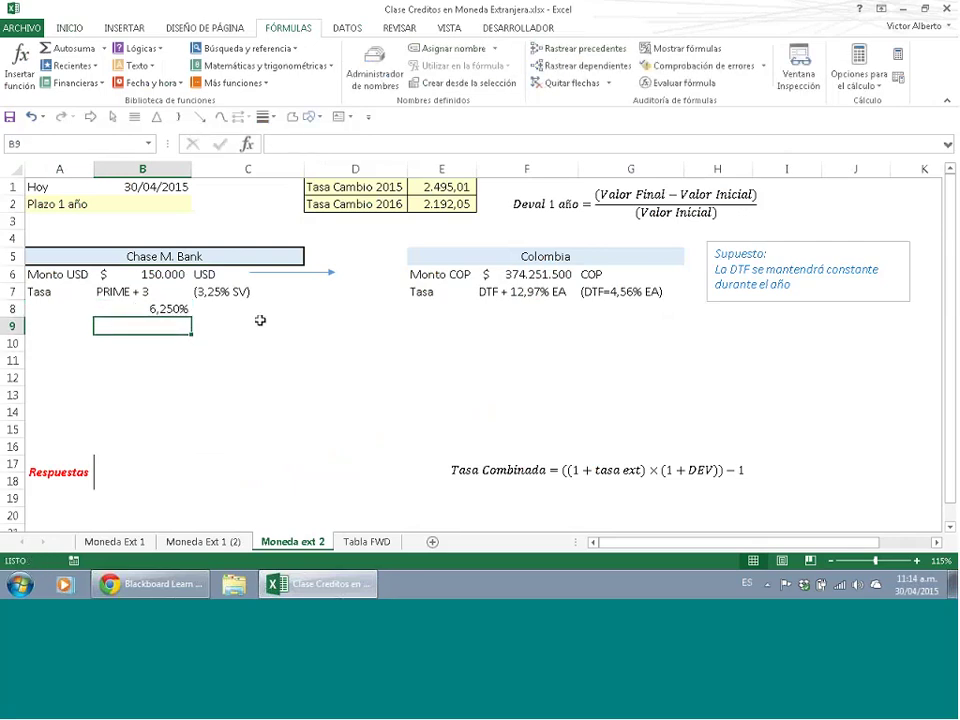
- Enter the rate type SV in C8 and EA in C9 for the Chase M. Bank loan
click(243, 305)
text(SV)
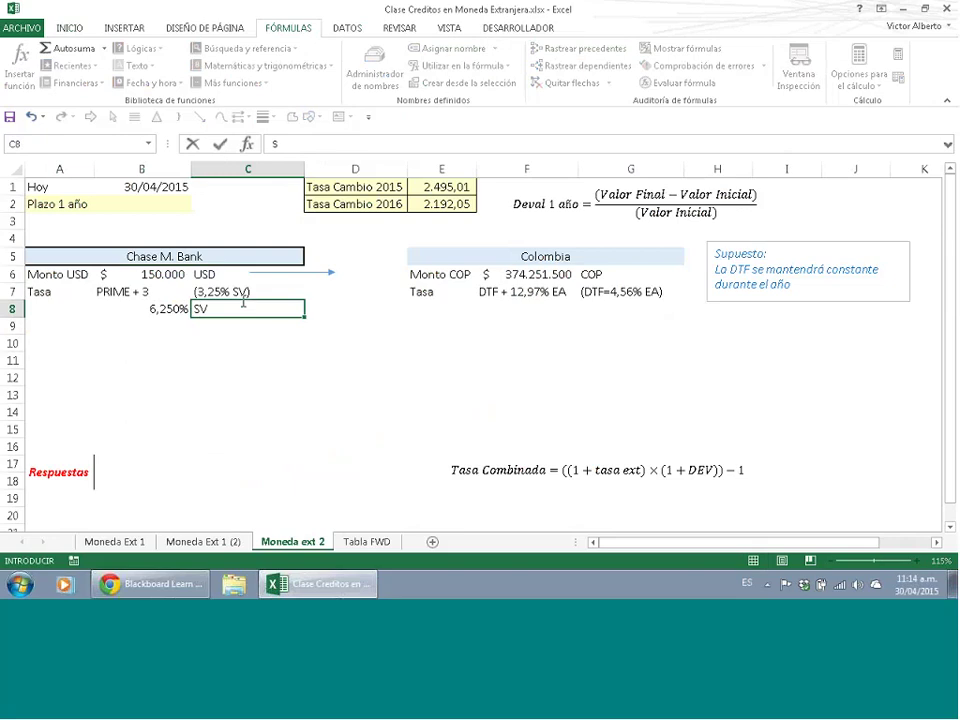
key(Return)
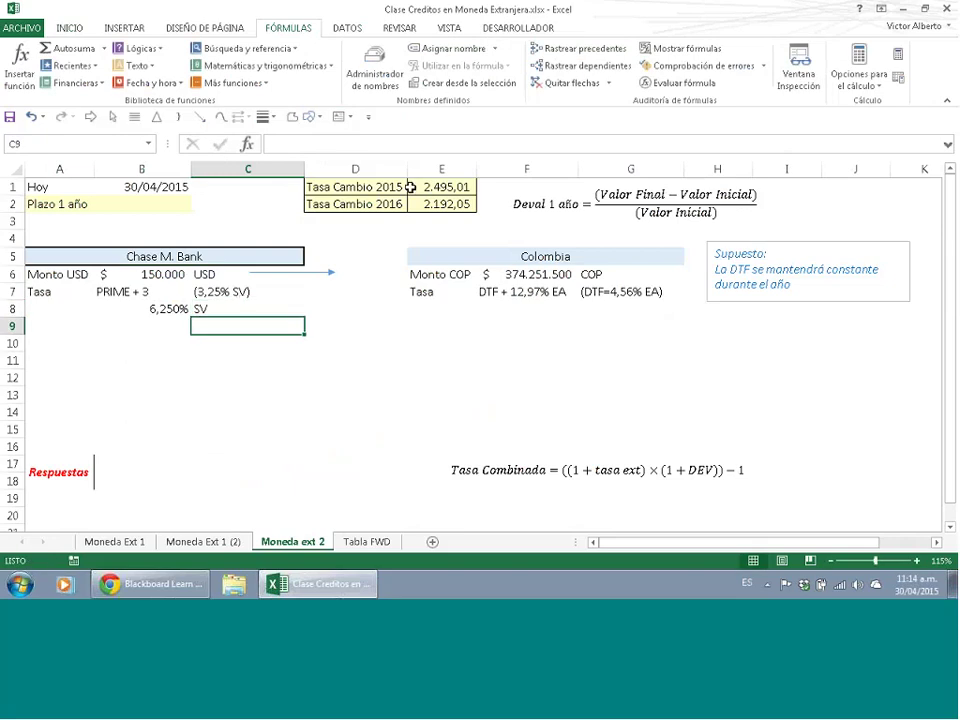
click(449, 187)
drag(449, 187, 450, 206)
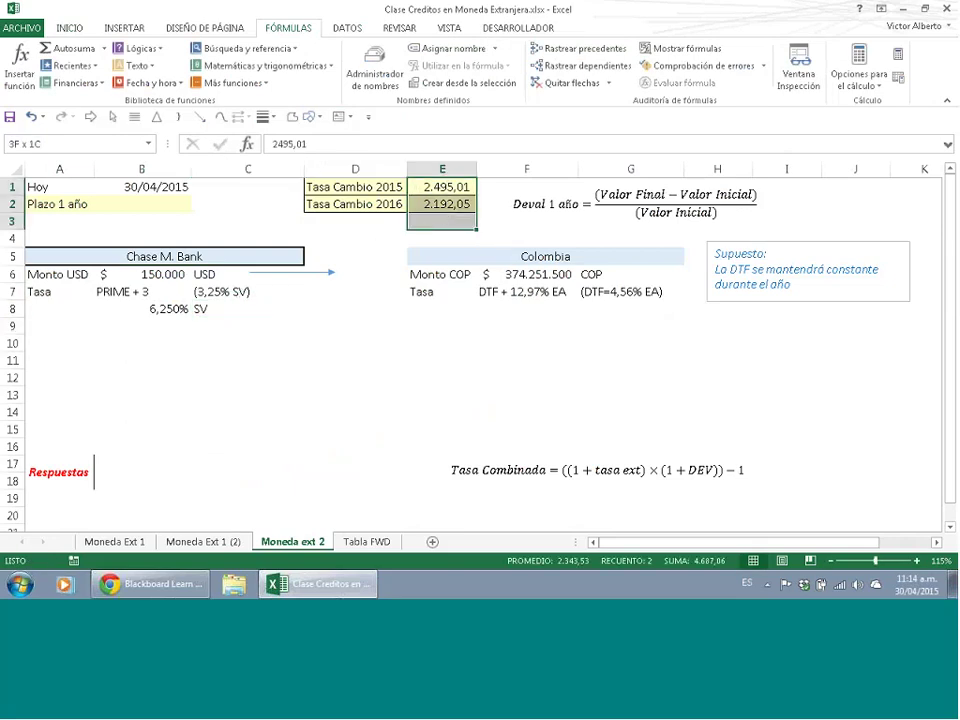
click(213, 326)
text(EA)
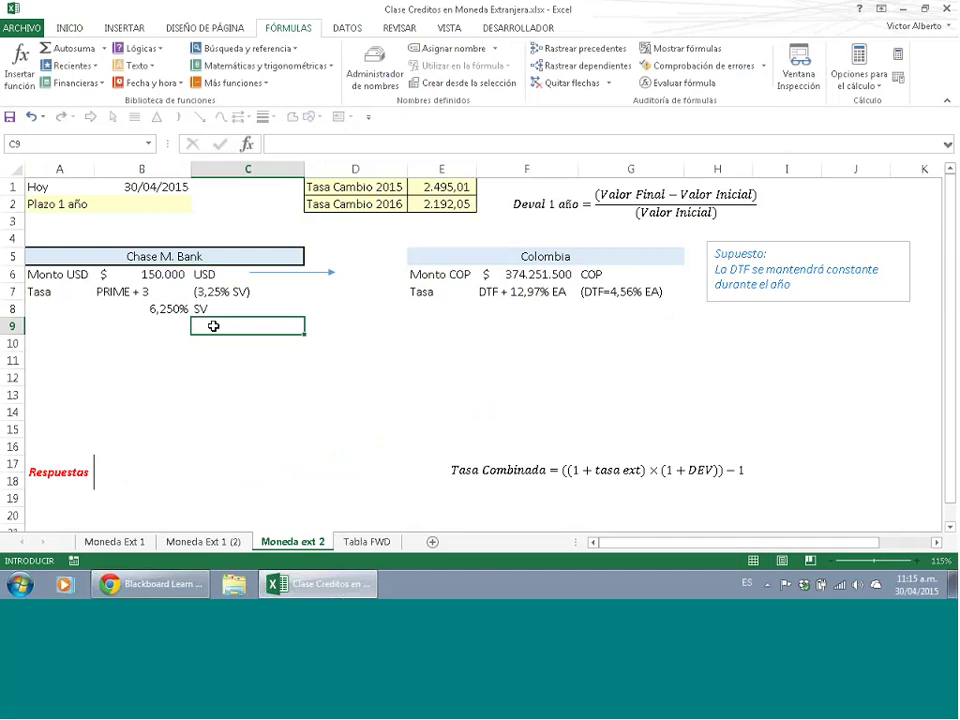
key(Return)
- Convert the nominal rate to an effective annual rate in B9 with the formula =INT.EFECTIVO(B8;2)
click(162, 326)
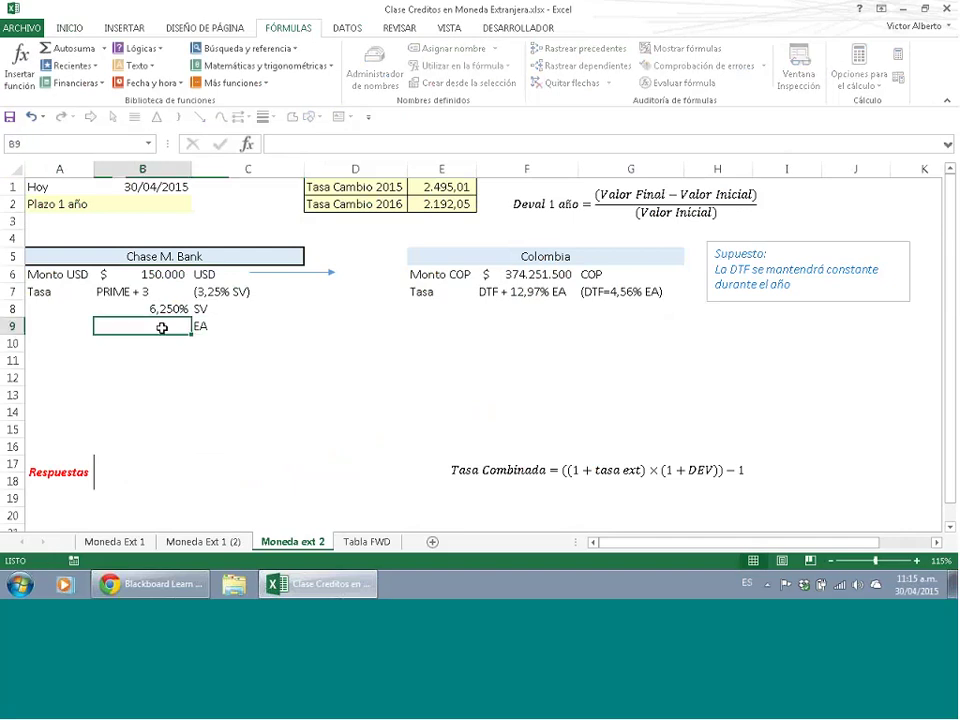
text(=Int)
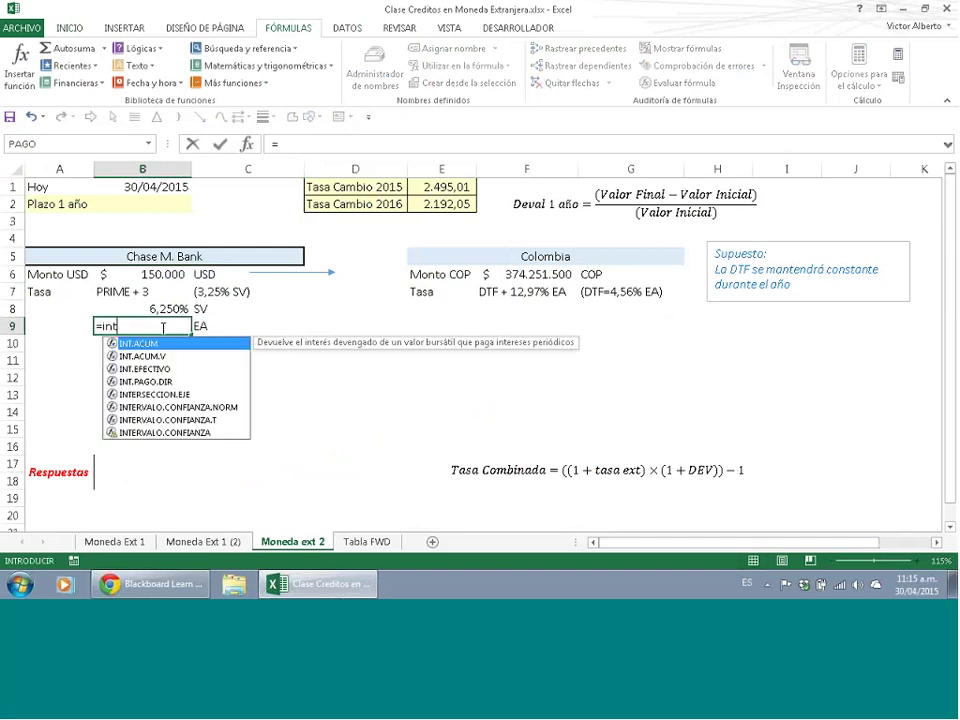
double_click(180, 368)
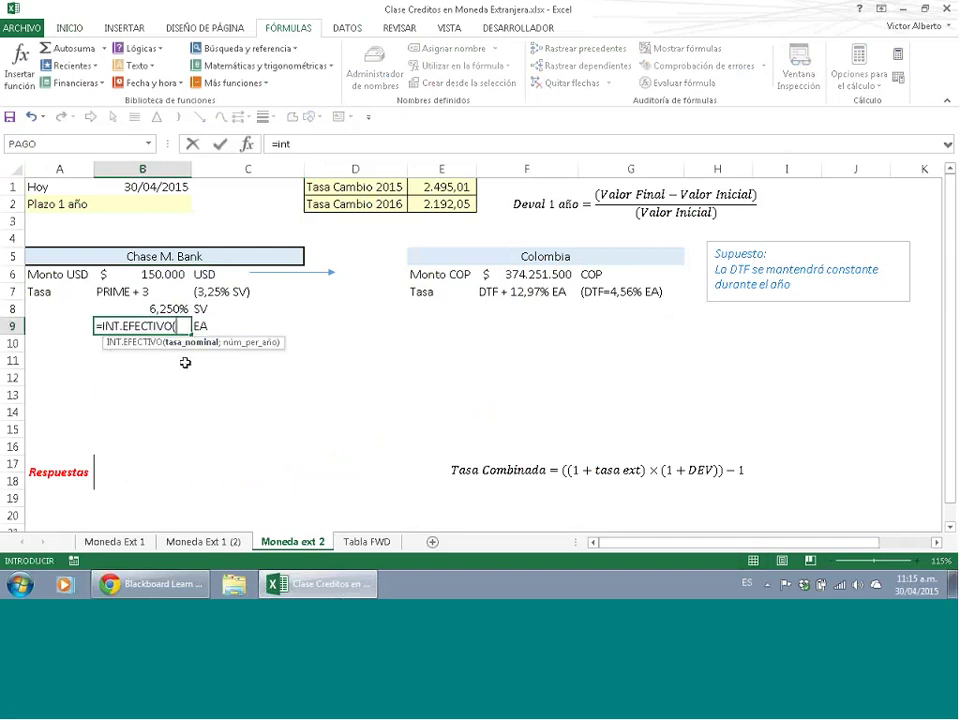
click(169, 306)
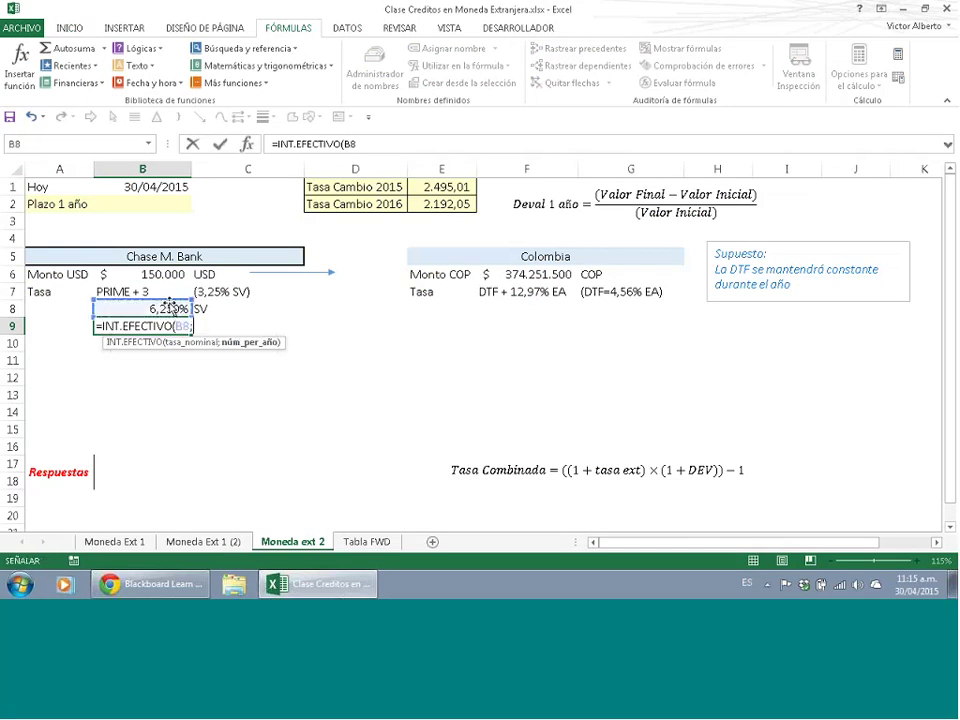
text(;2)
key(Return)
- Format the effective annual rate in B9 as a percentage with two decimals
click(154, 322)
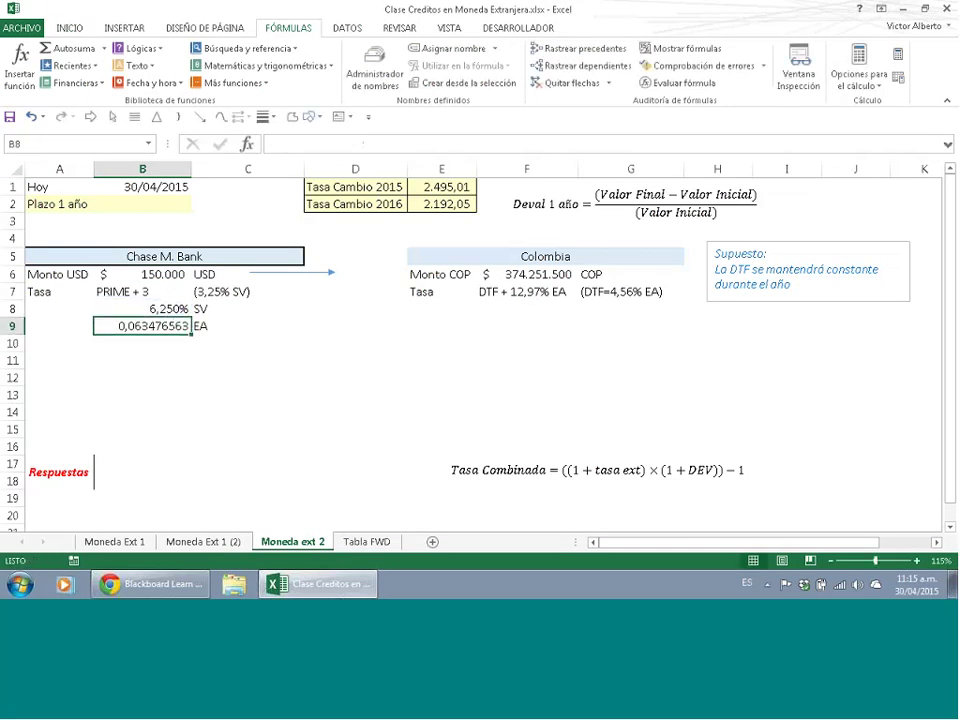
click(67, 27)
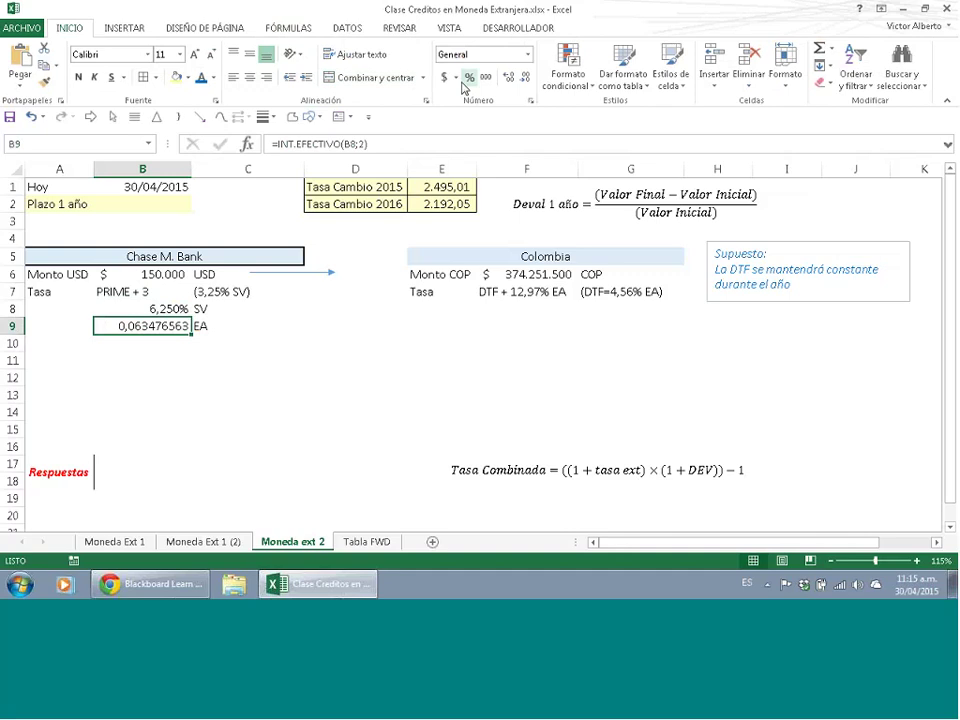
click(509, 78)
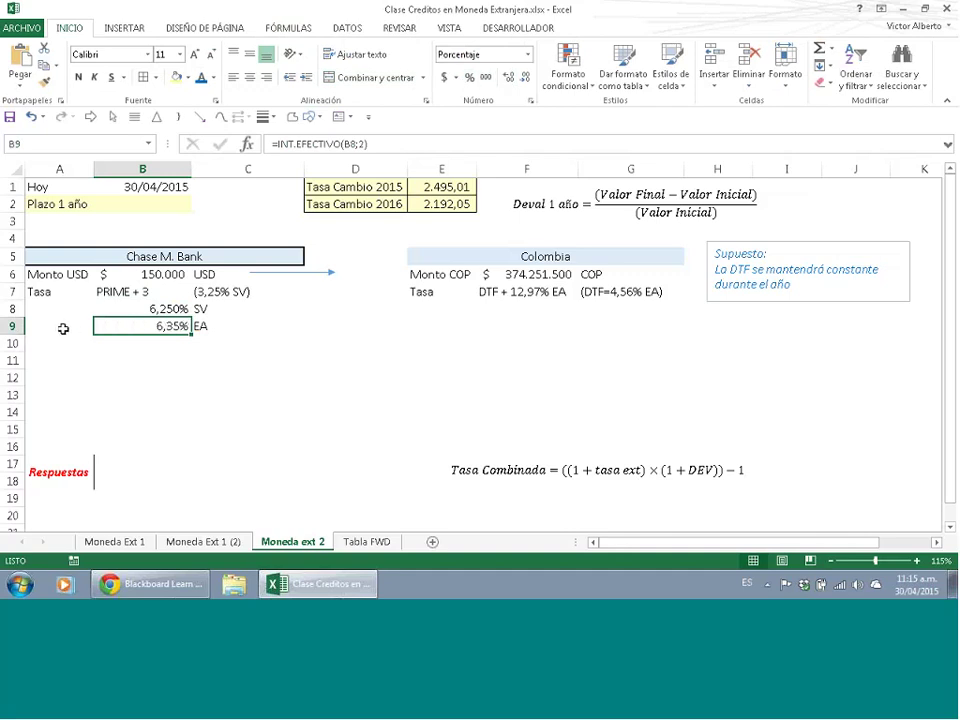
- Merge cells A7:A9 and align the "Tasa" label to the left and vertically in the middle
drag(66, 298, 63, 325)
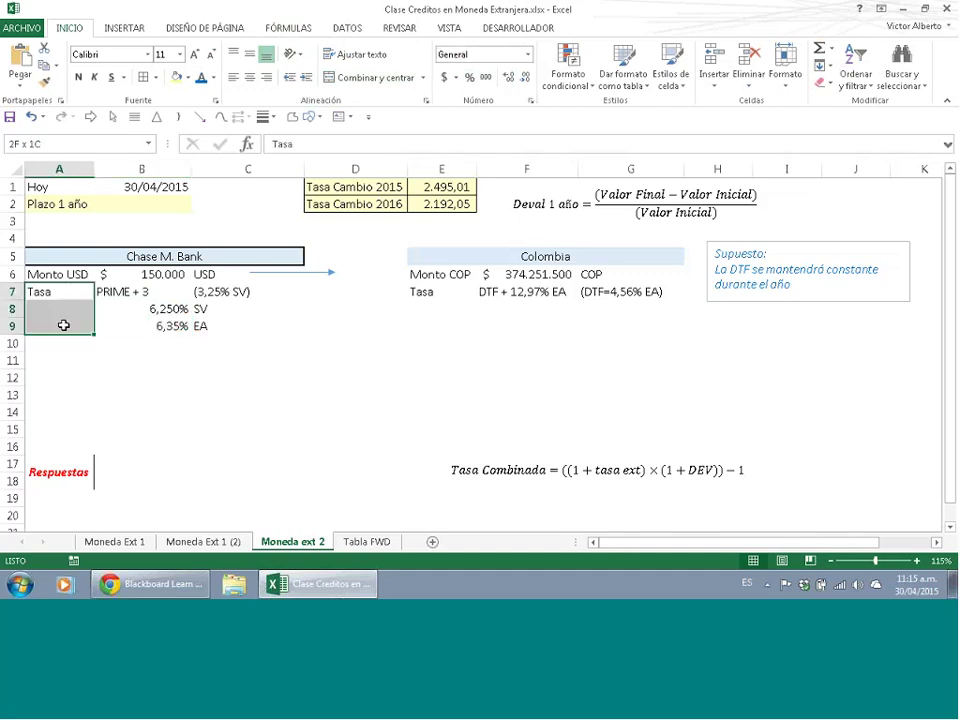
click(347, 86)
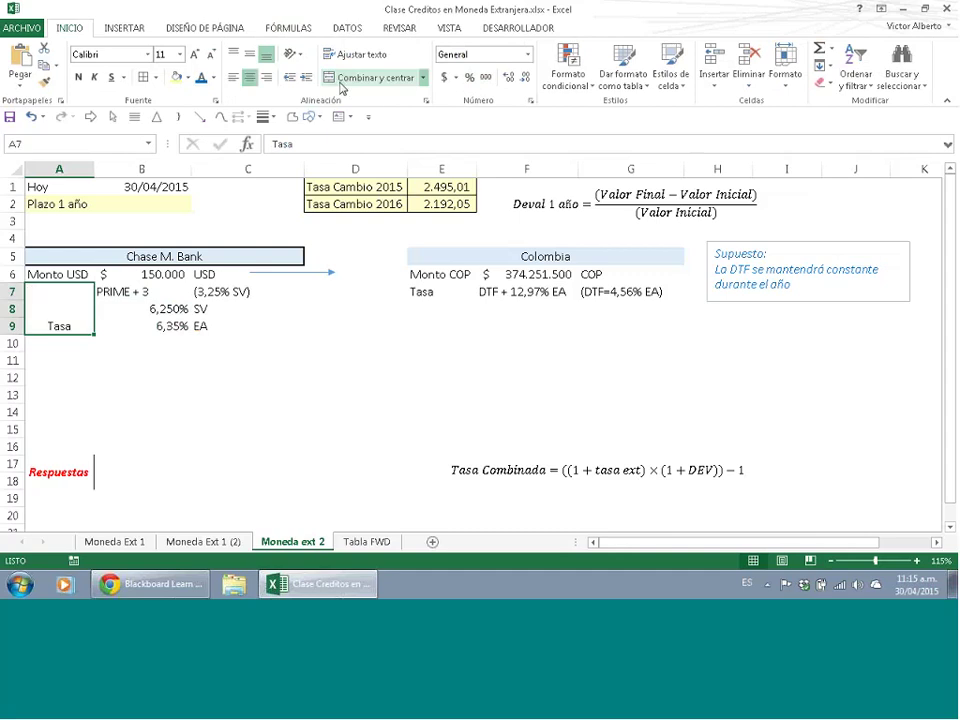
click(249, 54)
key(ctrl+z)
key(ctrl+z)
click(86, 377)
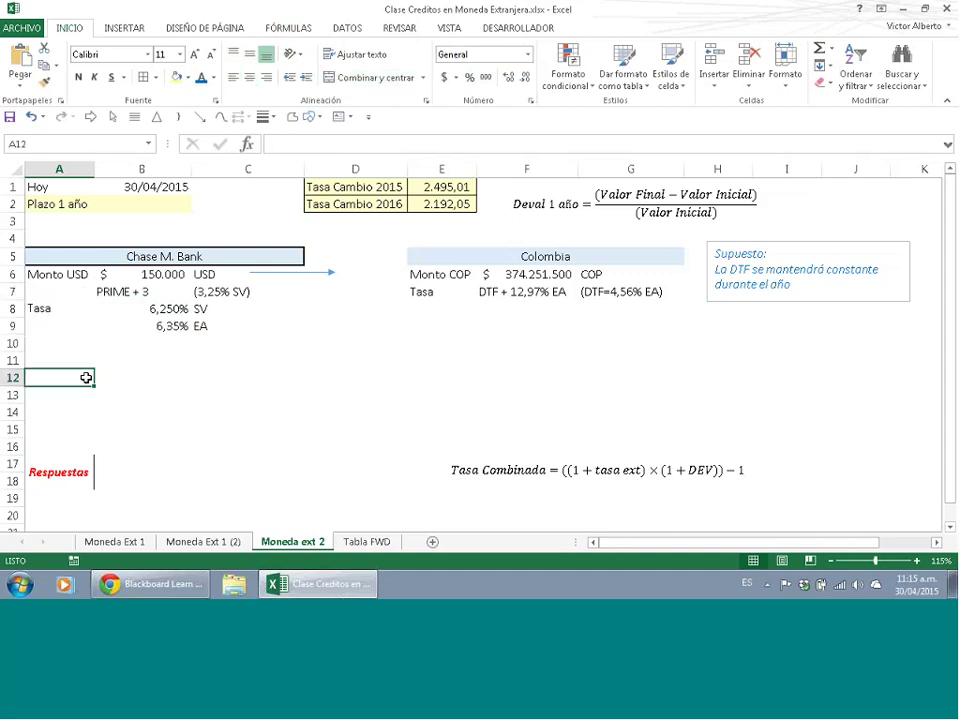
- Add the label "Deval" in A10 and calculate the devaluation in B10 with the formula +(E2-E1)/E1
click(64, 343)
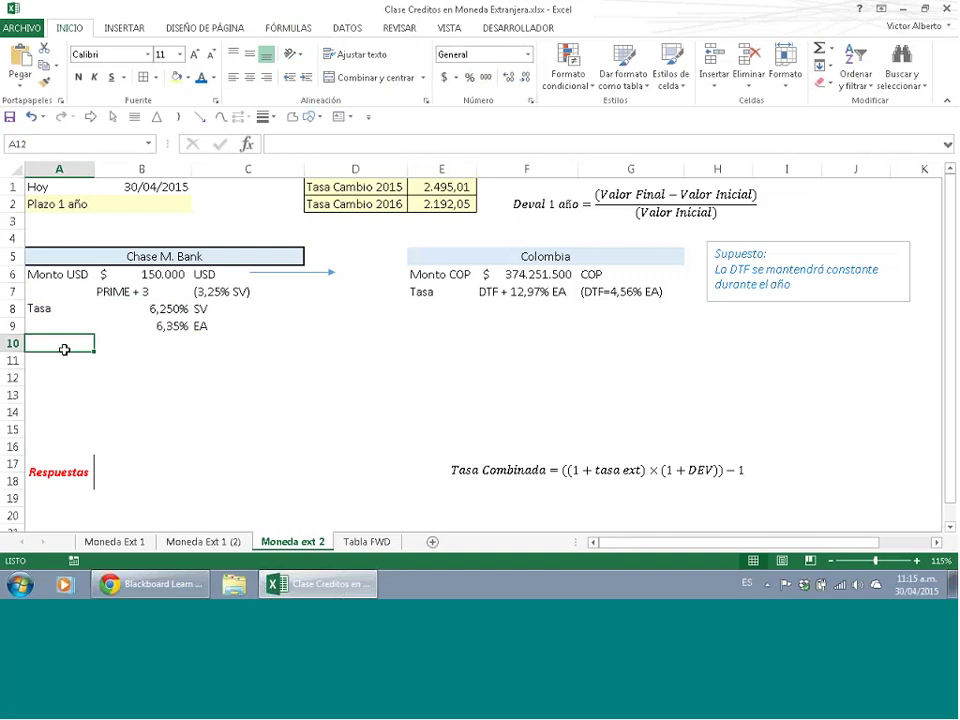
text(Deval)
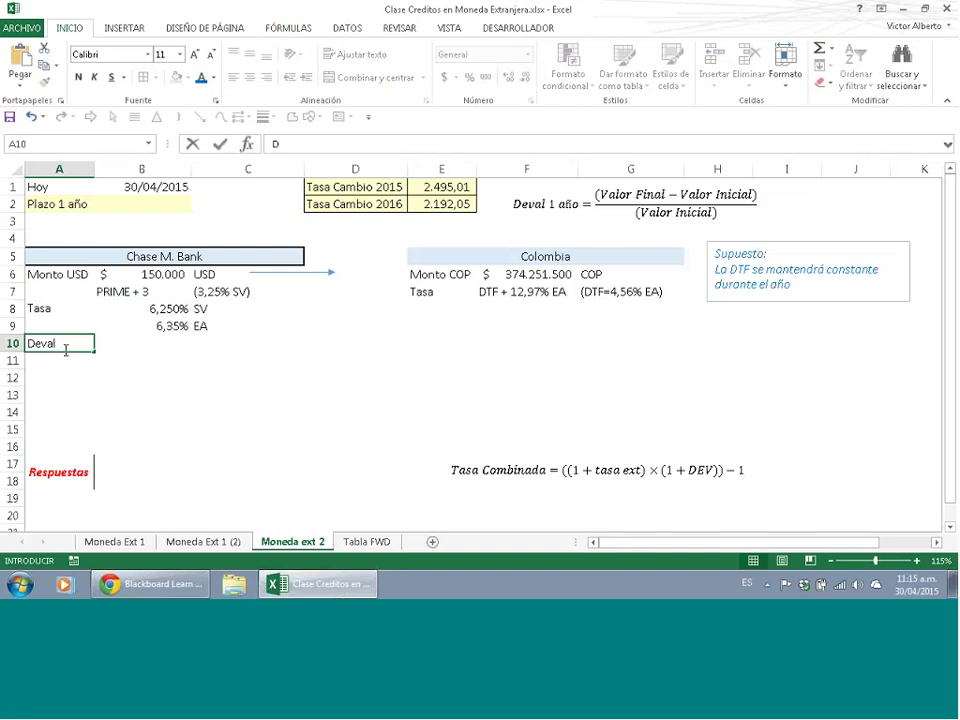
key(Tab)
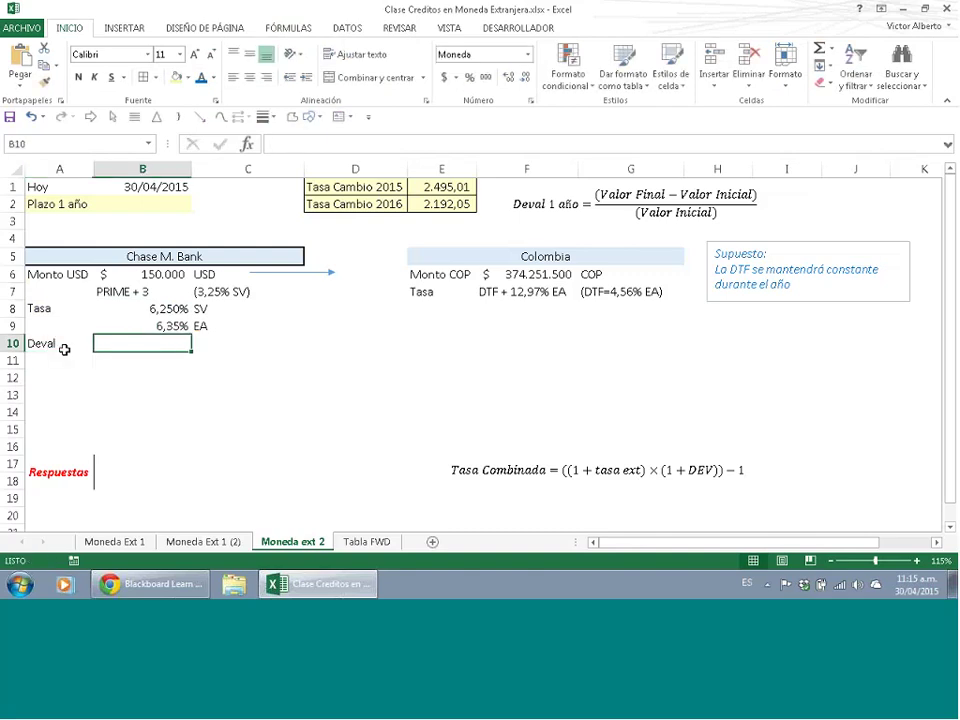
text(+(()
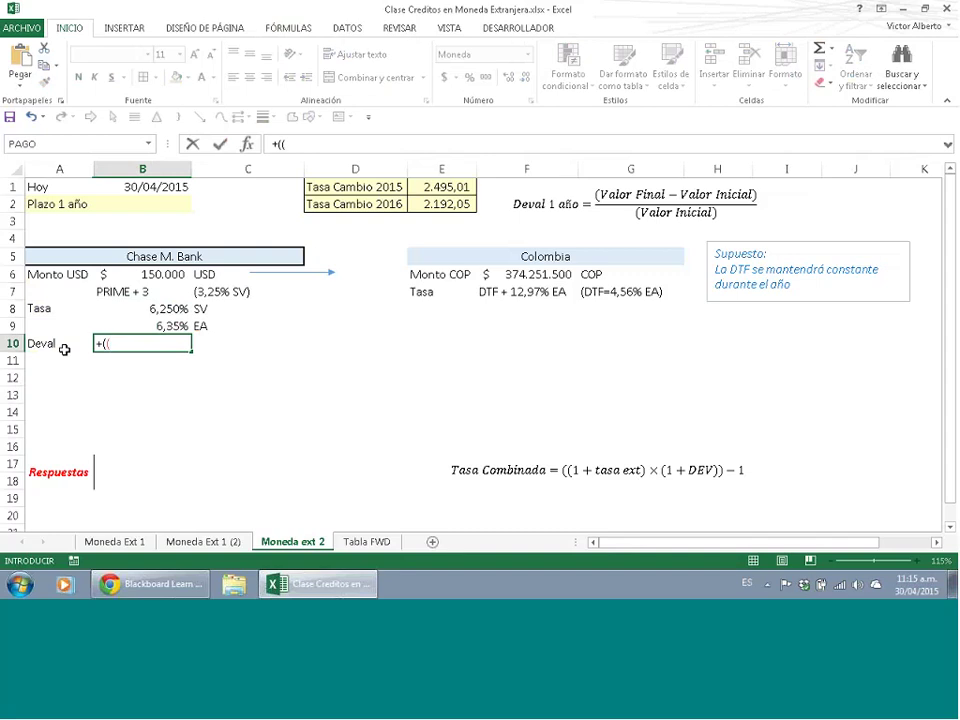
click(427, 203)
text(-)
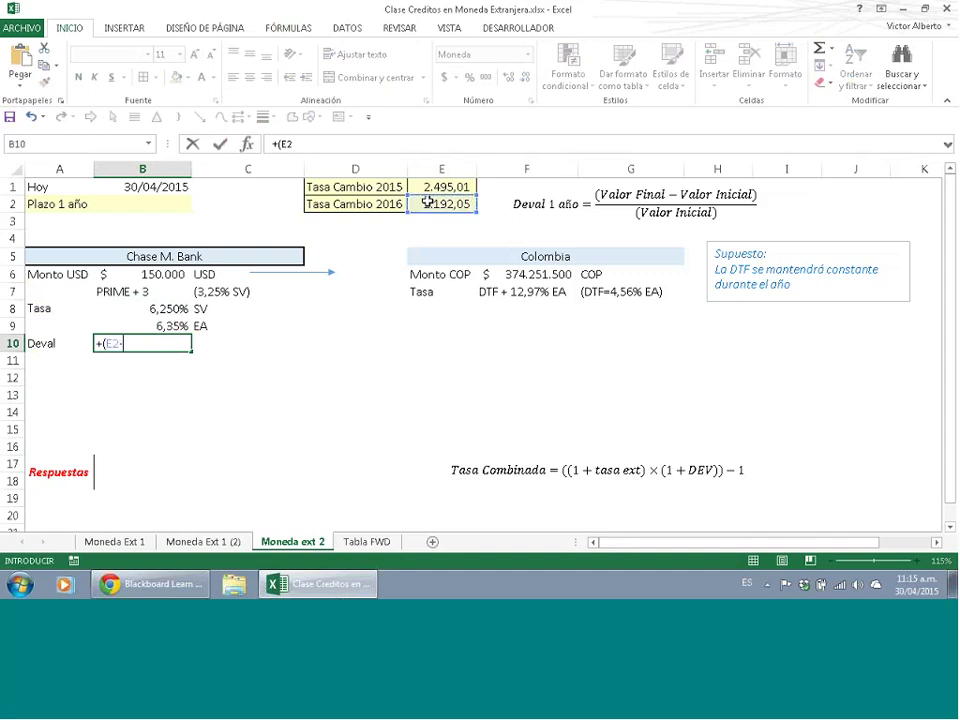
click(427, 187)
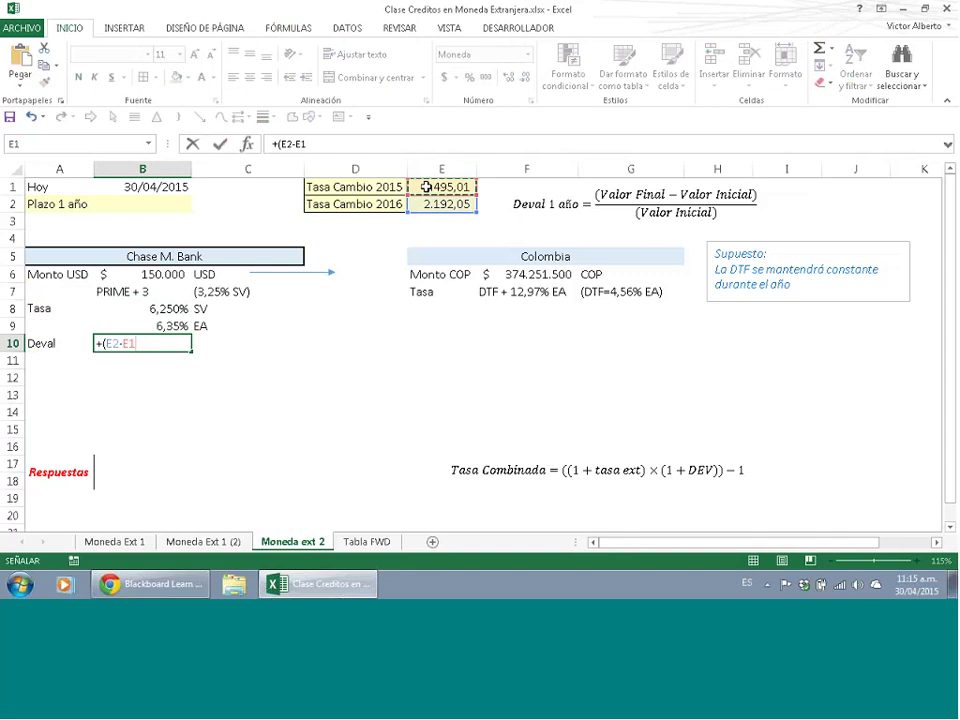
text()/E1)
click(427, 187)
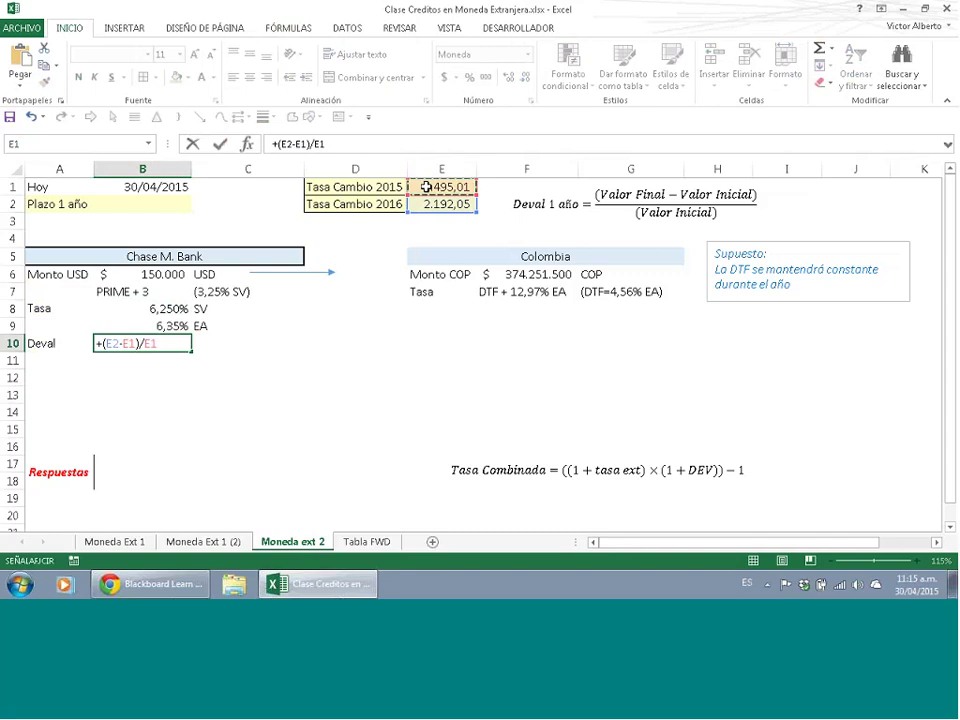
key(Return)
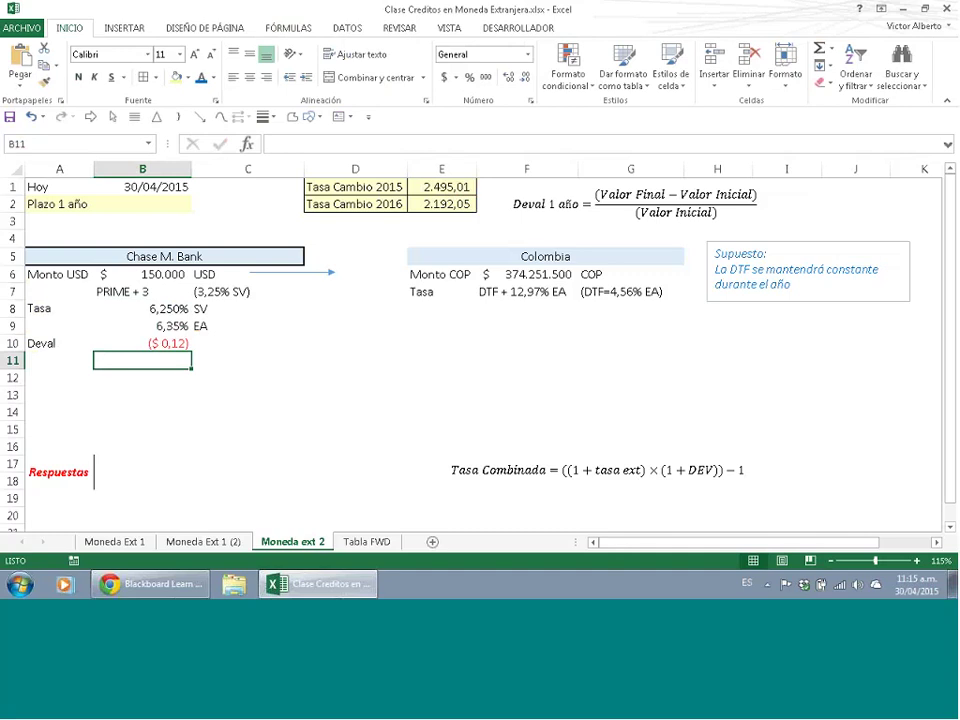
- Format the devaluation in B10 as a percentage with one decimal
click(161, 342)
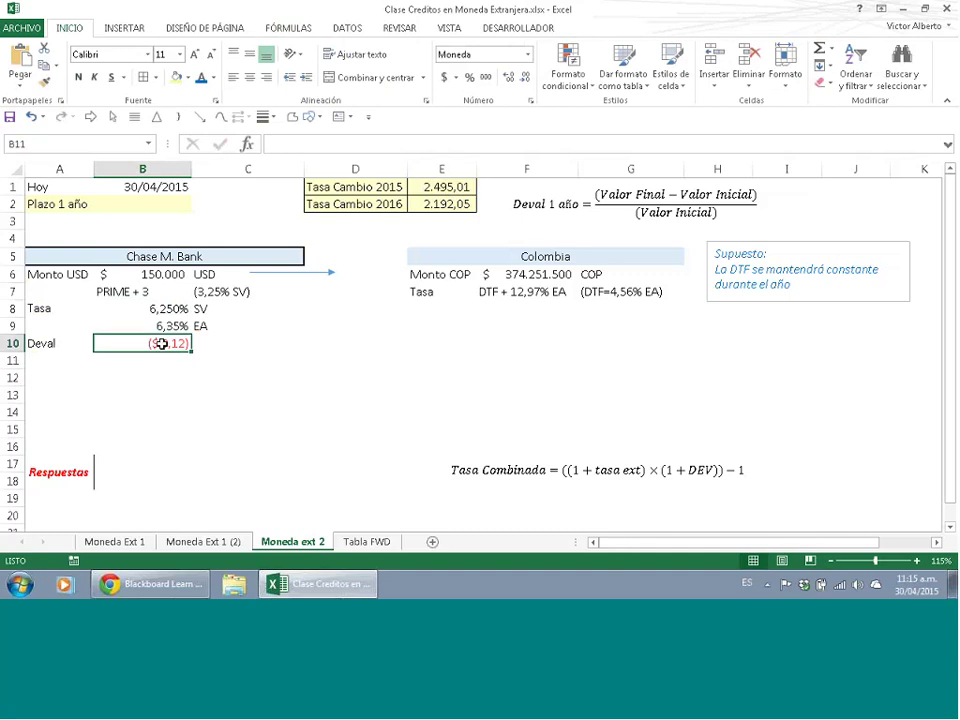
click(467, 78)
click(508, 77)
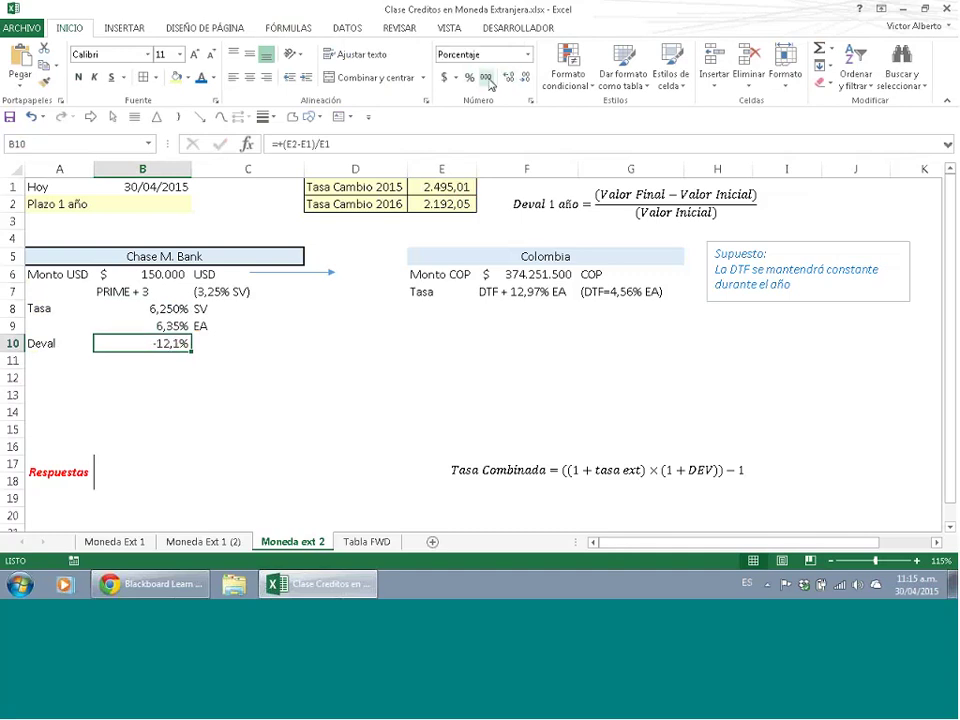
- Show the devaluation in B10 with three decimals and add the note "(revaluación)" beside it in C10
double_click(506, 77)
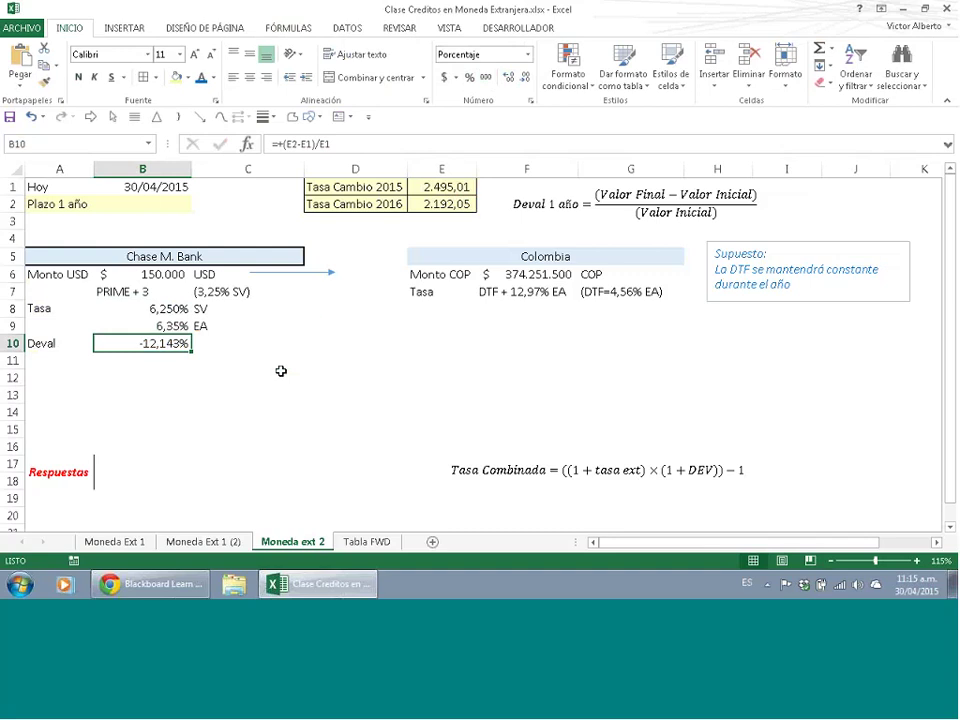
click(227, 342)
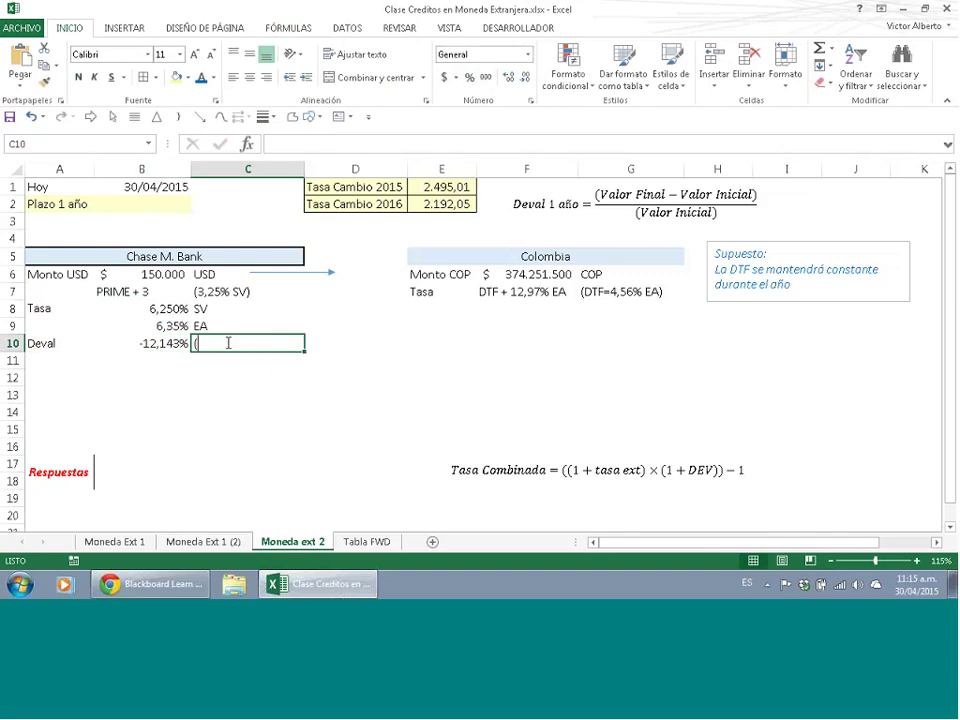
text((revaluaci)
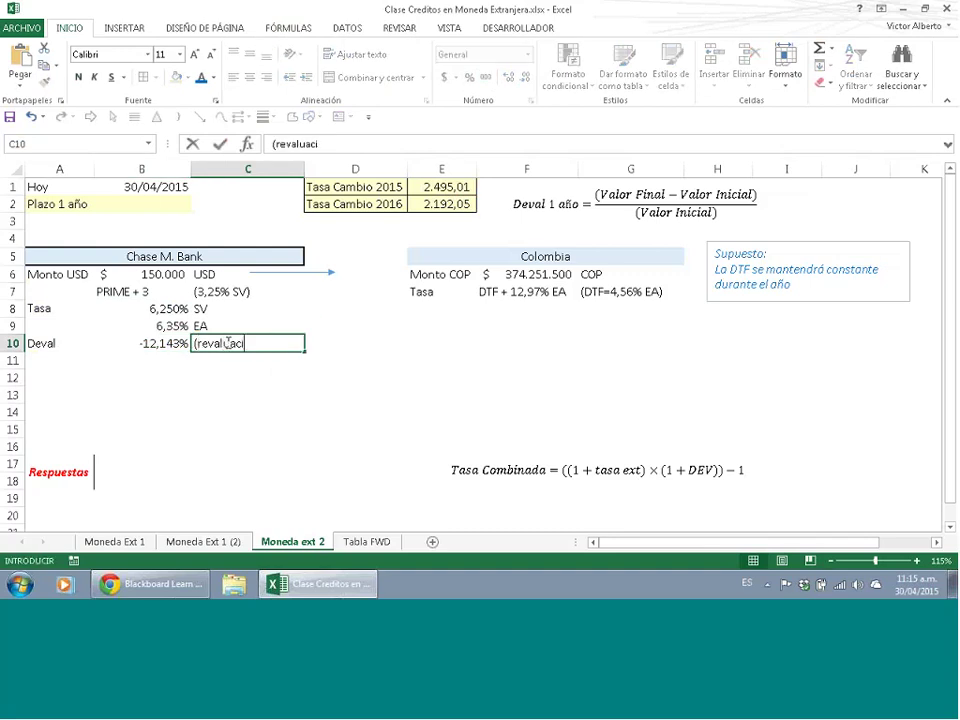
text(ón))
key(Return)
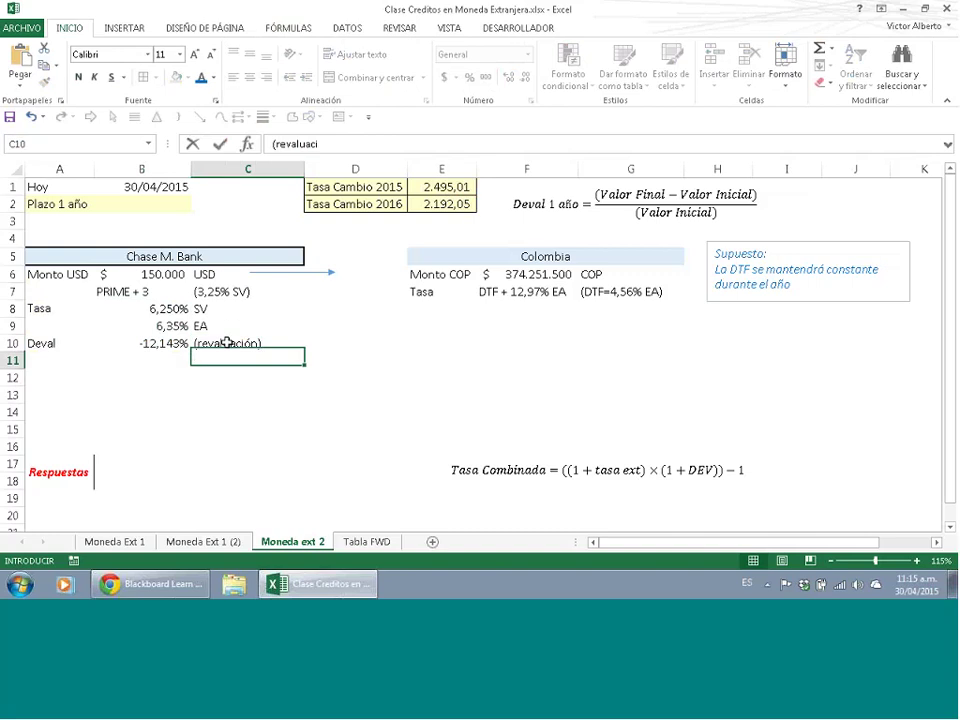
- Add the label "Tasa Final" in A13 and the note "(local)" in C13
key(Left)
key(Left)
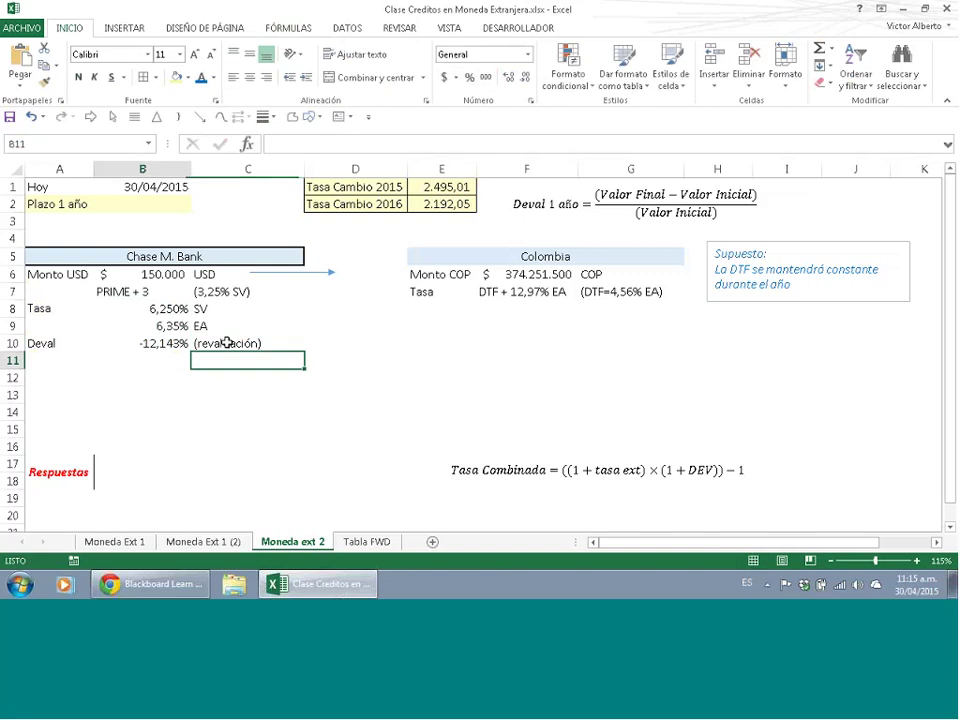
key(Down)
key(Down)
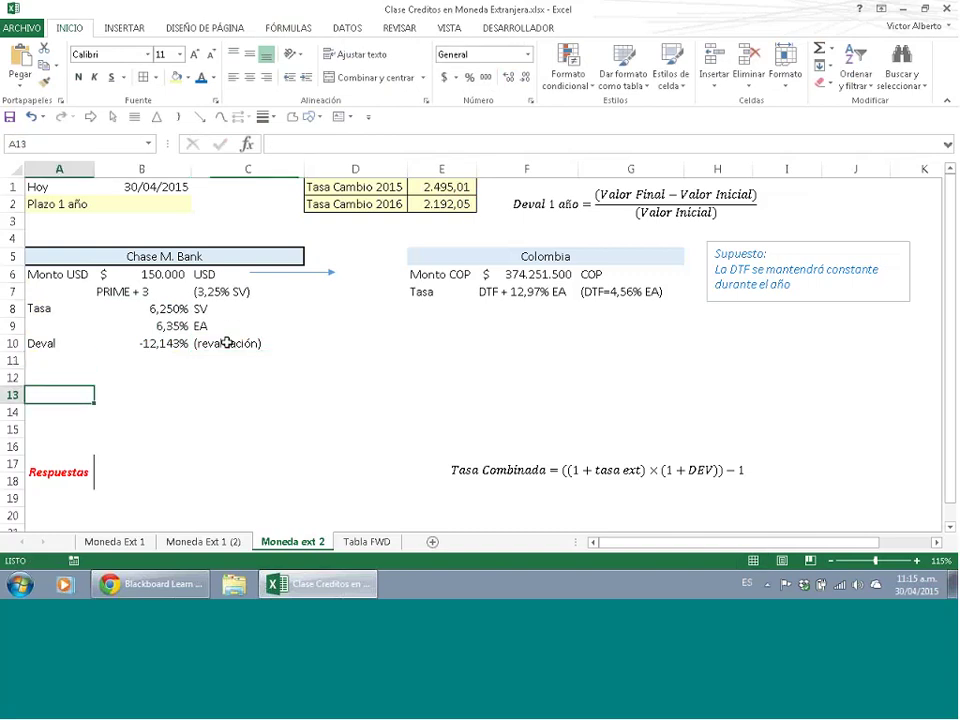
text(Tasa F)
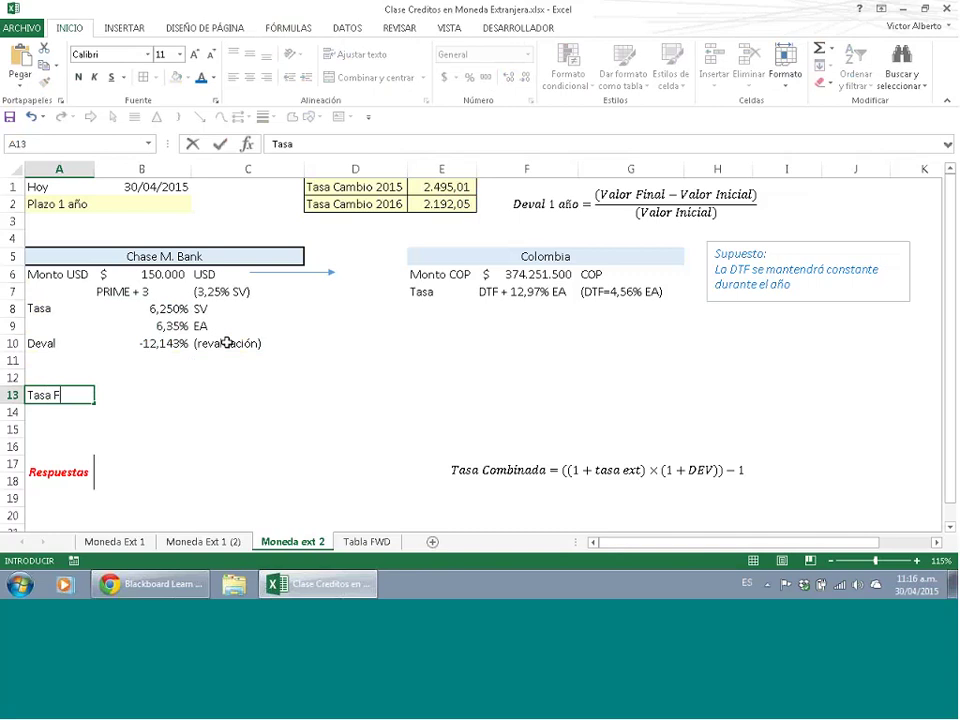
text(inal)
key(Right)
key(Right)
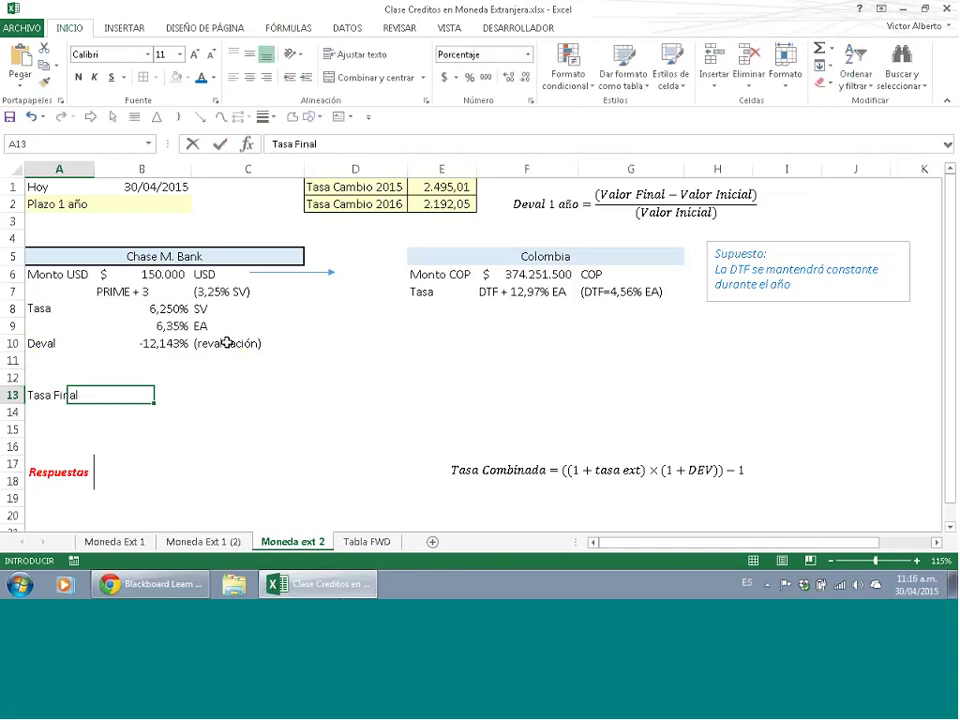
text((local)
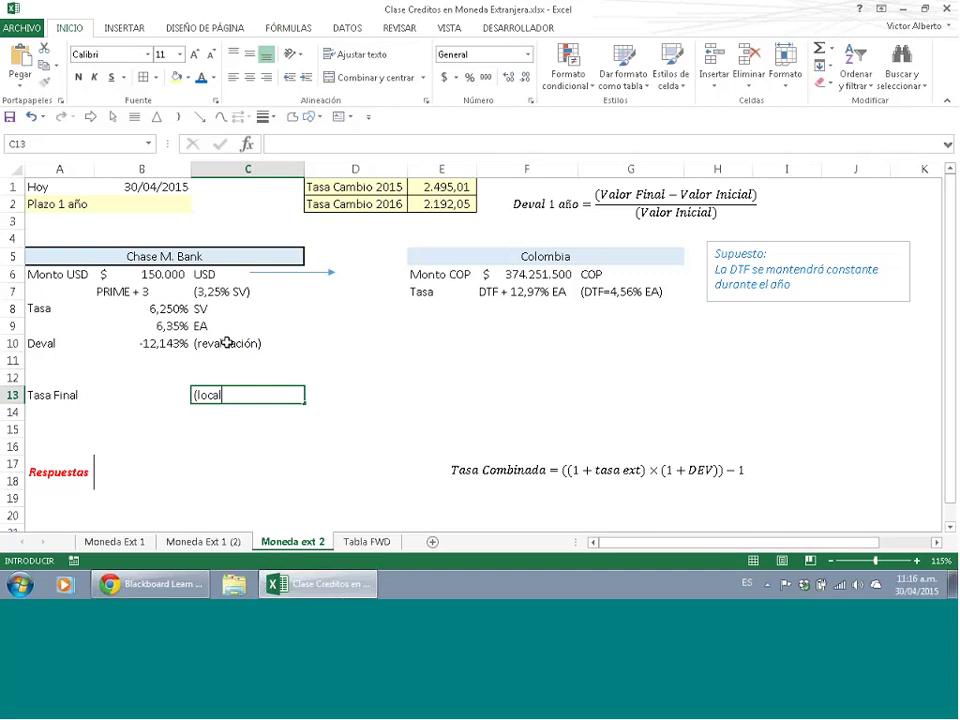
text())
key(Return)
- Enter the formula +((1+B9)*(1+B10)) in B13 to combine the effective annual rate with the devaluation
click(135, 390)
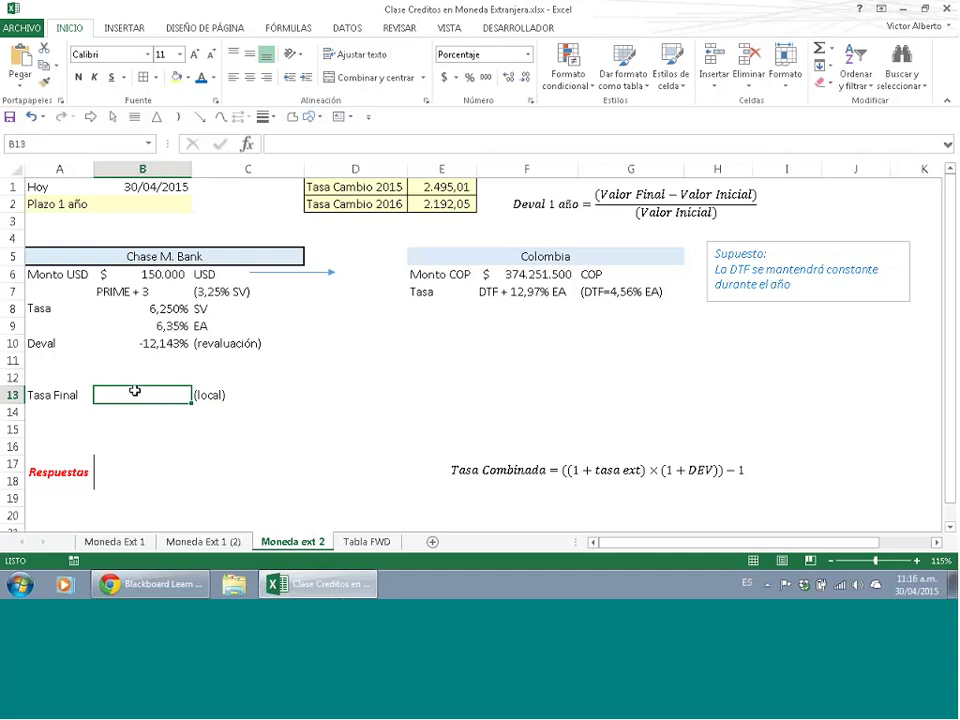
text(+(()
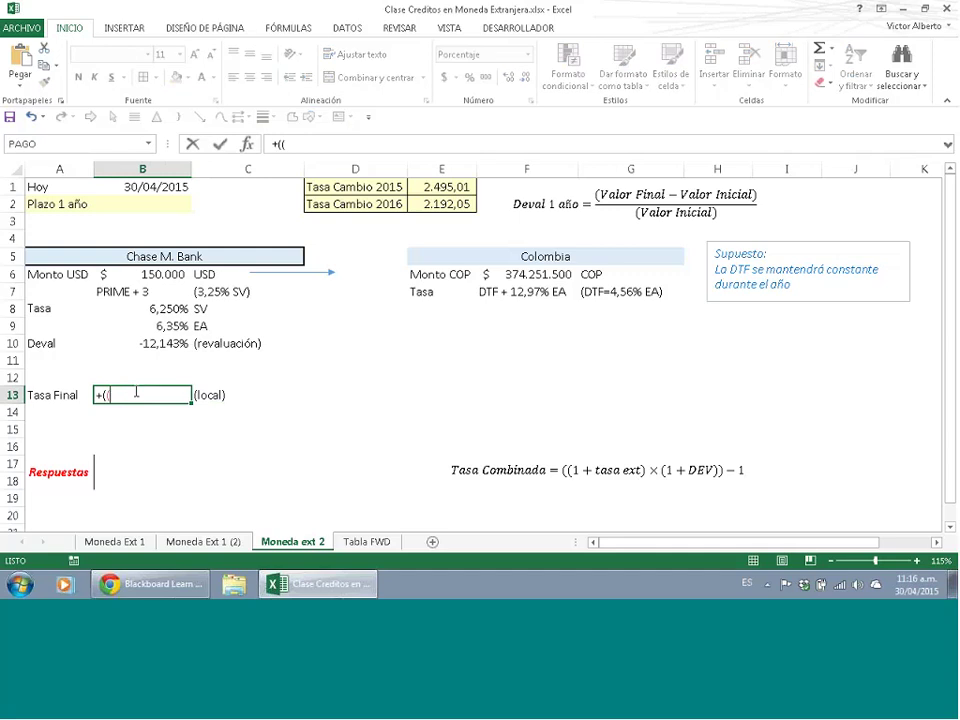
text(1+B9)
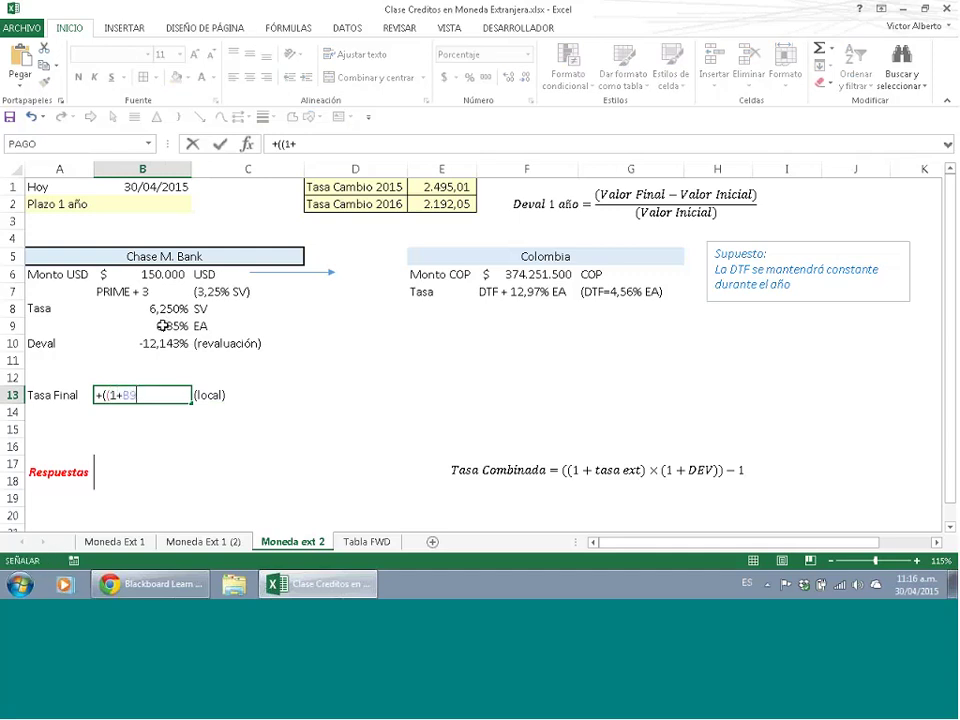
click(161, 326)
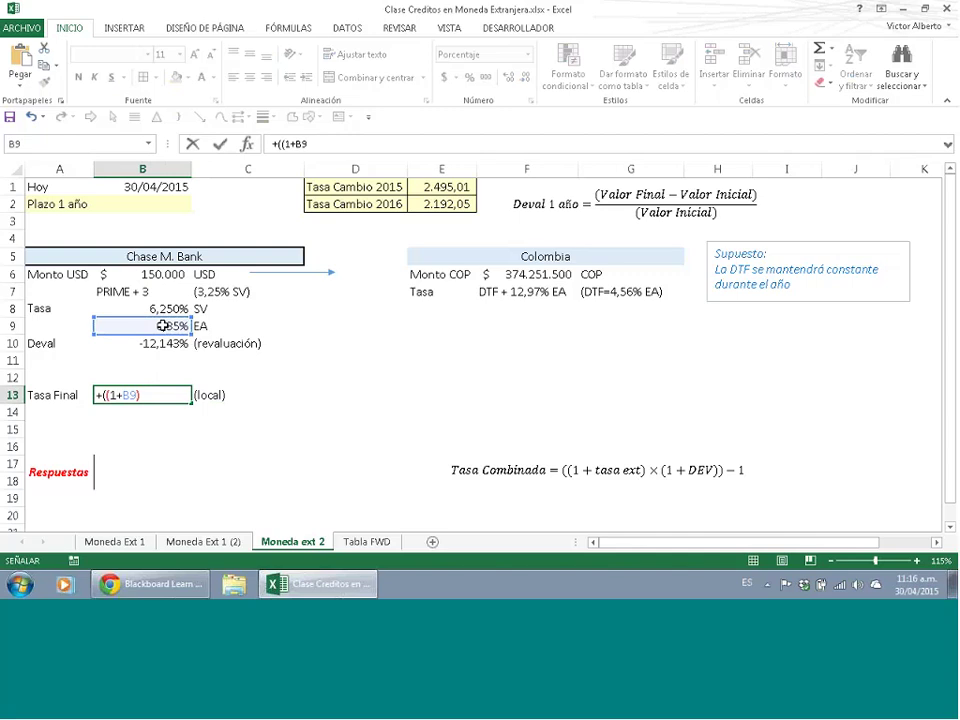
text()*(1+)
click(164, 343)
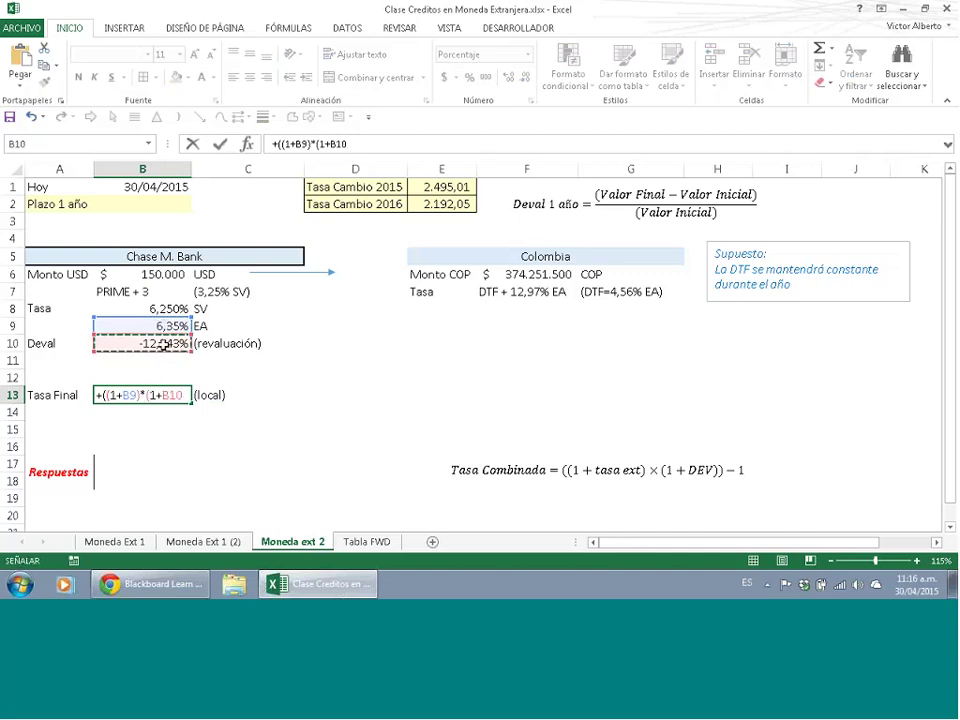
text())
key(Return)
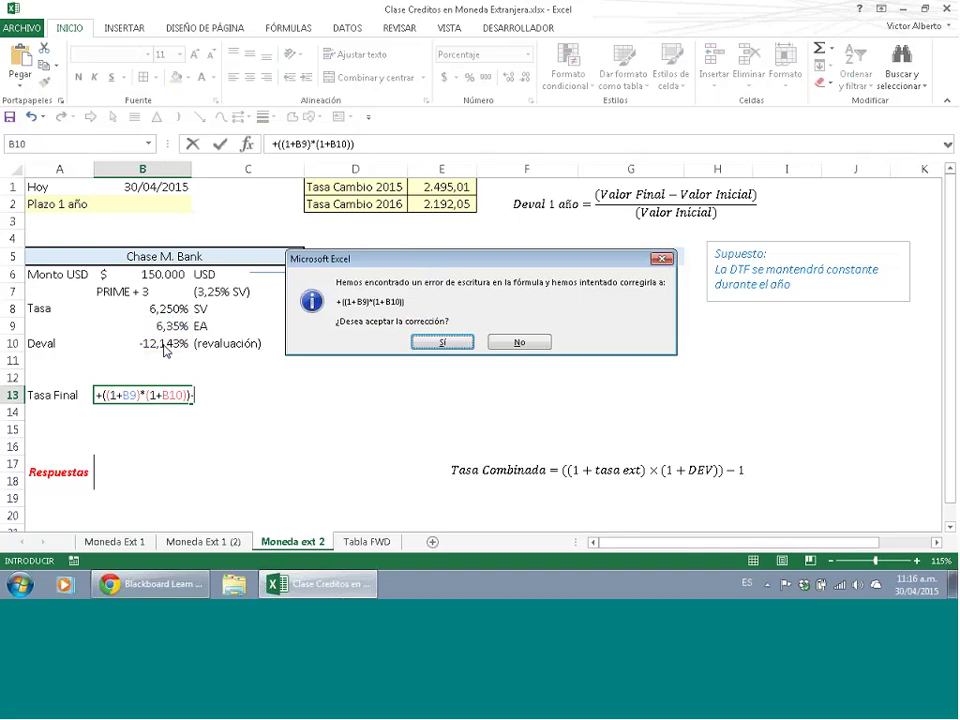
text(n))
key(Return)
key(Up)
key(Up)
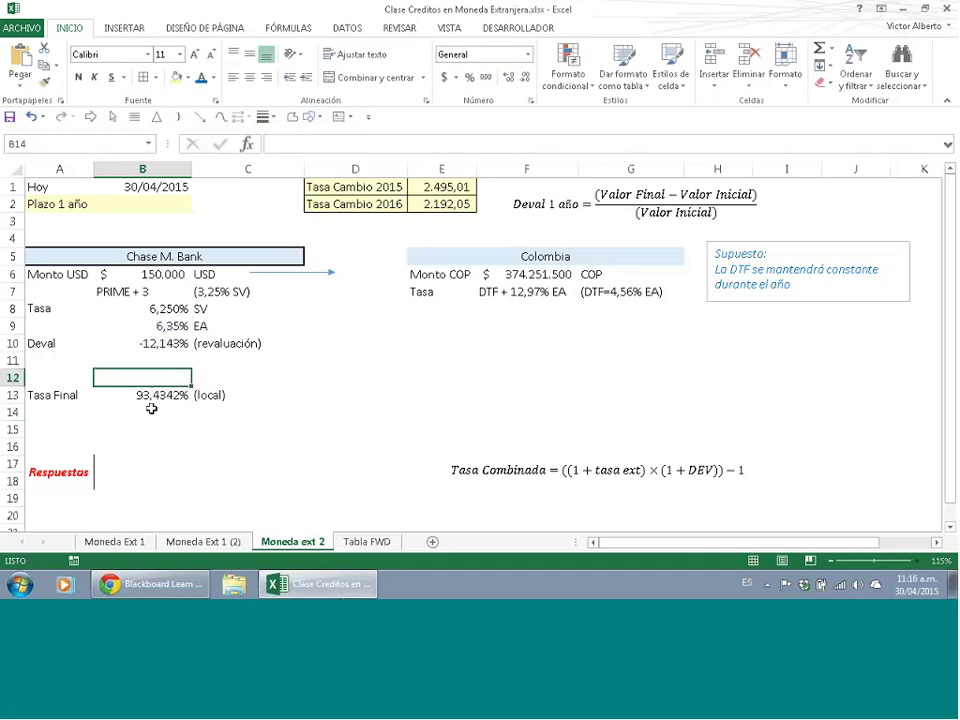
- Complete the combined rate formula in B13 by subtracting 1 at its end
click(154, 399)
double_click(154, 399)
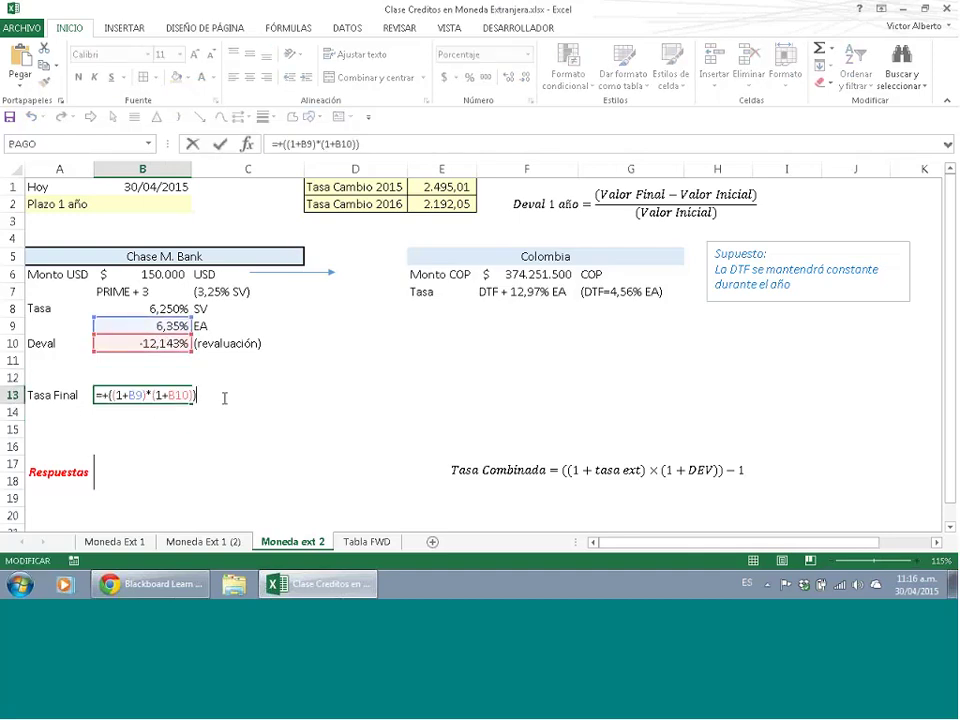
text(-1)
key(Return)
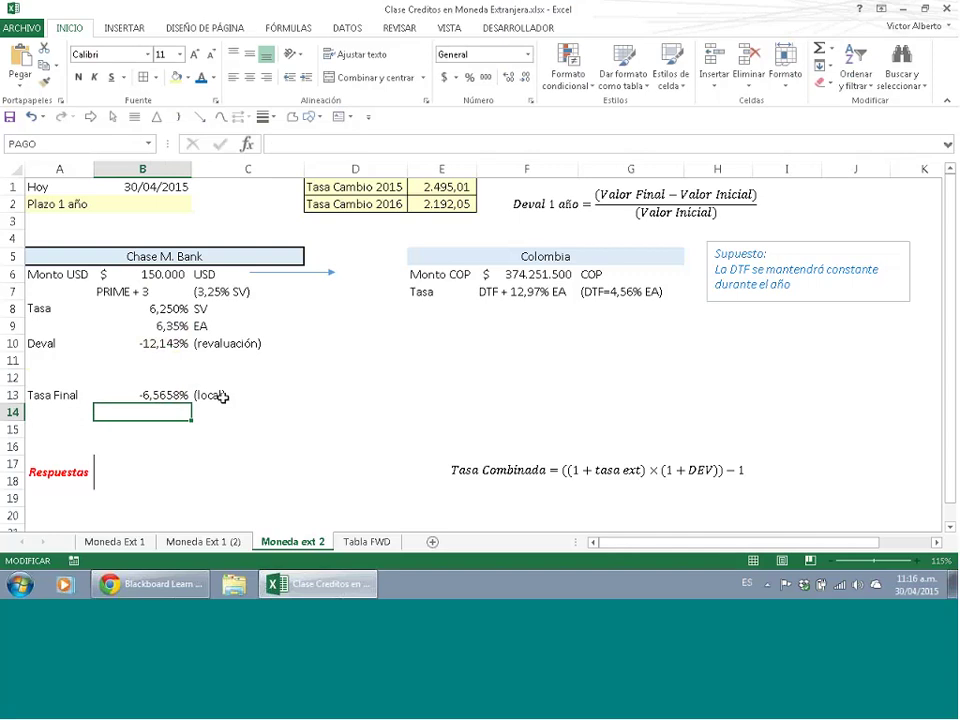
- Make the final rate in B13 bold with yellow fill, and add borders to cells A13:C13
click(151, 395)
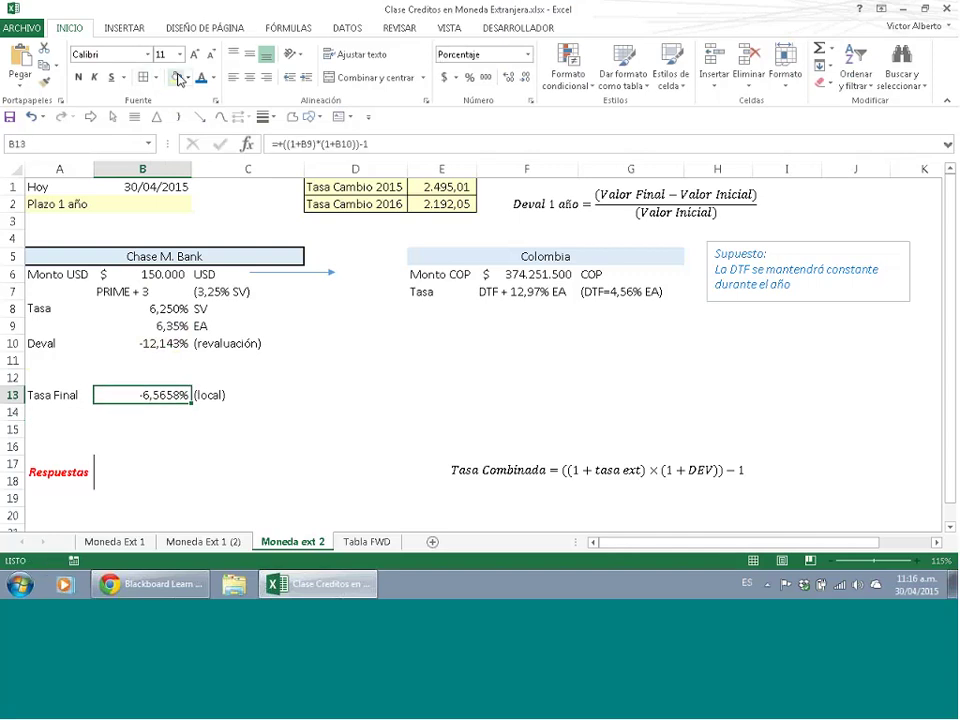
click(176, 77)
click(78, 79)
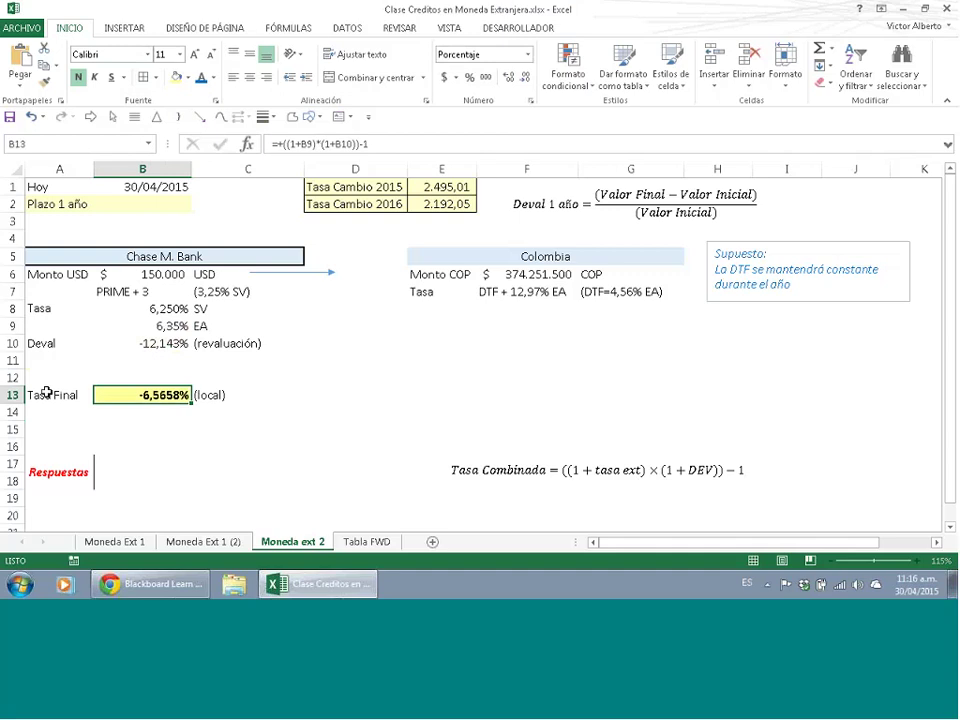
drag(46, 393, 140, 393)
drag(199, 382, 199, 396)
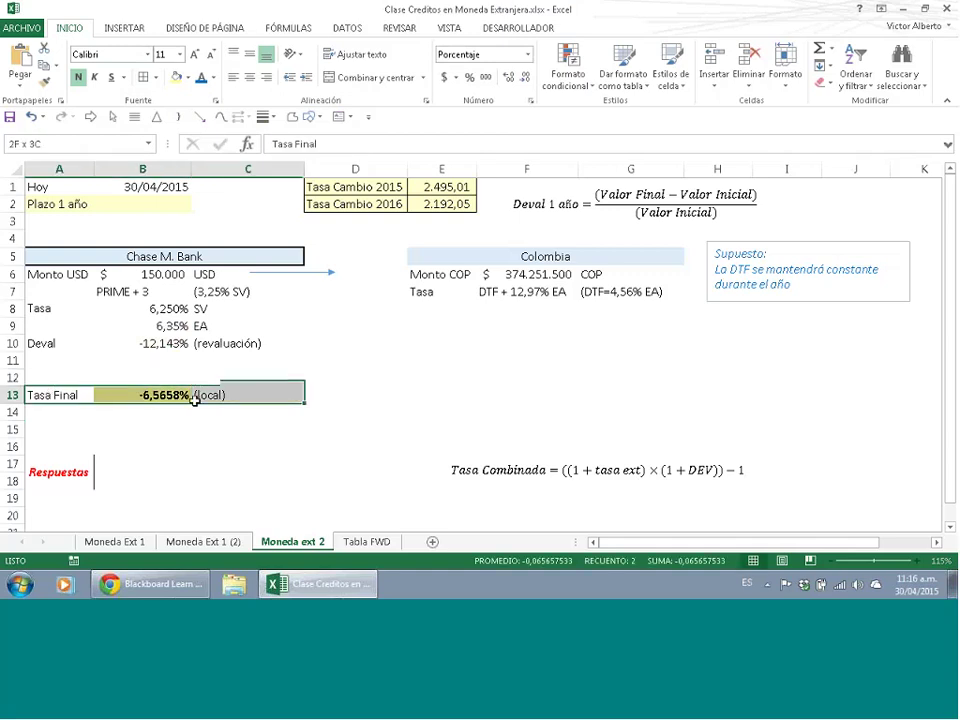
click(143, 77)
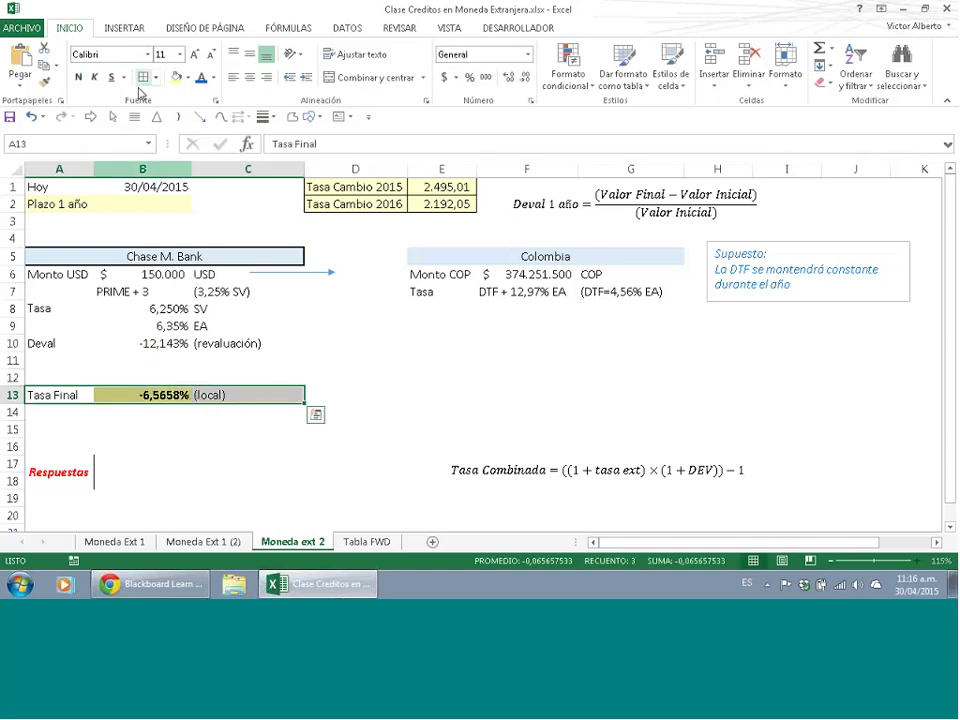
- Add the answer label "Tasa Final" in B17 and link C17 to the final rate in B13
drag(12, 429, 67, 443)
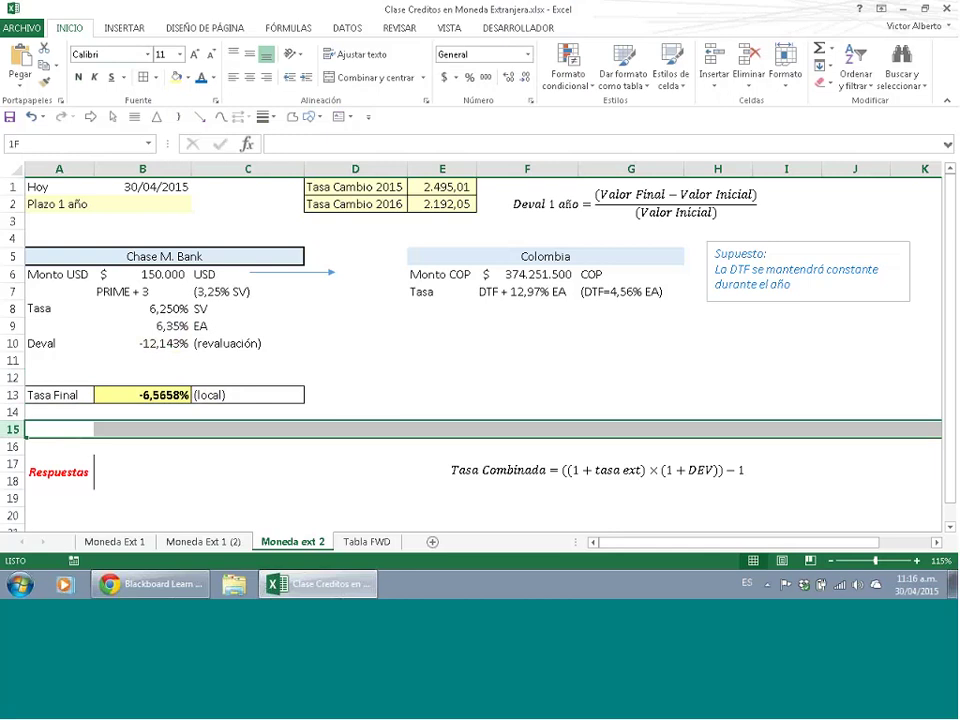
click(107, 474)
double_click(122, 461)
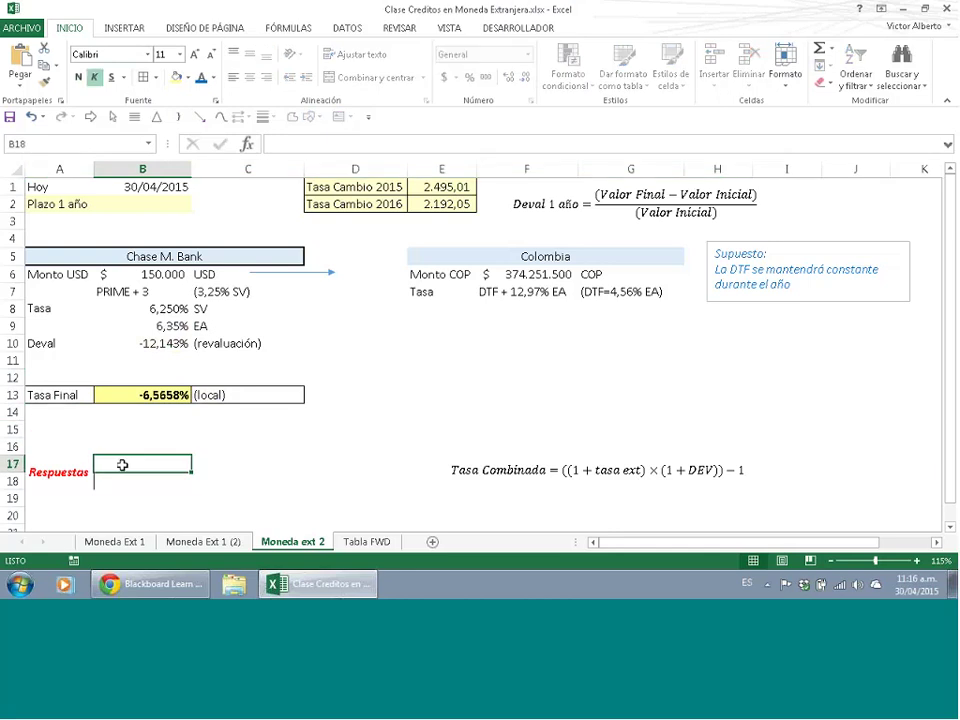
text(Ta)
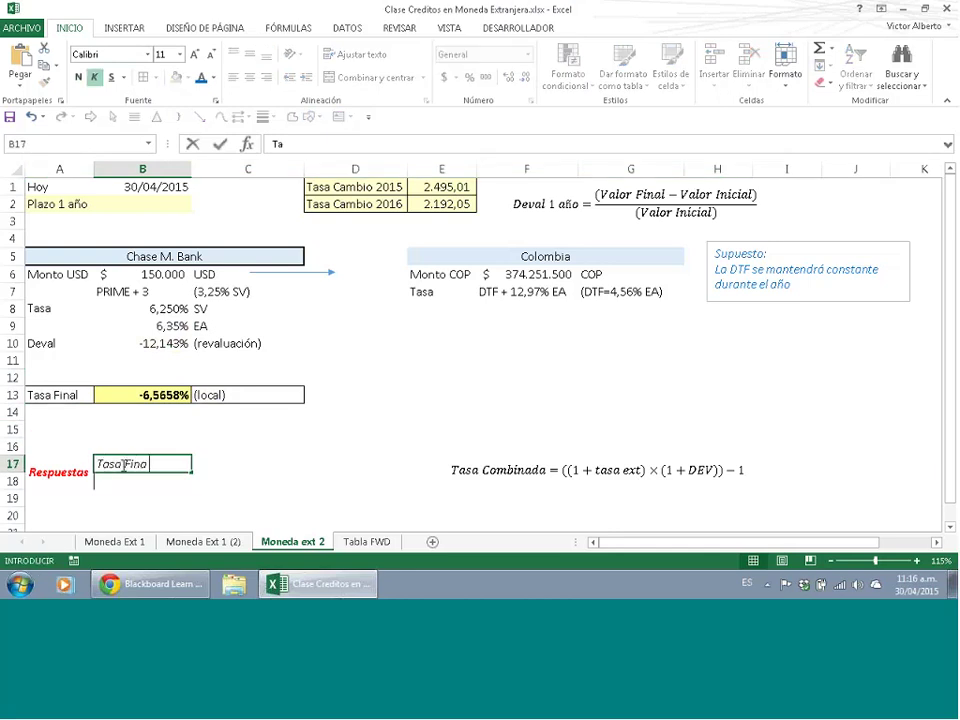
text(sa Final)
key(Tab)
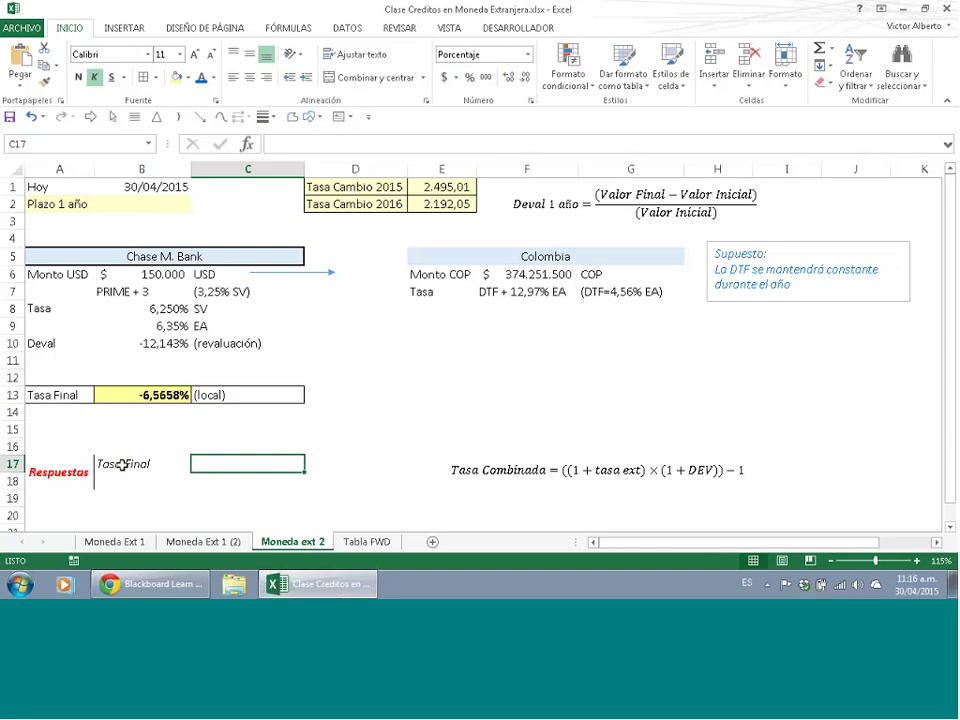
text(+)
click(147, 397)
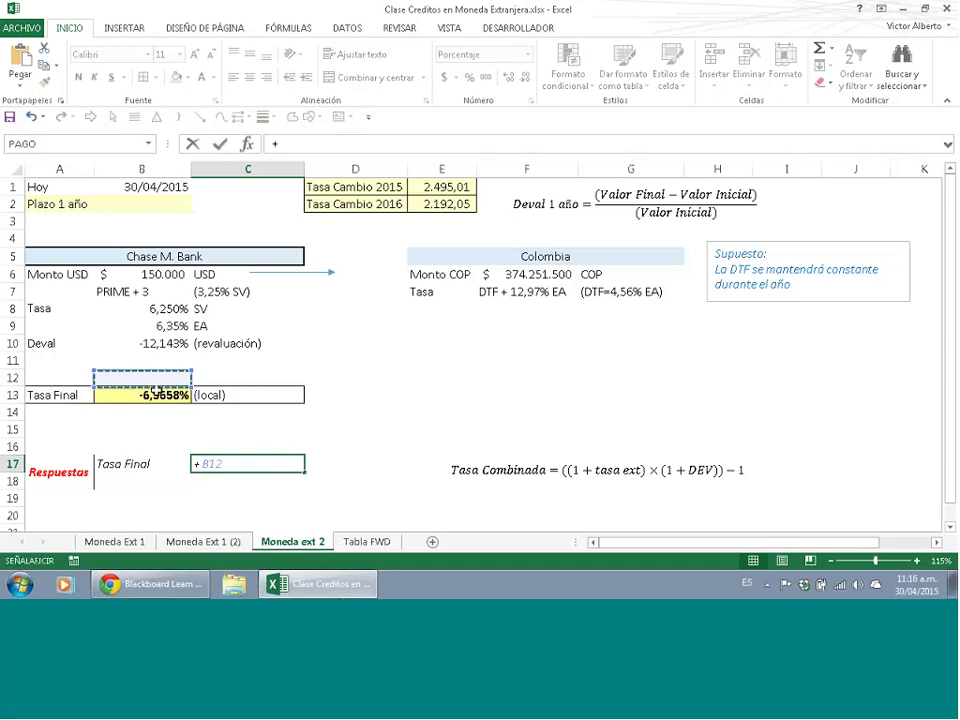
key(Return)
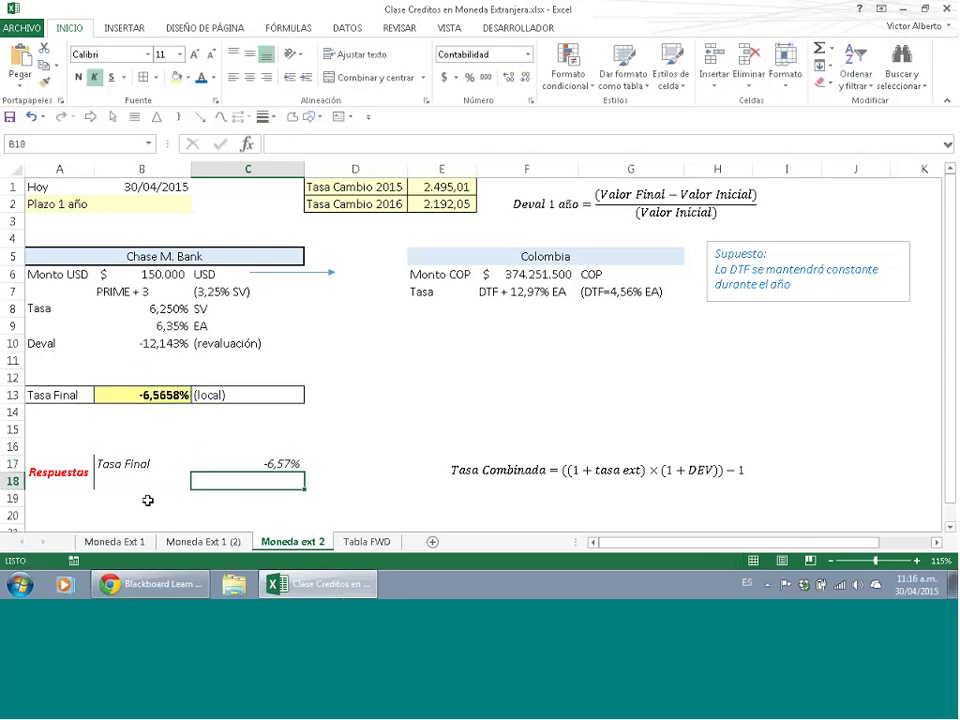
- Add the answer label "Monto cop" in B18
text(M)
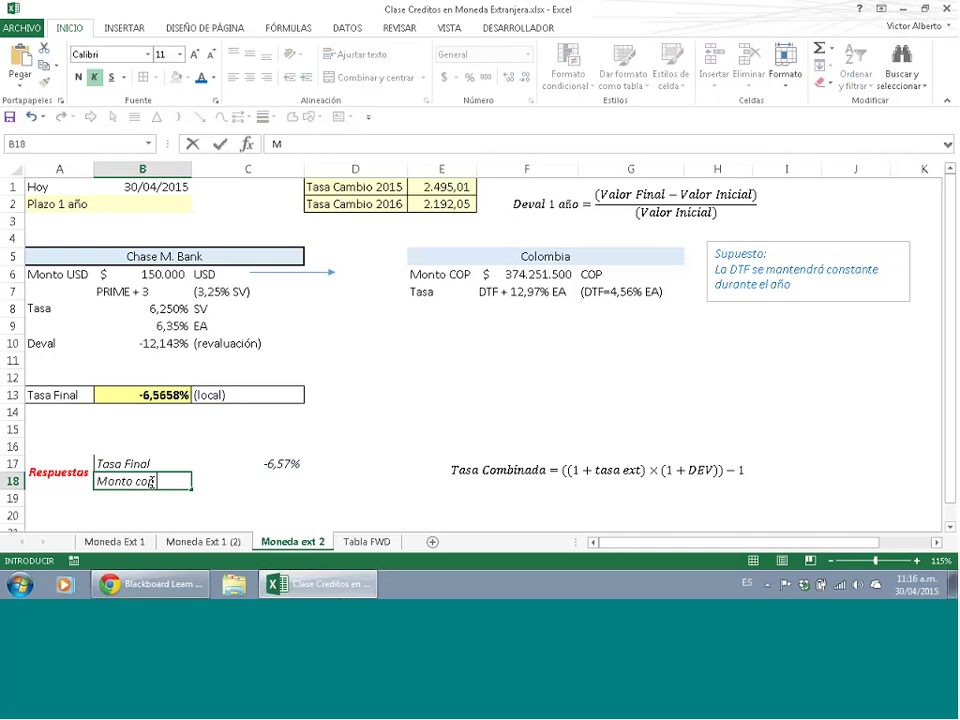
text(onto cop)
key(Tab)
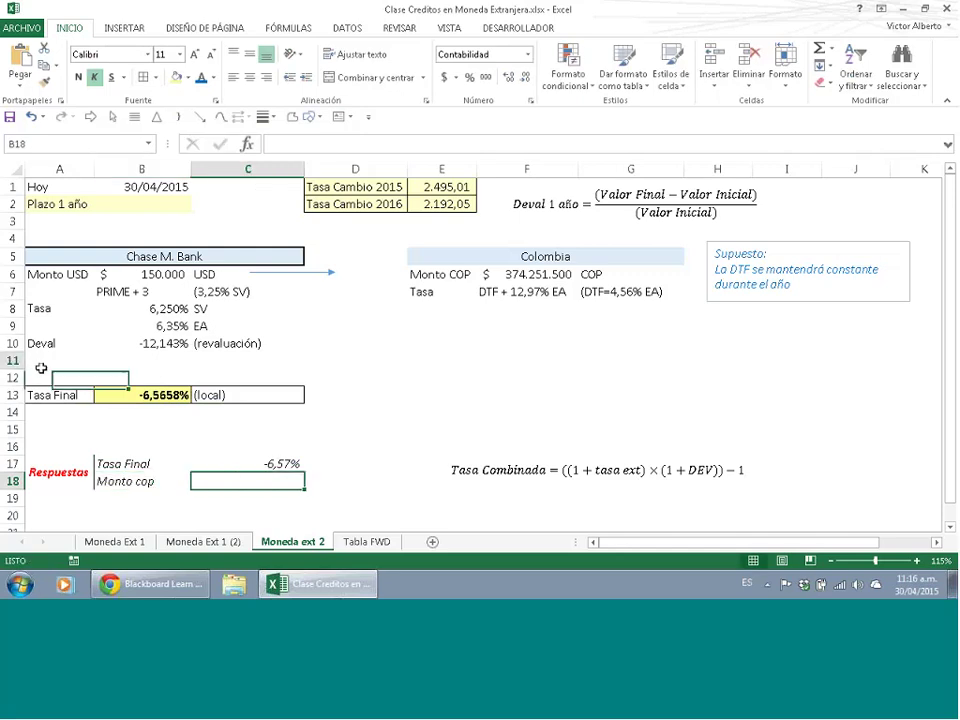
- Add the label "Futuro" in A11 and its currency "USD" in C11
click(41, 366)
text(Fut)
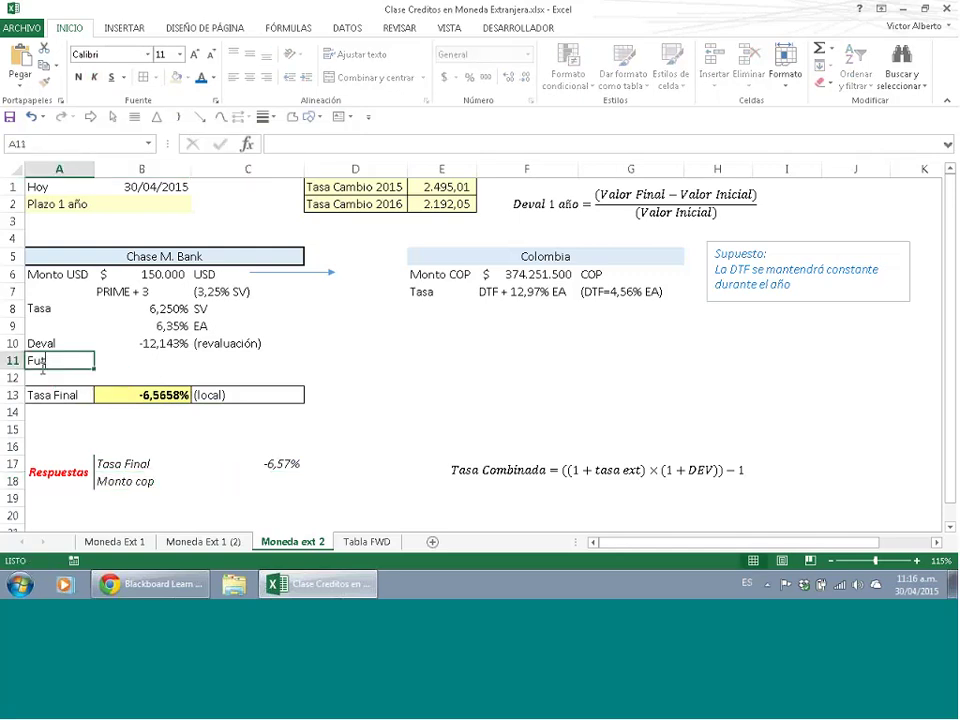
text(uro)
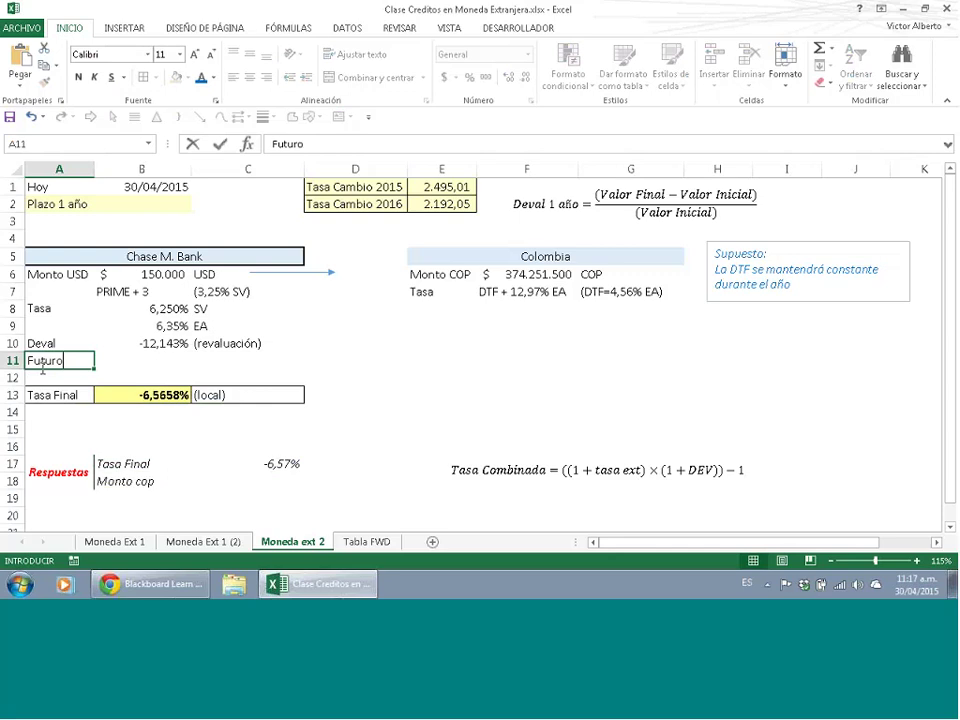
key(Tab)
key(Tab)
text(U)
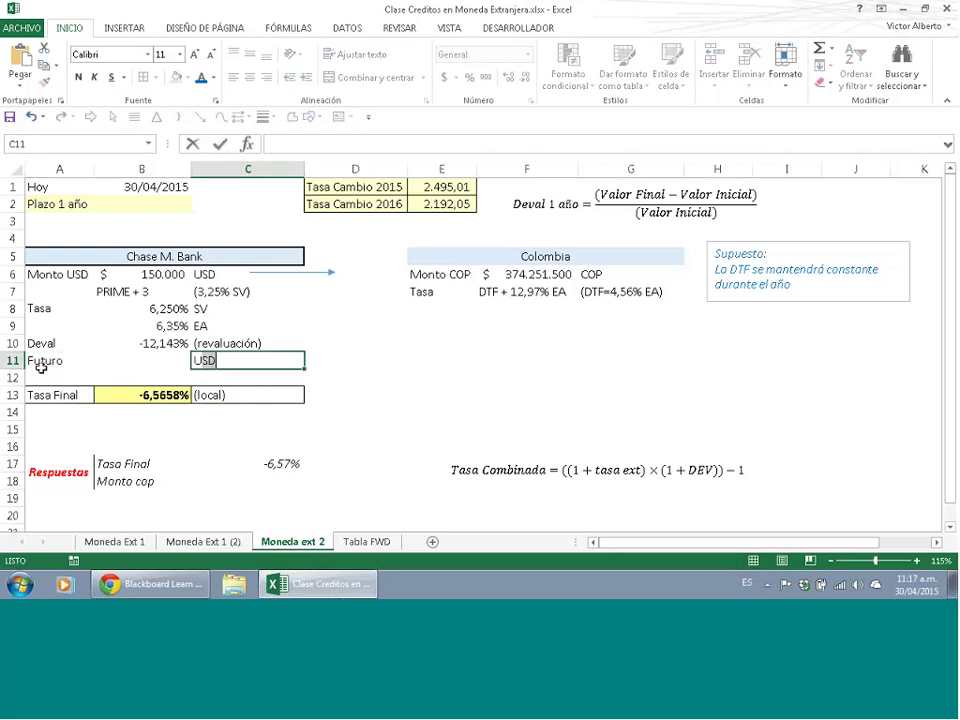
- Calculate the loan's future value in B11 with the VF function, using rate B9, 1 period and present value -B6
key(Left)
text(+)
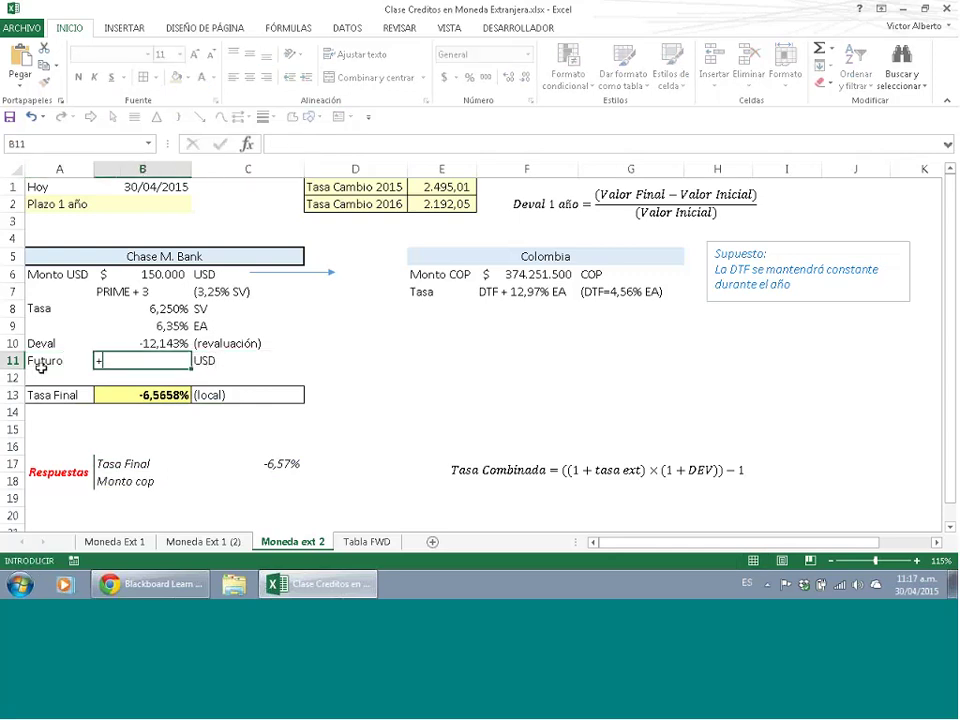
text(vf())
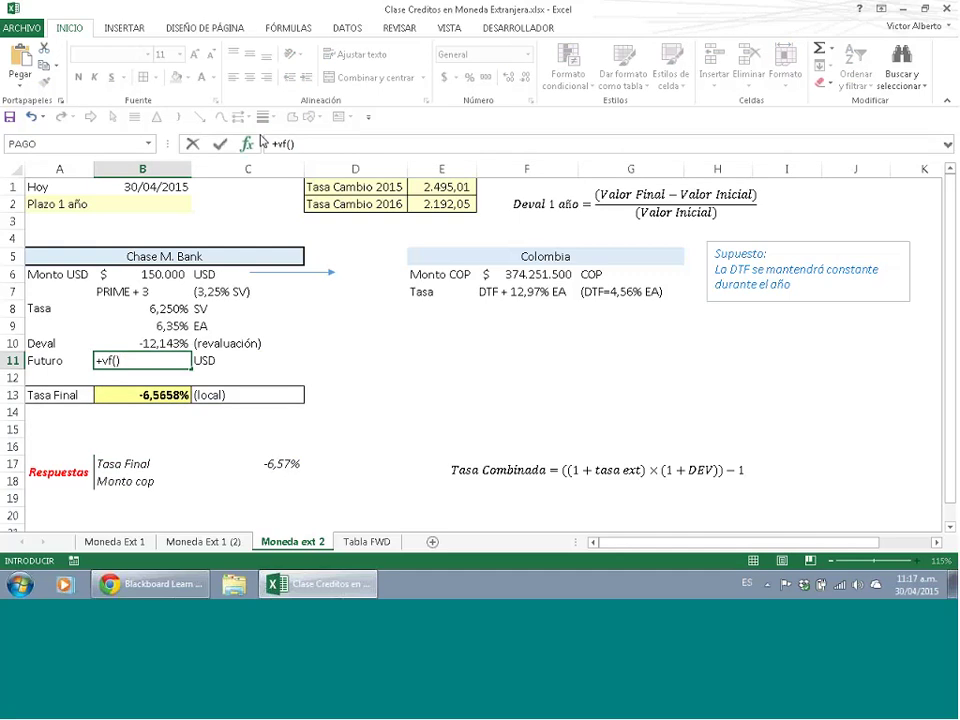
click(248, 143)
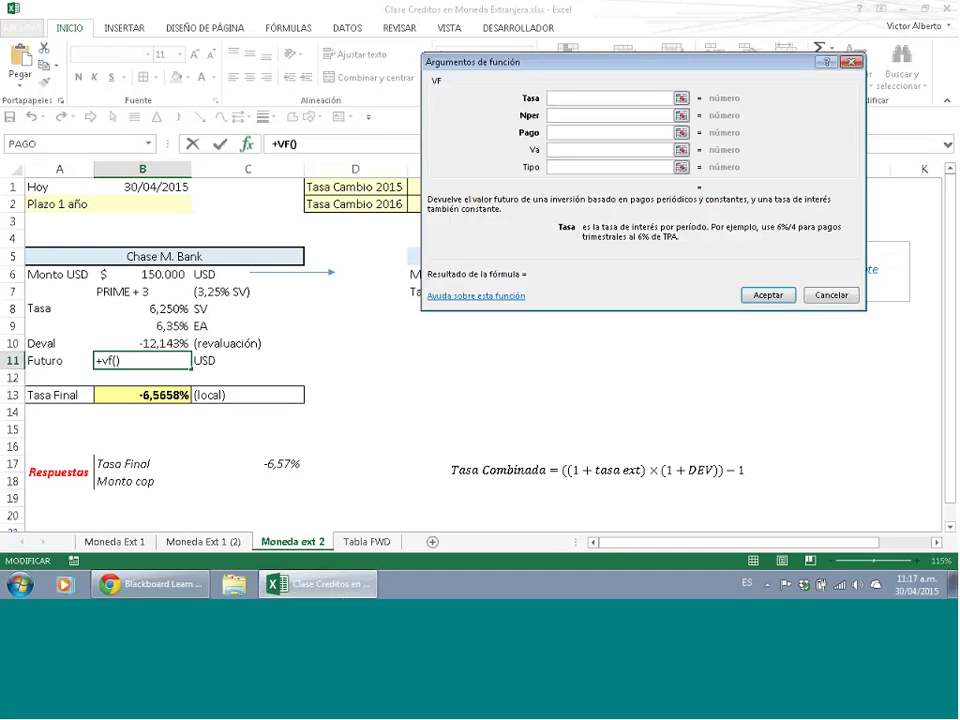
click(165, 330)
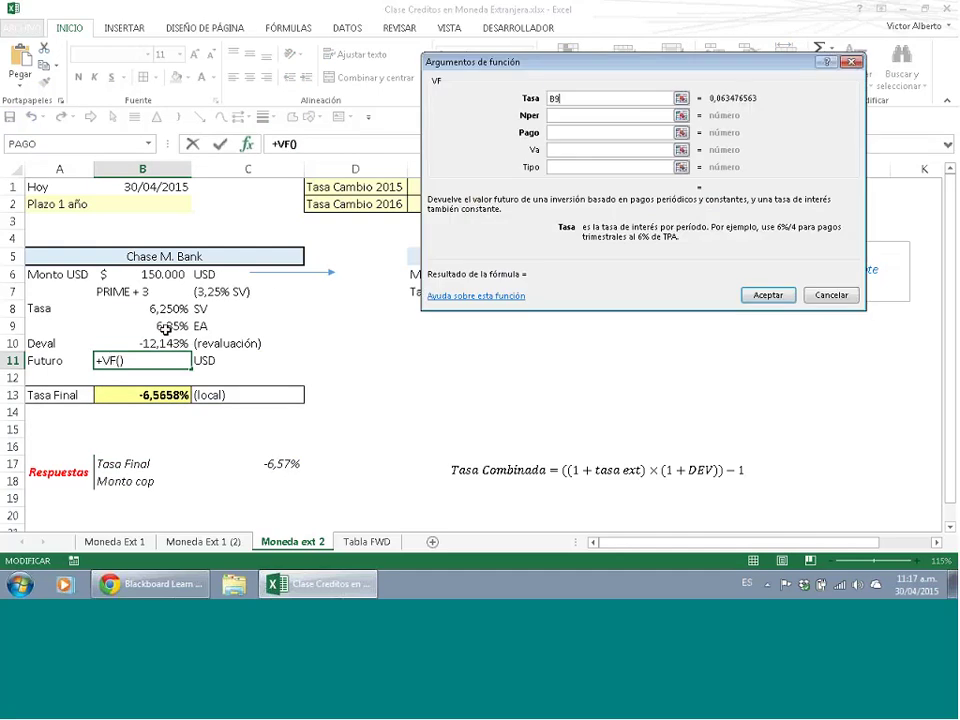
click(573, 116)
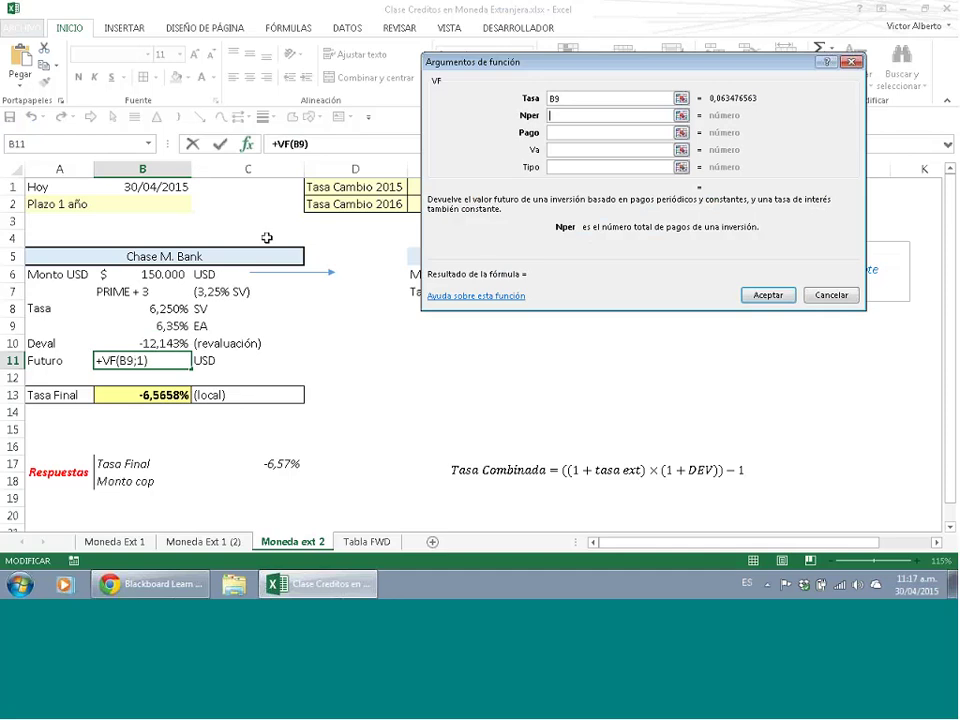
text(1)
click(587, 149)
text(-)
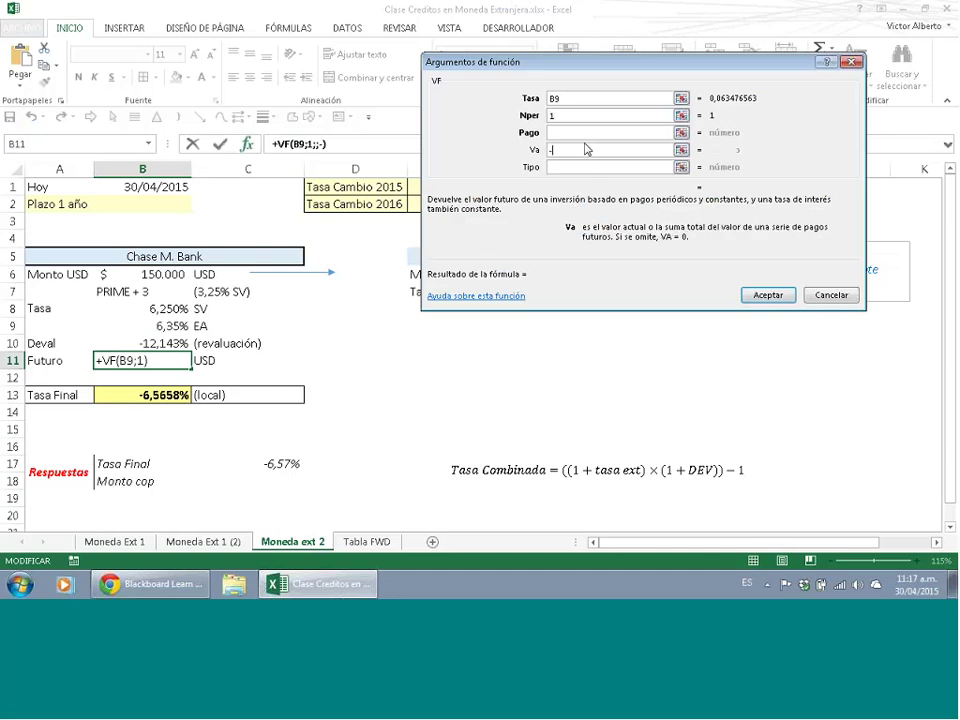
click(137, 277)
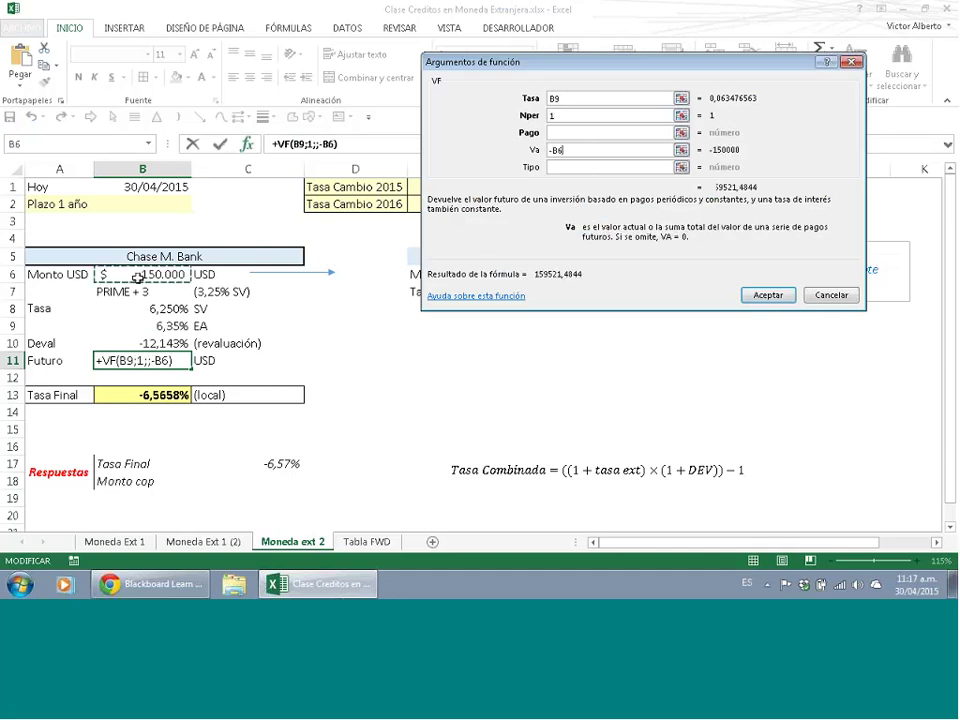
key(Return)
- Add the currency label "COP" in C12 and convert the future value in B12 with the formula +B11*E2
click(232, 380)
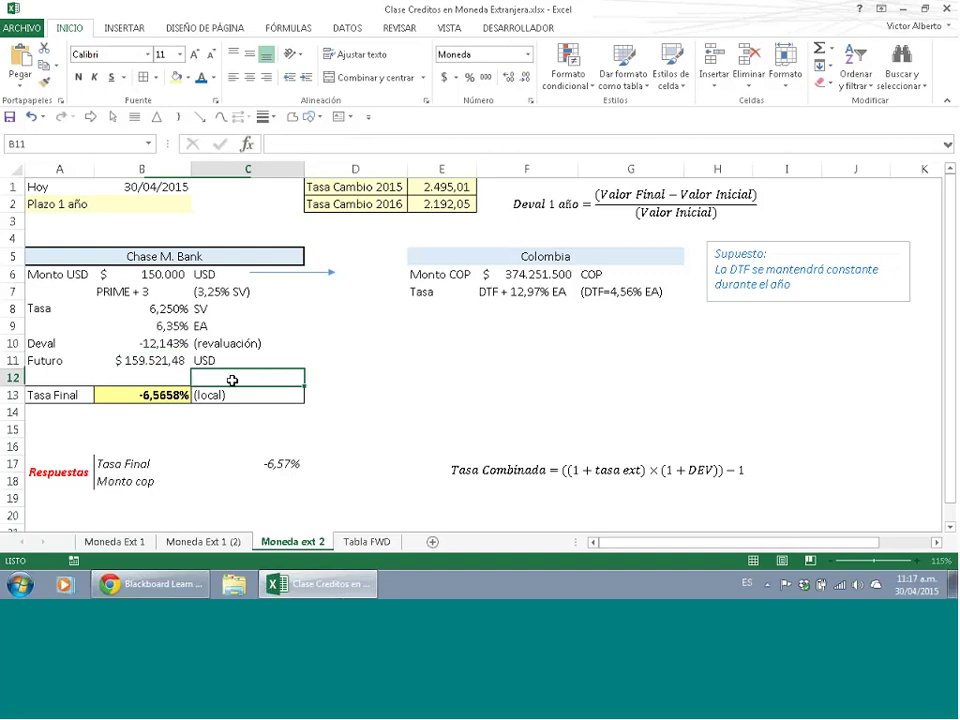
text(CO)
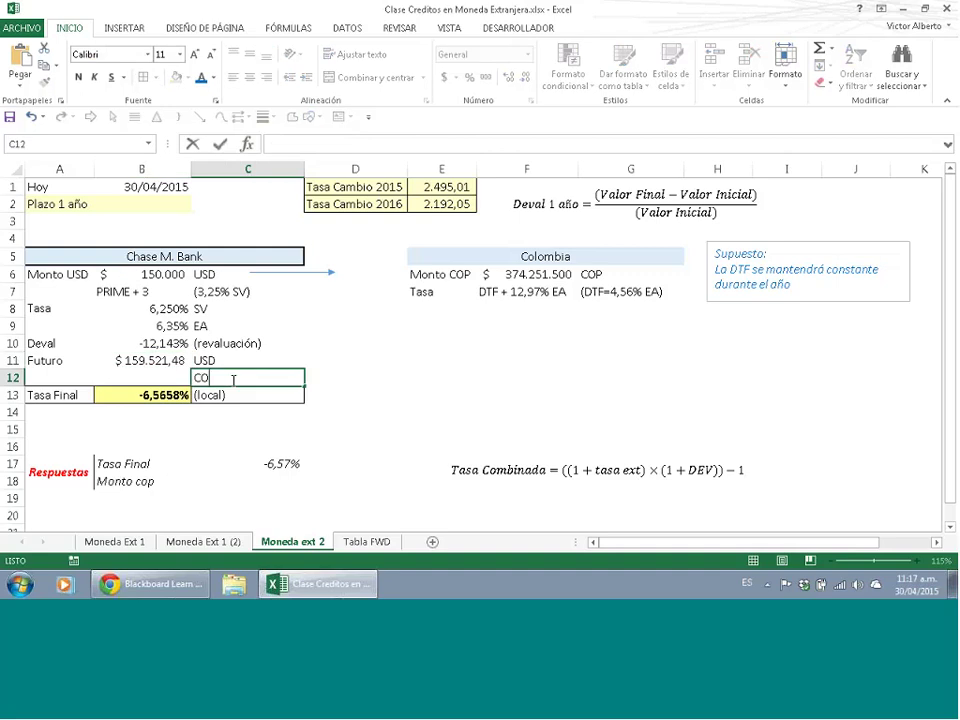
text(P)
key(Left)
text(+)
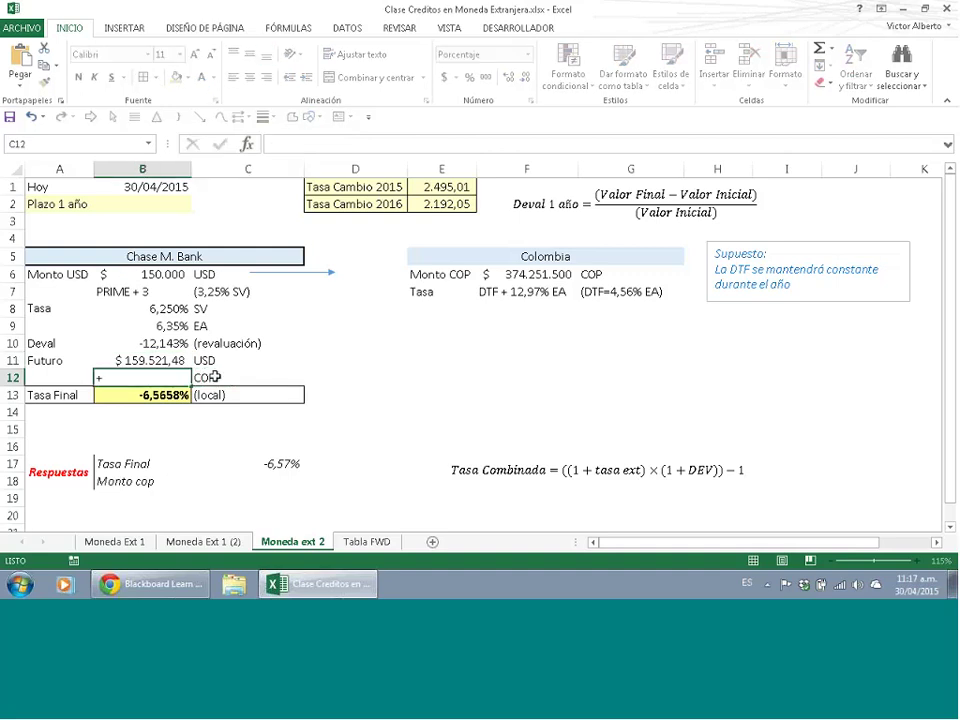
click(155, 362)
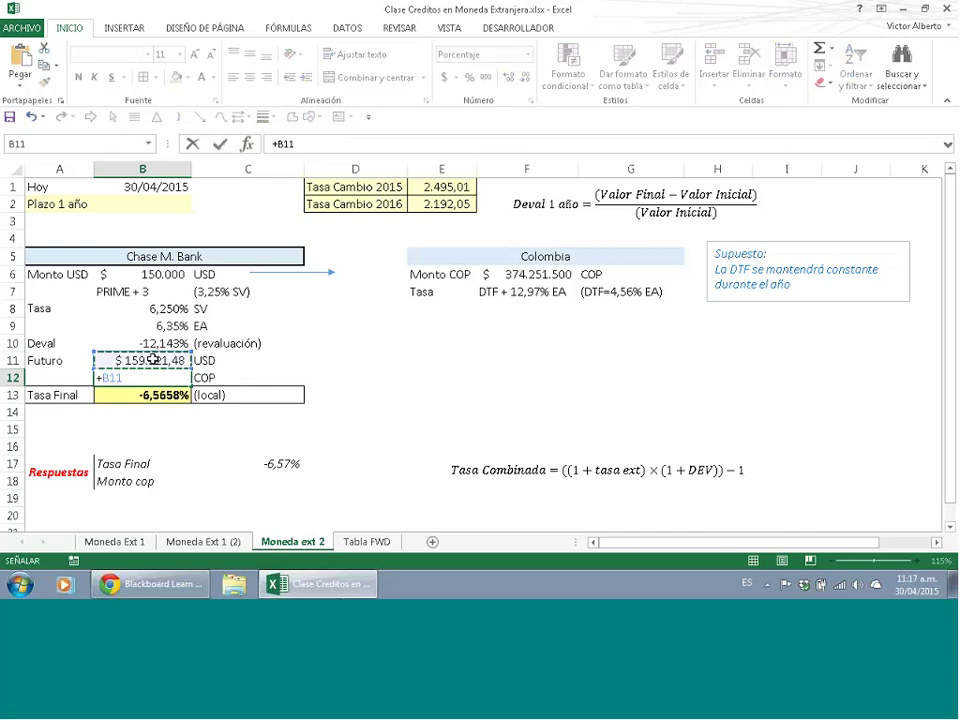
text(*)
click(440, 204)
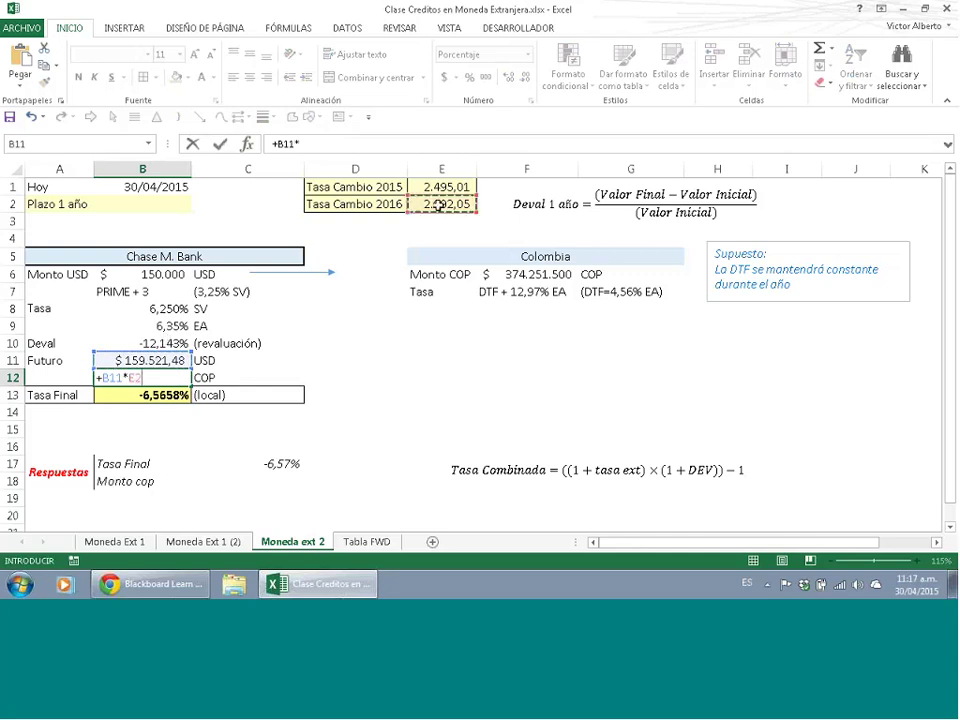
key(Return)
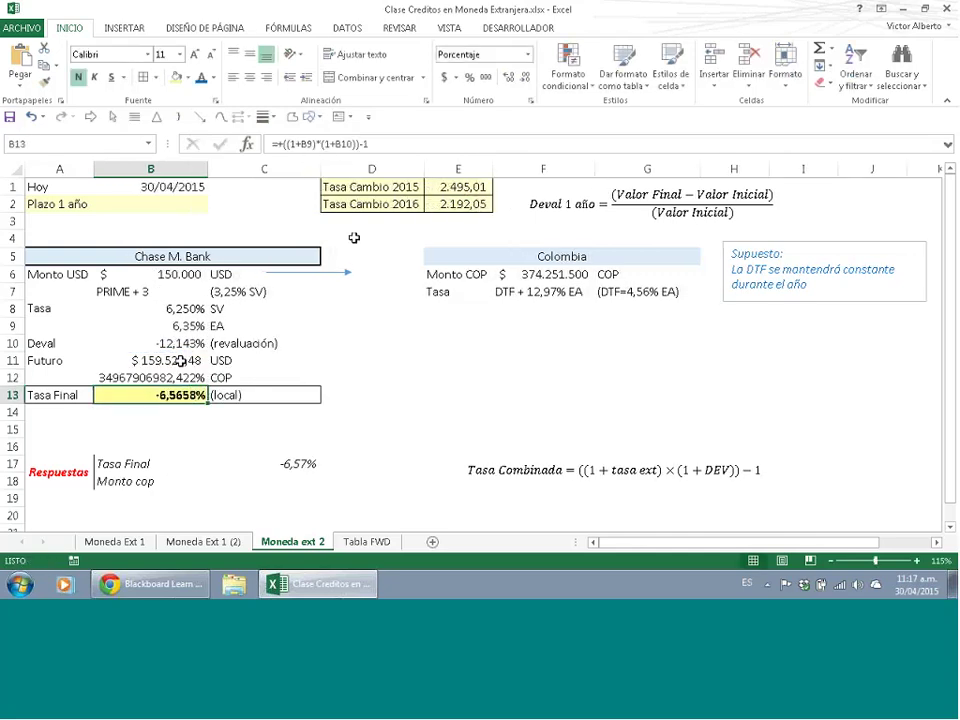
- Format the COP amount in B12 as accounting currency without decimals
click(481, 79)
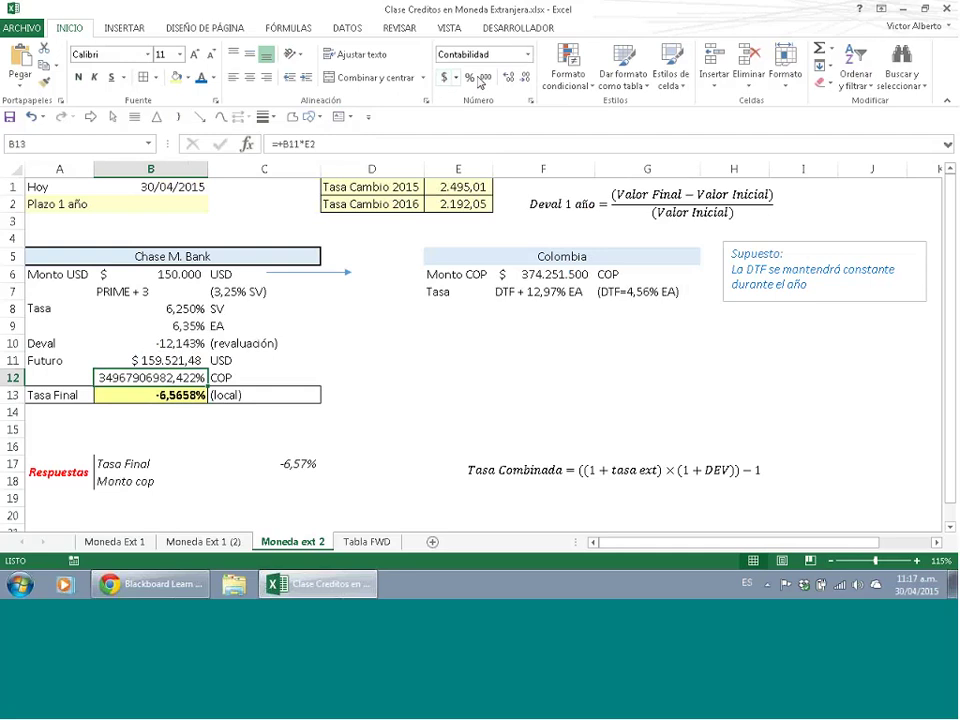
click(526, 77)
click(526, 77)
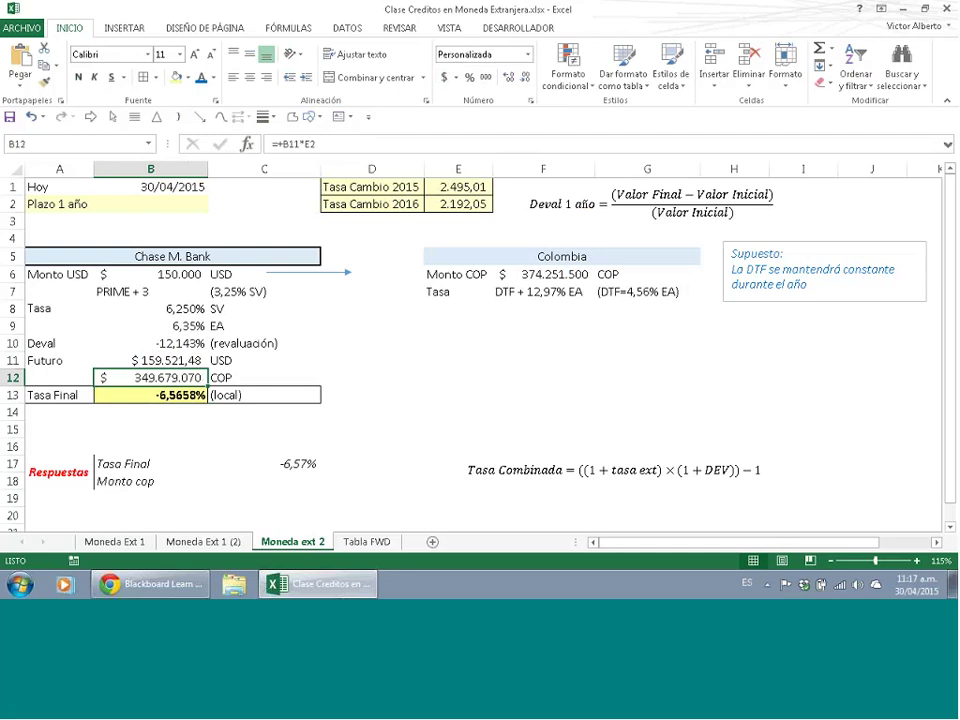
- Link the "Monto cop" answer in C18 to the COP amount in B12
click(293, 480)
text(+)
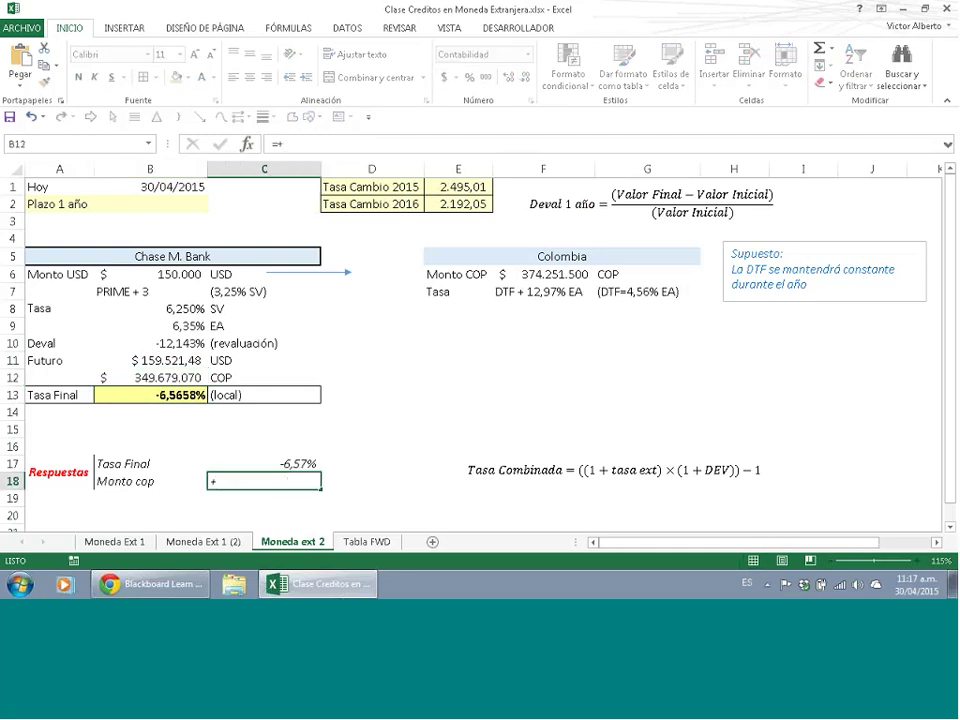
click(176, 377)
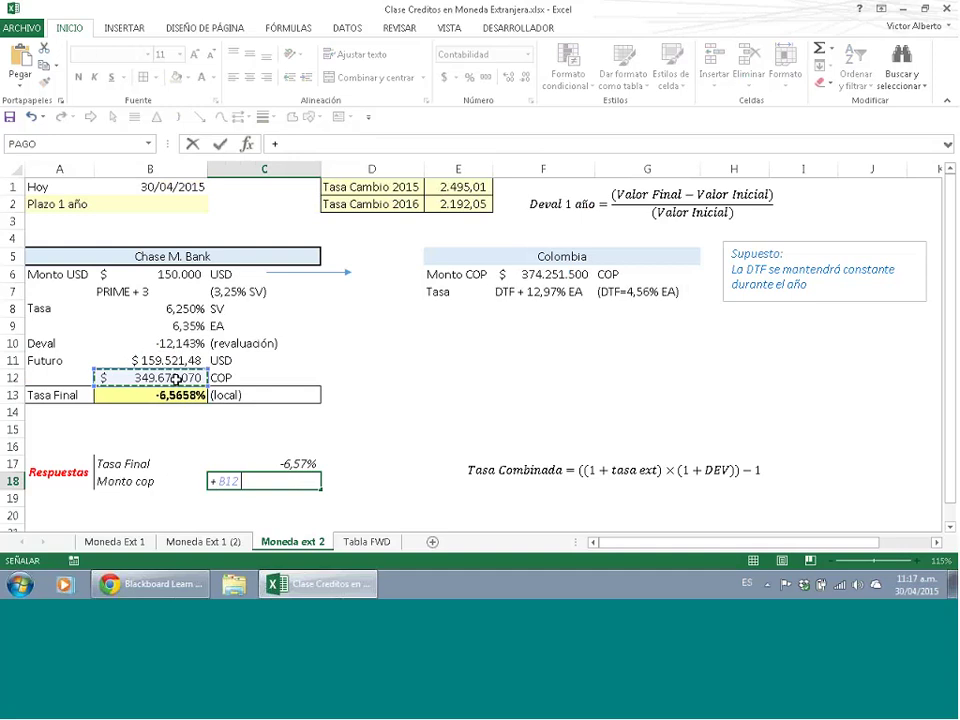
key(Return)
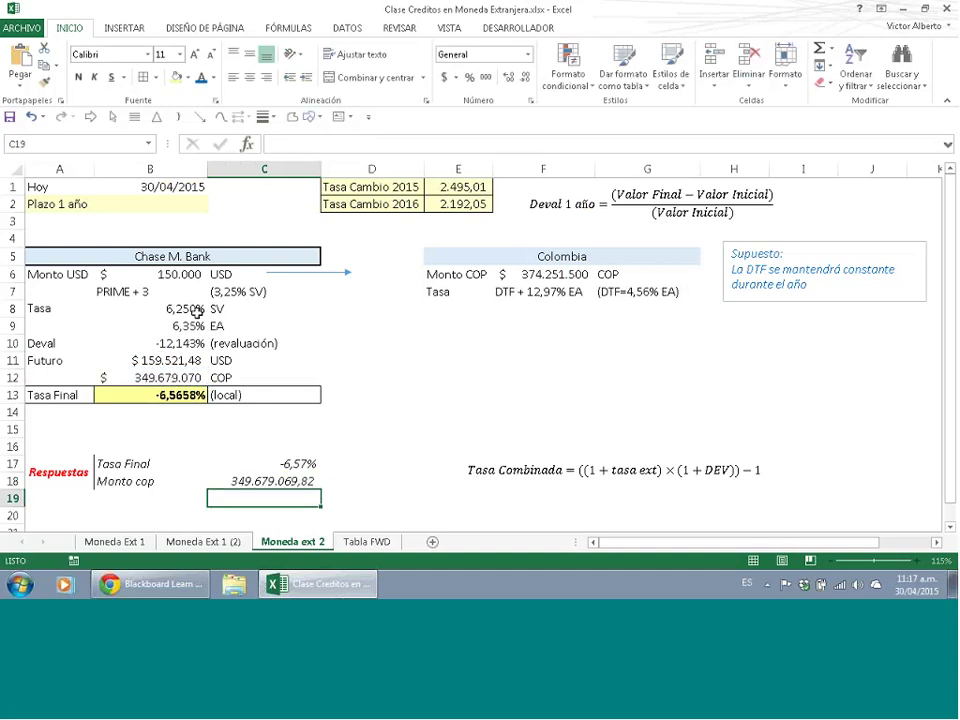
- Calculate Colombia's combined rate in F9 with +((1+4,56%)*(1+12,97%))-1 and label it "EA" in G9
click(545, 320)
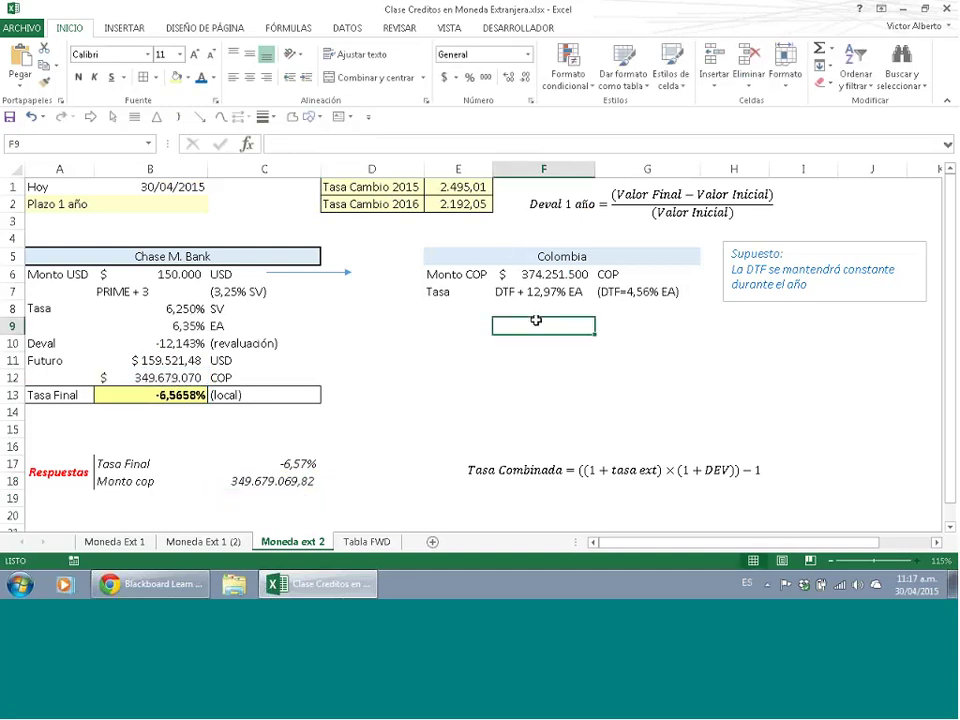
text(+)
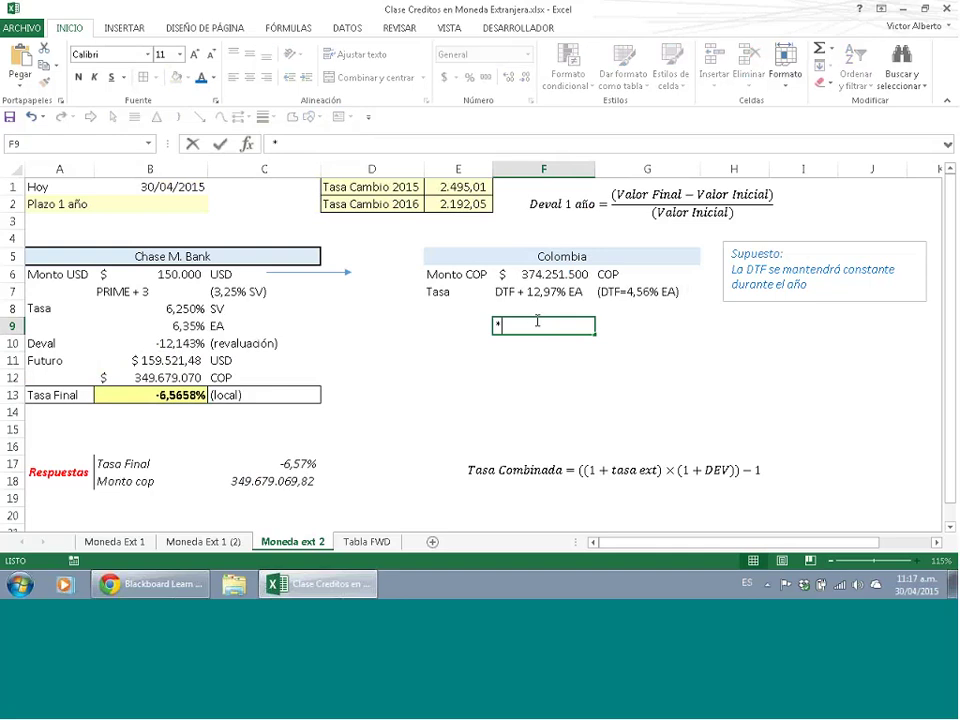
text(((1+4,56%)*(1+12,97%))-1)
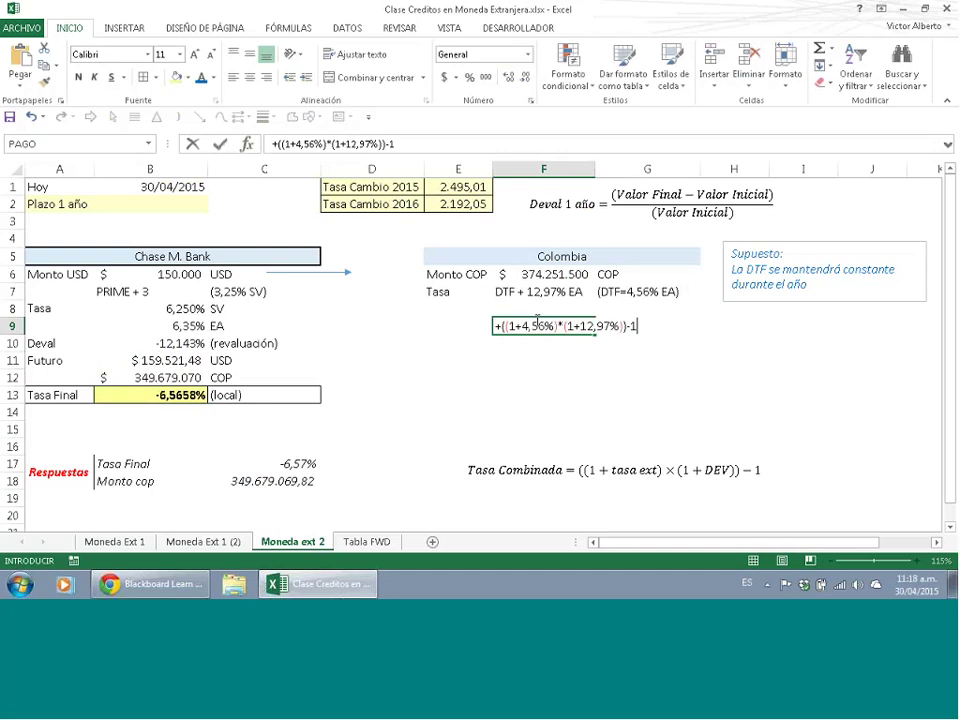
key(Return)
click(645, 341)
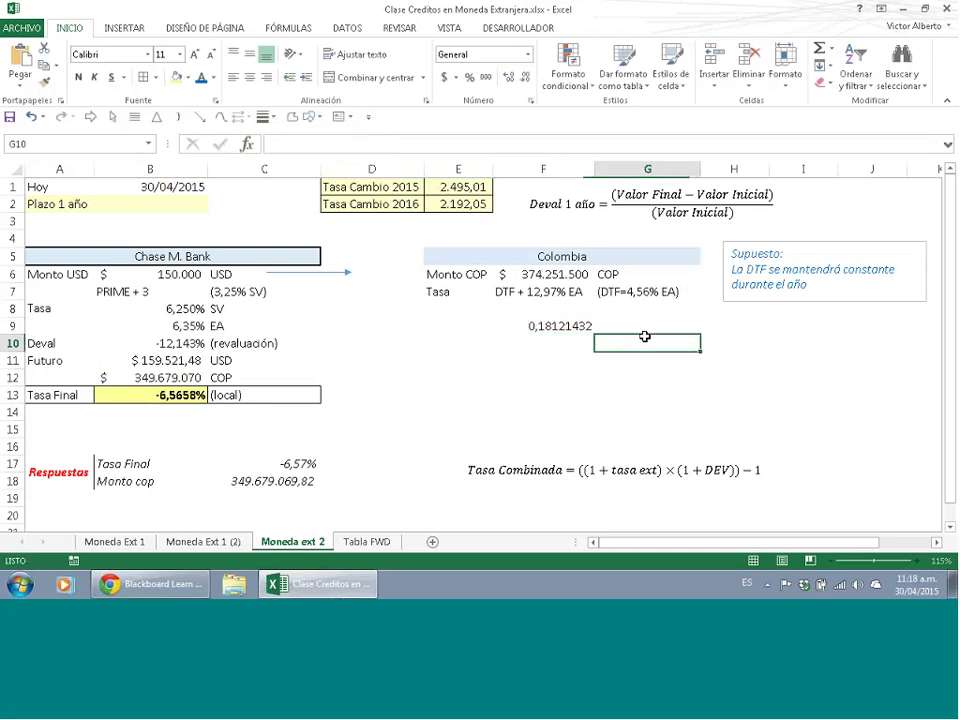
click(647, 326)
text(EA)
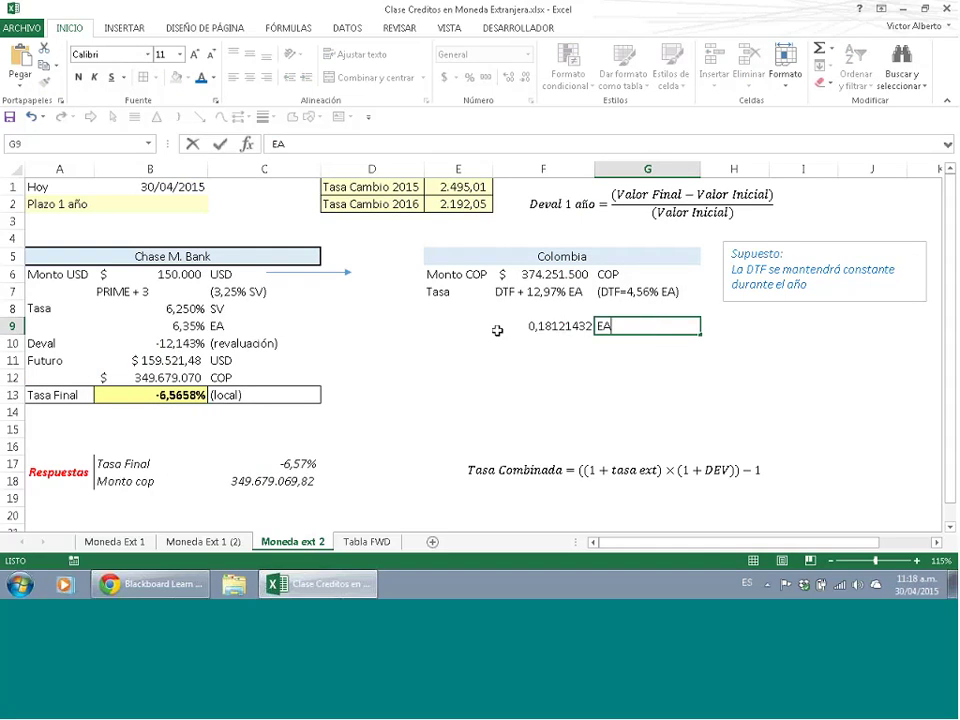
- Format the Colombian rate in F9 as a percentage with three decimals
click(498, 328)
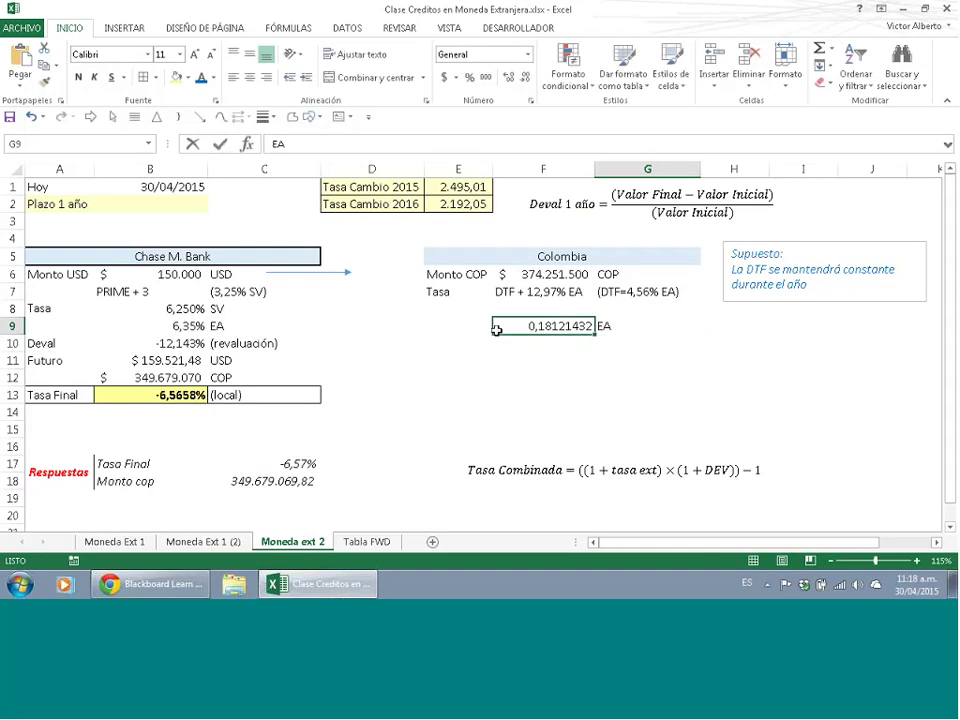
click(455, 77)
click(455, 77)
click(469, 78)
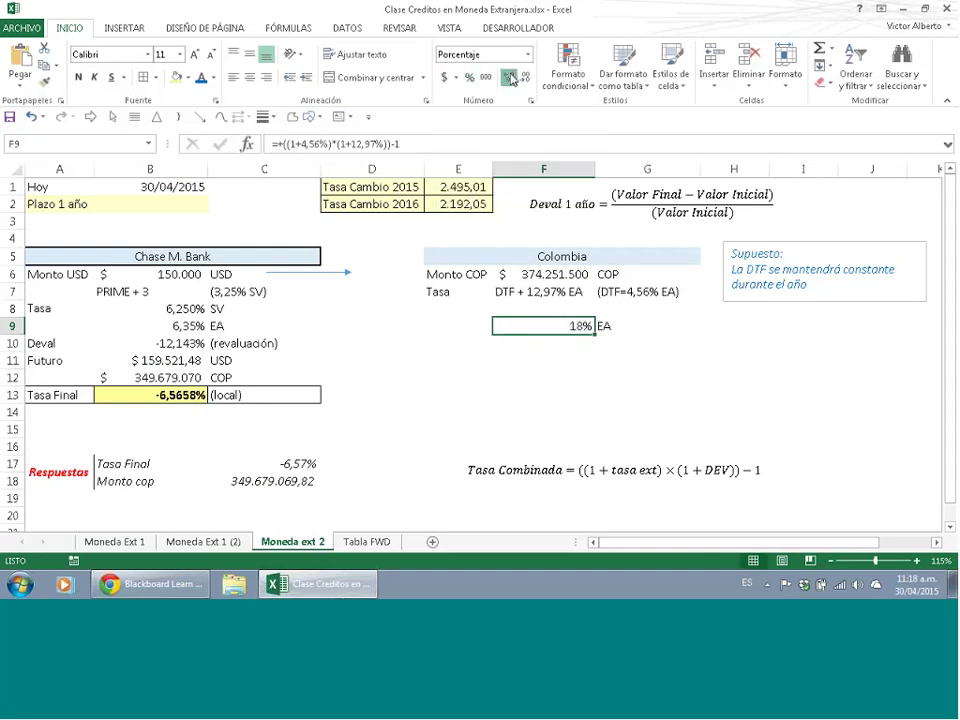
click(508, 77)
click(508, 77)
click(508, 77)
- Add the label "Tasa" in E9 and center the contents of cells E9:G9
click(442, 330)
text(T)
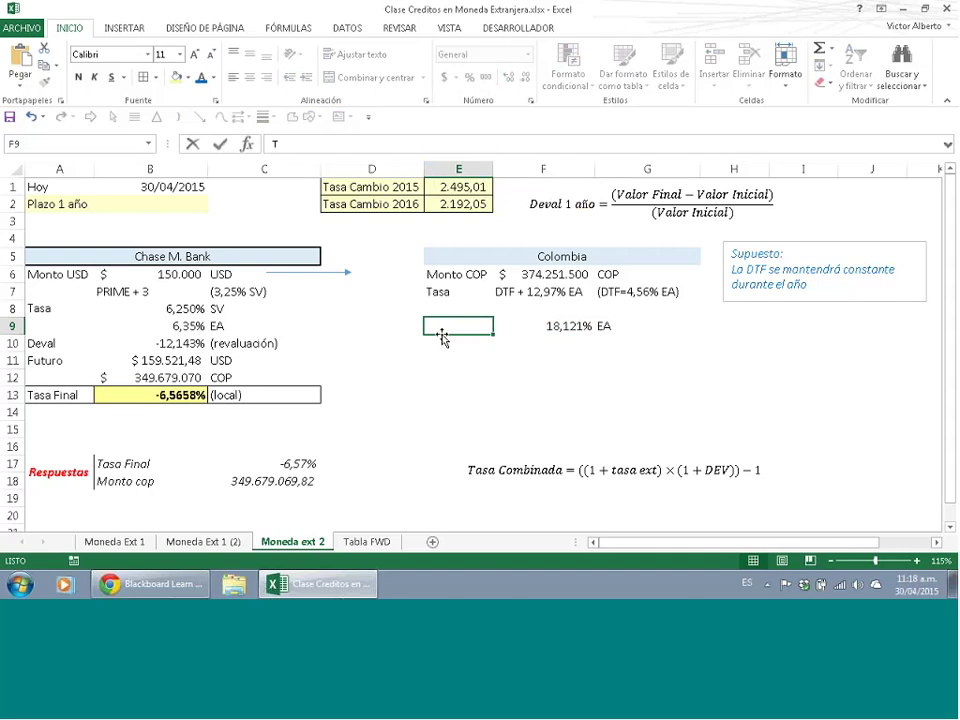
text(ASA)
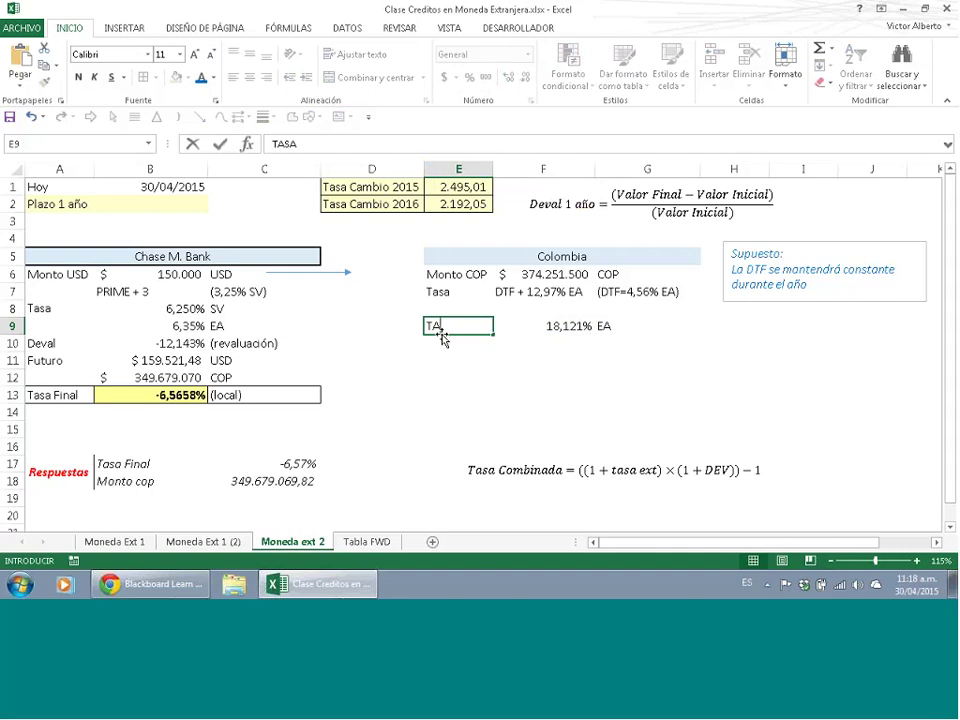
key(Tab)
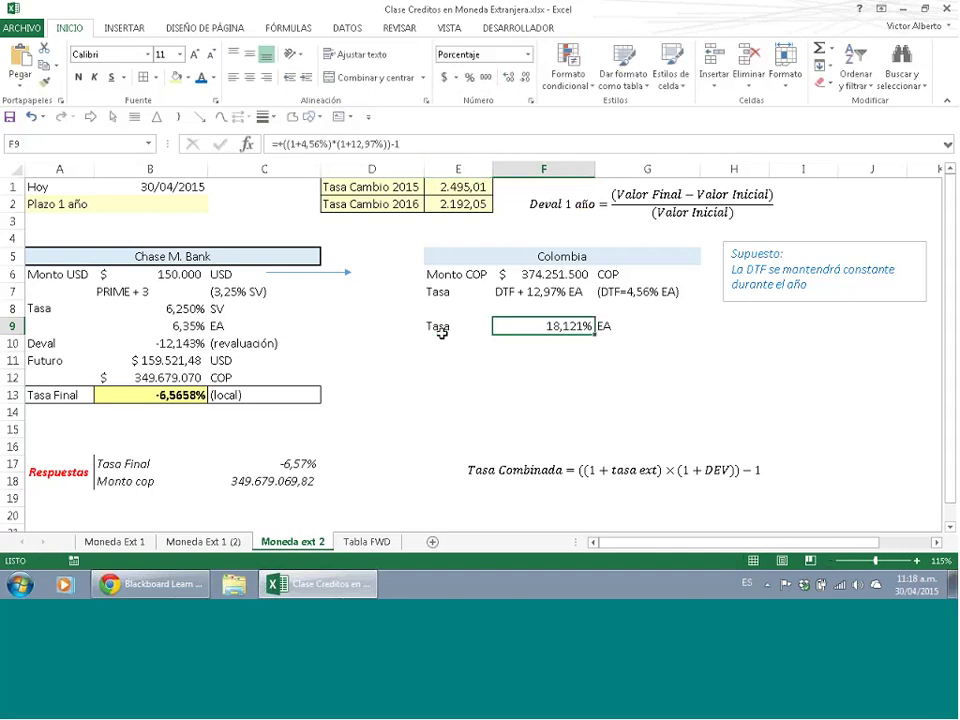
drag(440, 331, 606, 326)
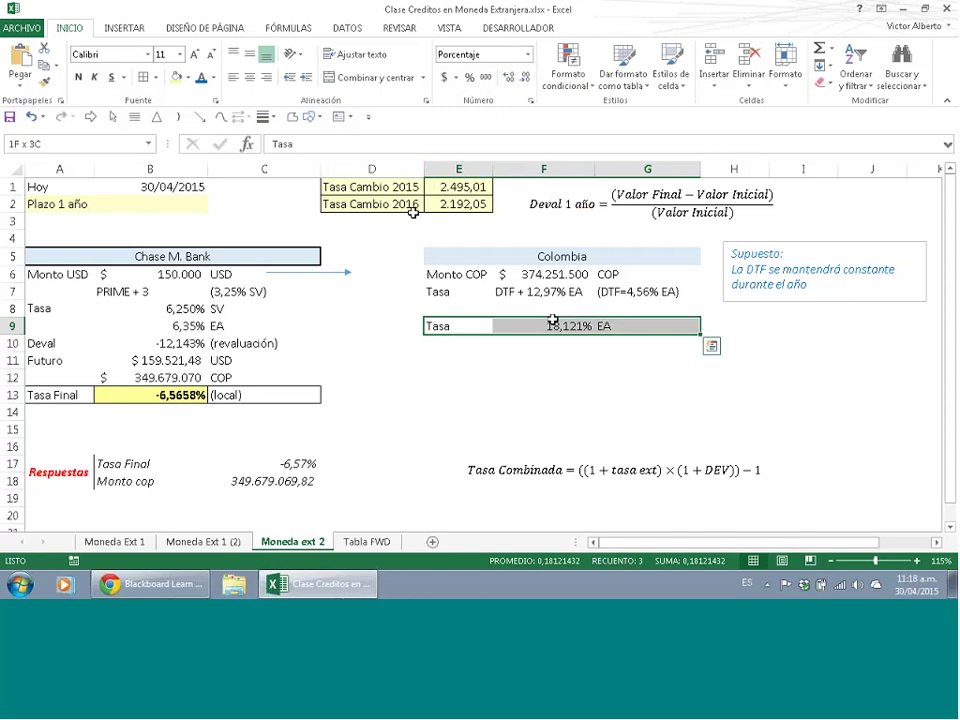
click(250, 77)
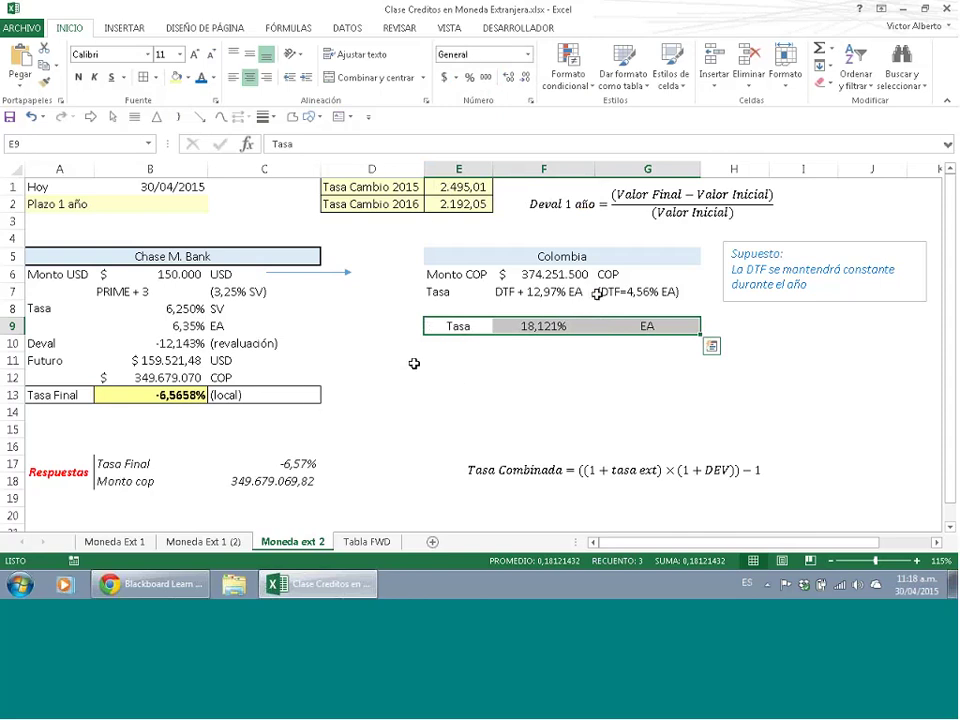
- Move the Tasa Combinada equation down below row 18 and copy the "Respuestas" label block A17:B18 to E17
click(493, 479)
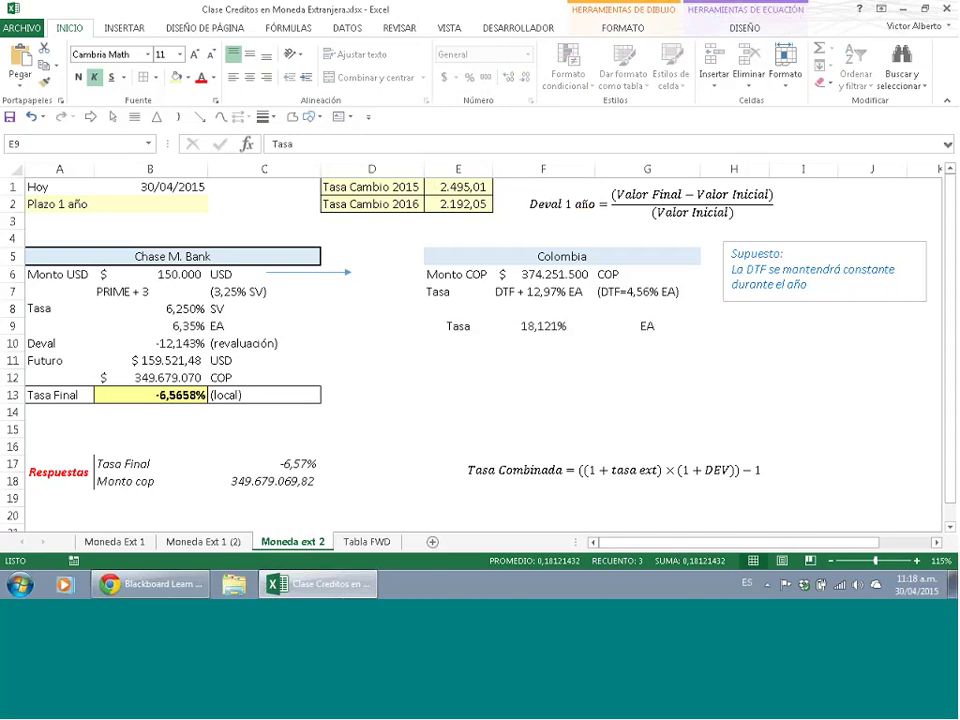
drag(493, 479, 479, 453)
drag(48, 413, 4, 390)
key(ctrl+c)
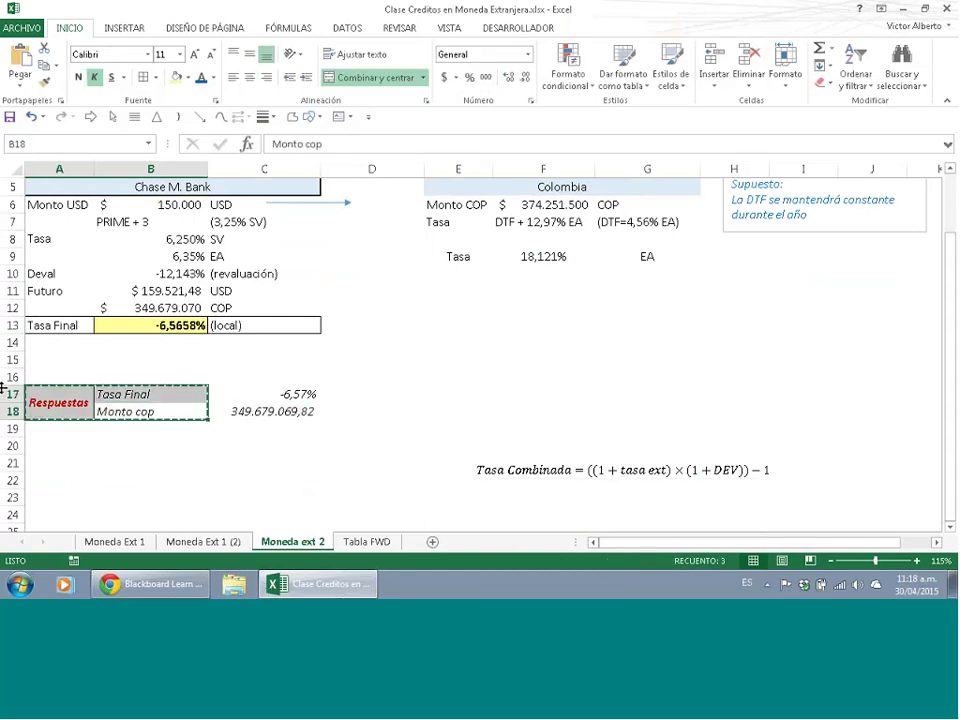
click(463, 391)
key(Return)
- Link Colombia's "Tasa Final" answer in G17 to the combined rate in F9
click(625, 394)
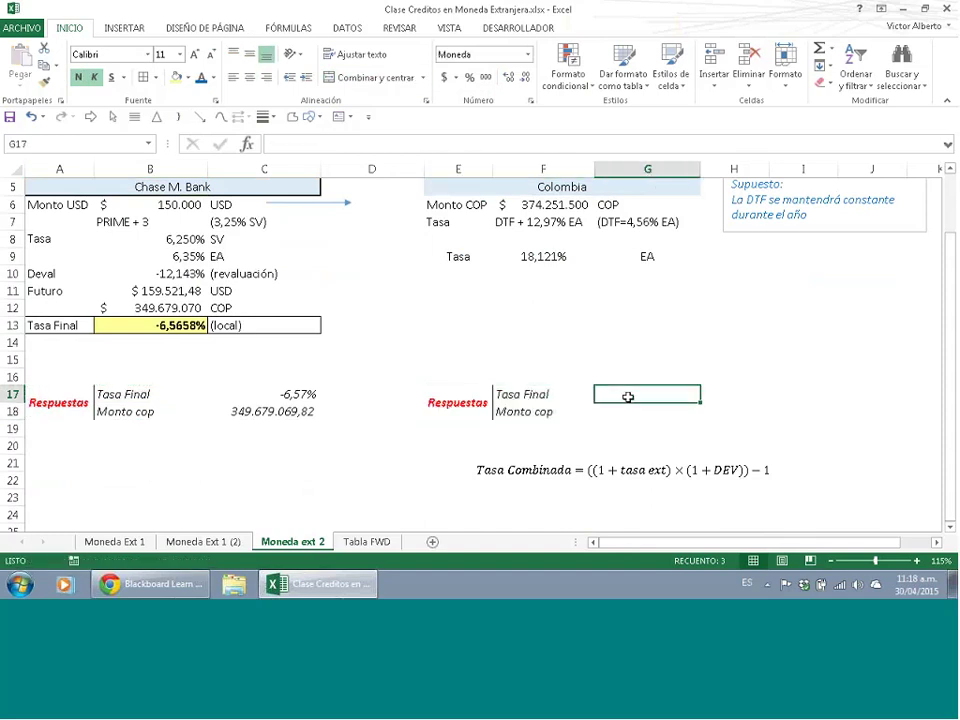
text(+)
click(553, 256)
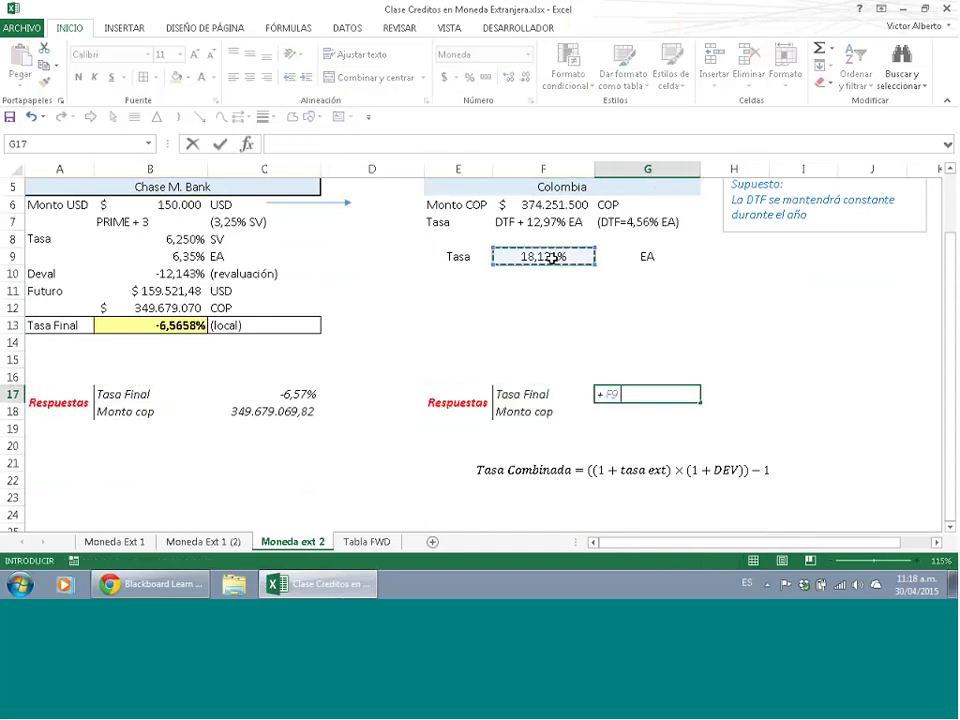
key(Return)
click(654, 390)
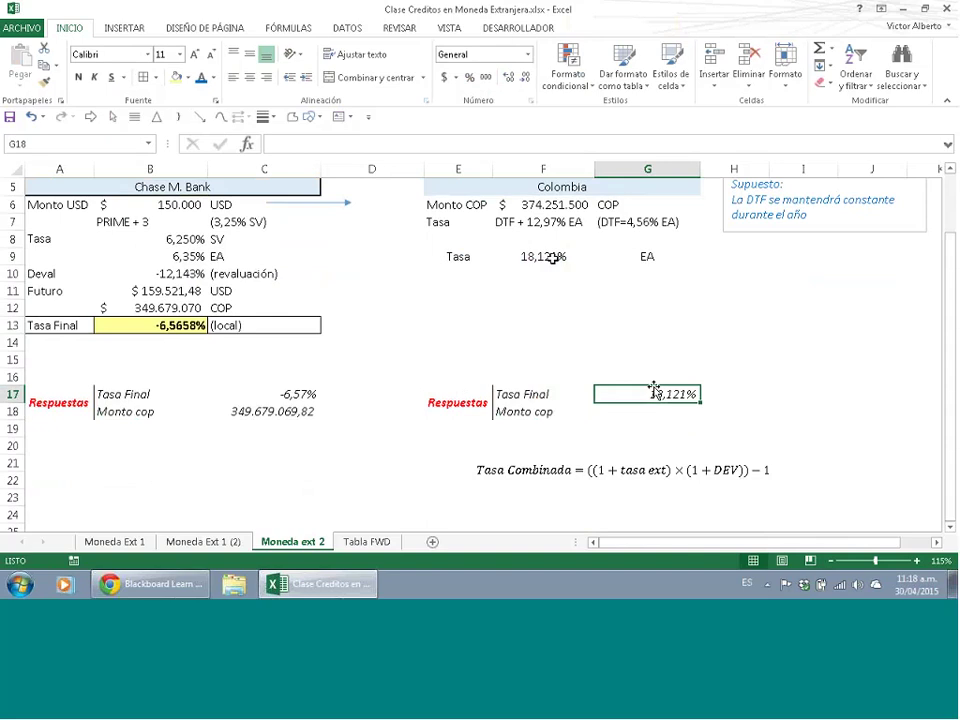
- Extend the Tasa Final link from G17 into H17 and add the label "Futuro" in E11
drag(701, 402, 735, 402)
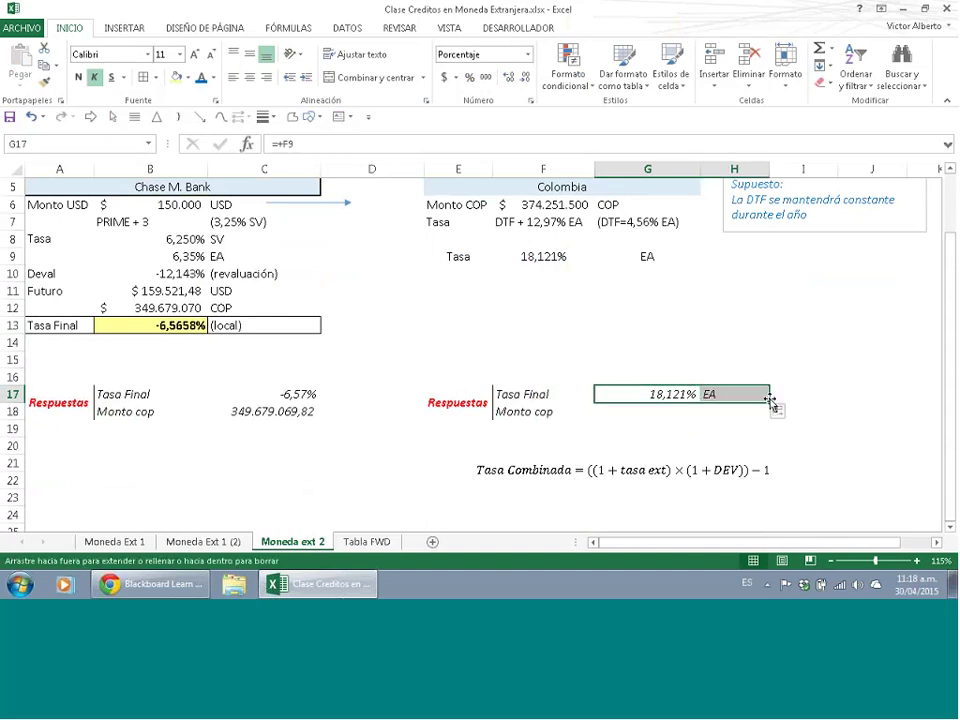
click(452, 289)
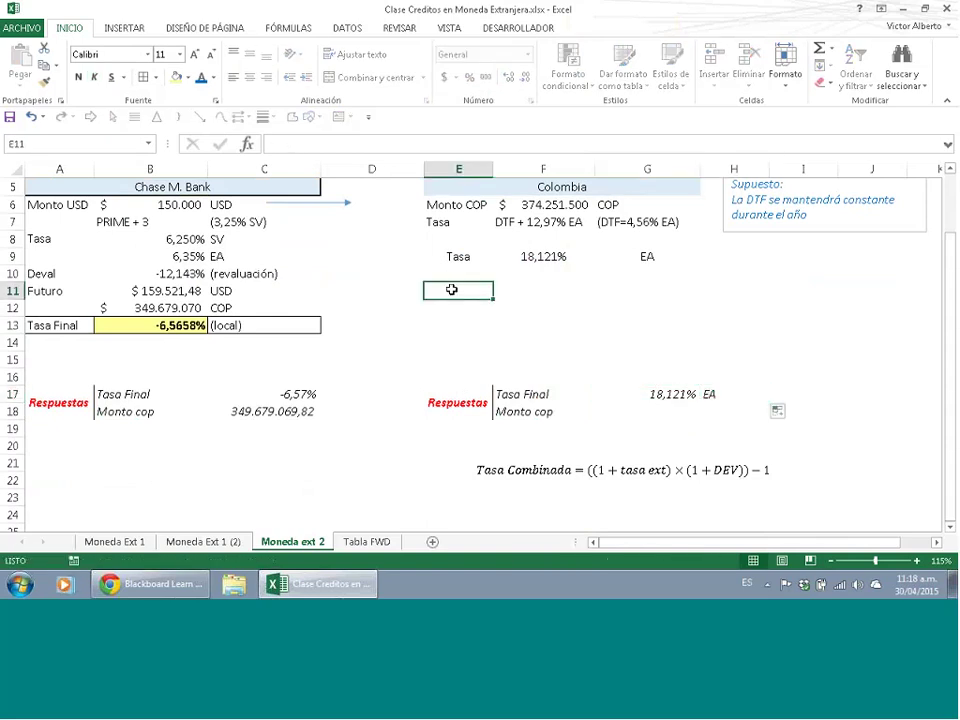
text(Futuro)
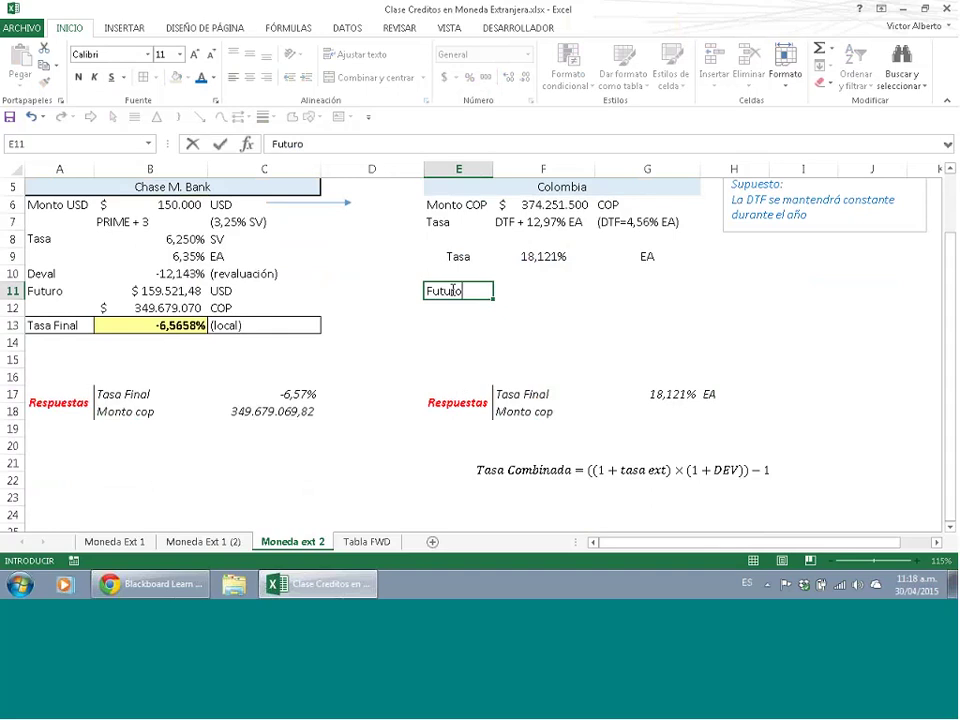
- Calculate Colombia's future value in F11 with the VF function, using rate F9, 1 period and present value -F6
click(557, 293)
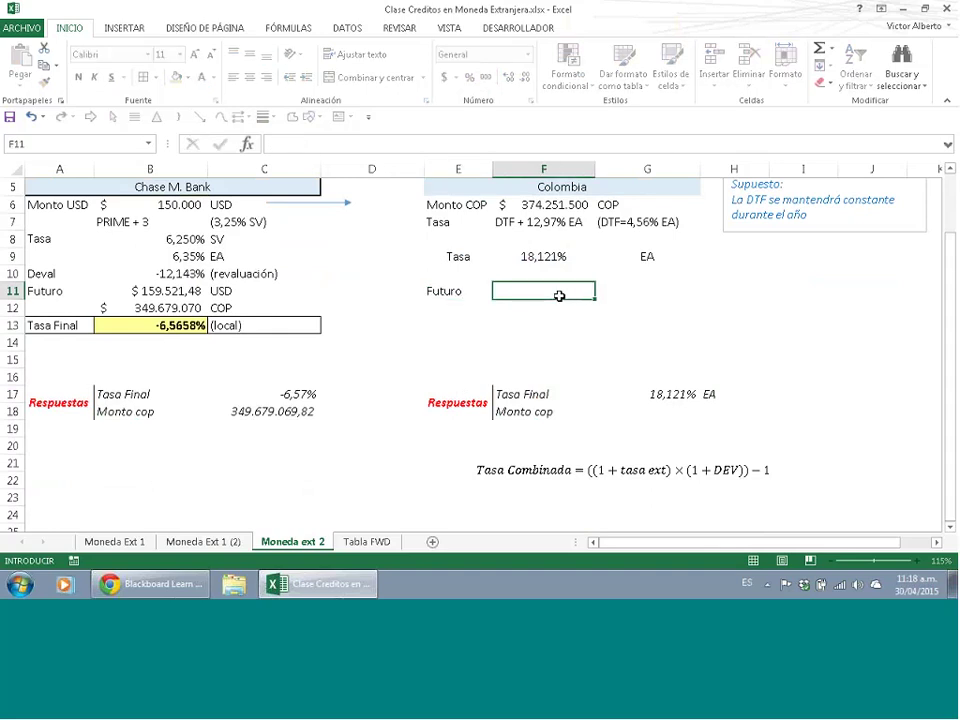
text(+vf()
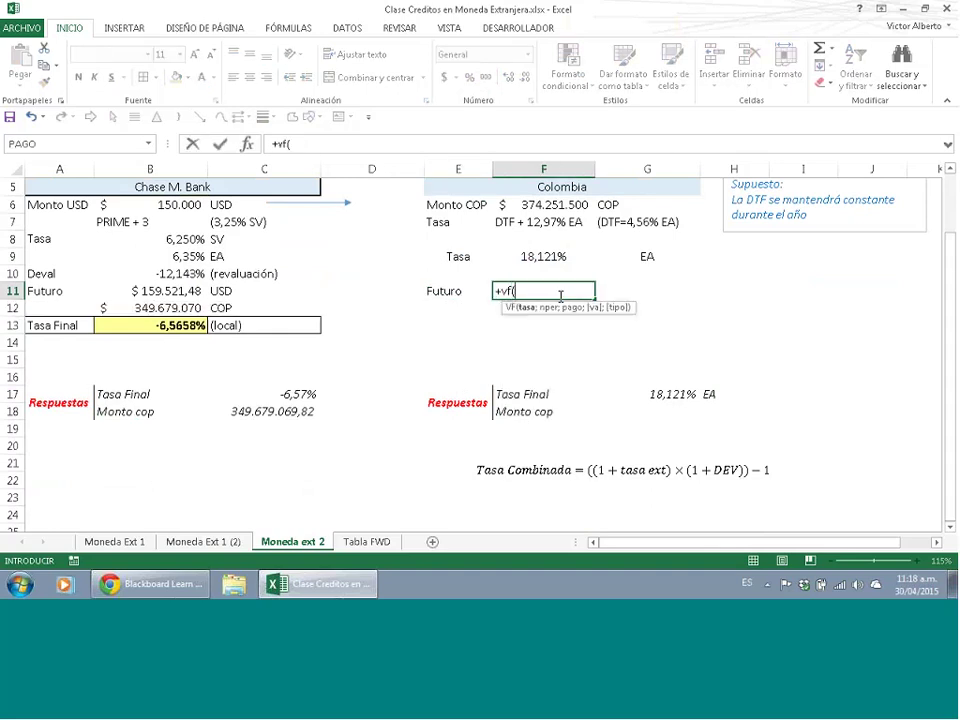
click(246, 144)
drag(500, 280, 101, 410)
click(530, 255)
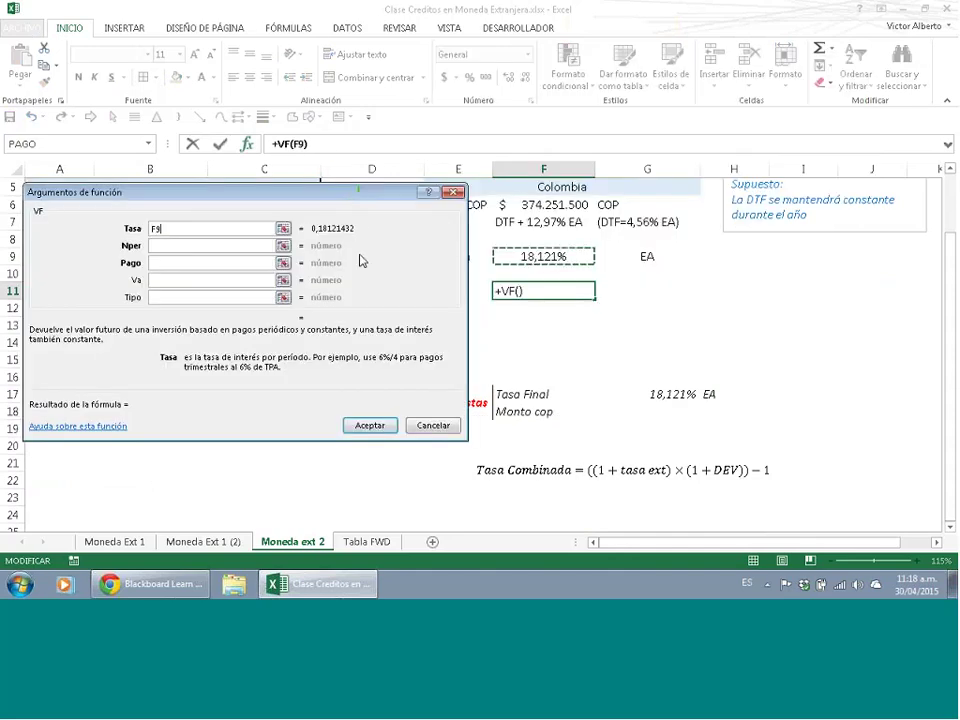
click(260, 246)
text(1)
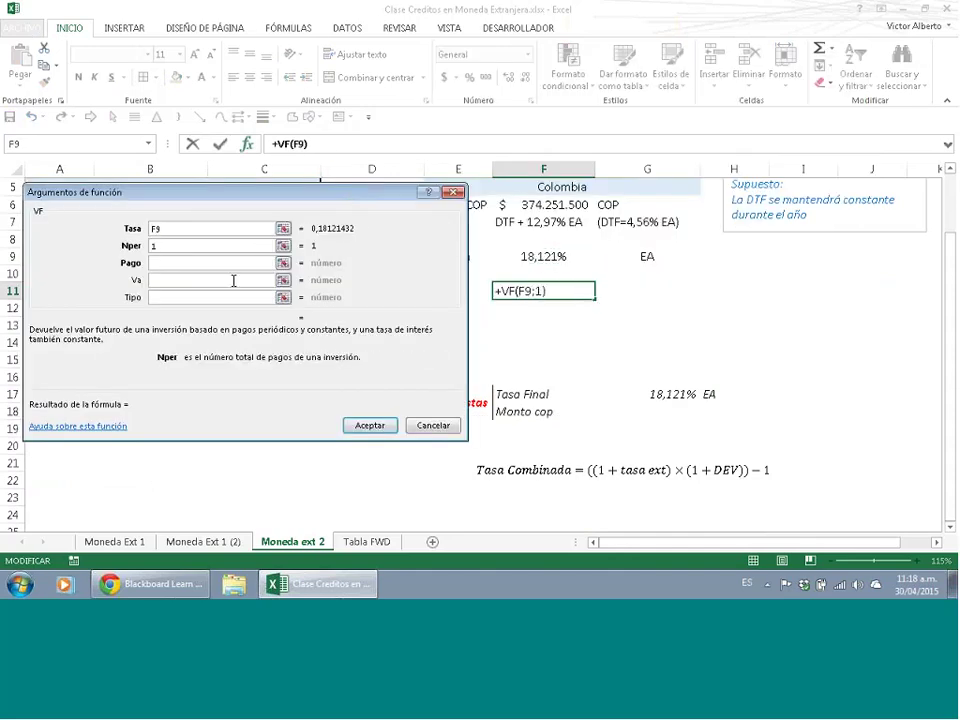
click(231, 281)
text(-)
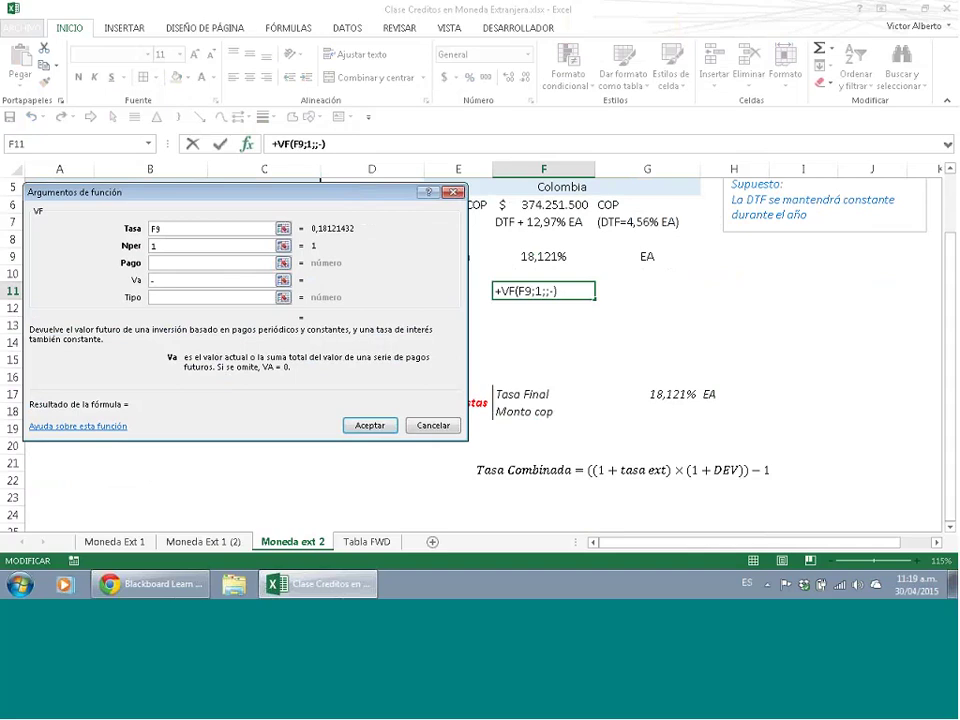
click(549, 204)
key(Return)
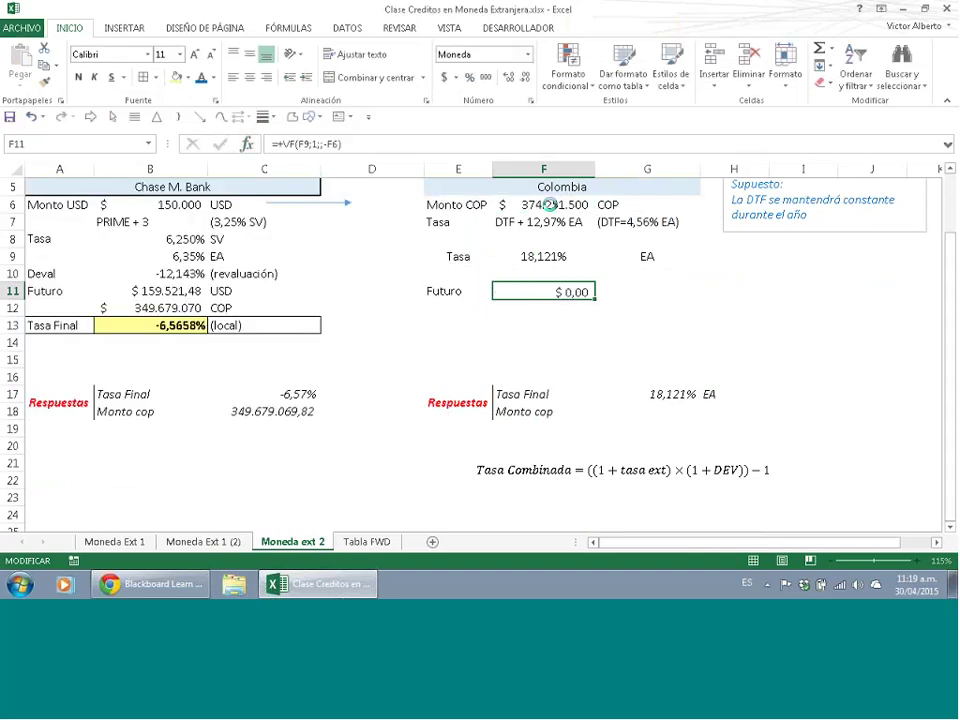
- Link Colombia's "Monto cop" answer in G18 to the future value in F11
click(604, 413)
text(=)
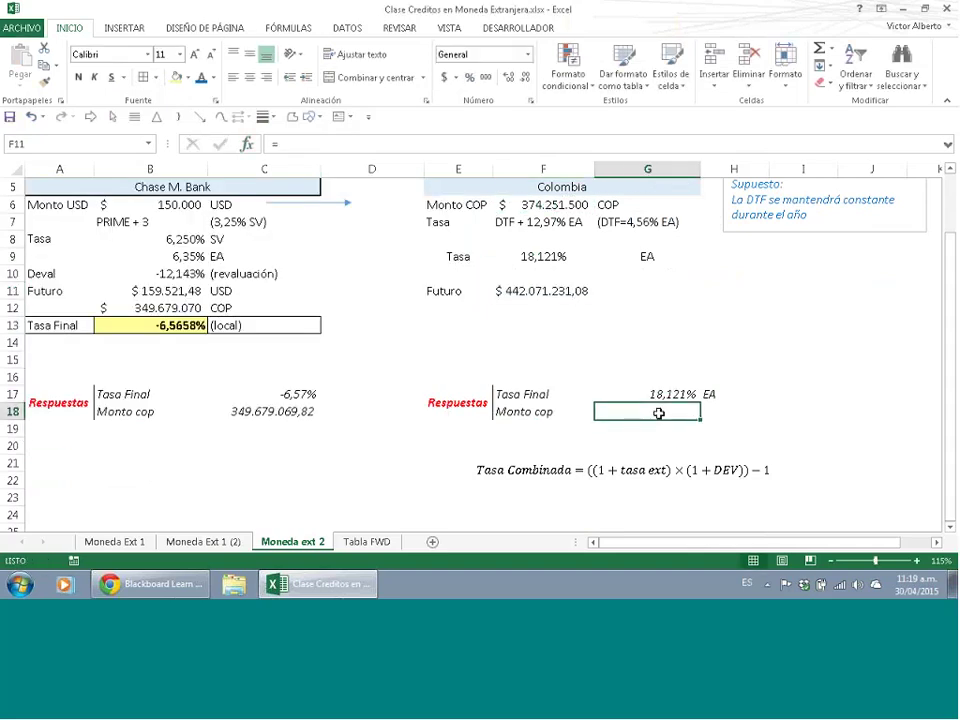
text(+)
click(543, 290)
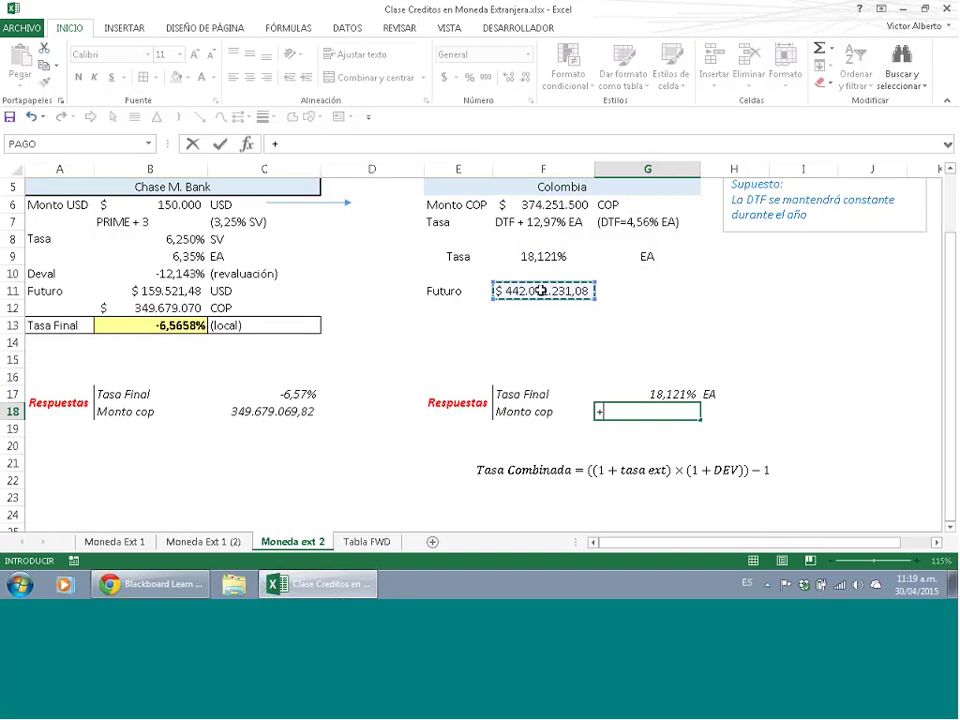
key(Return)
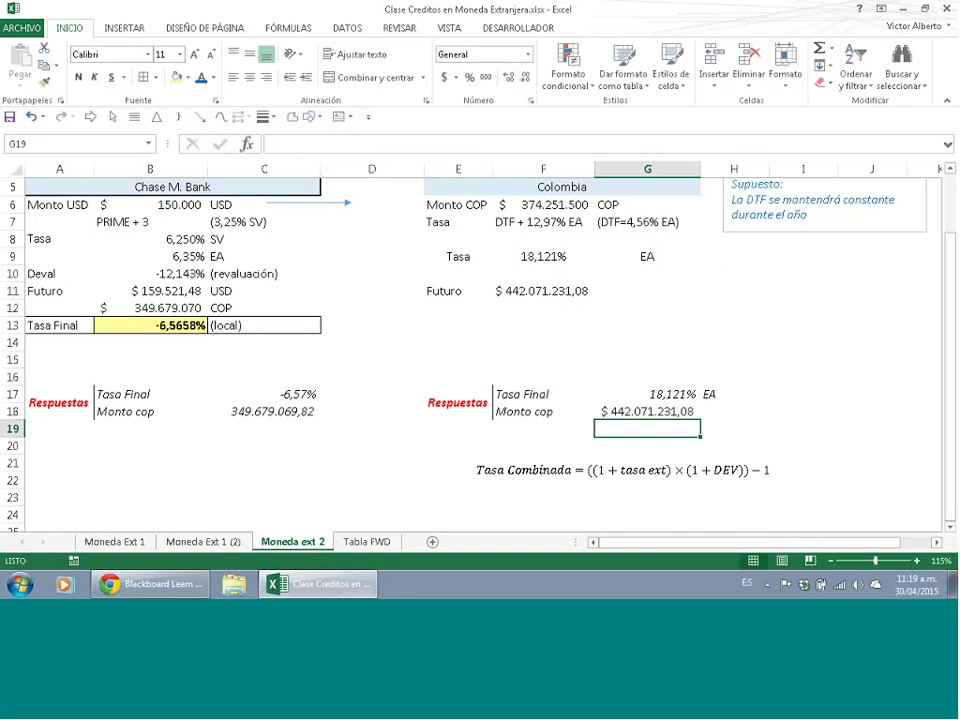
- Review the 2016 exchange rate in E2, Chase's "Monto cop" answer in C18 and its USD loan amount in B6
scroll(399, 222, up, 2)
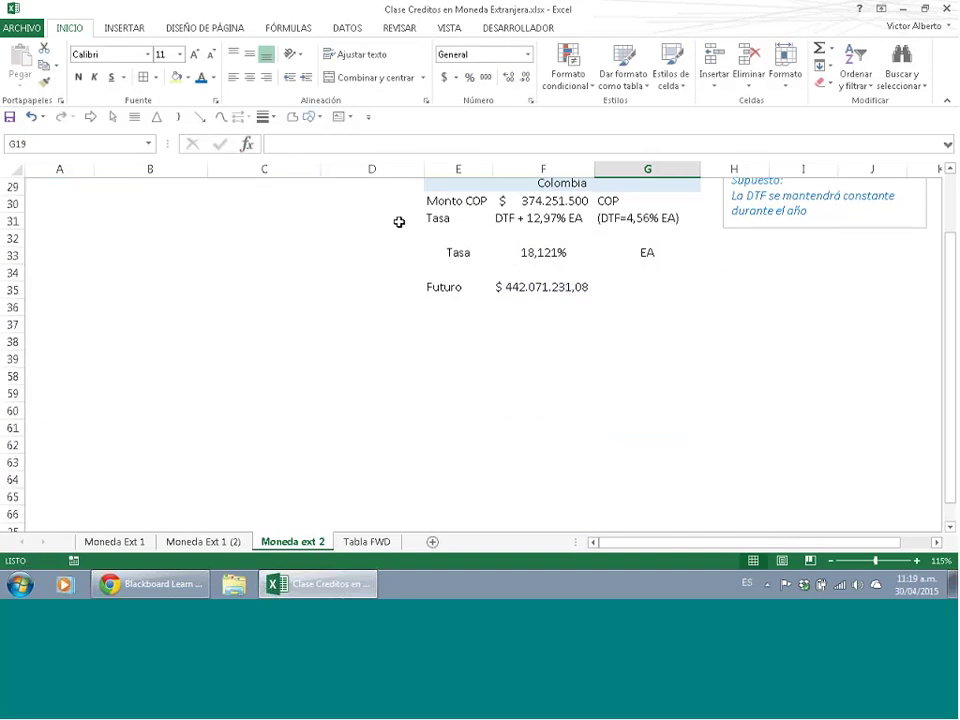
click(446, 204)
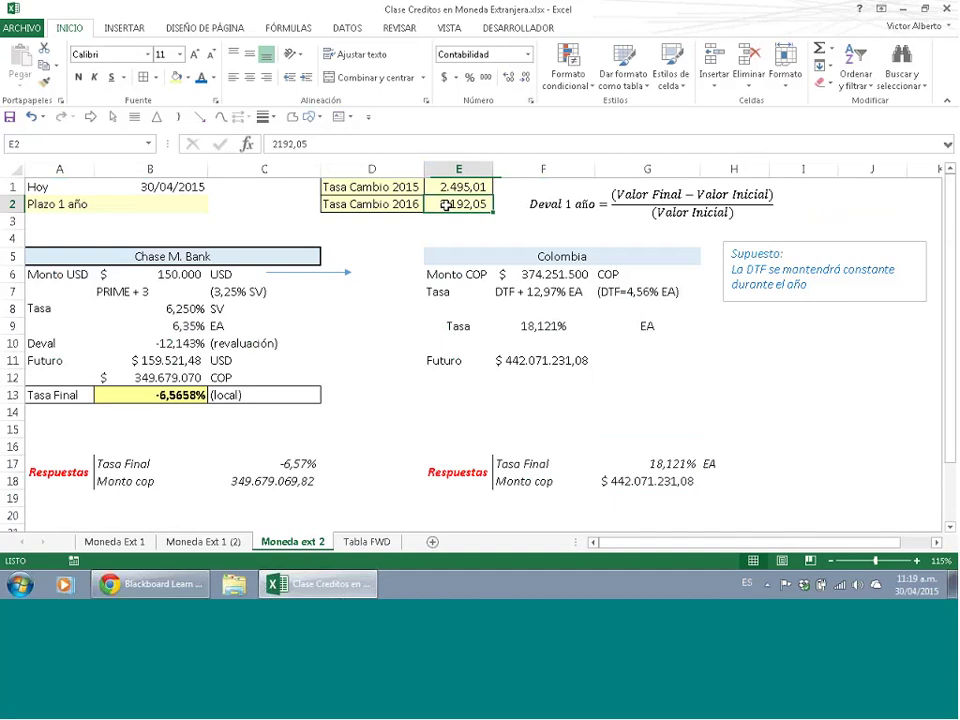
click(950, 527)
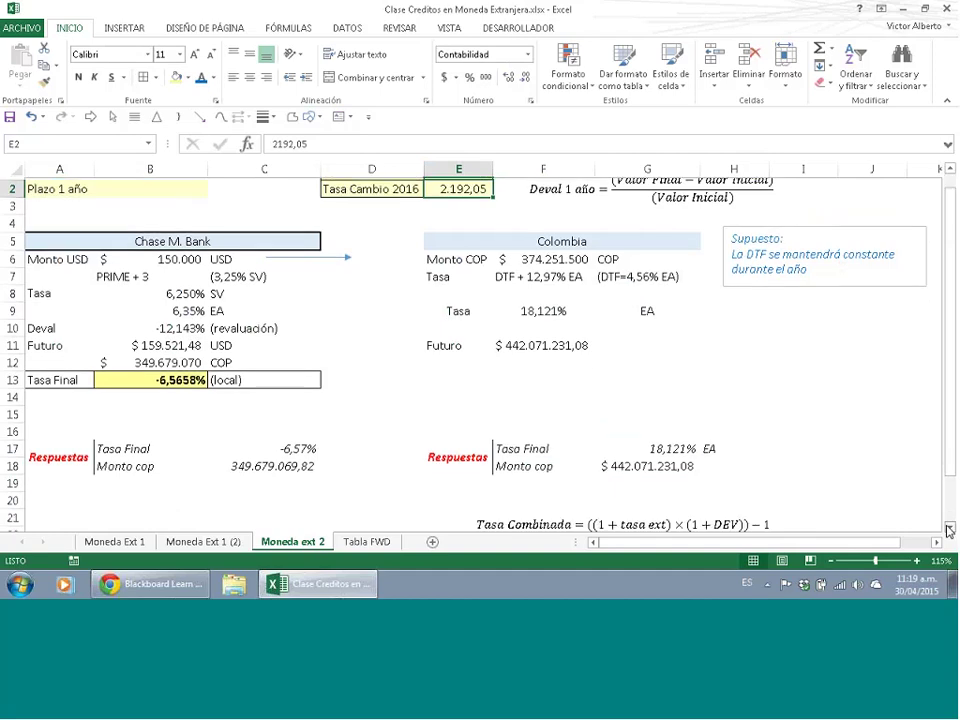
click(950, 527)
click(950, 527)
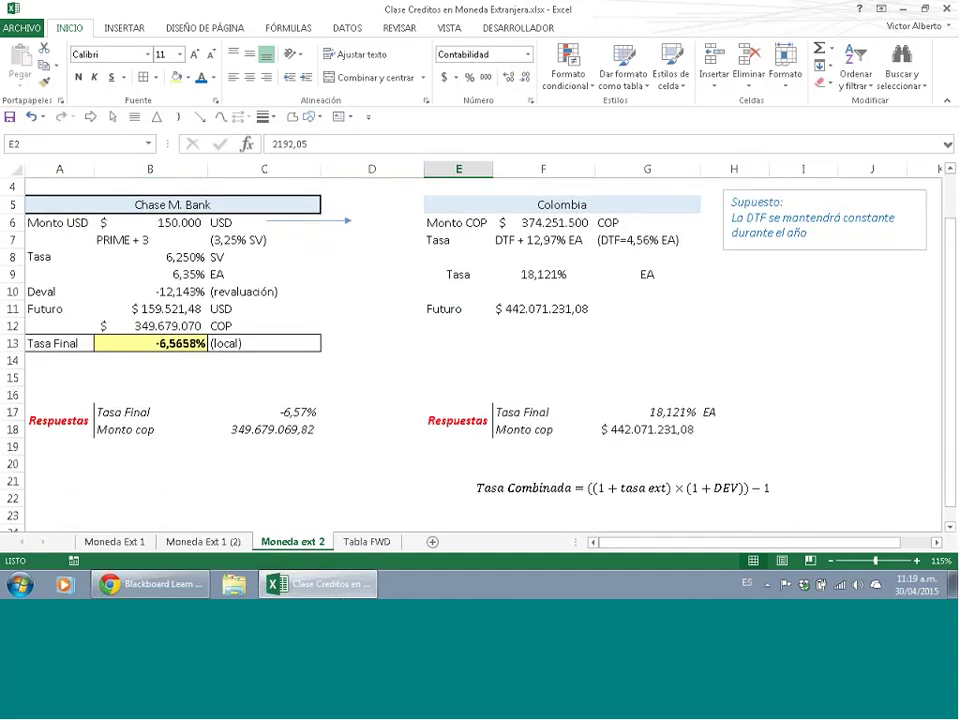
click(241, 432)
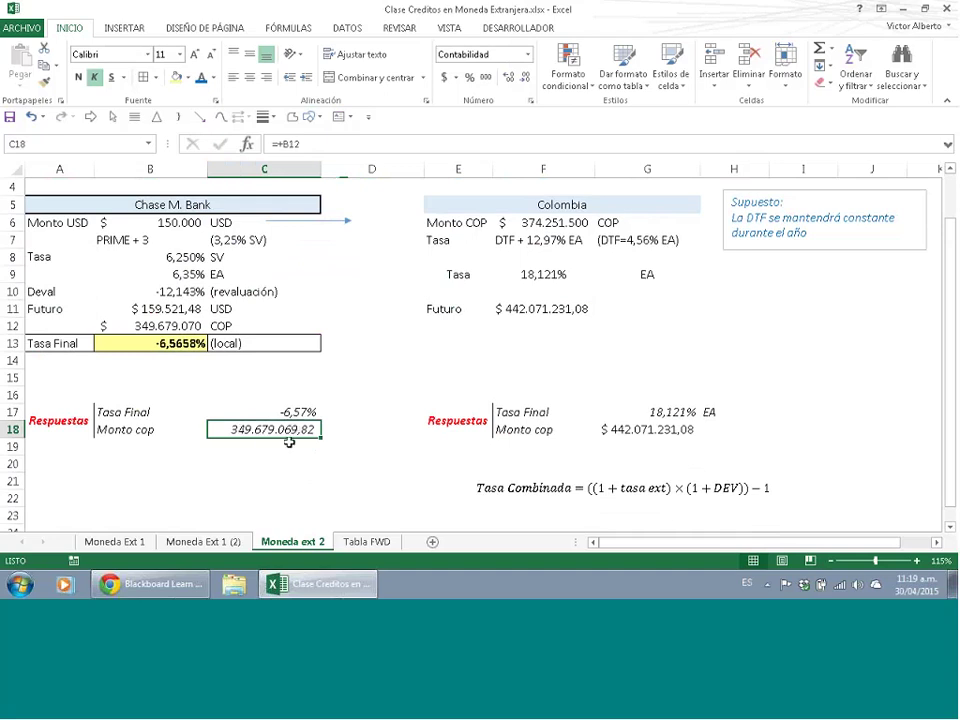
click(180, 227)
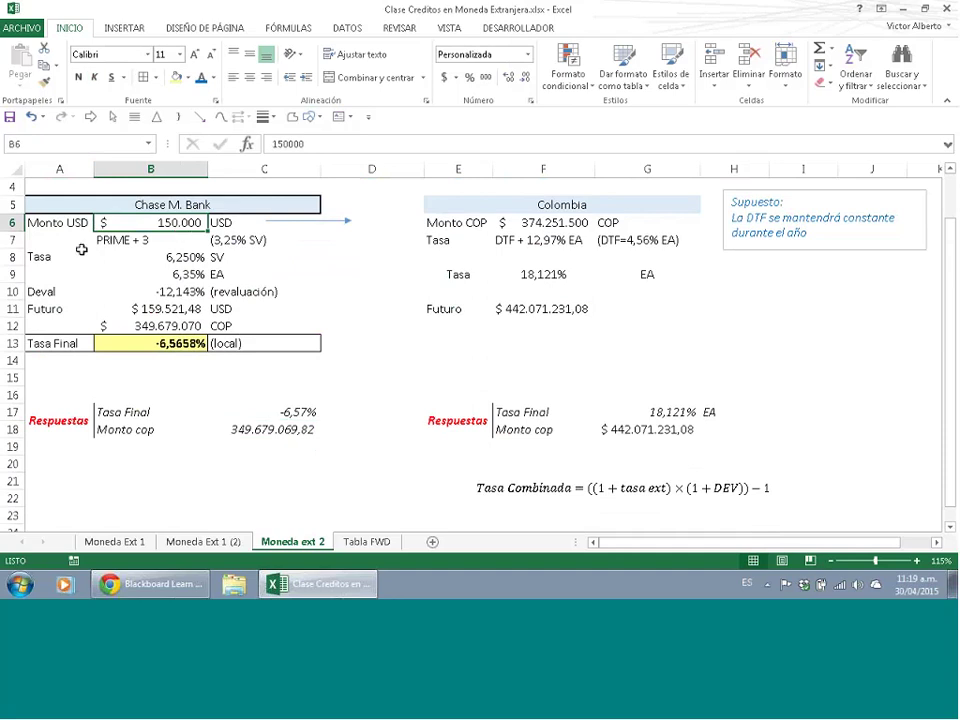
- Unmerge the "Tasa" label cell in column A and move the Chase block A7:C13 down two rows to A9:C15
drag(44, 239, 293, 390)
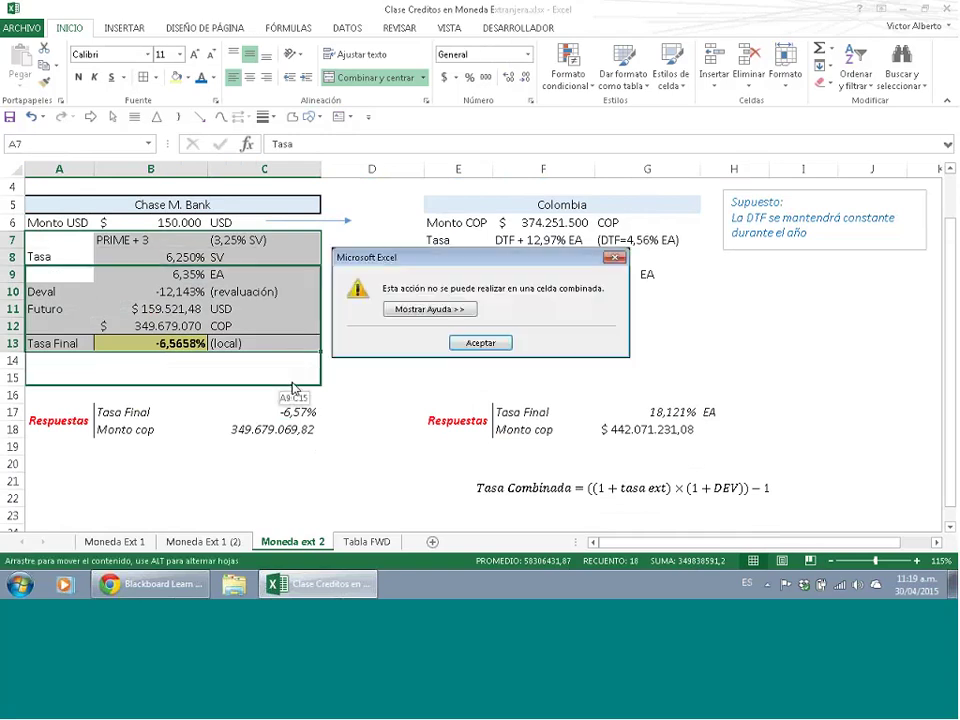
click(477, 342)
click(368, 78)
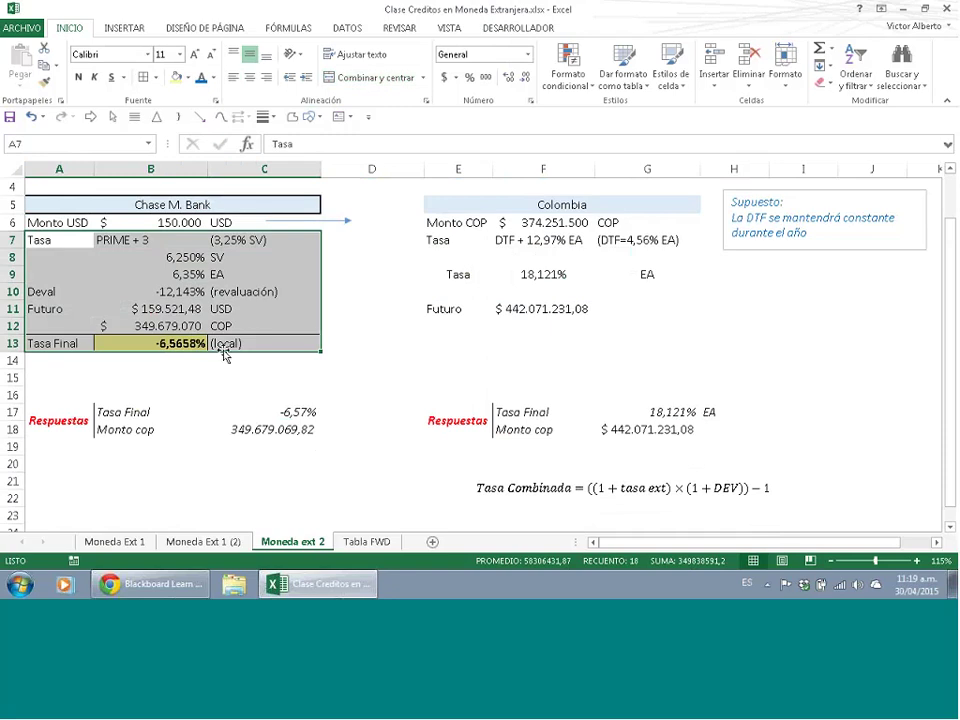
drag(224, 354, 225, 392)
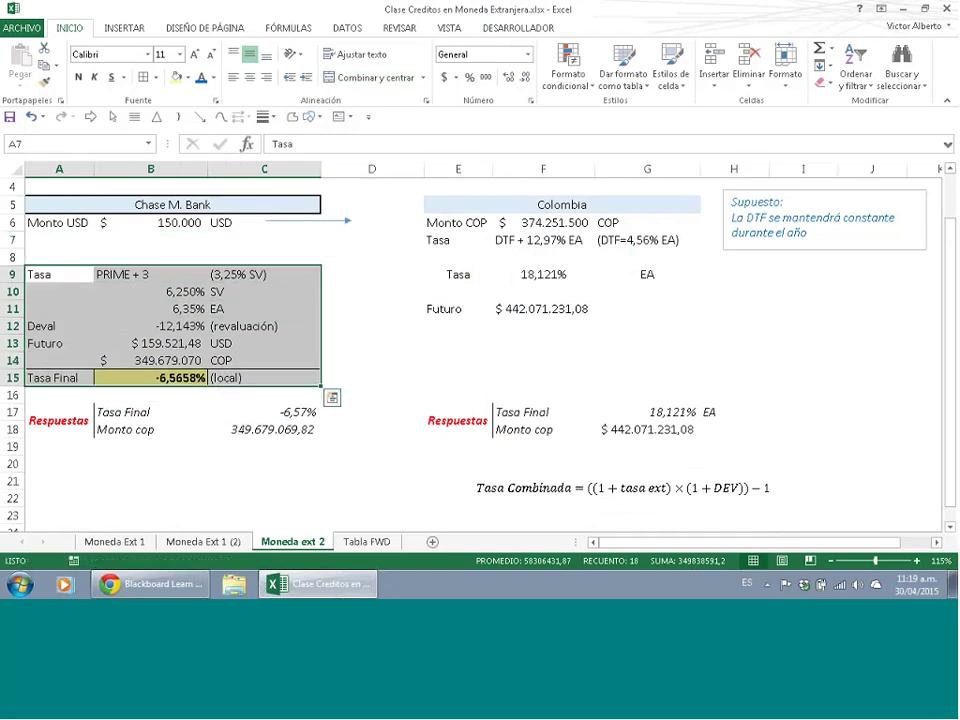
- Compare Chase's USD loan amount in B6 with the formula for Colombia's Monto COP in F6
click(79, 240)
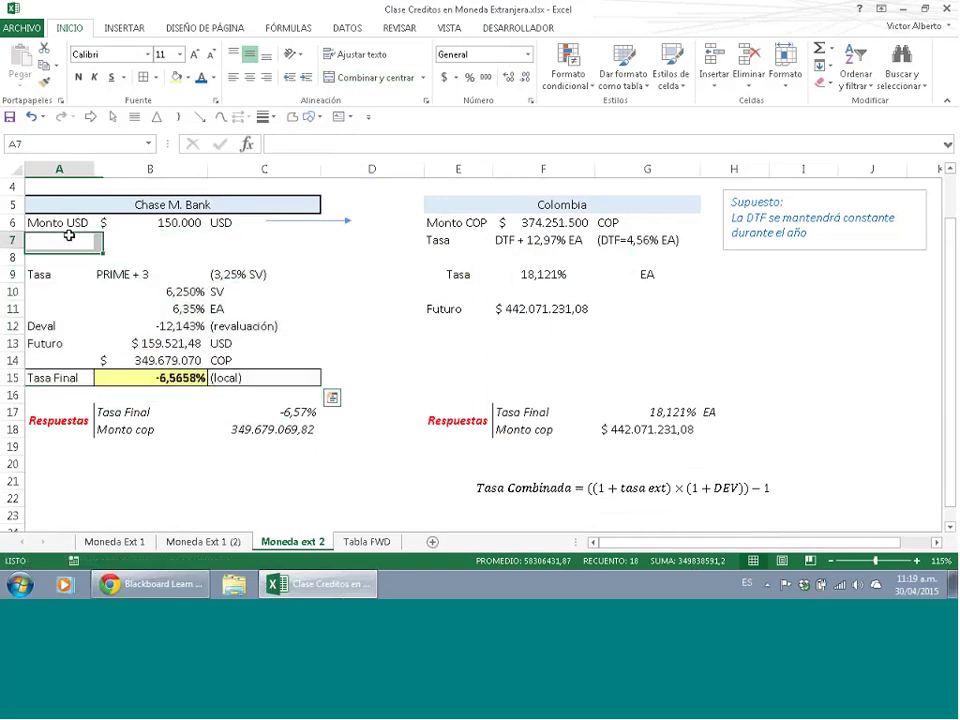
drag(179, 221, 231, 219)
click(150, 239)
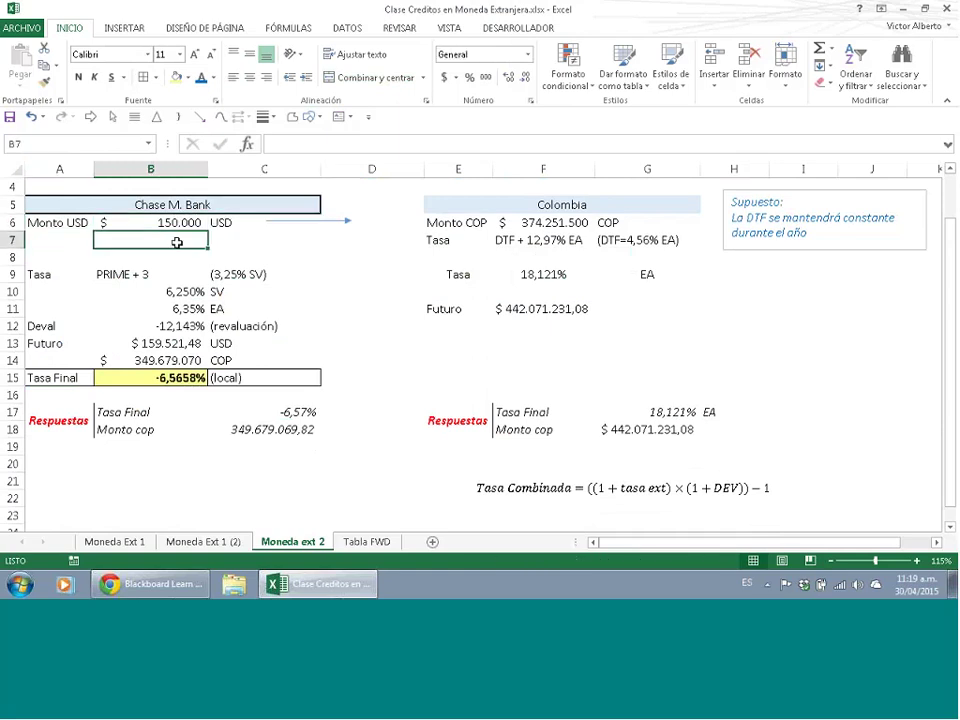
click(533, 220)
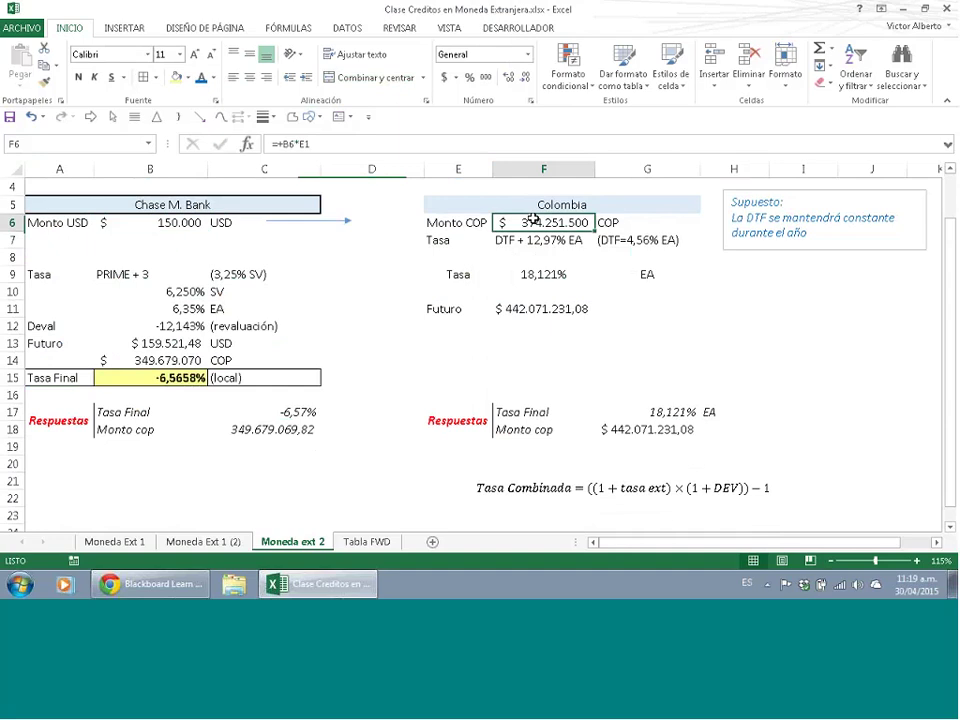
drag(113, 205, 129, 259)
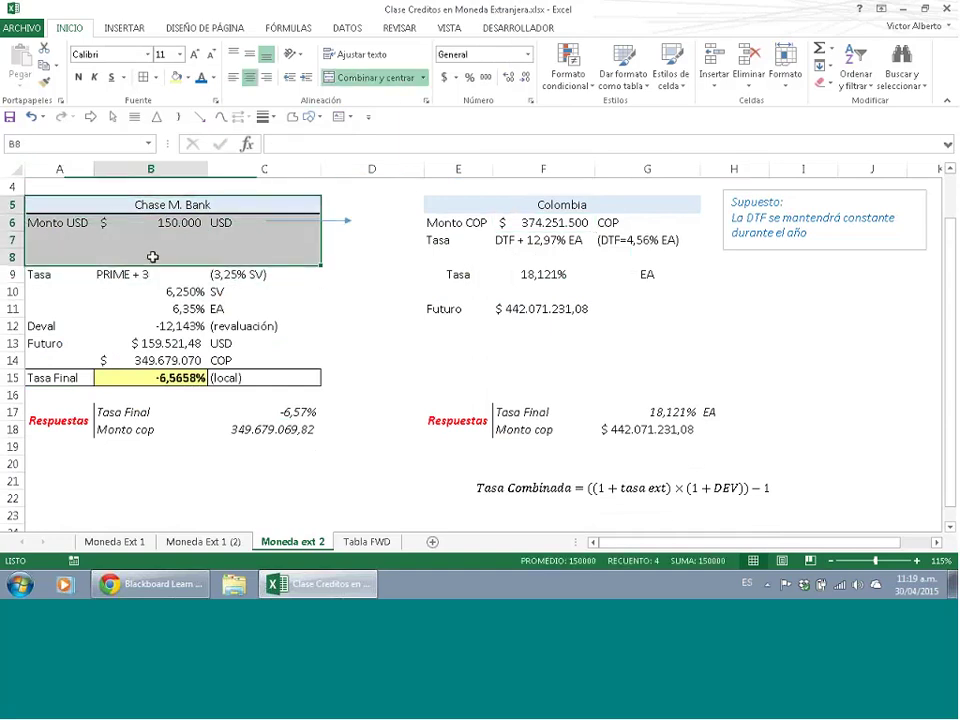
click(152, 258)
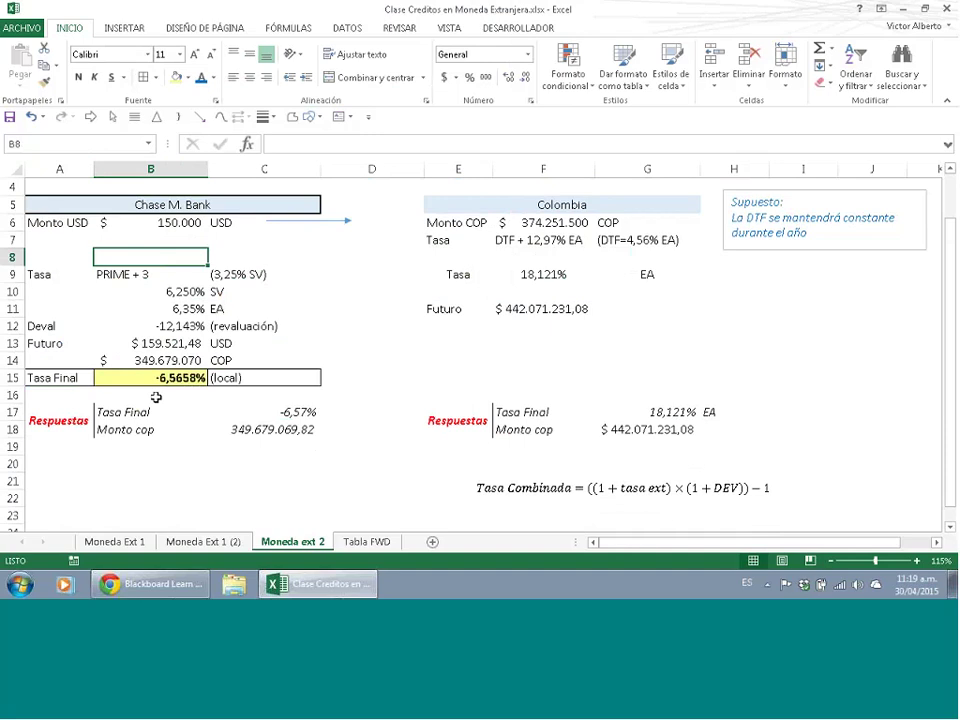
- Bold Chase's future USD amount in B13 and check the COP amount's formula in B14
click(152, 362)
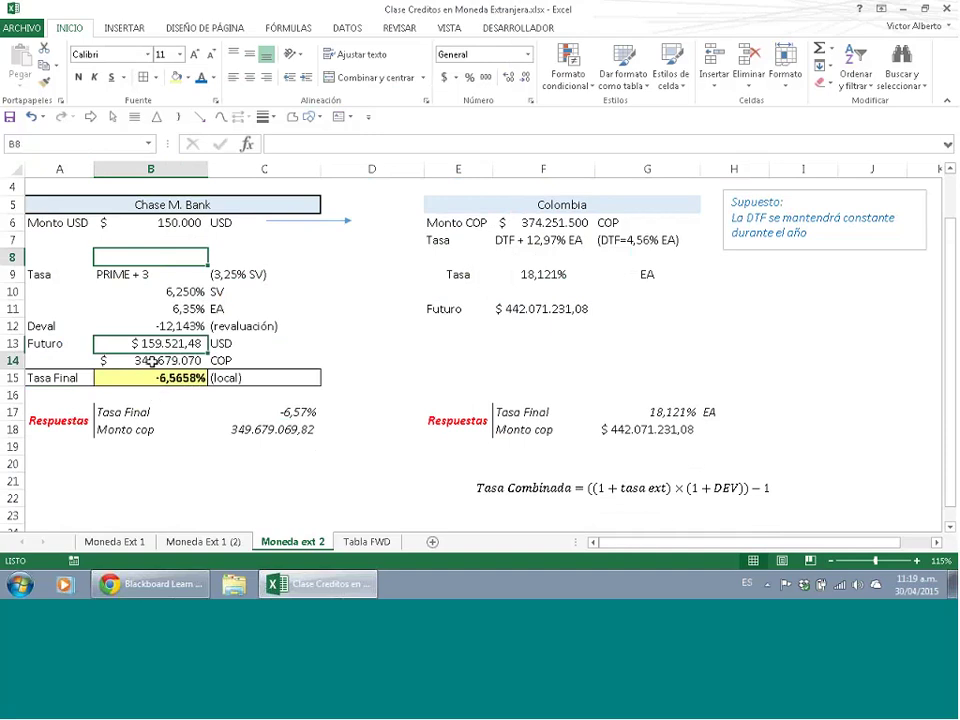
click(155, 342)
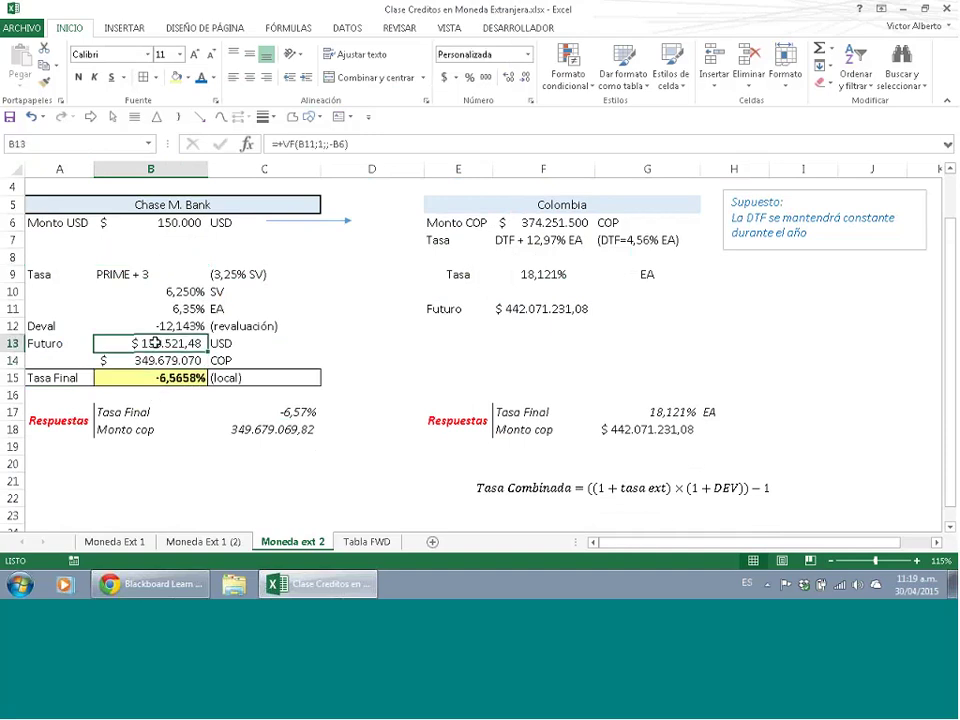
click(80, 78)
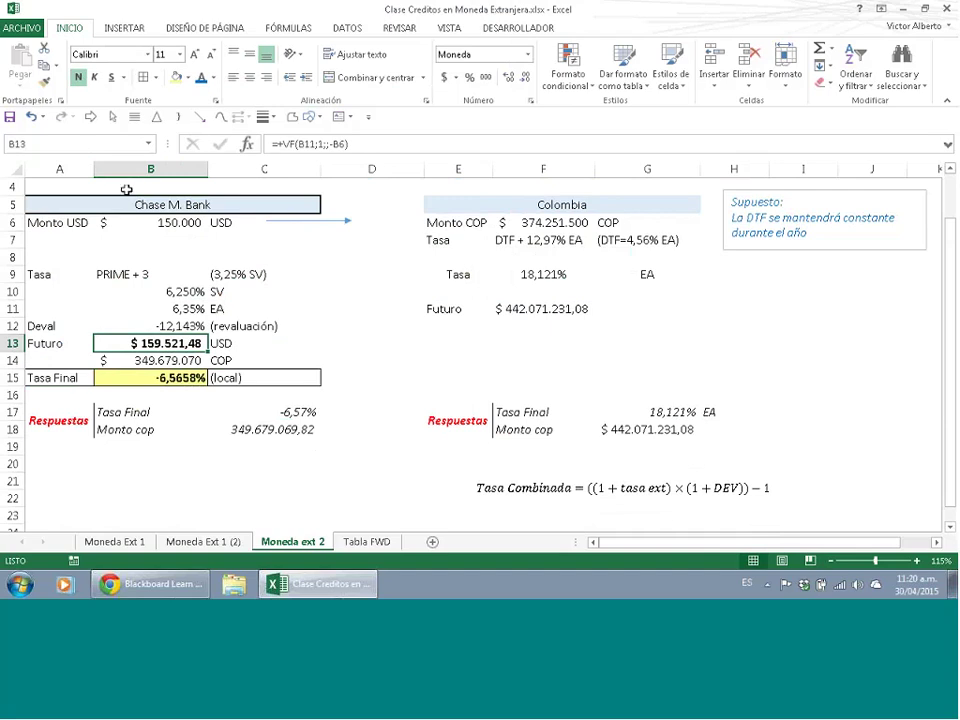
double_click(157, 362)
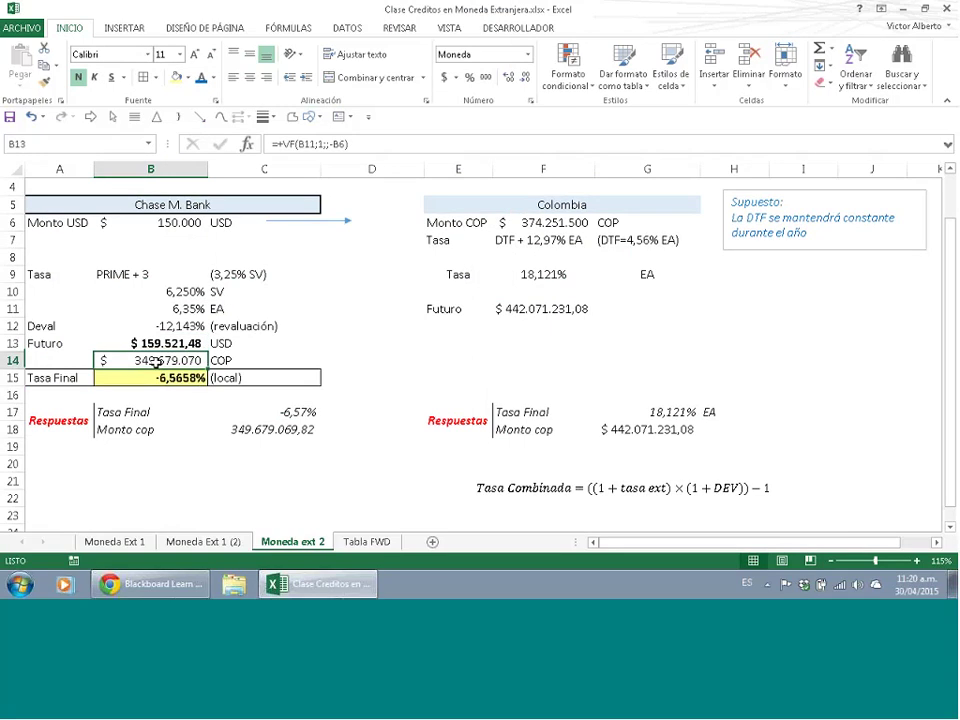
key(Return)
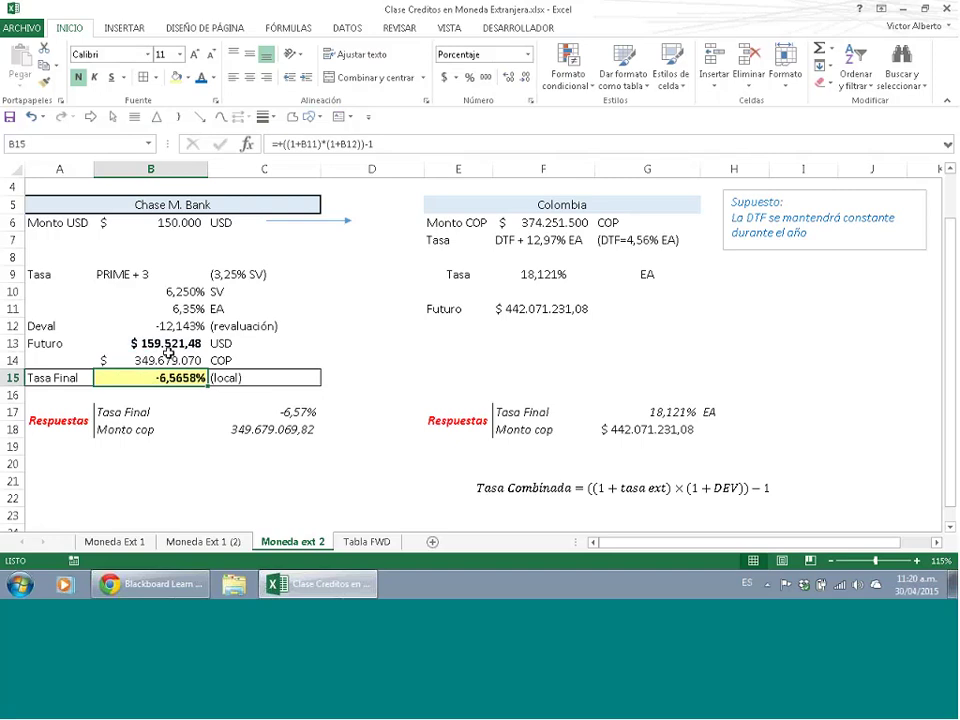
- Calculate Chase's initial loan amount in COP in B7 with the formula +B6*E1, using the 2015 exchange rate
click(572, 227)
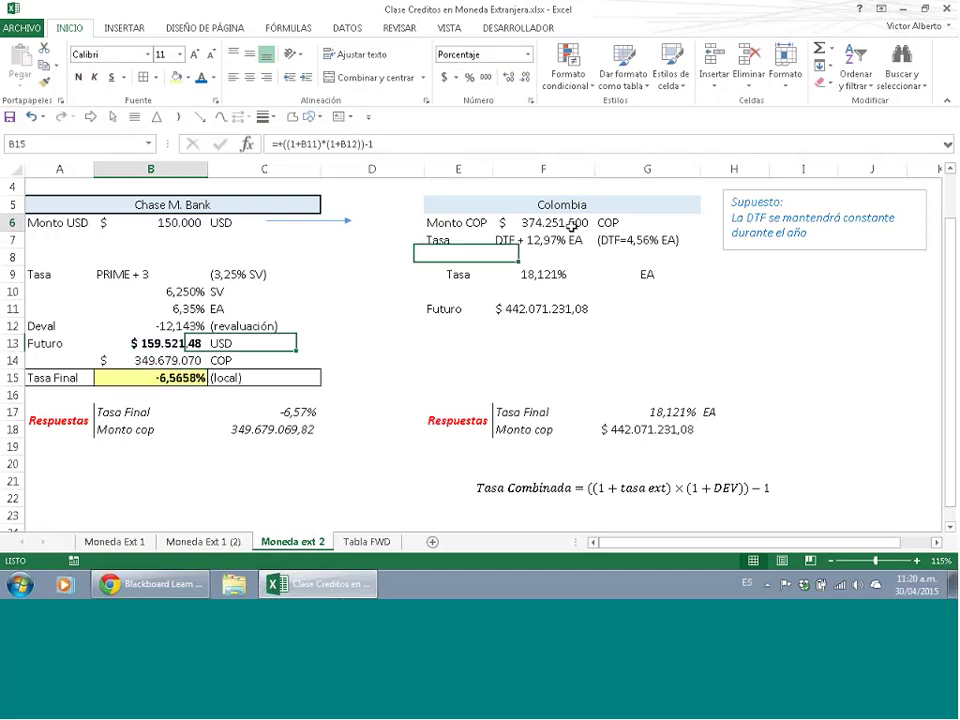
click(167, 244)
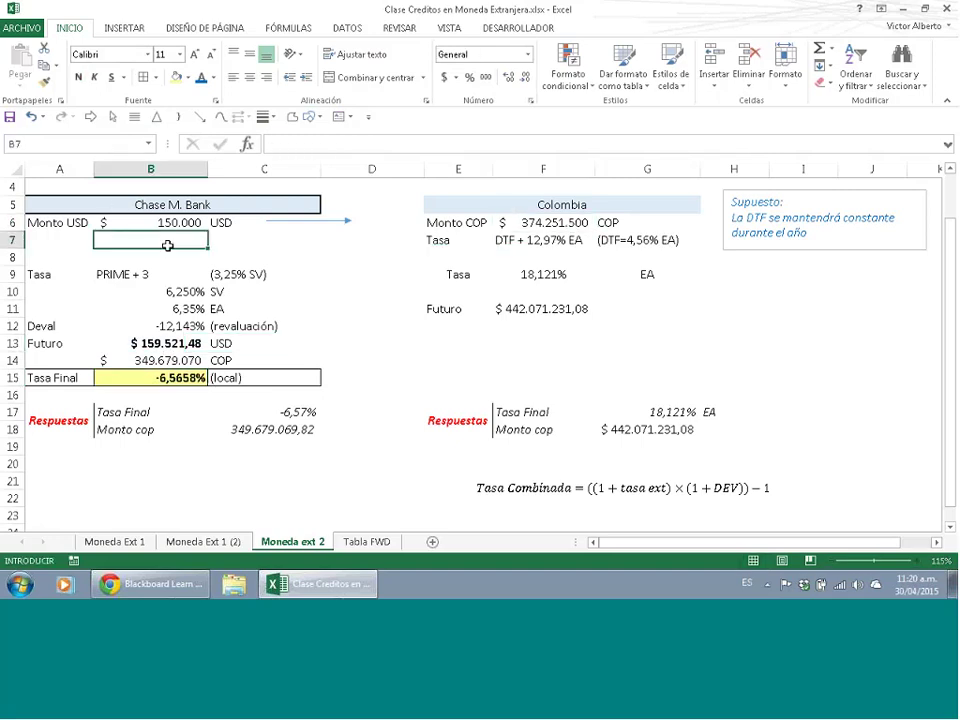
text(+)
key(Up)
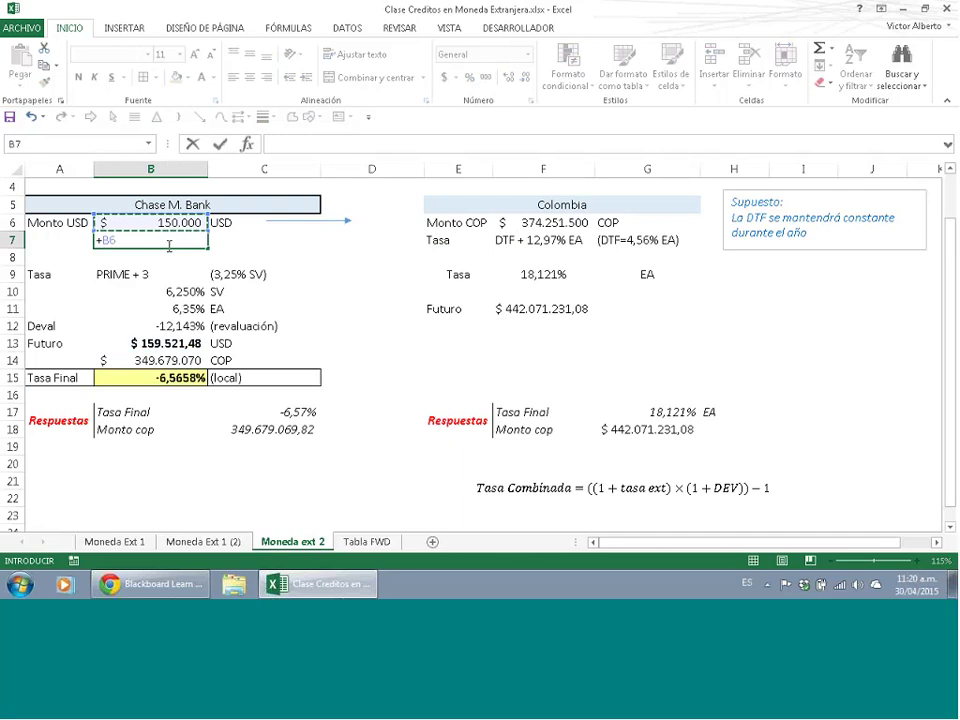
text(*)
scroll(512, 356, down, 12)
scroll(512, 356, up, 12)
click(462, 190)
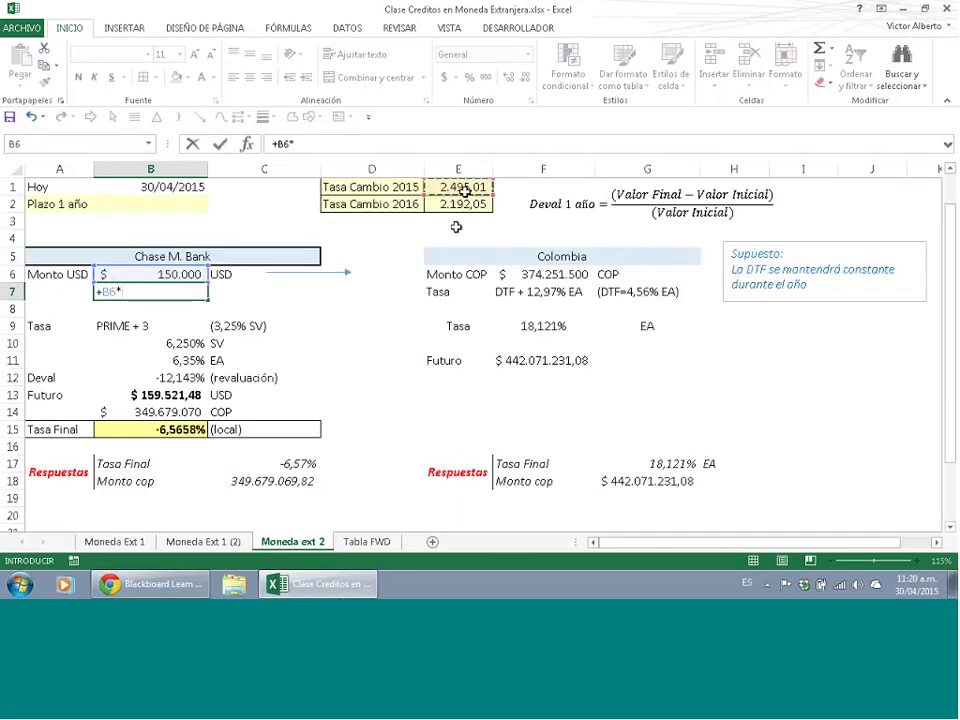
key(Return)
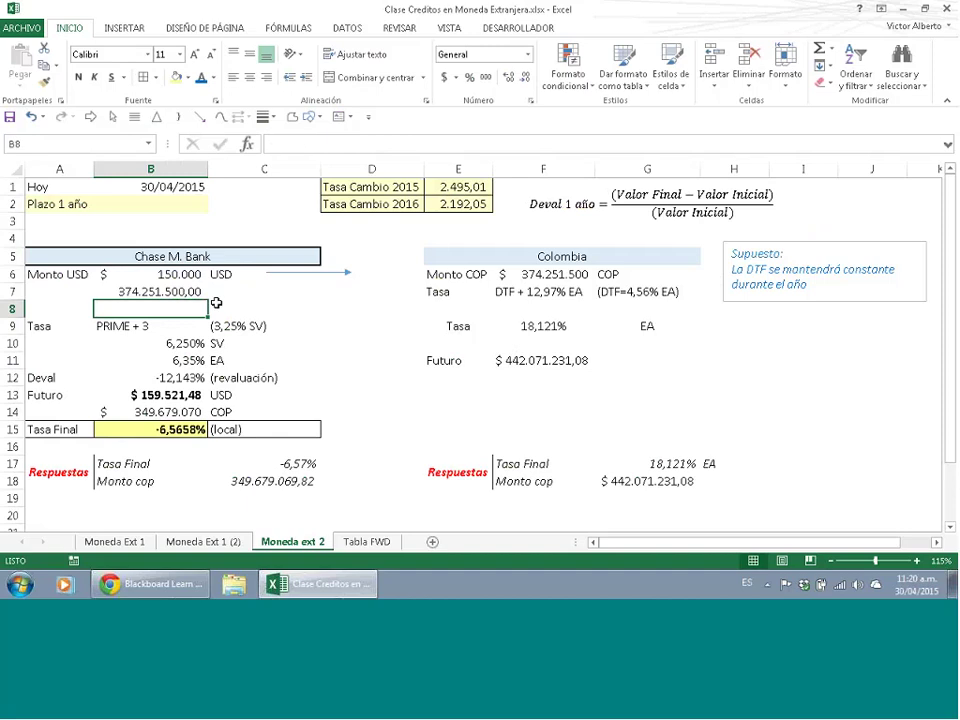
- Label Chase's converted loan amount as COP in C7
click(255, 288)
text(COp)
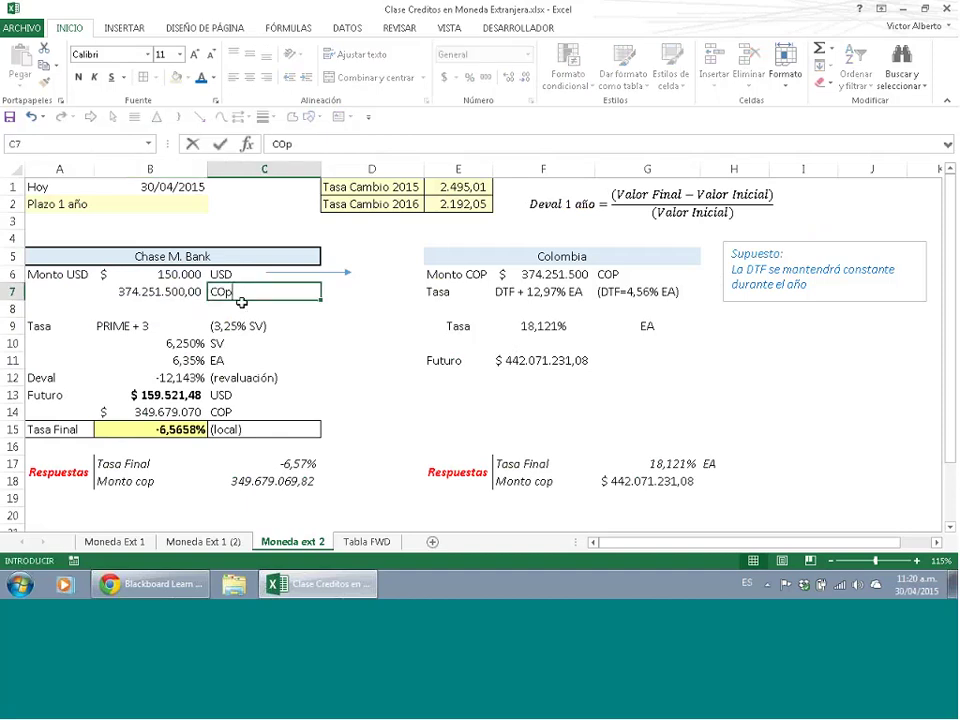
key(BackSpace)
text(P)
key(Return)
- Compare Chase's initial COP amount in B7 with the future amounts in B14 and B13 and the final rate in B15
click(187, 296)
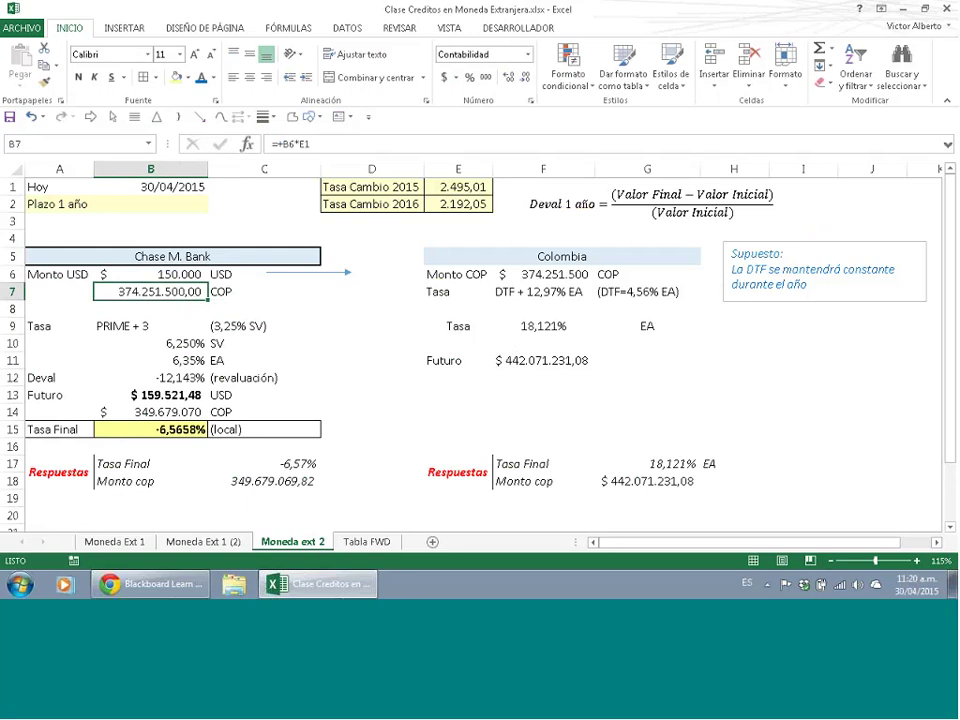
click(150, 411)
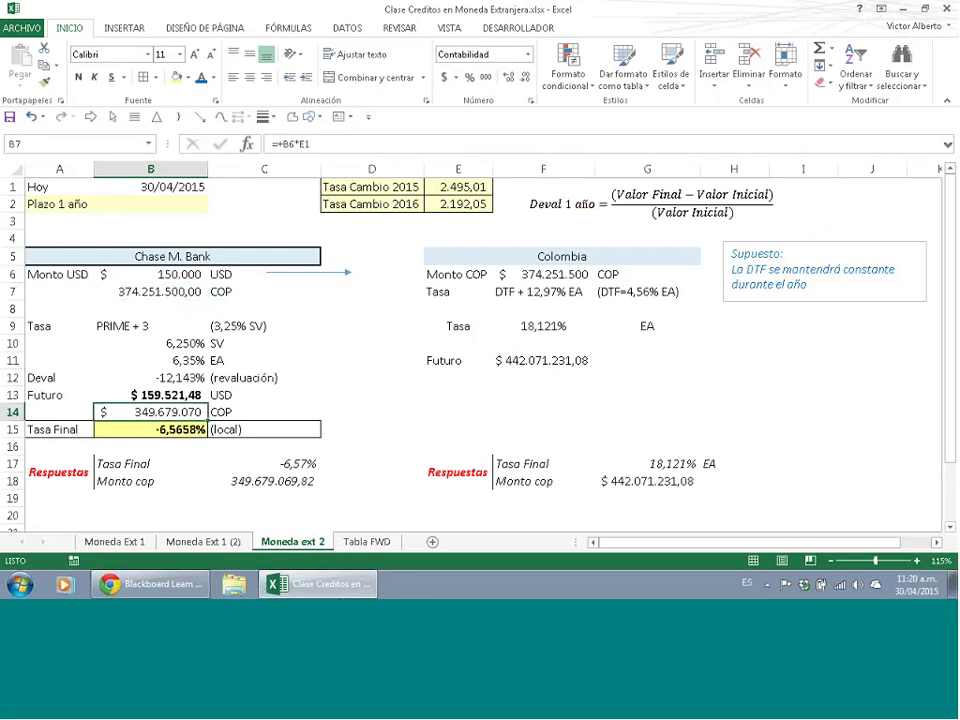
click(178, 395)
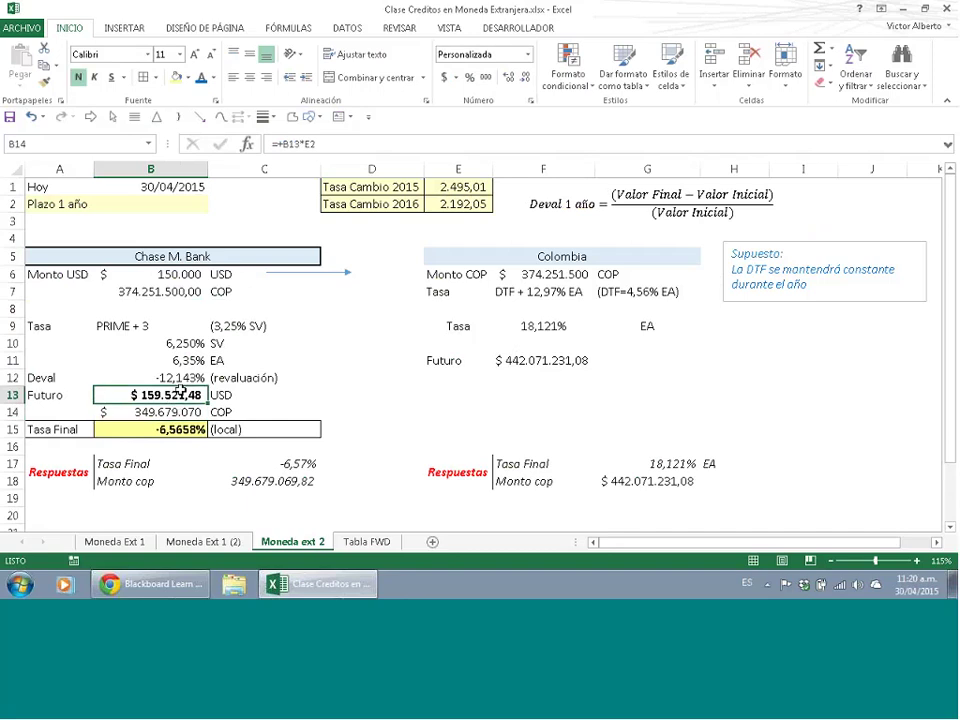
click(173, 430)
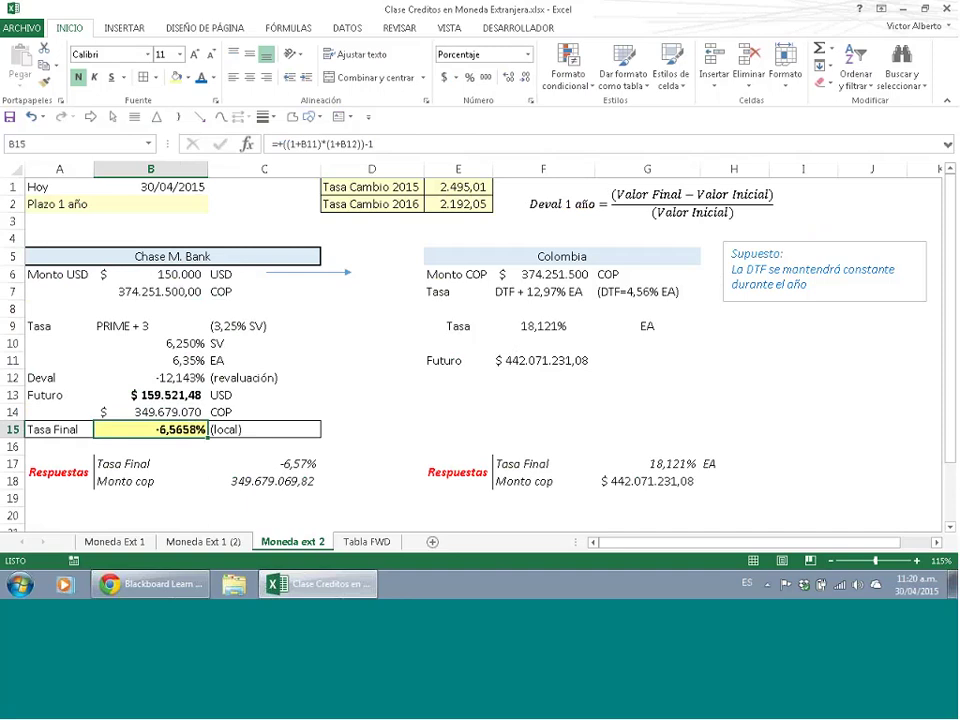
- Test a devaluation scenario by setting the 2016 exchange rate in E2 to 2992,05
click(455, 208)
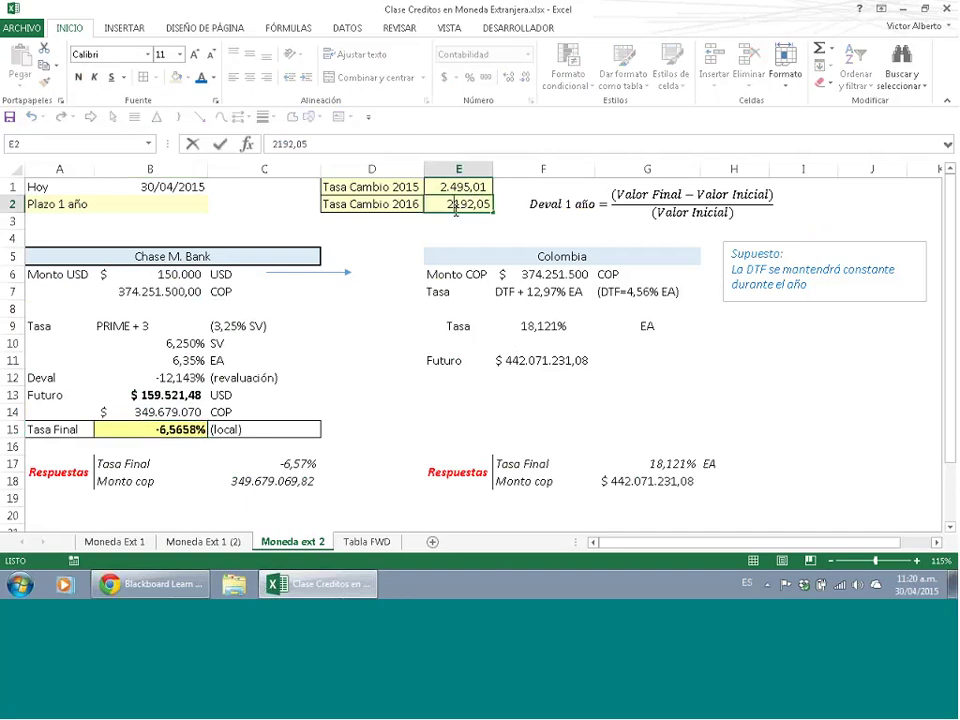
double_click(456, 210)
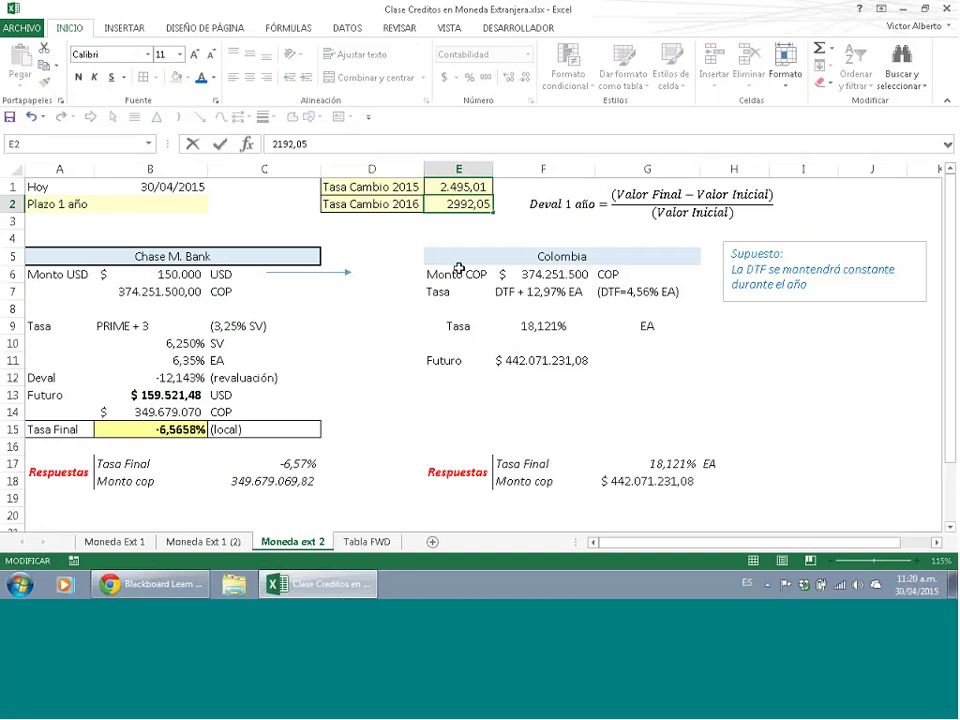
key(Return)
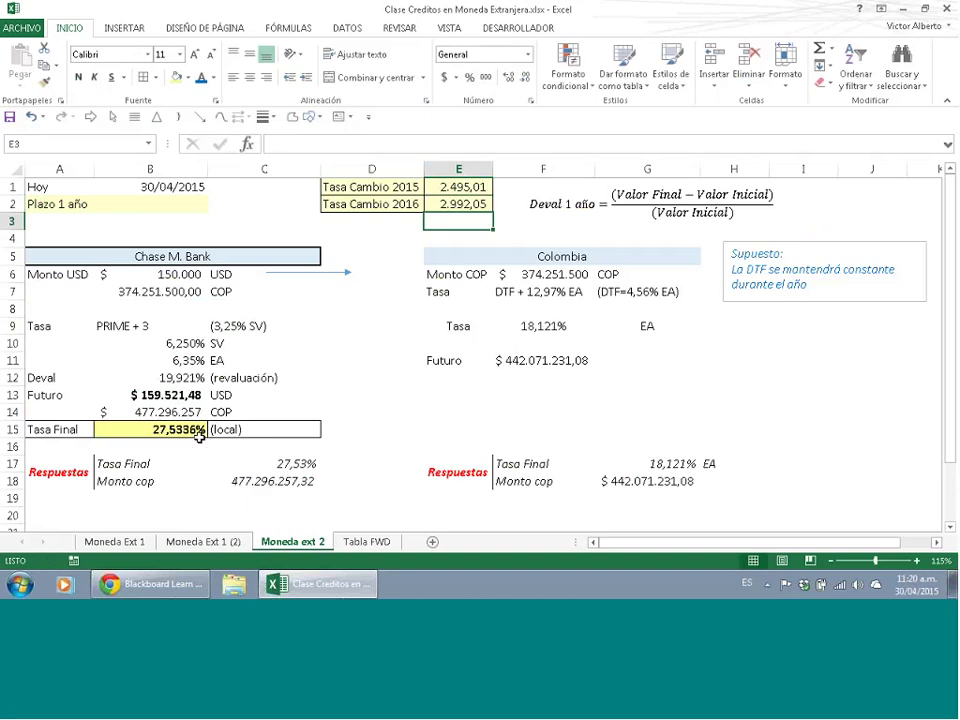
- Restore the 2016 exchange rate in E2 to 2192,05
double_click(460, 204)
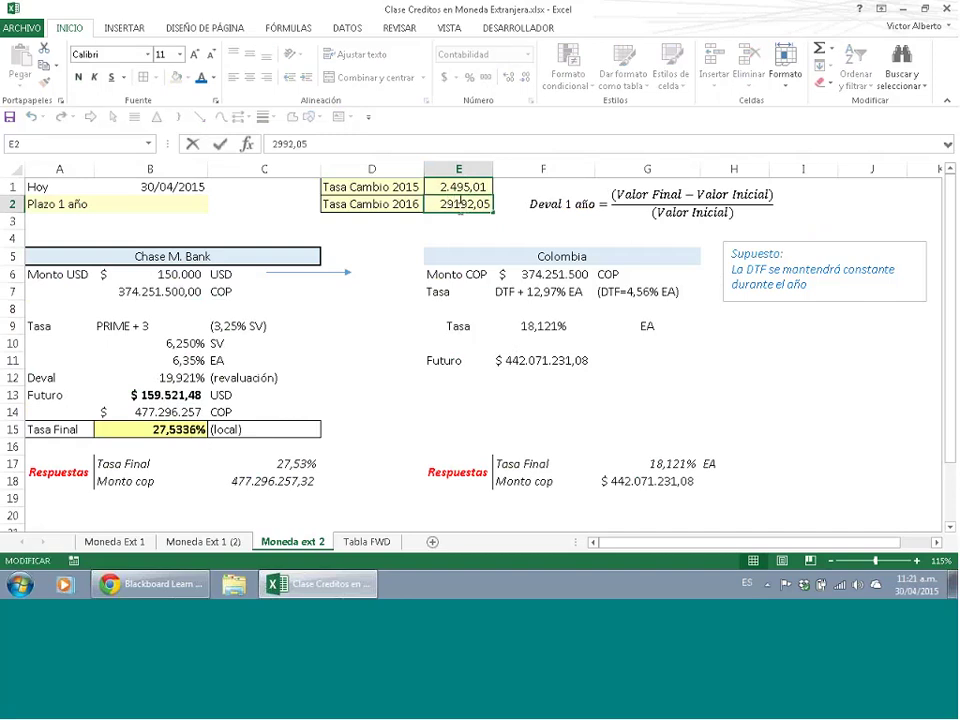
text(1)
key(Return)
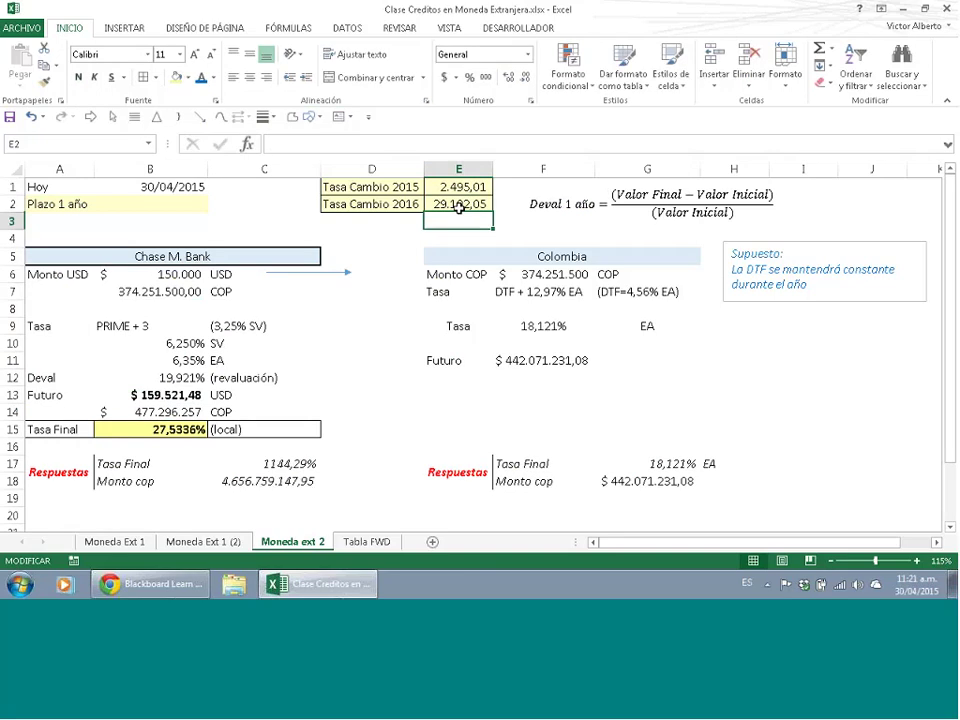
click(459, 207)
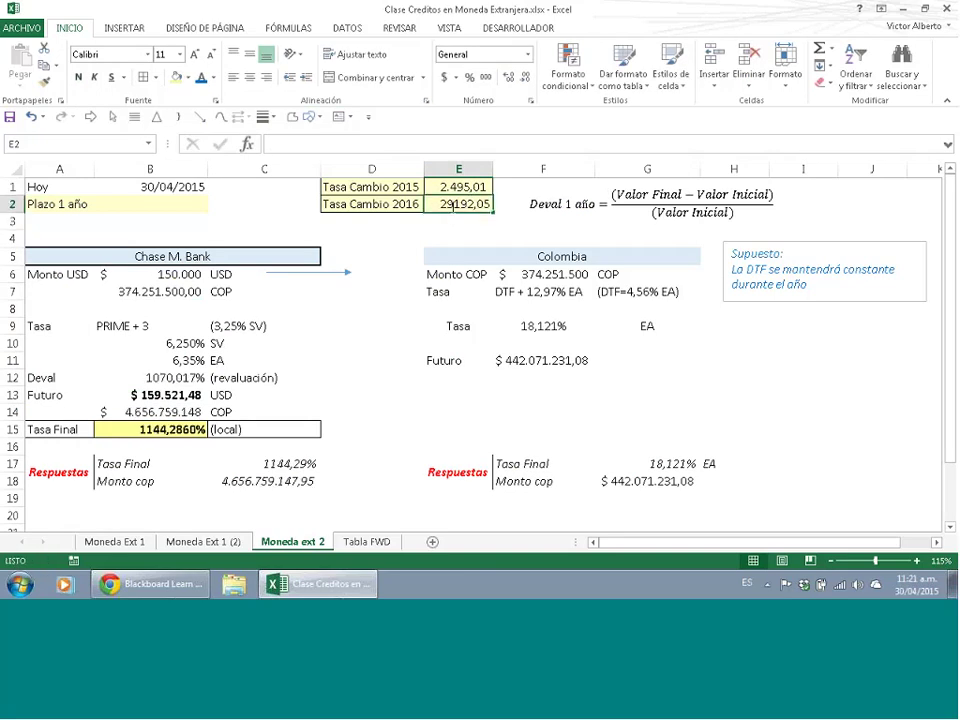
double_click(455, 207)
key(BackSpace)
key(Return)
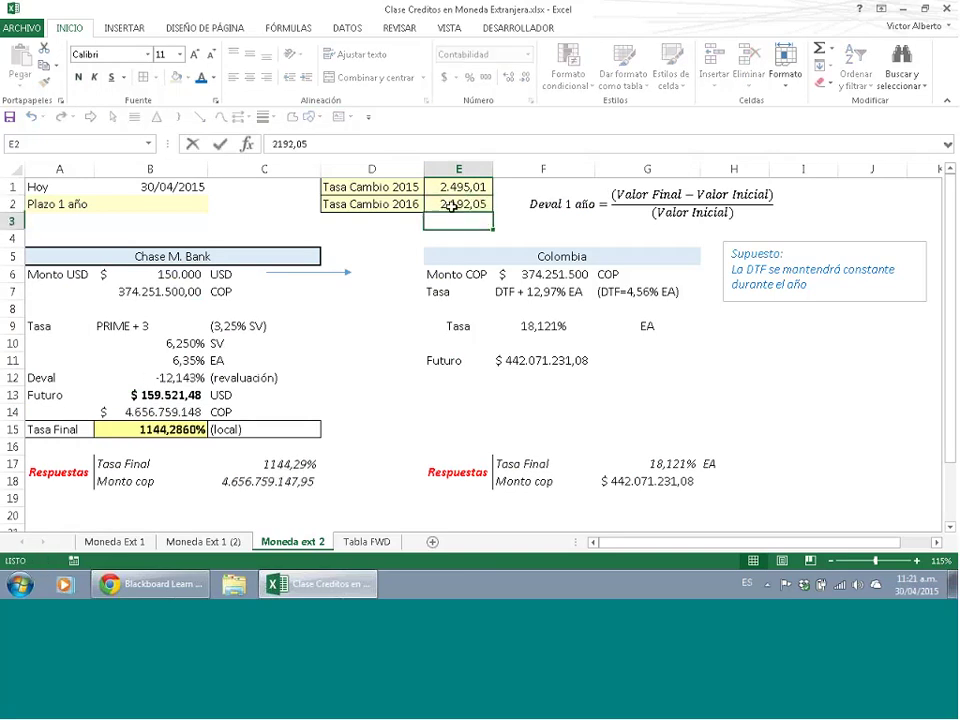
- Enter the note "Forward" in I3 of the Tabla FWD sheet and return to the Moneda ext 2 sheet
click(369, 544)
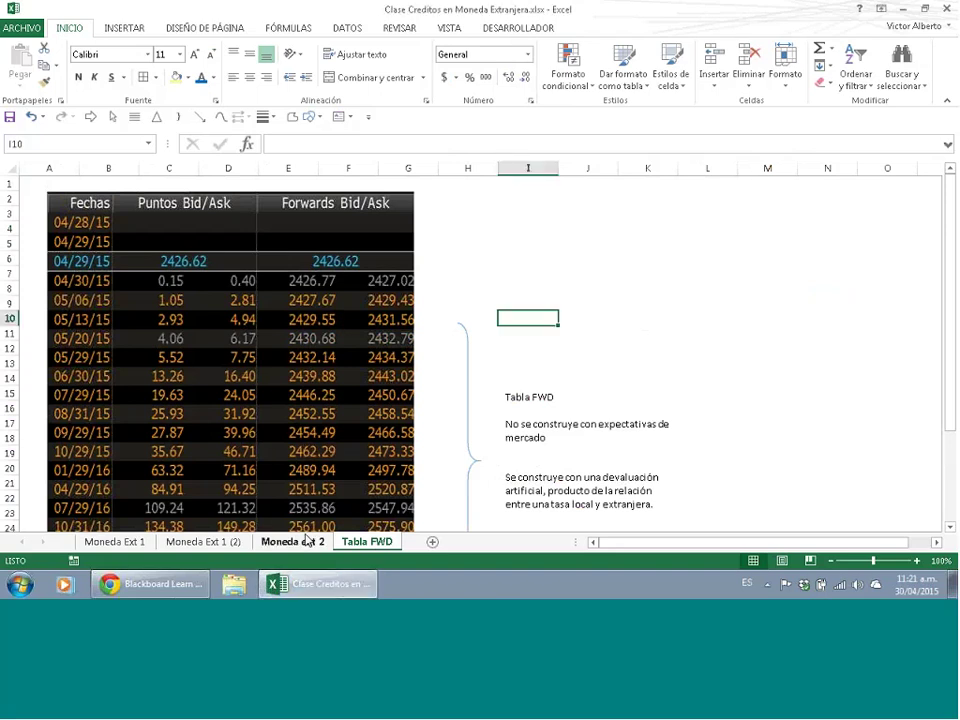
click(530, 217)
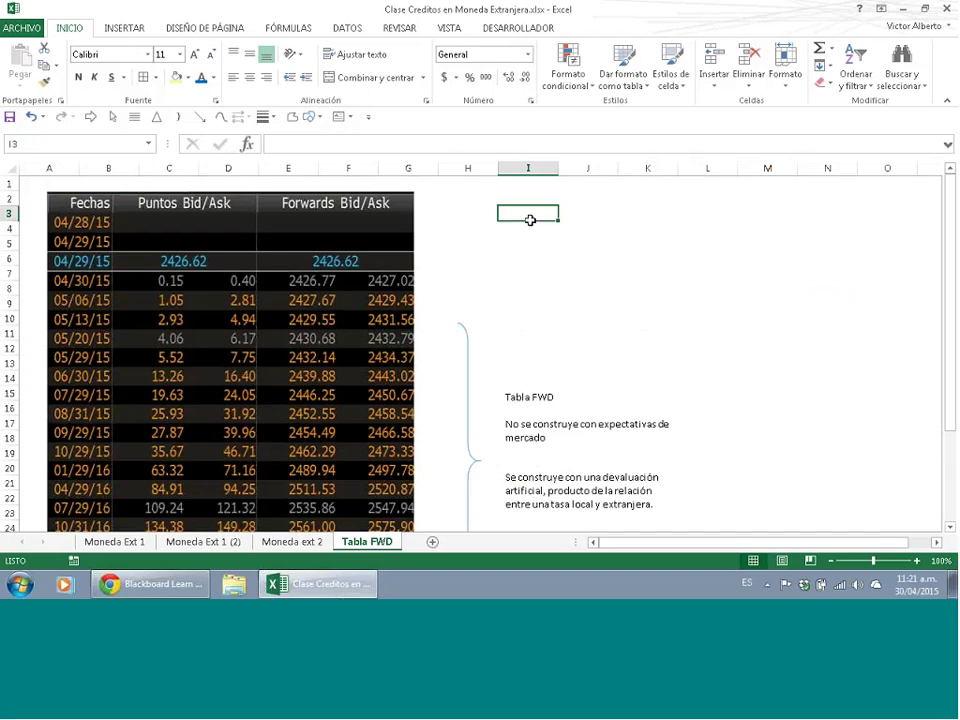
text(For)
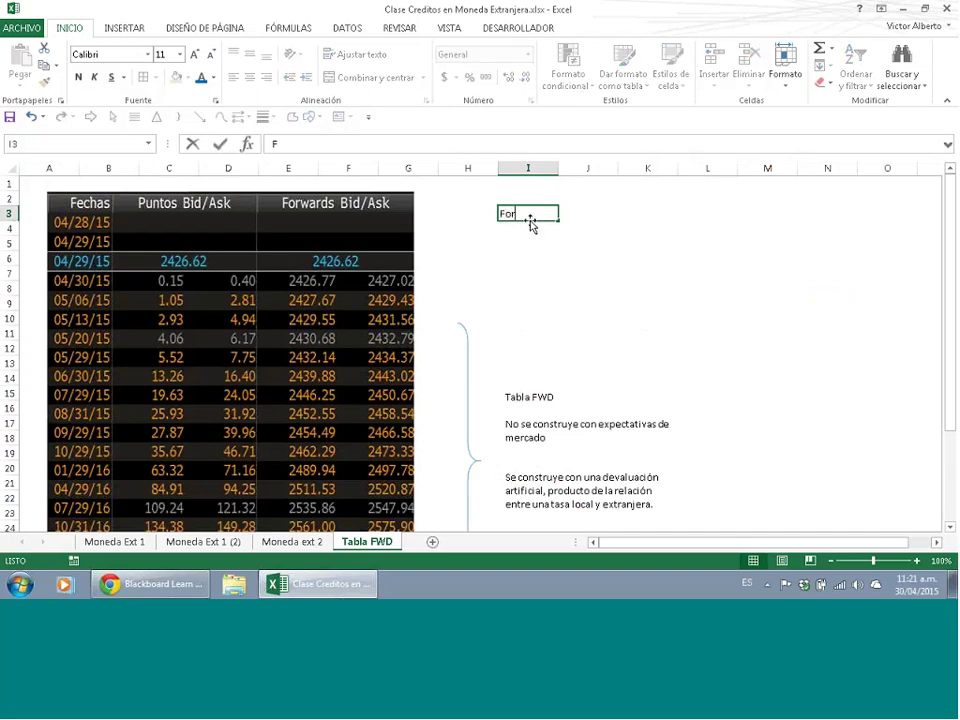
text(ward)
key(Return)
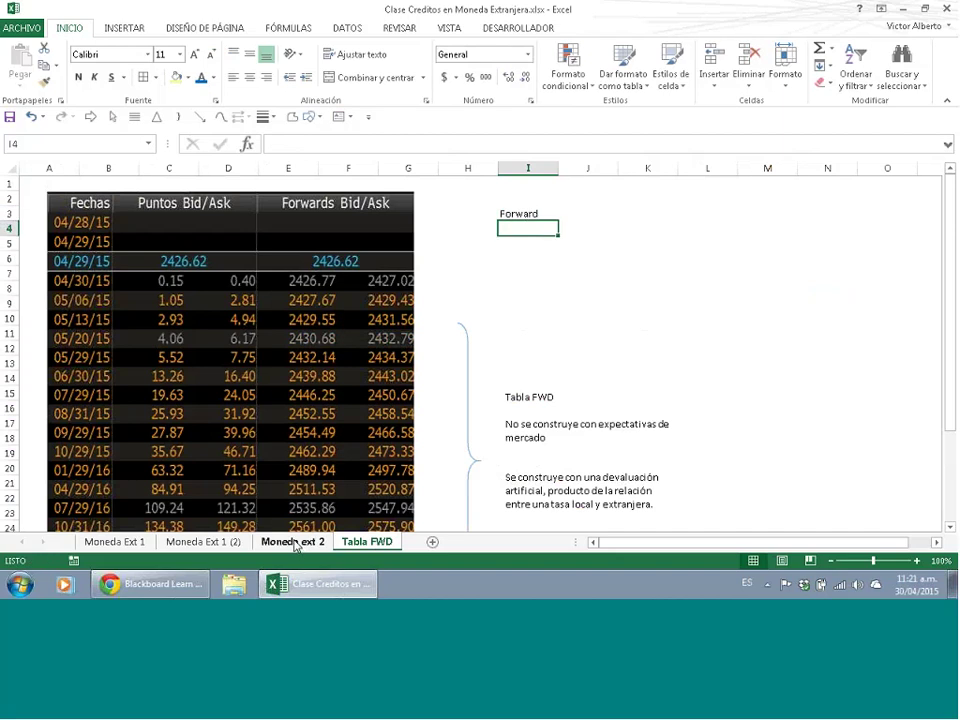
click(294, 543)
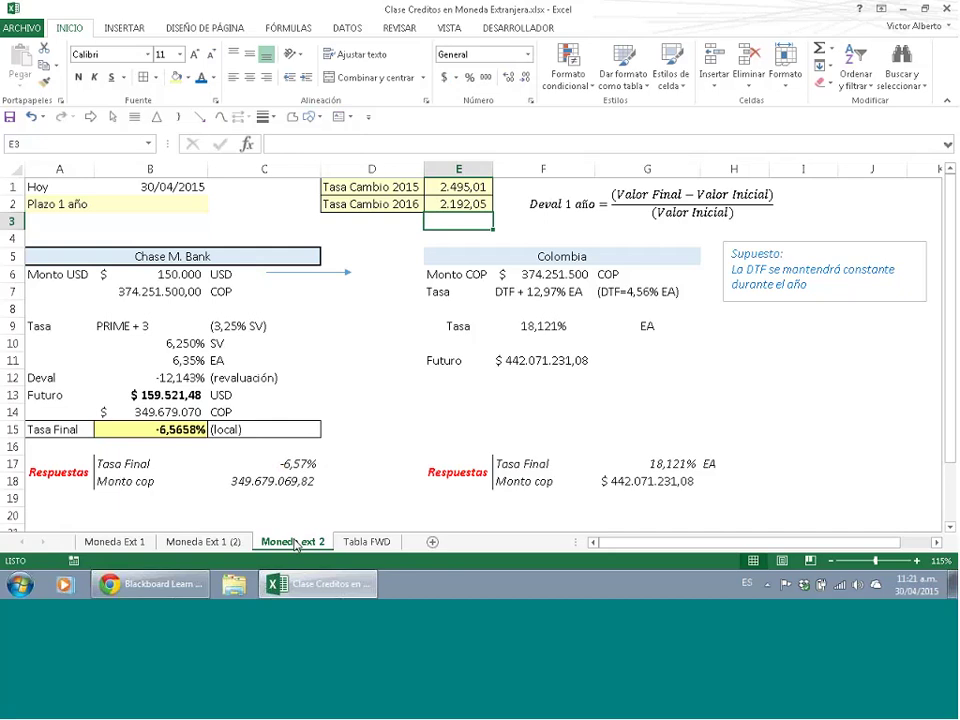